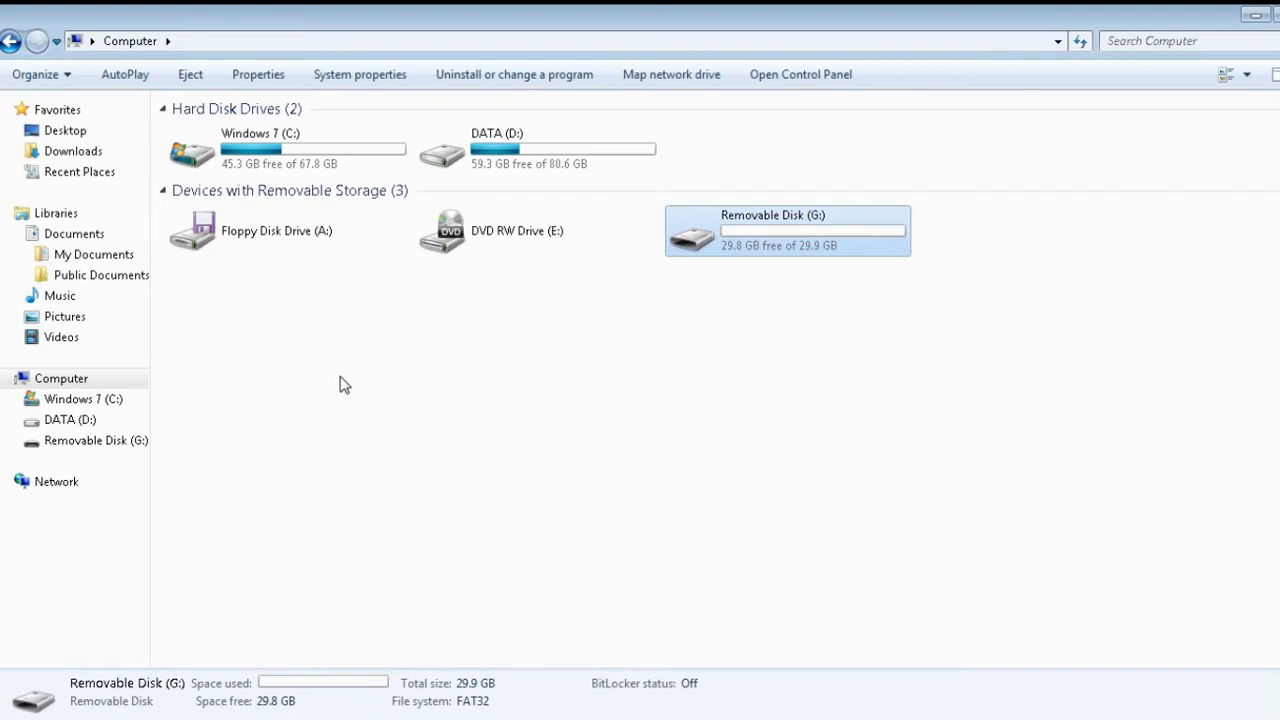
# Open the APLIKASI STEMPEL EXCEL workbook from My Documents and inspect its sample round and rectangular stamps
pyautogui.click(88, 258)
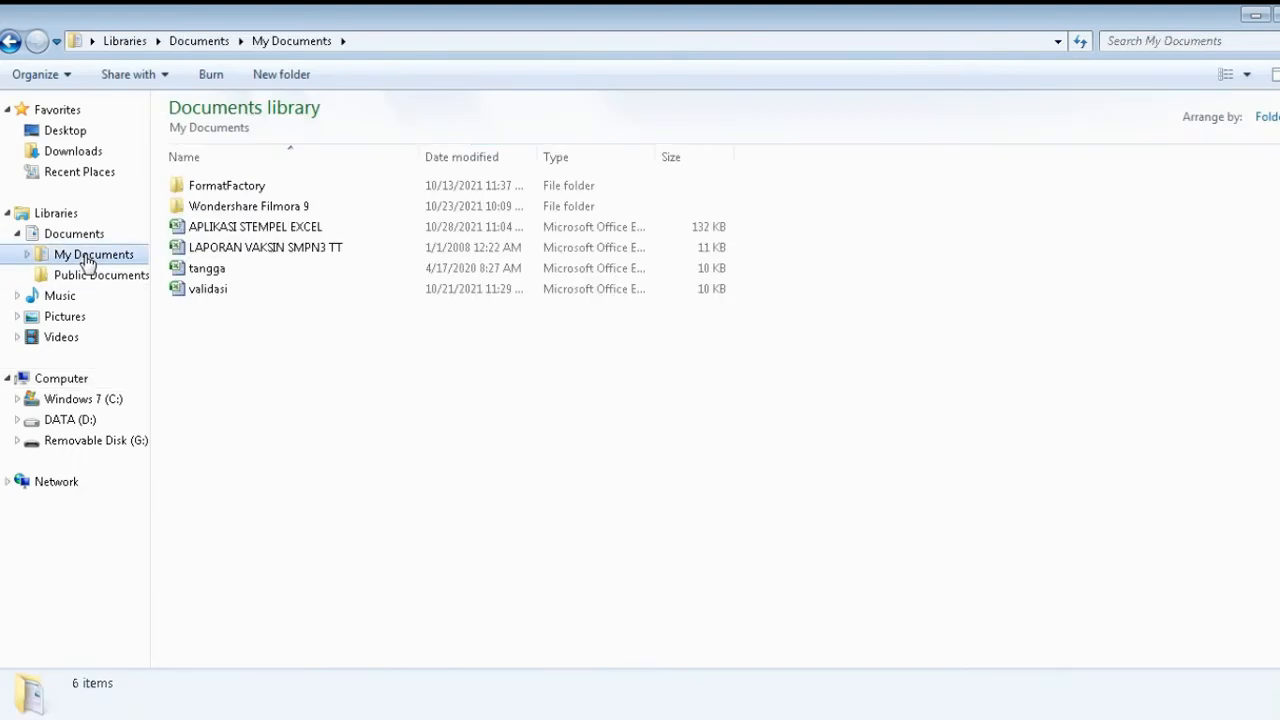
pyautogui.click(256, 230)
pyautogui.doubleClick(256, 230)
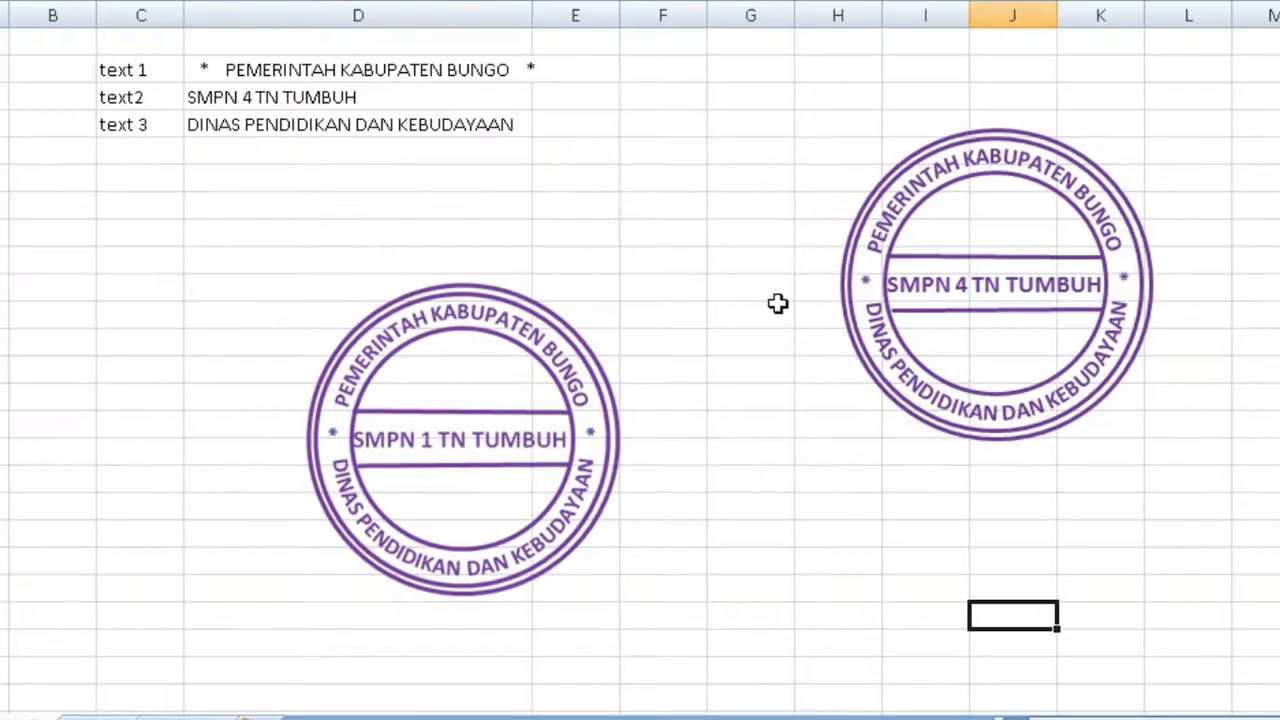
pyautogui.click(786, 398)
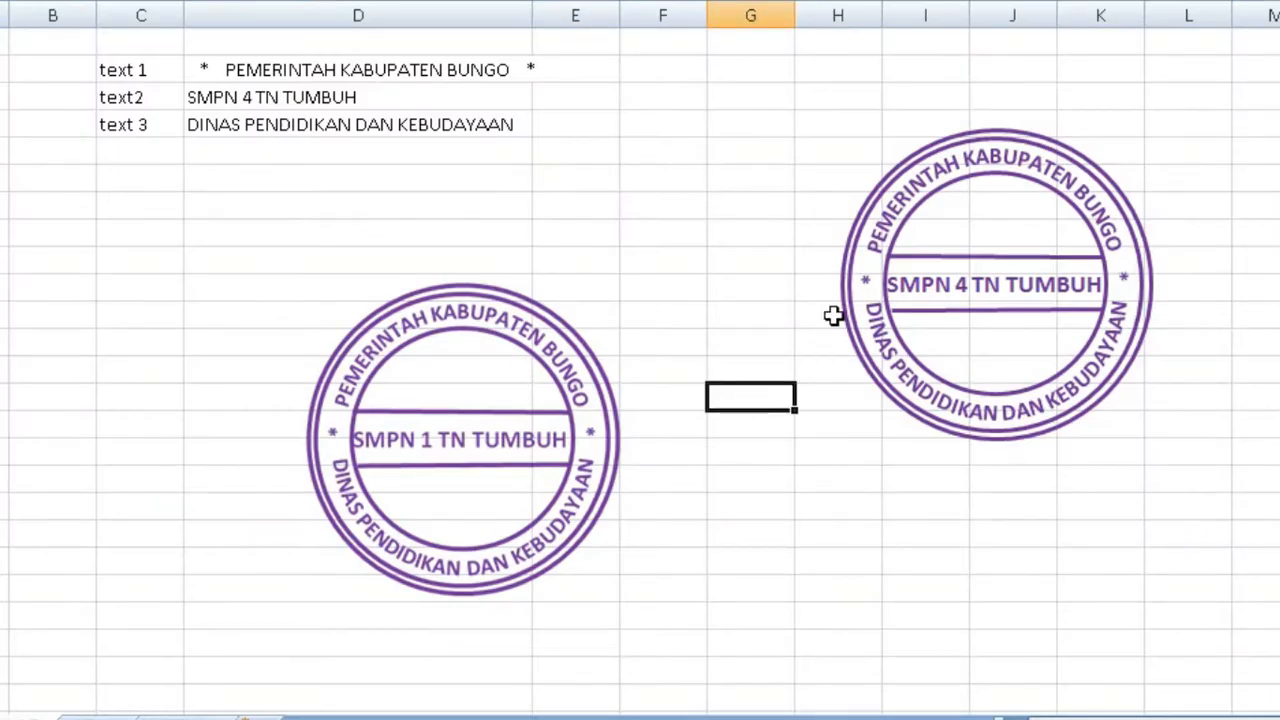
pyautogui.click(918, 262)
pyautogui.click(855, 250)
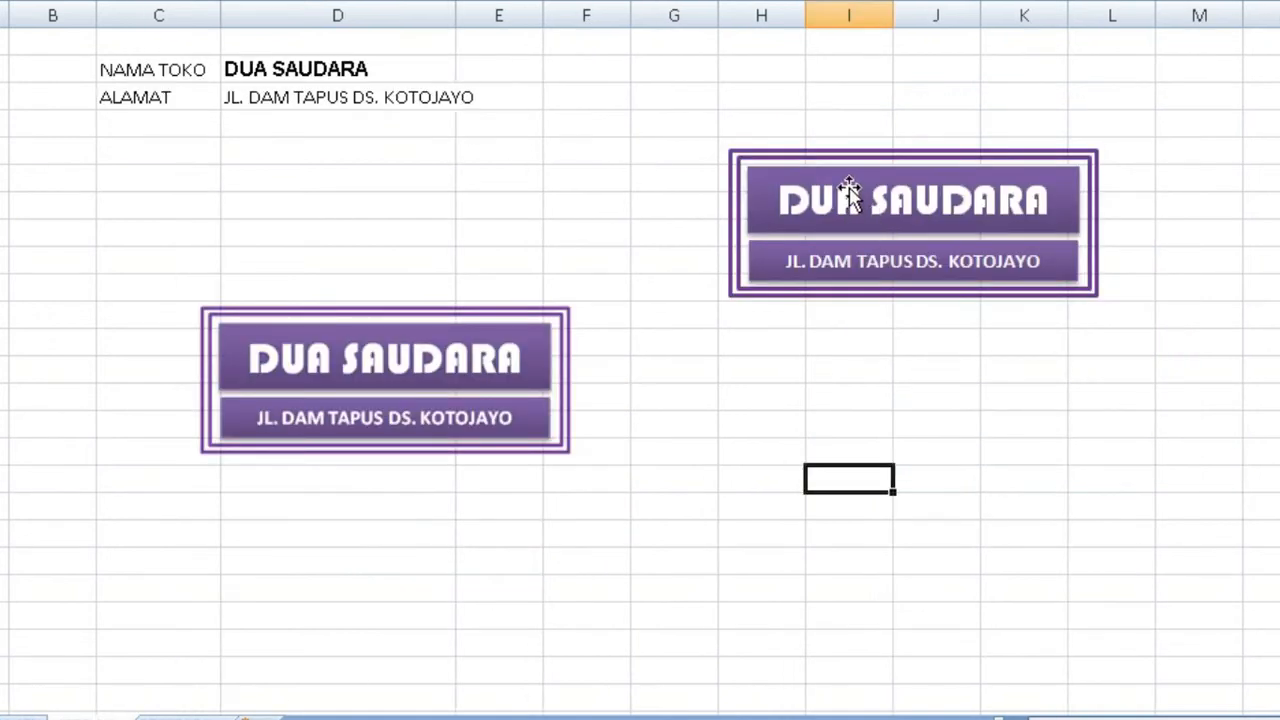
pyautogui.click(849, 188)
pyautogui.click(504, 283)
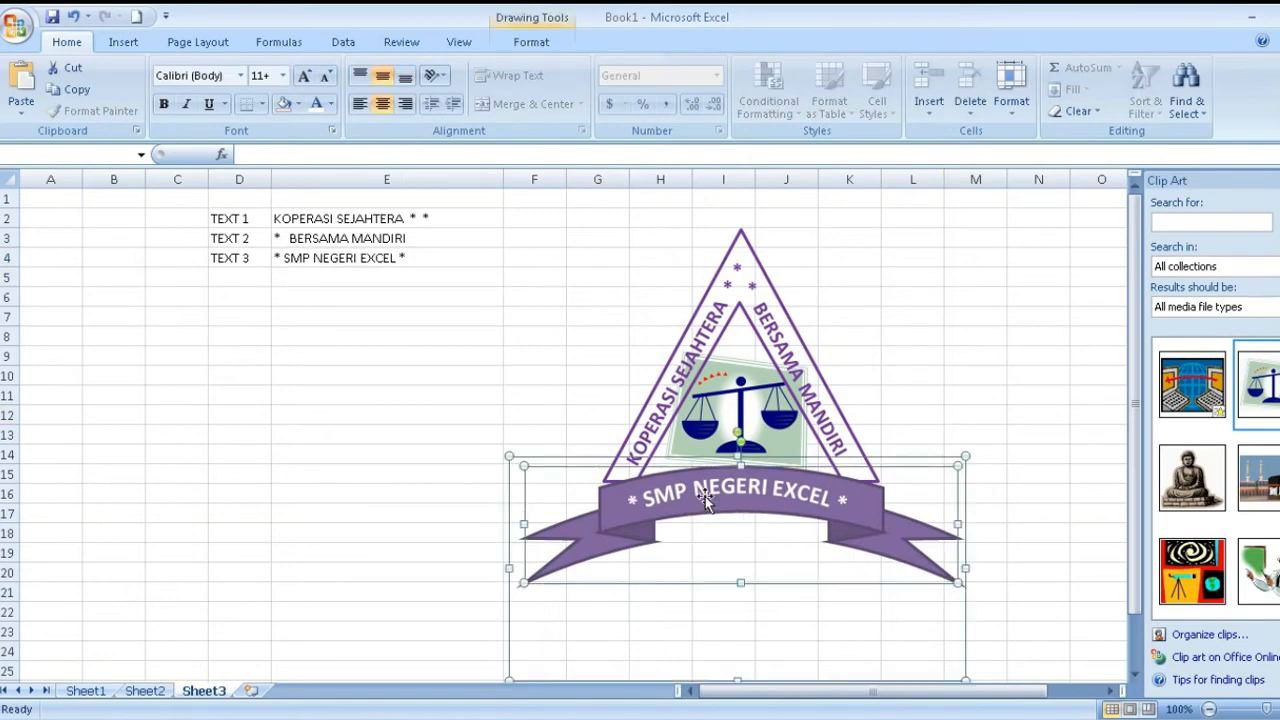
# Select all parts of the triangular KOPERASI SEJAHTERA logo on Sheet3 together, including its banner, texts and scales picture
pyautogui.keyDown('shift'); pyautogui.click(817, 452); pyautogui.keyUp('shift')
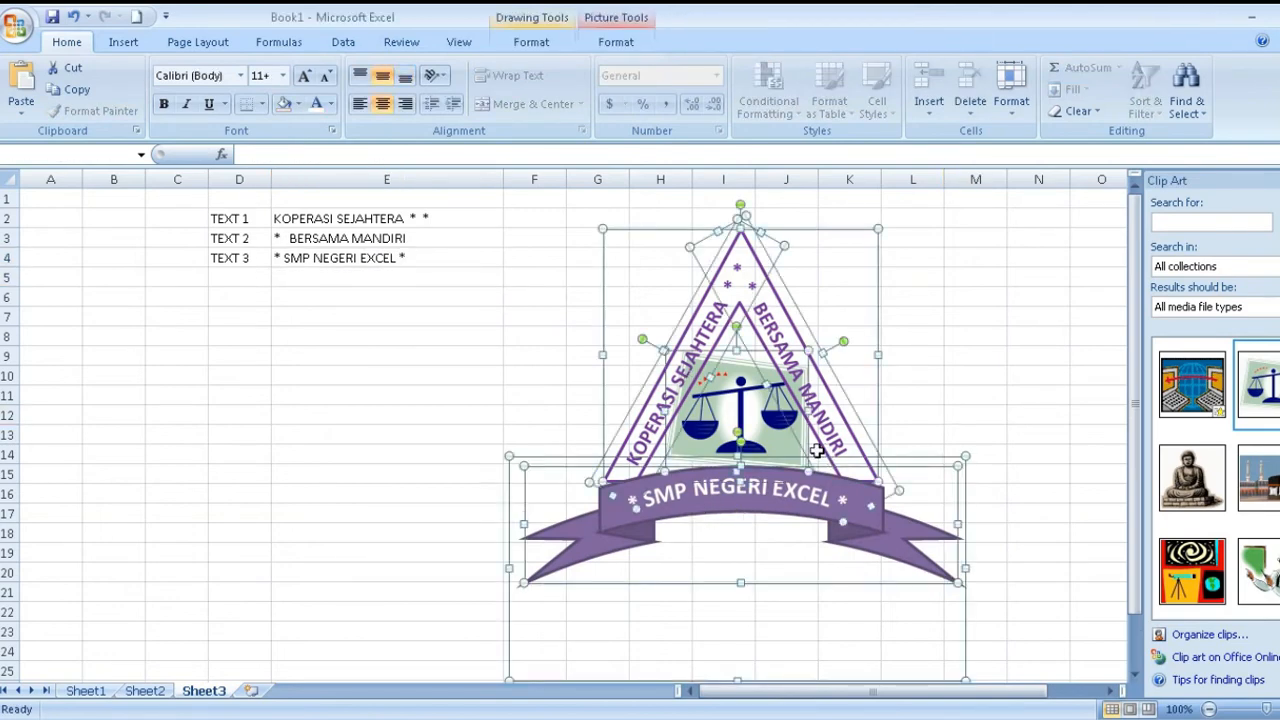
pyautogui.rightClick(791, 420)
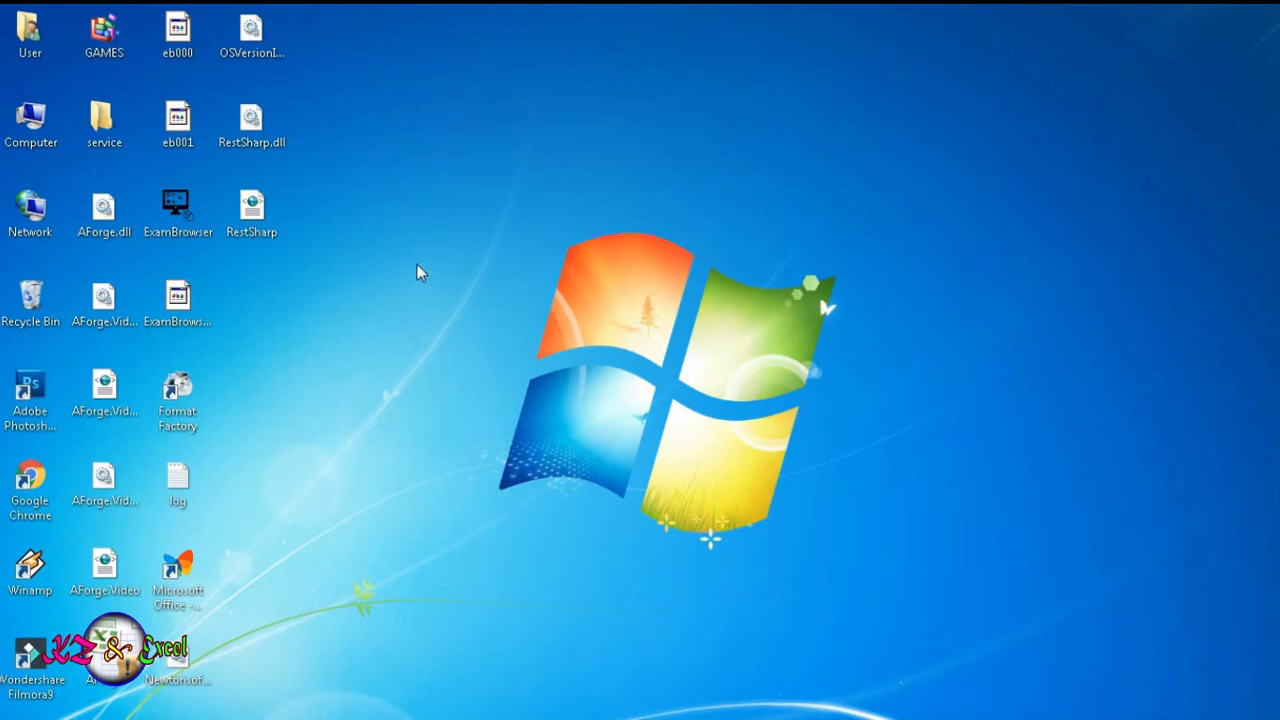
# Launch Microsoft Office Excel 2007 from the Microsoft Office shortcut folder on the desktop
pyautogui.doubleClick(196, 569)
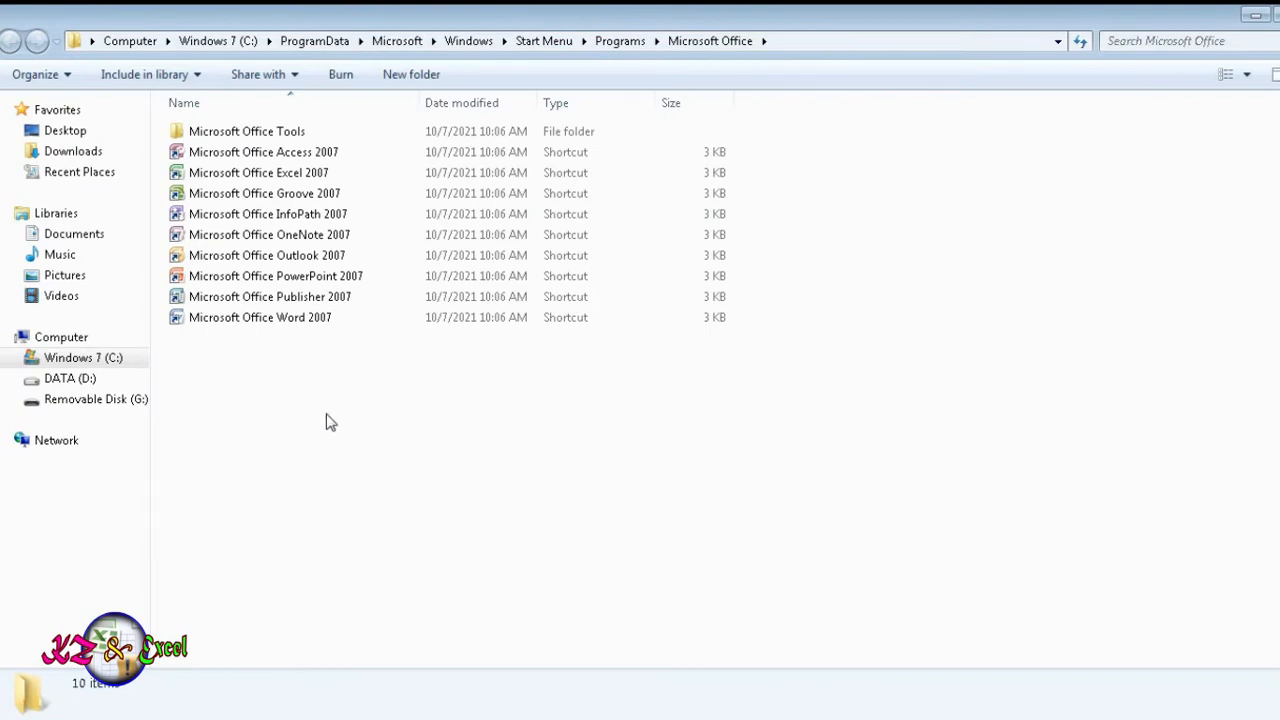
pyautogui.doubleClick(316, 175)
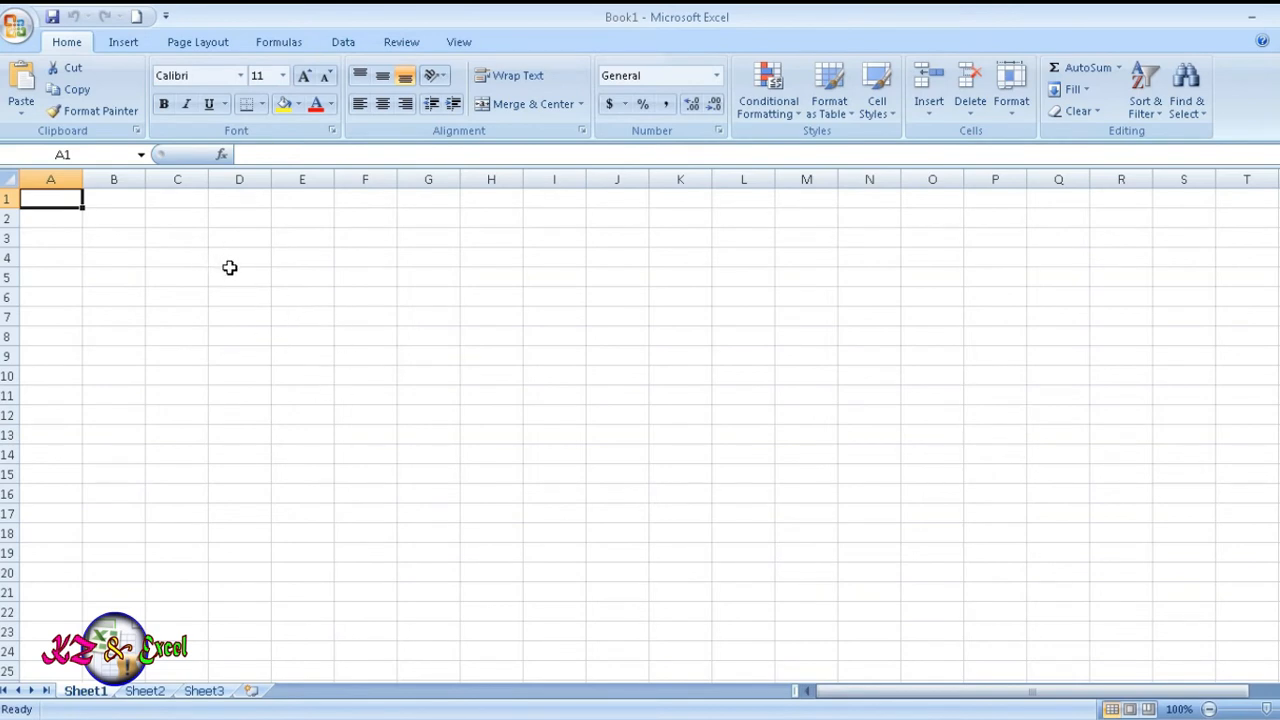
# Enter the labels TEXT 1, TEX 2 and TEXT 3 in cells C3 to C5 and widen column D
pyautogui.click(200, 236)
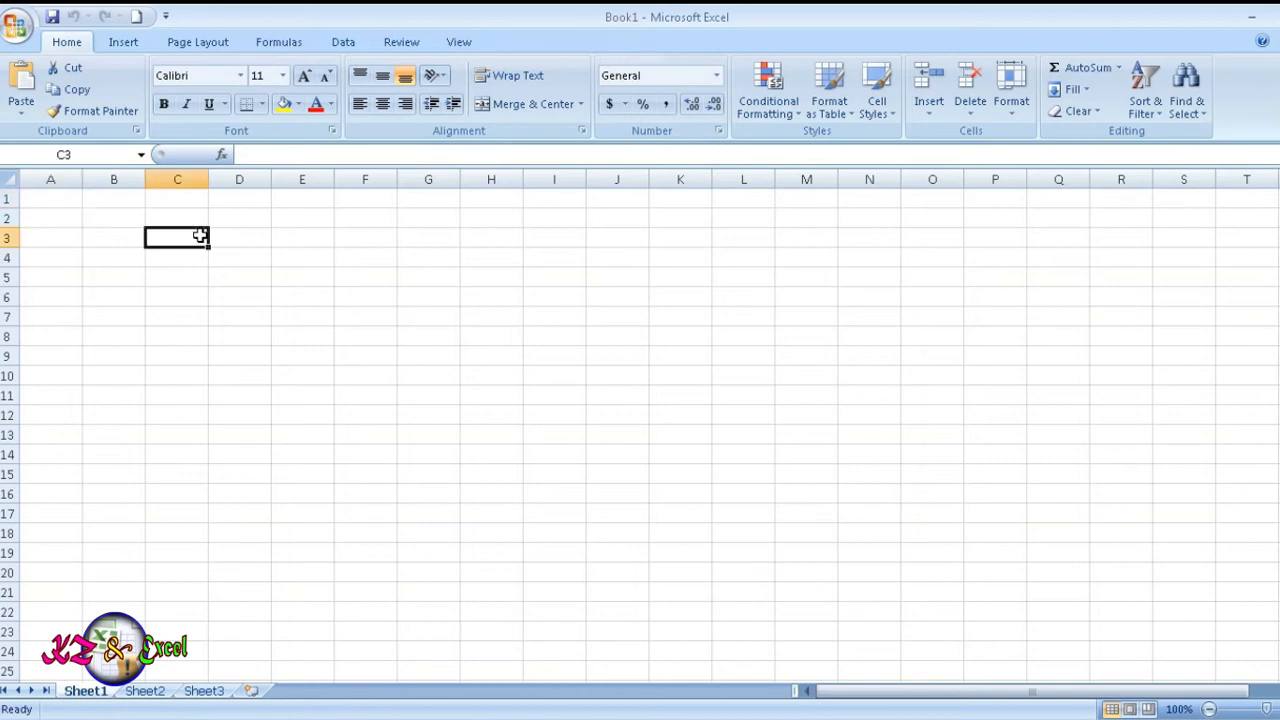
pyautogui.write('TEXT 1')
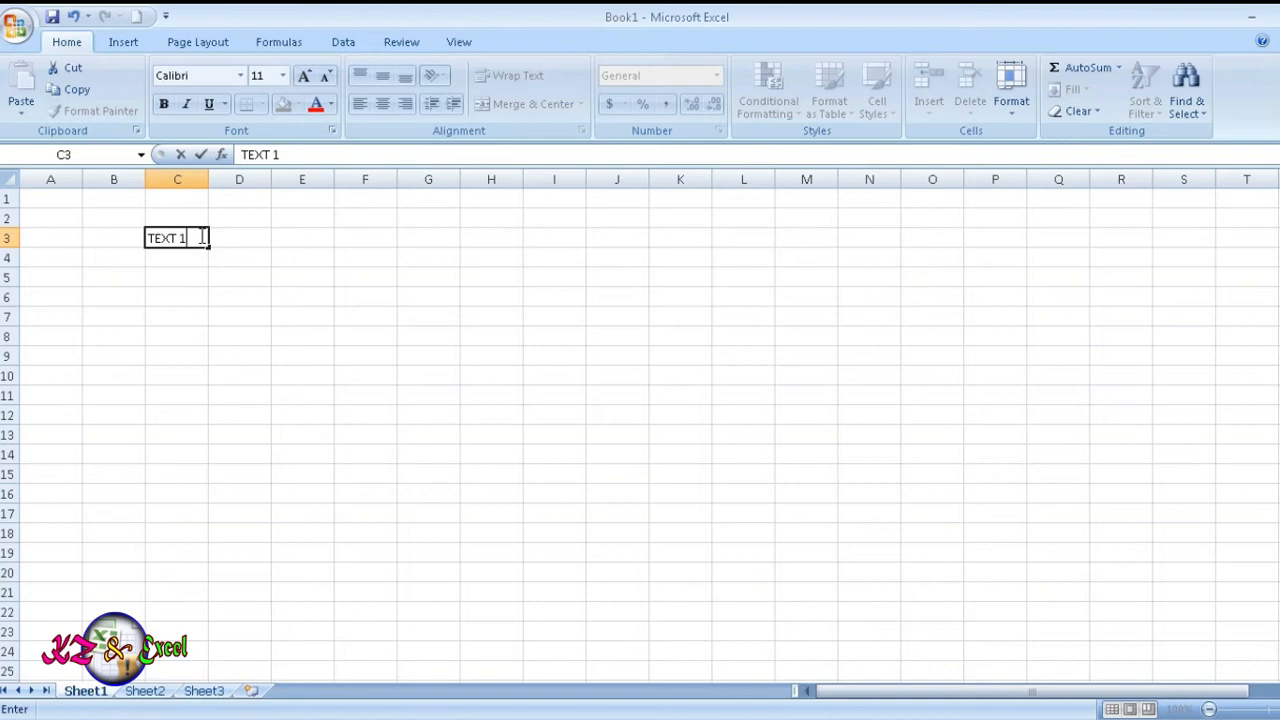
pyautogui.press('Return')
pyautogui.write('TE')
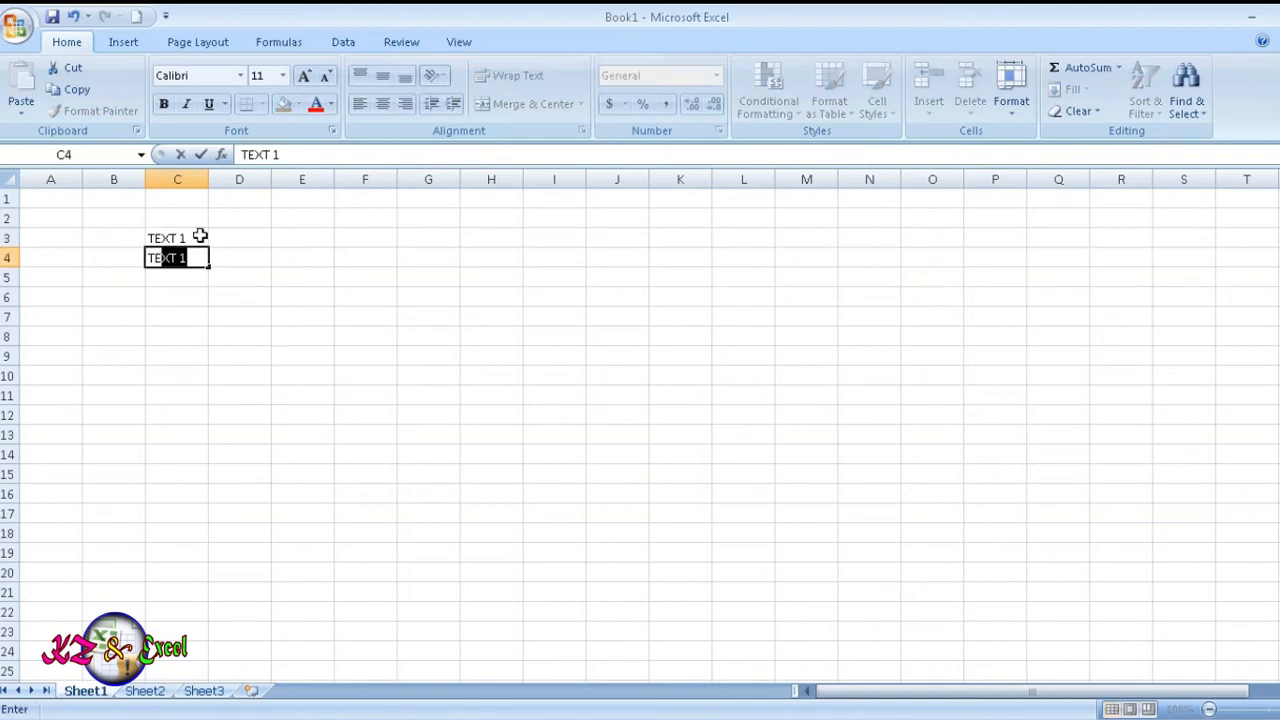
pyautogui.write('X 2')
pyautogui.press('Return')
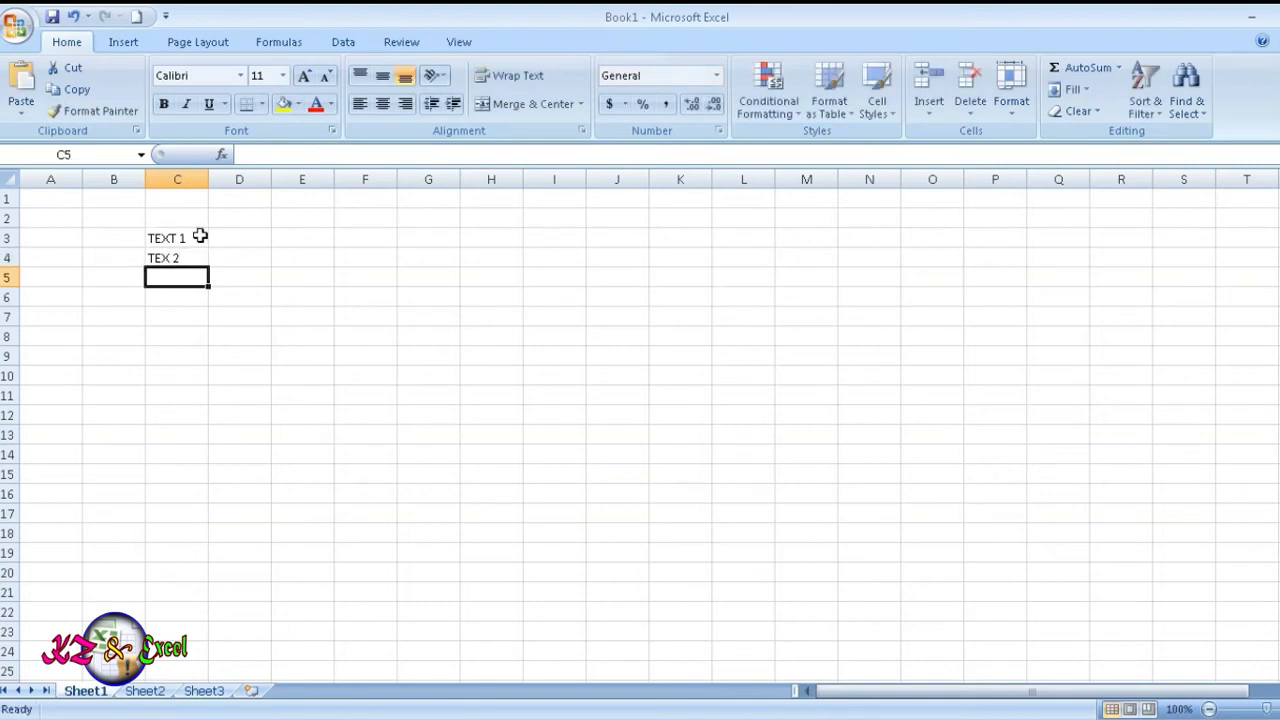
pyautogui.write('TEX')
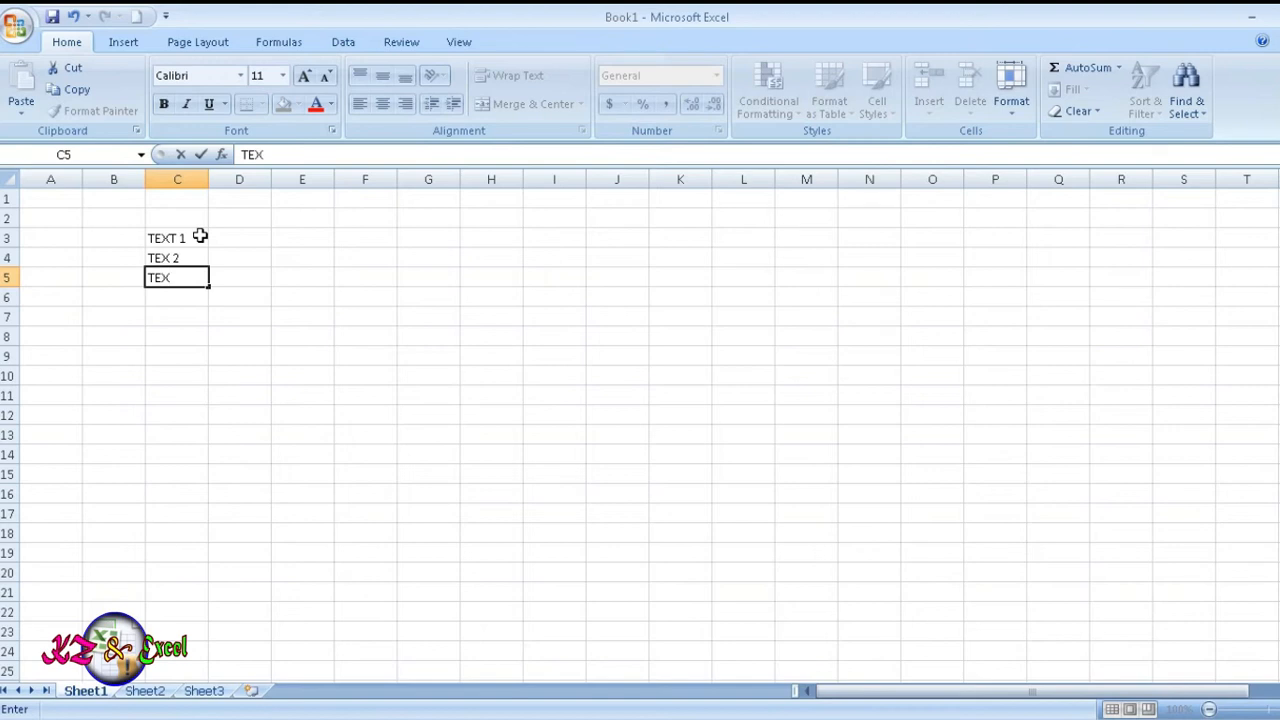
pyautogui.write('T 3')
pyautogui.press('Return')
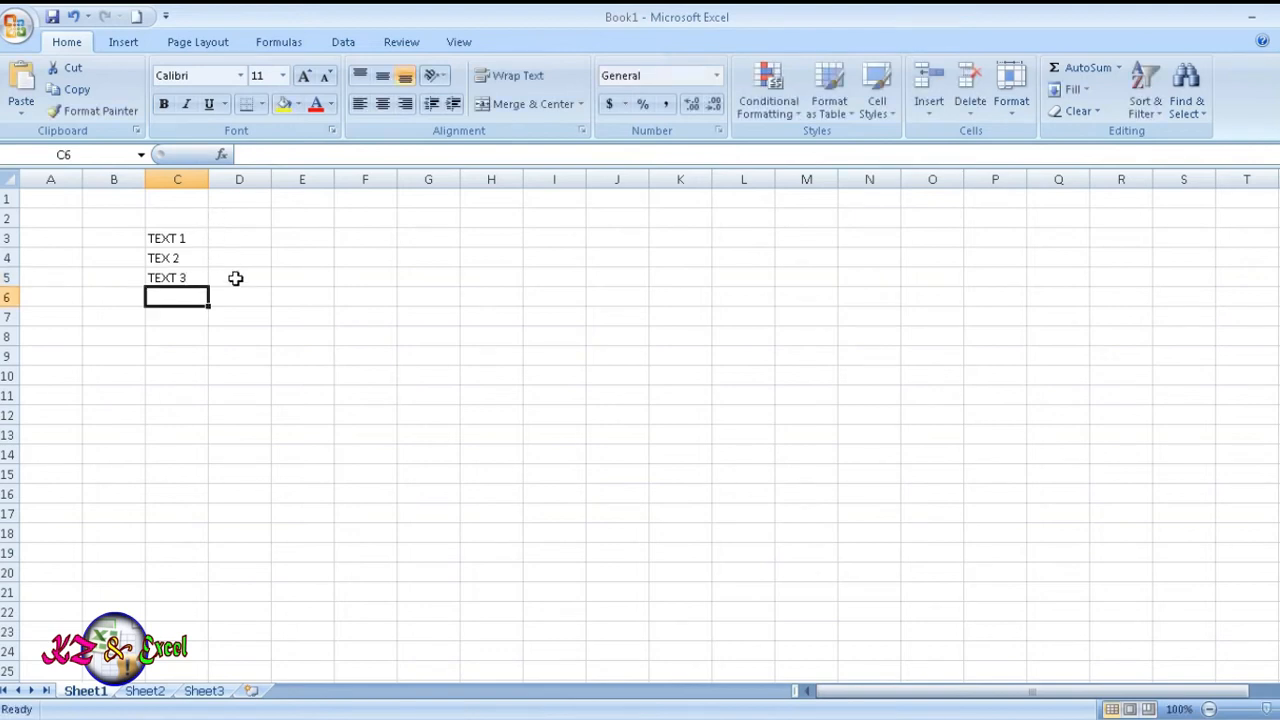
pyautogui.moveTo(271, 180); pyautogui.dragTo(424, 278)
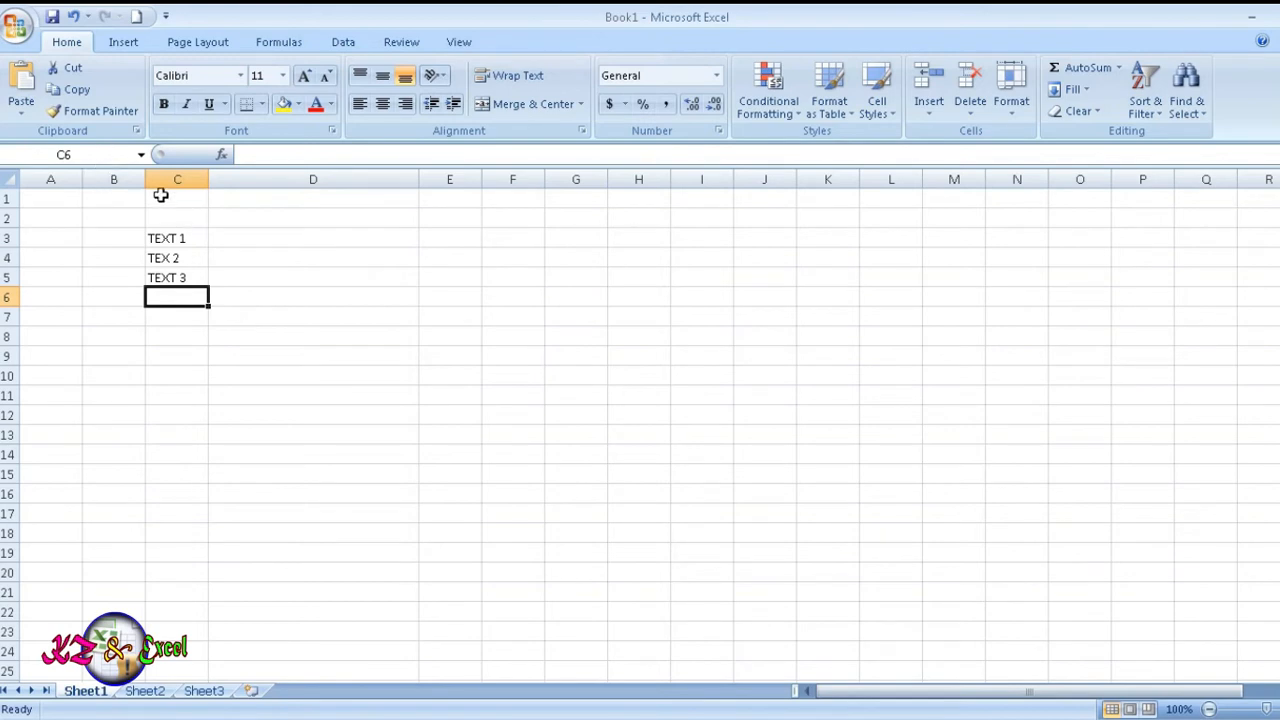
# Draw a circle about 2.4" high and 2.48" wide and place it over columns G to J, from about row 3 to 14
pyautogui.click(123, 42)
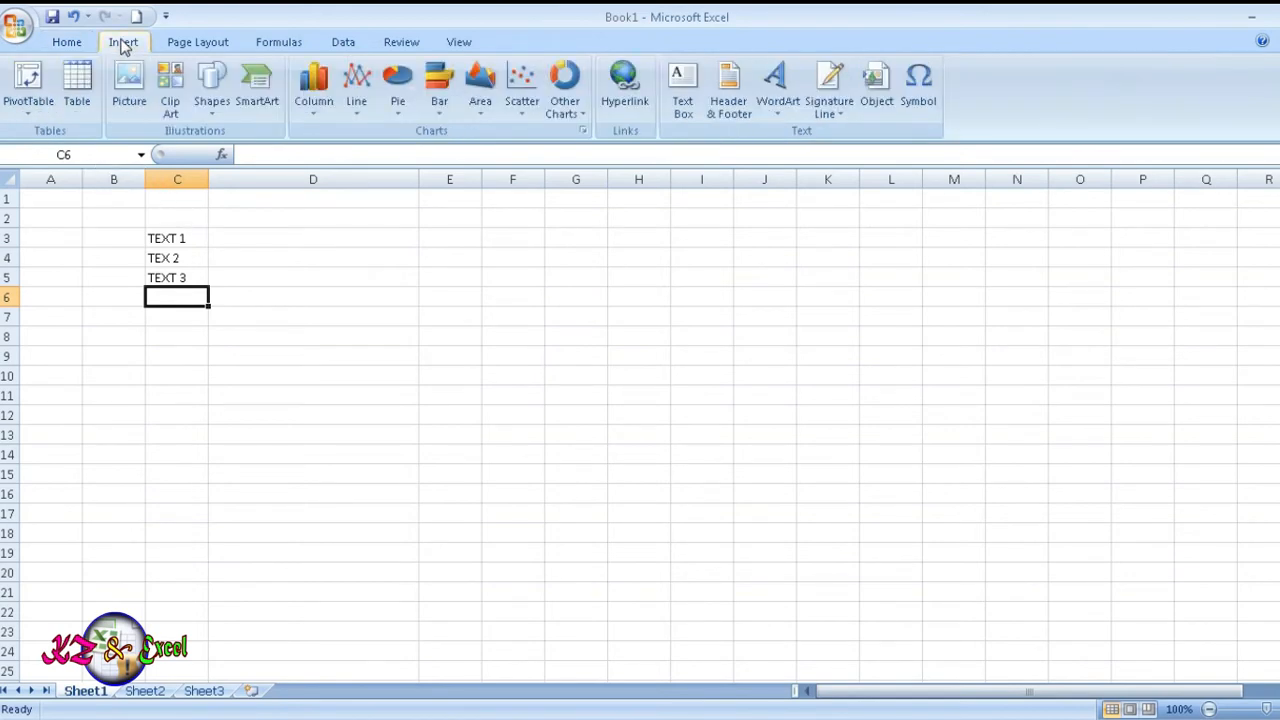
pyautogui.click(212, 100)
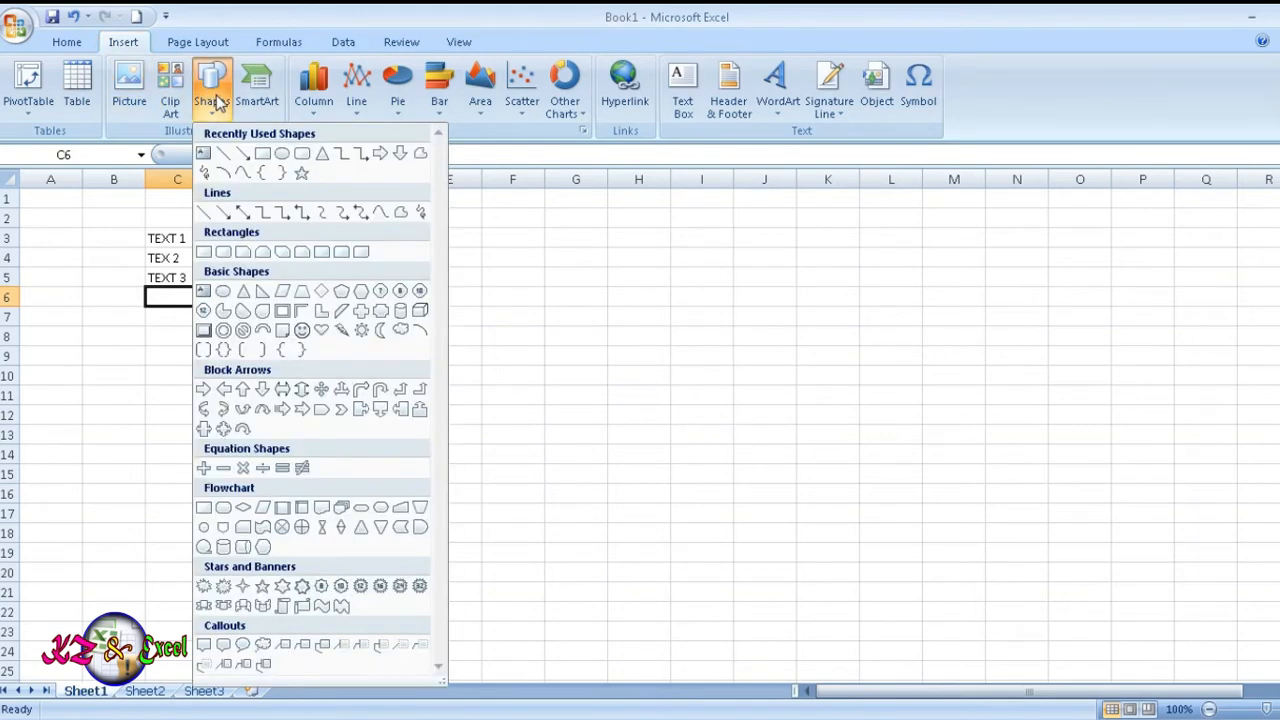
pyautogui.click(283, 155)
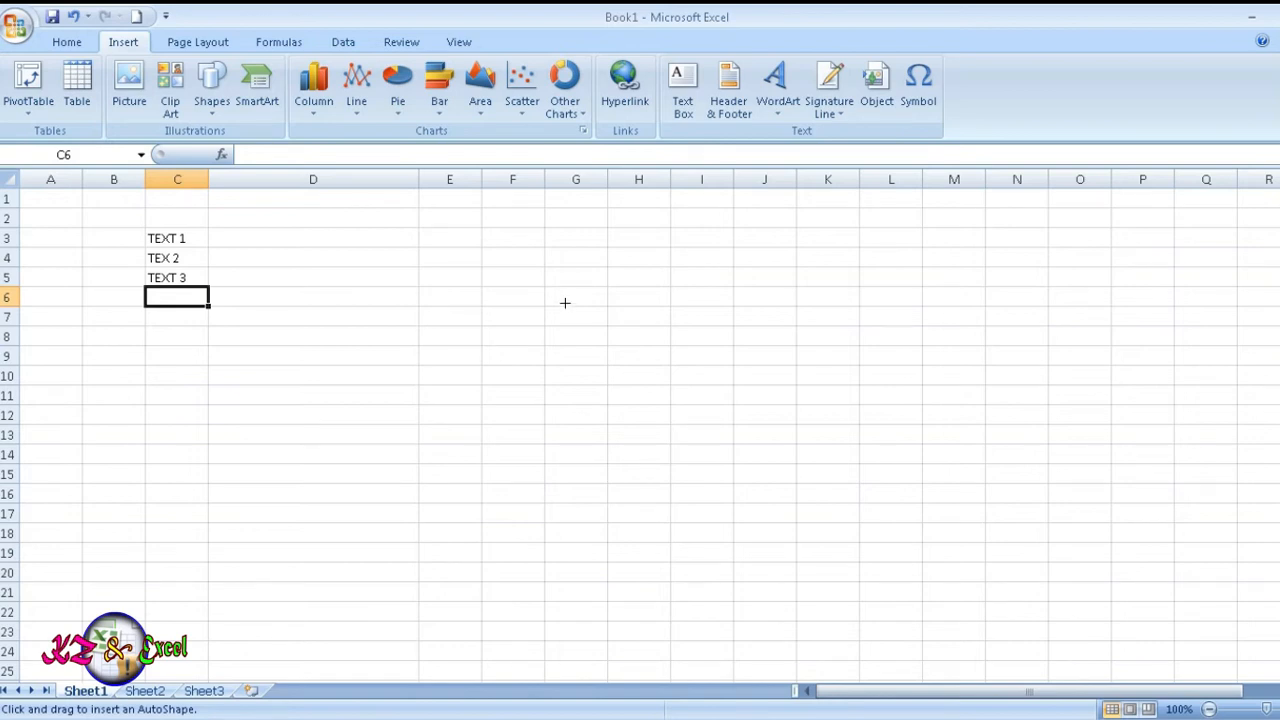
pyautogui.moveTo(570, 296); pyautogui.dragTo(688, 400)
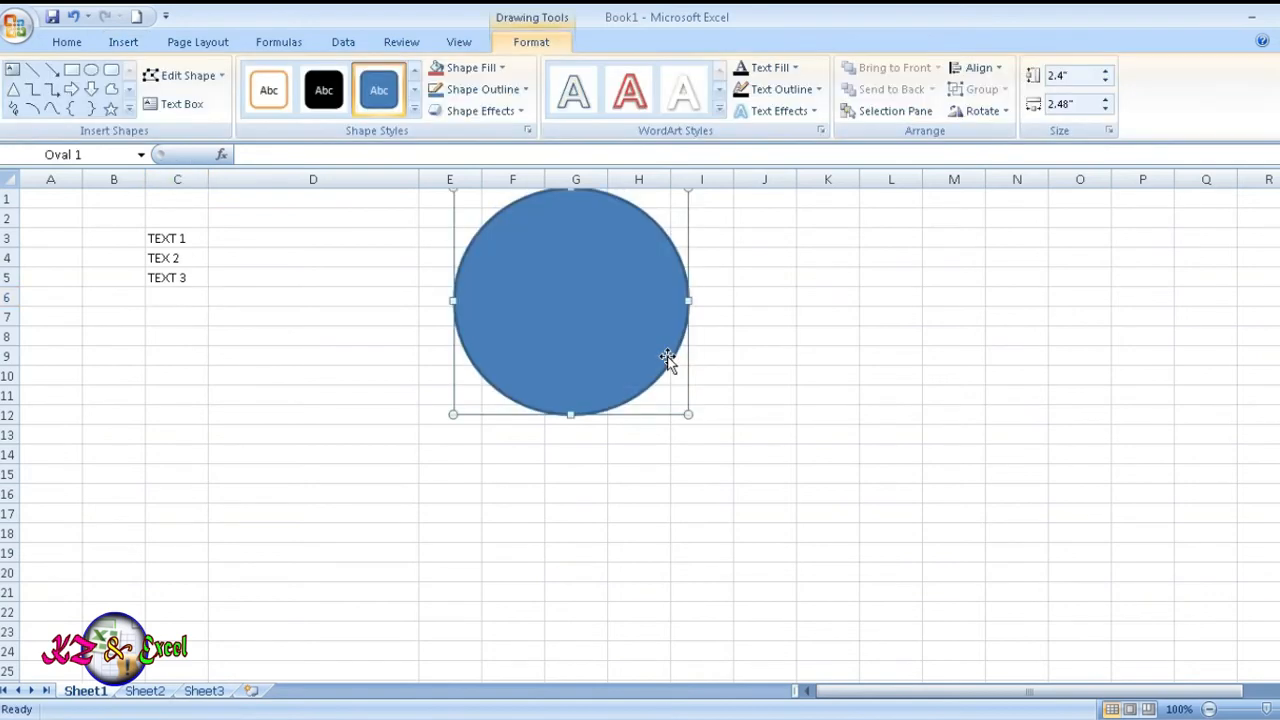
pyautogui.moveTo(666, 355); pyautogui.dragTo(765, 394)
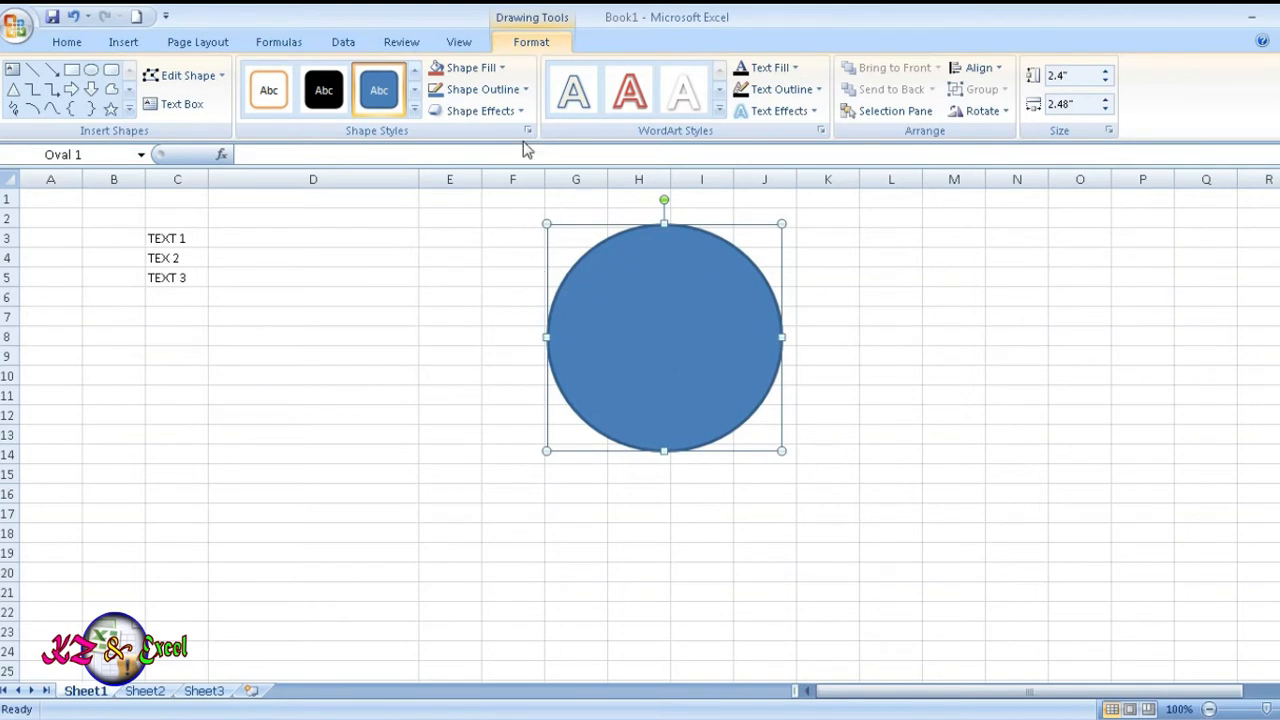
# Remove the circle's fill and give it a purple outline with a weight of 2¼ pt
pyautogui.click(507, 70)
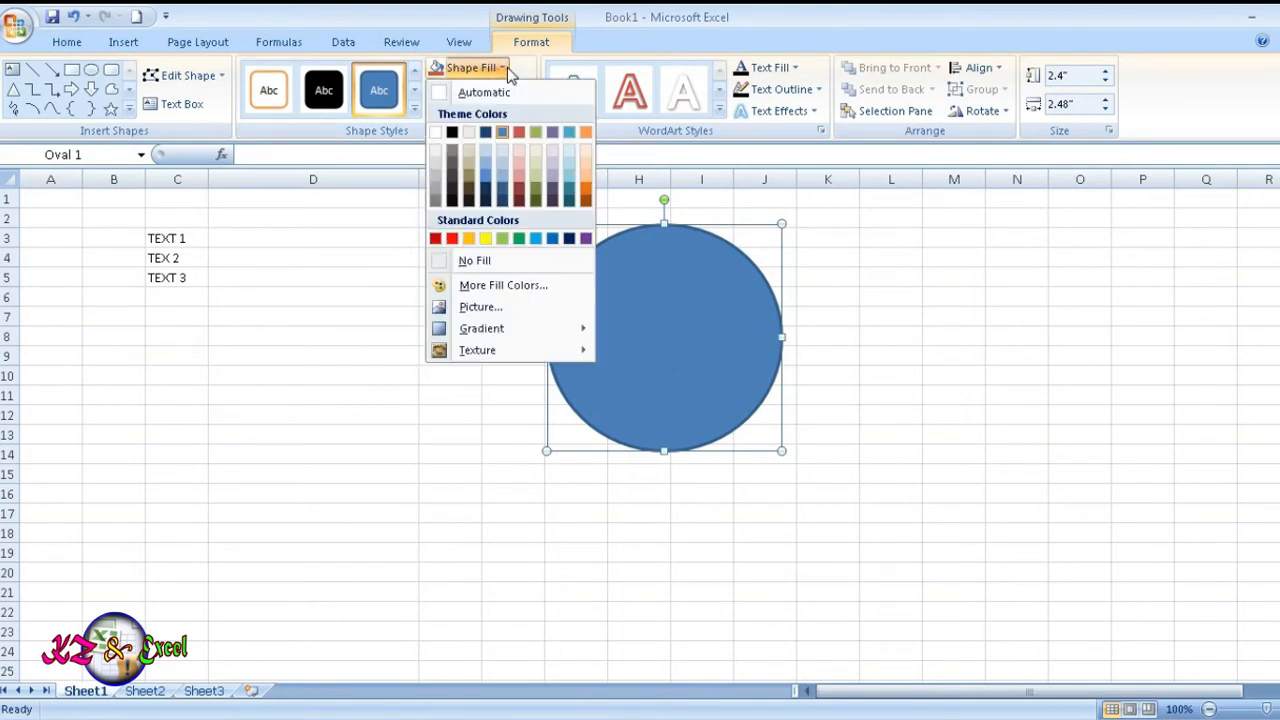
pyautogui.click(476, 261)
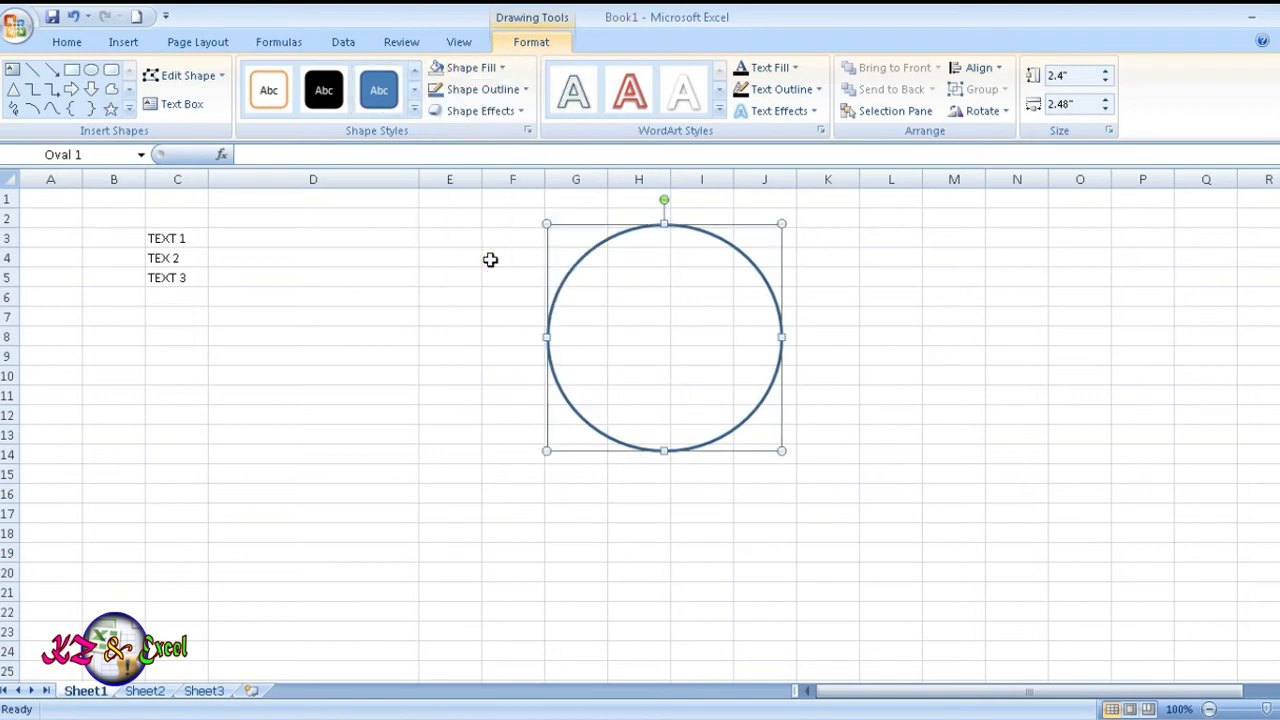
pyautogui.click(507, 95)
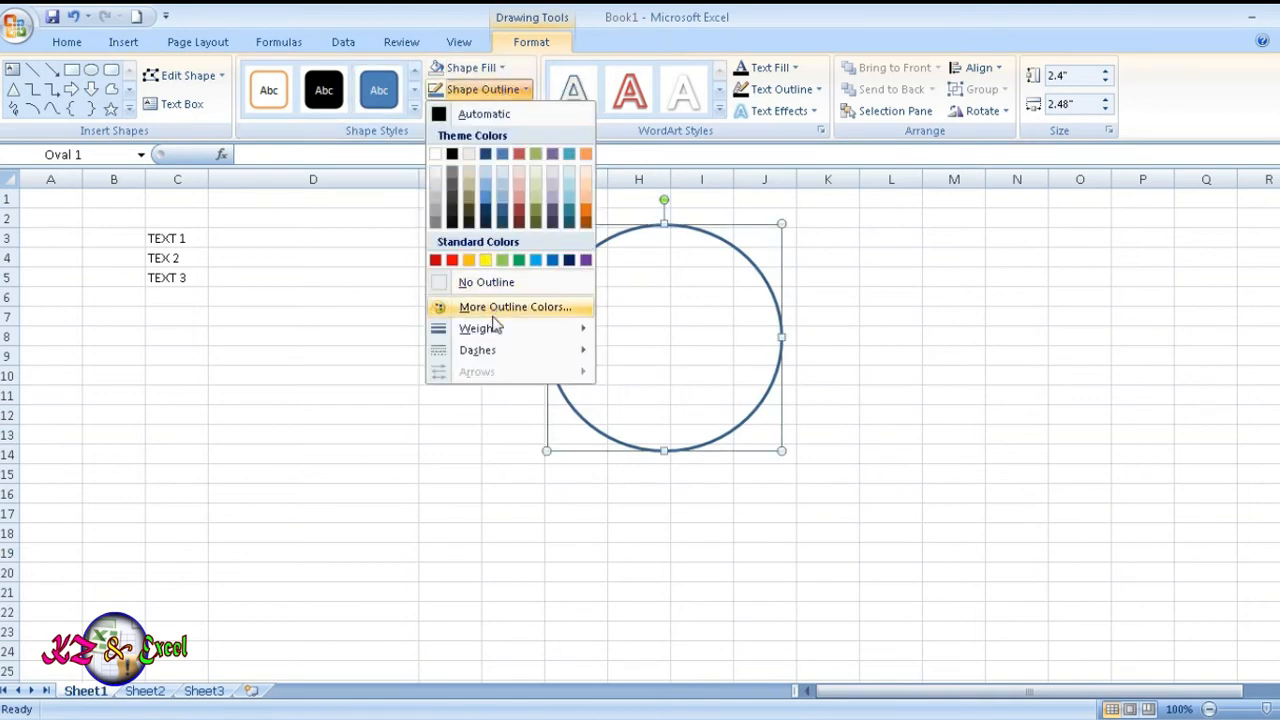
pyautogui.moveTo(497, 331)
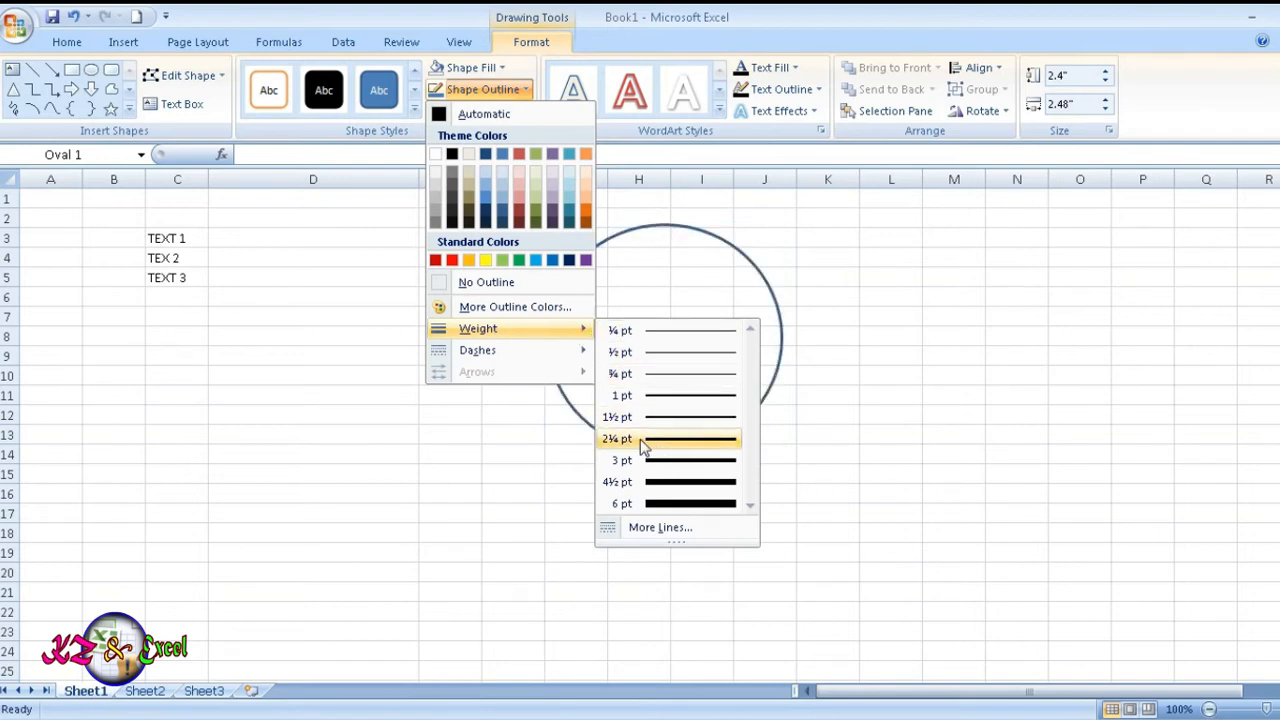
pyautogui.click(651, 445)
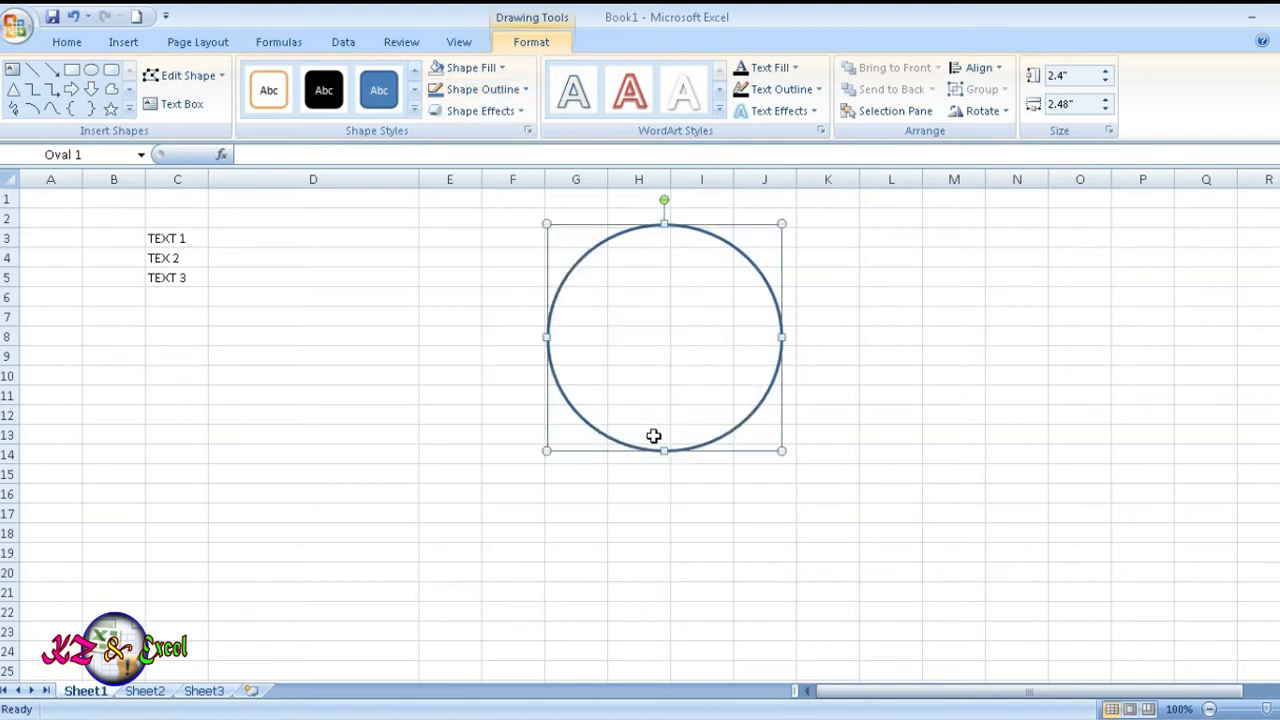
pyautogui.click(470, 92)
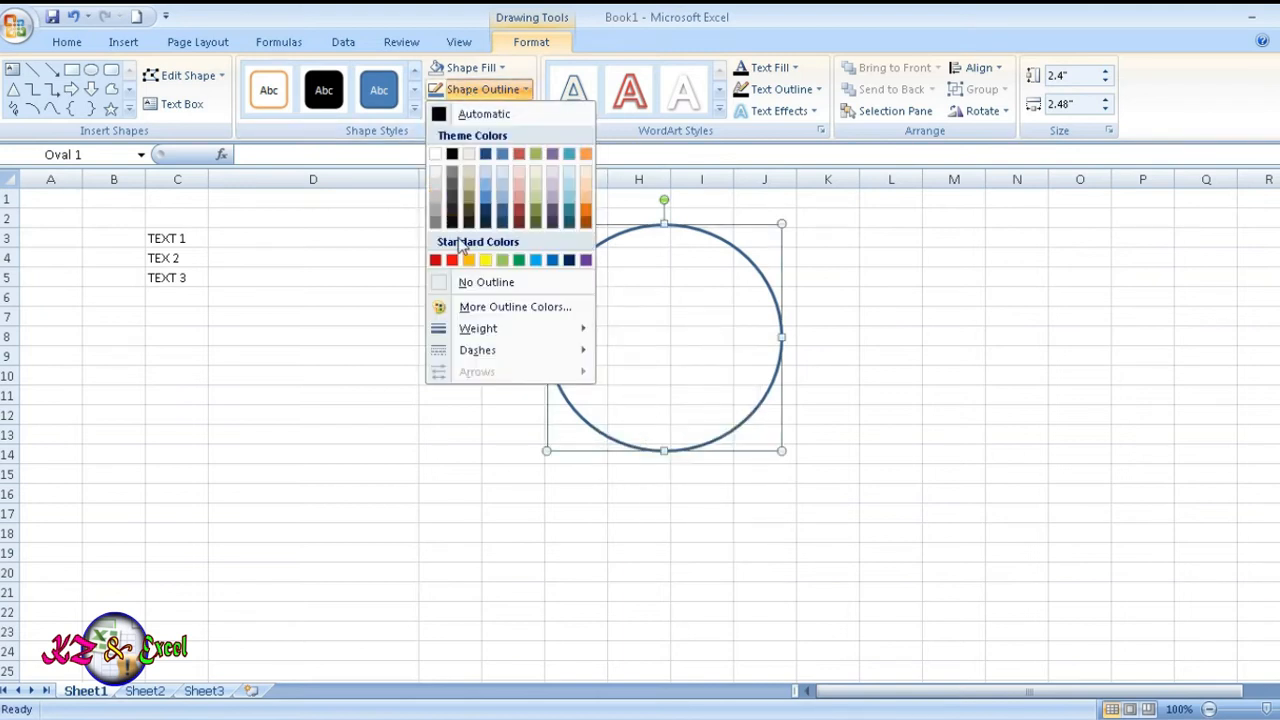
pyautogui.click(586, 260)
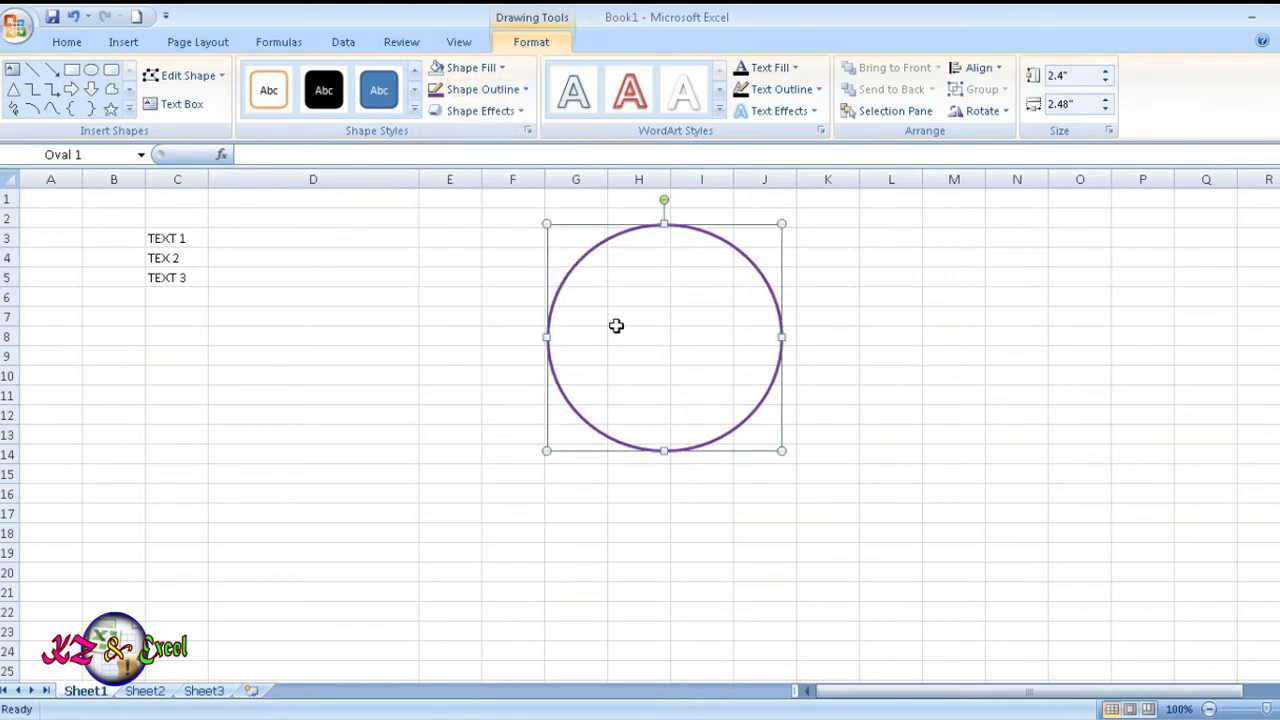
# Paste two copies of the purple circle at K12 and L5, then move the K12 copy below the text labels over column D
pyautogui.rightClick(616, 326)
pyautogui.click(566, 392)
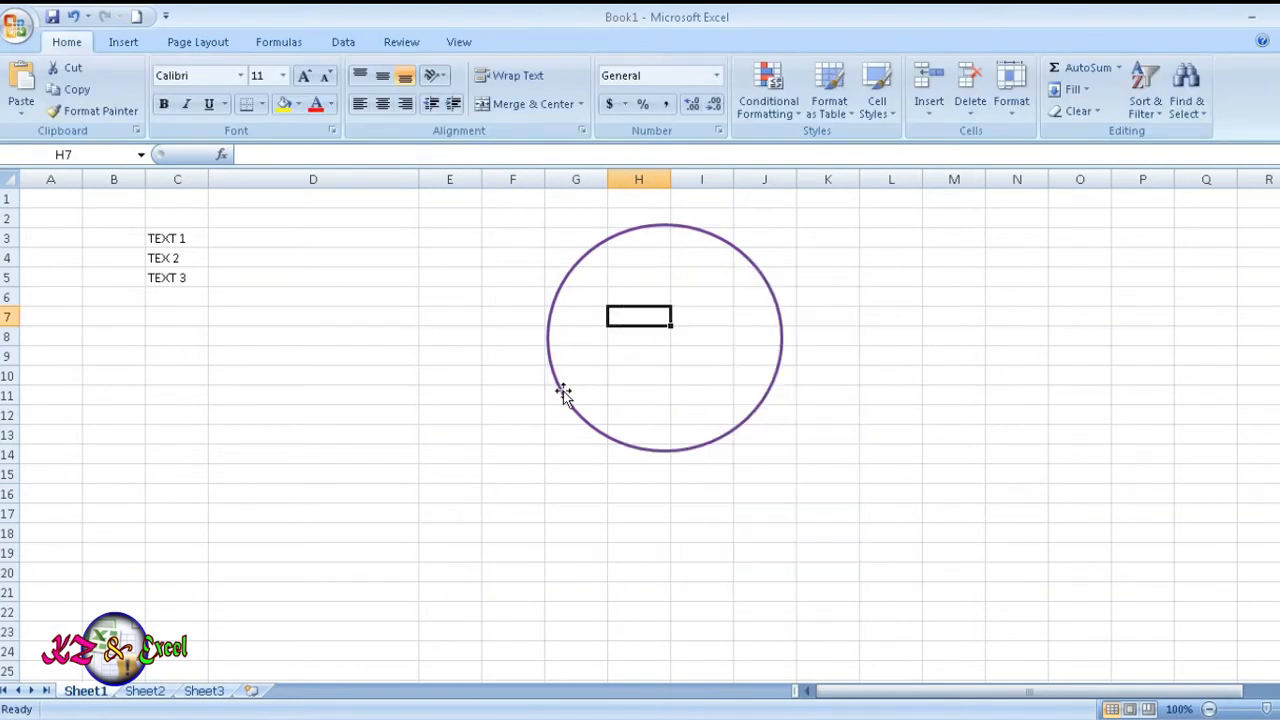
pyautogui.click(564, 391)
pyautogui.rightClick(564, 391)
pyautogui.click(619, 428)
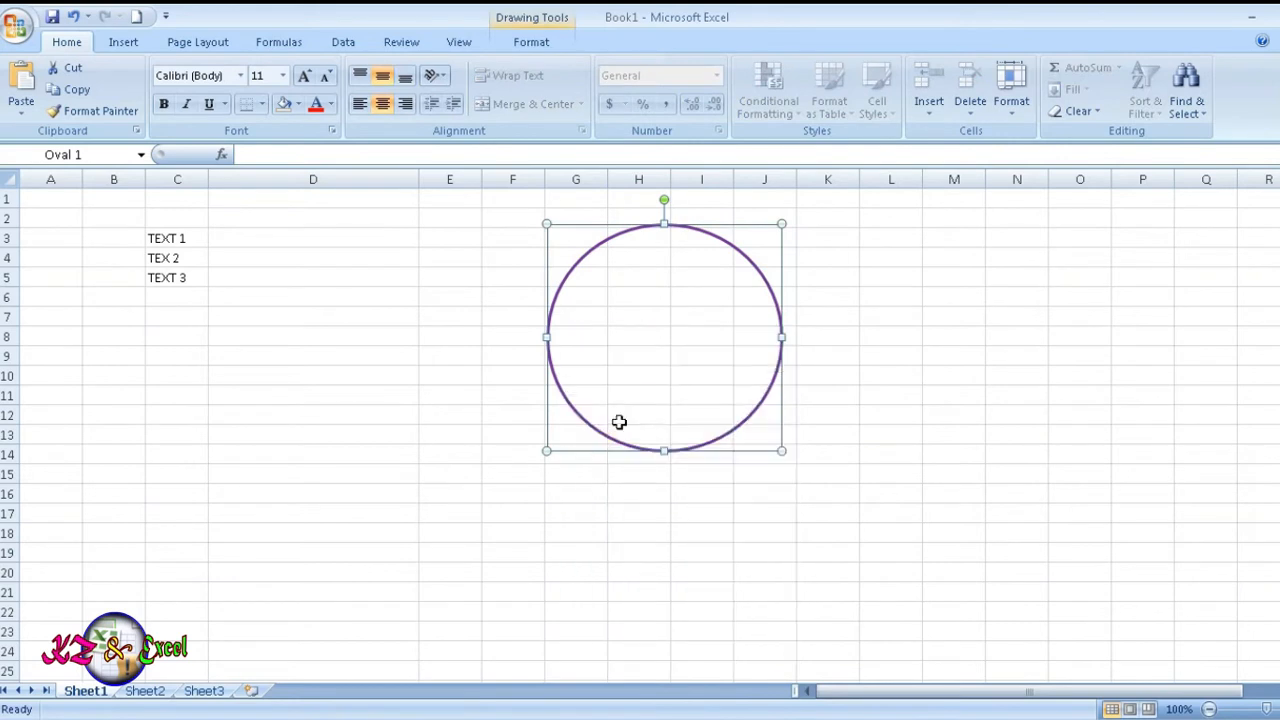
pyautogui.click(908, 400)
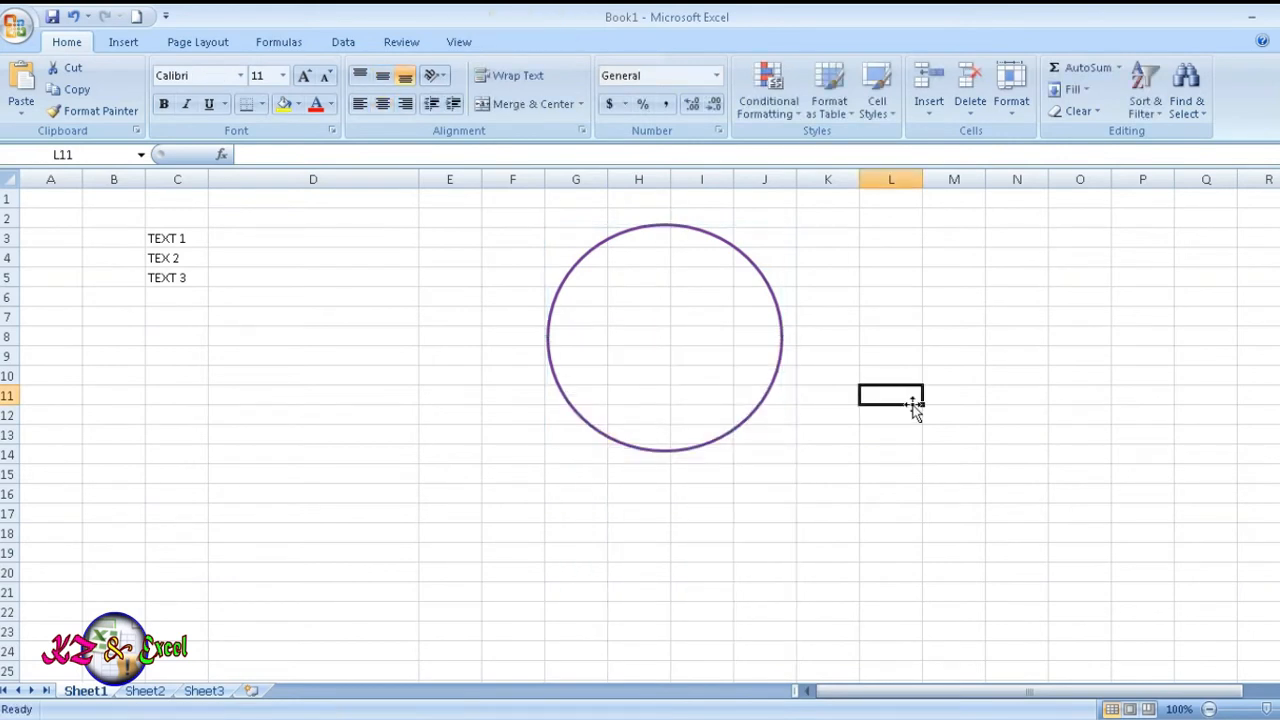
pyautogui.rightClick(849, 414)
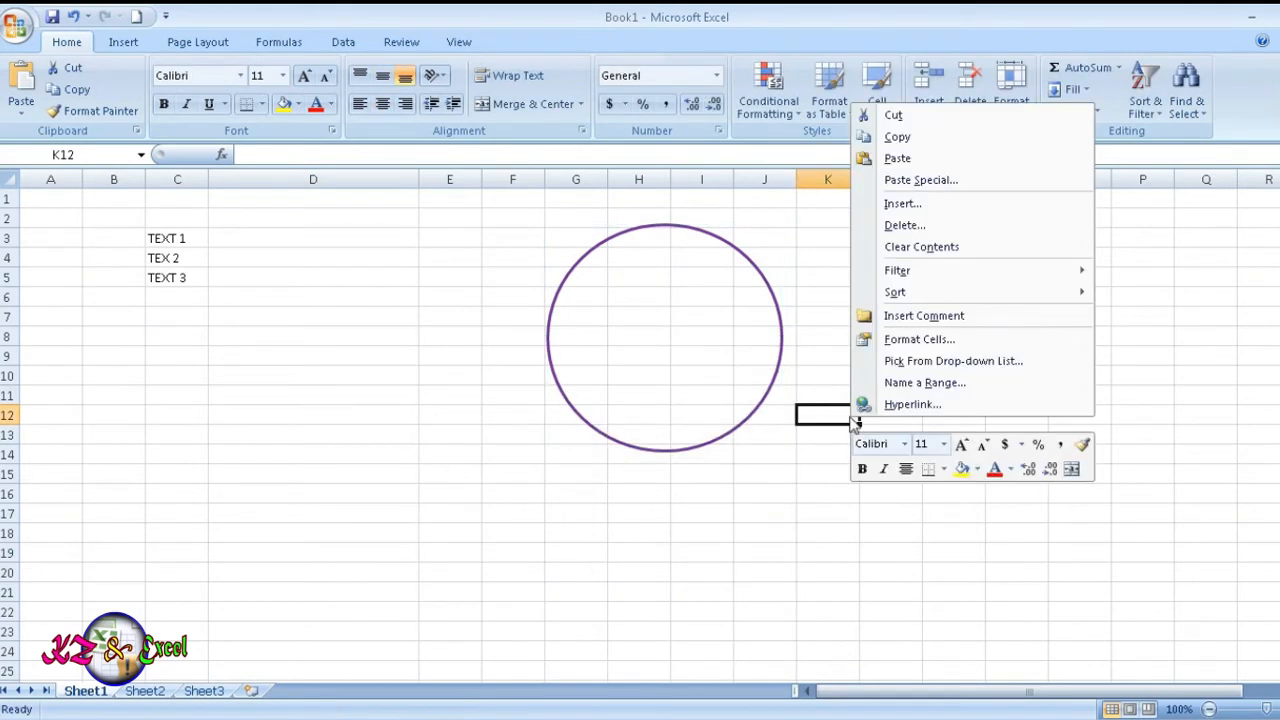
pyautogui.click(920, 160)
pyautogui.rightClick(878, 283)
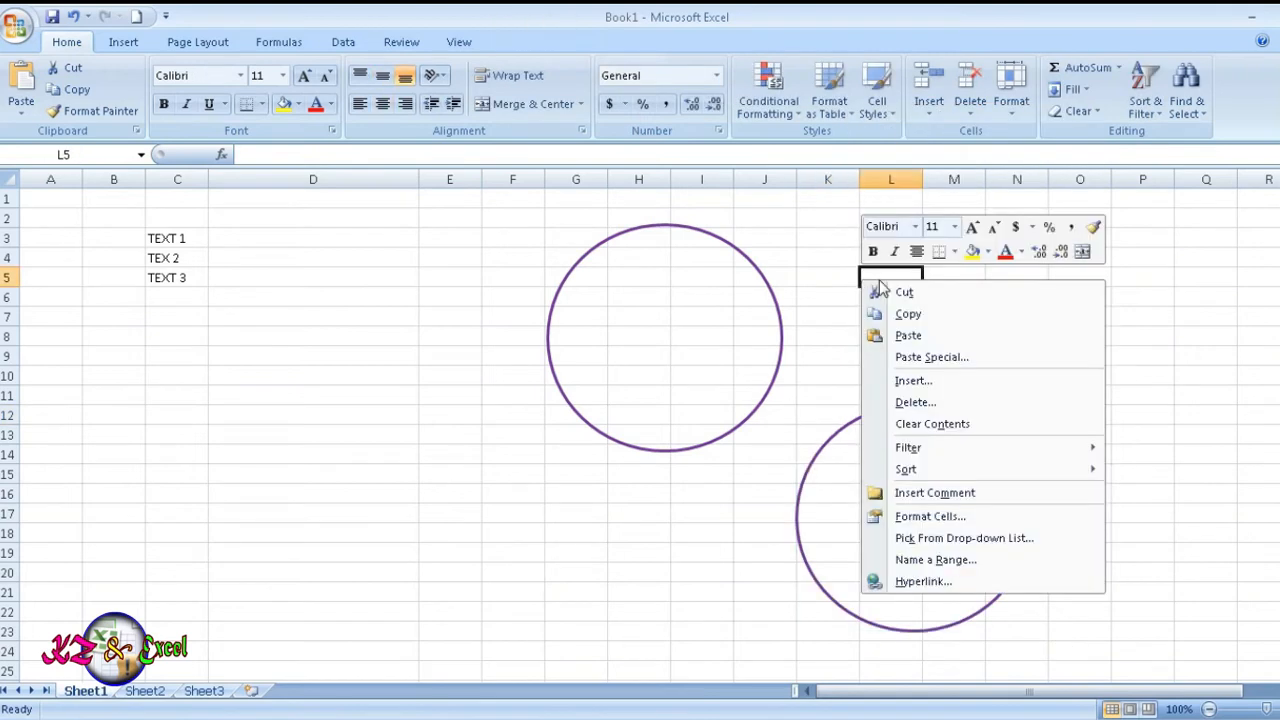
pyautogui.click(906, 335)
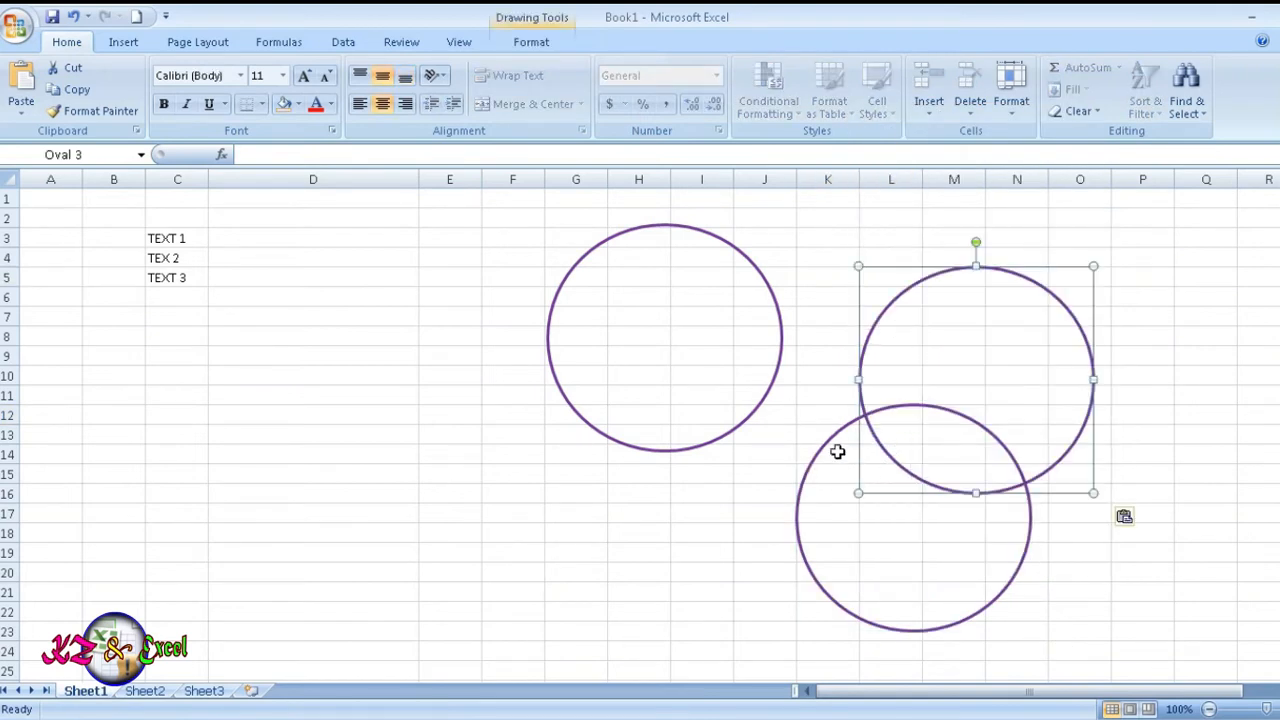
pyautogui.moveTo(826, 443); pyautogui.dragTo(225, 326)
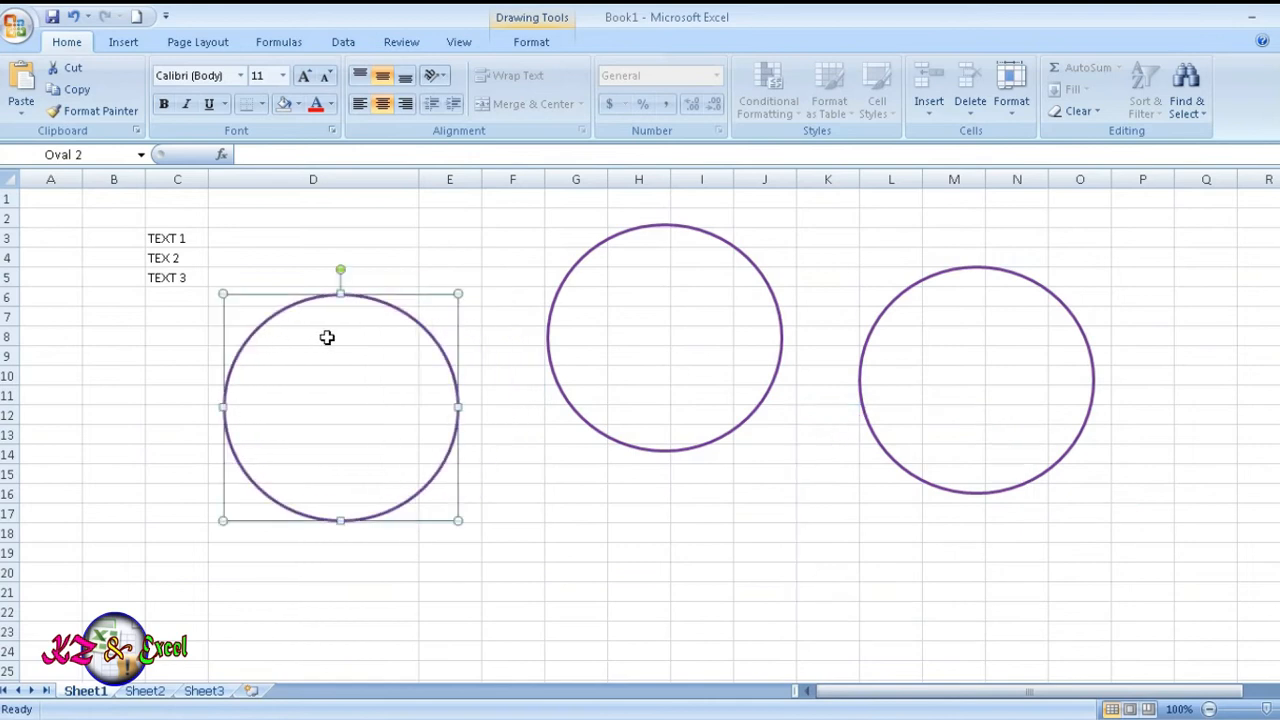
# Move the circle copy over columns L to O onto the original circle, shrink it slightly about its center and align it concentrically
pyautogui.click(879, 441)
pyautogui.moveTo(879, 441); pyautogui.dragTo(567, 396)
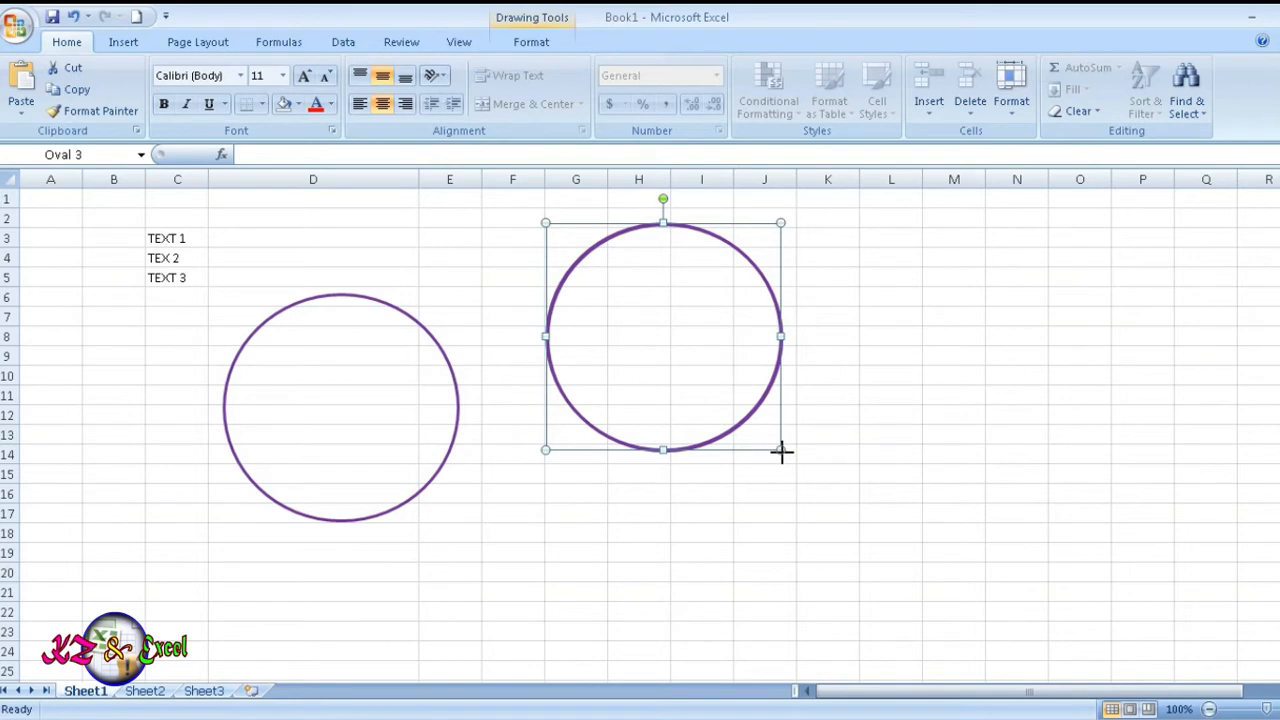
pyautogui.moveTo(781, 452)
pyautogui.mouseDown()
pyautogui.moveTo(774, 437)
pyautogui.moveTo(779, 446)
pyautogui.mouseUp()
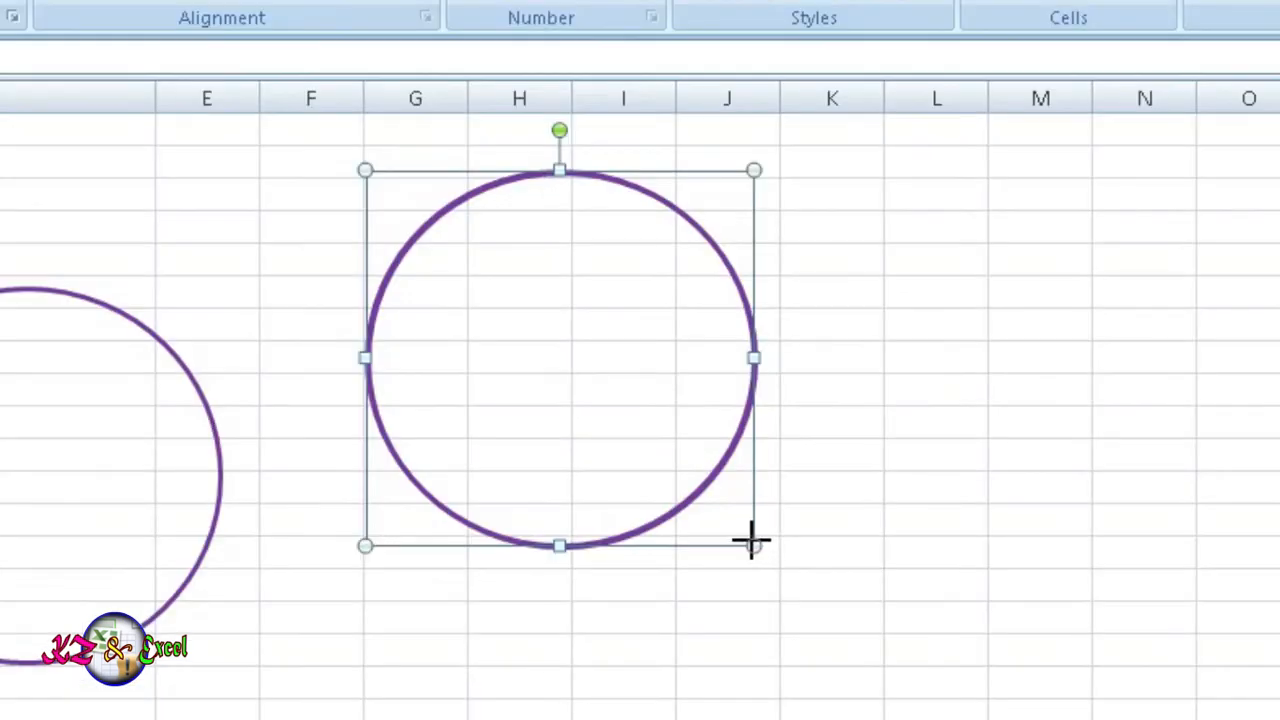
pyautogui.moveTo(752, 541); pyautogui.dragTo(744, 536)
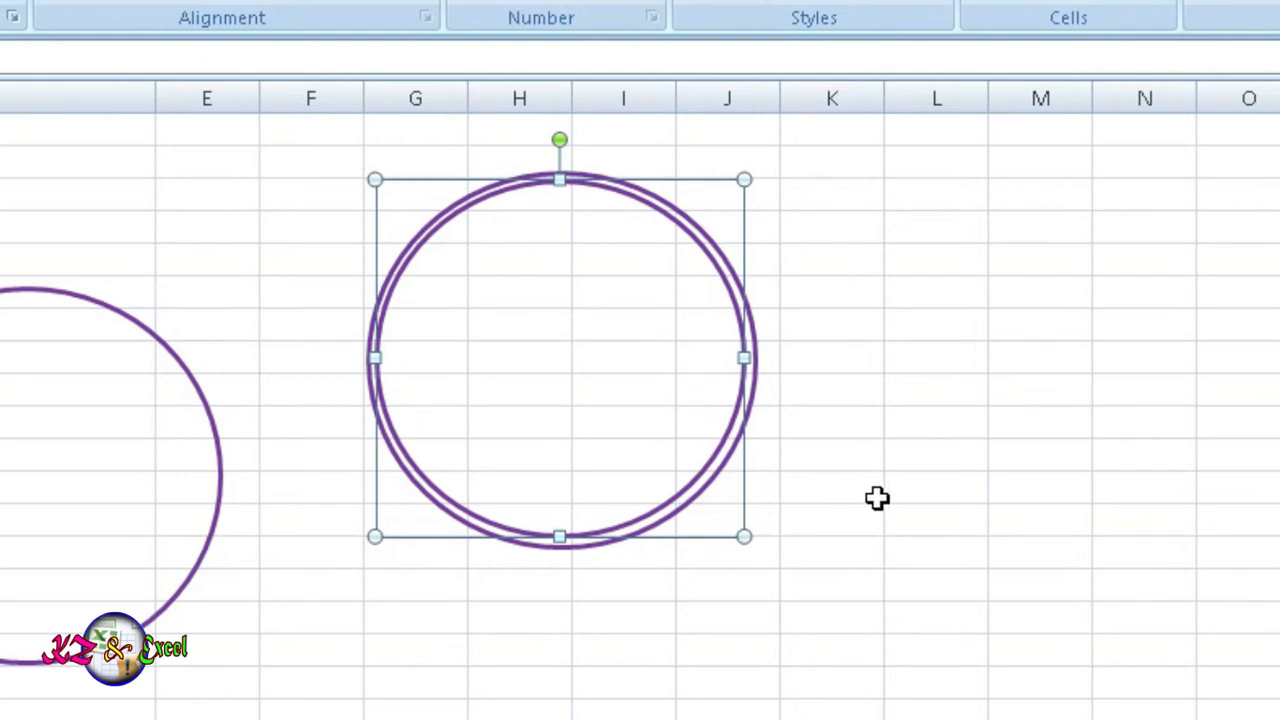
pyautogui.press('Right')
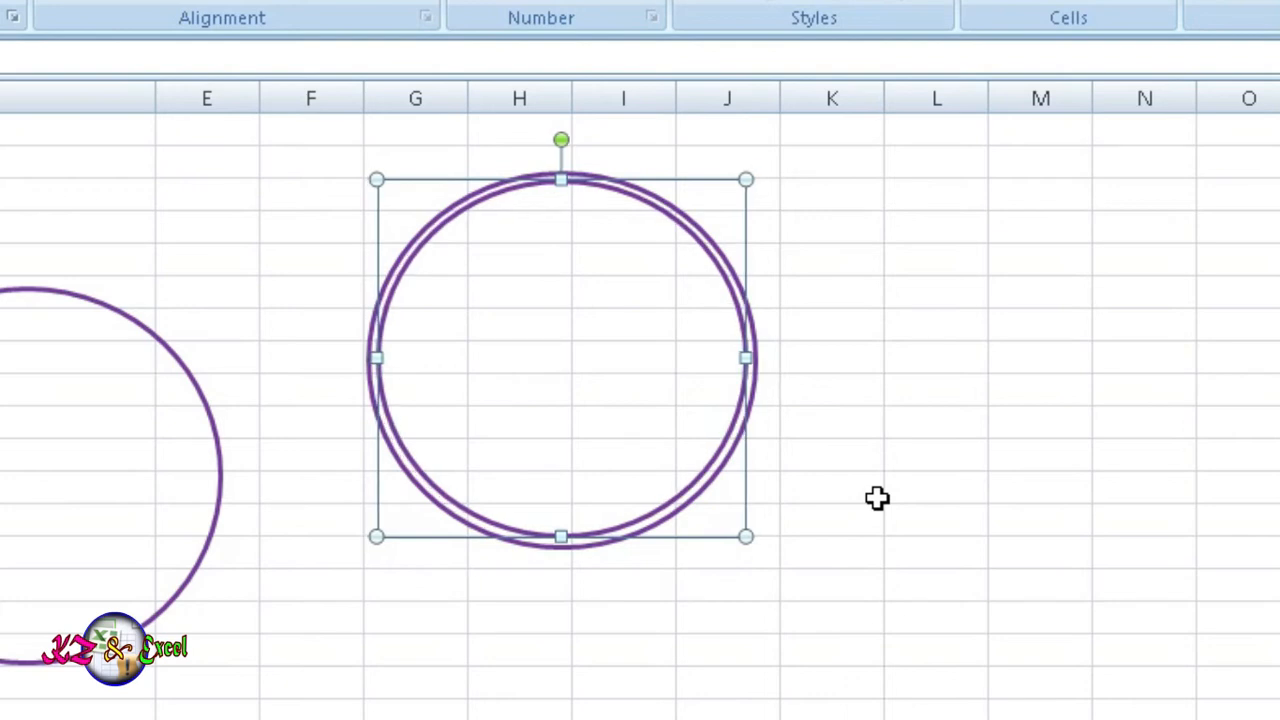
pyautogui.press('Down')
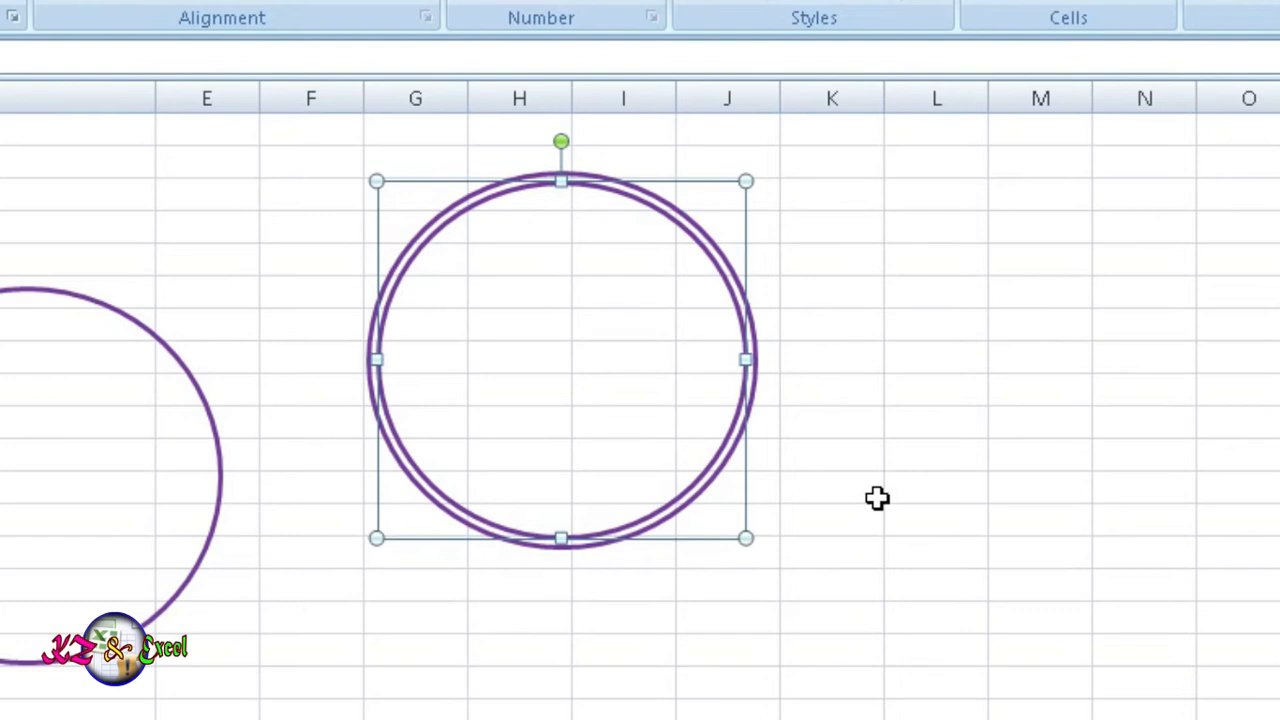
pyautogui.click(460, 680)
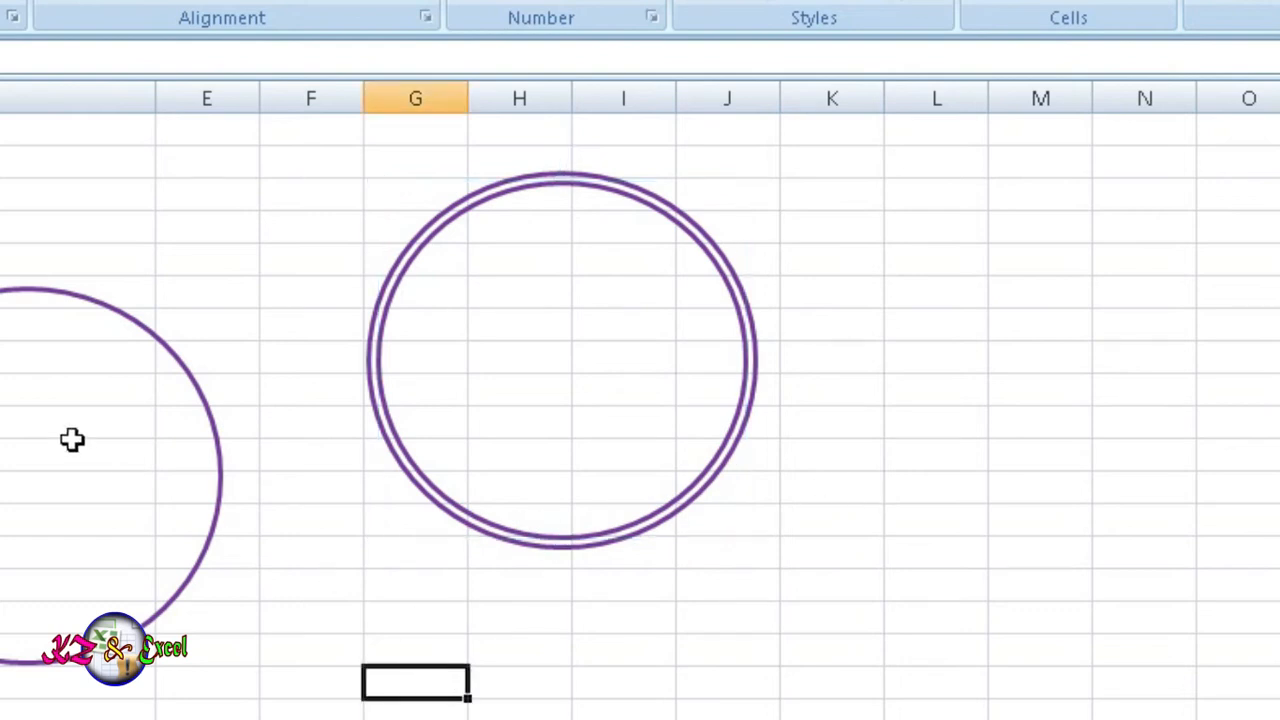
# Move the circle copy from column D onto the stamp, shrink it to about two thirds and center it inside the two rings
pyautogui.moveTo(196, 561); pyautogui.dragTo(727, 440)
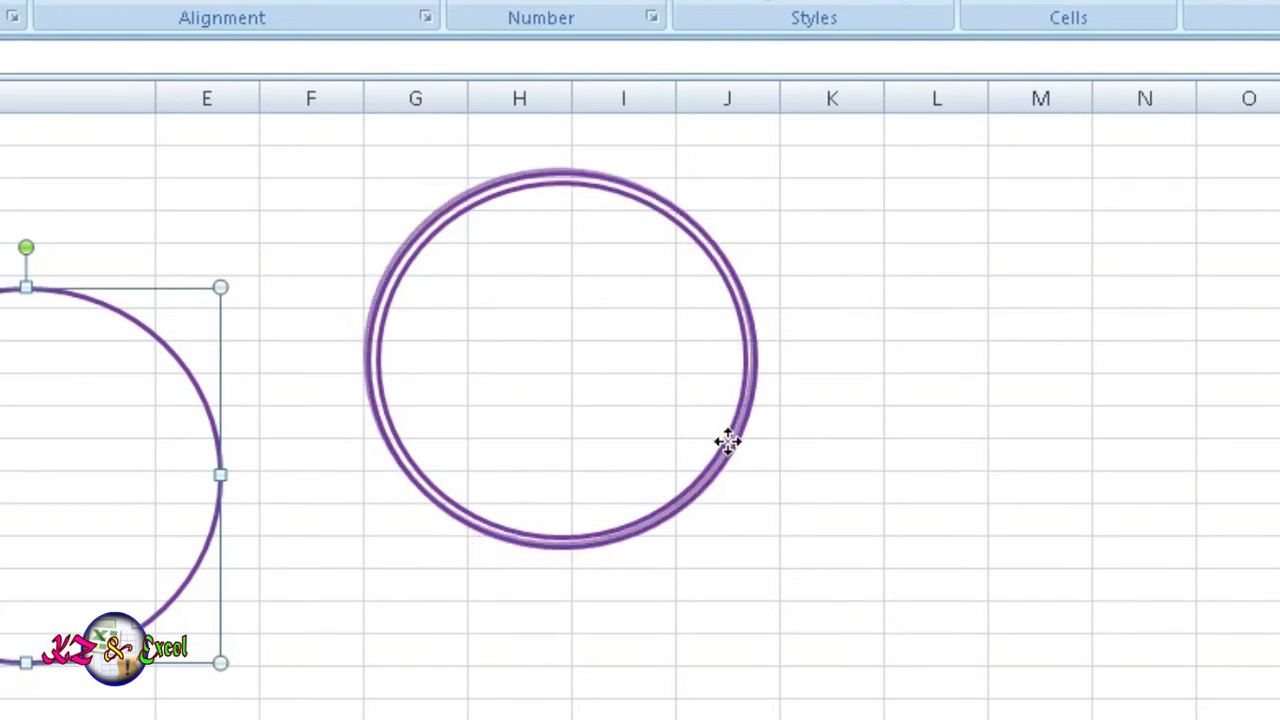
pyautogui.moveTo(727, 441); pyautogui.dragTo(727, 441)
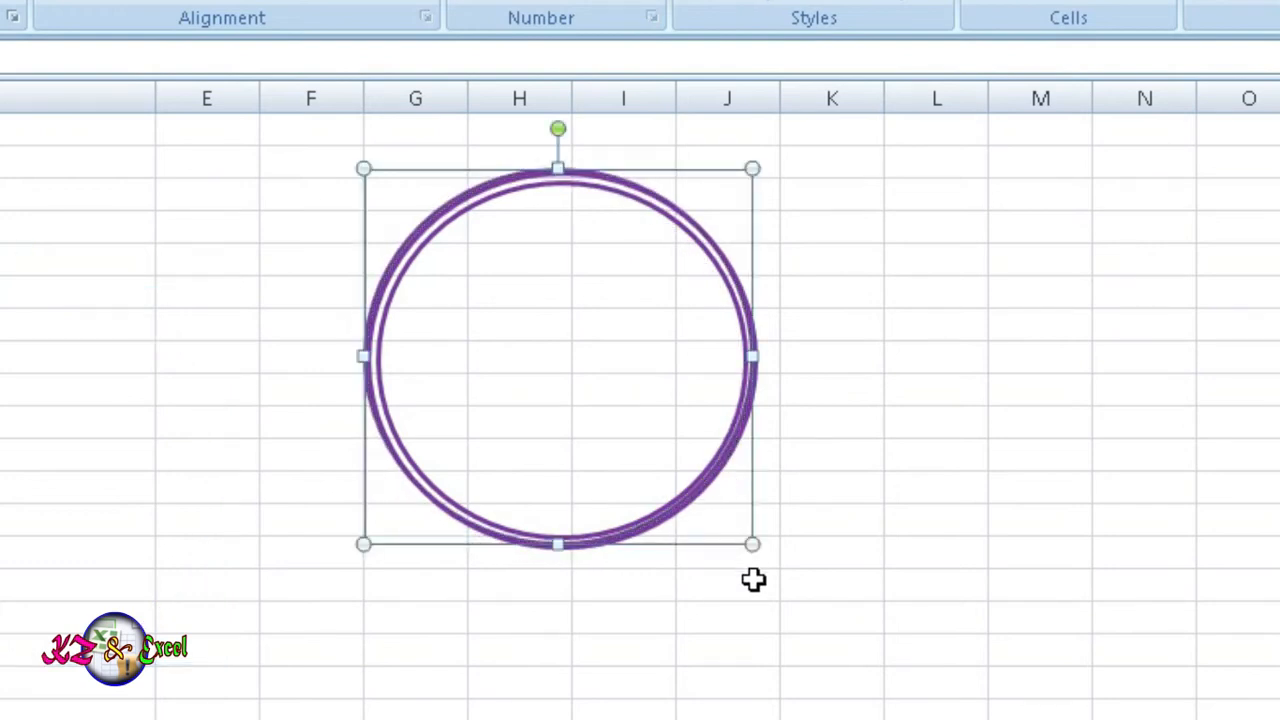
pyautogui.moveTo(752, 543); pyautogui.dragTo(690, 484)
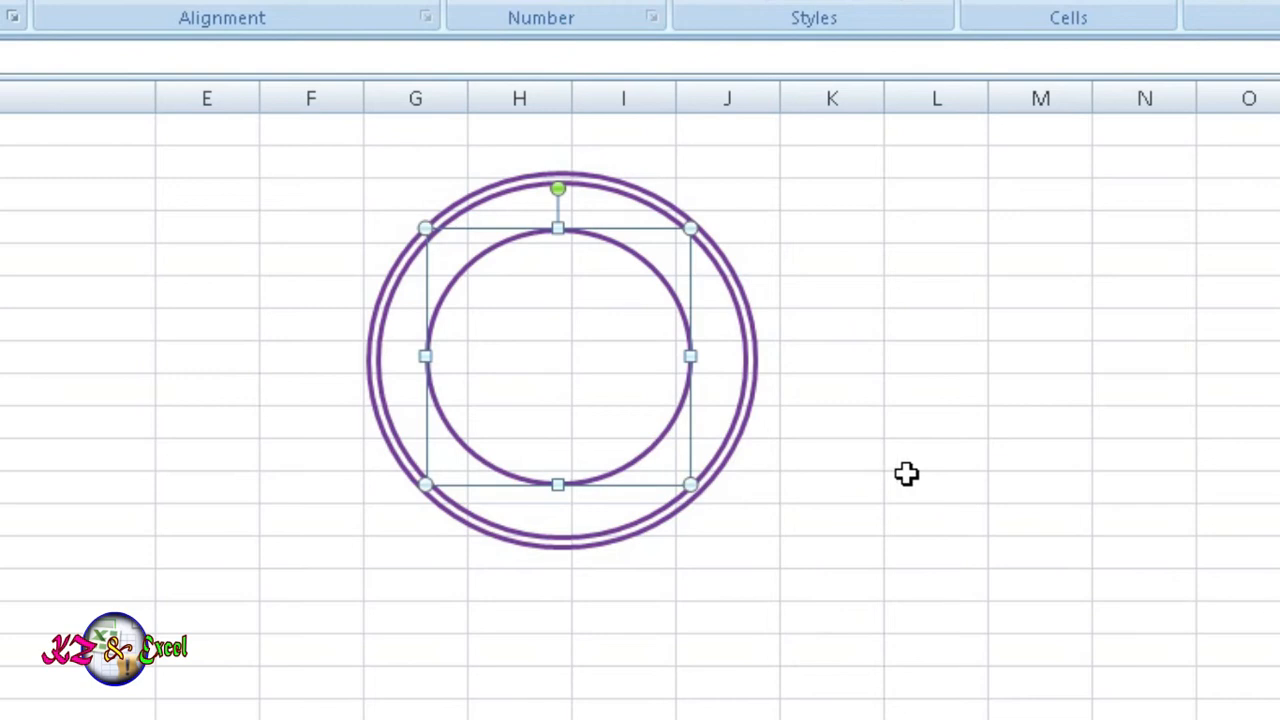
pyautogui.press('Down')
pyautogui.press('Right')
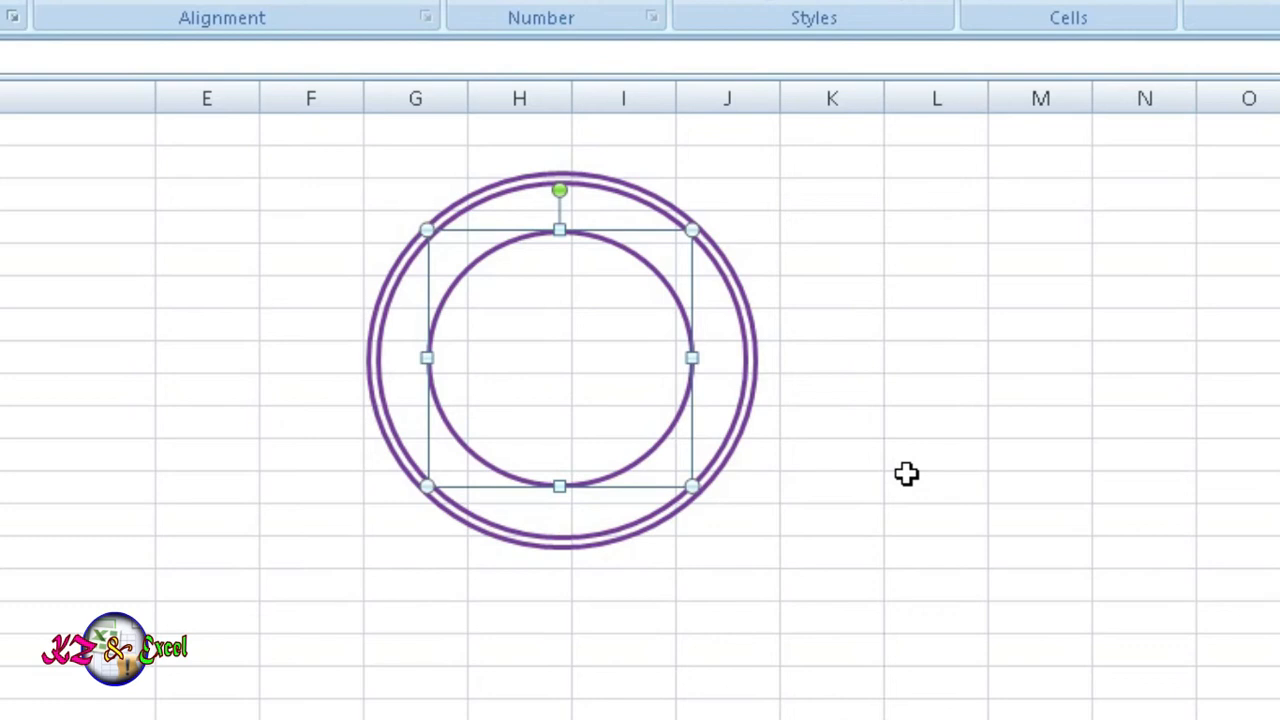
pyautogui.click(934, 416)
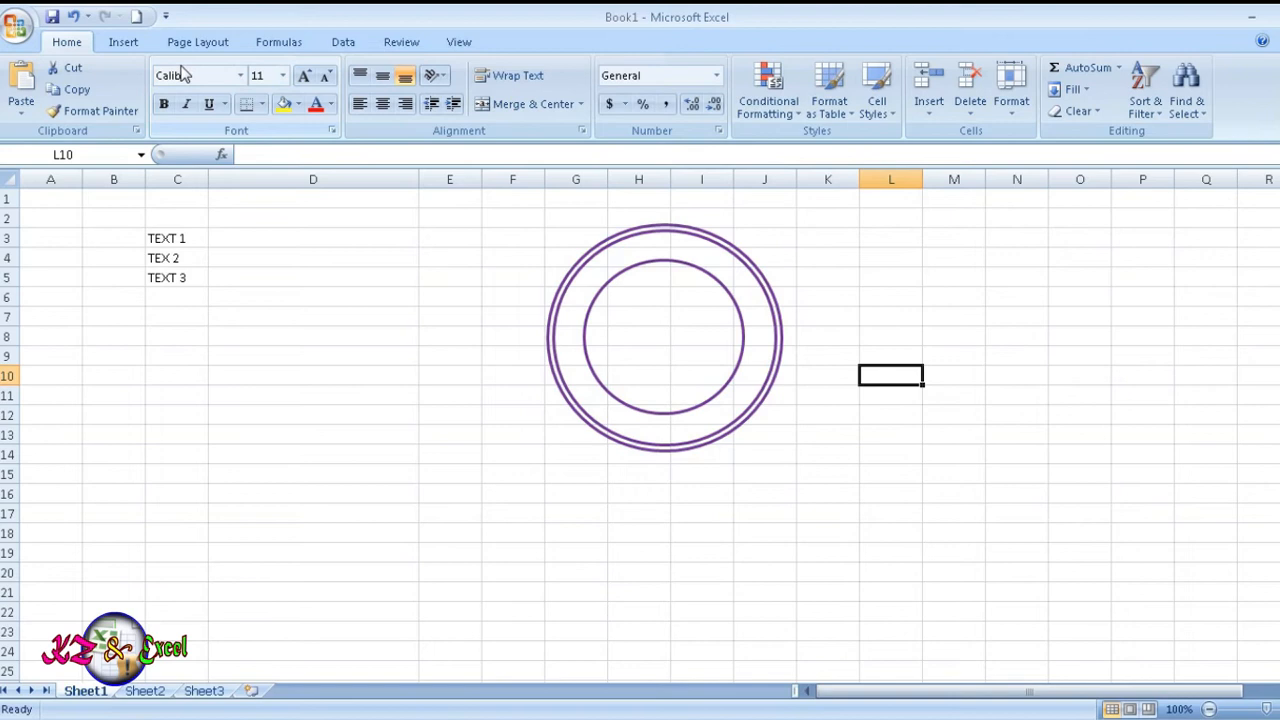
# Draw a straight horizontal line about 1.68" wide across the innermost circle at row 7
pyautogui.click(125, 42)
pyautogui.click(211, 88)
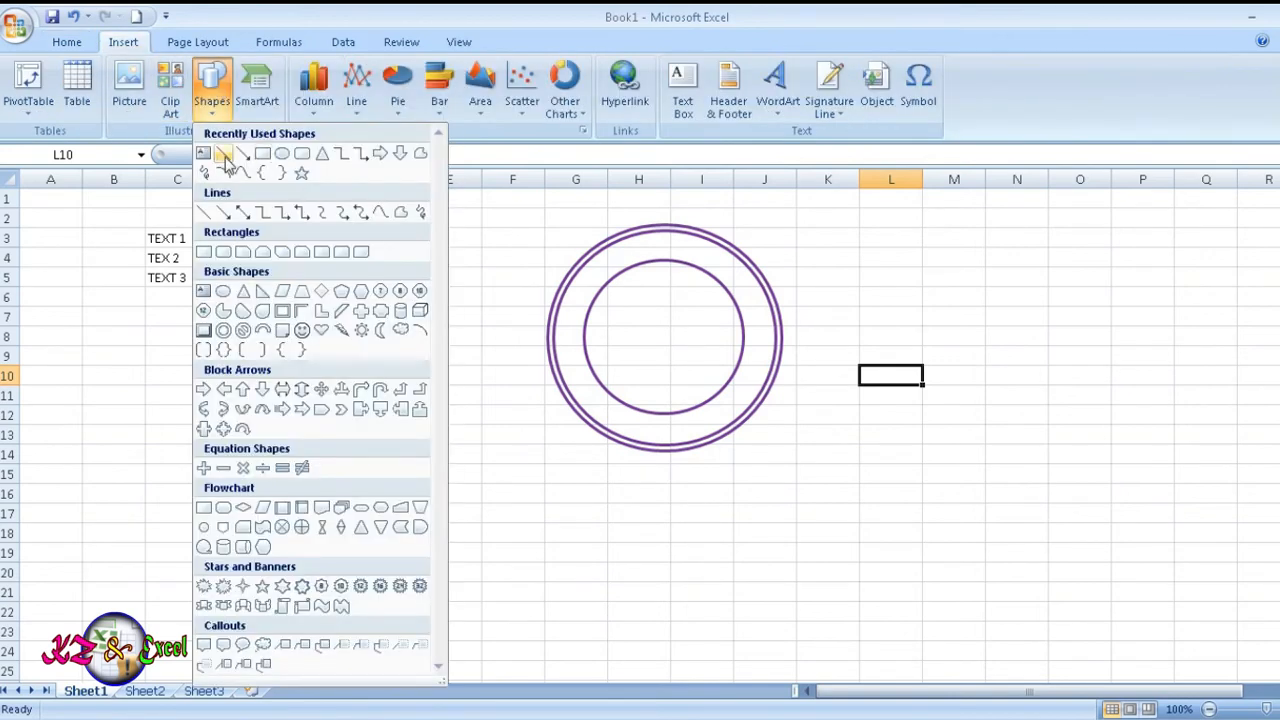
pyautogui.click(224, 156)
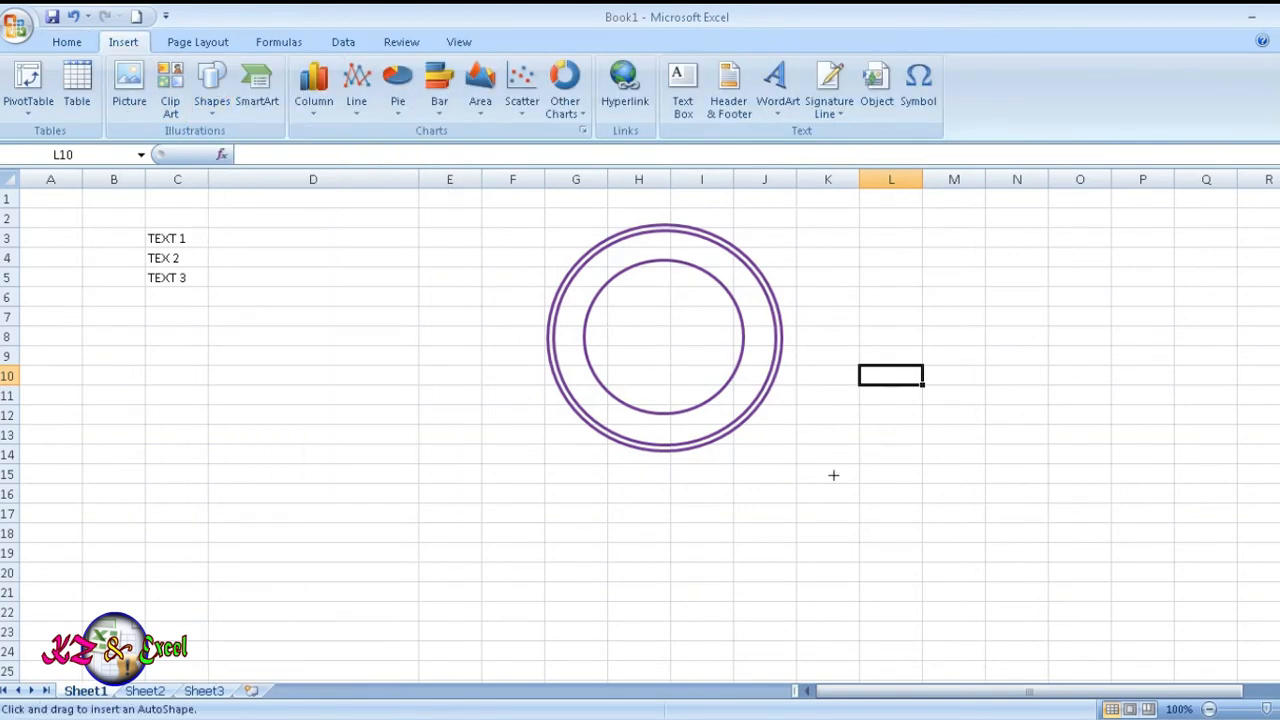
pyautogui.moveTo(587, 319)
pyautogui.moveTo(587, 319); pyautogui.dragTo(744, 318)
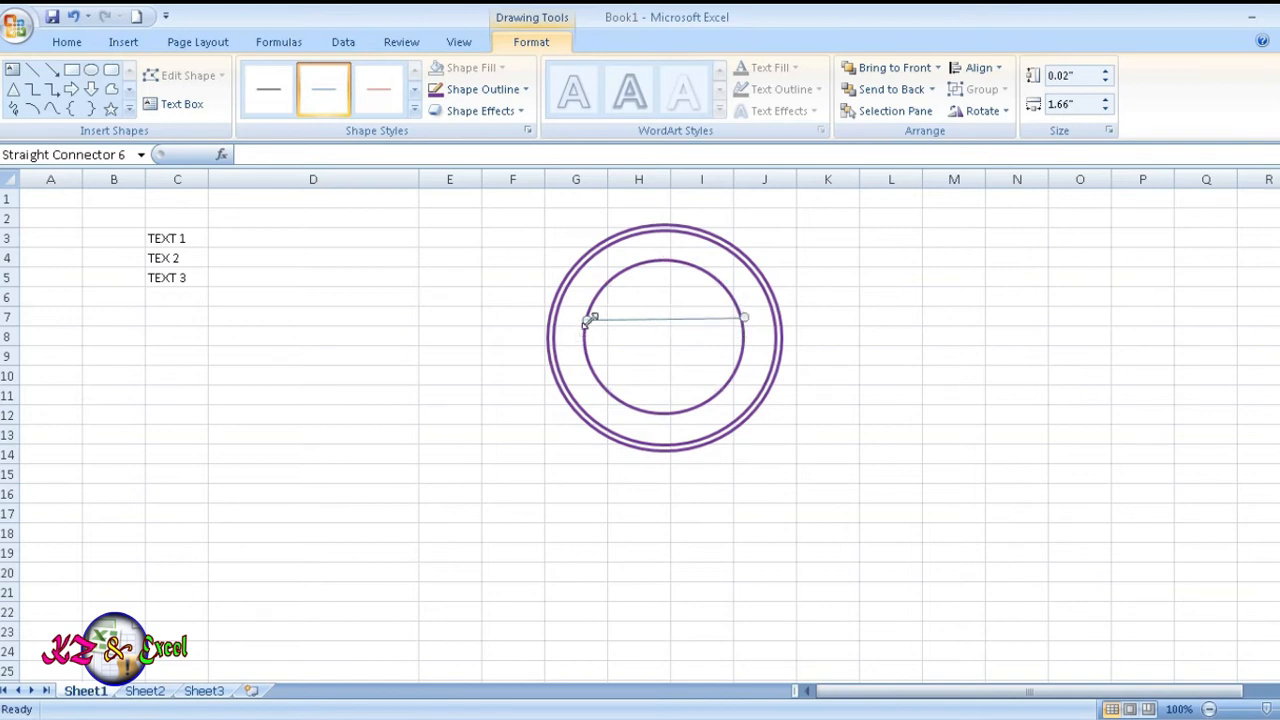
pyautogui.moveTo(588, 320); pyautogui.dragTo(585, 318)
# Give the line an outline weight of 2¼ pt and the standard purple color
pyautogui.click(483, 89)
pyautogui.moveTo(585, 329)
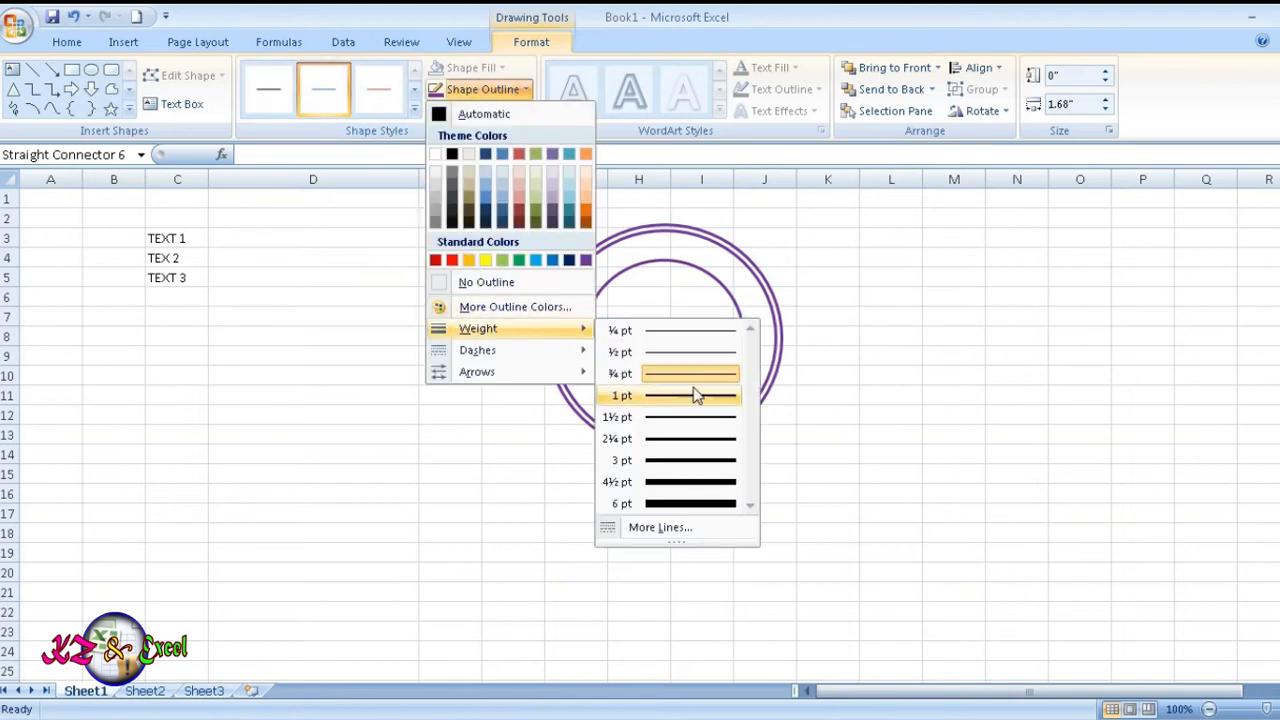
pyautogui.click(684, 447)
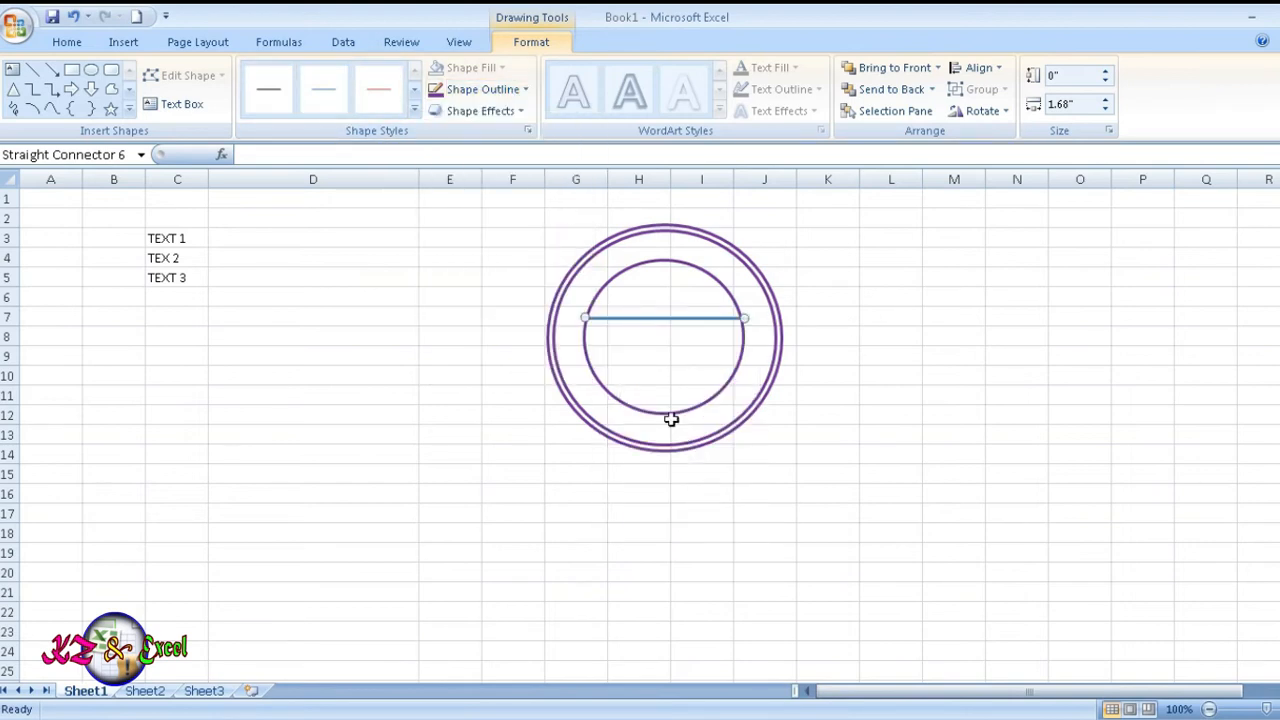
pyautogui.click(510, 95)
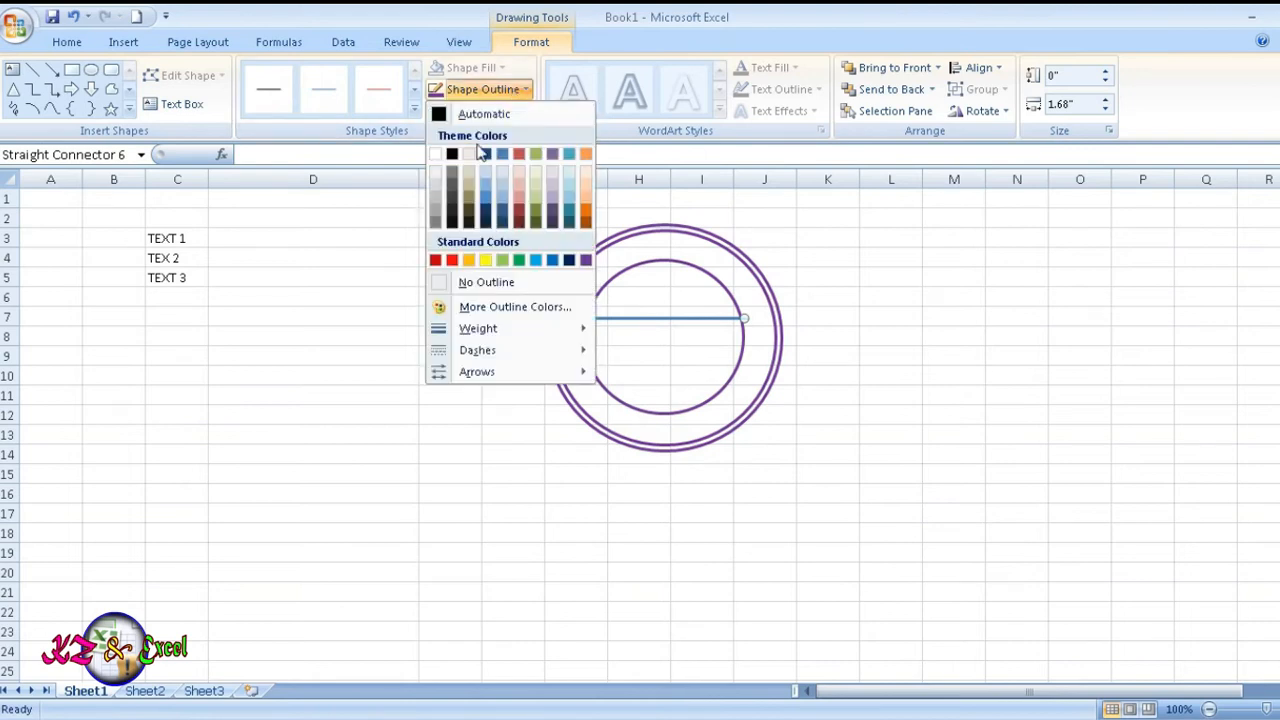
pyautogui.click(586, 261)
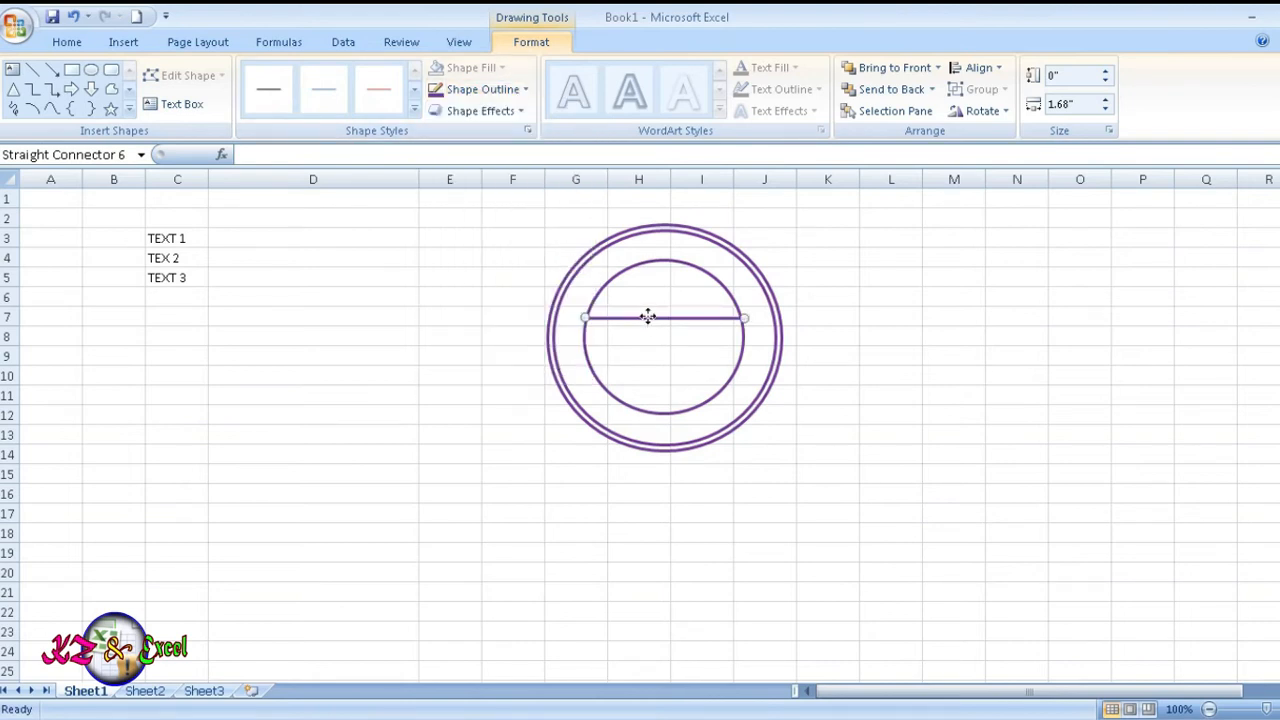
# Copy the purple line and place the duplicate across the innermost circle at row 9, below the first line
pyautogui.rightClick(650, 318)
pyautogui.click(681, 344)
pyautogui.rightClick(686, 350)
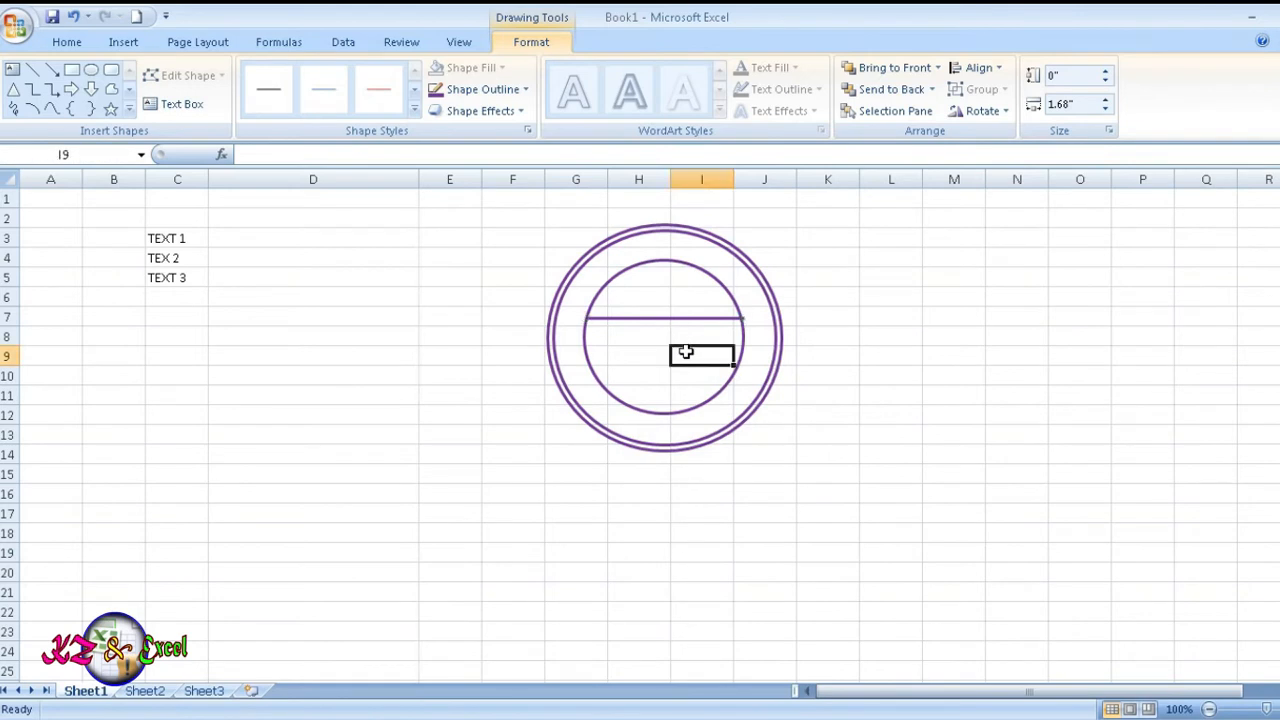
pyautogui.click(700, 409)
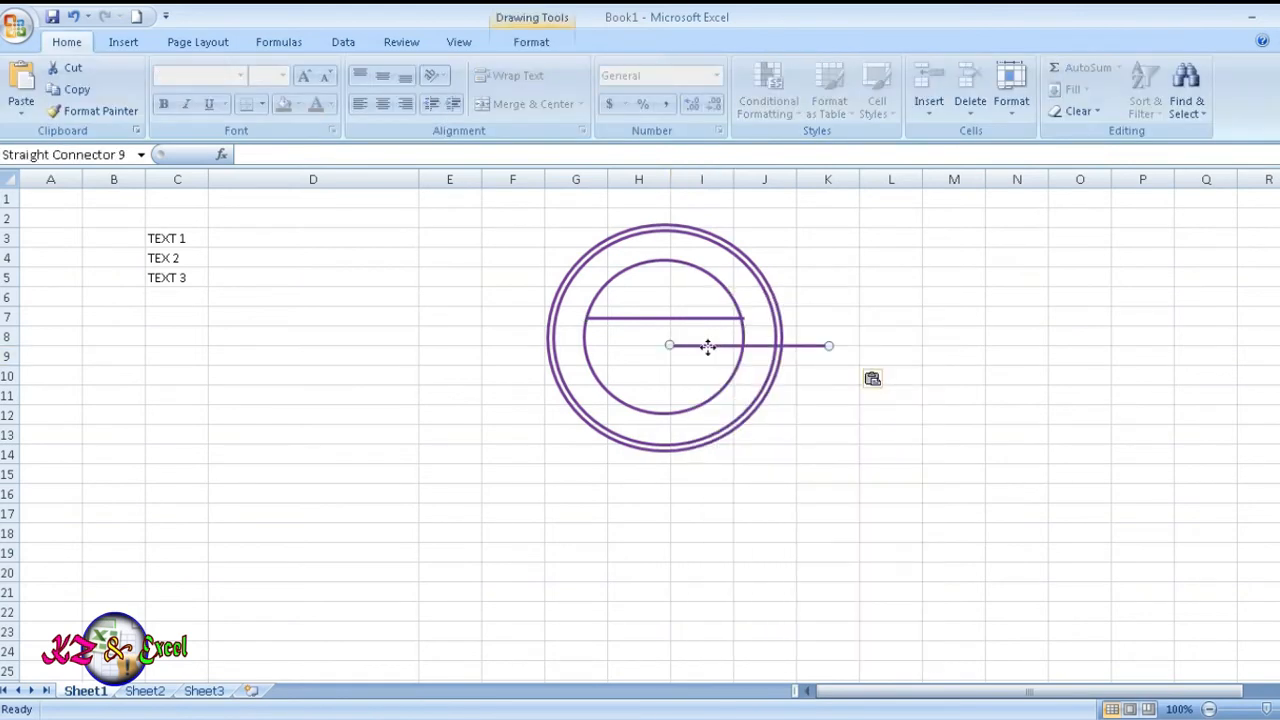
pyautogui.moveTo(712, 344); pyautogui.dragTo(629, 355)
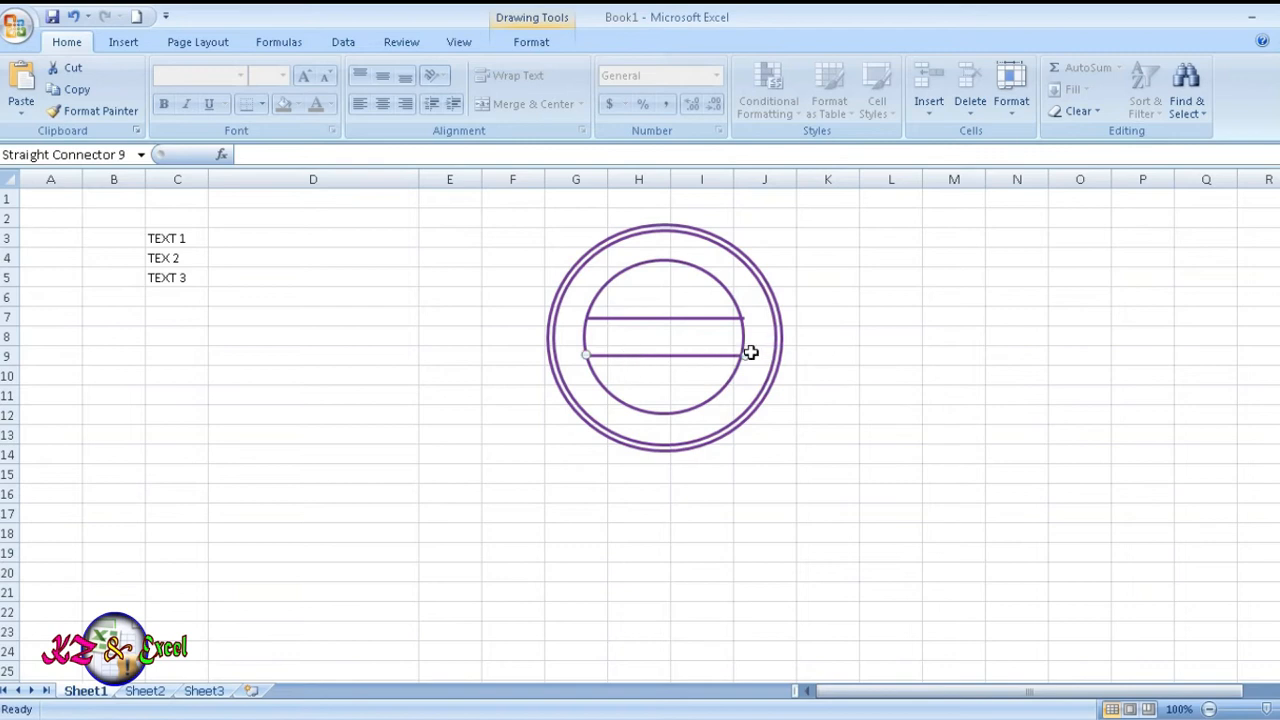
pyautogui.click(891, 360)
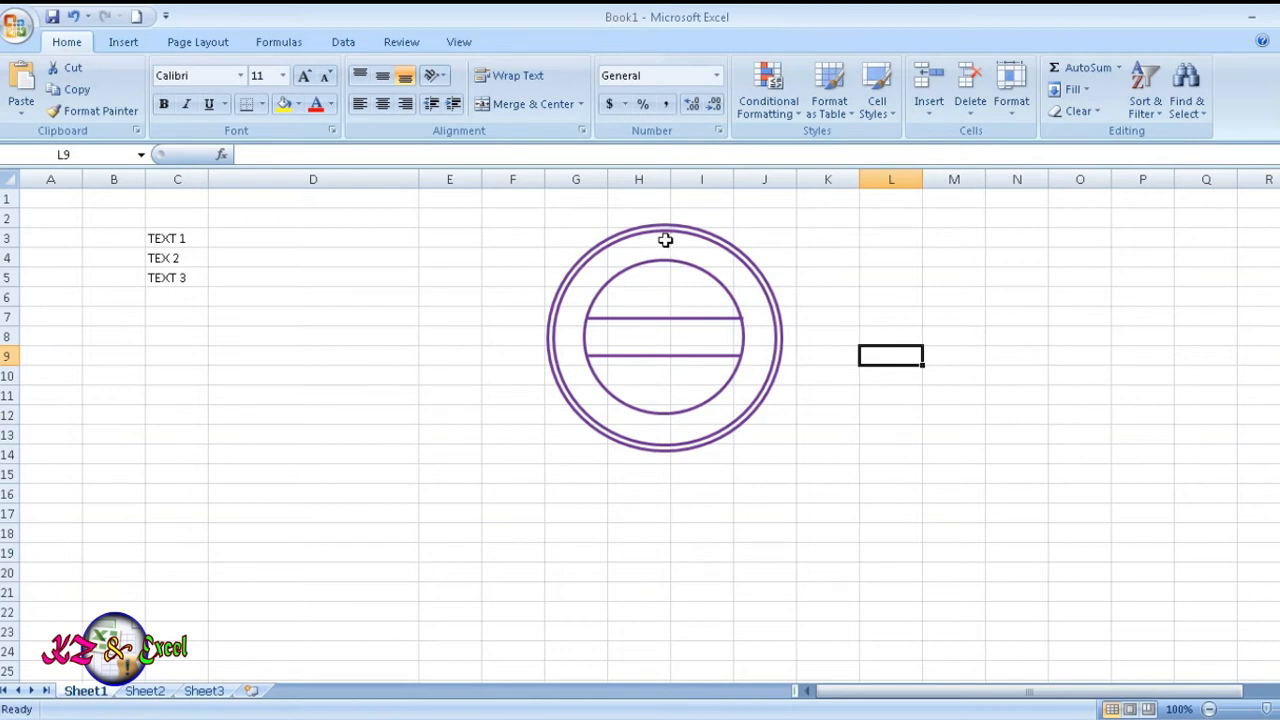
# Draw a circle about 1.96" high and 1.96" wide and place it beside the stamp, over columns L to O from row 6 to 15
pyautogui.click(123, 42)
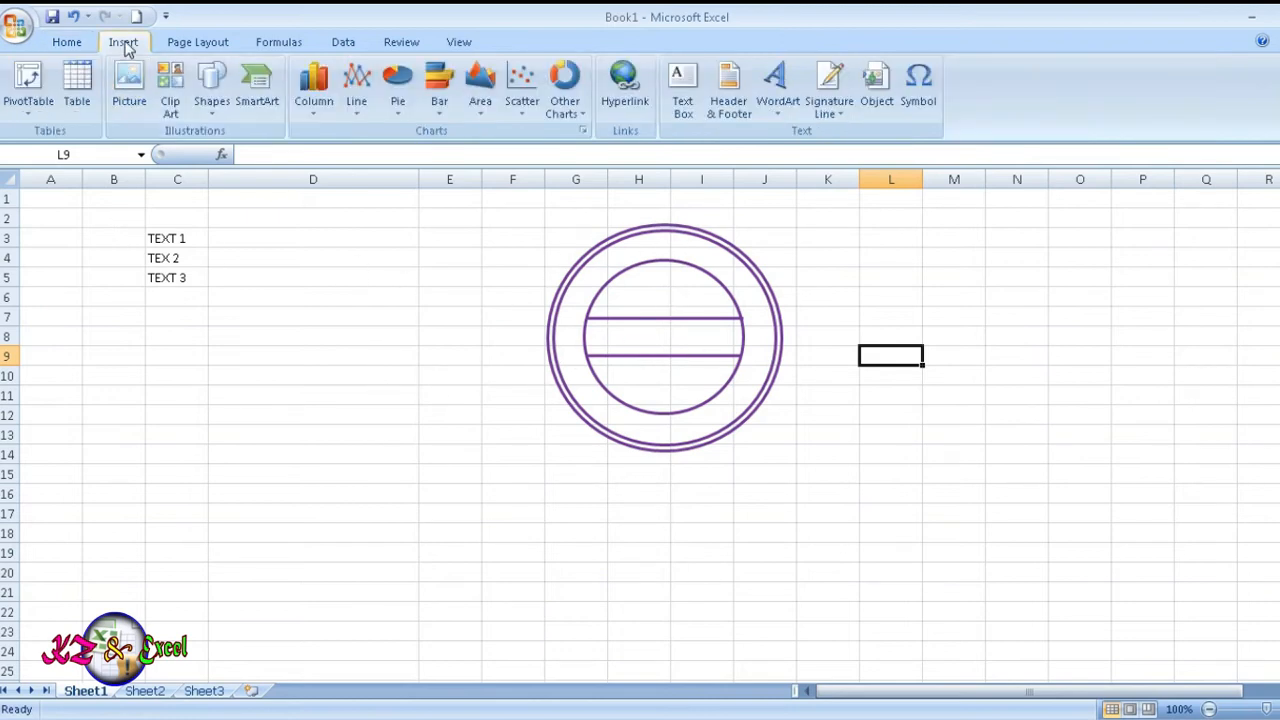
pyautogui.click(211, 88)
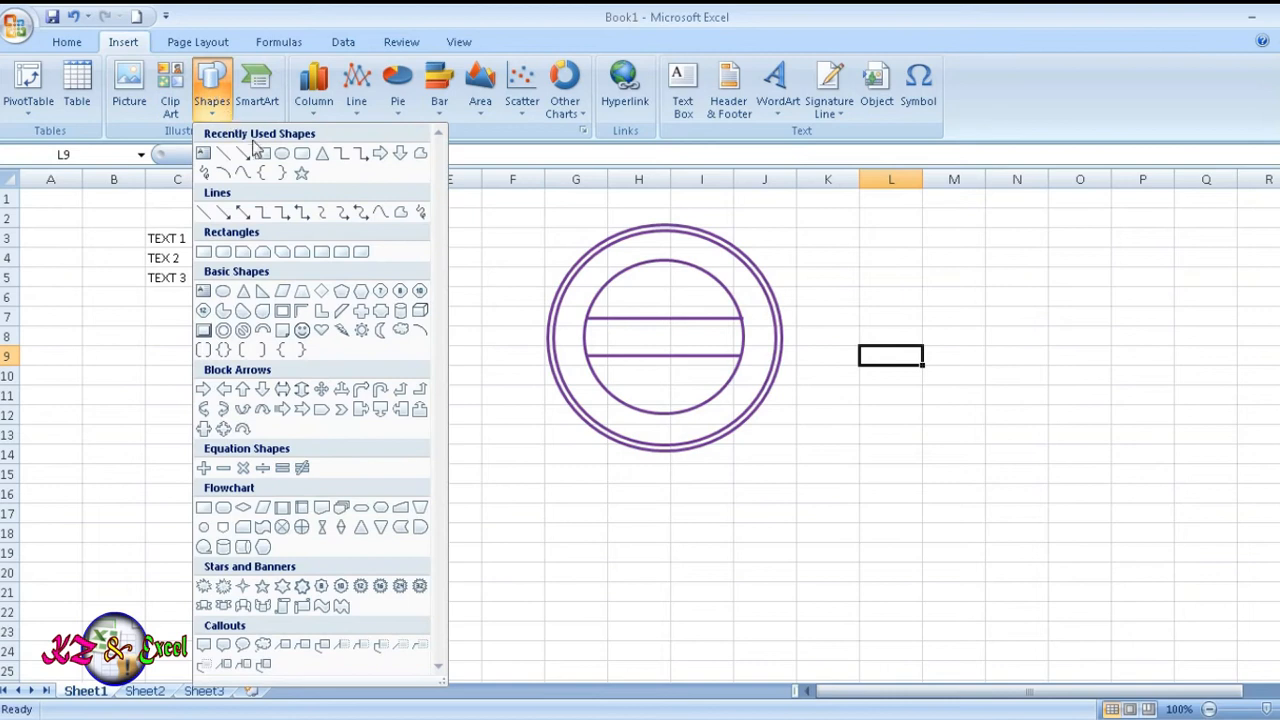
pyautogui.click(282, 152)
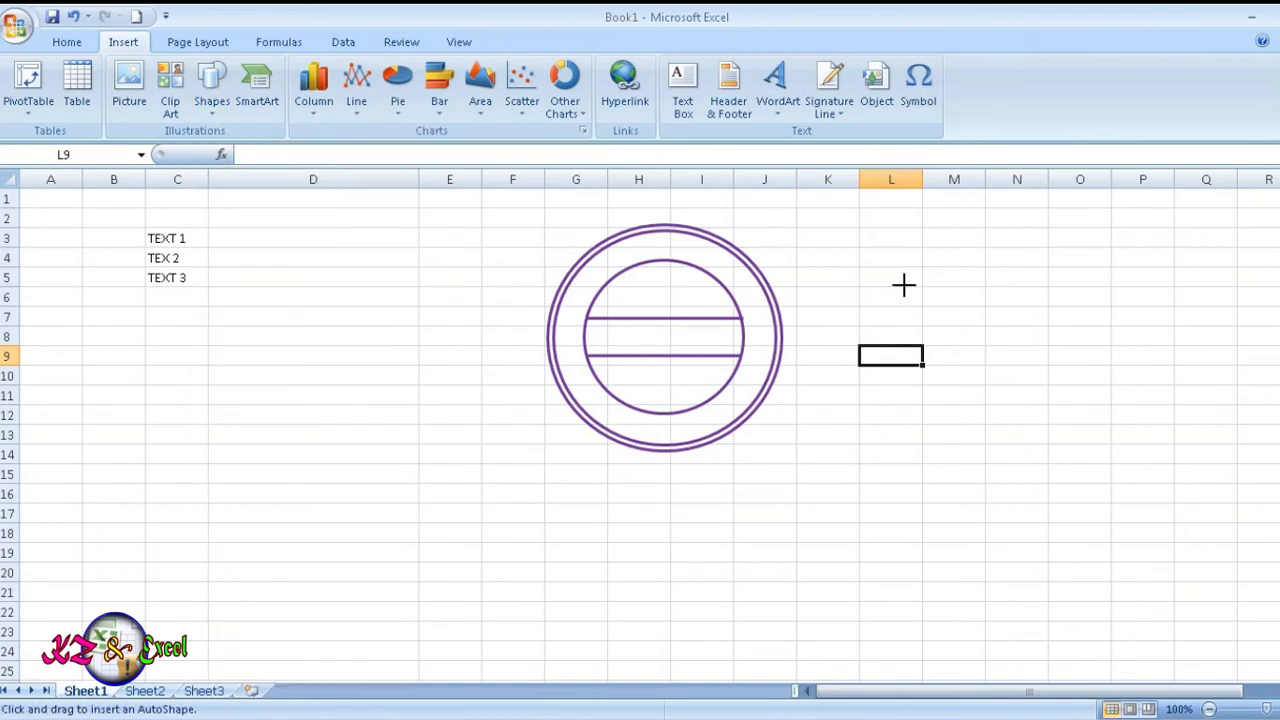
pyautogui.moveTo(903, 286); pyautogui.dragTo(967, 377)
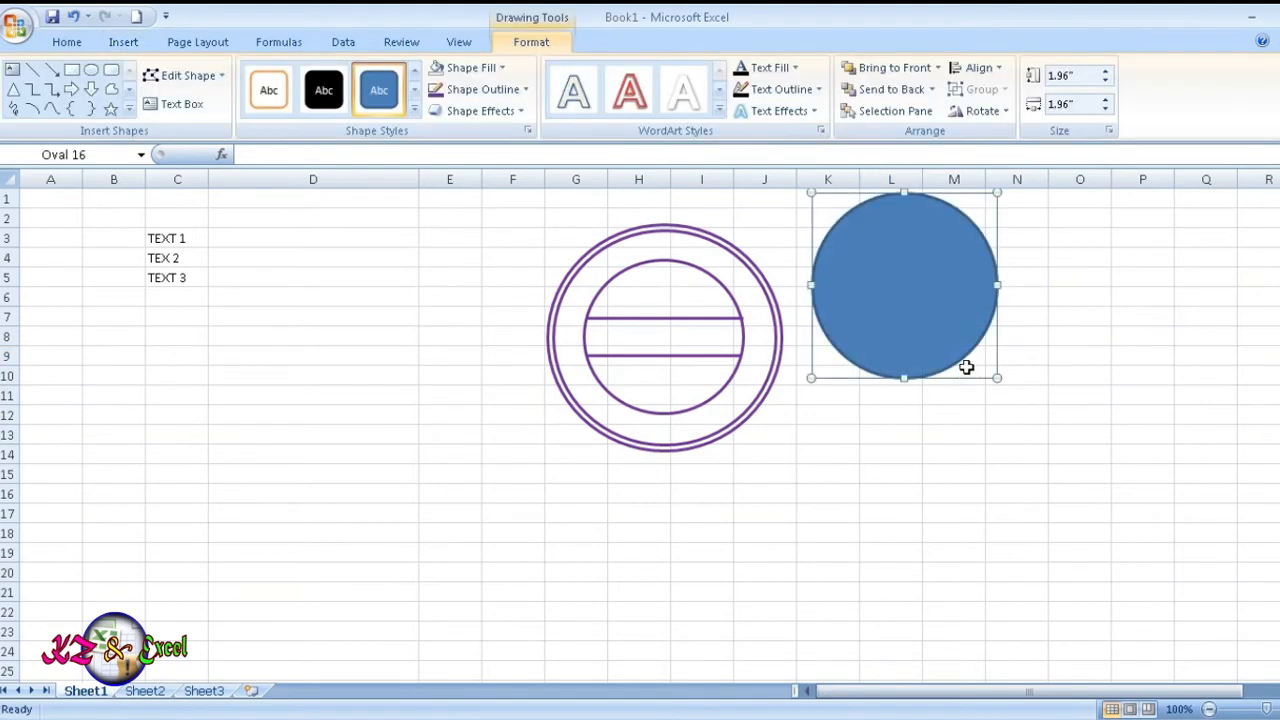
pyautogui.moveTo(959, 324); pyautogui.dragTo(1016, 426)
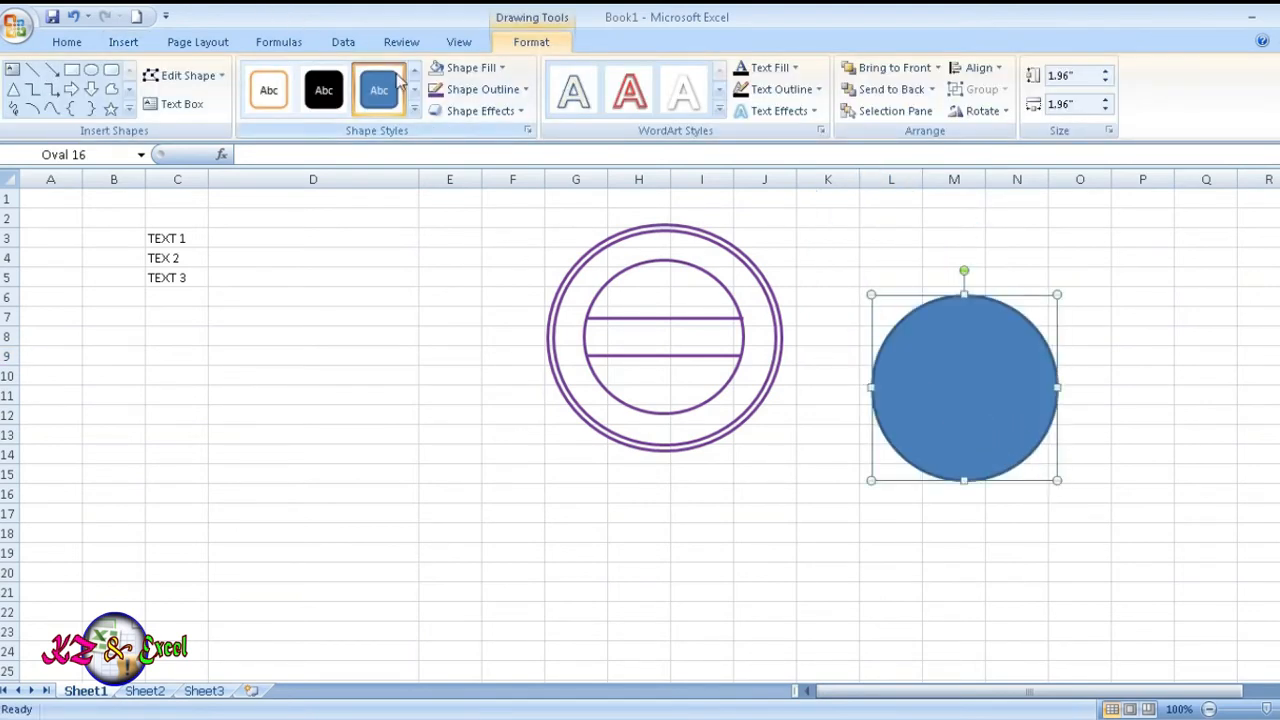
# Remove both the outline and the fill from the 1.96" circle
pyautogui.click(477, 89)
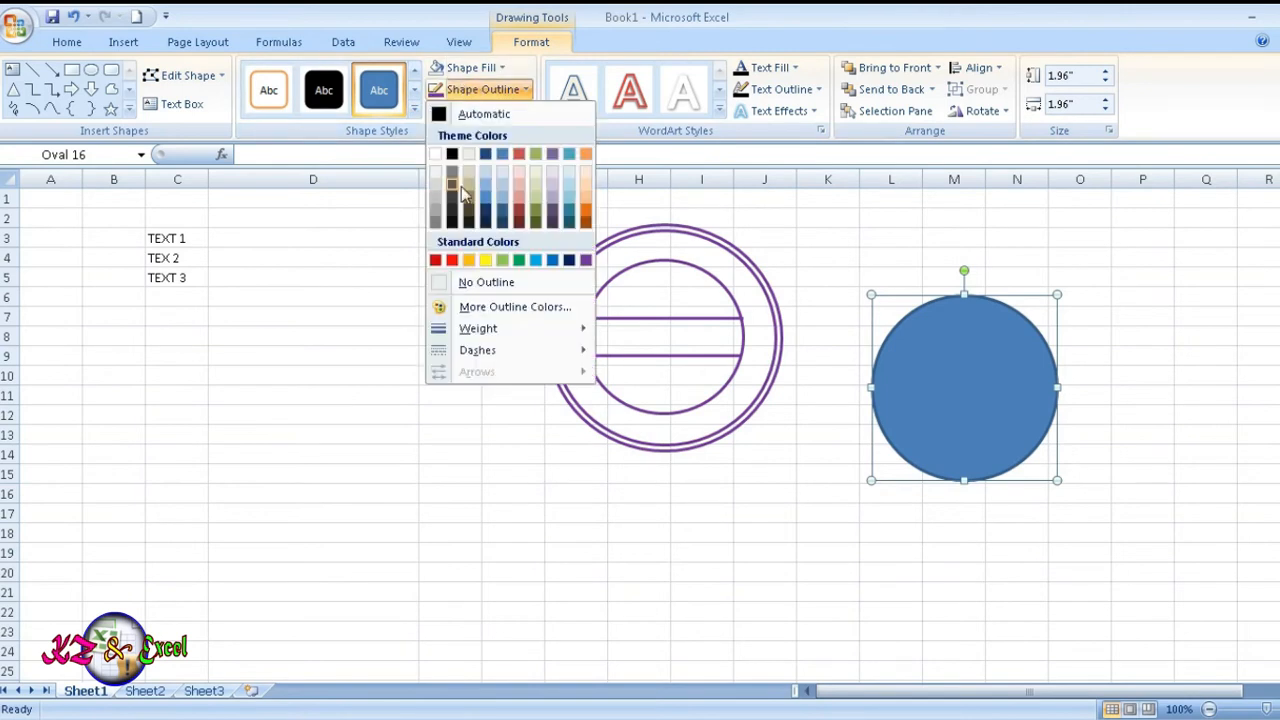
pyautogui.click(478, 282)
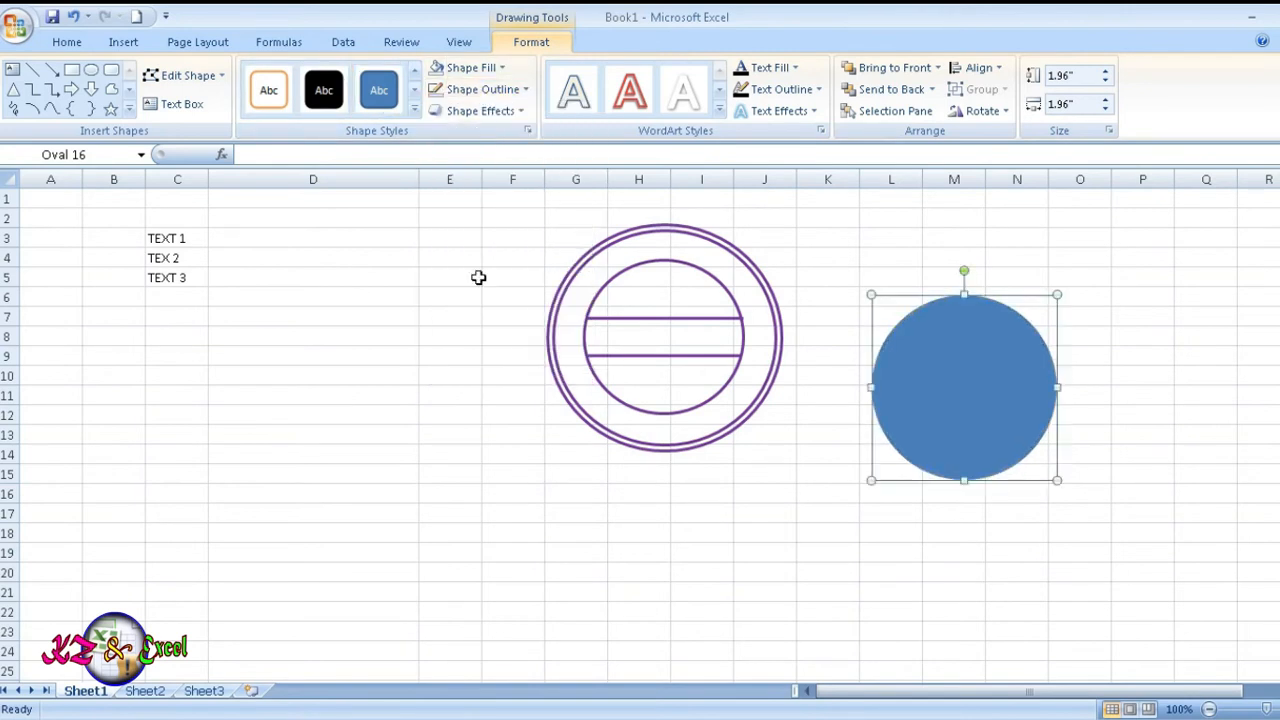
pyautogui.click(499, 68)
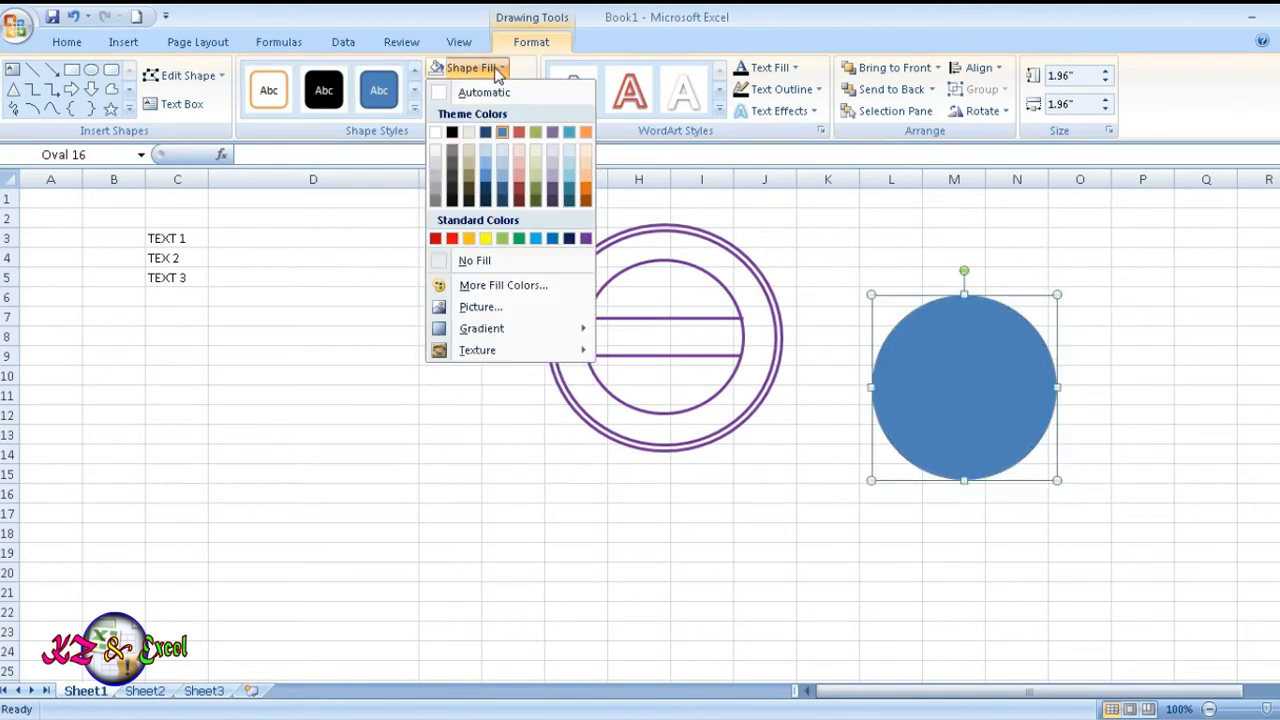
pyautogui.click(465, 262)
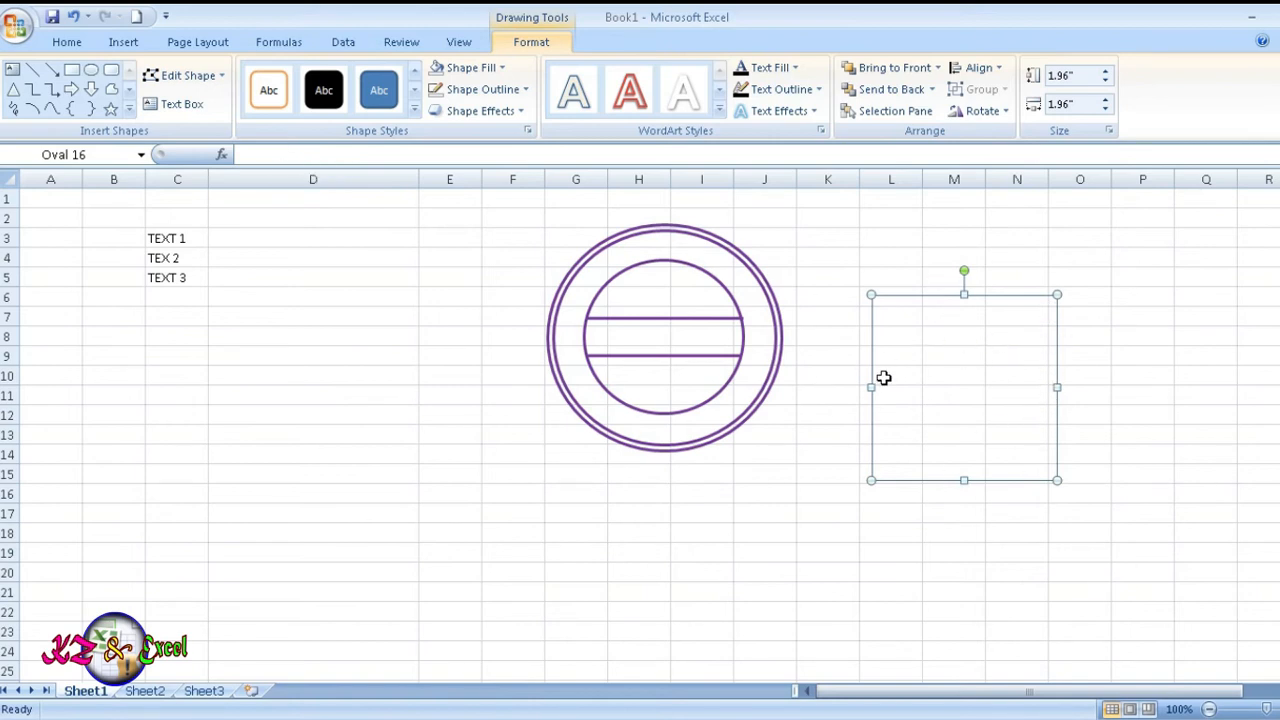
# Link the unfilled circle's text to cell D3 with the formula =$D$3, and select cell D3
pyautogui.click(258, 153)
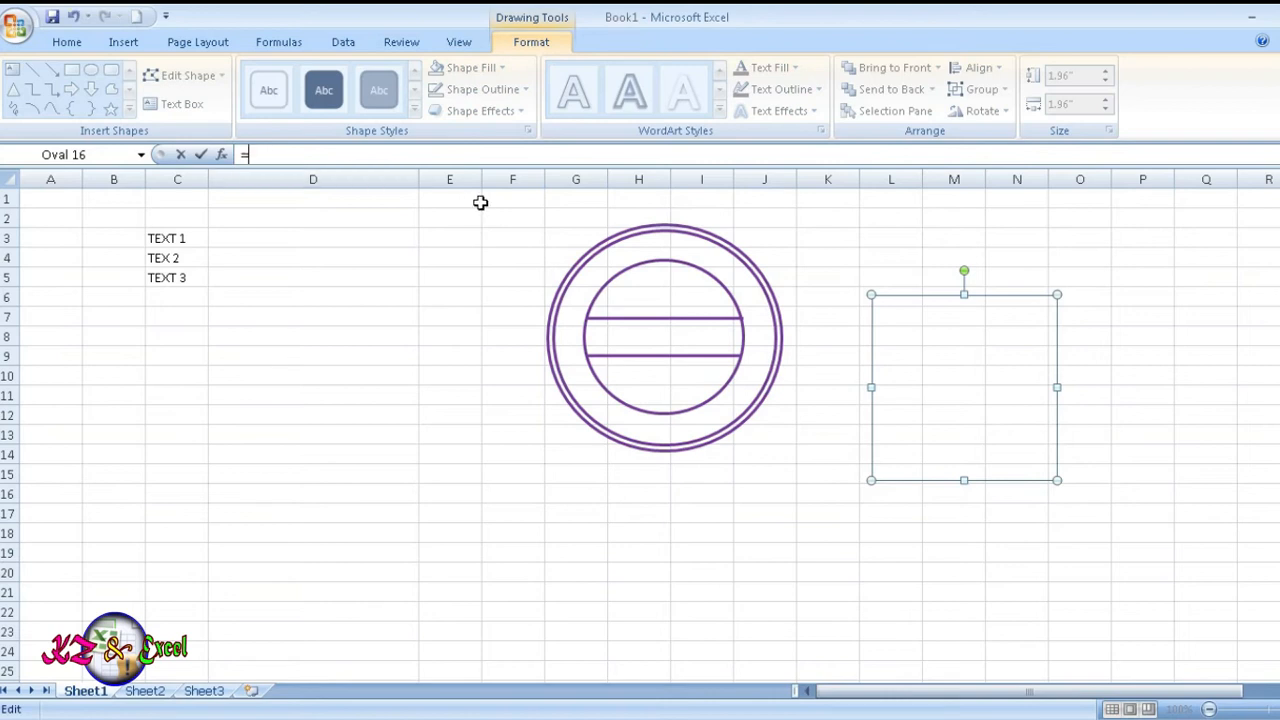
pyautogui.write('=')
pyautogui.click(226, 238)
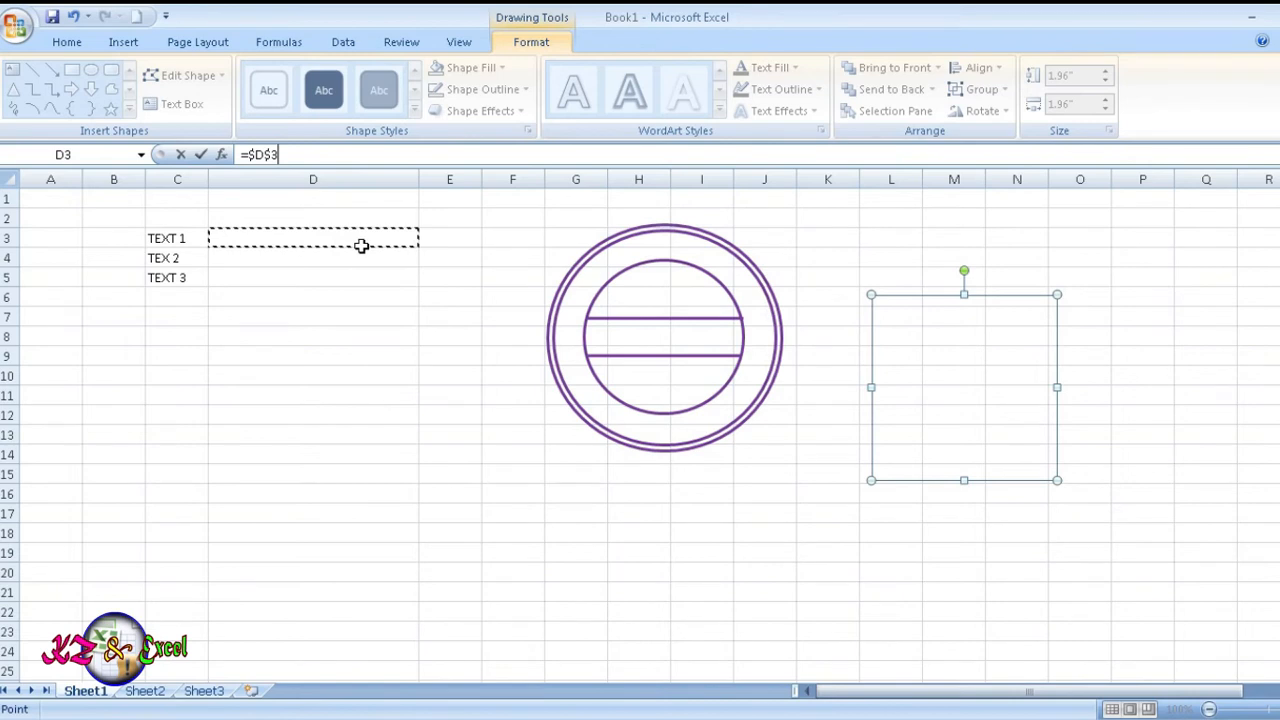
pyautogui.press('Return')
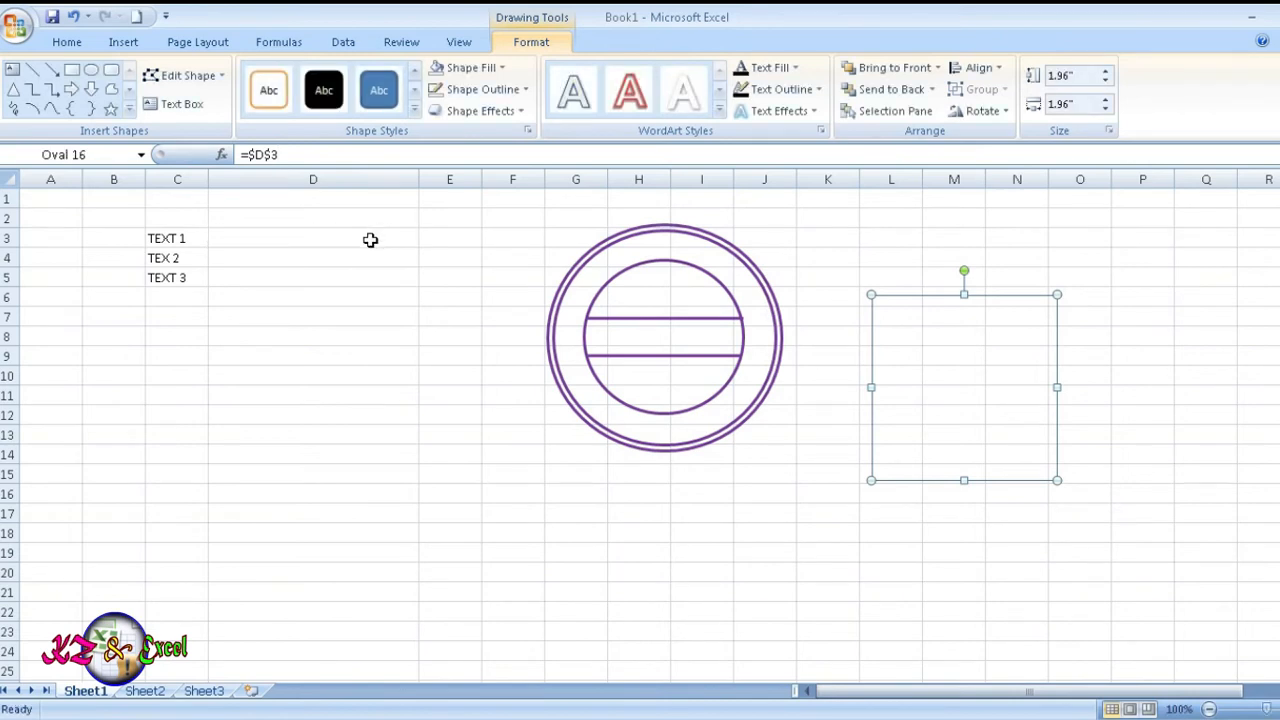
pyautogui.click(369, 238)
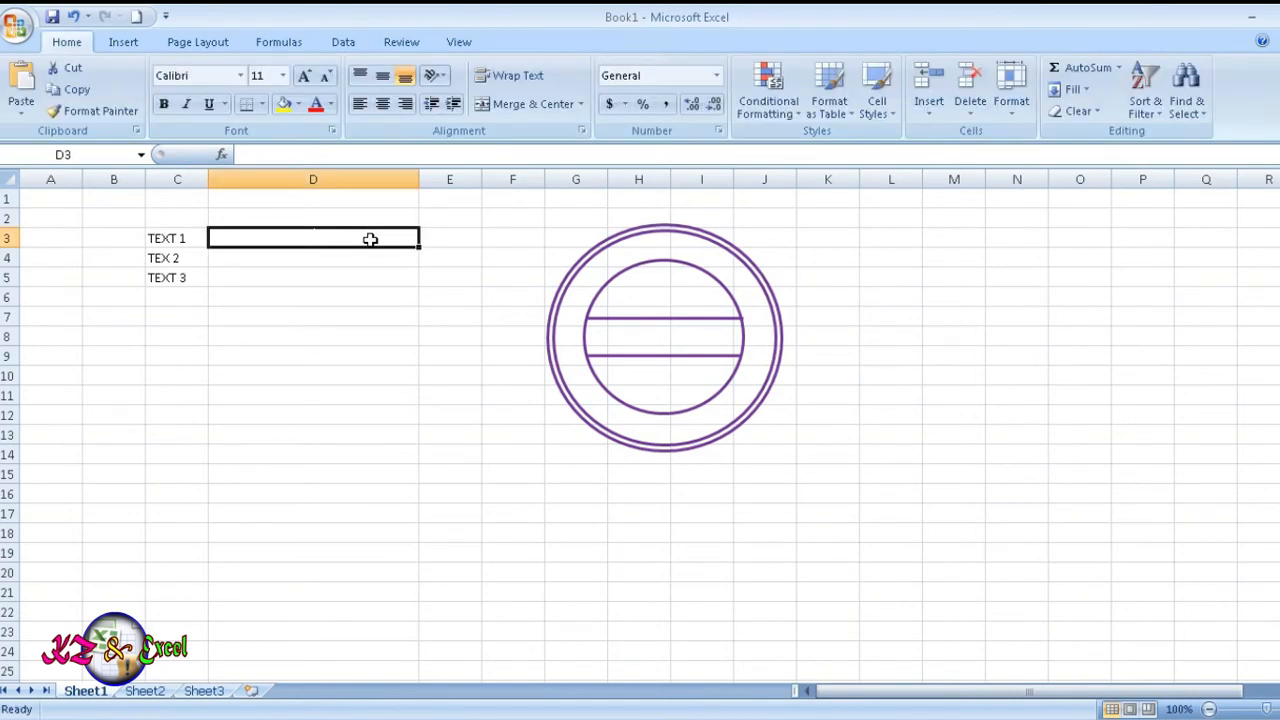
# Enter DINAS PEMERINTAH EXCEL in cell D3 as the value for TEXT 1
pyautogui.write('DINAS')
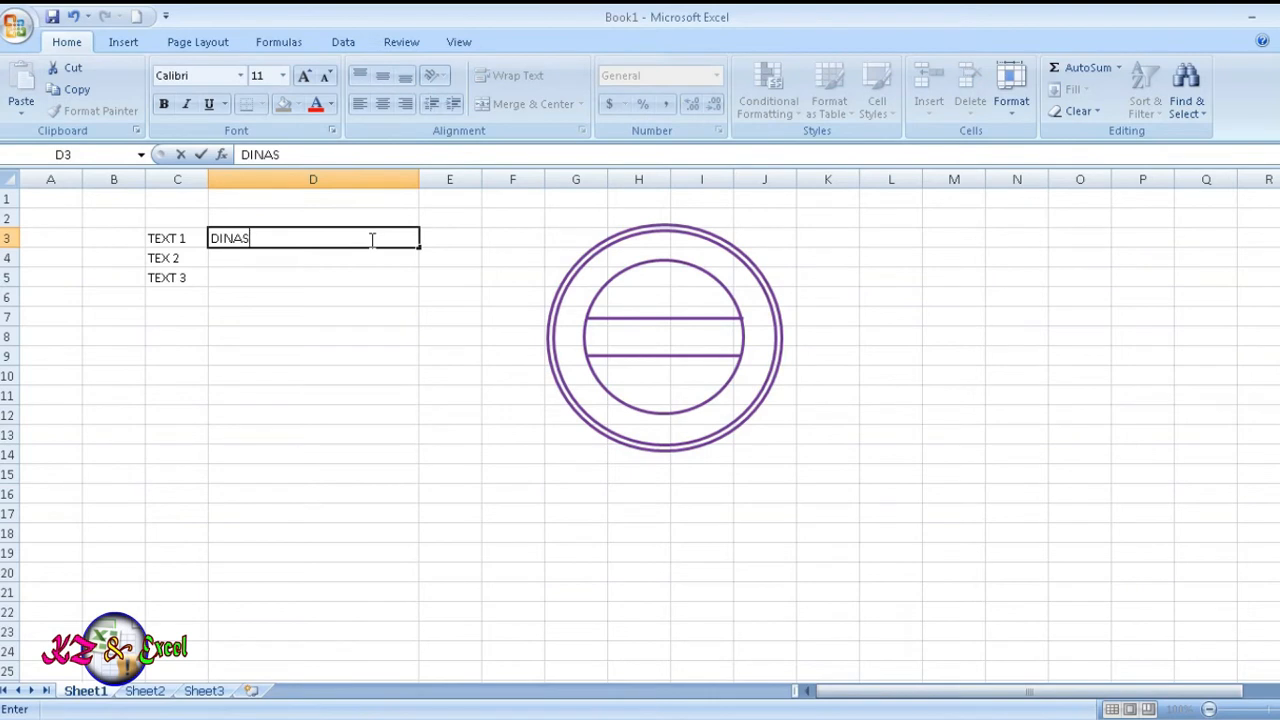
pyautogui.write(' PEMERINTAH EXC')
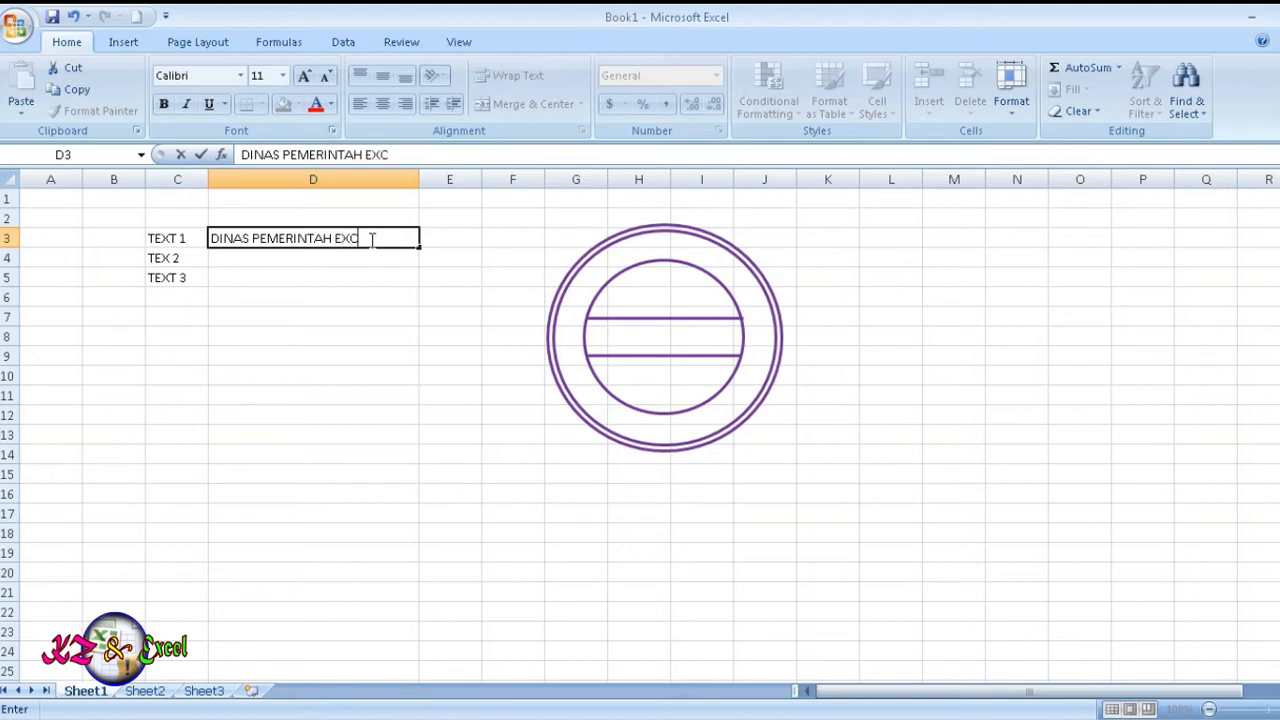
pyautogui.write('EL')
pyautogui.press('Return')
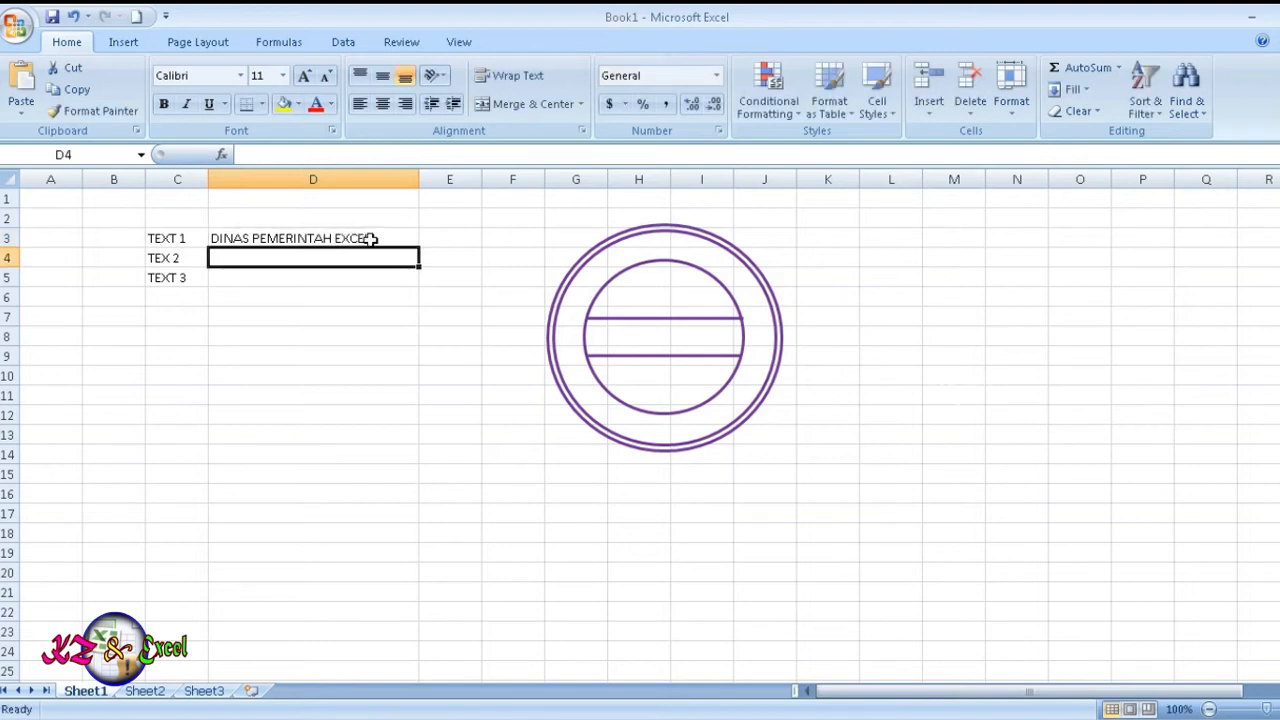
pyautogui.click(367, 239)
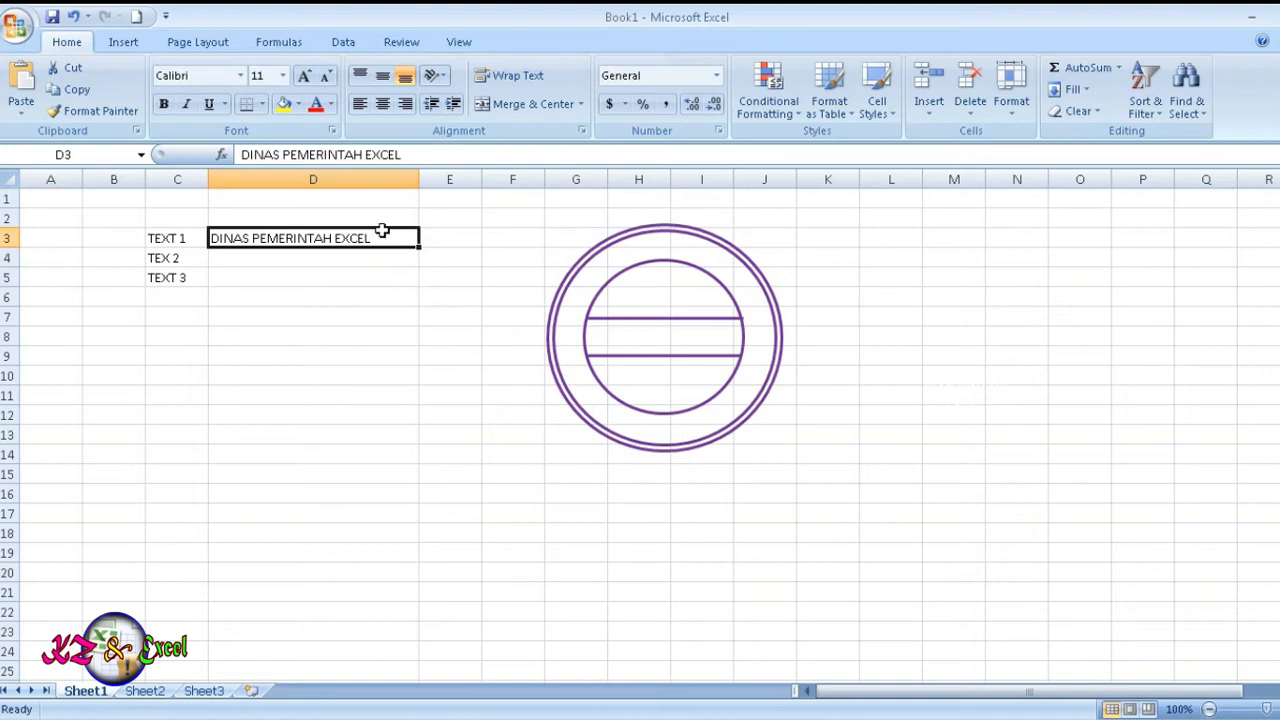
# Format the text of the unfilled circle linked to D3 as purple, bold and 14 pt
pyautogui.click(952, 362)
pyautogui.click(969, 391)
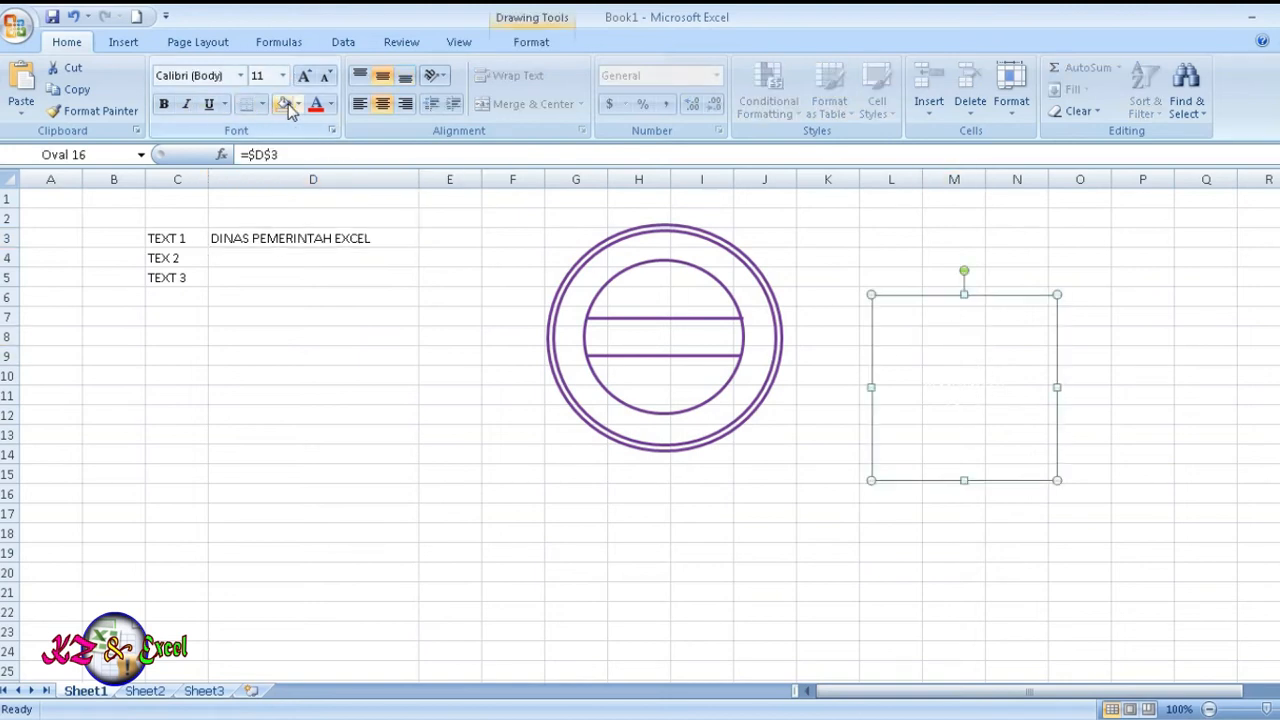
pyautogui.click(331, 108)
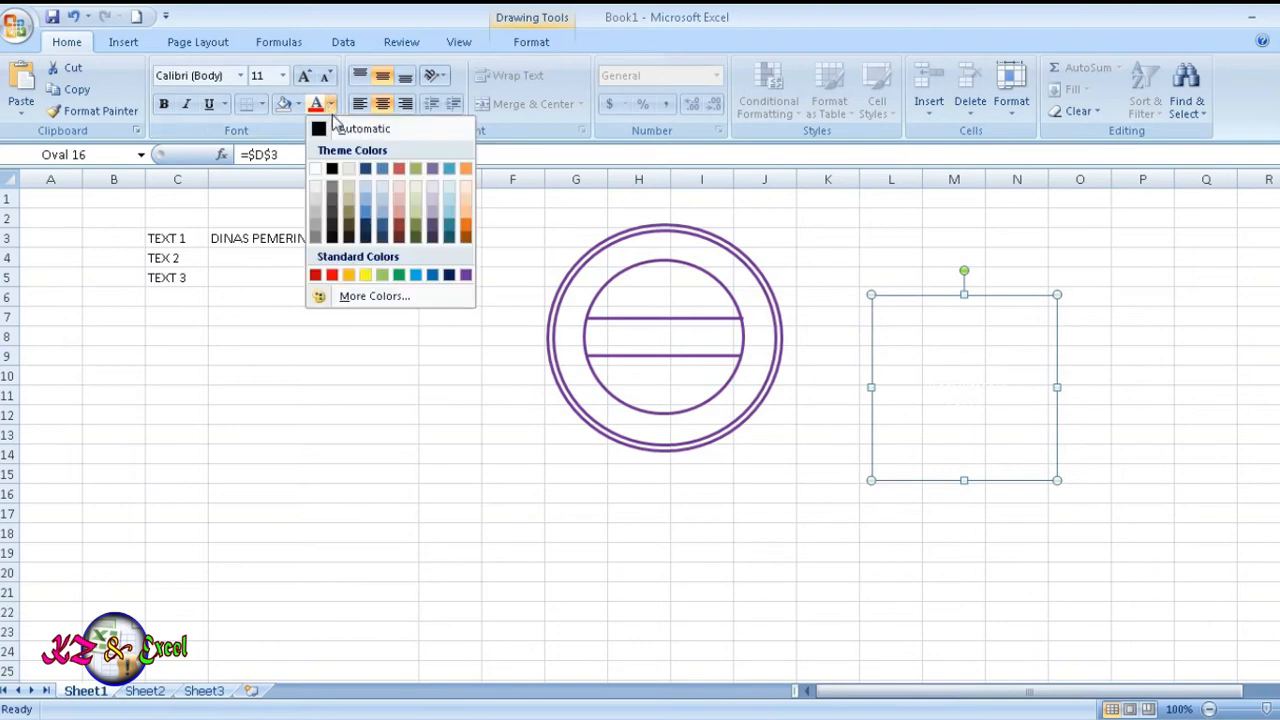
pyautogui.click(466, 276)
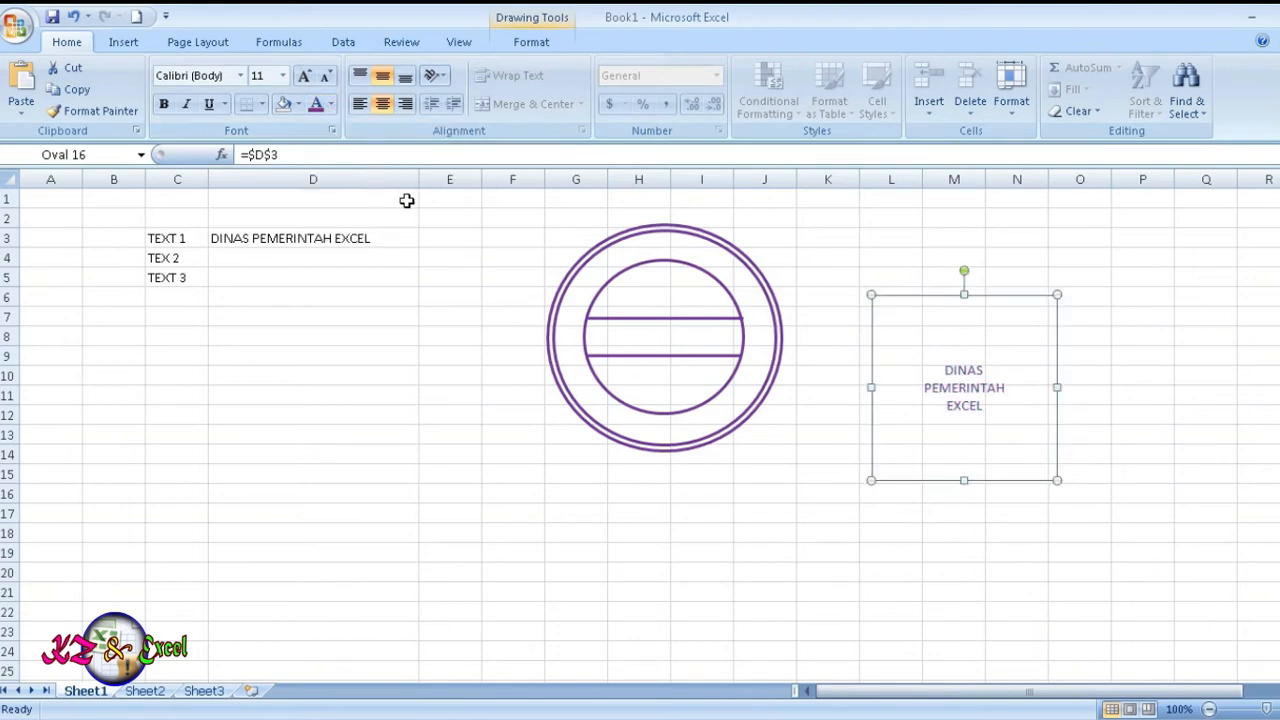
pyautogui.click(163, 104)
pyautogui.click(284, 78)
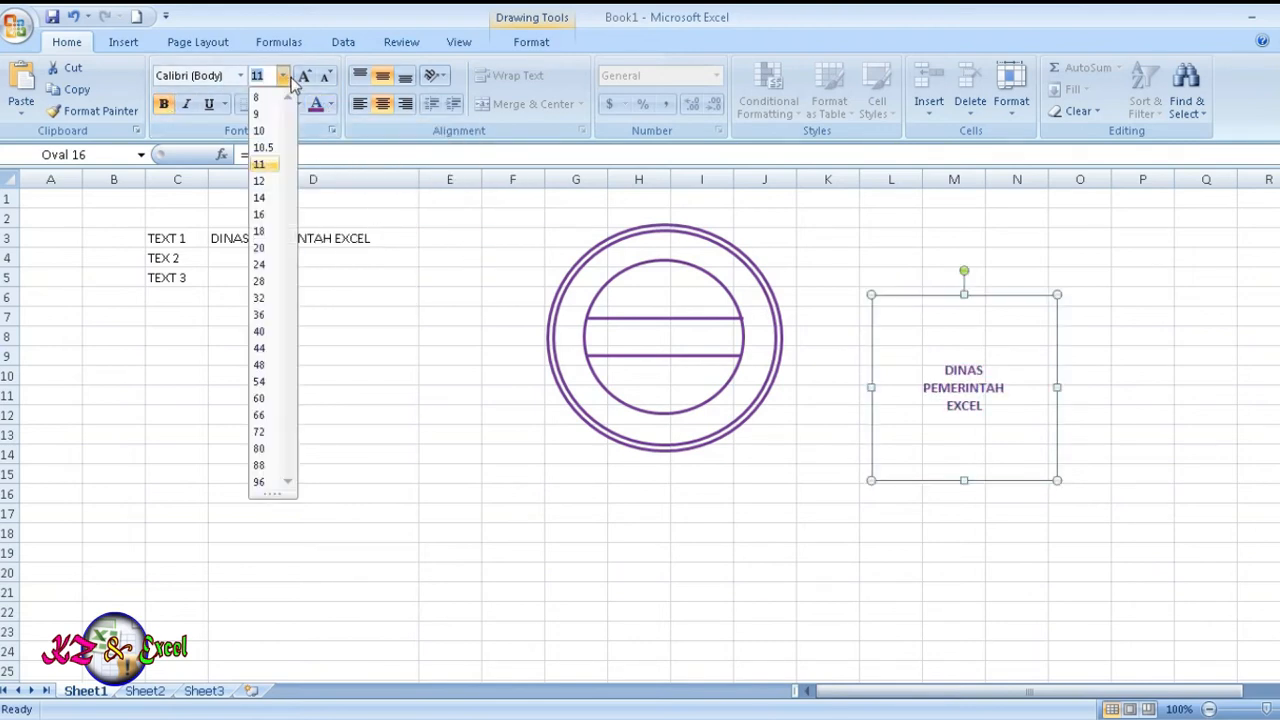
pyautogui.click(259, 199)
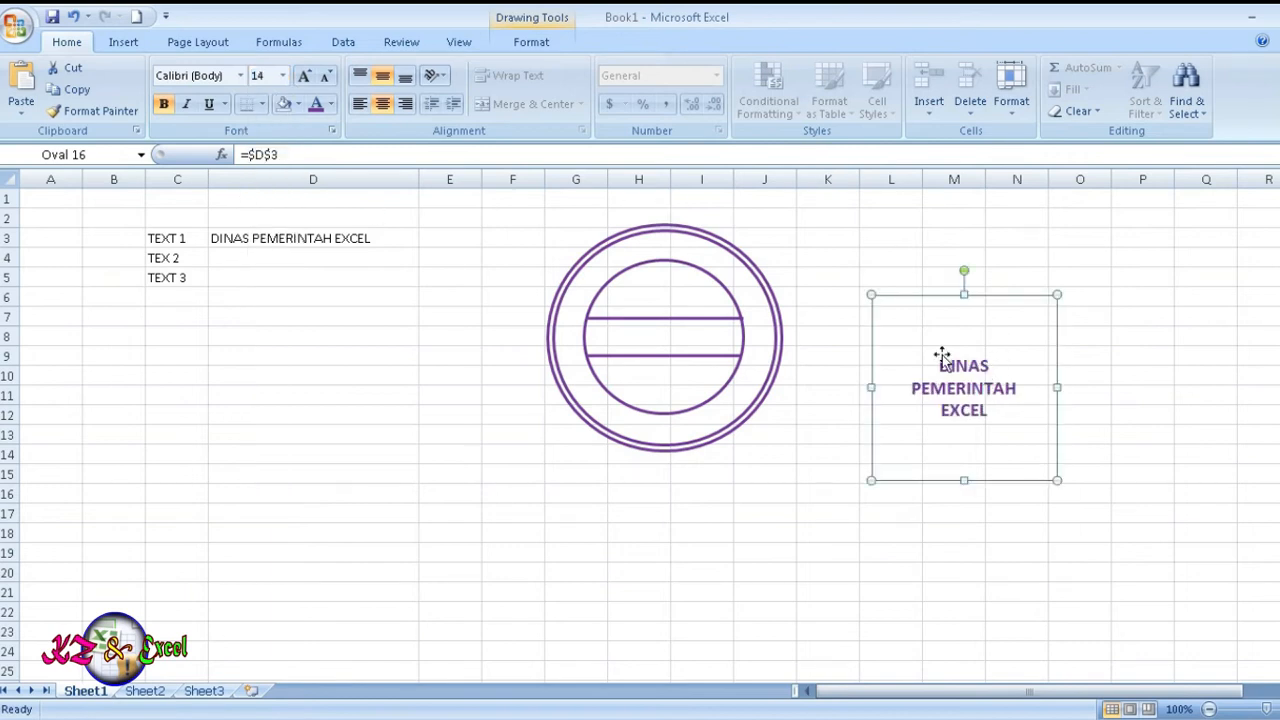
# Apply the Follow Path circle text transform to the linked text so it curves around its shape
pyautogui.click(520, 42)
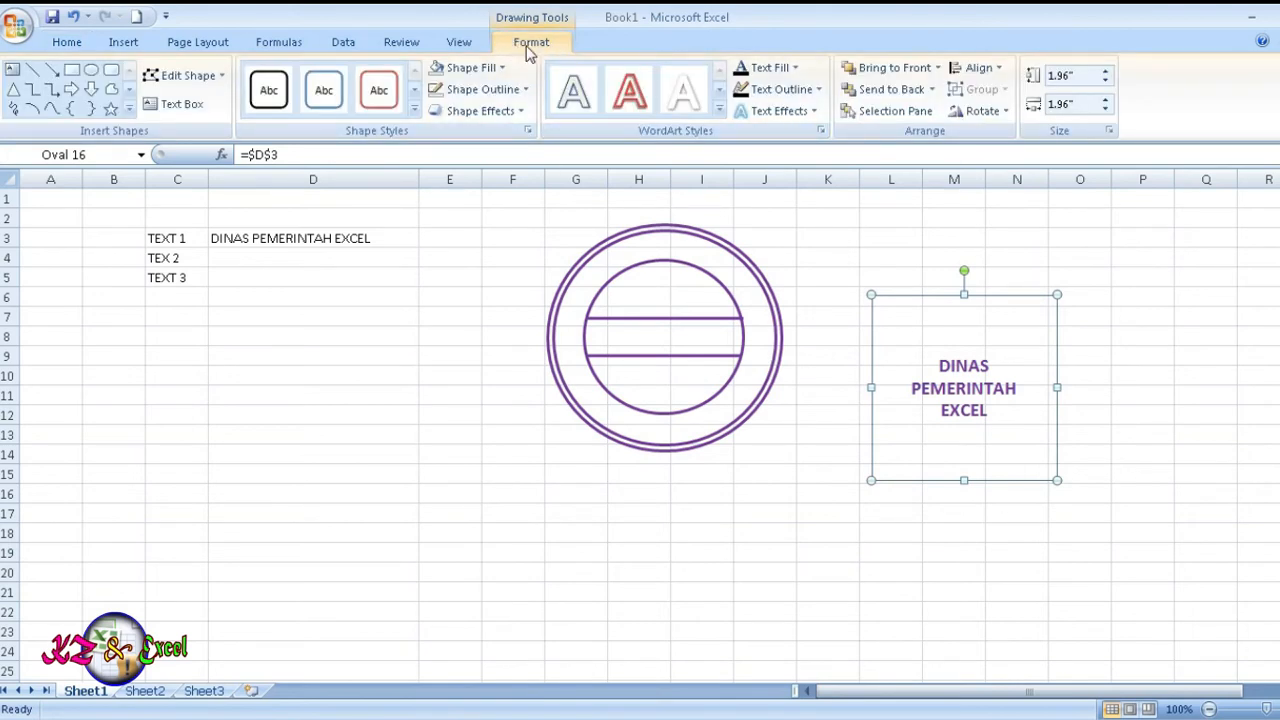
pyautogui.click(790, 117)
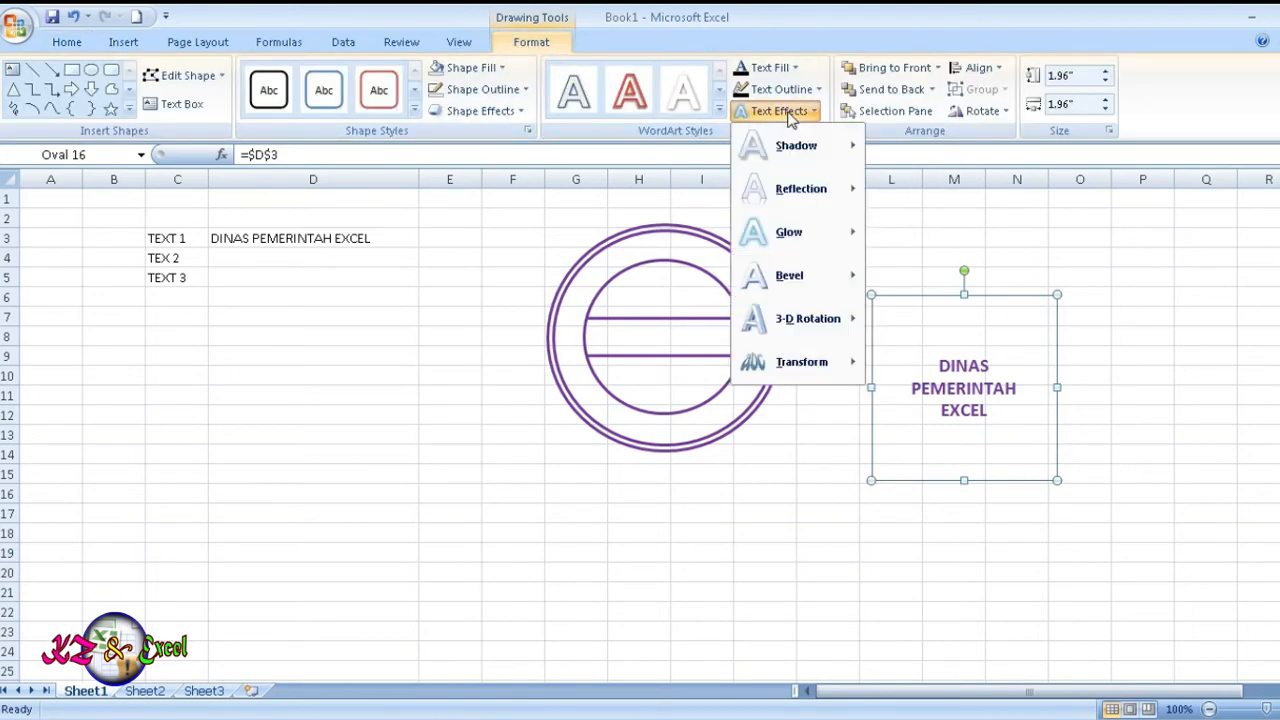
pyautogui.moveTo(806, 370)
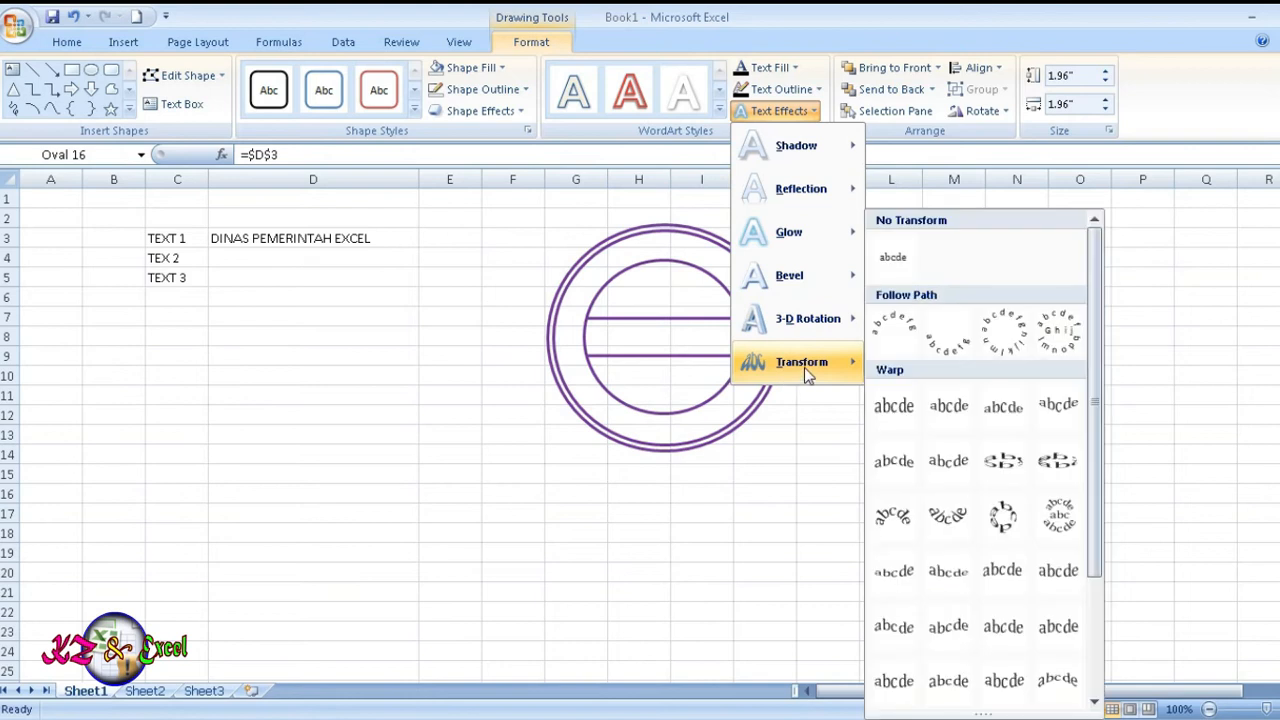
pyautogui.click(1005, 343)
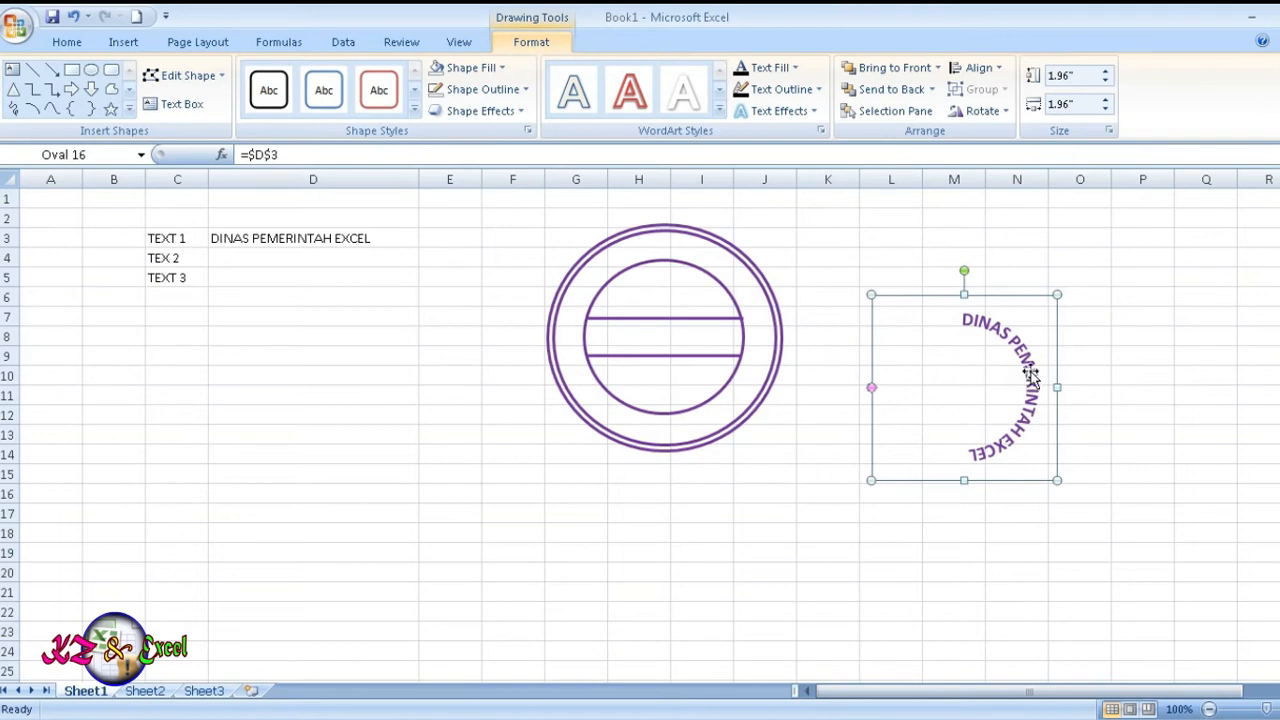
# Center the curved text on the stamp at about 2.65" by 2.65", rotated a quarter turn counter-clockwise so it arches between the upper rings
pyautogui.moveTo(1030, 372); pyautogui.dragTo(731, 322)
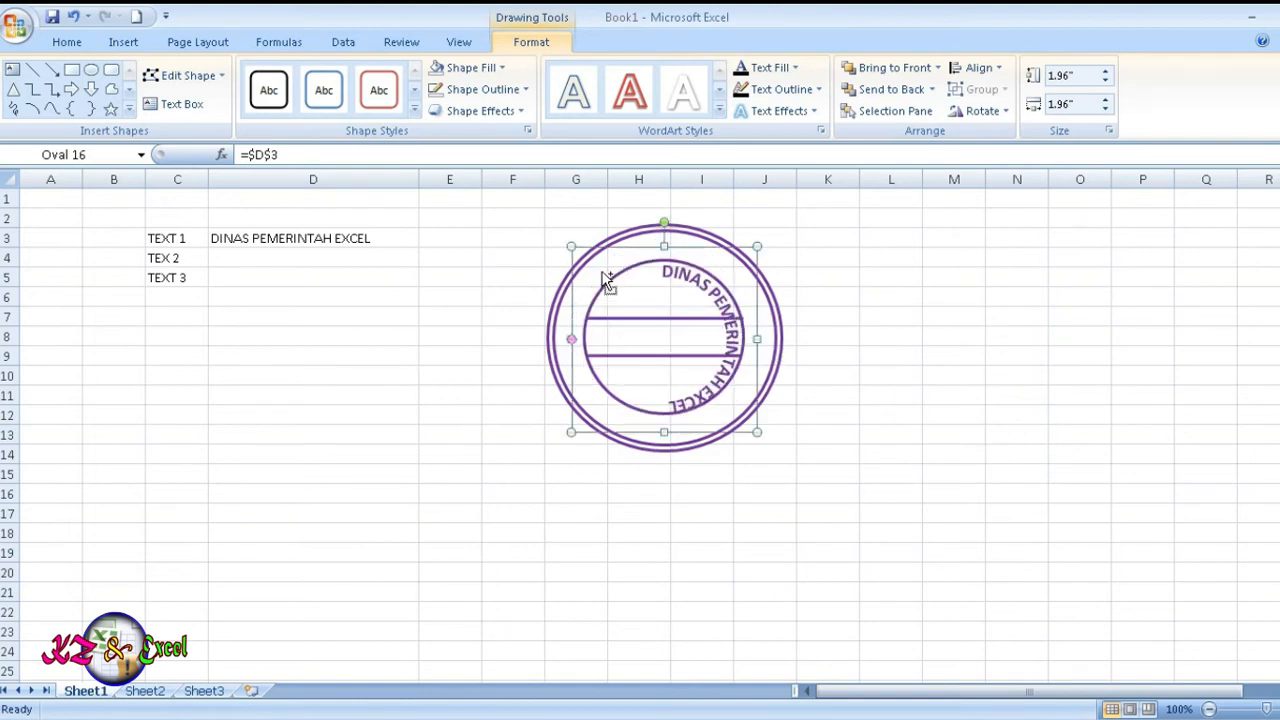
pyautogui.moveTo(571, 244); pyautogui.dragTo(544, 213)
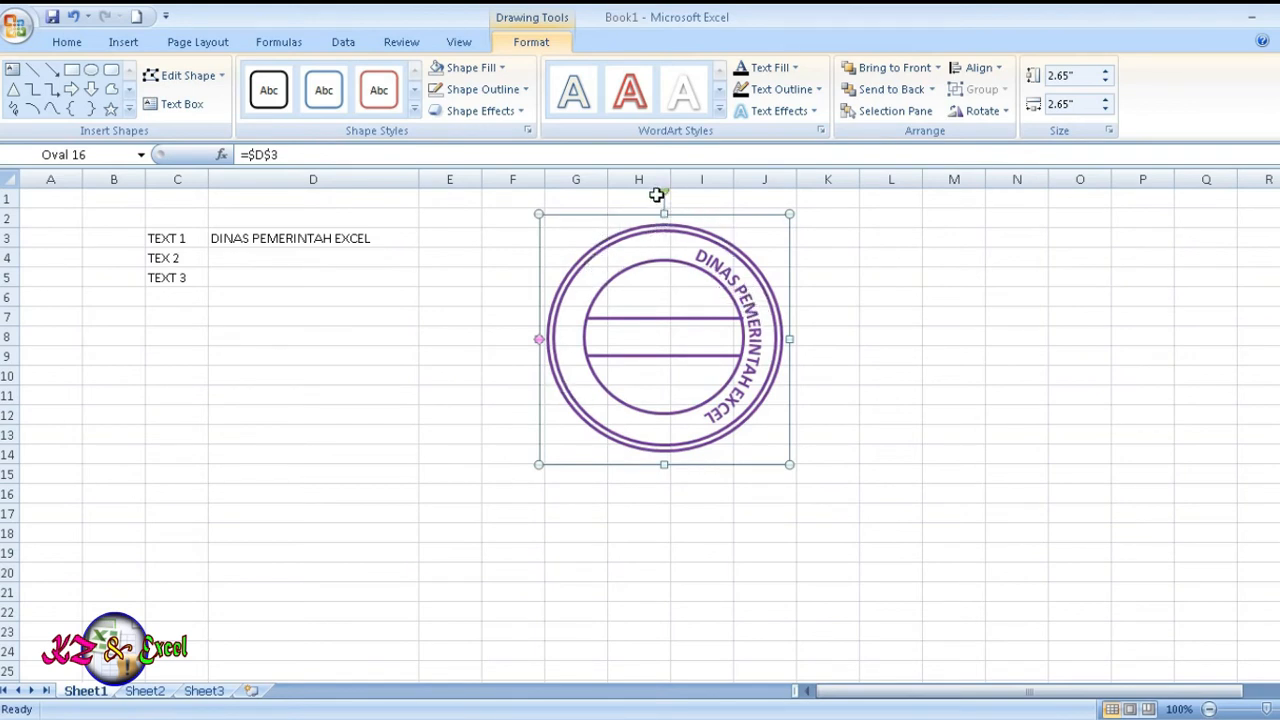
pyautogui.moveTo(665, 193); pyautogui.dragTo(516, 328)
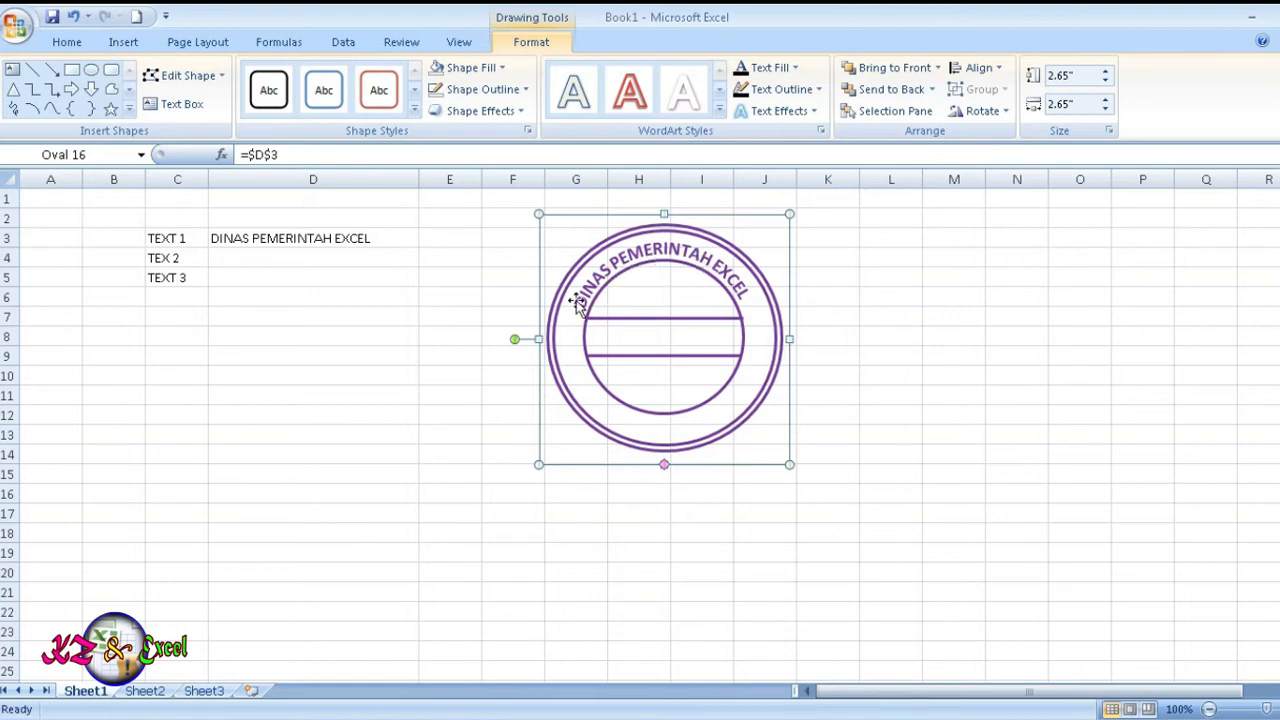
# Add an asterisk and a space before and after the text in cell D3
pyautogui.click(225, 240)
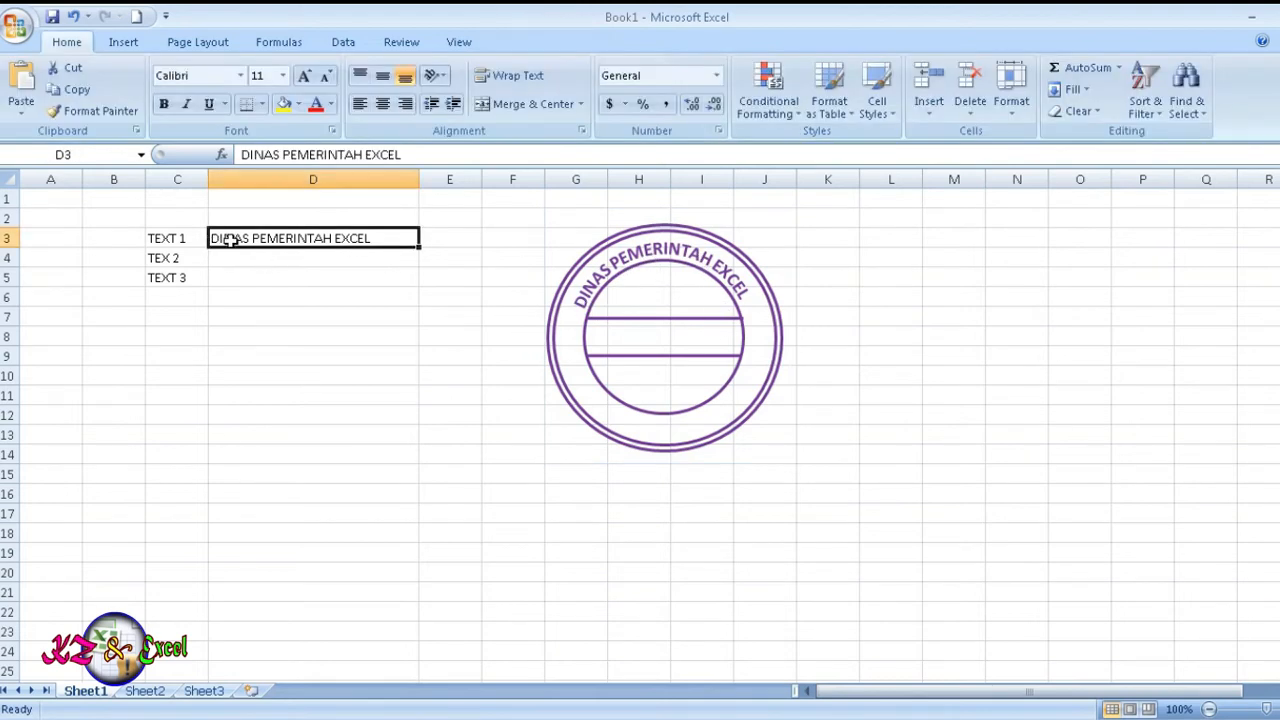
pyautogui.doubleClick(249, 237)
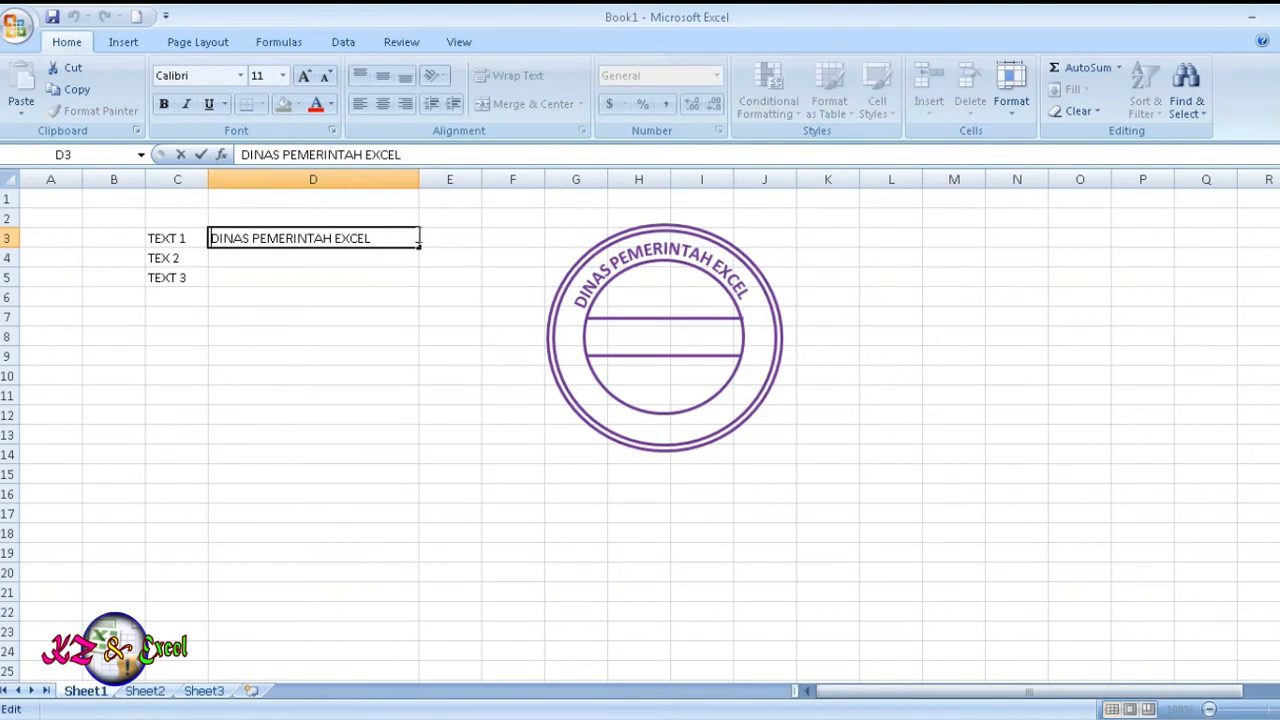
pyautogui.write('*')
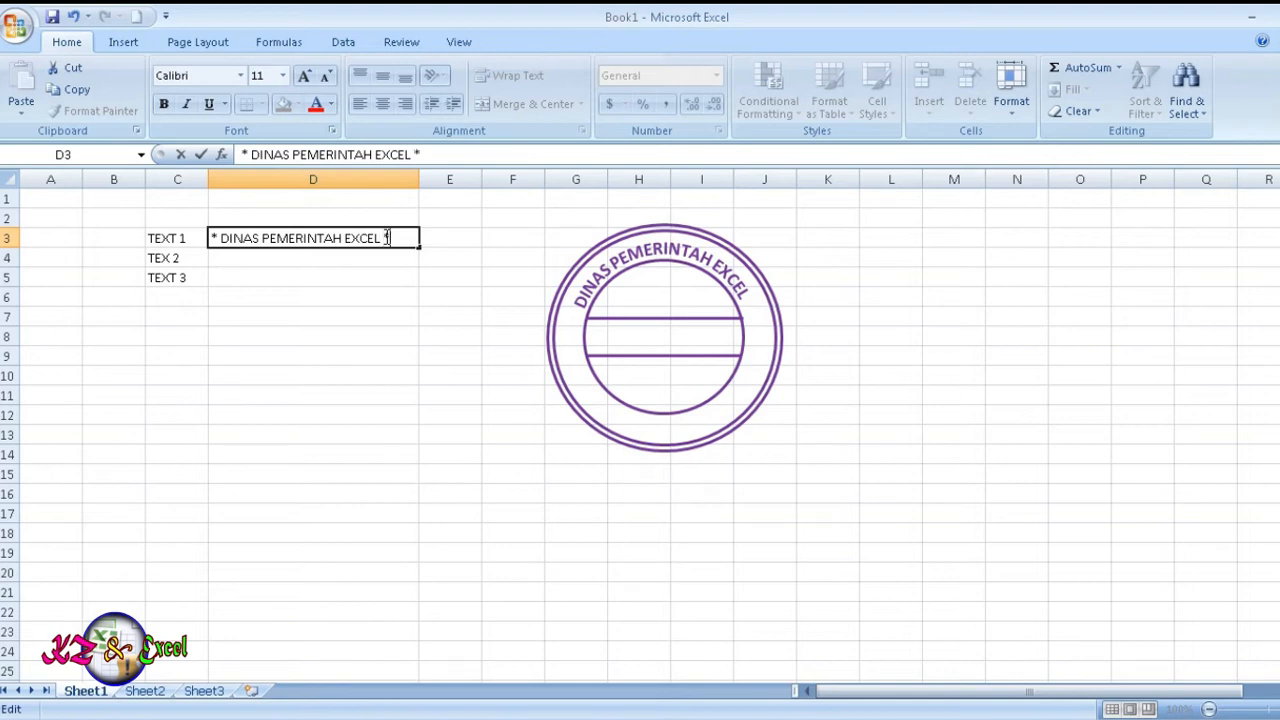
pyautogui.press('Return')
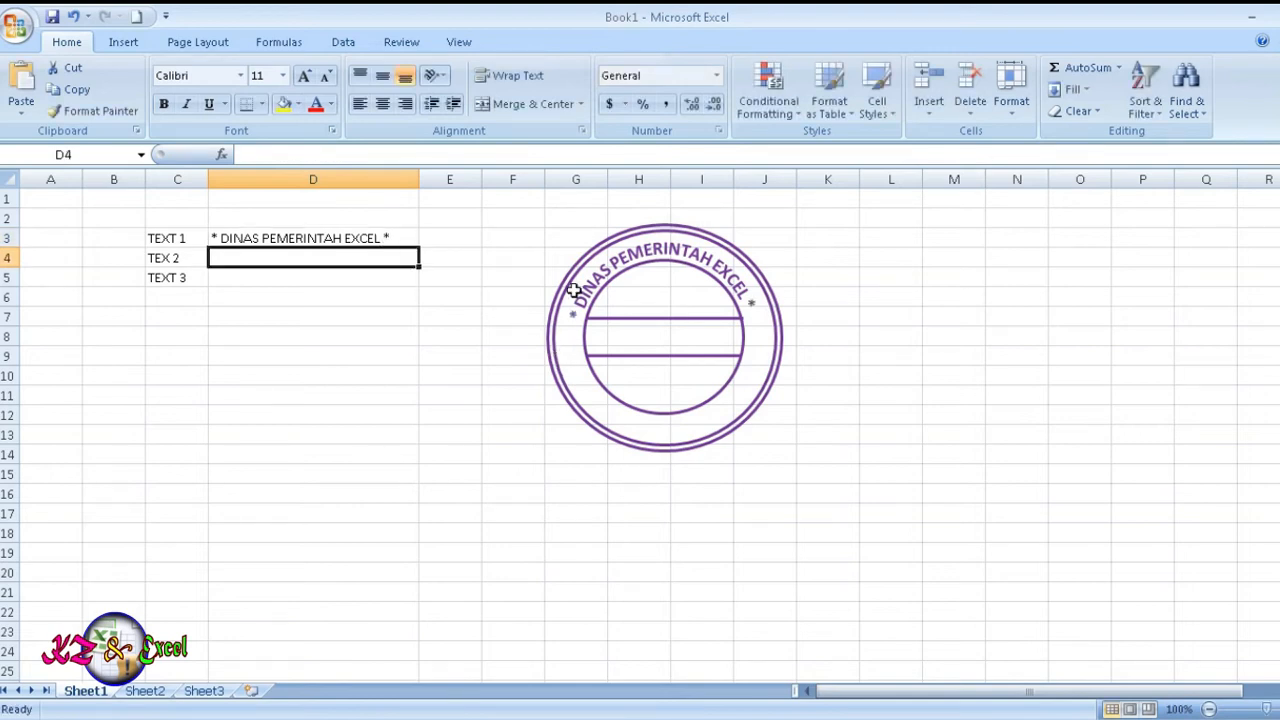
# Widen the gaps in cell D3 with extra spaces between each asterisk and DINAS PEMERINTAH EXCEL
pyautogui.click(218, 235)
pyautogui.doubleClick(221, 238)
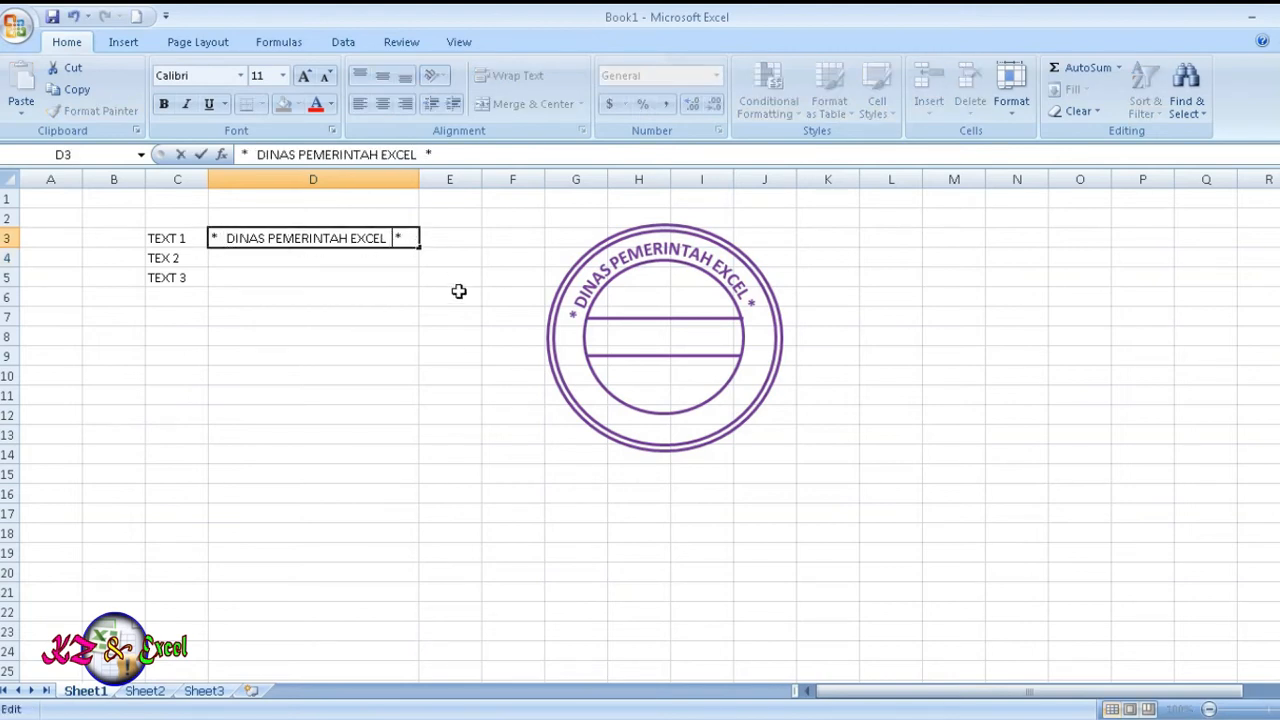
pyautogui.click(463, 340)
pyautogui.click(888, 393)
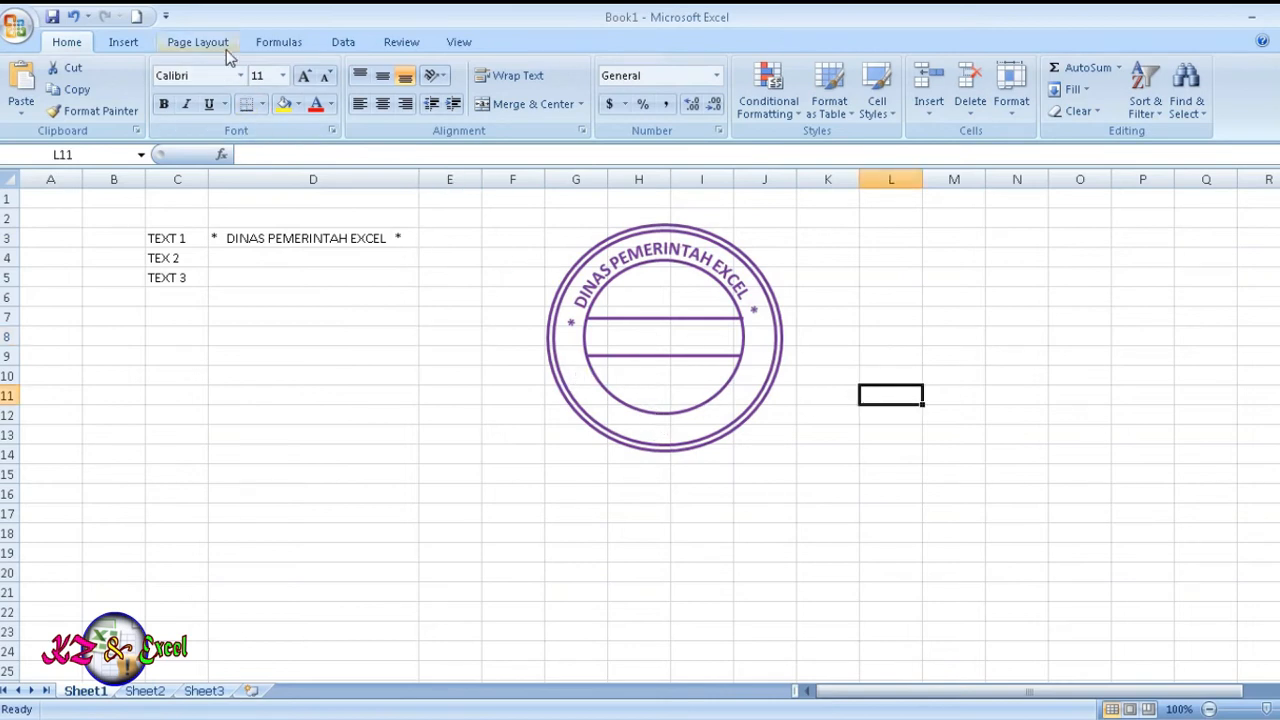
# Draw a circle about 2.52" high and 2.52" wide beside the stamp, over columns K to N from row 5 to 17
pyautogui.click(123, 42)
pyautogui.click(211, 88)
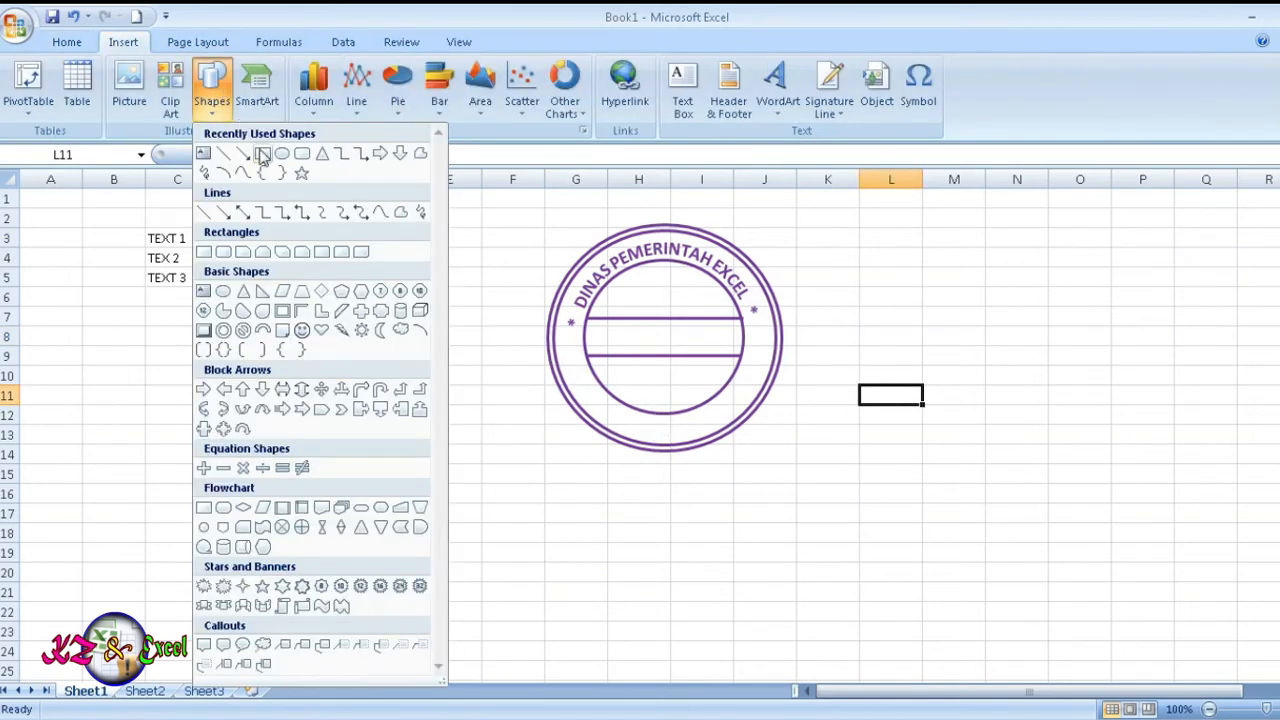
pyautogui.click(263, 155)
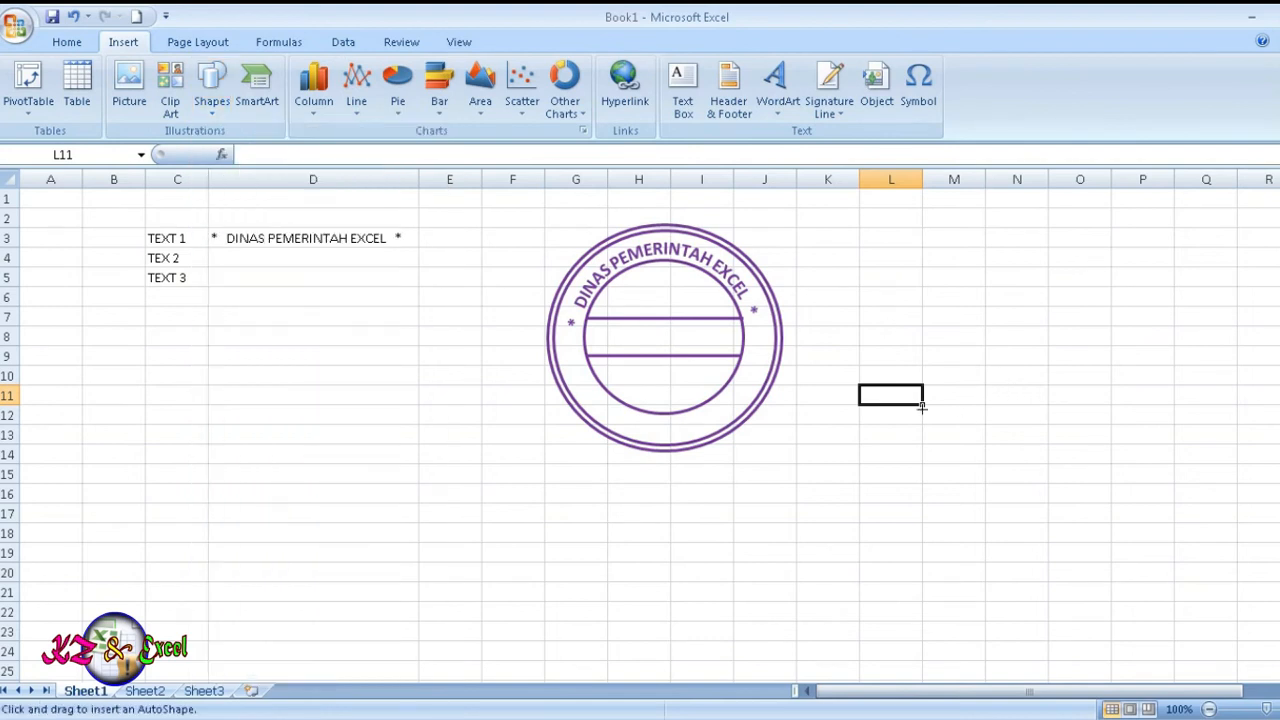
pyautogui.moveTo(925, 402); pyautogui.dragTo(1040, 518)
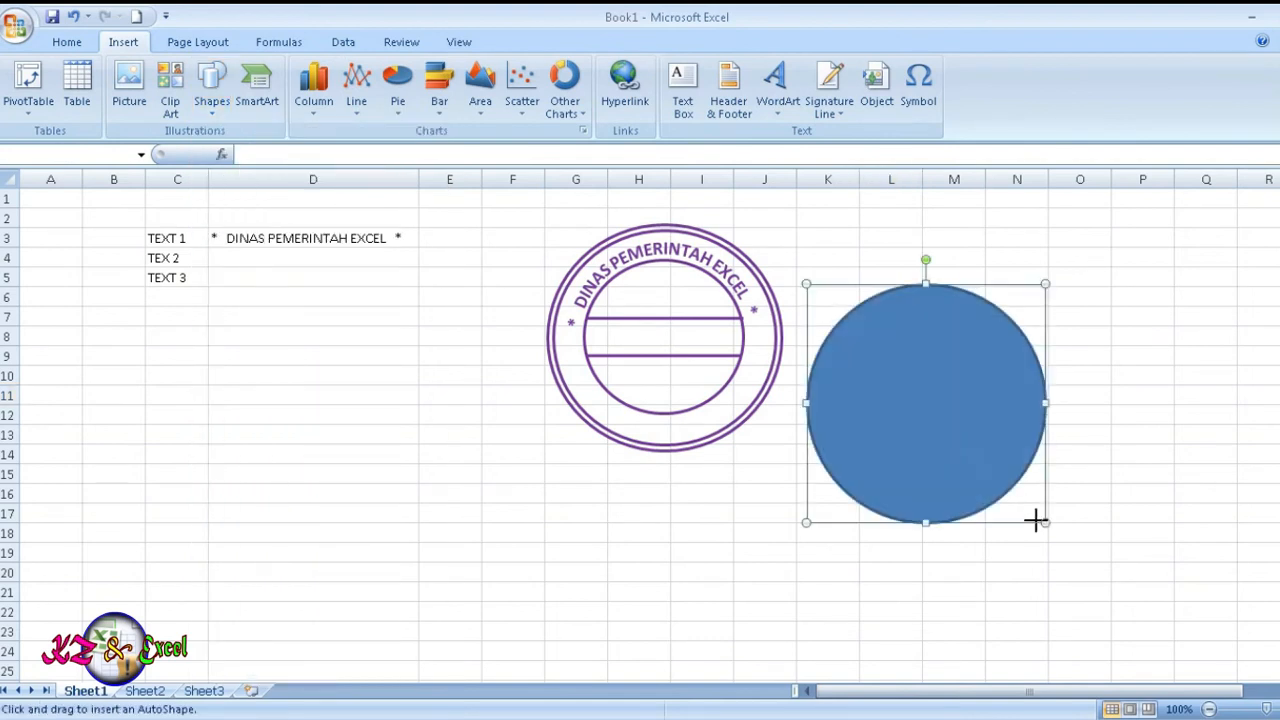
# Remove the outline and the fill from the 2.52" circle
pyautogui.click(478, 89)
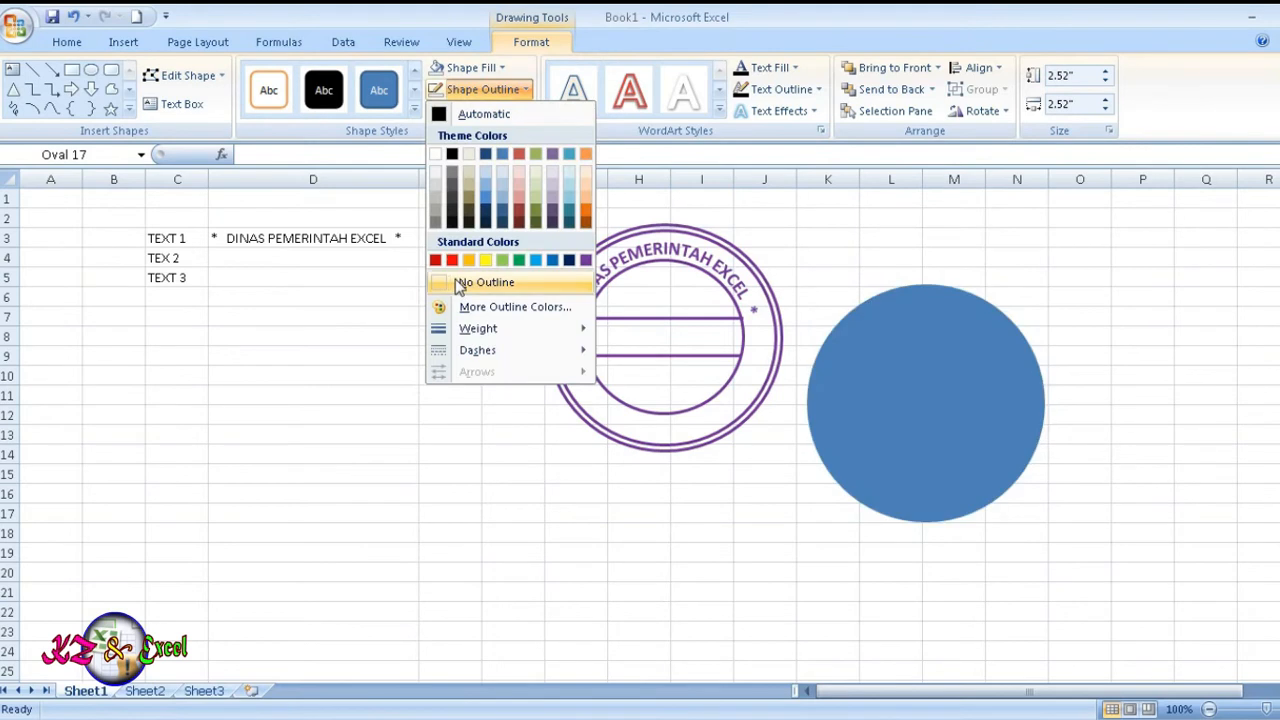
pyautogui.click(462, 284)
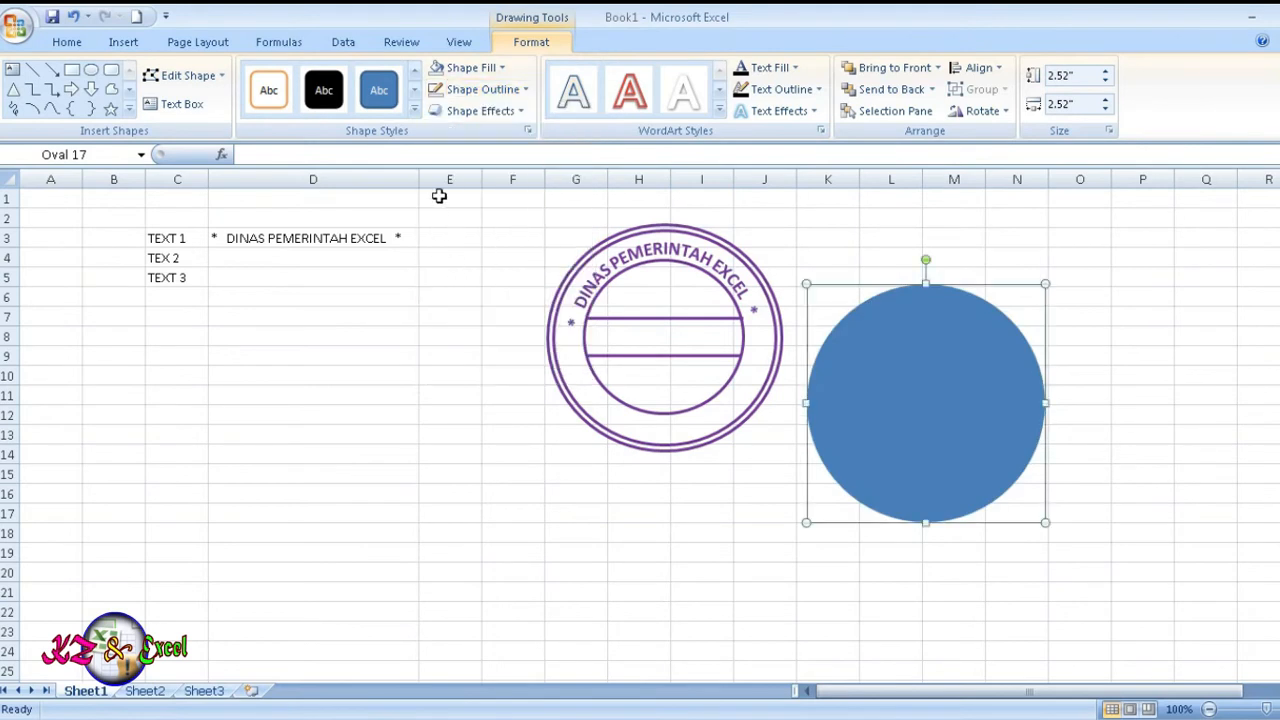
pyautogui.click(466, 68)
pyautogui.click(468, 261)
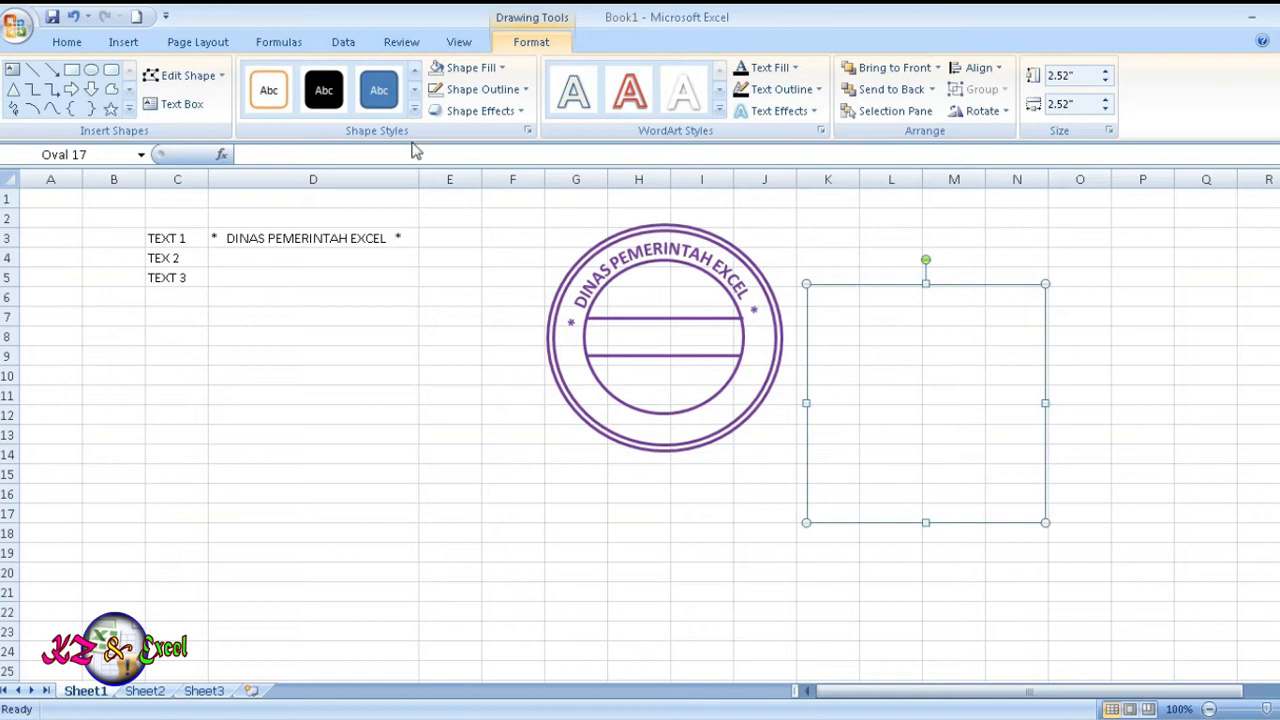
# Link the 2.52" circle's text to cell D4 with the formula =$D$4
pyautogui.click(301, 156)
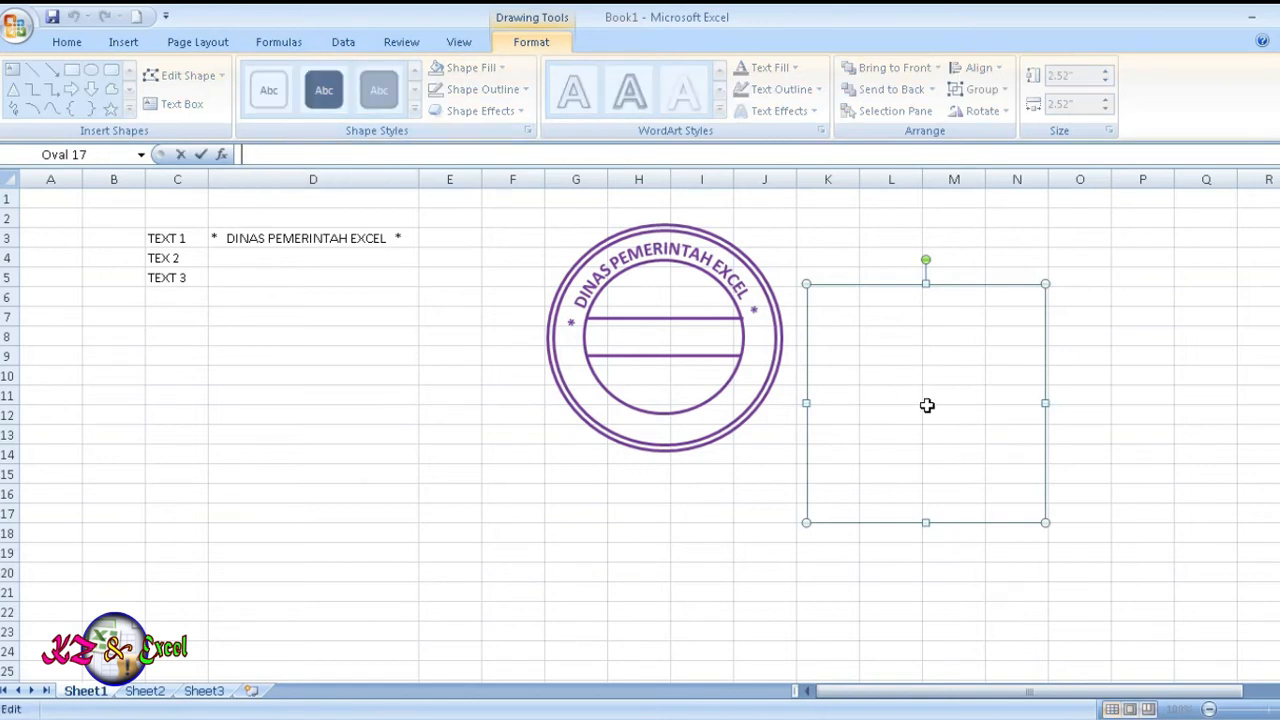
pyautogui.write('=')
pyautogui.click(235, 261)
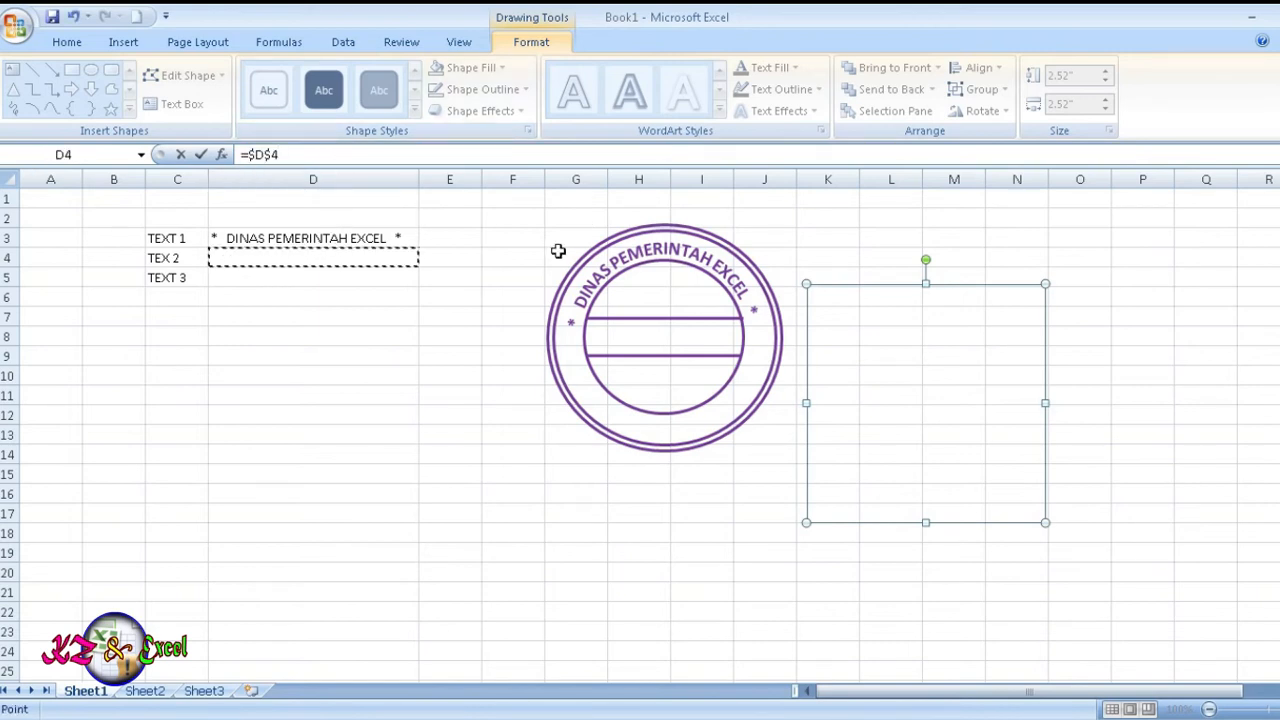
pyautogui.press('Return')
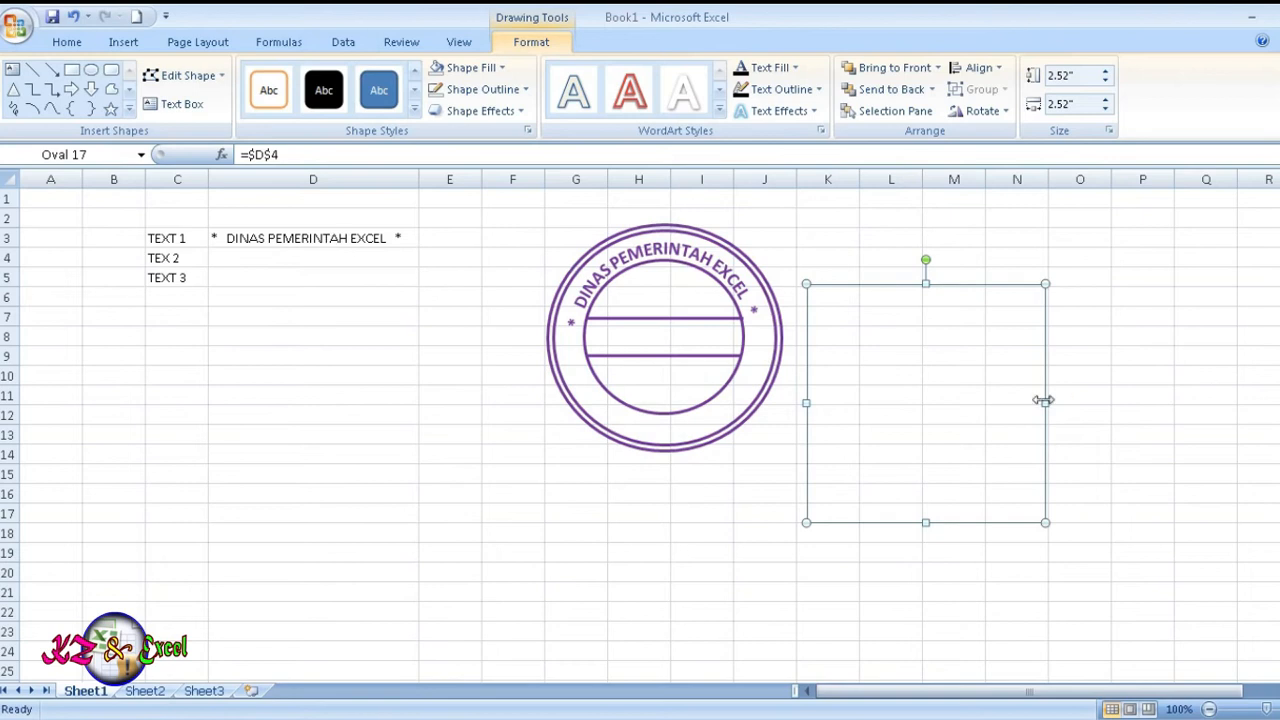
# Set the text format of the circle linked to D4 to purple, bold and 14 pt
pyautogui.click(907, 380)
pyautogui.click(845, 484)
pyautogui.click(862, 306)
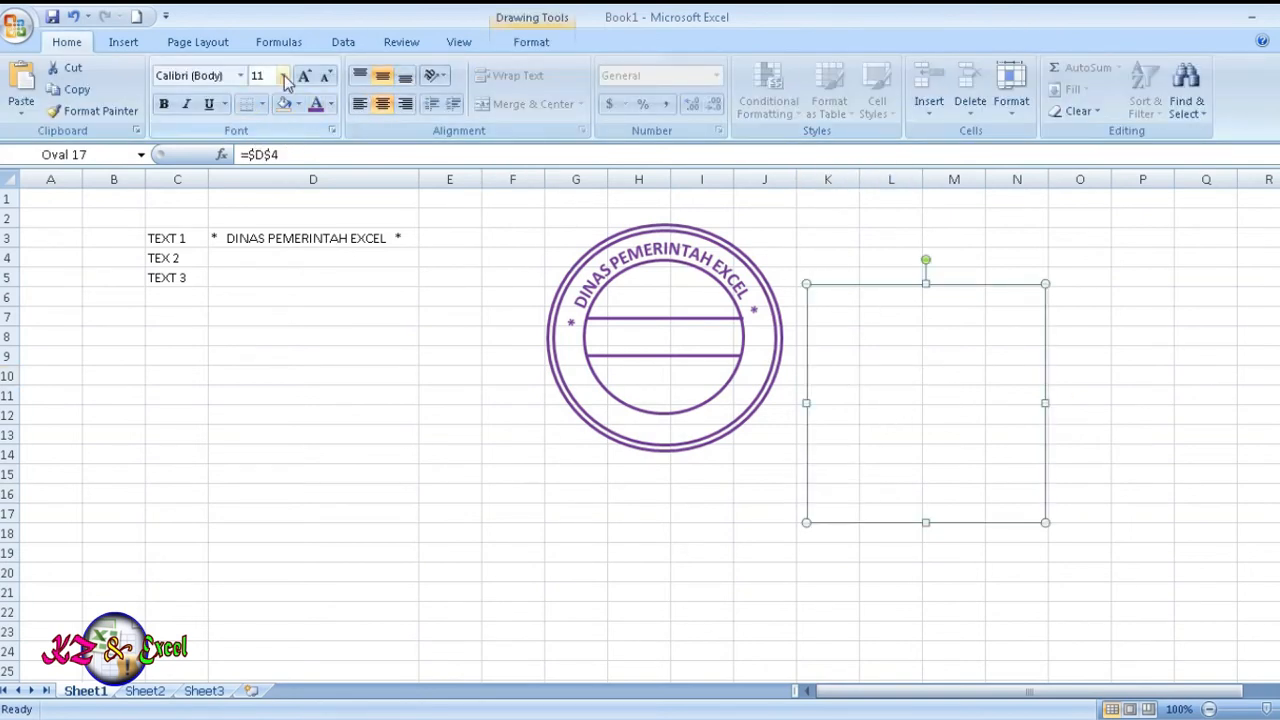
pyautogui.click(332, 105)
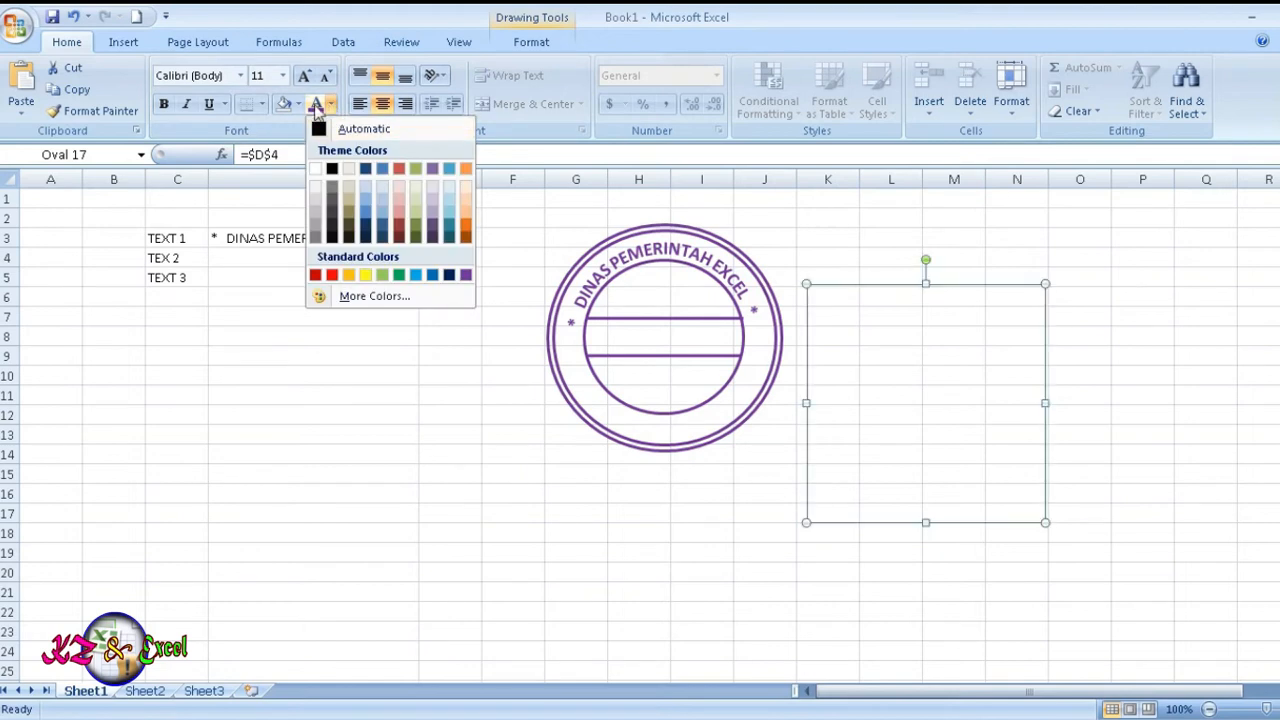
pyautogui.click(466, 275)
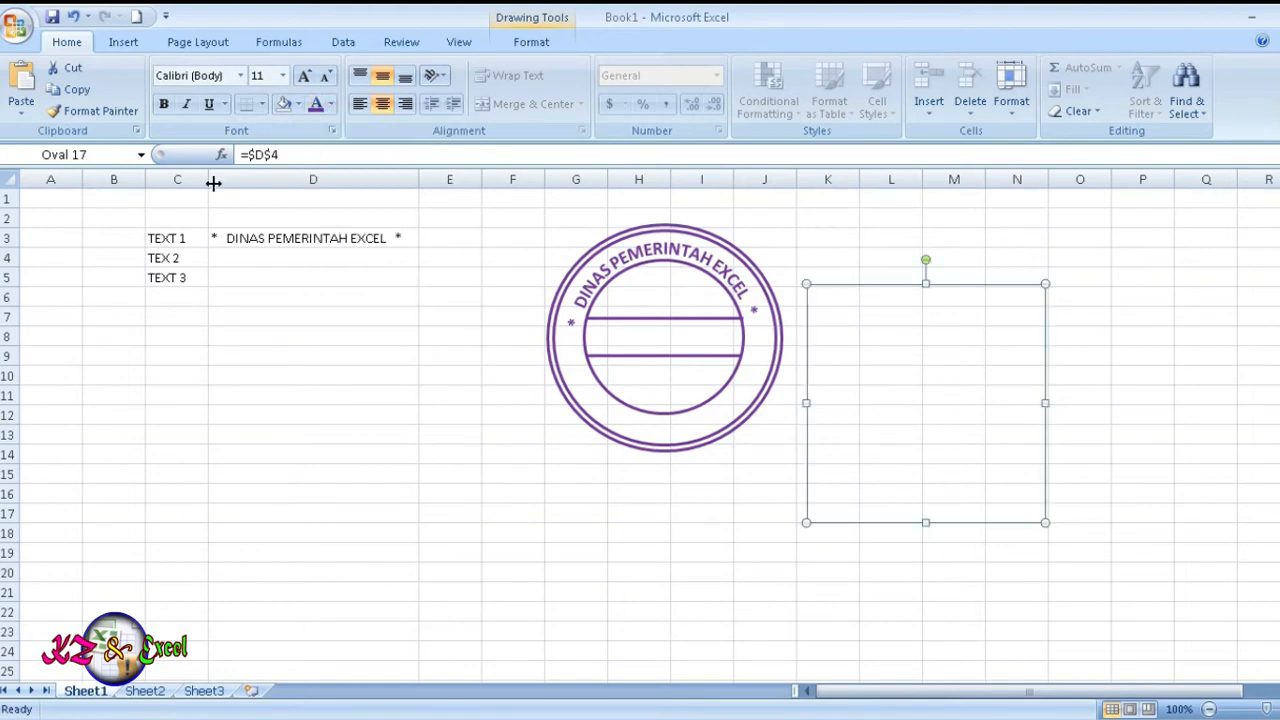
pyautogui.click(283, 77)
pyautogui.click(259, 197)
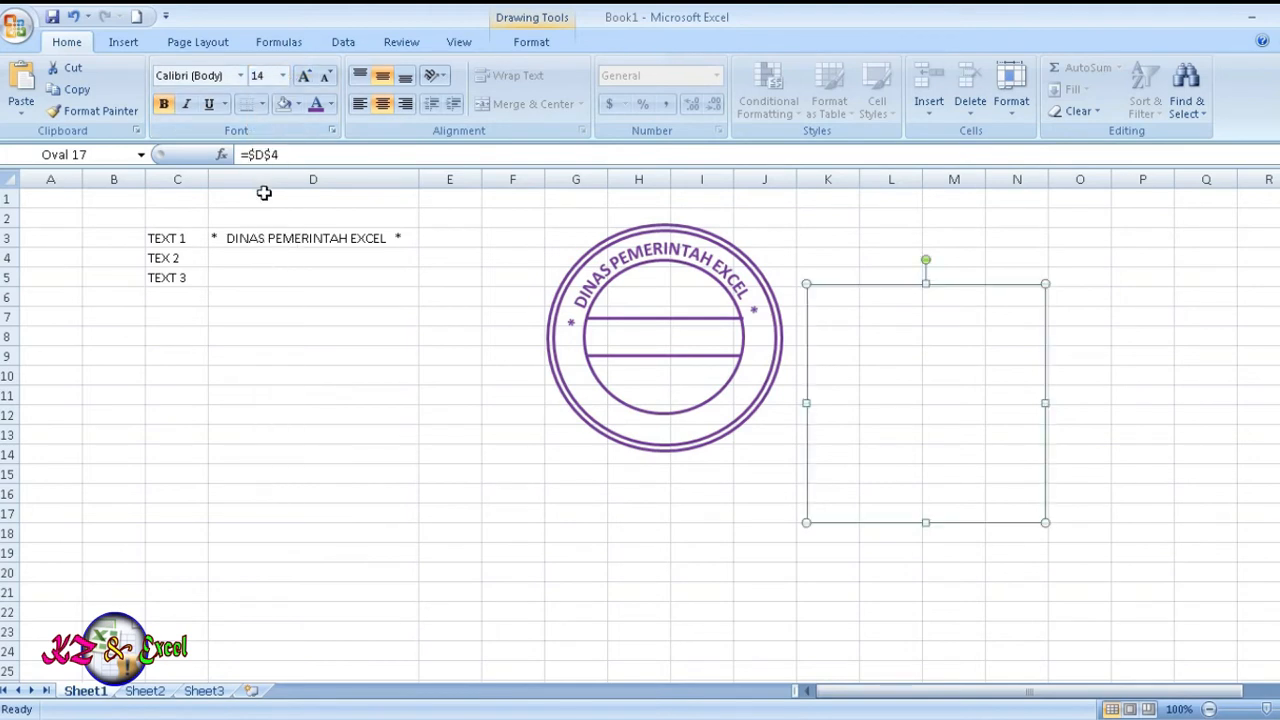
# Enter the text DINAS PENDIDIKAN EXCEL in cell D4 beside the second text label
pyautogui.click(237, 258)
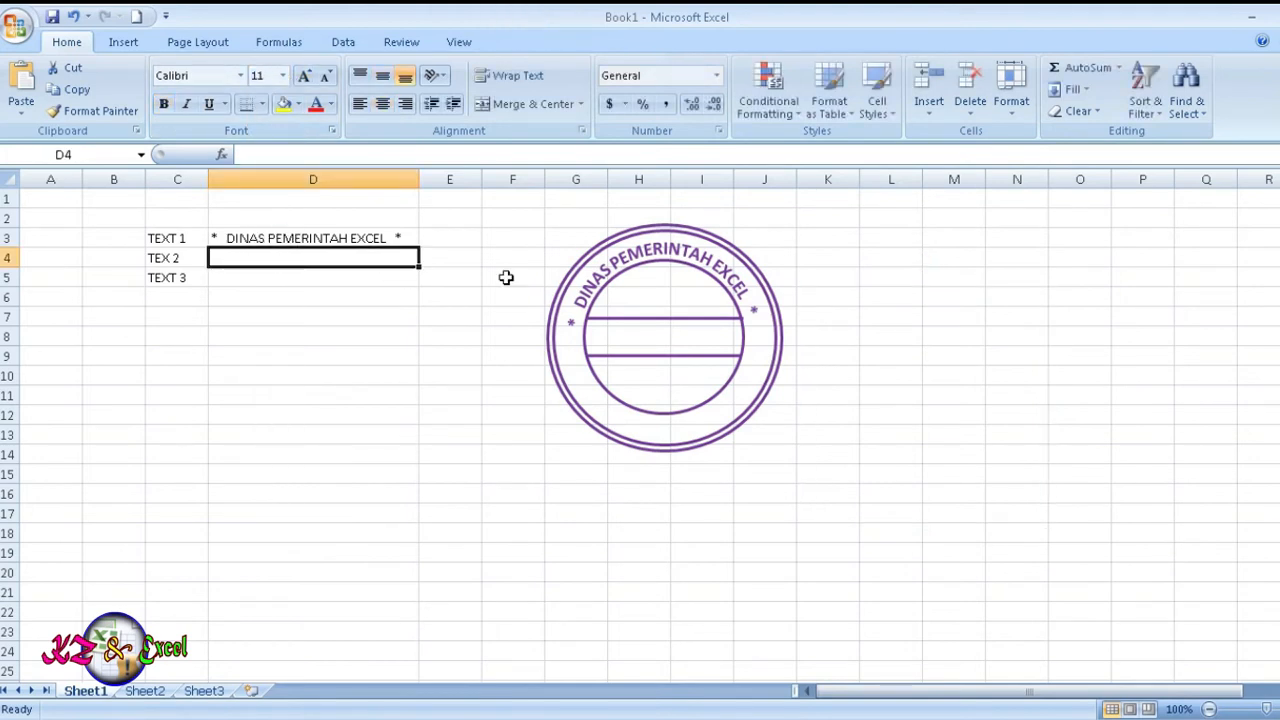
pyautogui.write('DIN')
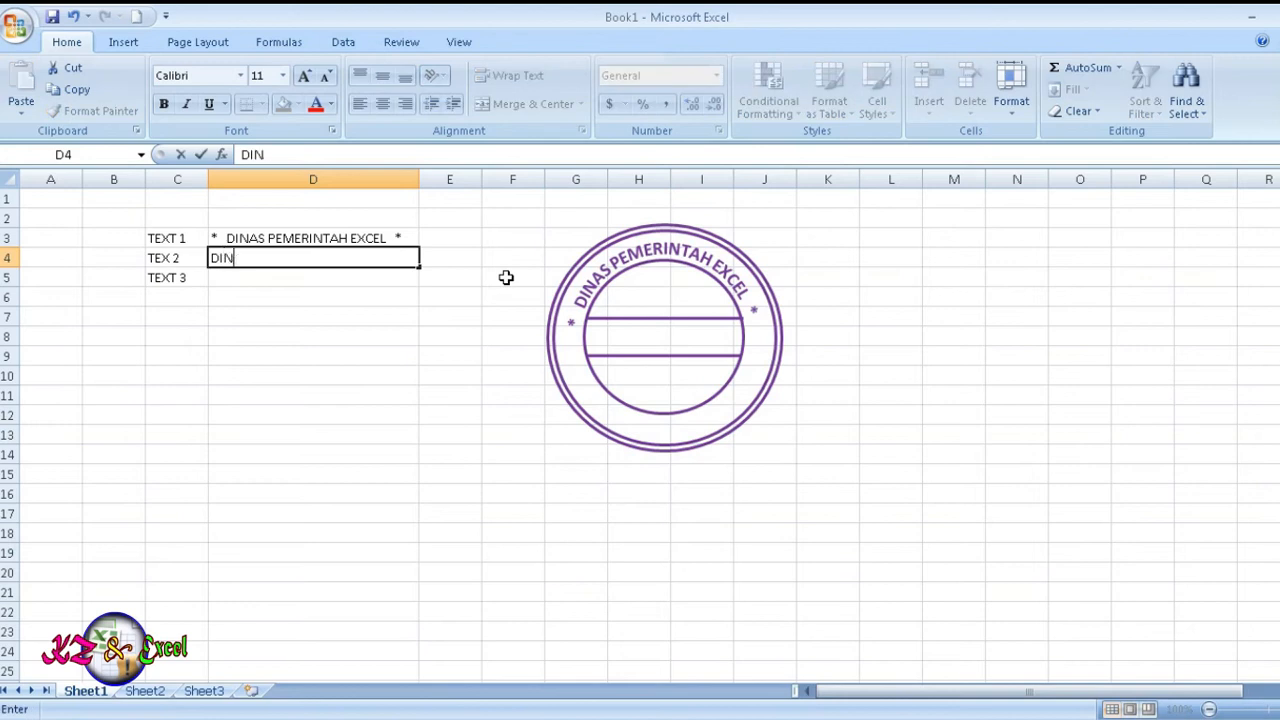
pyautogui.write('AS PENDIDIKAN')
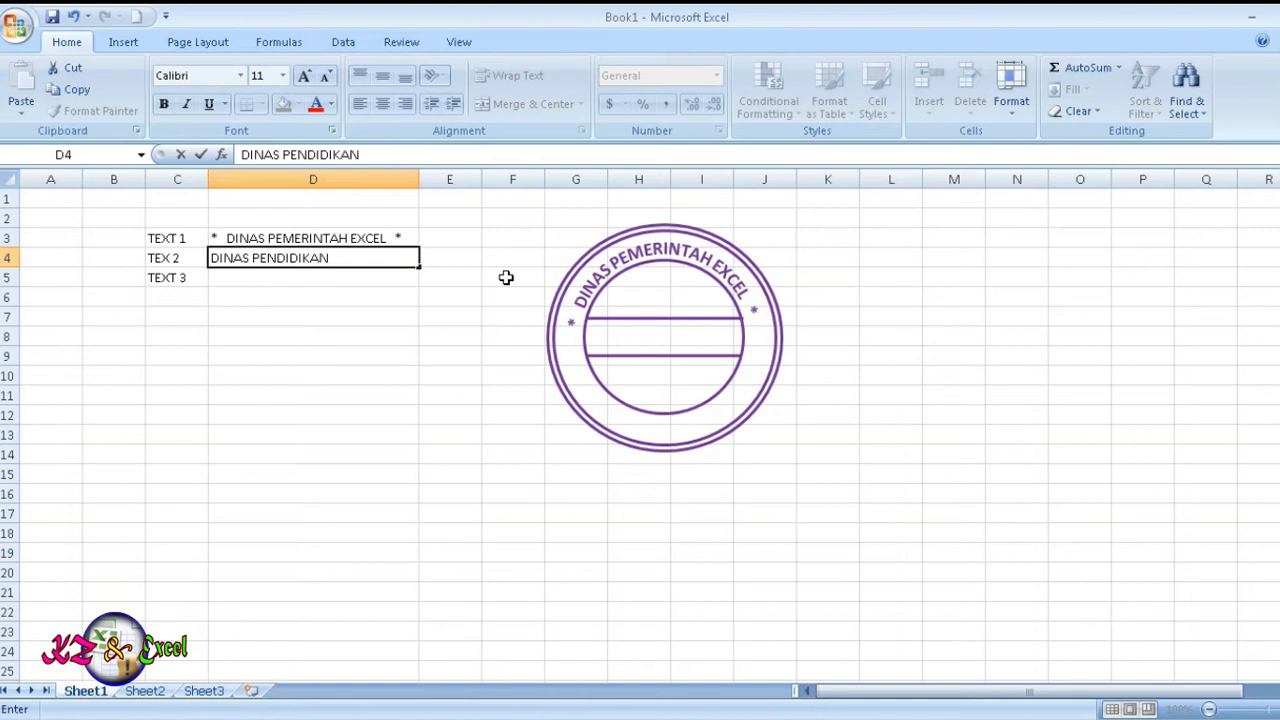
pyautogui.press('Return')
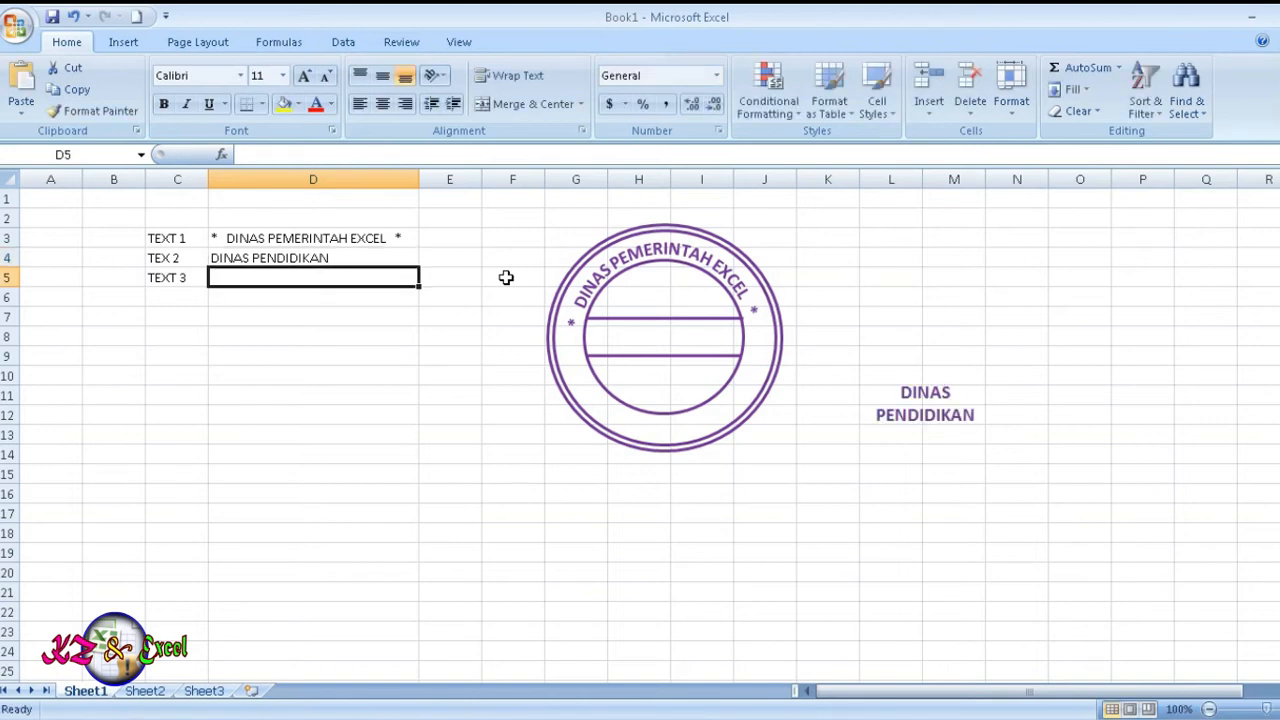
pyautogui.doubleClick(352, 256)
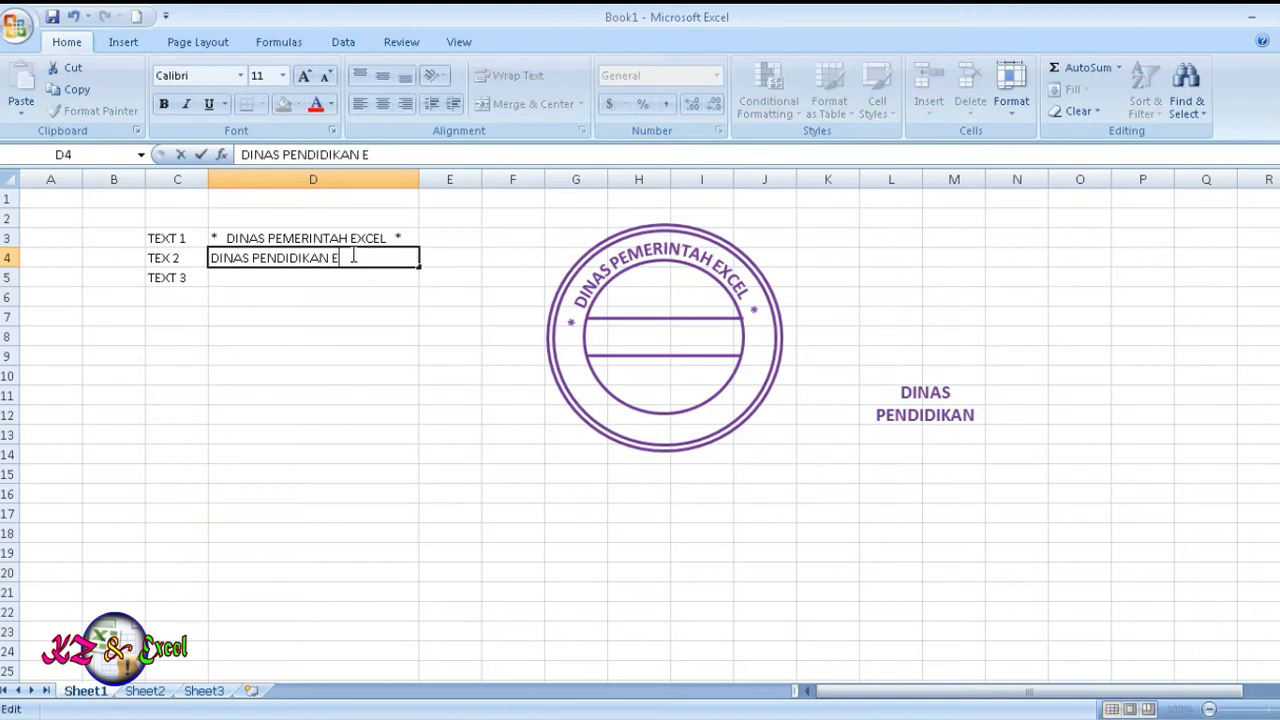
pyautogui.press('Return')
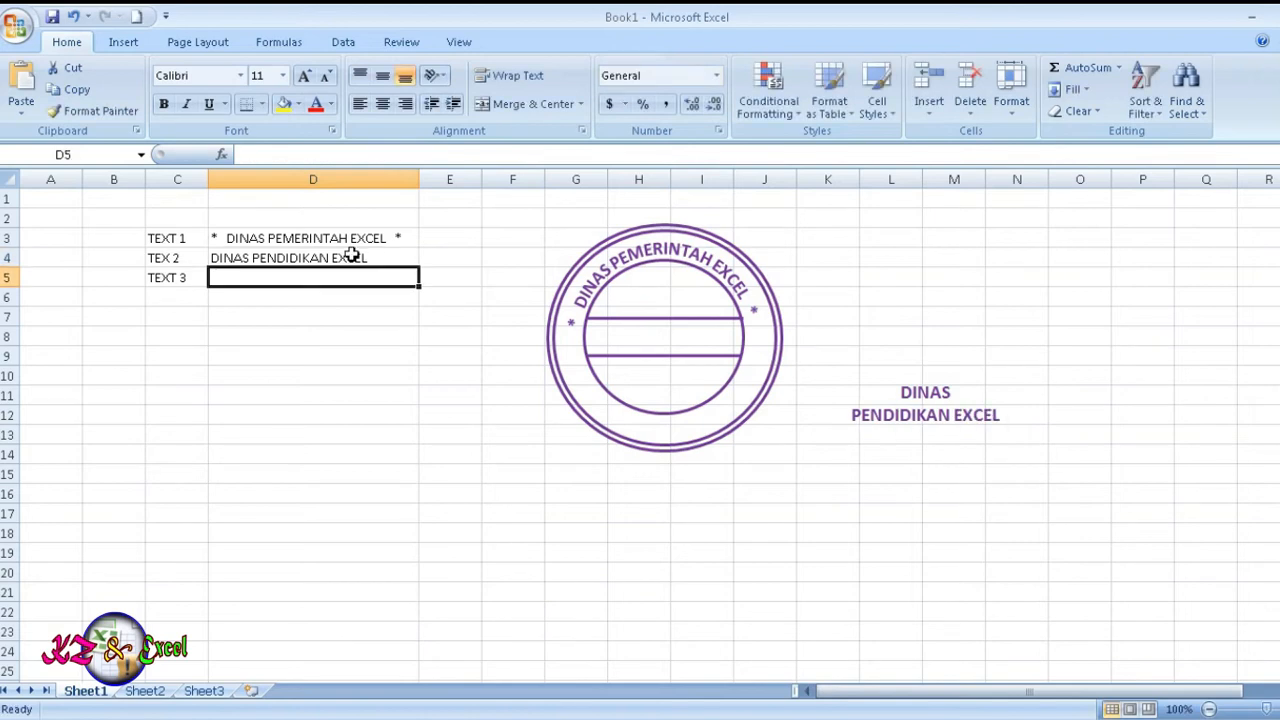
# Apply the downward-arching Follow Path transform to the text of the circle linked to D4
pyautogui.click(960, 408)
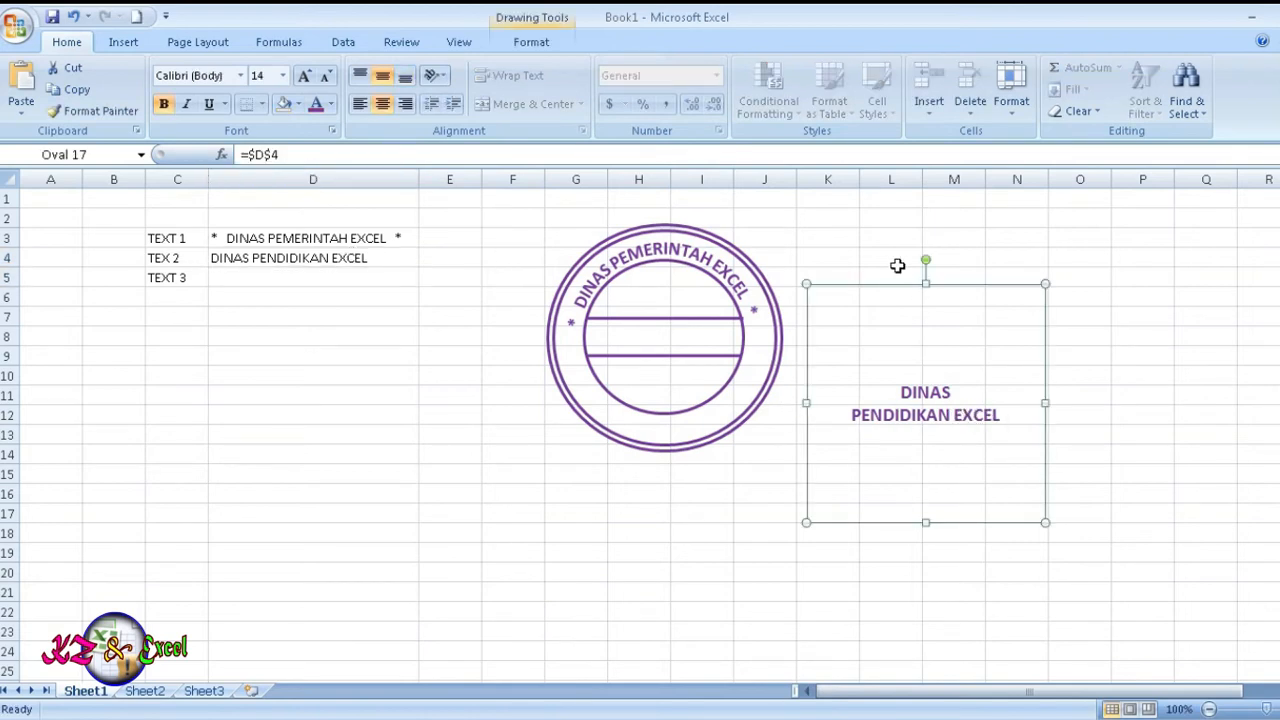
pyautogui.click(531, 42)
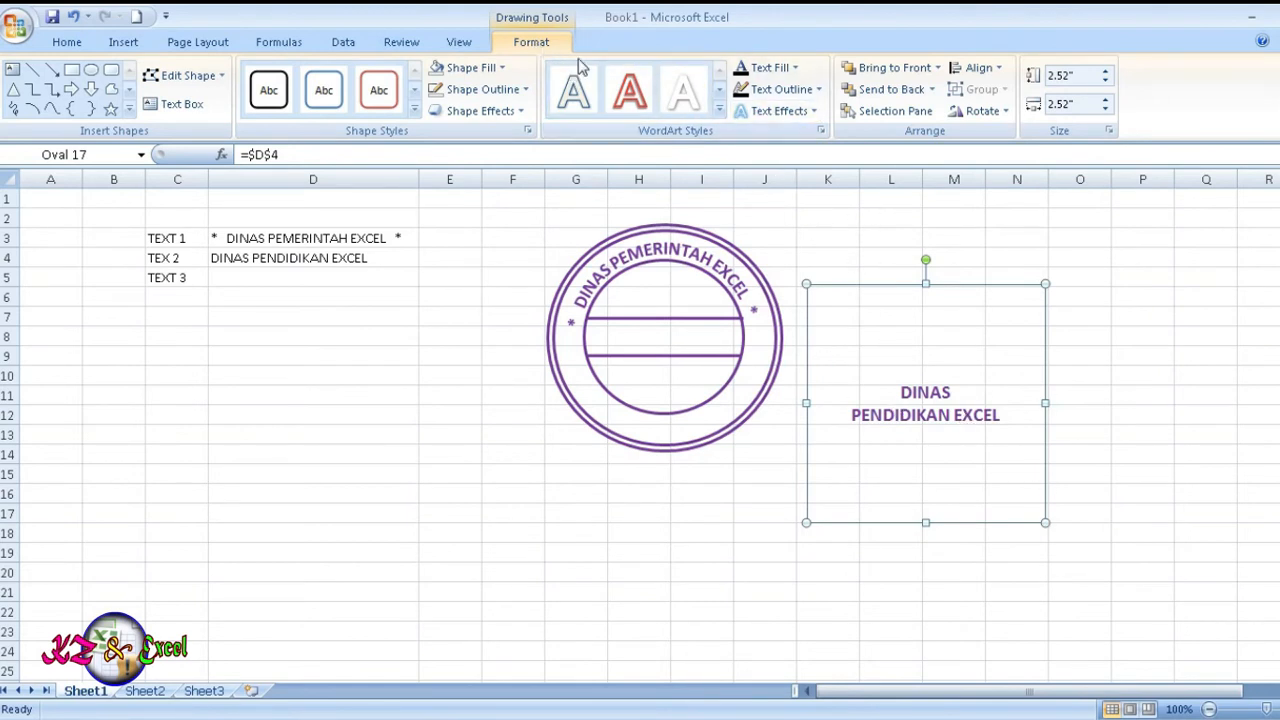
pyautogui.click(778, 112)
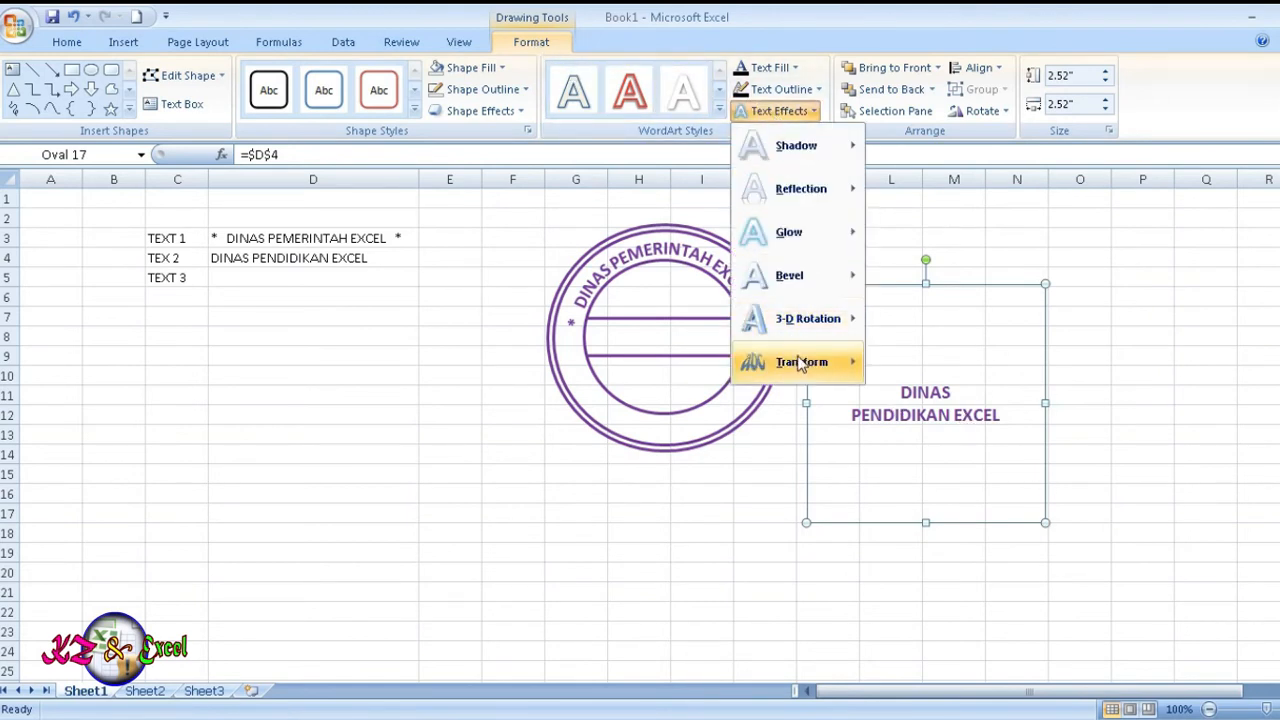
pyautogui.moveTo(810, 368)
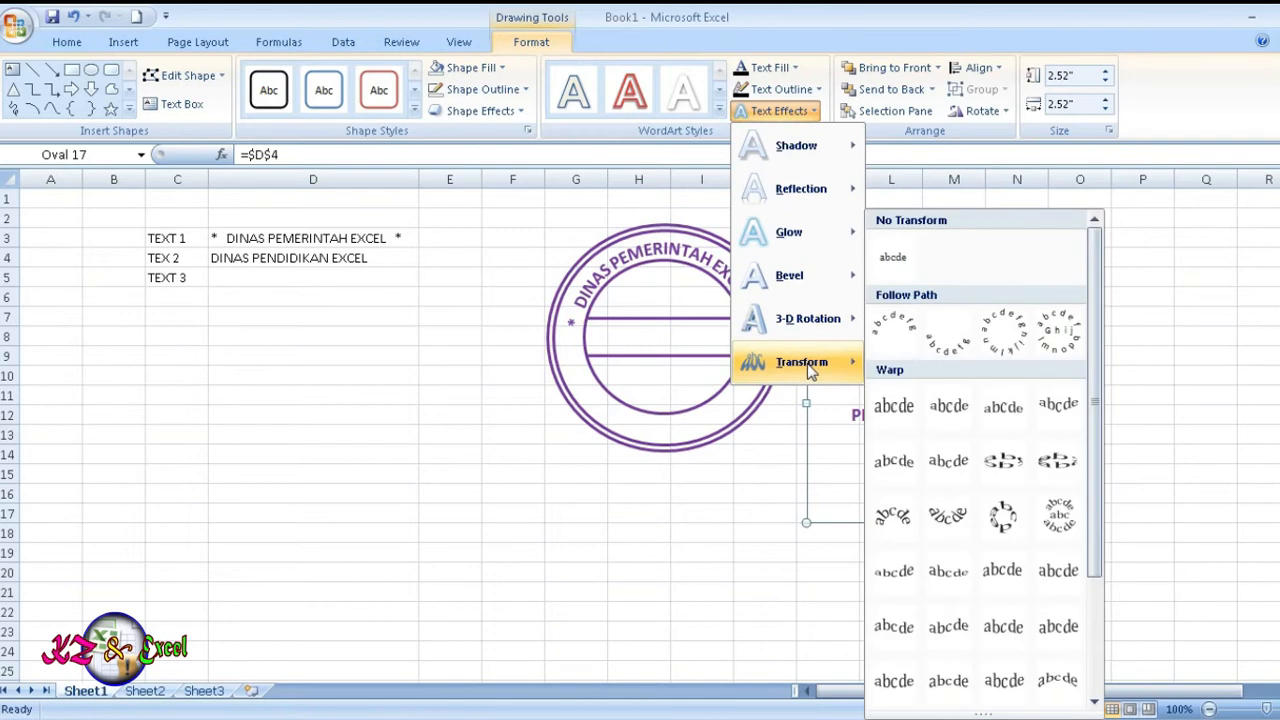
pyautogui.click(938, 345)
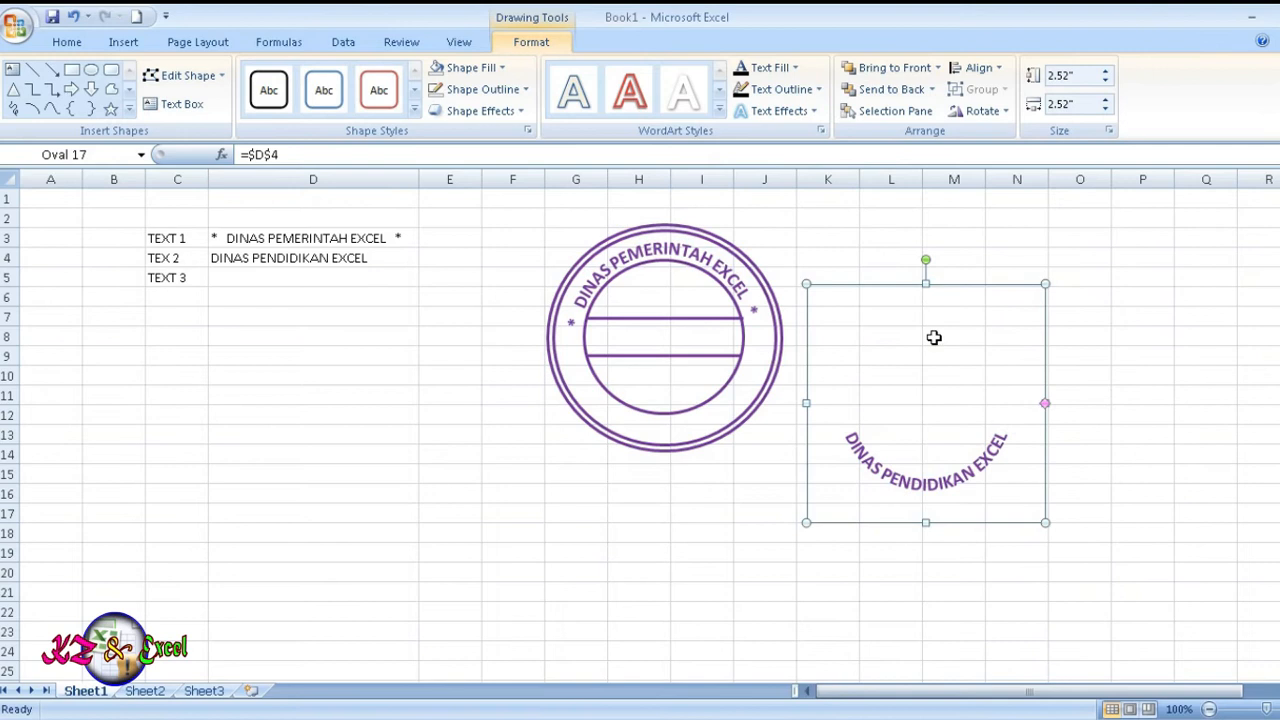
# Move the curved DINAS PENDIDIKAN EXCEL text into the lower part of the stamp's ring
pyautogui.click(901, 447)
pyautogui.click(868, 447)
pyautogui.click(906, 490)
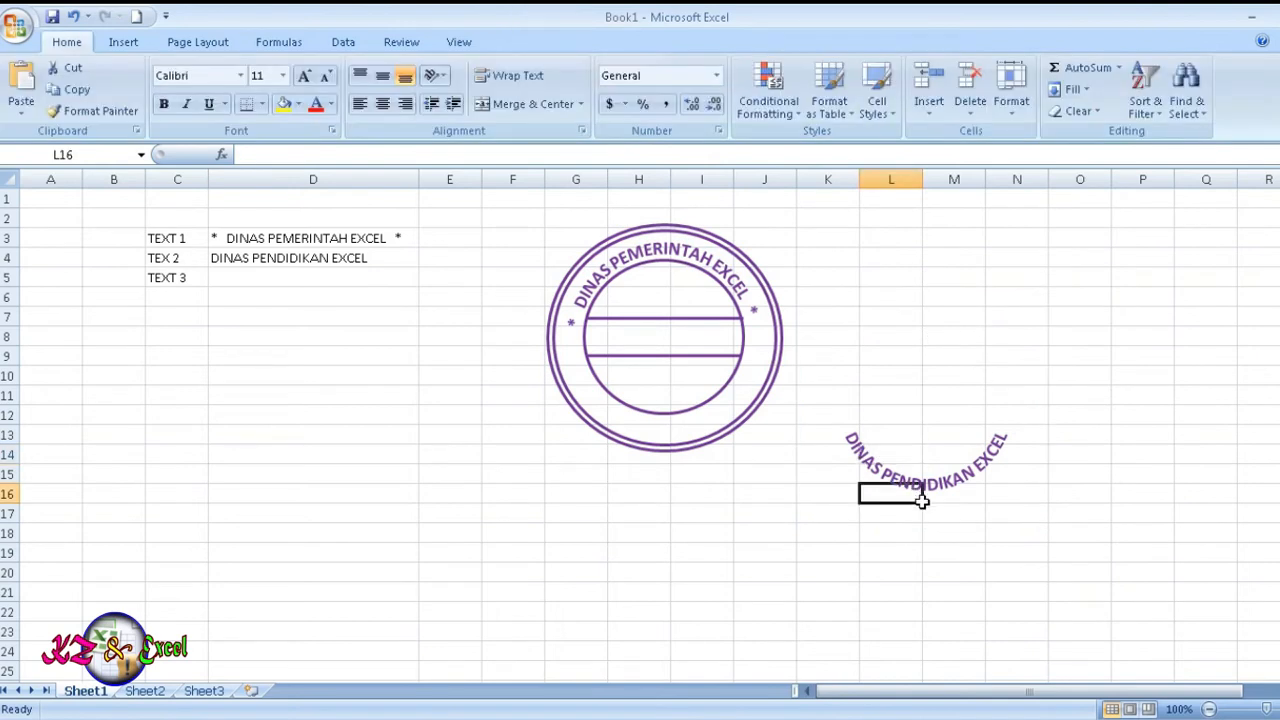
pyautogui.click(912, 415)
pyautogui.click(810, 457)
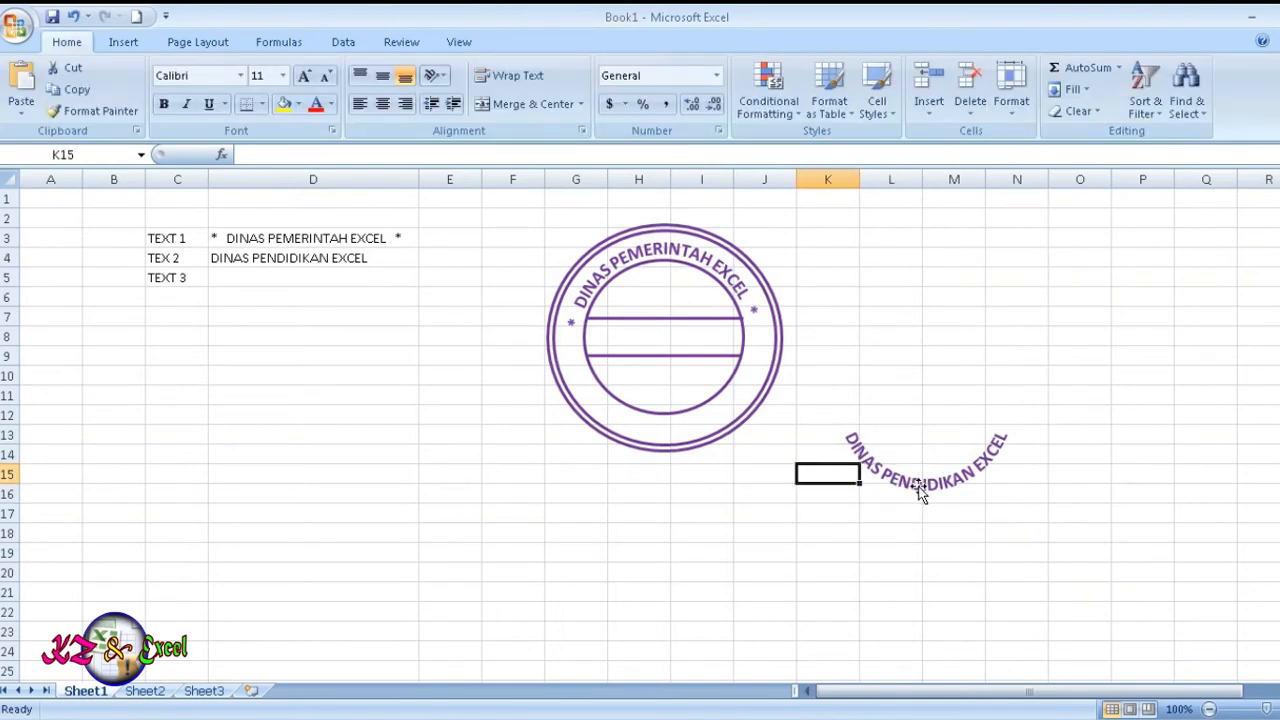
pyautogui.moveTo(920, 472)
pyautogui.mouseDown()
pyautogui.moveTo(922, 492)
pyautogui.moveTo(711, 428)
pyautogui.moveTo(657, 425)
pyautogui.mouseUp()
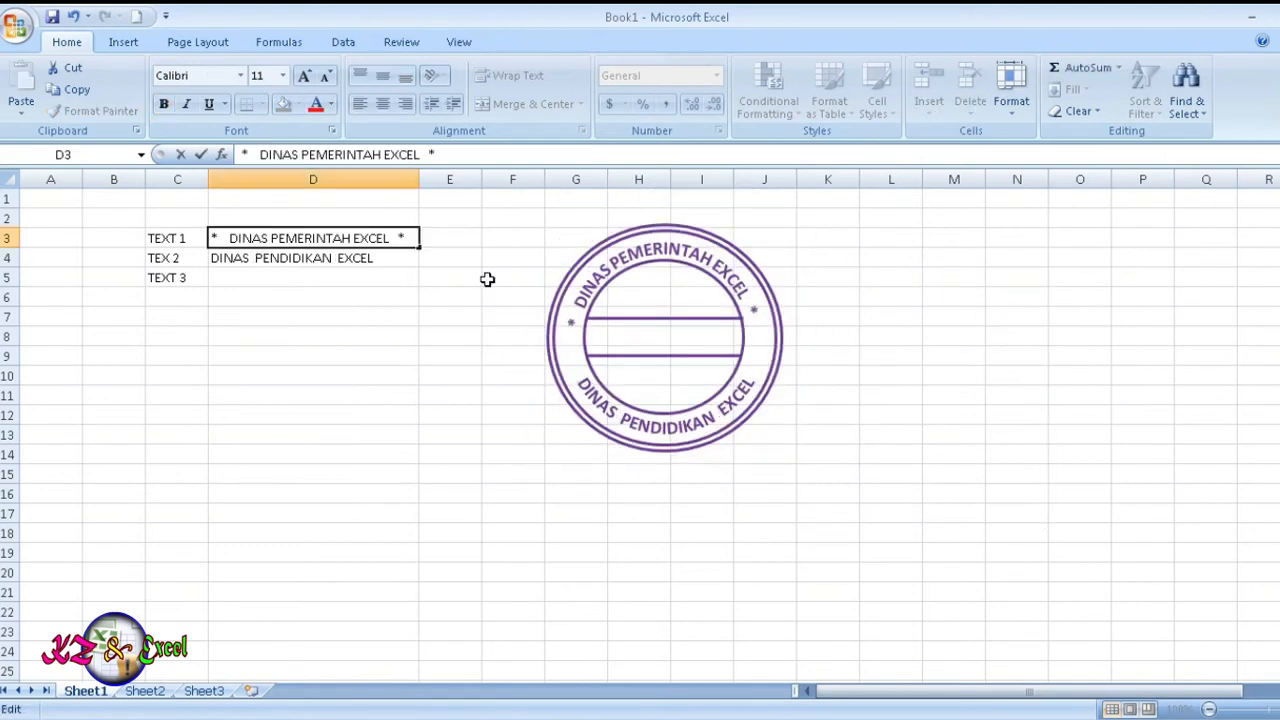
# Add spaces between the words and before the closing asterisk of the DINAS PEMERINTAH EXCEL text in cell D3
pyautogui.click(872, 394)
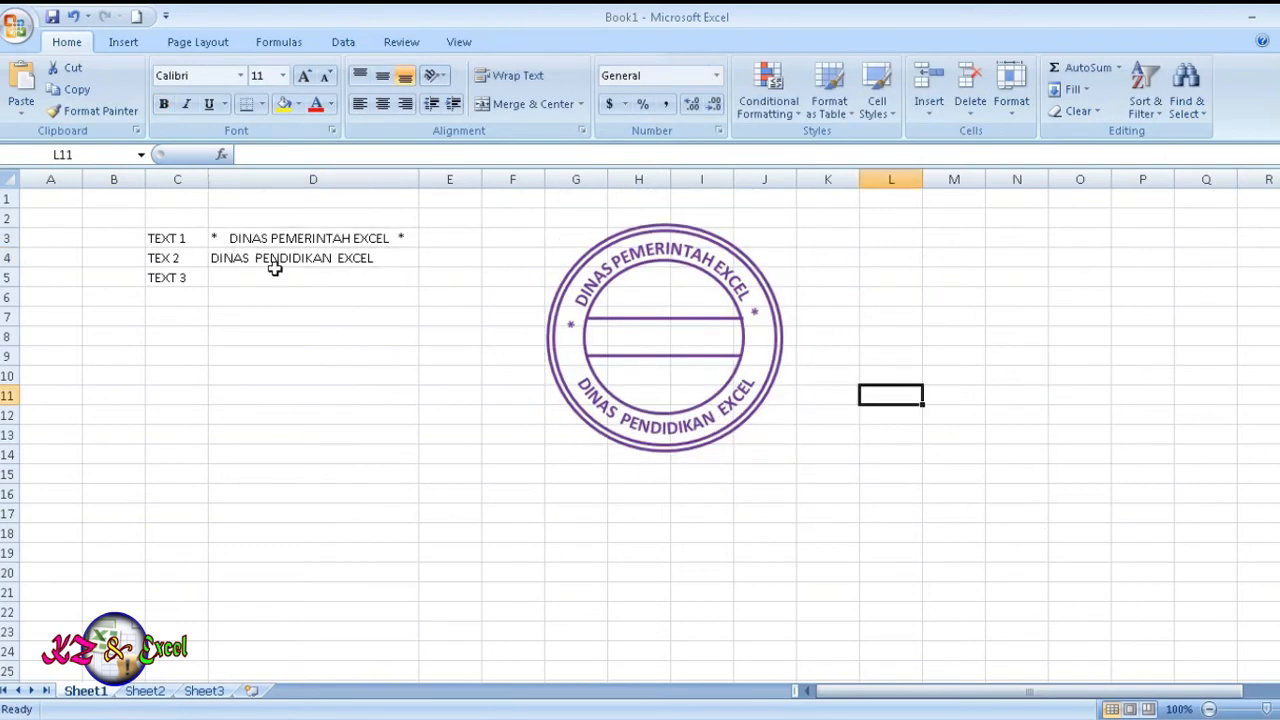
pyautogui.click(384, 237)
pyautogui.doubleClick(385, 237)
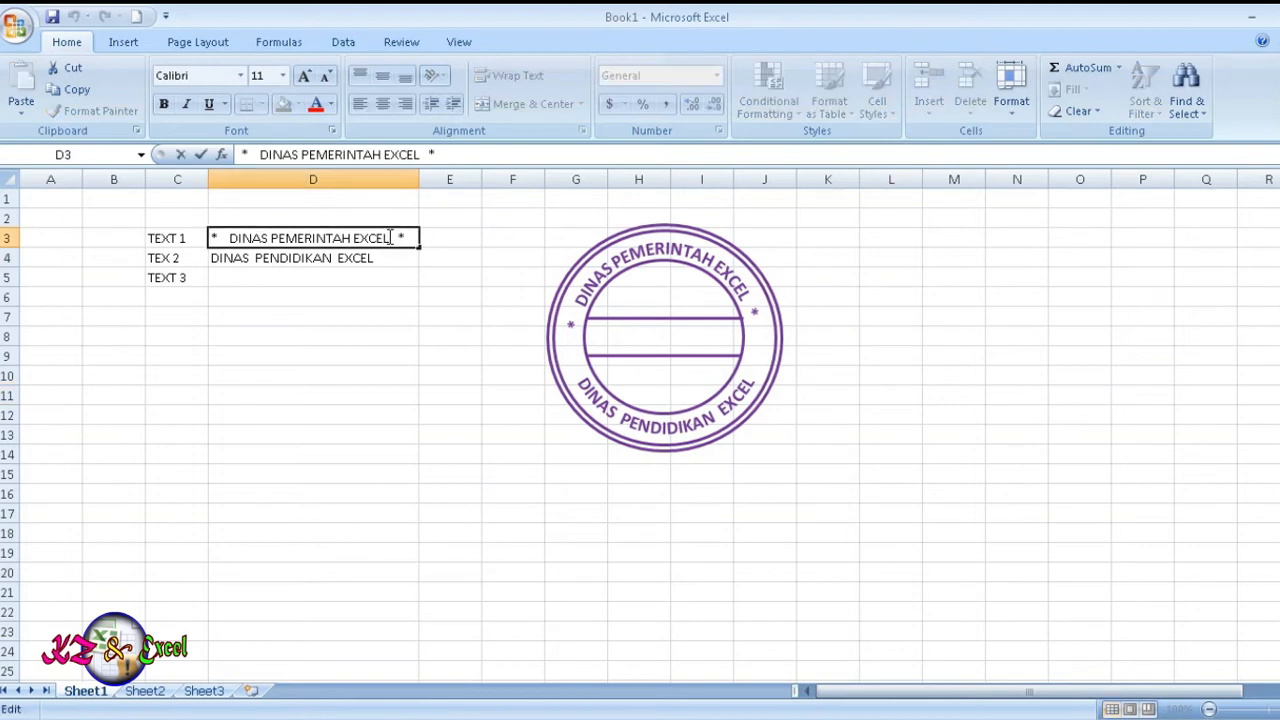
pyautogui.write('N')
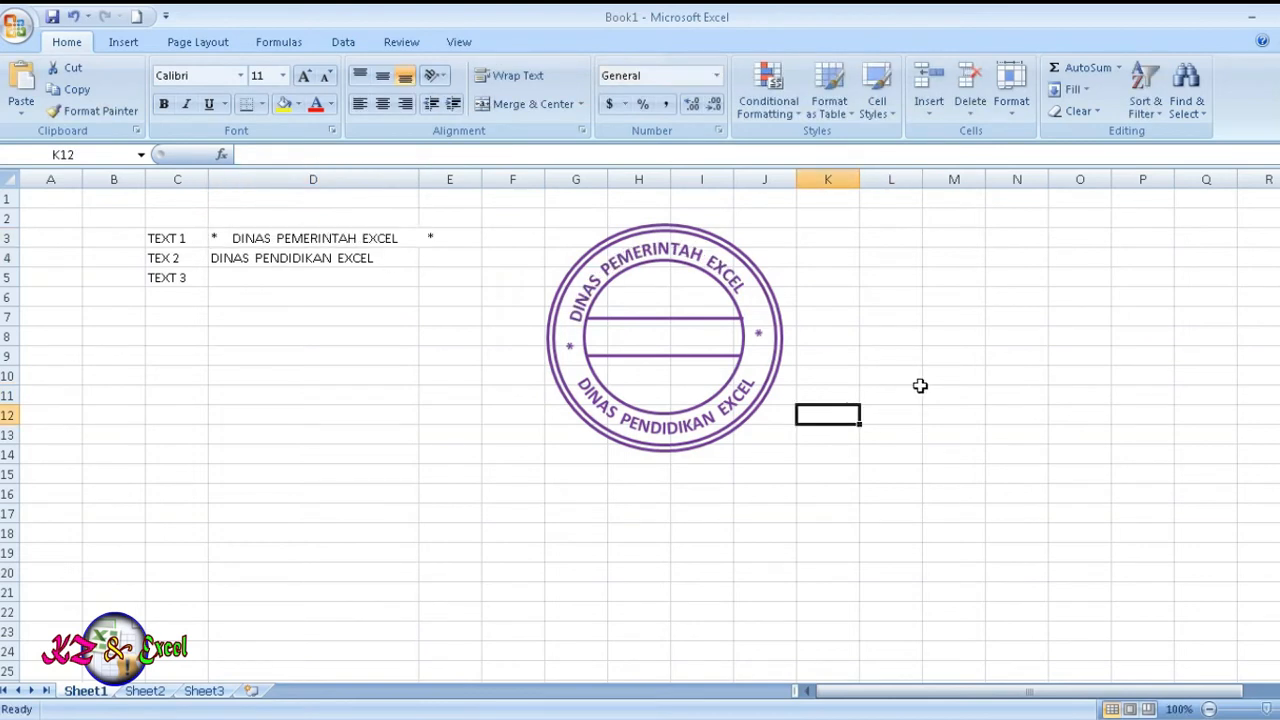
pyautogui.click(923, 383)
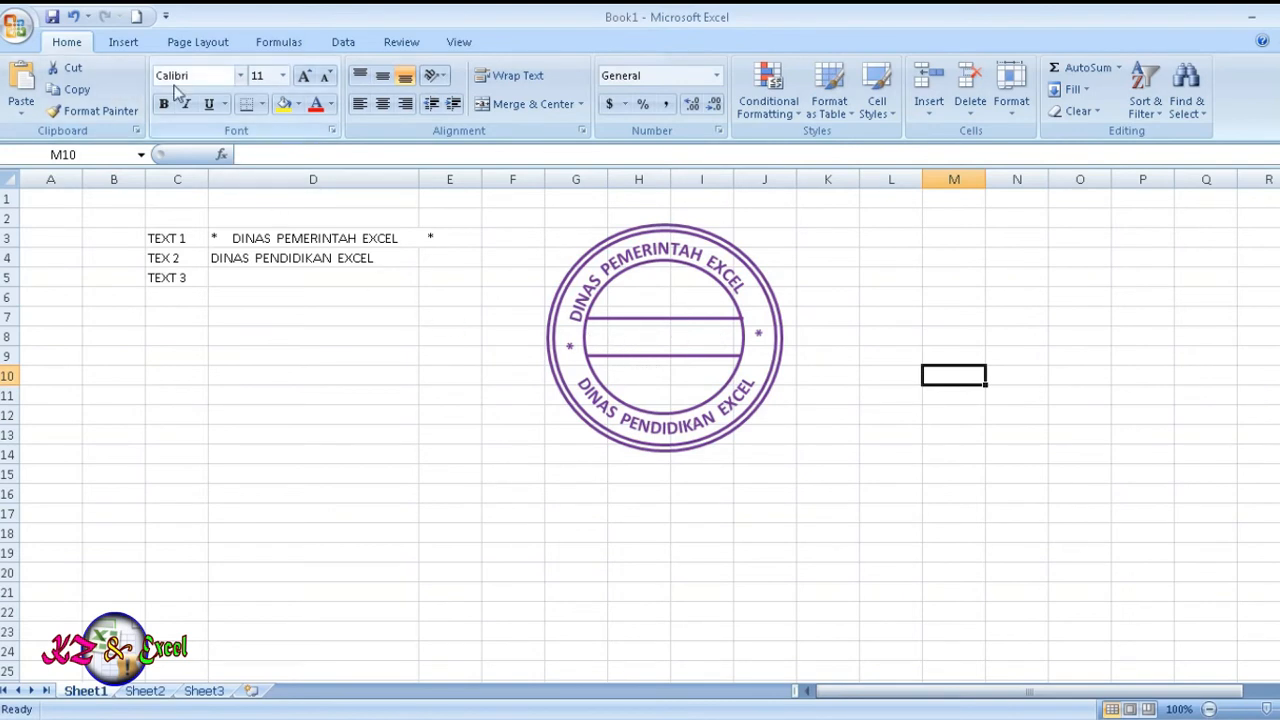
# Draw a rectangle about 0.57" high and 2.31" wide beside the stamp, over columns K to N from row 7 to 9
pyautogui.click(124, 43)
pyautogui.click(211, 100)
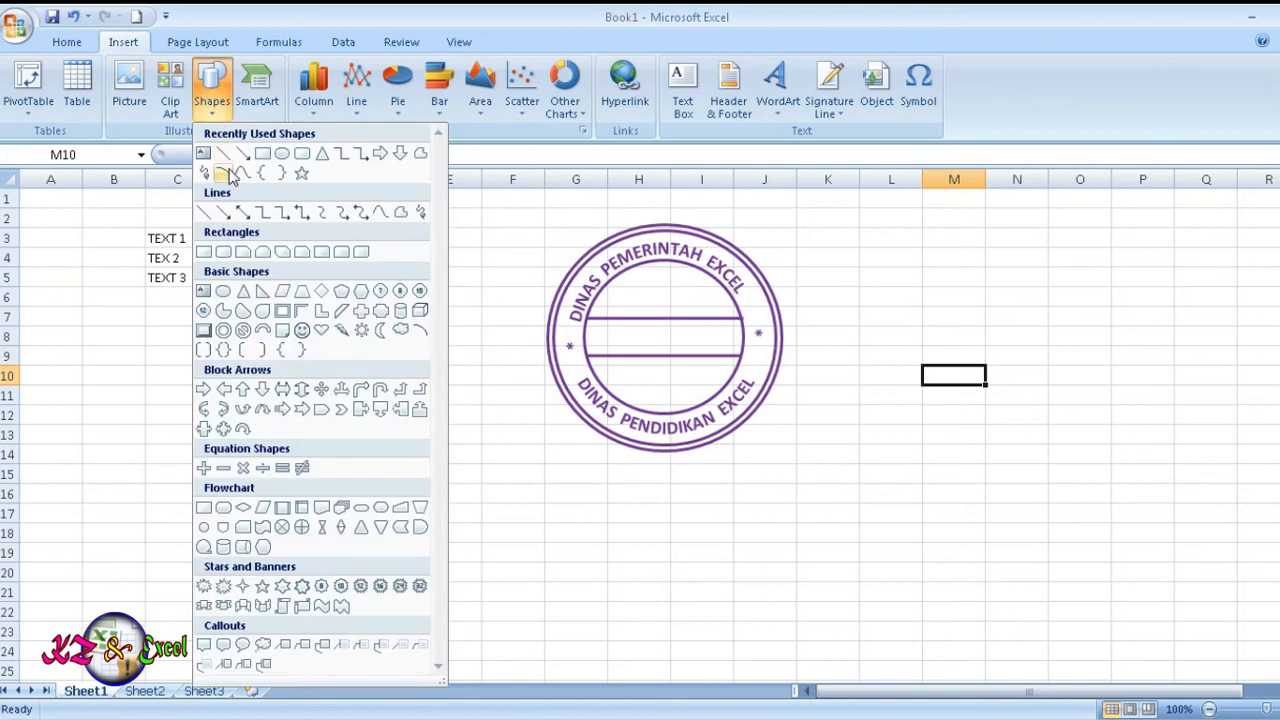
pyautogui.click(249, 155)
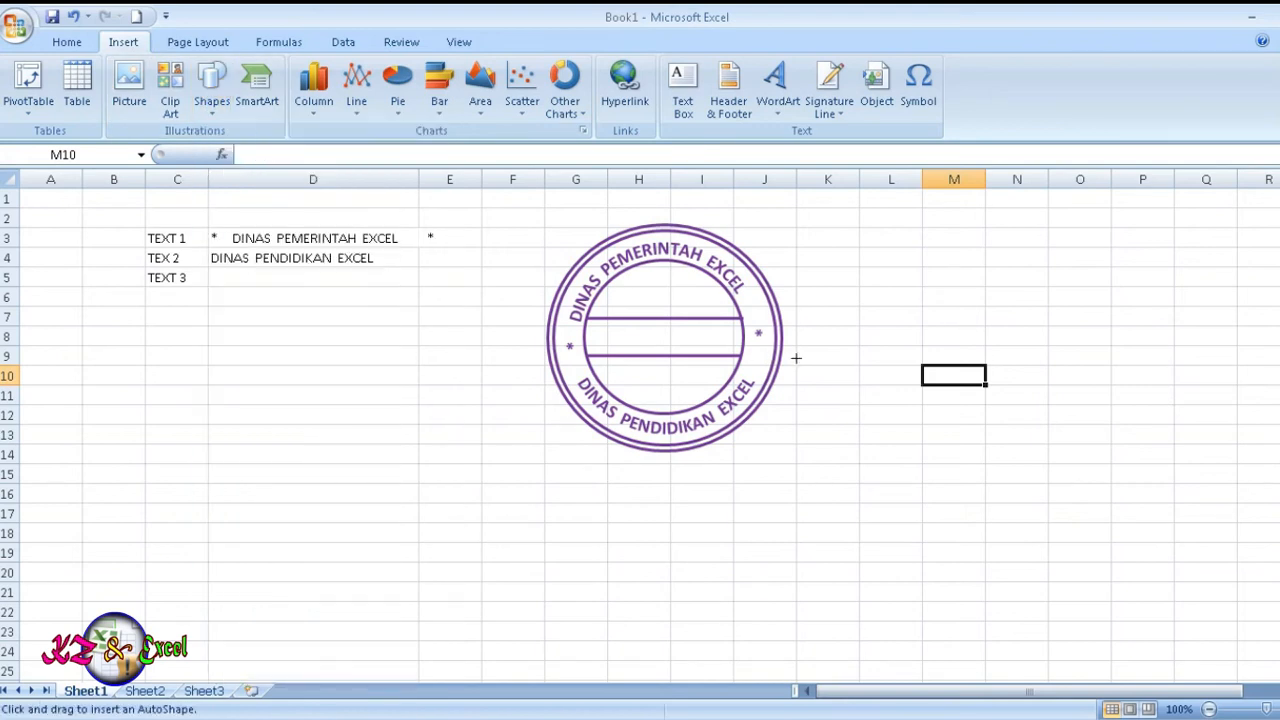
pyautogui.moveTo(803, 308)
pyautogui.mouseDown()
pyautogui.moveTo(915, 375)
pyautogui.moveTo(1166, 383)
pyautogui.moveTo(1022, 361)
pyautogui.mouseUp()
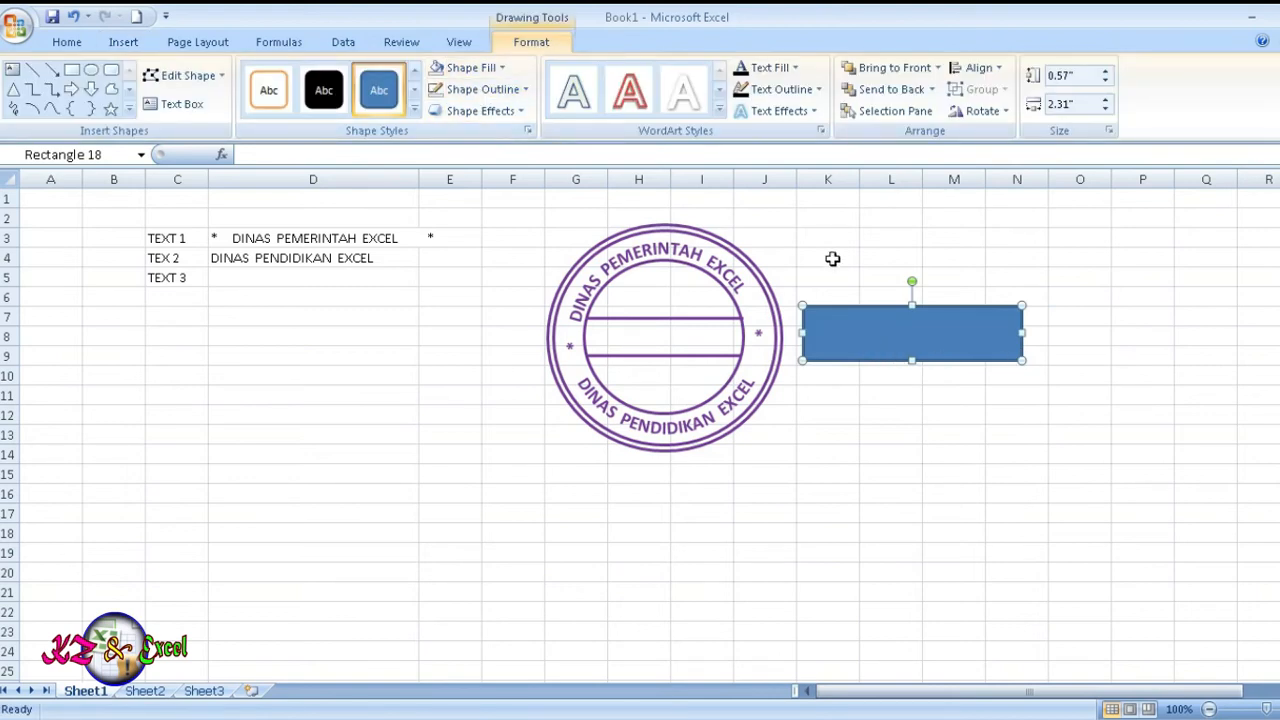
# Remove the outline and the fill from the rectangle beside the stamp
pyautogui.click(463, 90)
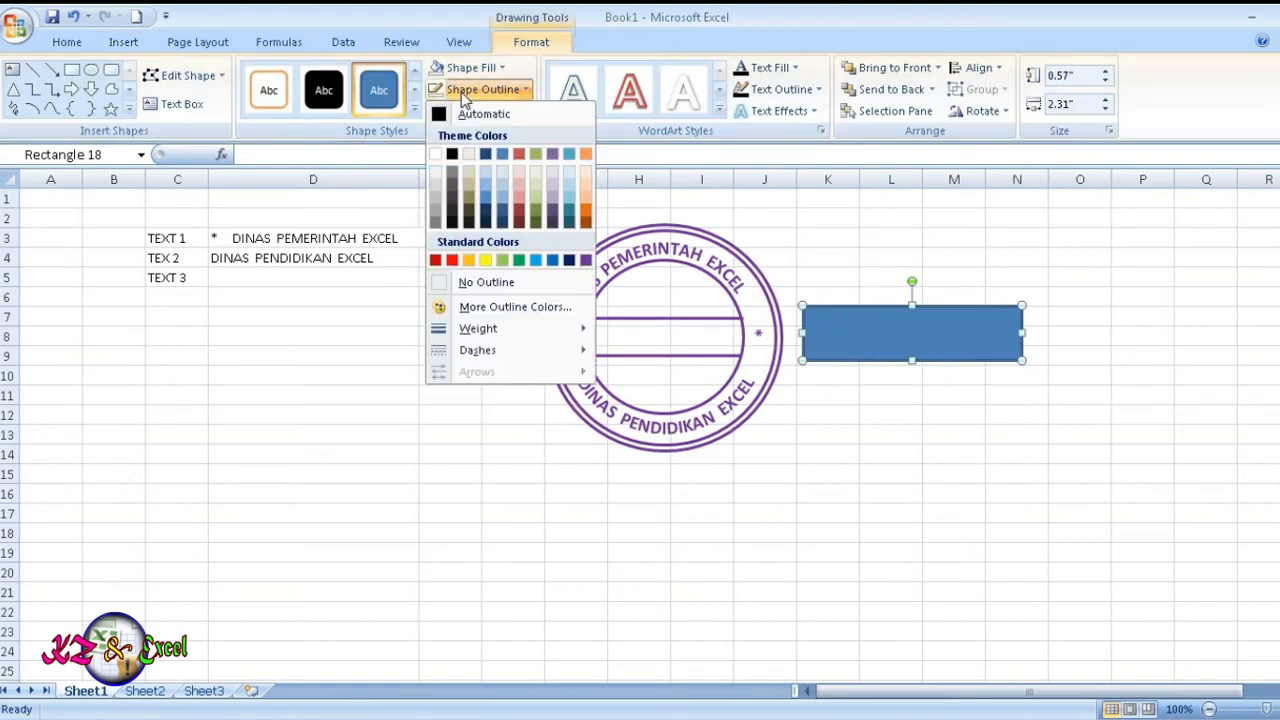
pyautogui.click(478, 290)
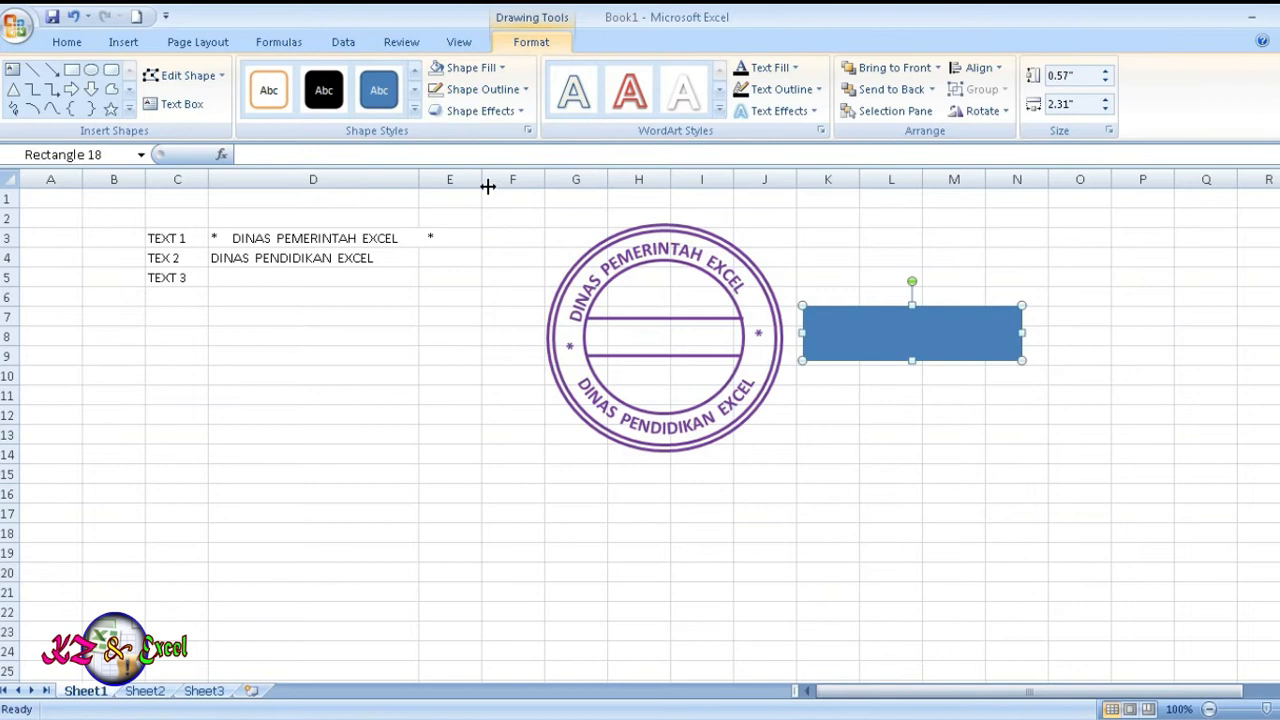
pyautogui.click(487, 68)
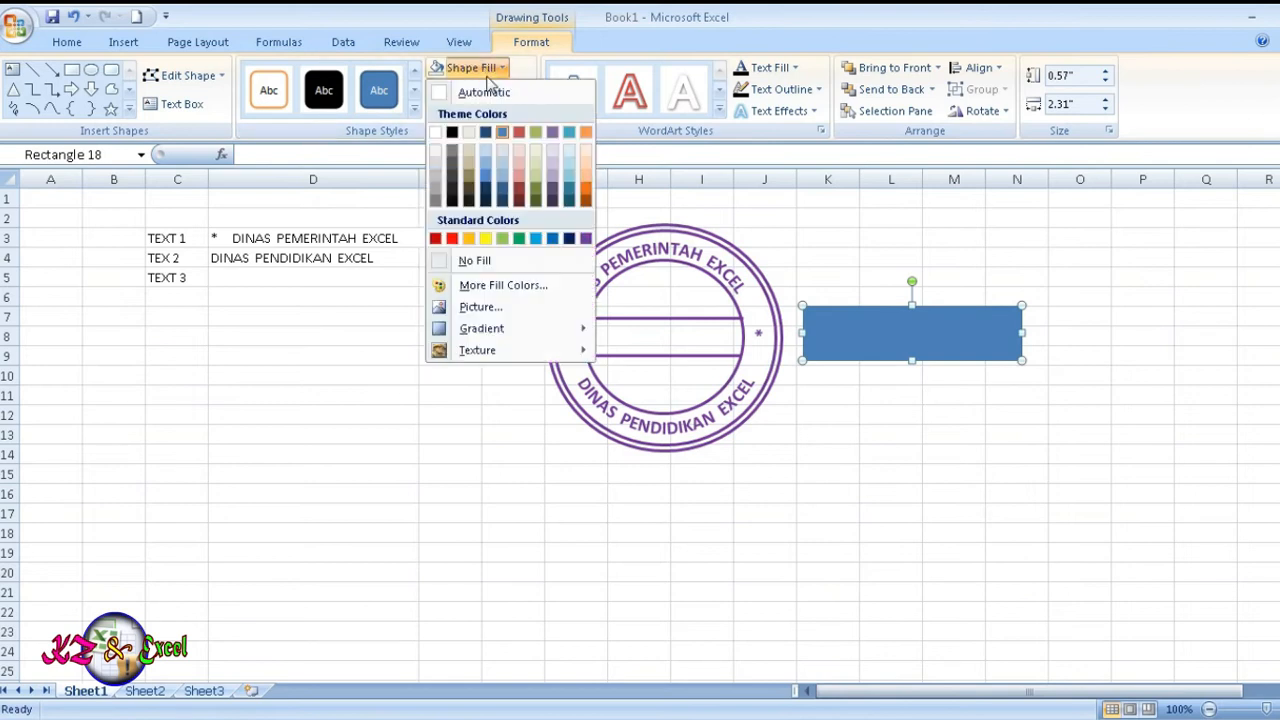
pyautogui.click(476, 262)
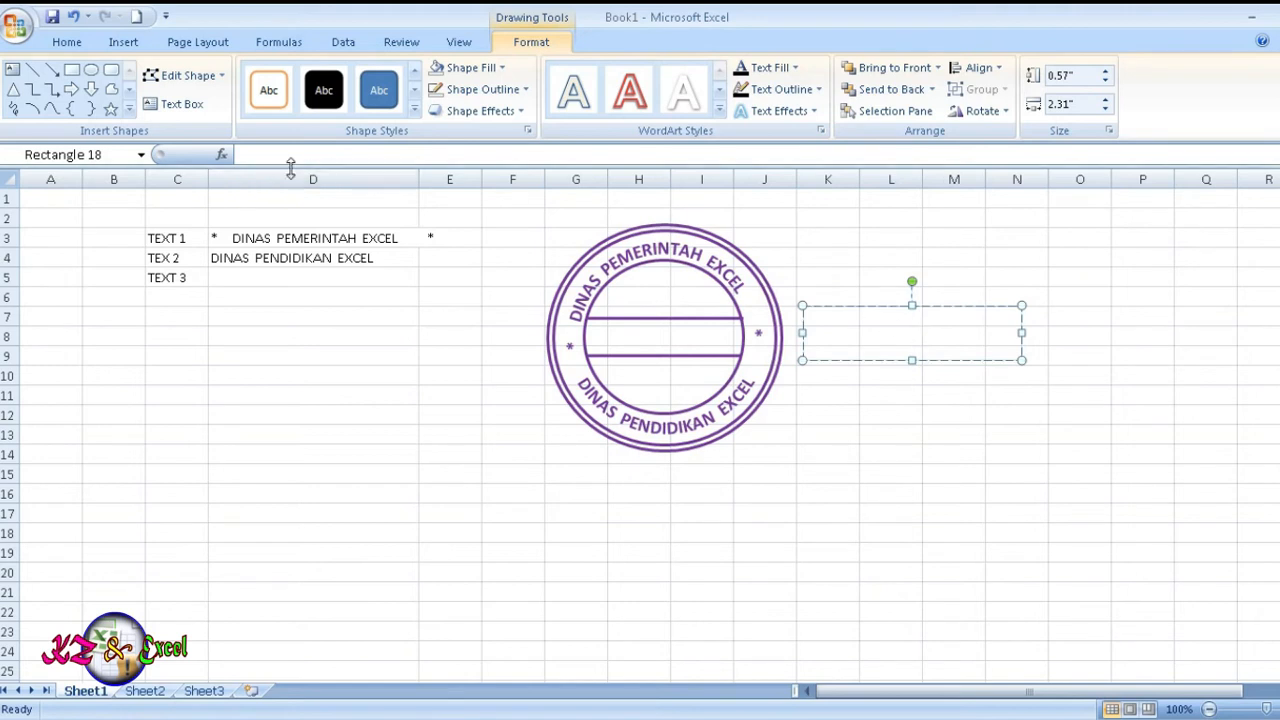
# Link the rectangle's text to cell D5 with the formula =$D$5
pyautogui.click(262, 155)
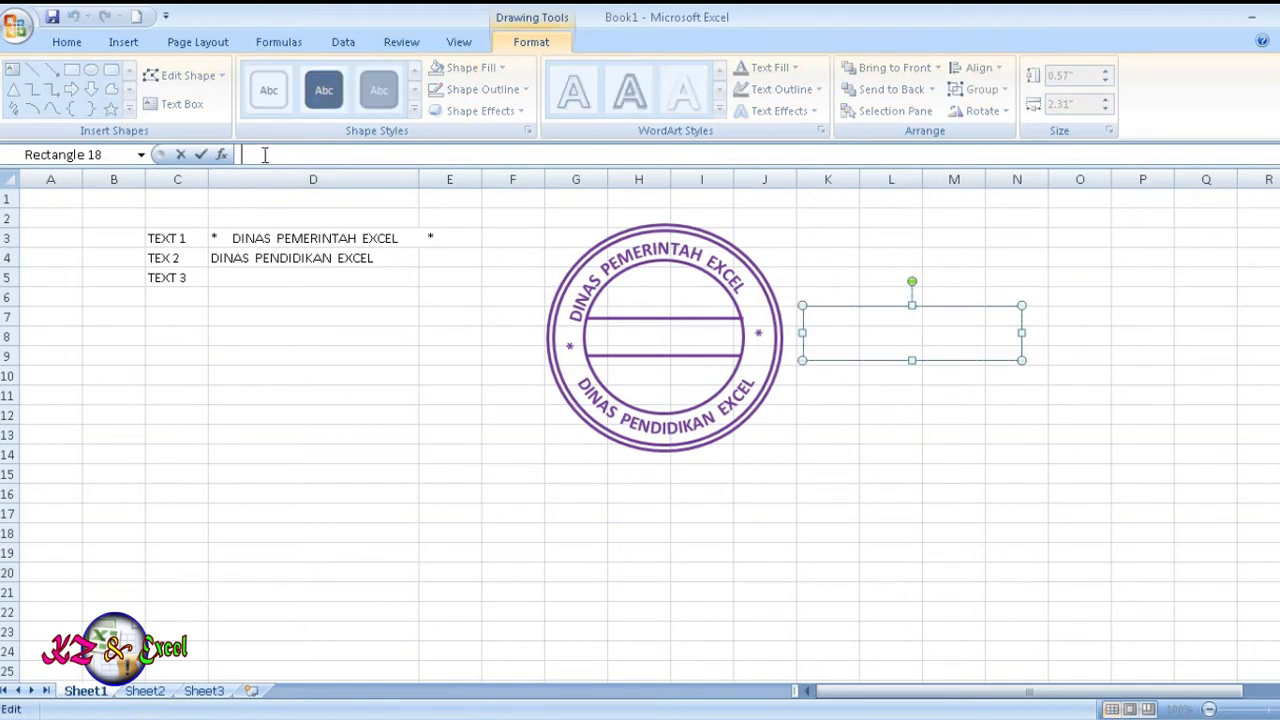
pyautogui.click(240, 277)
pyautogui.press('Return')
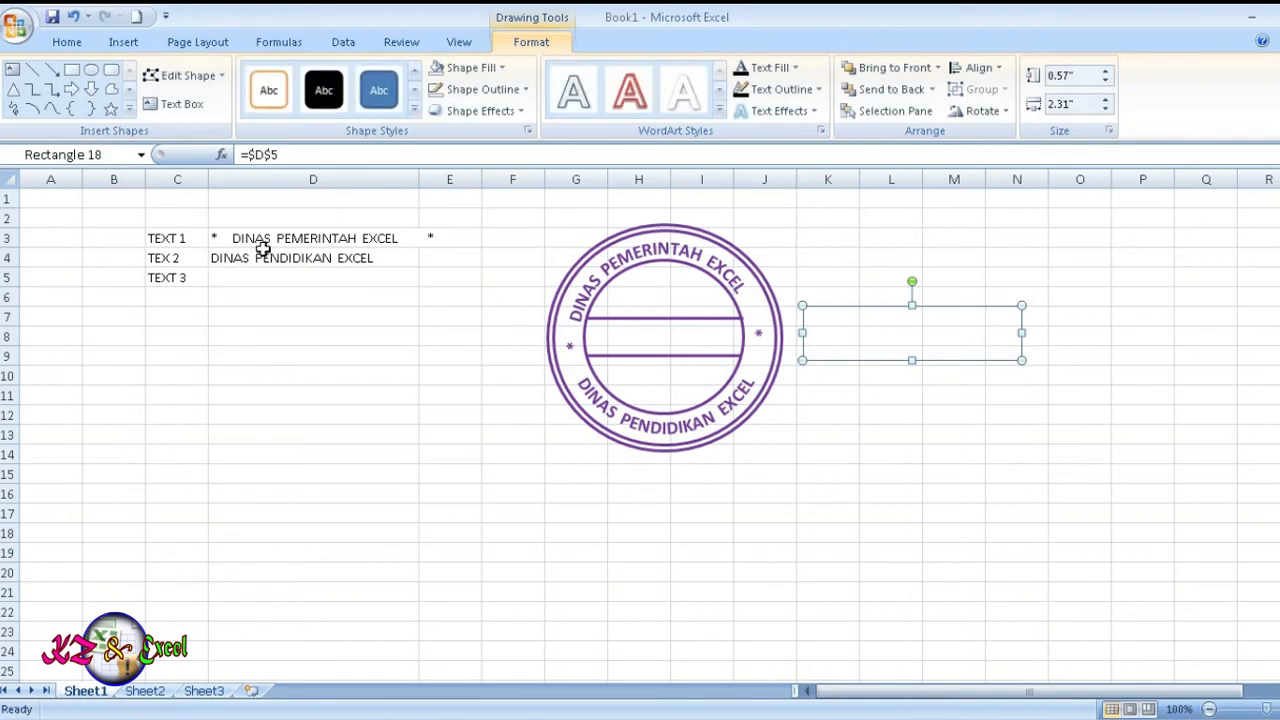
# Set the text format of the rectangle linked to D5 to purple, bold and 14 pt
pyautogui.click(60, 46)
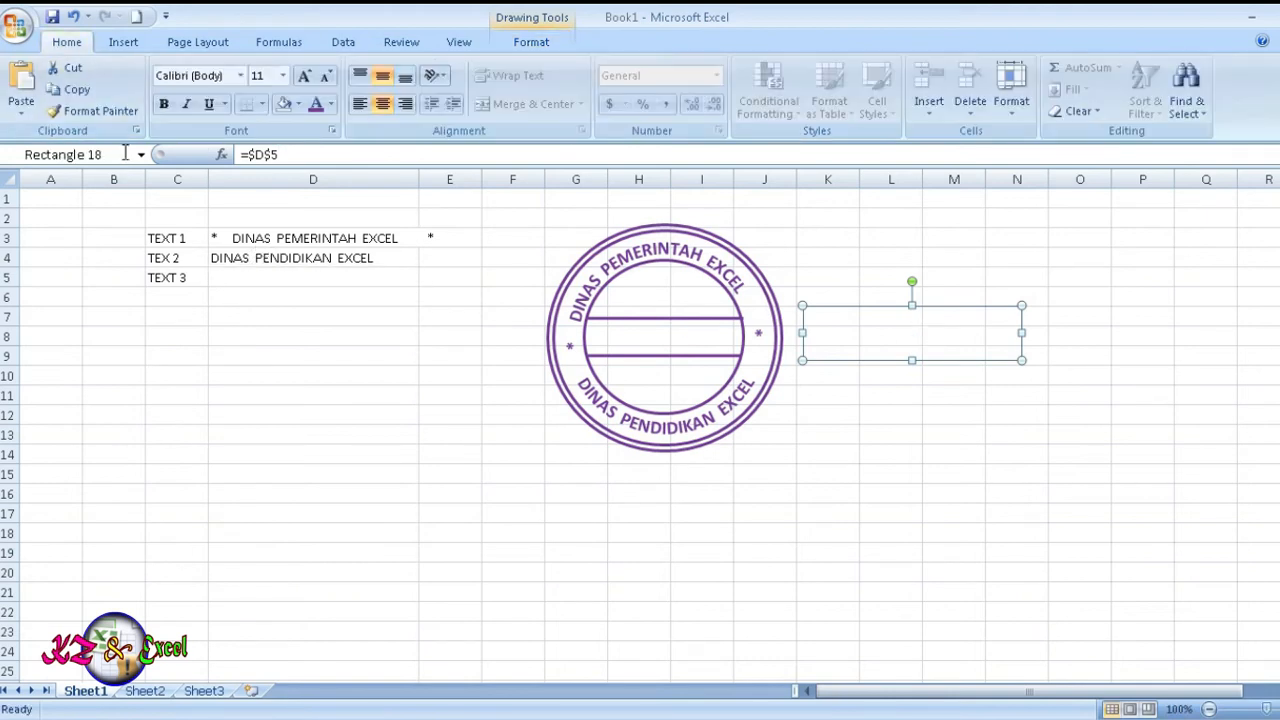
pyautogui.click(283, 75)
pyautogui.click(260, 198)
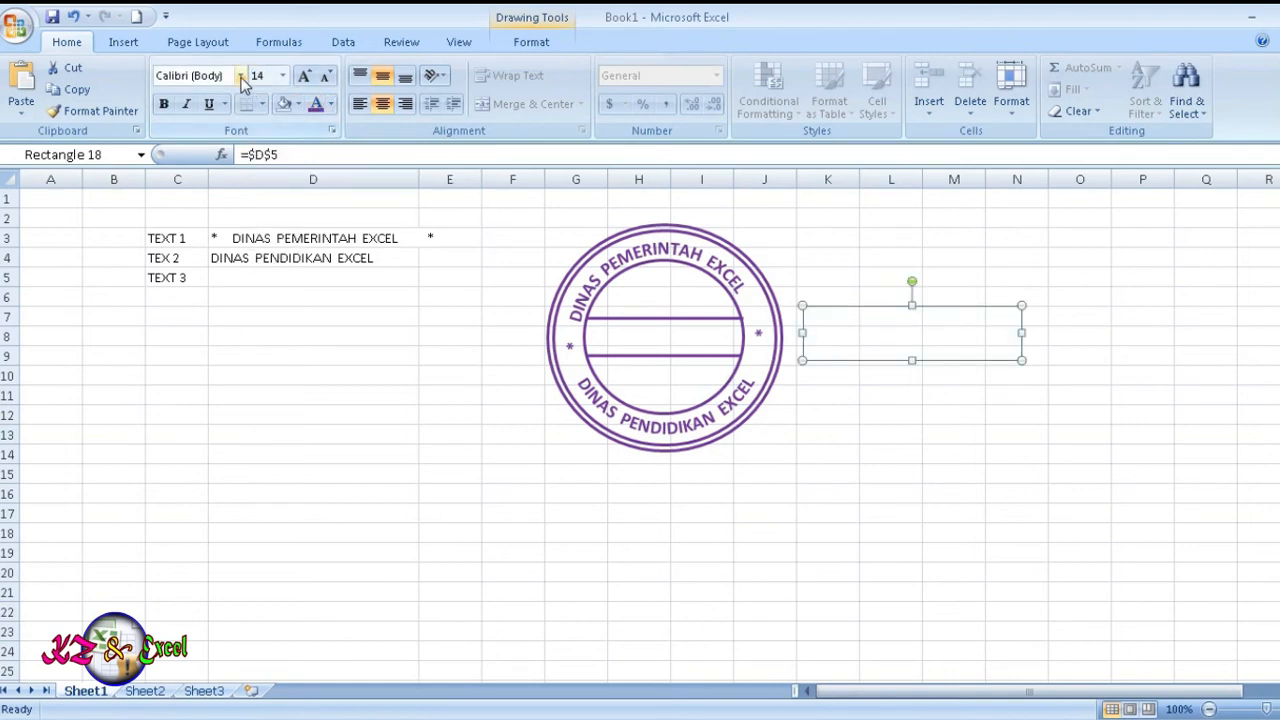
pyautogui.click(163, 104)
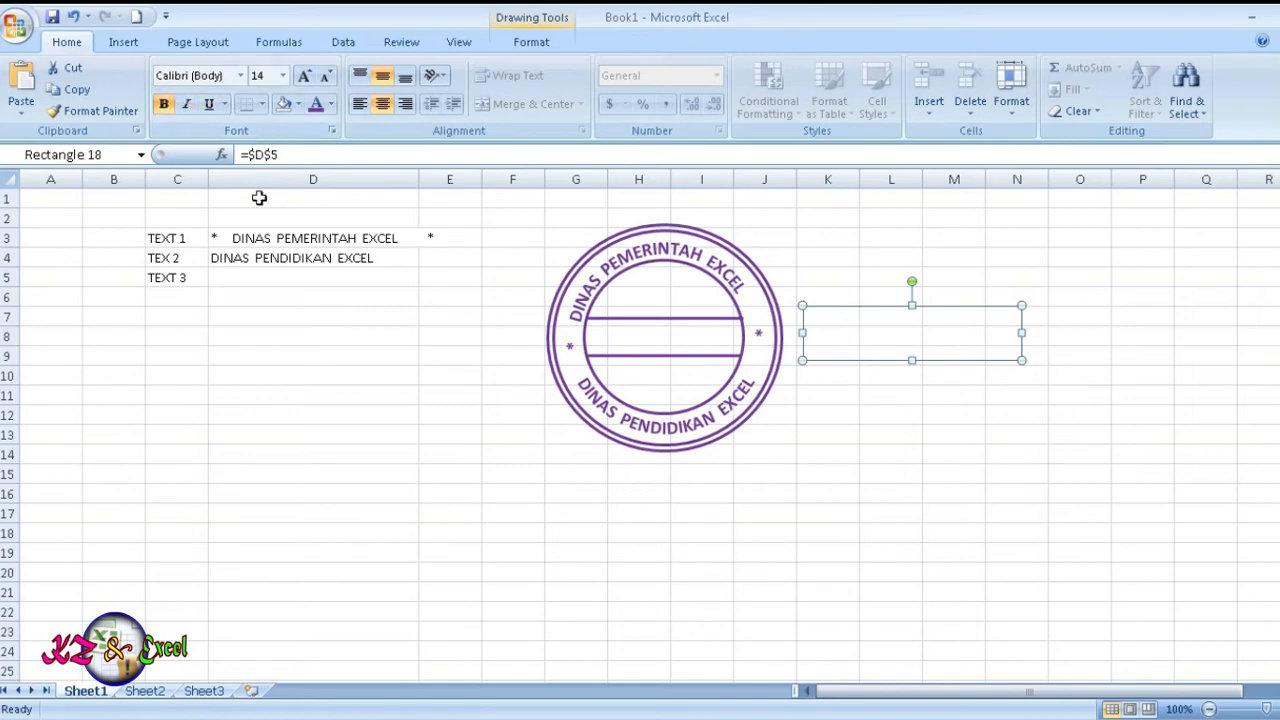
# Enter the text SMP N EXCEL in cell D5 beside the third text label
pyautogui.click(330, 280)
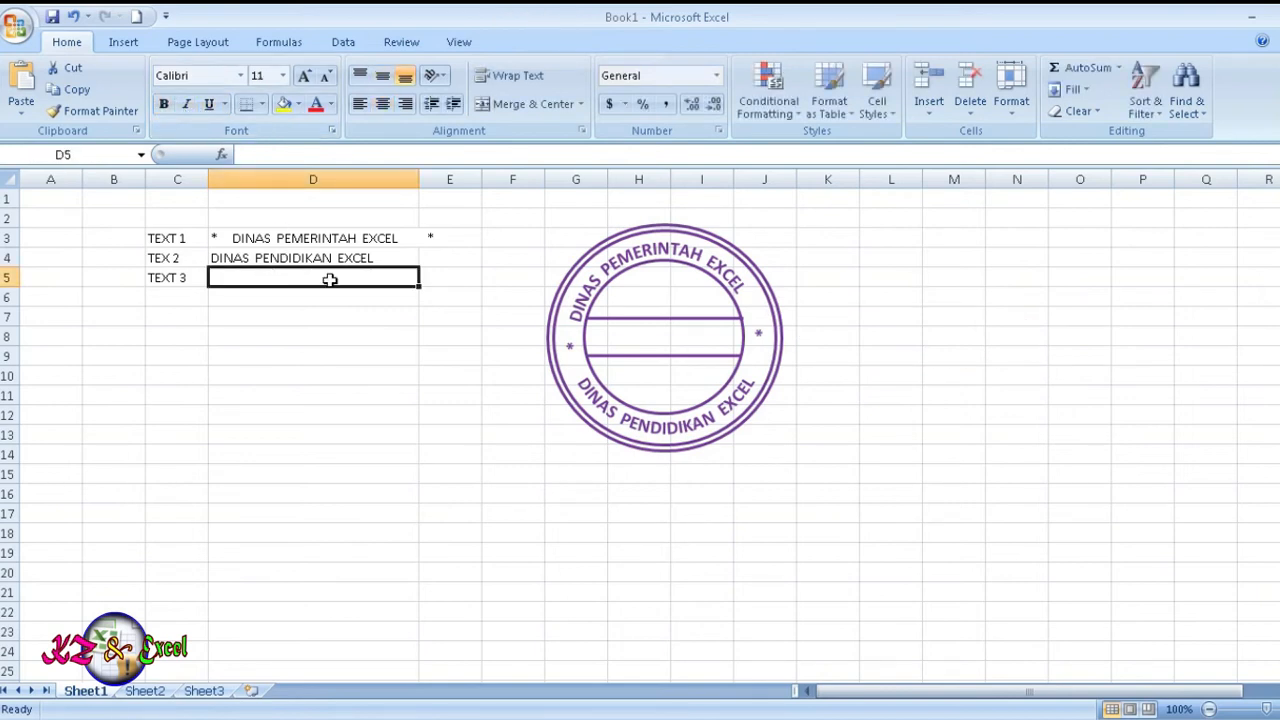
pyautogui.write('SMP N EXCEL')
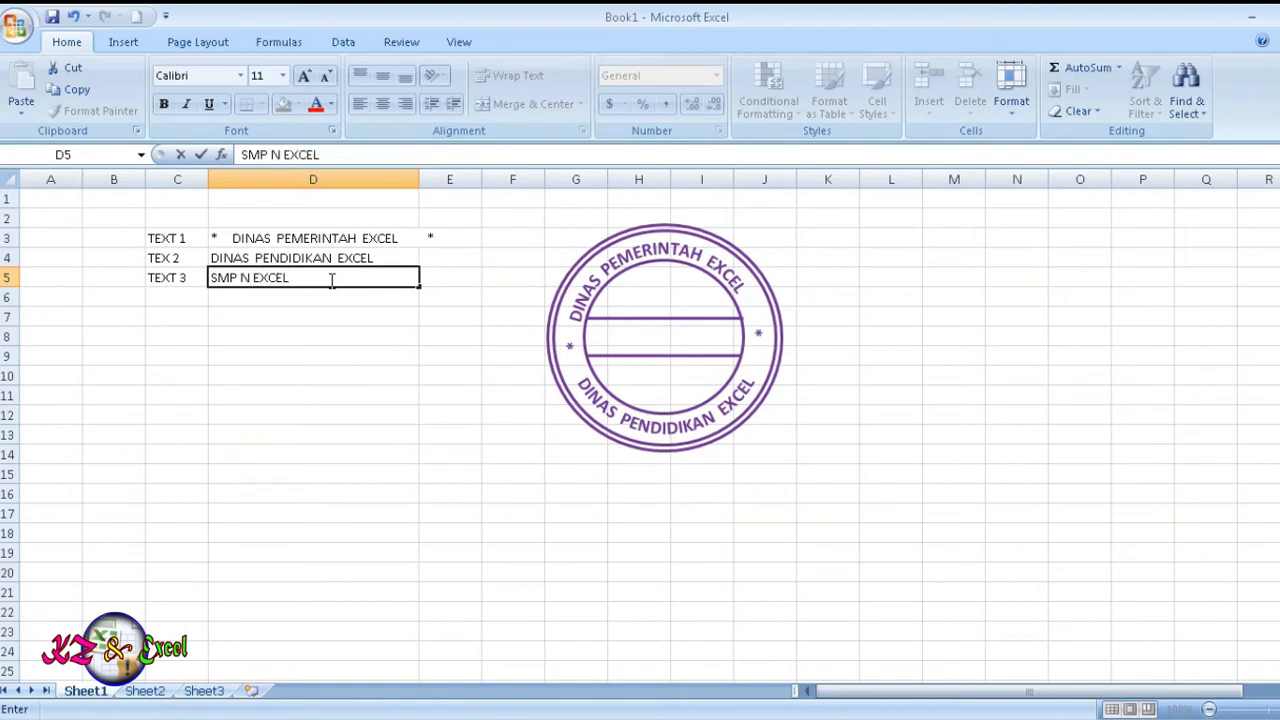
pyautogui.press('Return')
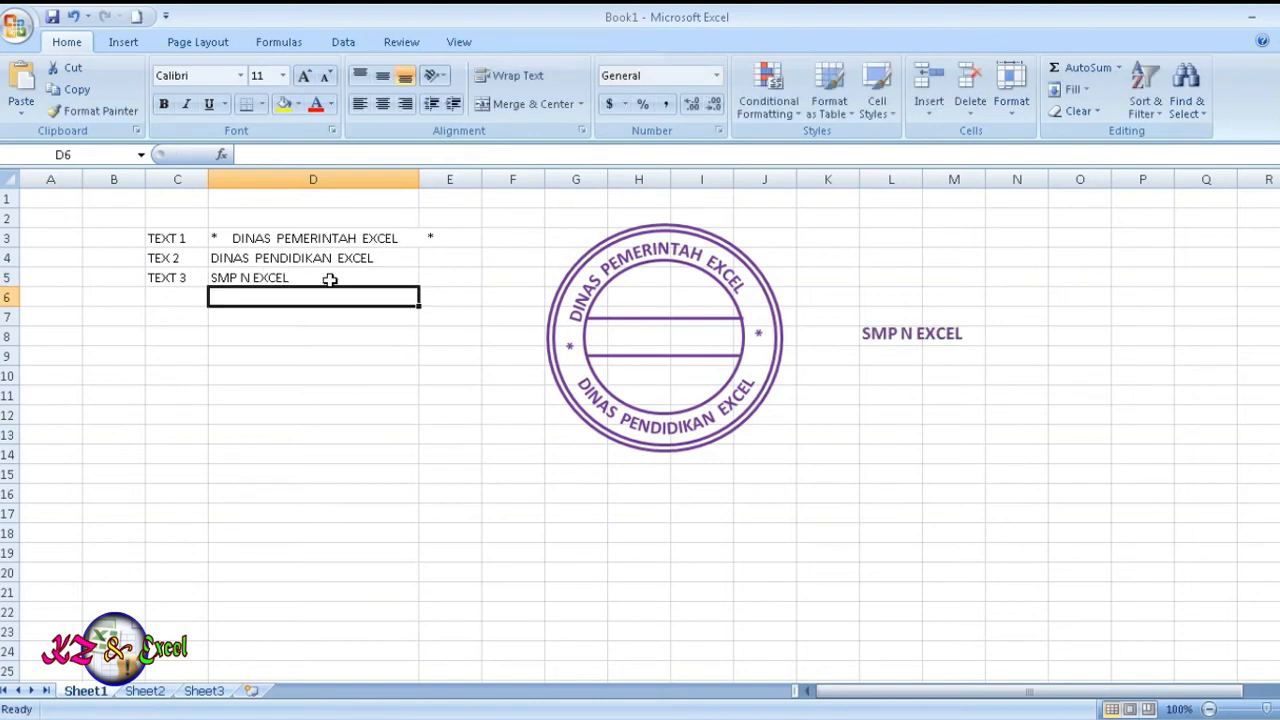
# Move the SMP N EXCEL rectangle between the stamp's two dividing lines and set its font size to 16 pt
pyautogui.moveTo(945, 333); pyautogui.dragTo(780, 340)
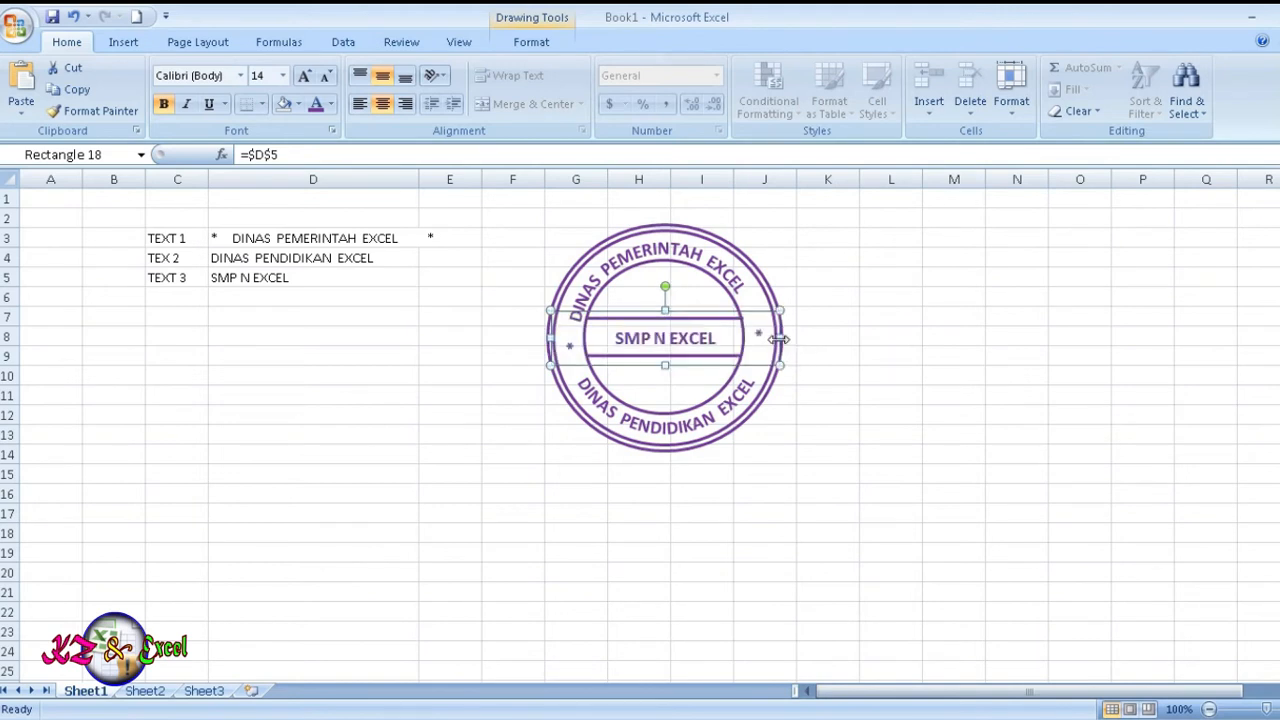
pyautogui.click(282, 76)
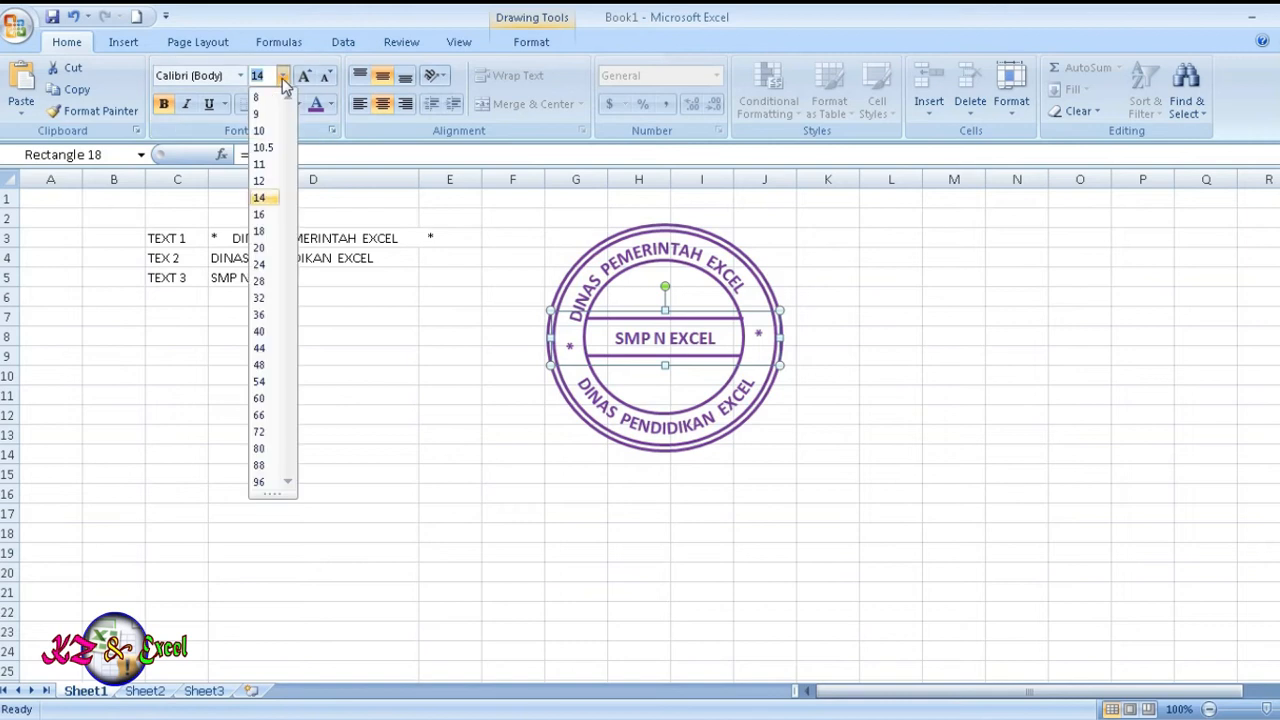
pyautogui.click(260, 214)
pyautogui.click(953, 375)
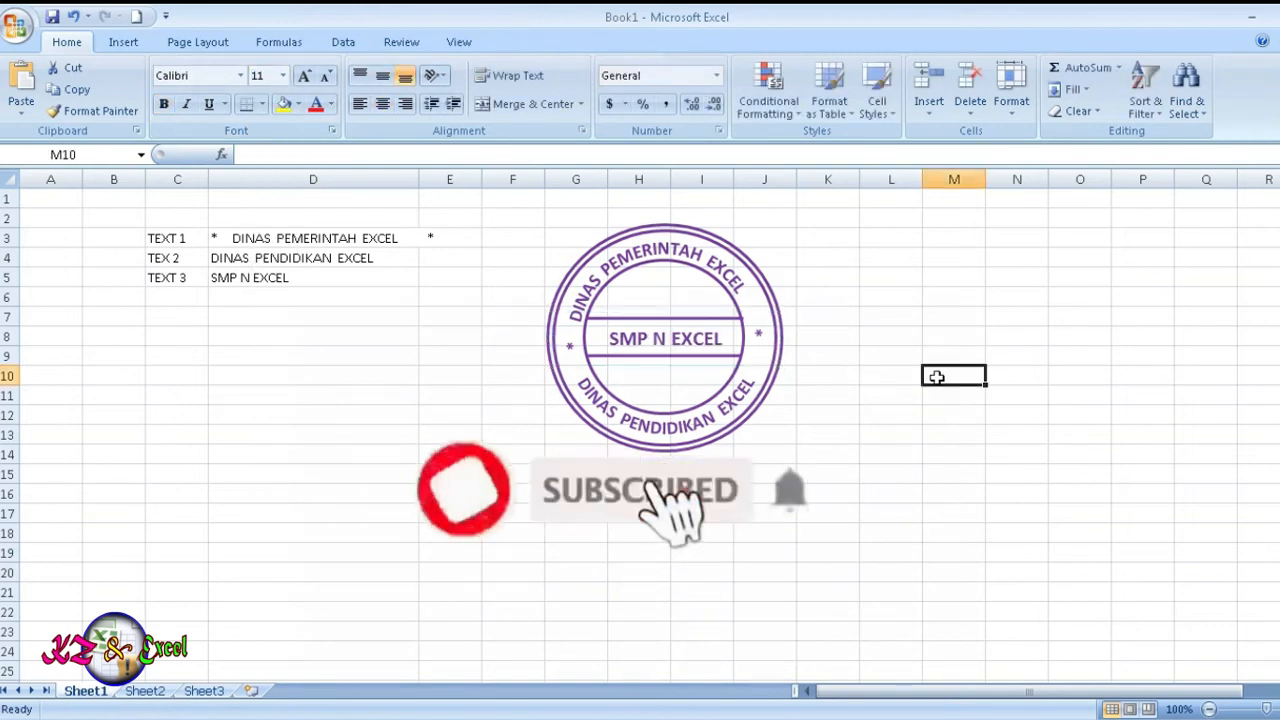
pyautogui.click(845, 494)
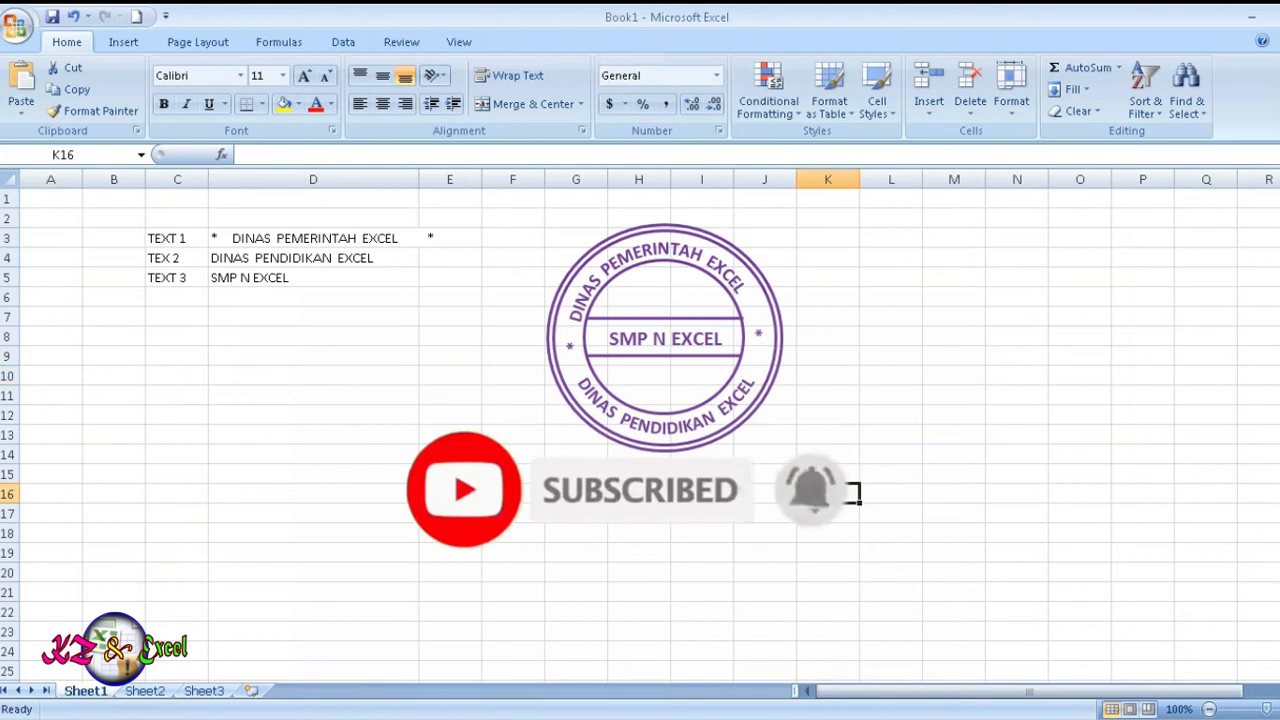
# Change the wording between the asterisks in cell D3 to DINAS PEMERINTAH KZ & EXCEL
pyautogui.click(237, 240)
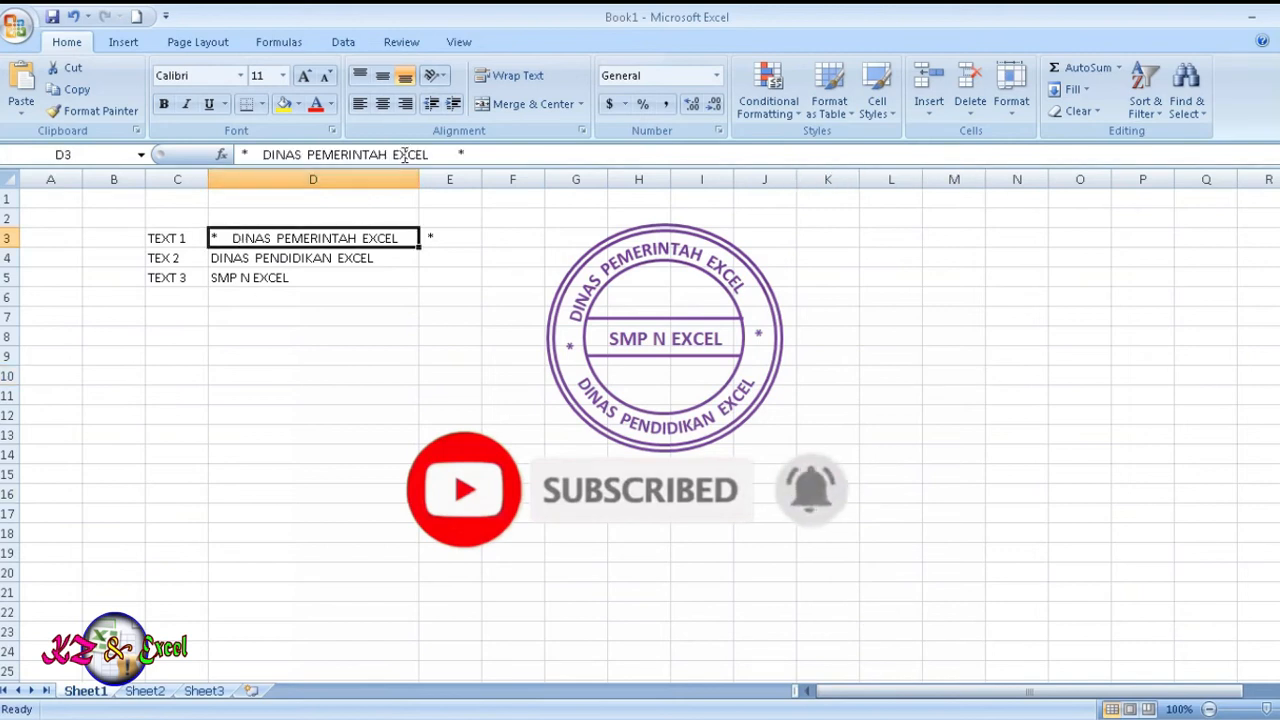
pyautogui.click(440, 154)
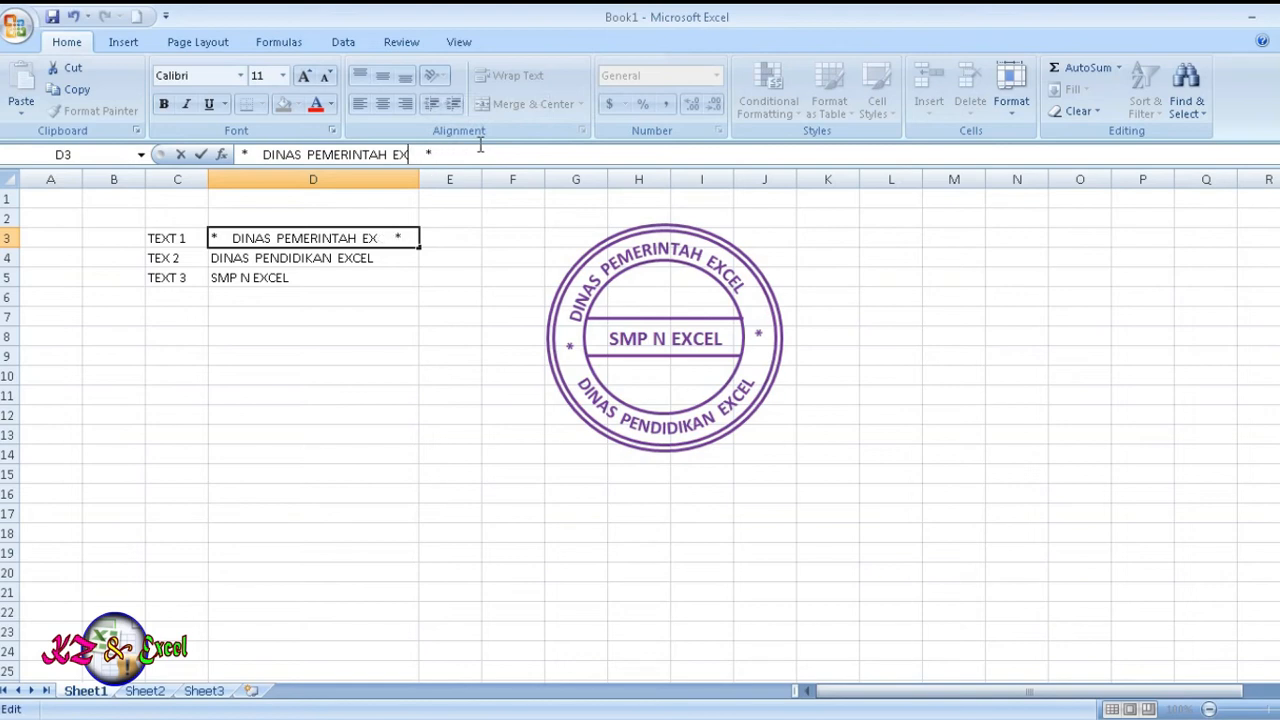
pyautogui.press('BackSpace')
pyautogui.press('BackSpace')
pyautogui.write('KZ & EXCEL')
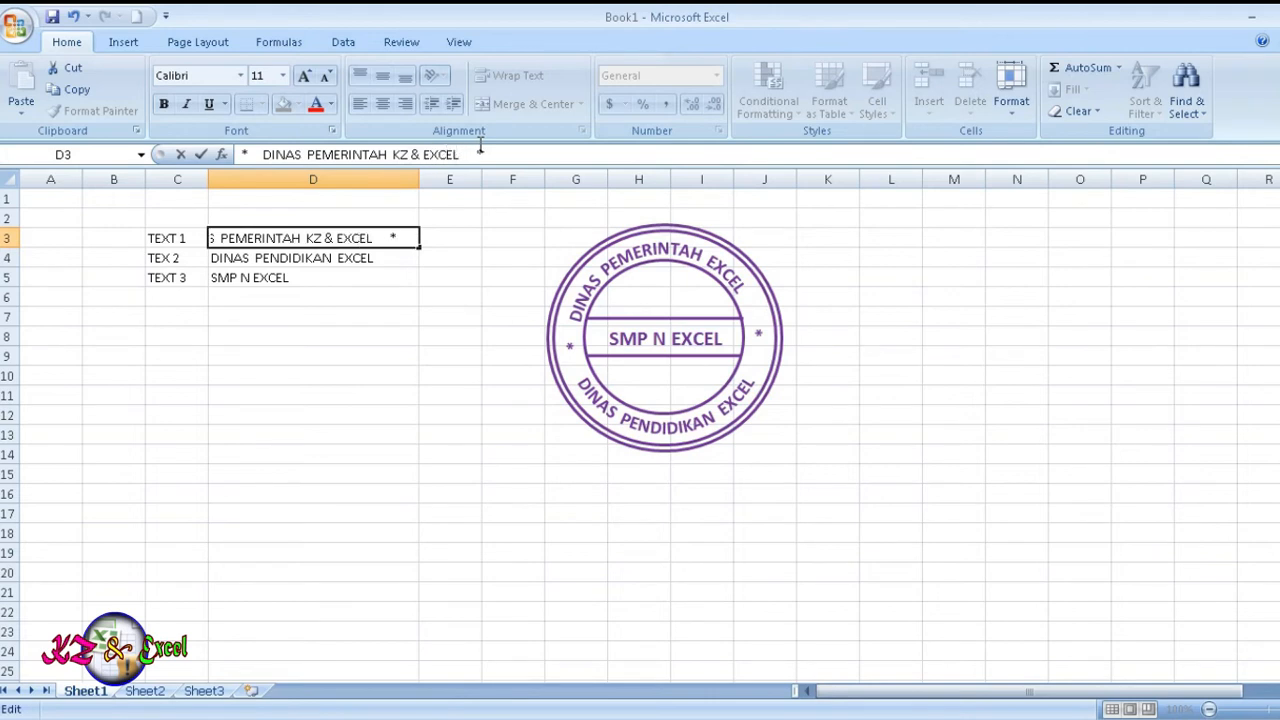
pyautogui.press('Return')
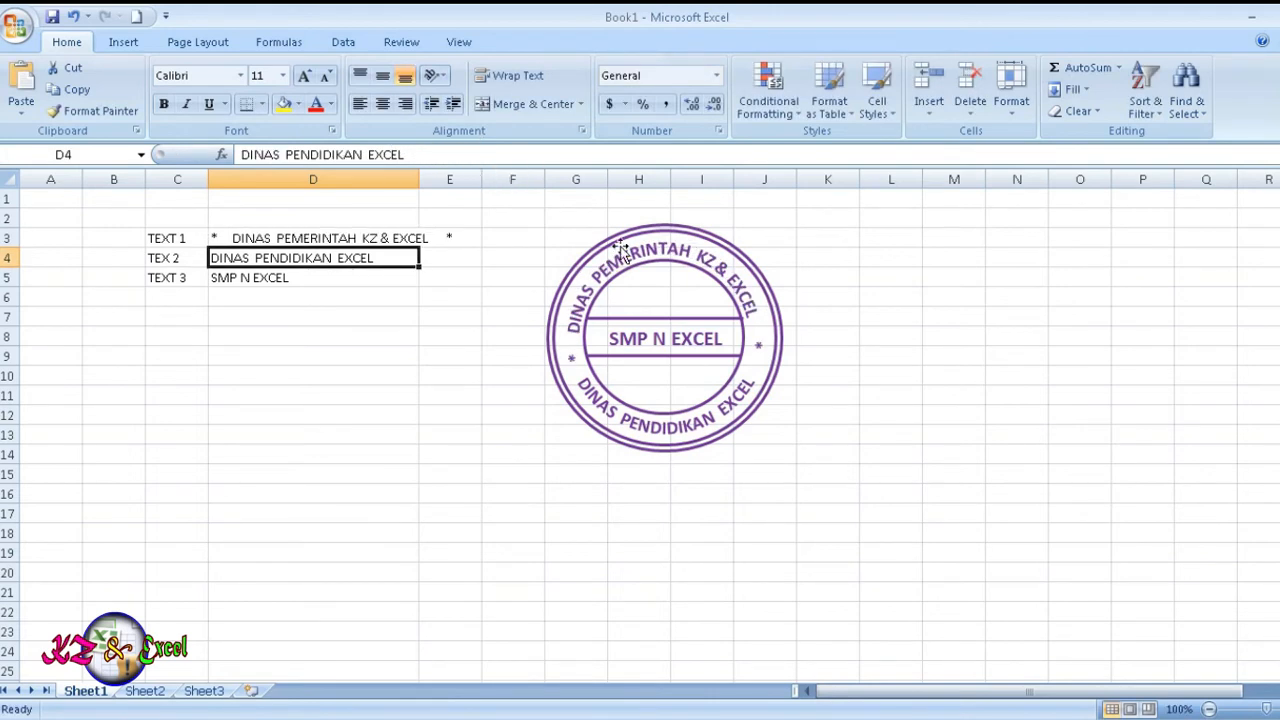
# Shorten the gap between the first asterisk and DINAS in cell D3
pyautogui.click(233, 238)
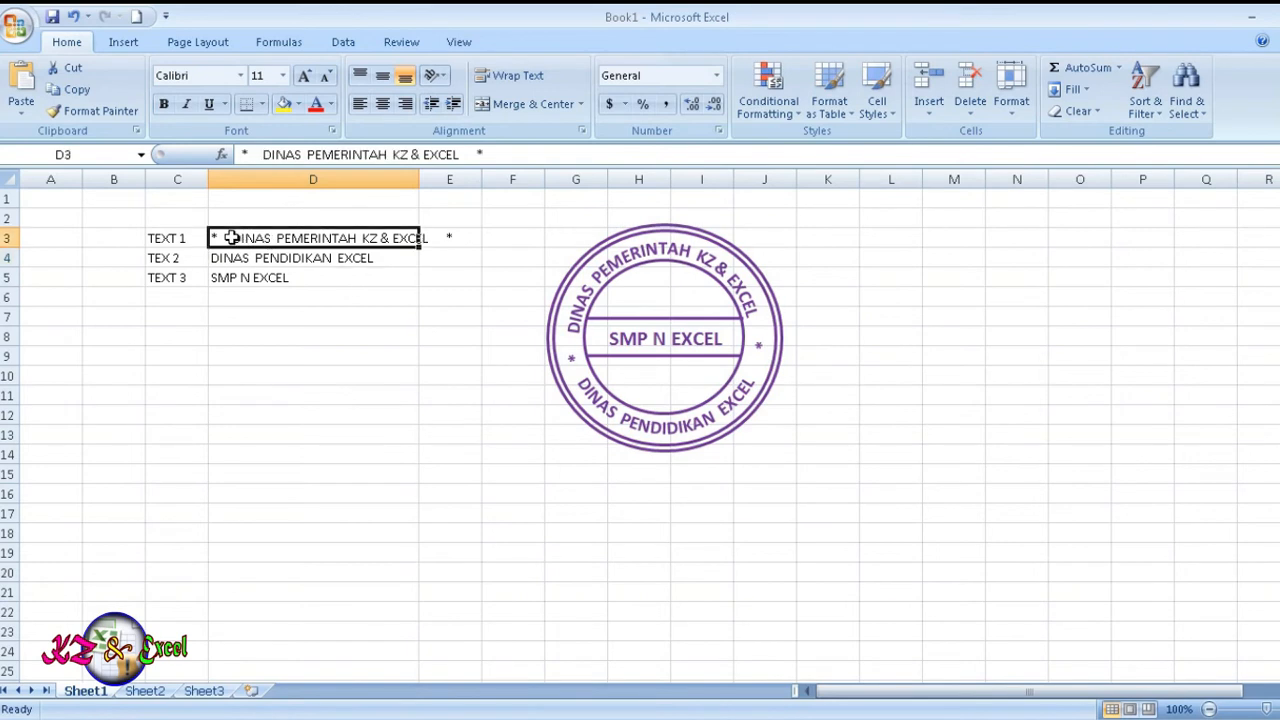
pyautogui.doubleClick(232, 238)
pyautogui.press('BackSpace')
pyautogui.press('BackSpace')
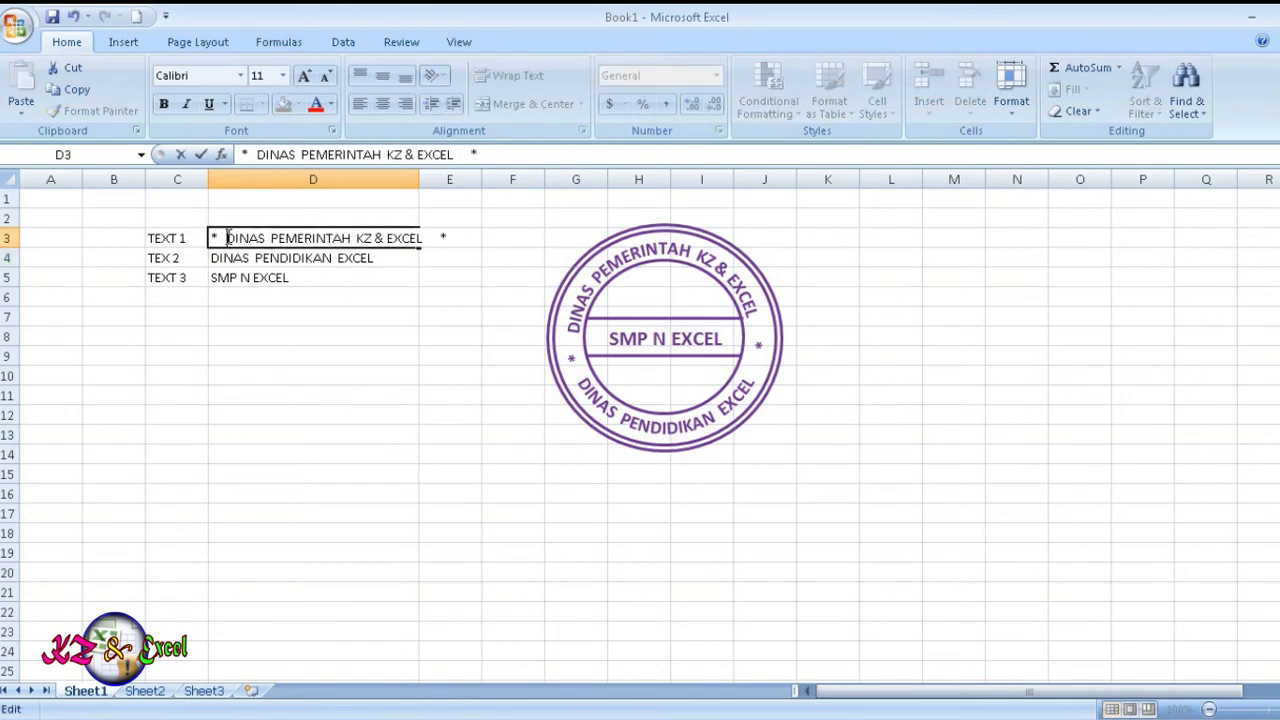
pyautogui.press('Return')
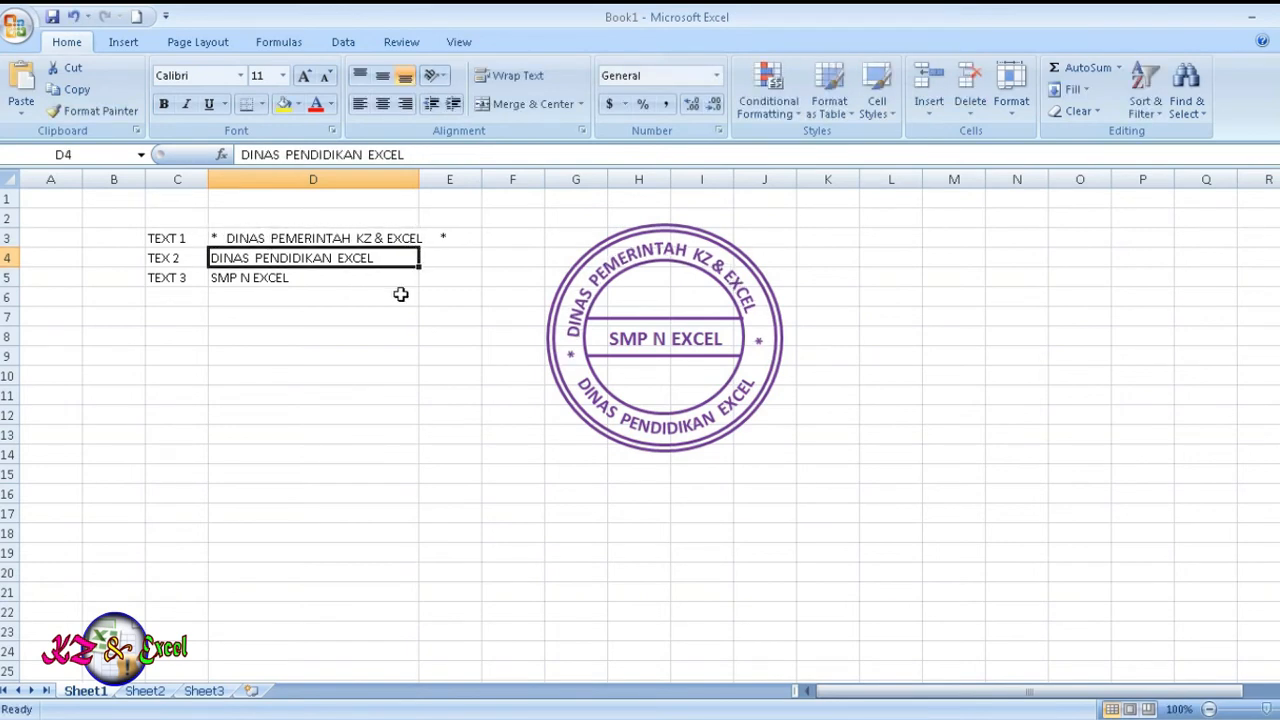
# Restore the wider gap between the first asterisk and DINAS in cell D3
pyautogui.click(433, 236)
pyautogui.click(229, 237)
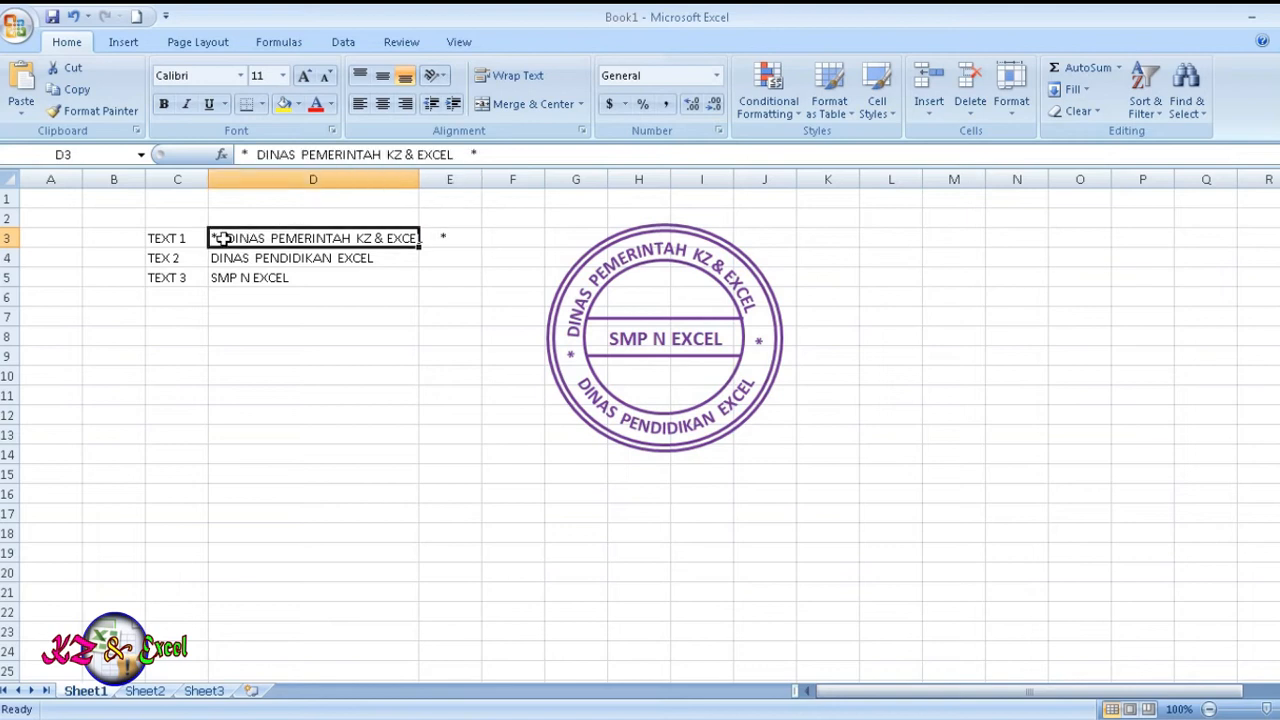
pyautogui.doubleClick(235, 238)
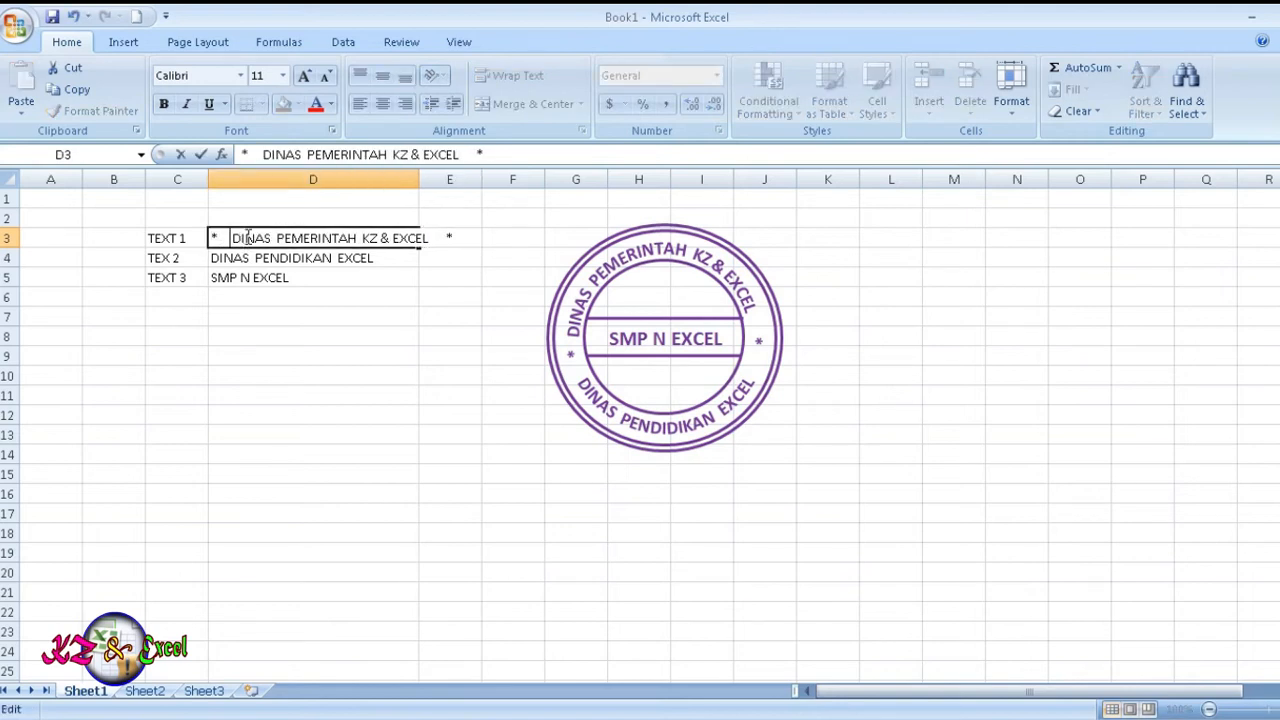
pyautogui.click(314, 252)
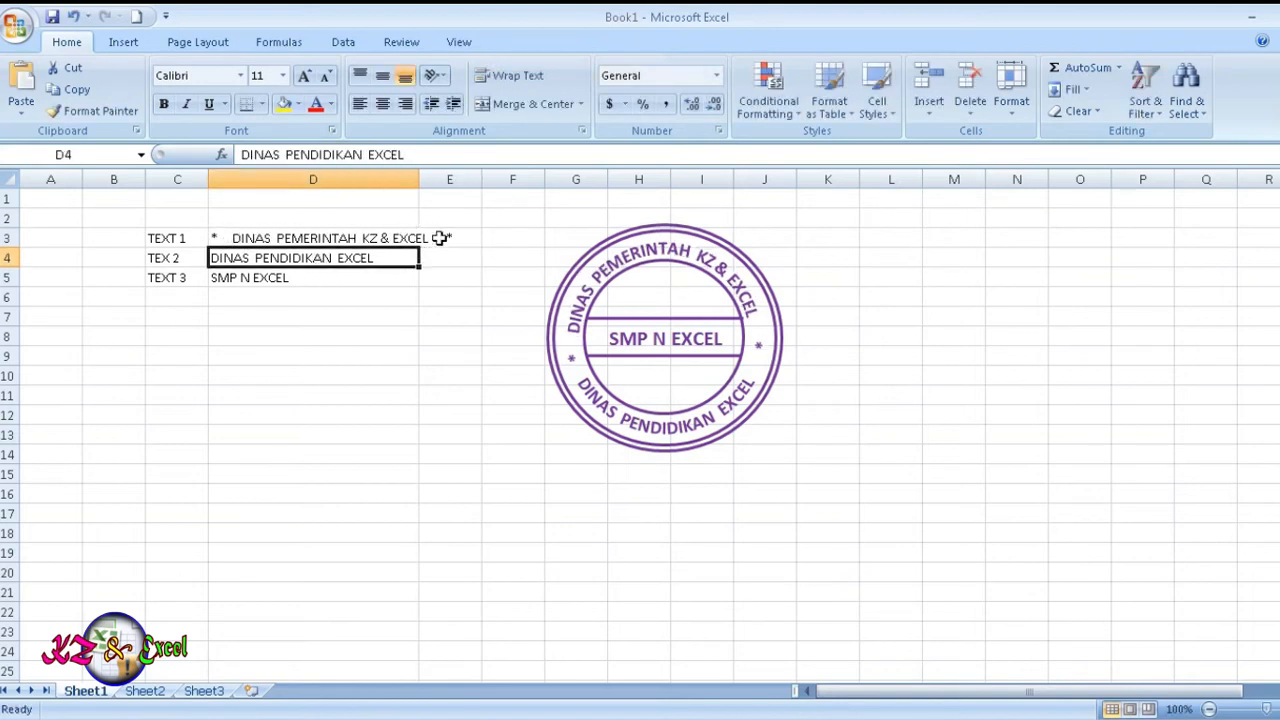
# Remove one space before the closing asterisk of the text in cell D3
pyautogui.click(440, 238)
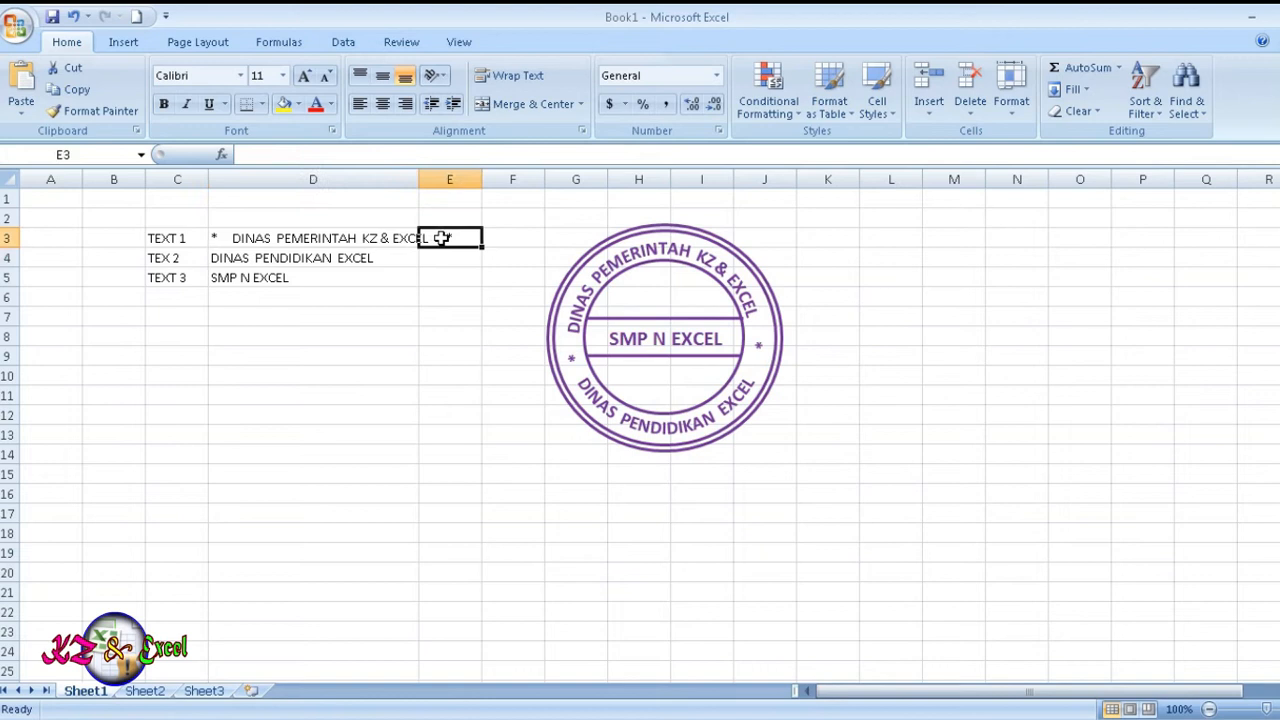
pyautogui.click(278, 237)
pyautogui.doubleClick(406, 237)
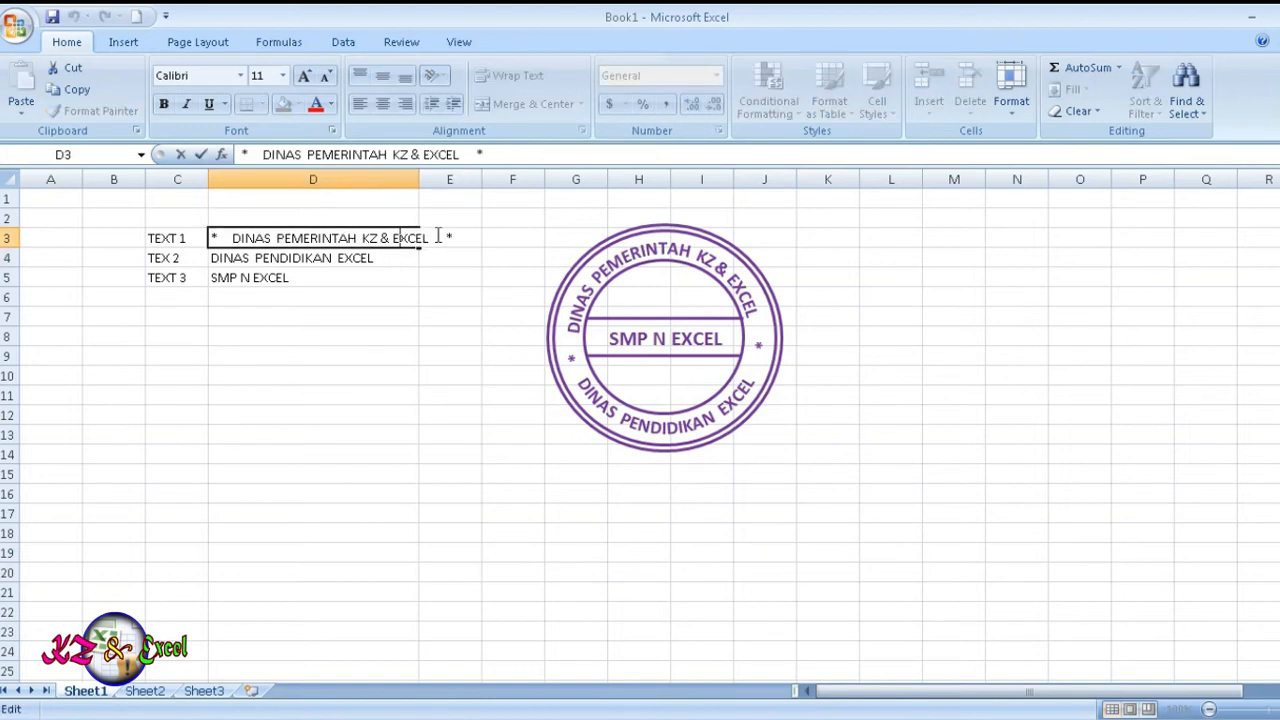
pyautogui.press('BackSpace')
pyautogui.press('Return')
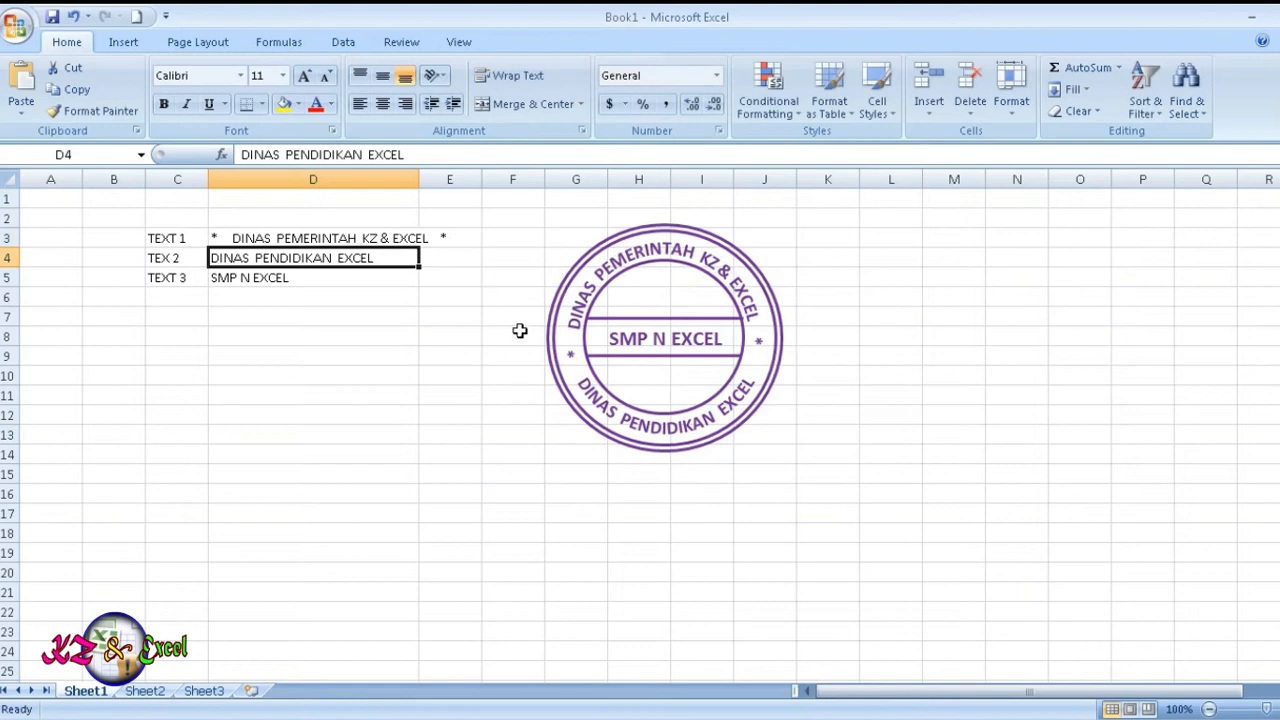
# Add a leading space before the first asterisk in cell D3
pyautogui.click(215, 235)
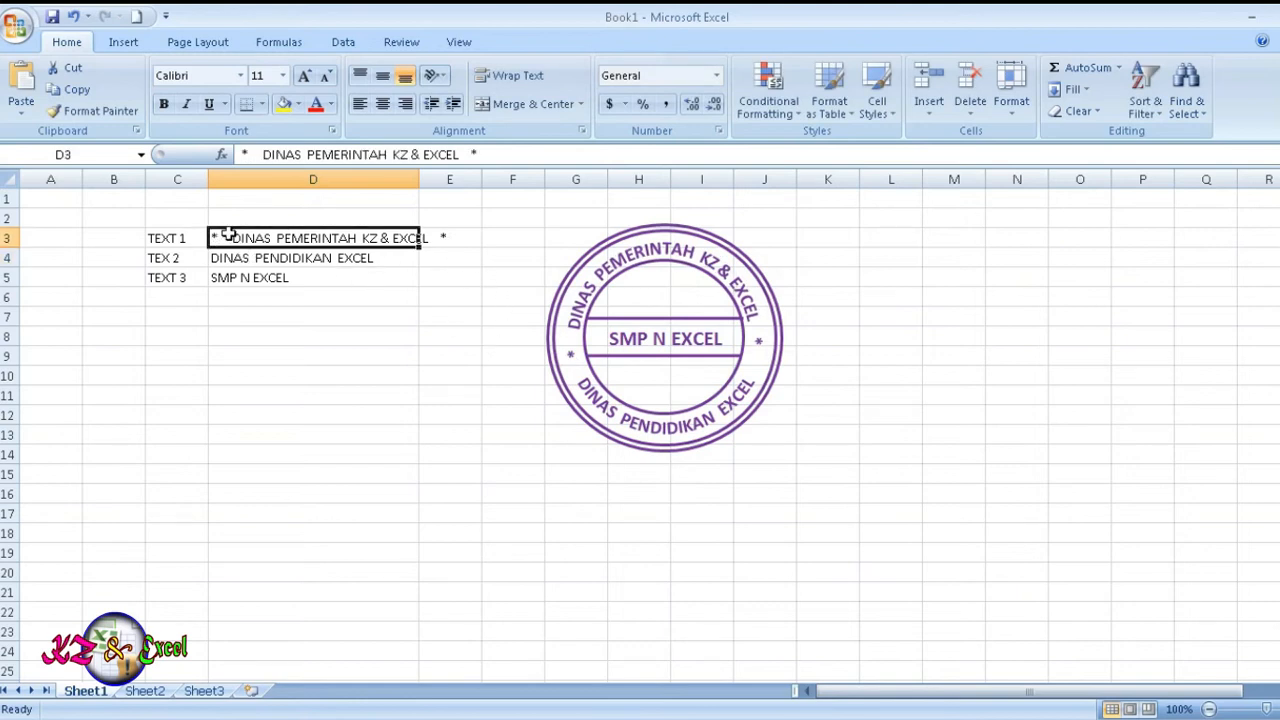
pyautogui.doubleClick(228, 237)
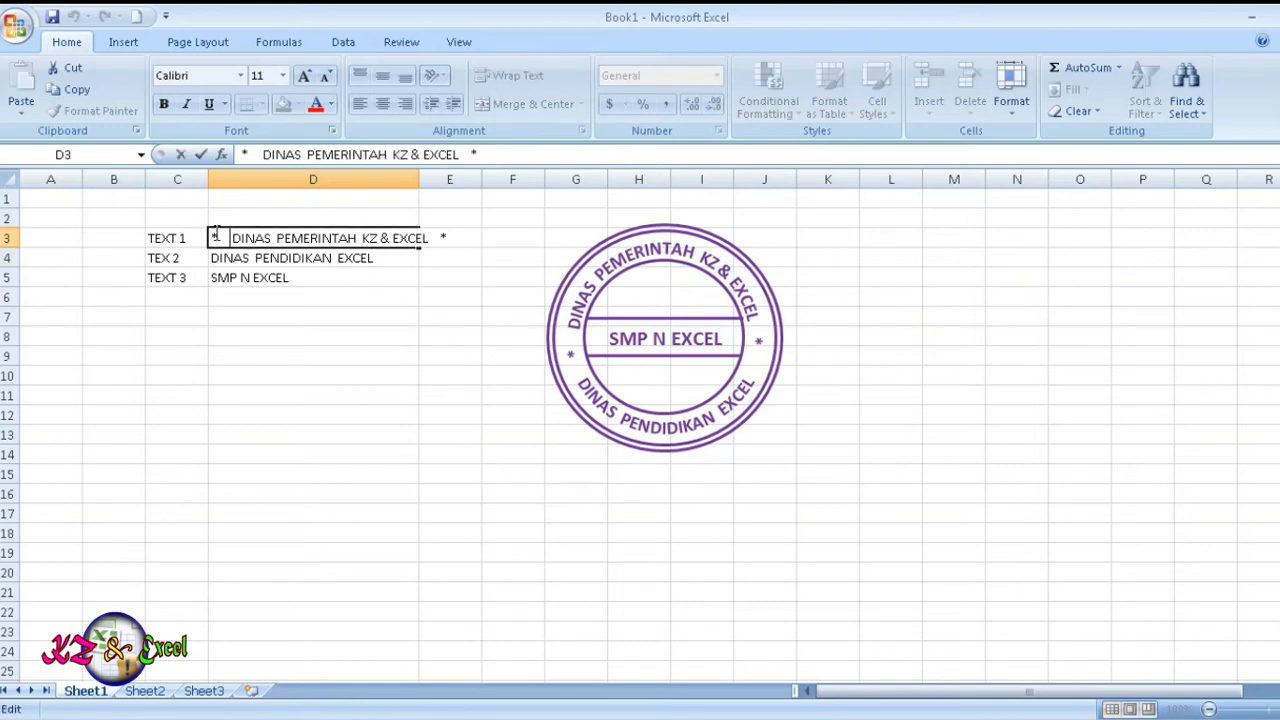
pyautogui.click(665, 383)
pyautogui.click(749, 471)
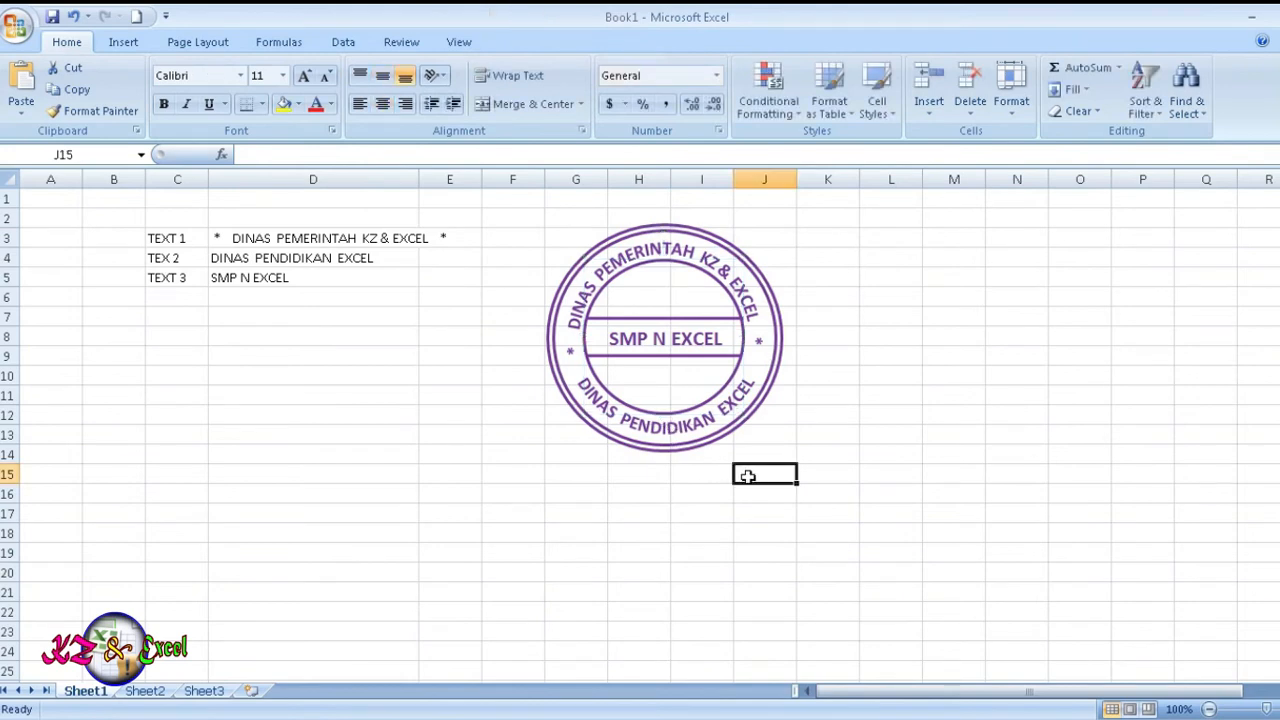
# Select the stamp's circles, dividing line, central rectangle and curved text shapes together and group them into one object
pyautogui.click(642, 413)
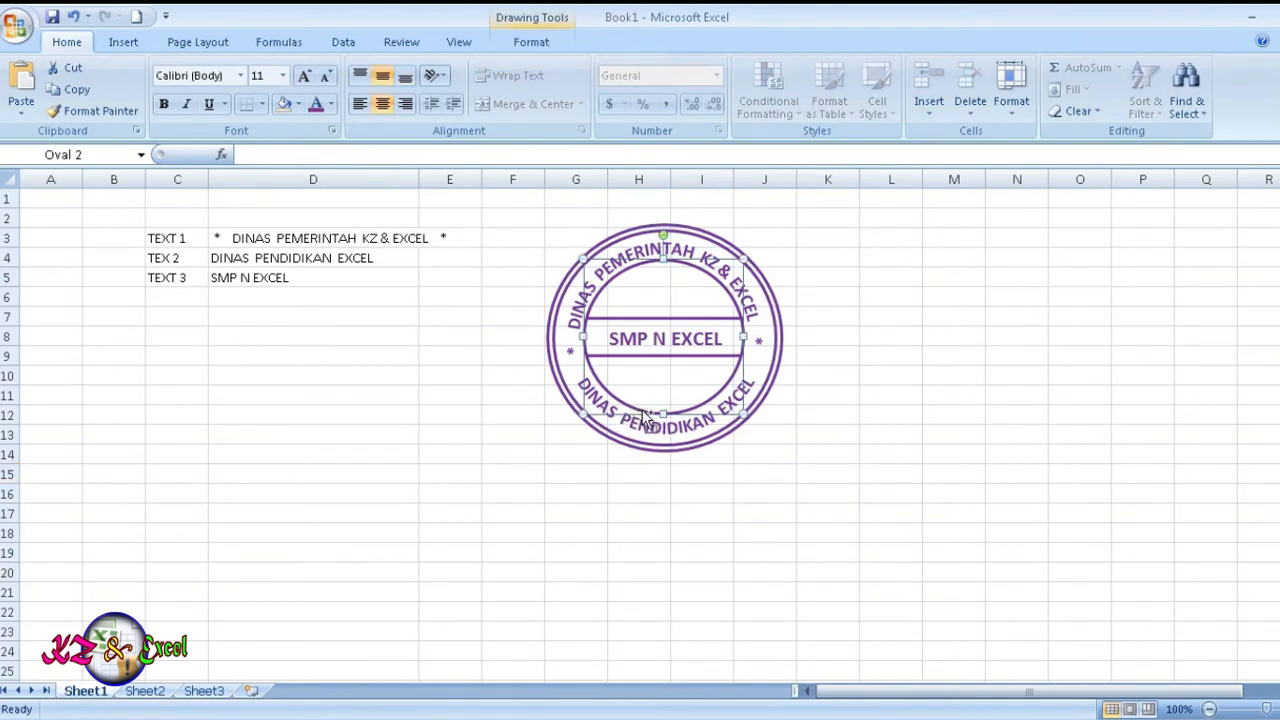
pyautogui.keyDown('shift'); pyautogui.click(642, 355); pyautogui.keyUp('shift')
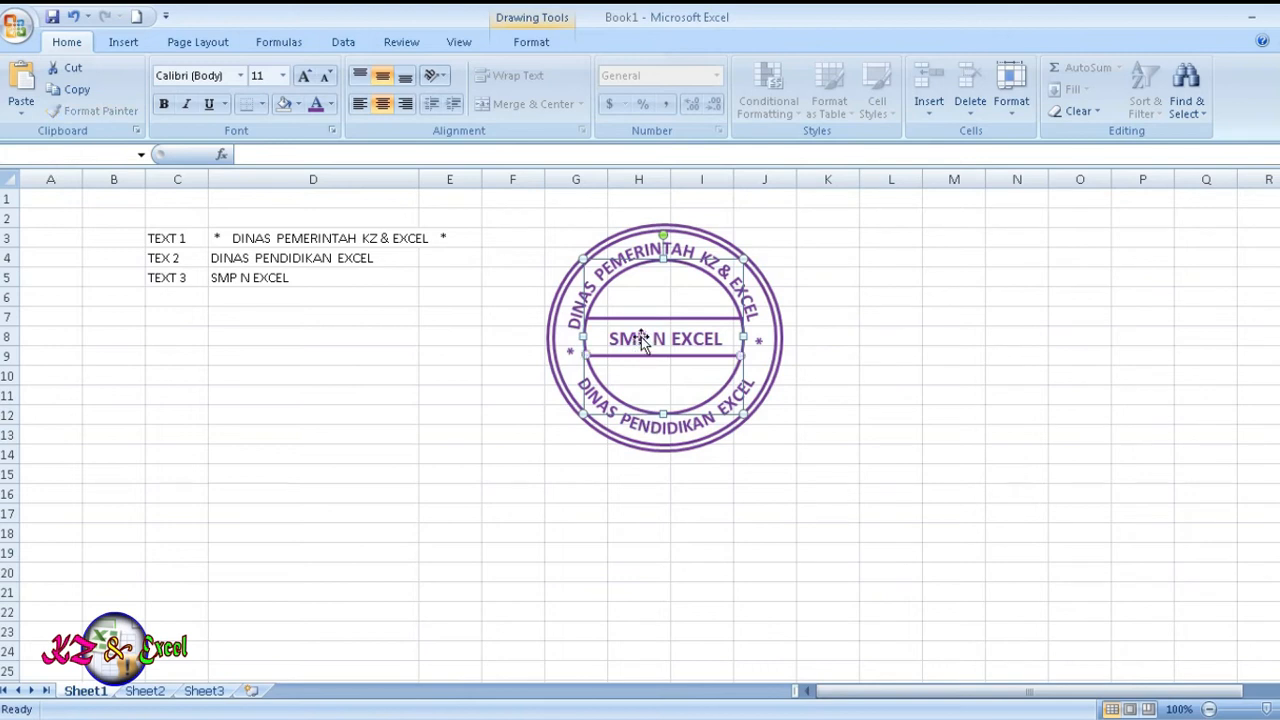
pyautogui.keyDown('shift'); pyautogui.click(642, 340); pyautogui.keyUp('shift')
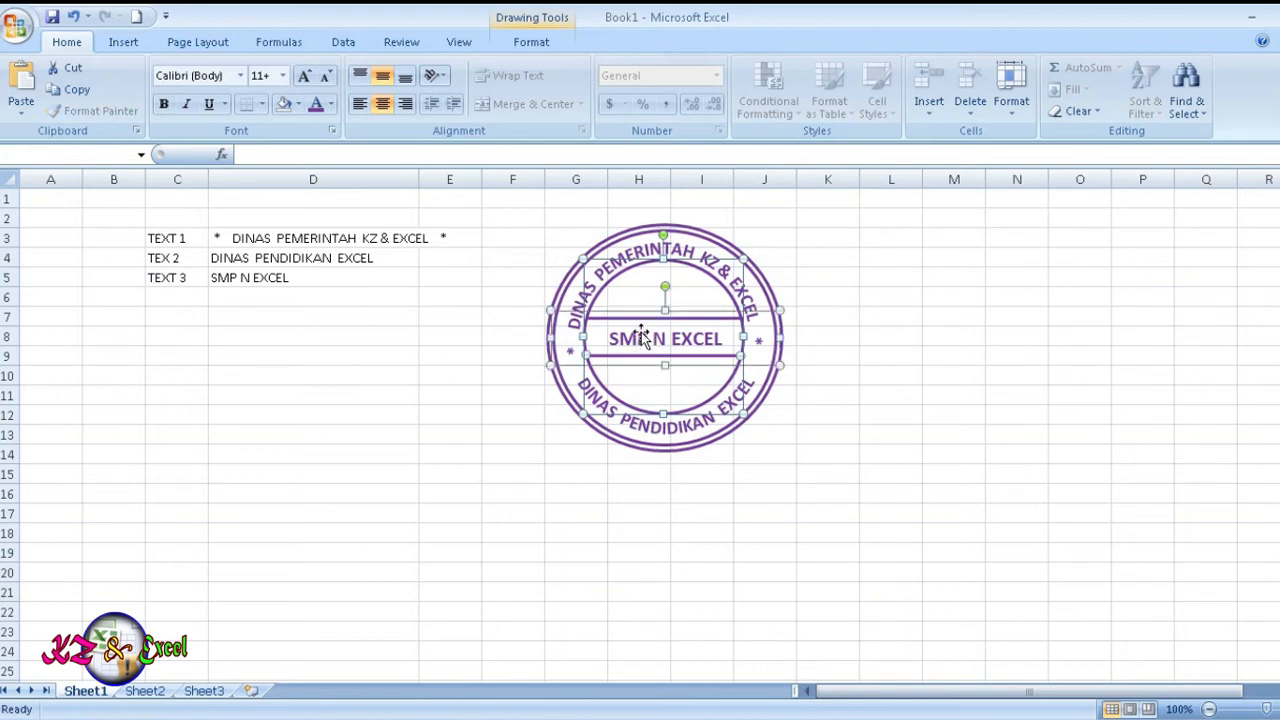
pyautogui.keyDown('shift'); pyautogui.click(575, 277); pyautogui.keyUp('shift')
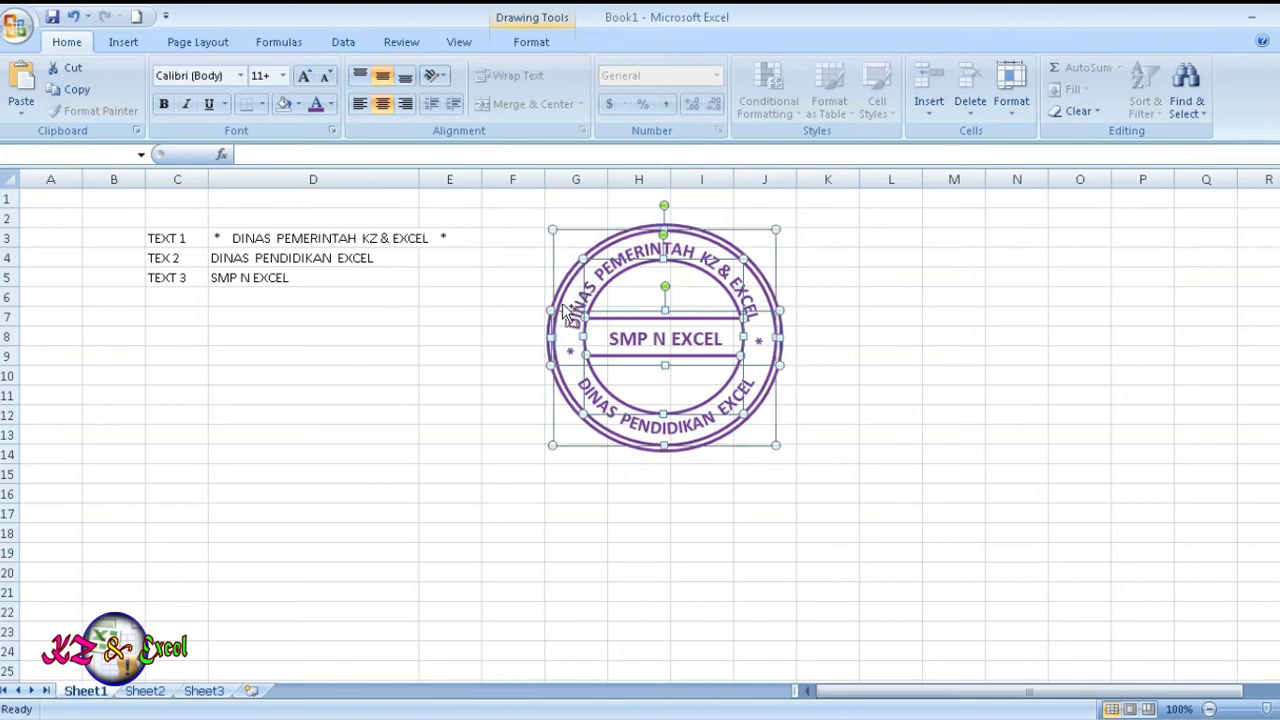
pyautogui.keyDown('shift'); pyautogui.click(572, 290); pyautogui.keyUp('shift')
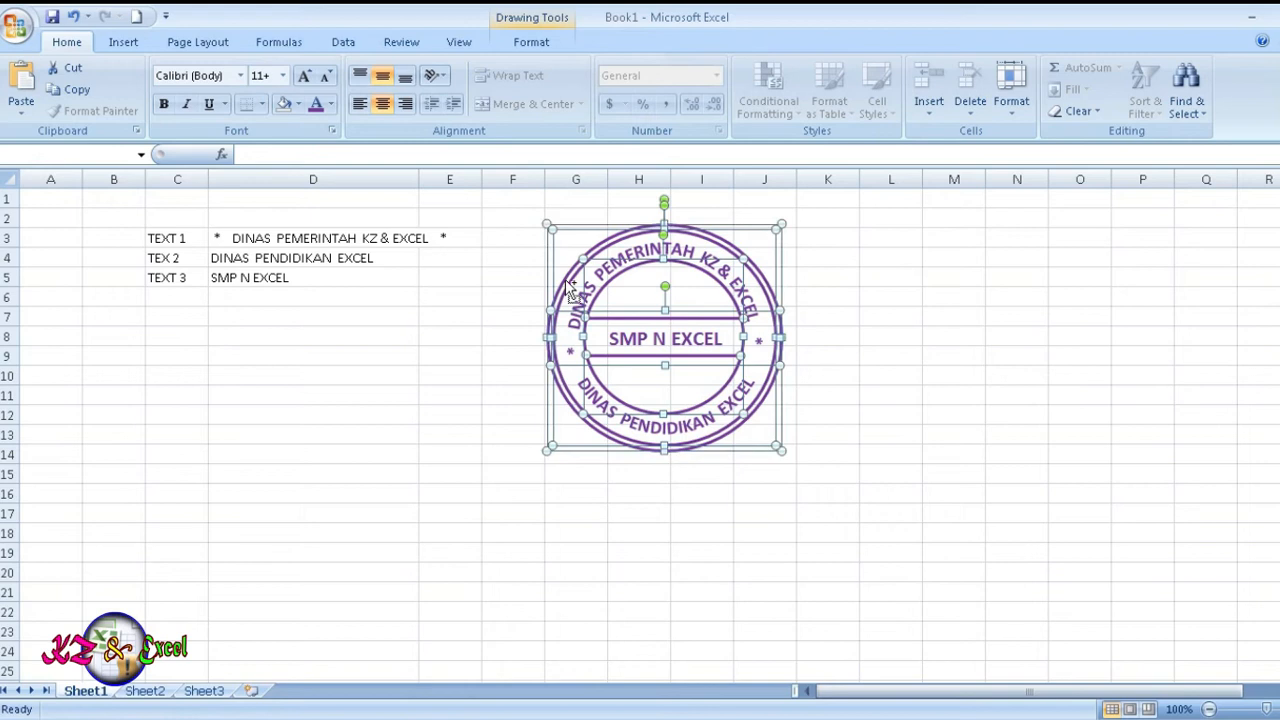
pyautogui.keyDown('shift'); pyautogui.click(695, 428); pyautogui.keyUp('shift')
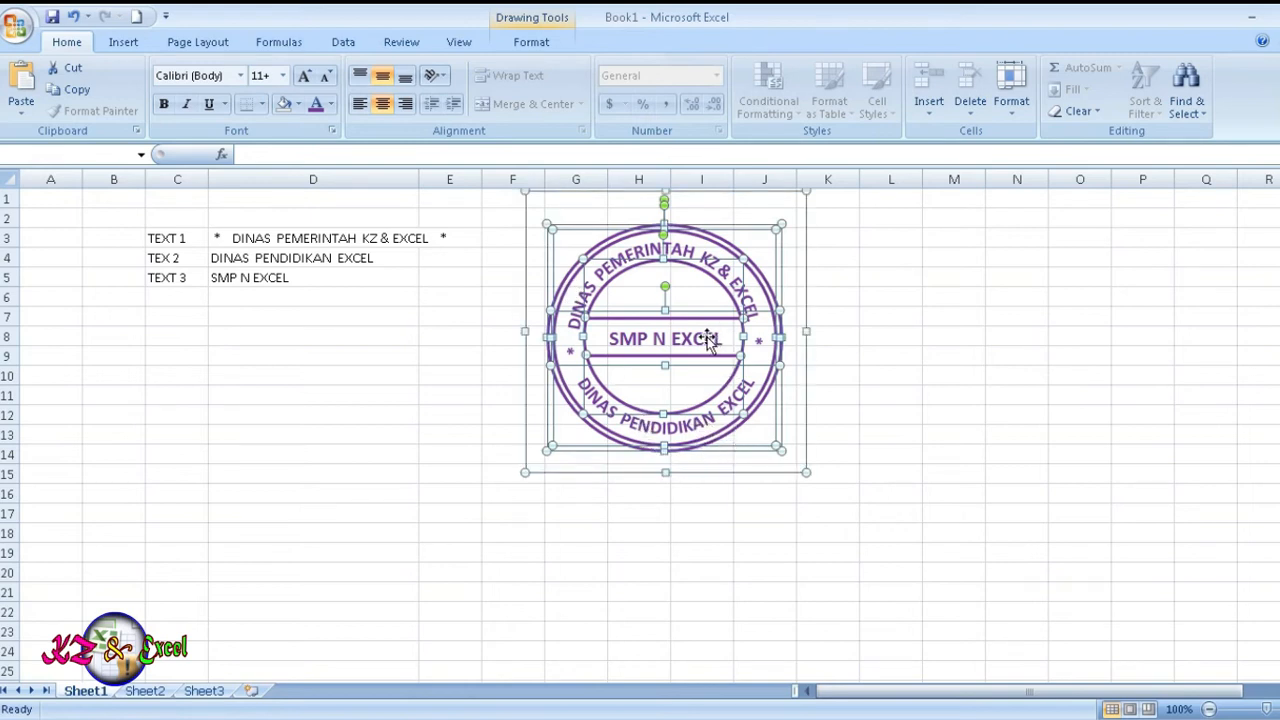
pyautogui.keyDown('shift'); pyautogui.click(722, 268); pyautogui.keyUp('shift')
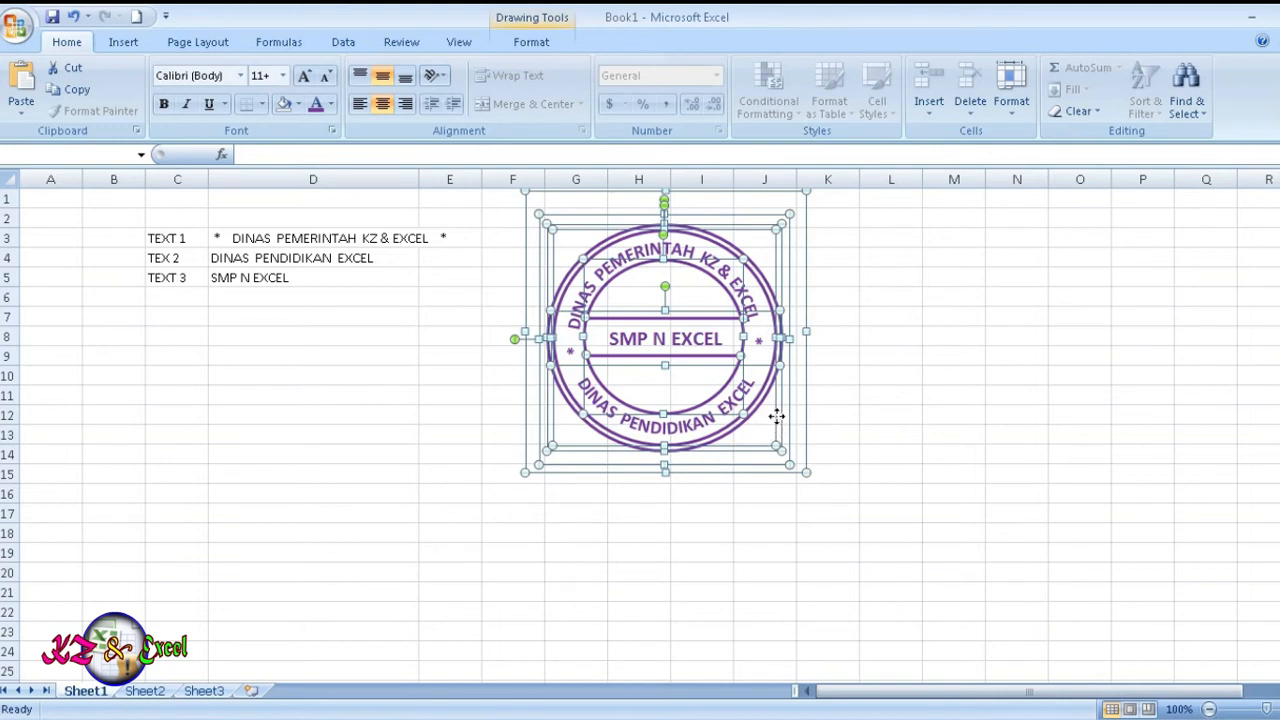
pyautogui.rightClick(777, 416)
pyautogui.moveTo(896, 500)
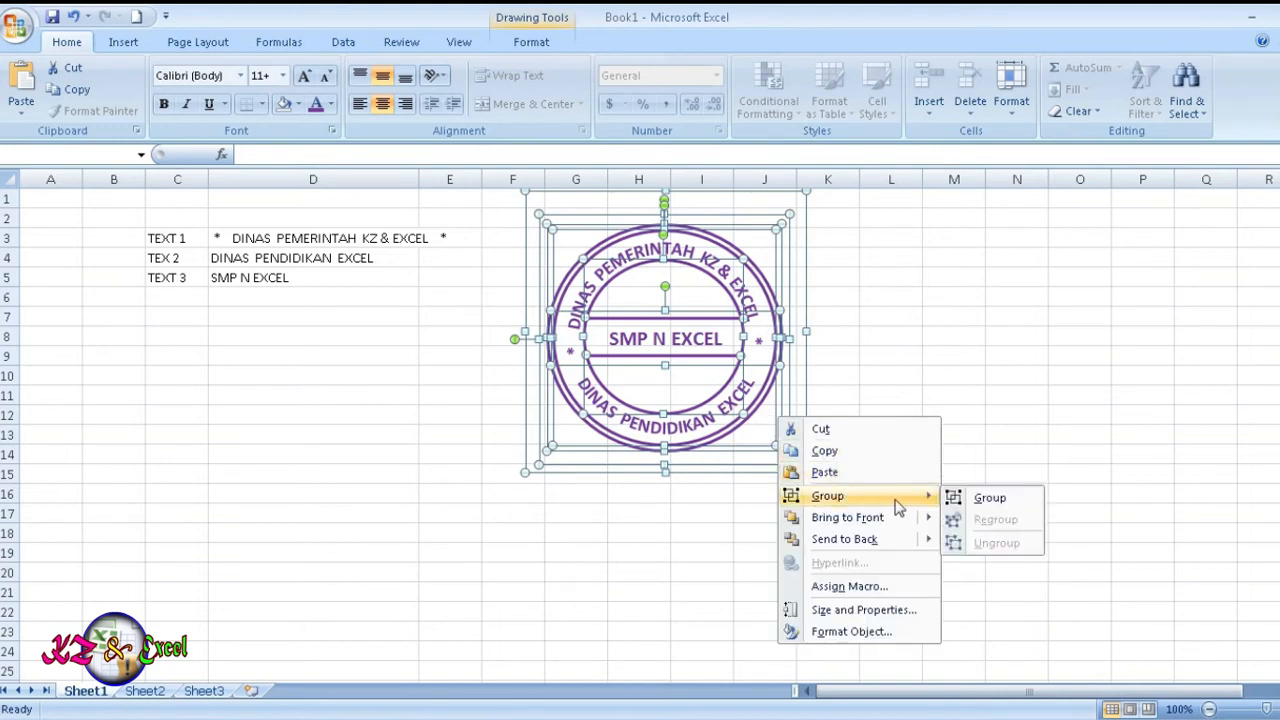
pyautogui.click(988, 500)
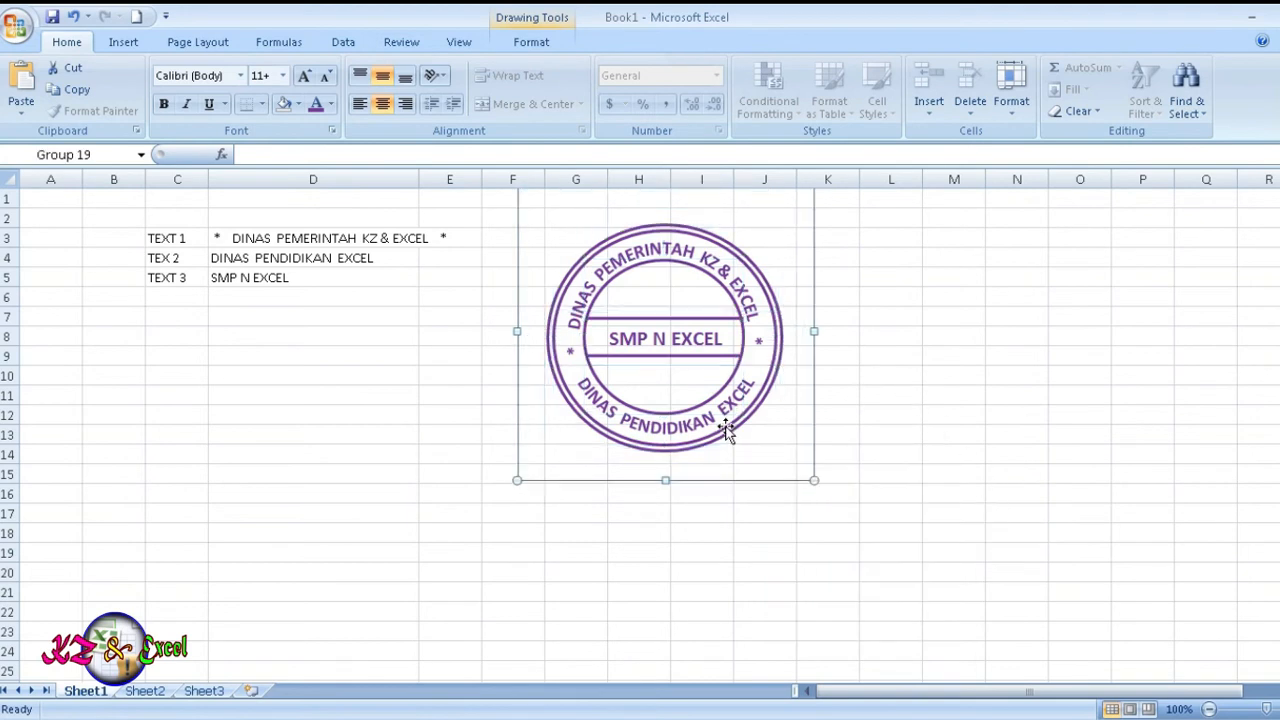
# Move the grouped stamp further from the text cells so that its frame spans about columns H to M
pyautogui.moveTo(726, 432); pyautogui.dragTo(786, 440)
pyautogui.click(1067, 397)
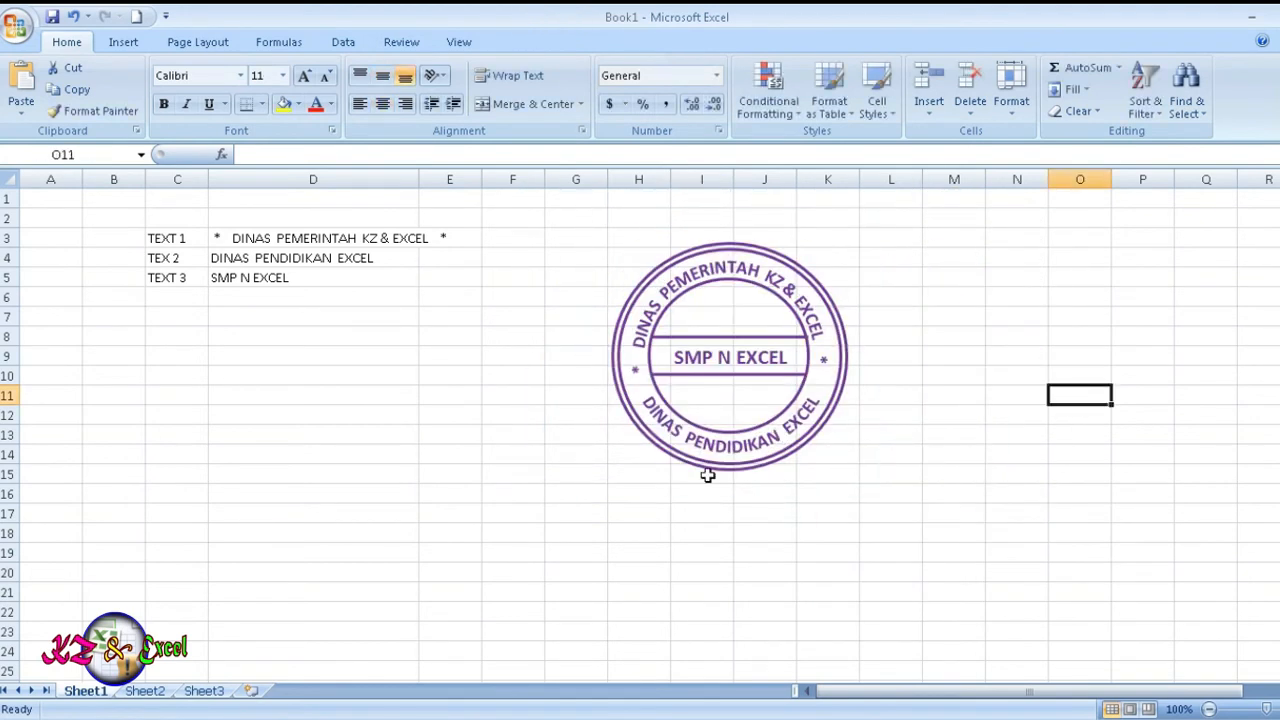
pyautogui.click(743, 462)
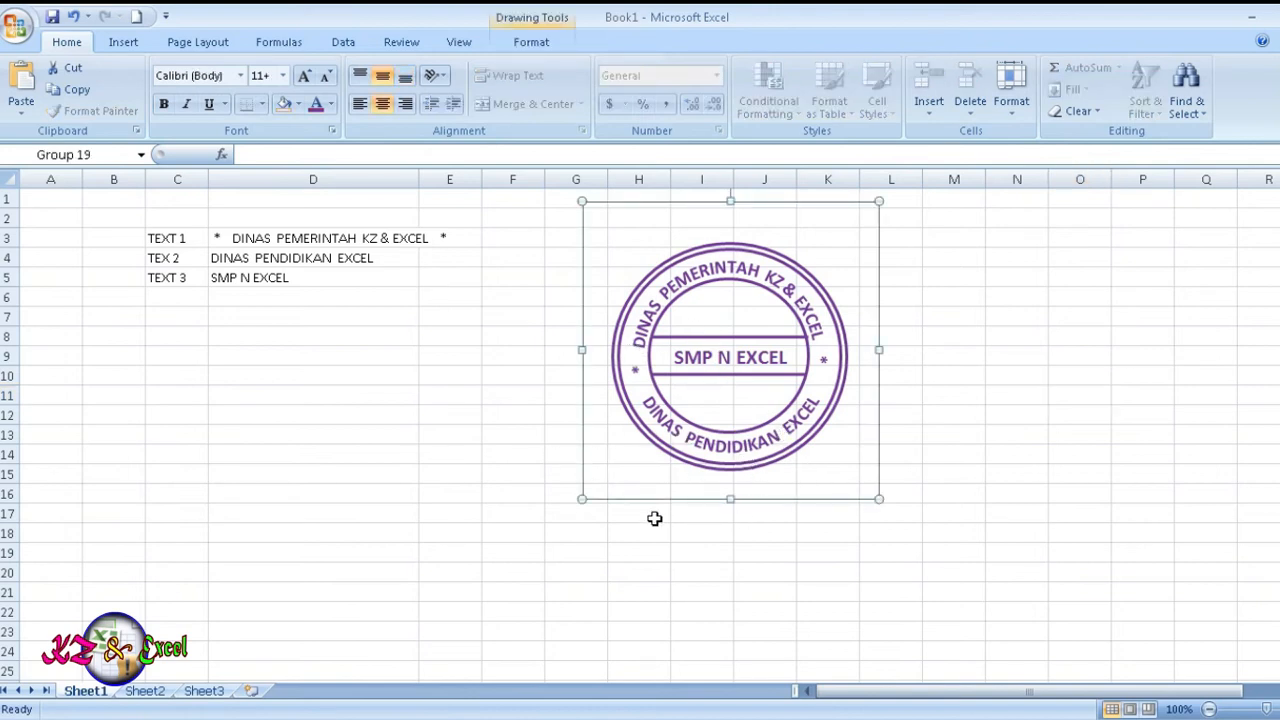
pyautogui.moveTo(696, 432); pyautogui.dragTo(774, 435)
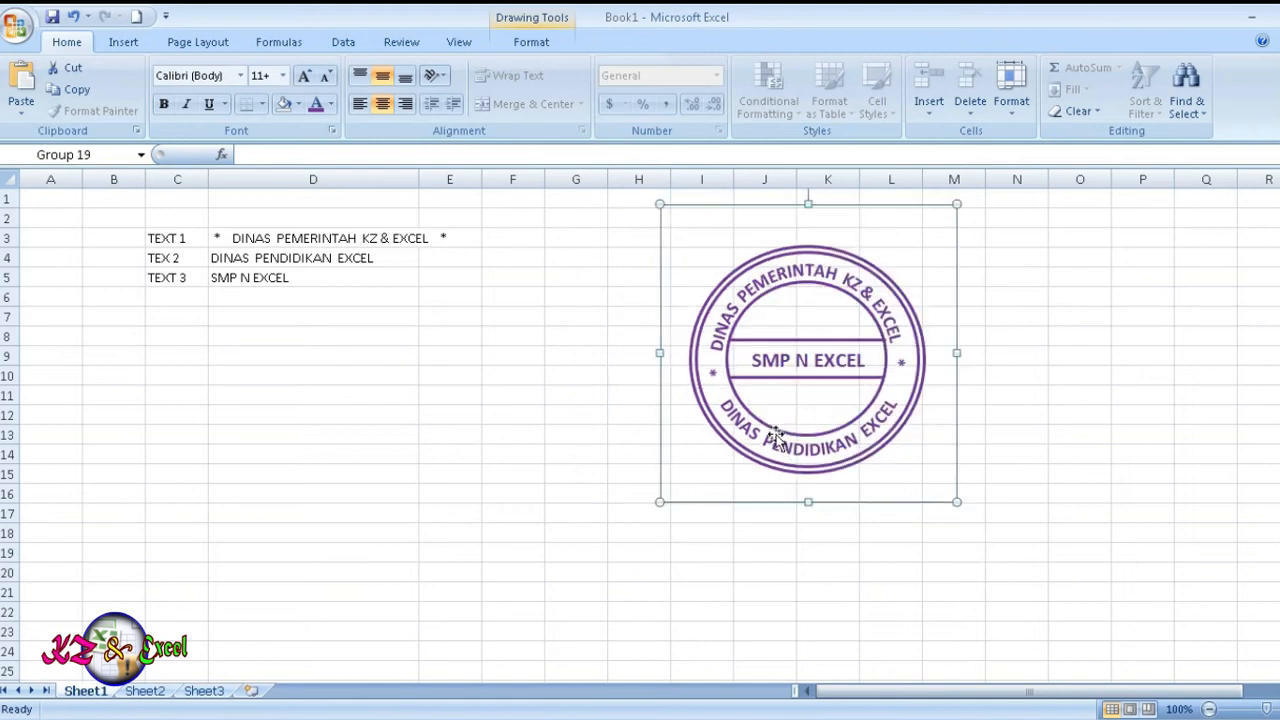
# Copy the grouped stamp and paste it back into the sheet as a Picture (PNG)
pyautogui.rightClick(762, 436)
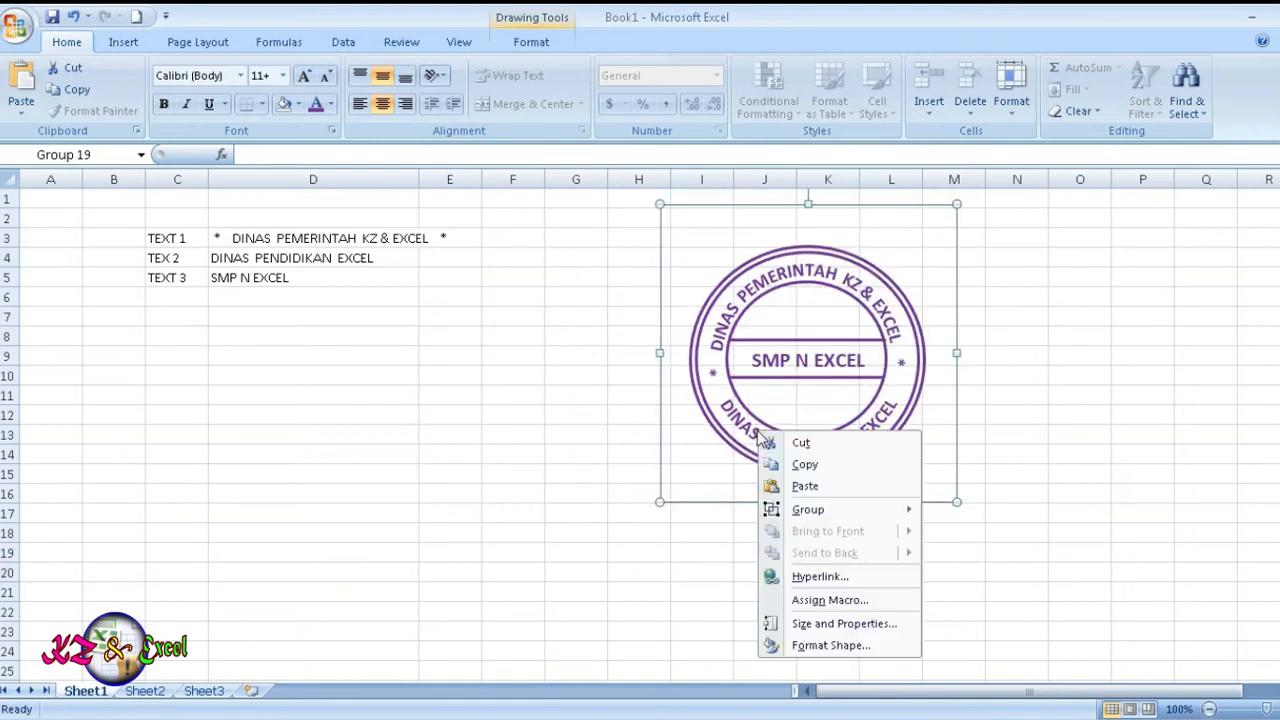
pyautogui.click(792, 465)
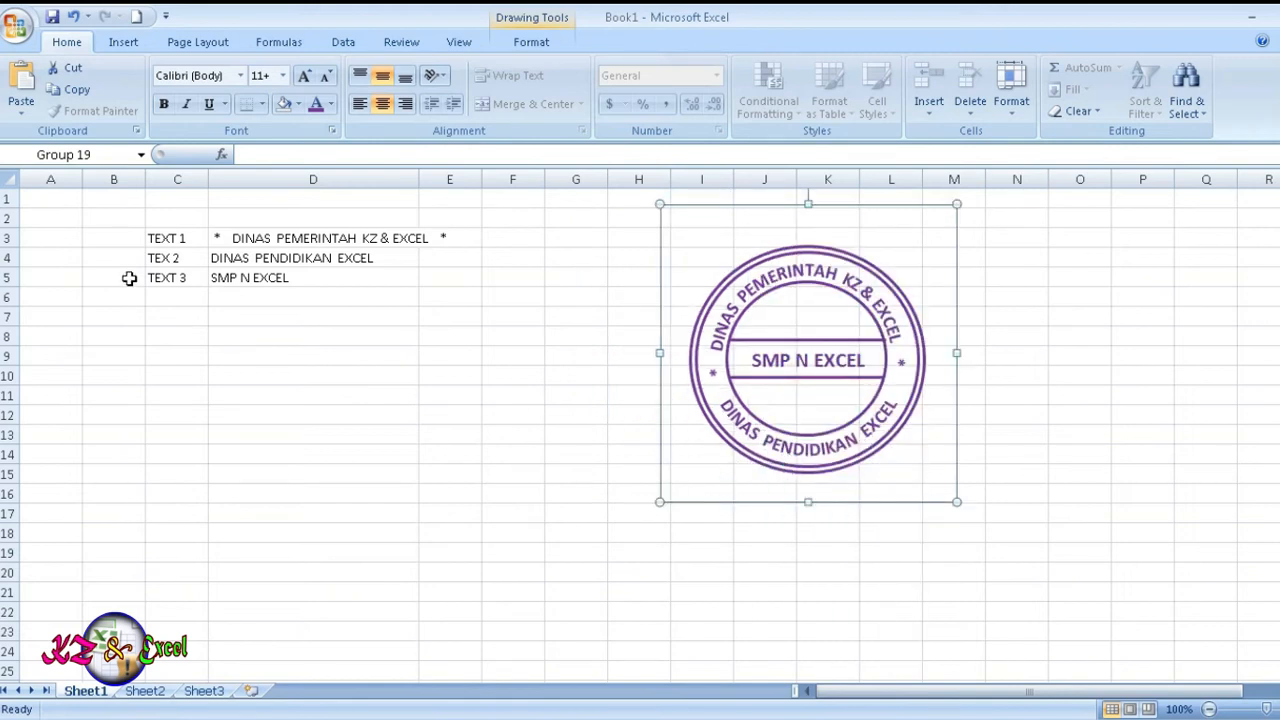
pyautogui.click(21, 110)
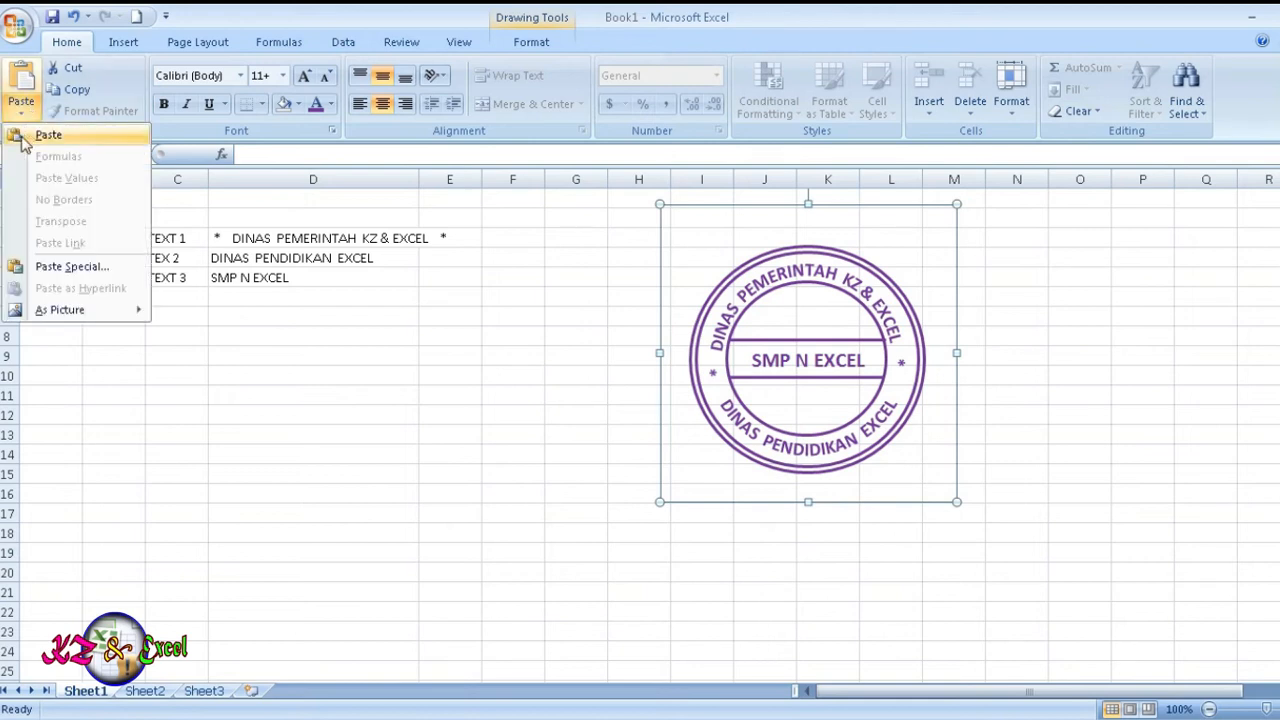
pyautogui.click(72, 267)
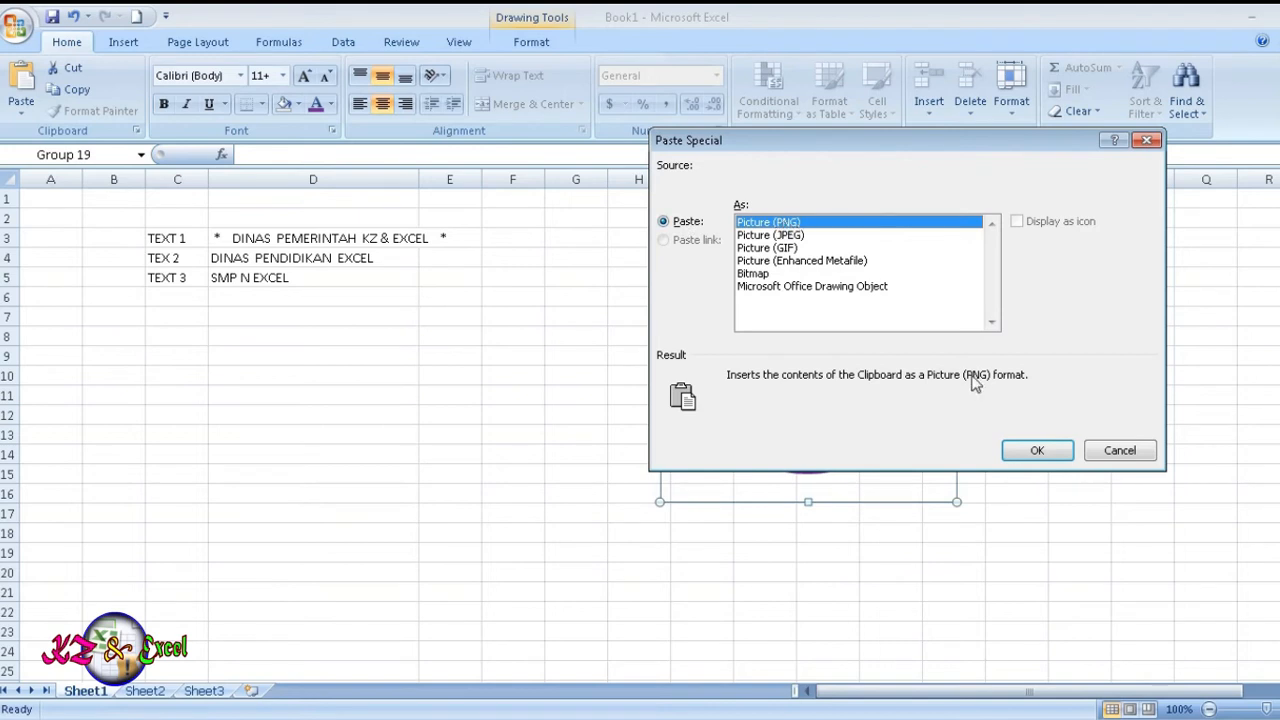
pyautogui.click(1032, 451)
# Move the pasted stamp picture away from the original so that it overlaps the text cells, spanning about rows 2 to 17
pyautogui.moveTo(760, 405); pyautogui.dragTo(265, 470)
pyautogui.click(530, 460)
pyautogui.moveTo(403, 457); pyautogui.dragTo(416, 480)
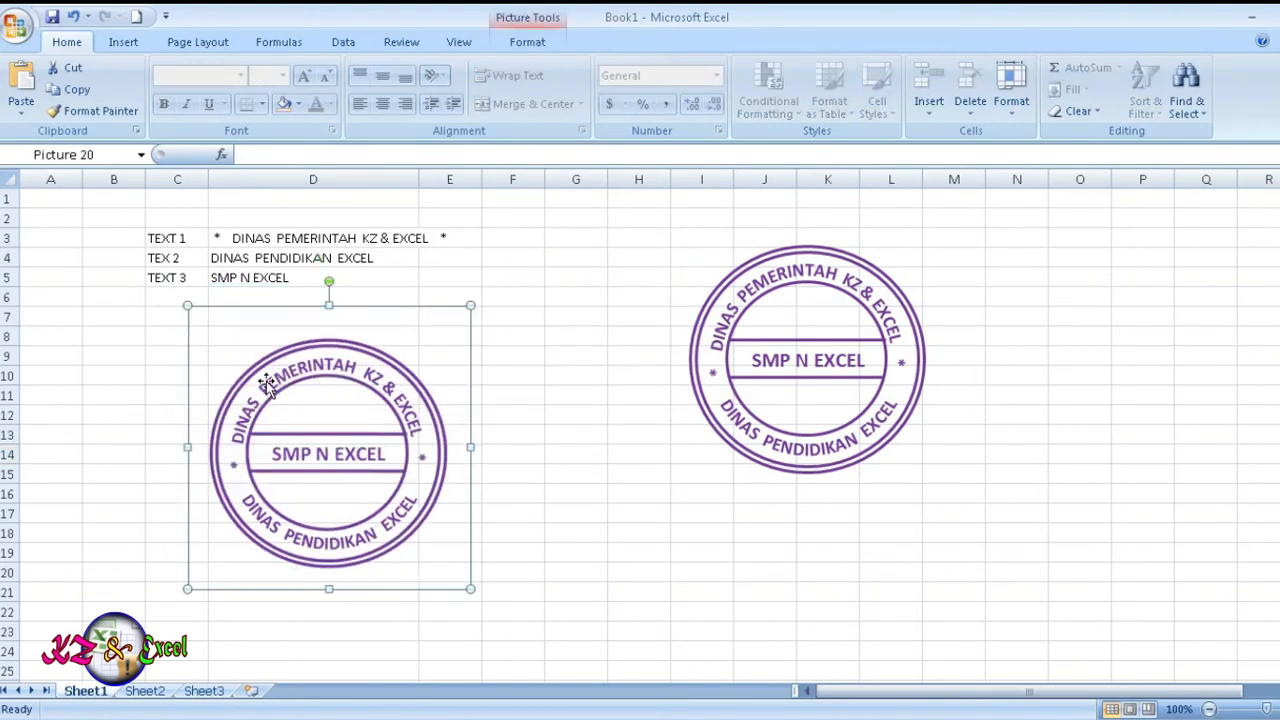
pyautogui.moveTo(266, 381); pyautogui.dragTo(328, 337)
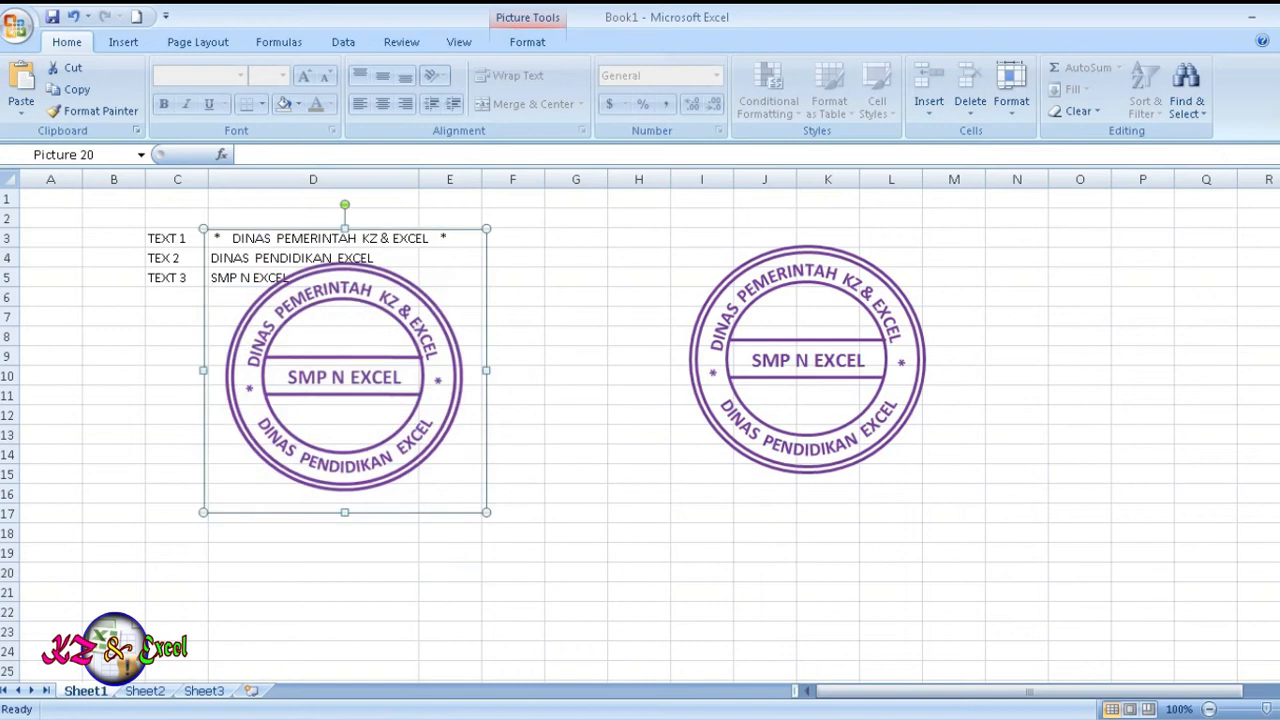
# Launch Microsoft Office Word 2007 from the Microsoft Office shortcuts folder
pyautogui.click(143, 718)
pyautogui.click(147, 669)
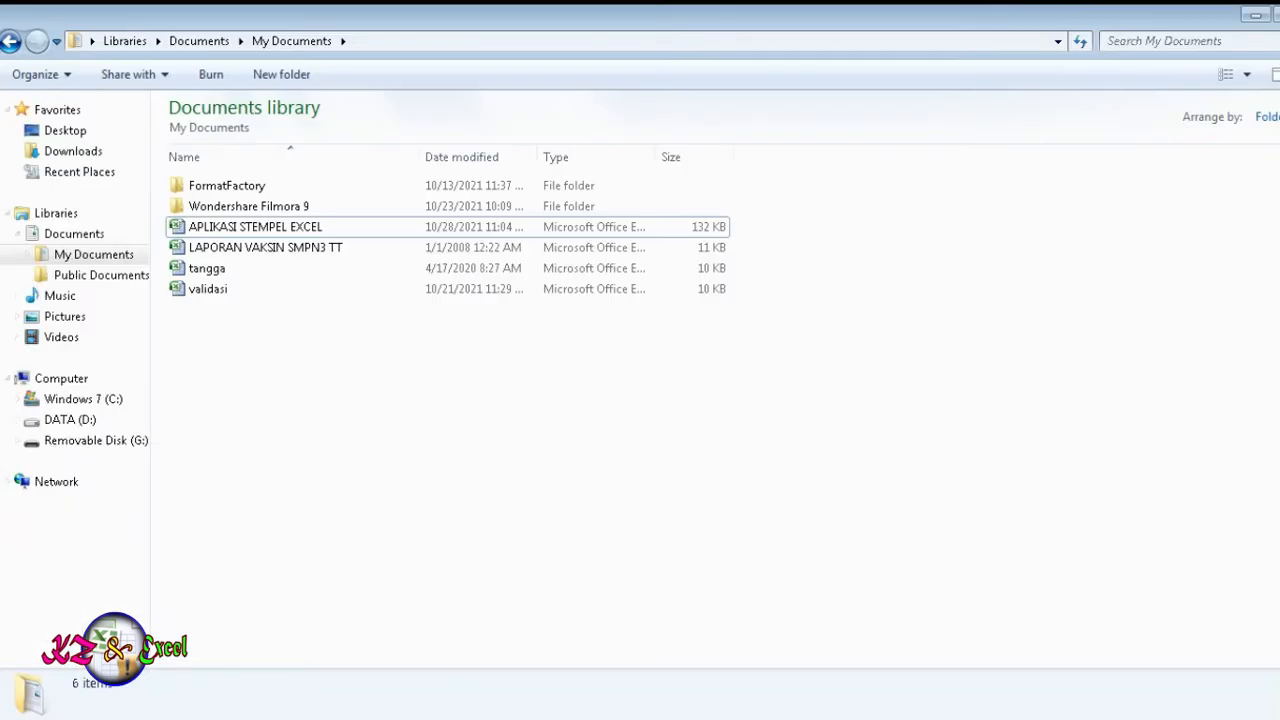
pyautogui.click(1255, 15)
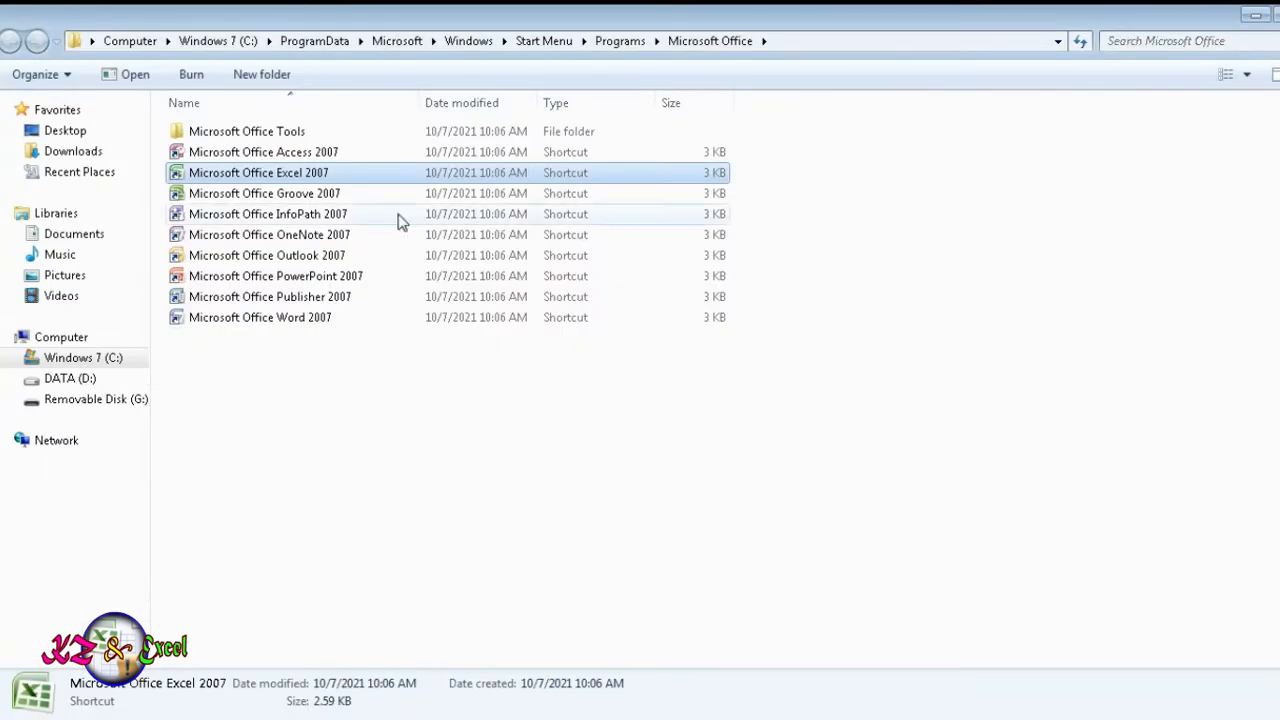
pyautogui.doubleClick(291, 317)
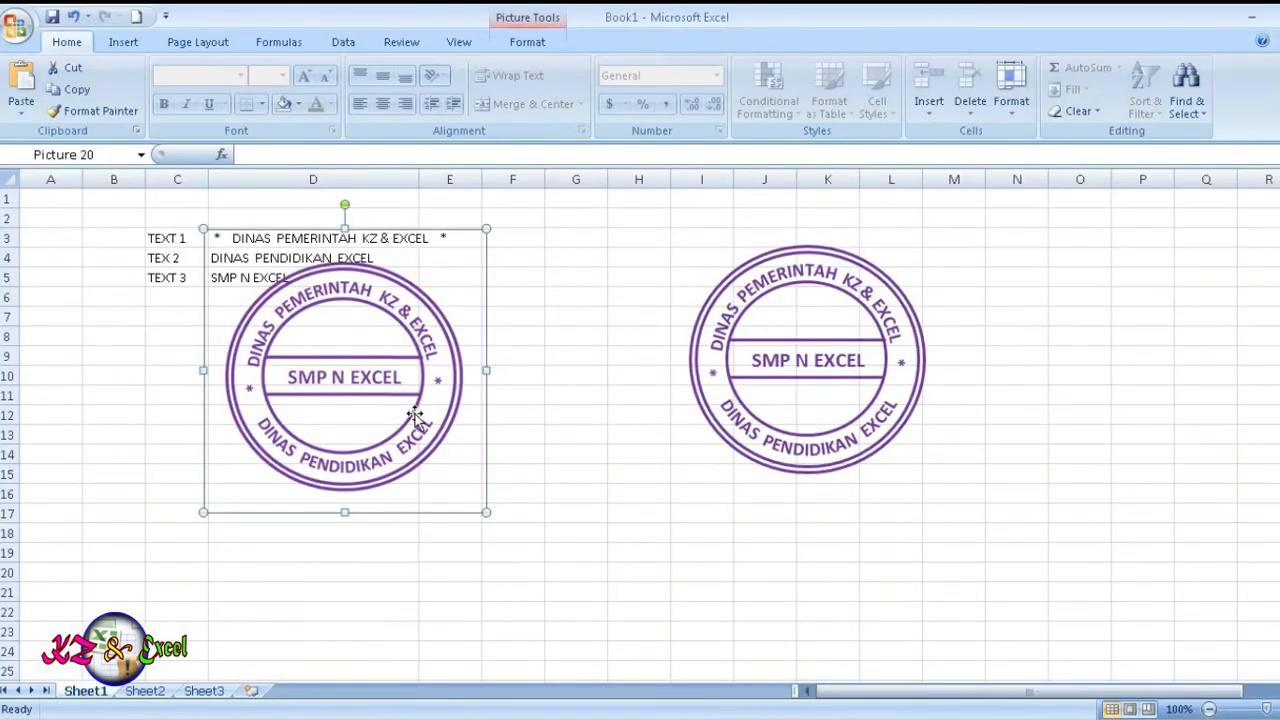
# In Excel, move the stamp picture below the text cells, spanning about columns D to F and rows 7 to 21, and copy it
pyautogui.moveTo(420, 420); pyautogui.dragTo(489, 501)
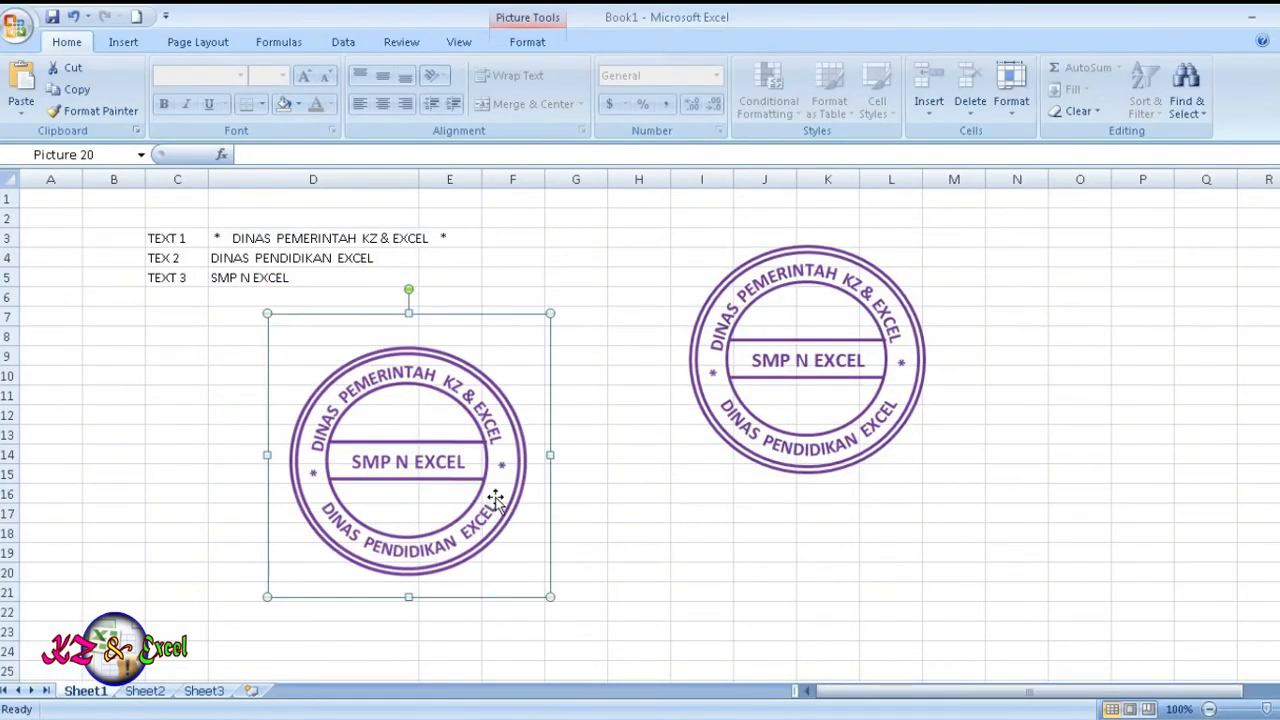
pyautogui.rightClick(489, 501)
pyautogui.click(559, 277)
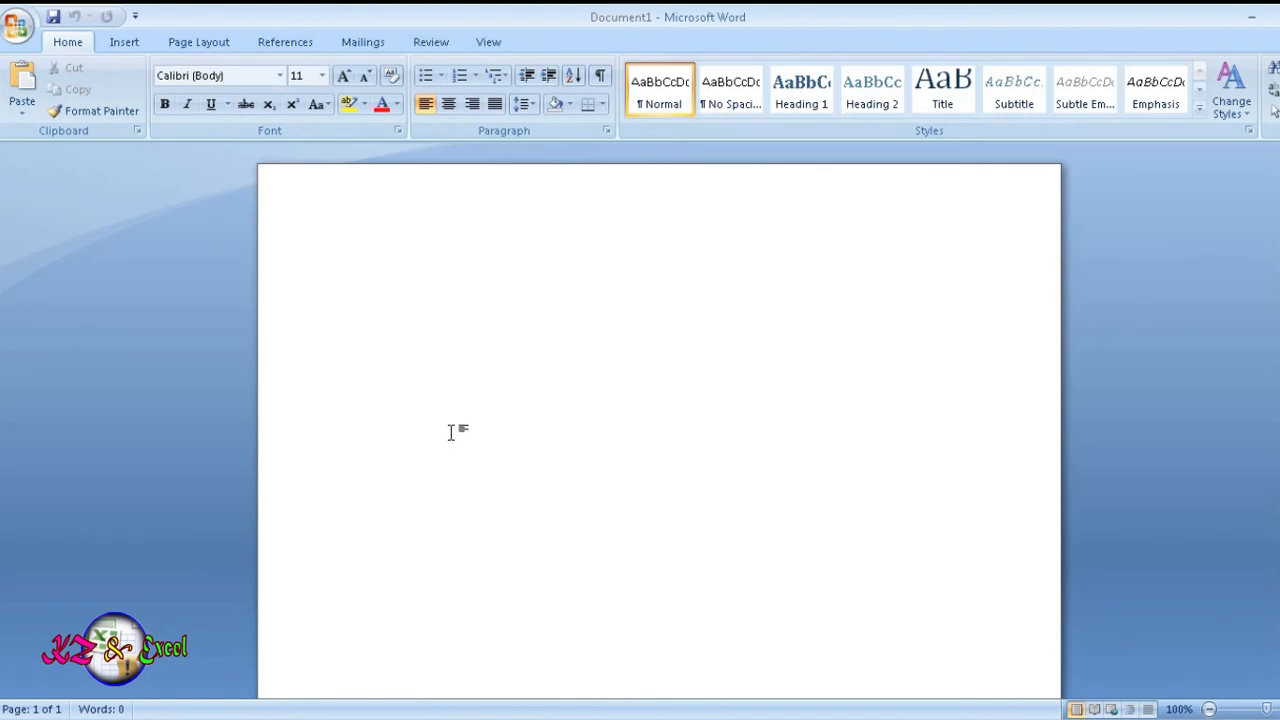
# In the blank Word document, enter the sample text FGASFDAHFADHDF and paste the copied stamp picture after it
pyautogui.write('FGASFDAHFADHDF')
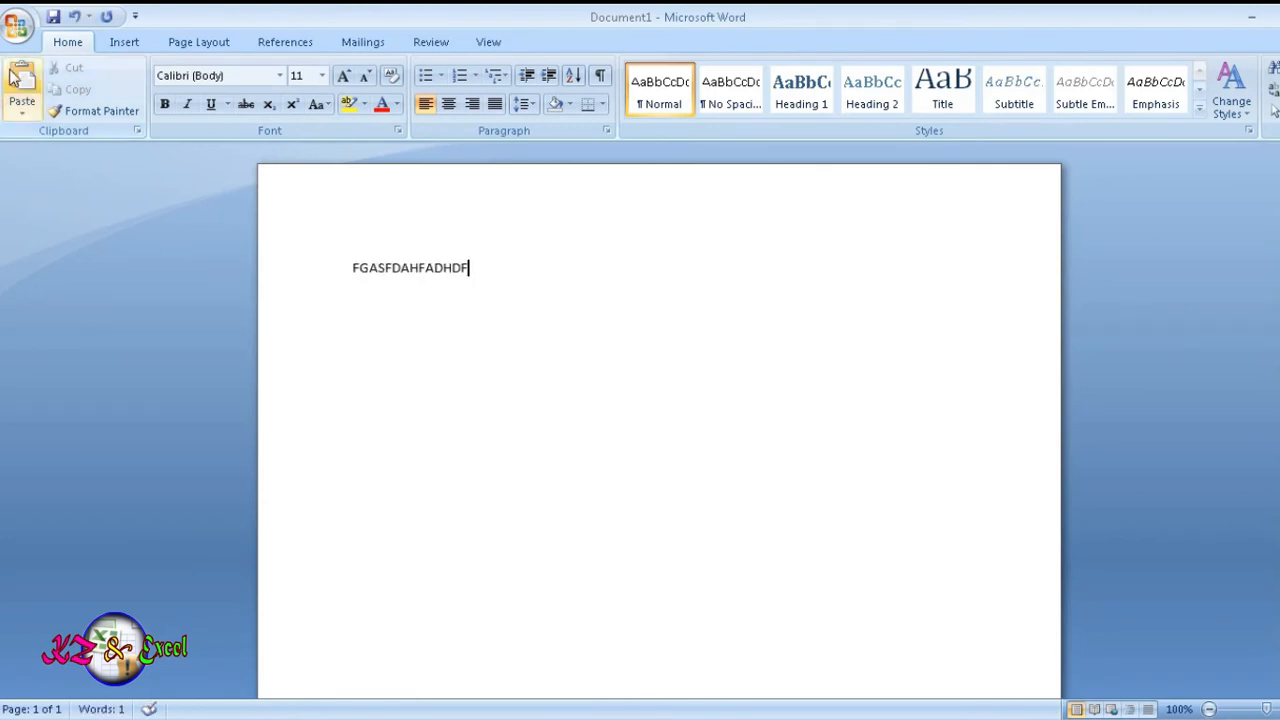
pyautogui.click(10, 69)
pyautogui.moveTo(622, 376); pyautogui.dragTo(738, 429)
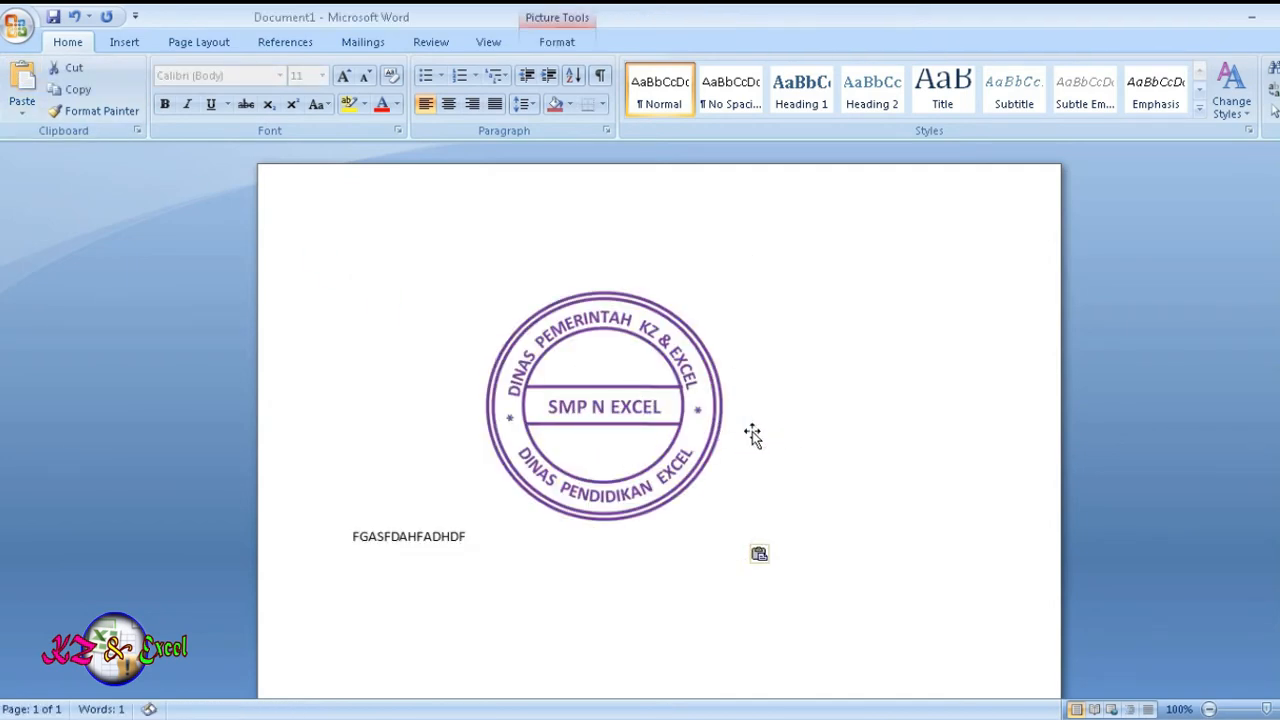
# Set the stamp picture's text wrapping to In Front of Text and move it over the end of the sample text
pyautogui.rightClick(595, 420)
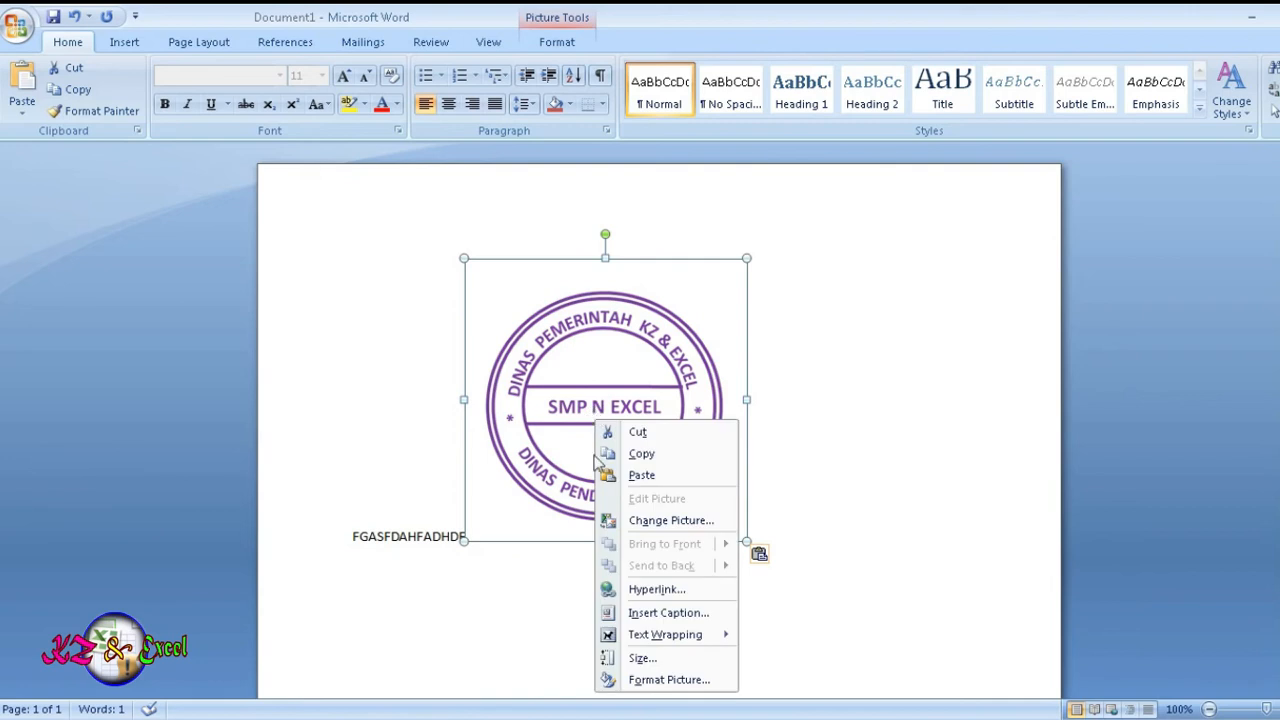
pyautogui.moveTo(702, 642)
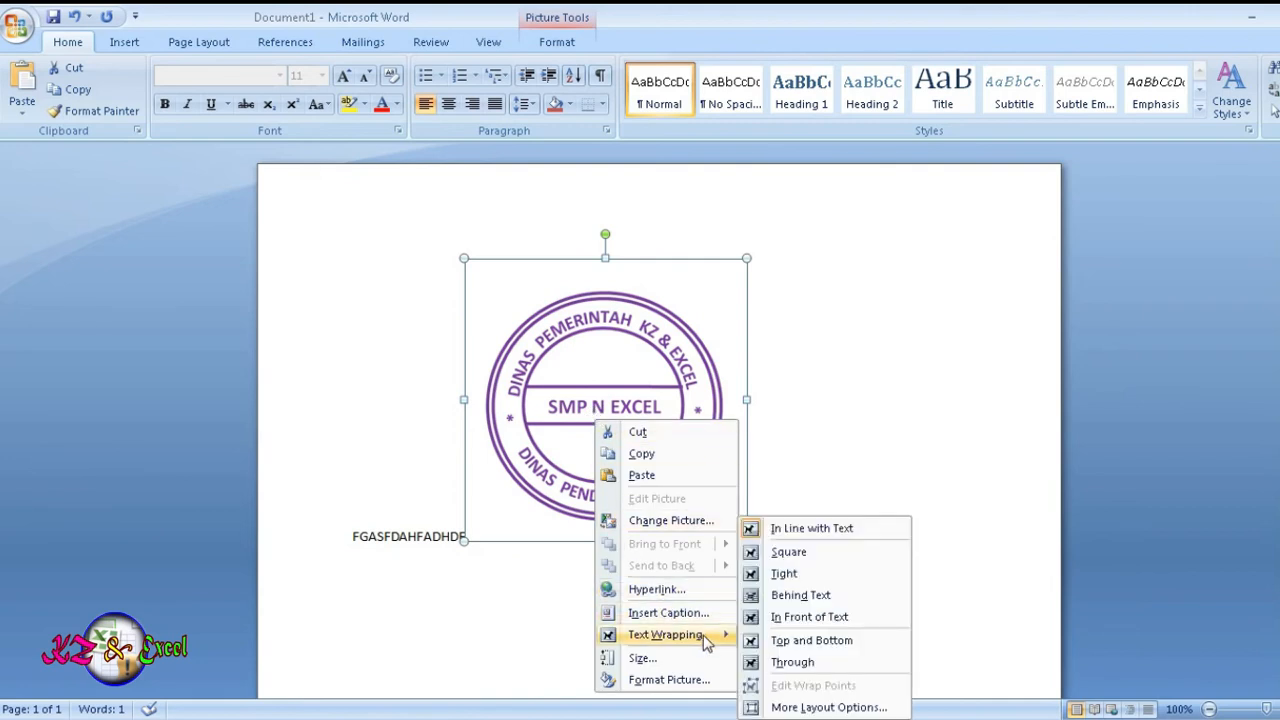
pyautogui.click(830, 617)
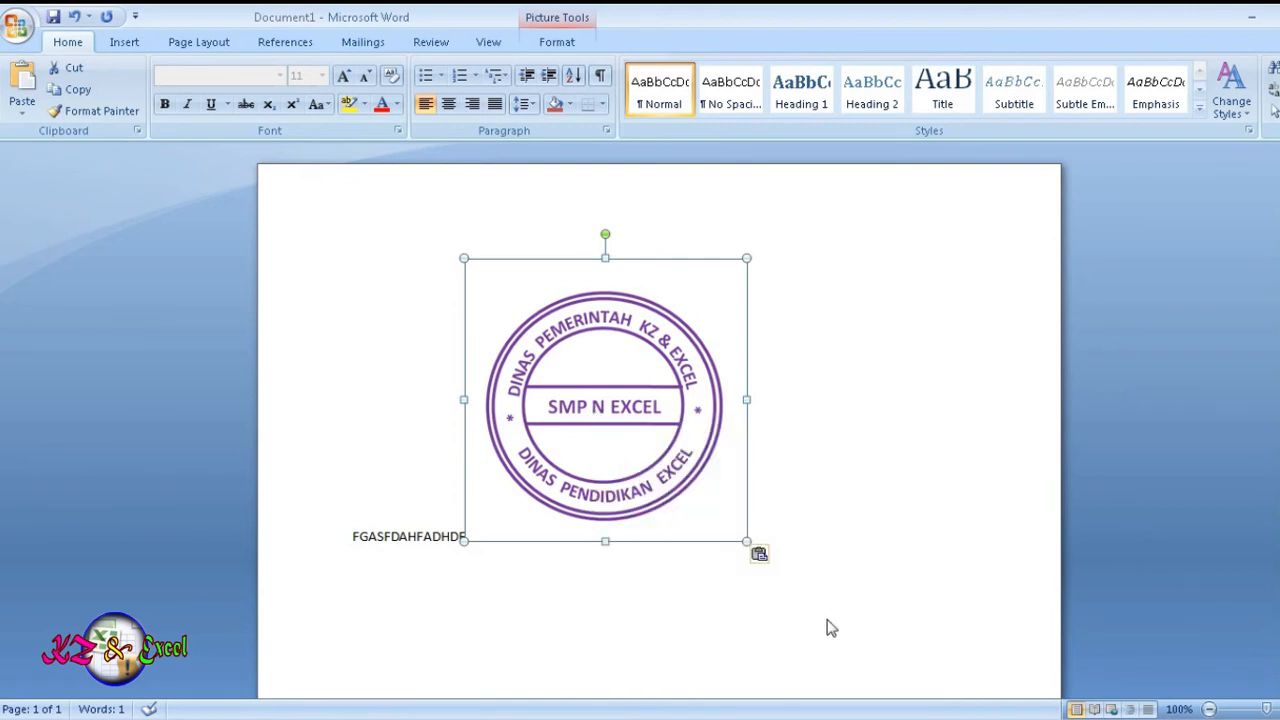
pyautogui.moveTo(671, 484); pyautogui.dragTo(577, 592)
pyautogui.moveTo(569, 531); pyautogui.dragTo(489, 404)
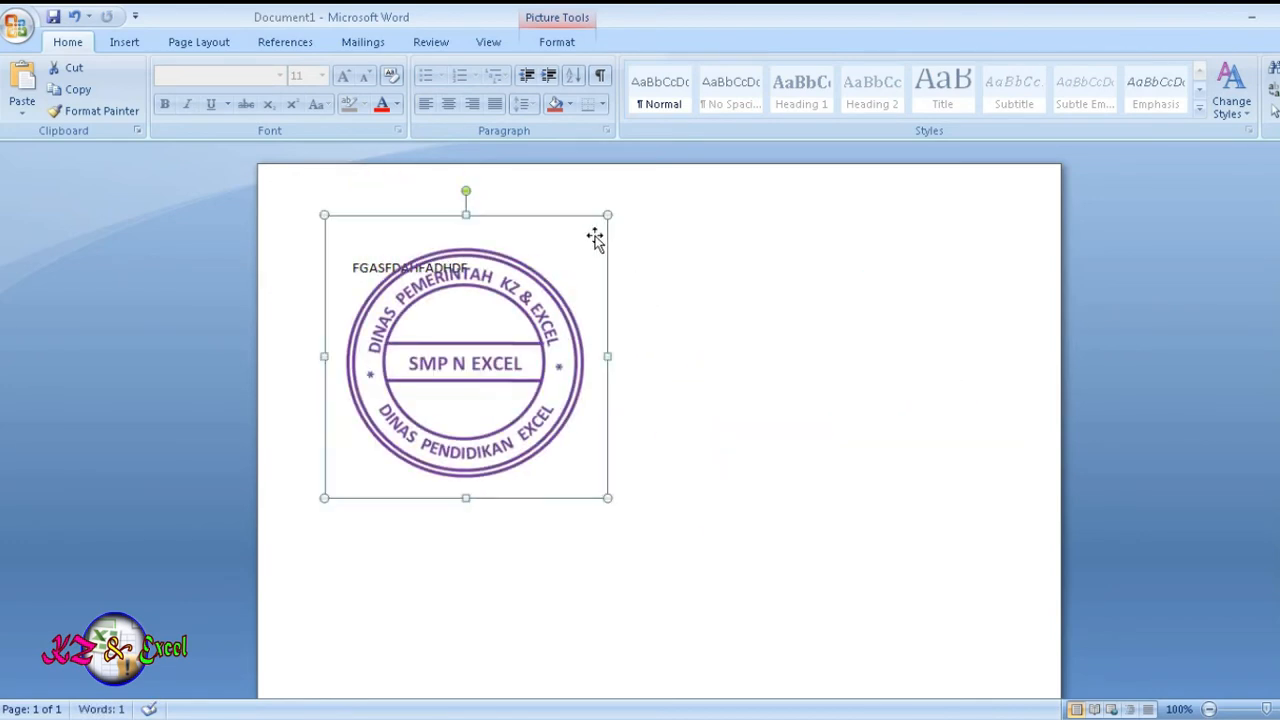
# Shrink the stamp picture to about three quarters of its size and place it just after the sample text
pyautogui.moveTo(606, 213); pyautogui.dragTo(532, 266)
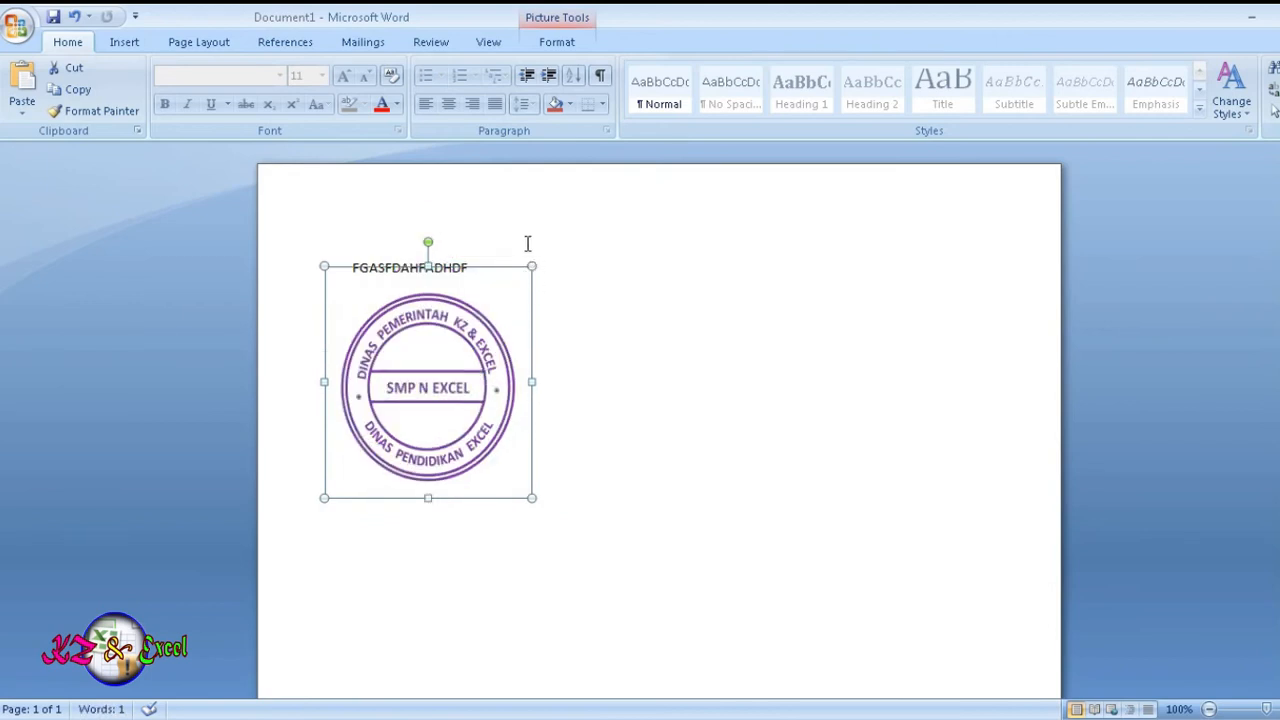
pyautogui.moveTo(316, 260); pyautogui.dragTo(322, 290)
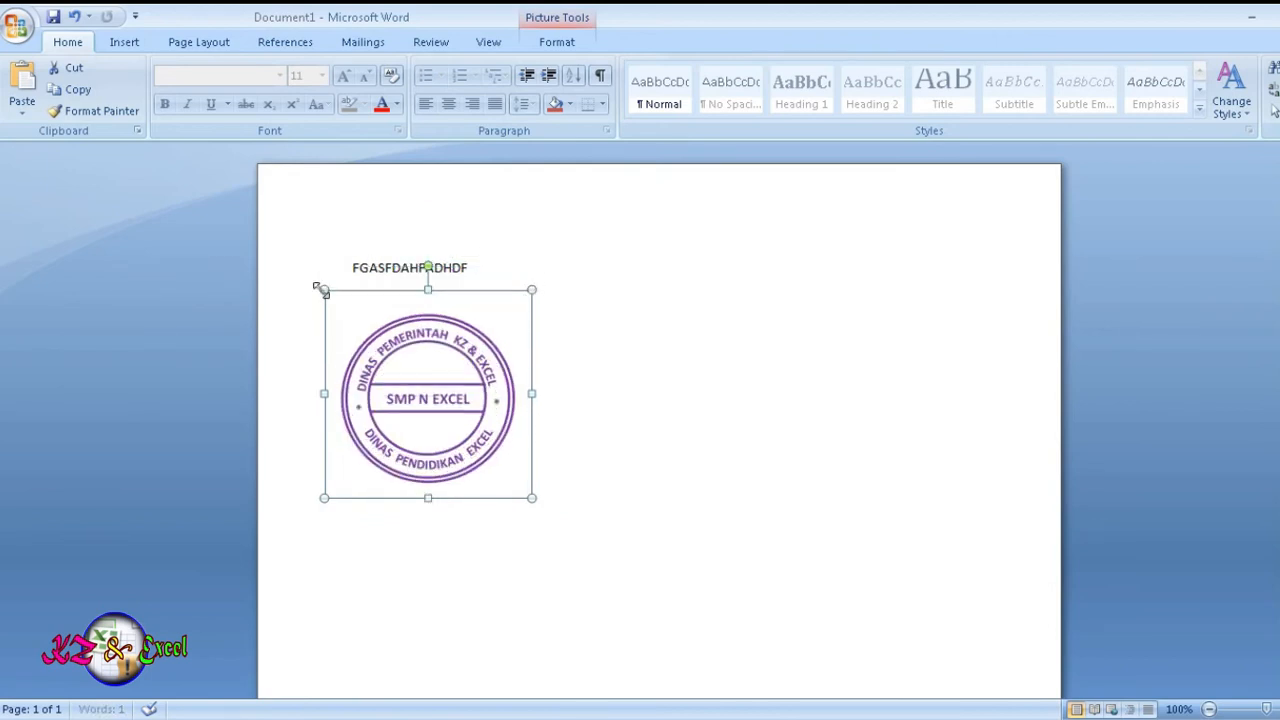
pyautogui.click(677, 351)
pyautogui.click(456, 370)
pyautogui.moveTo(456, 370); pyautogui.dragTo(613, 302)
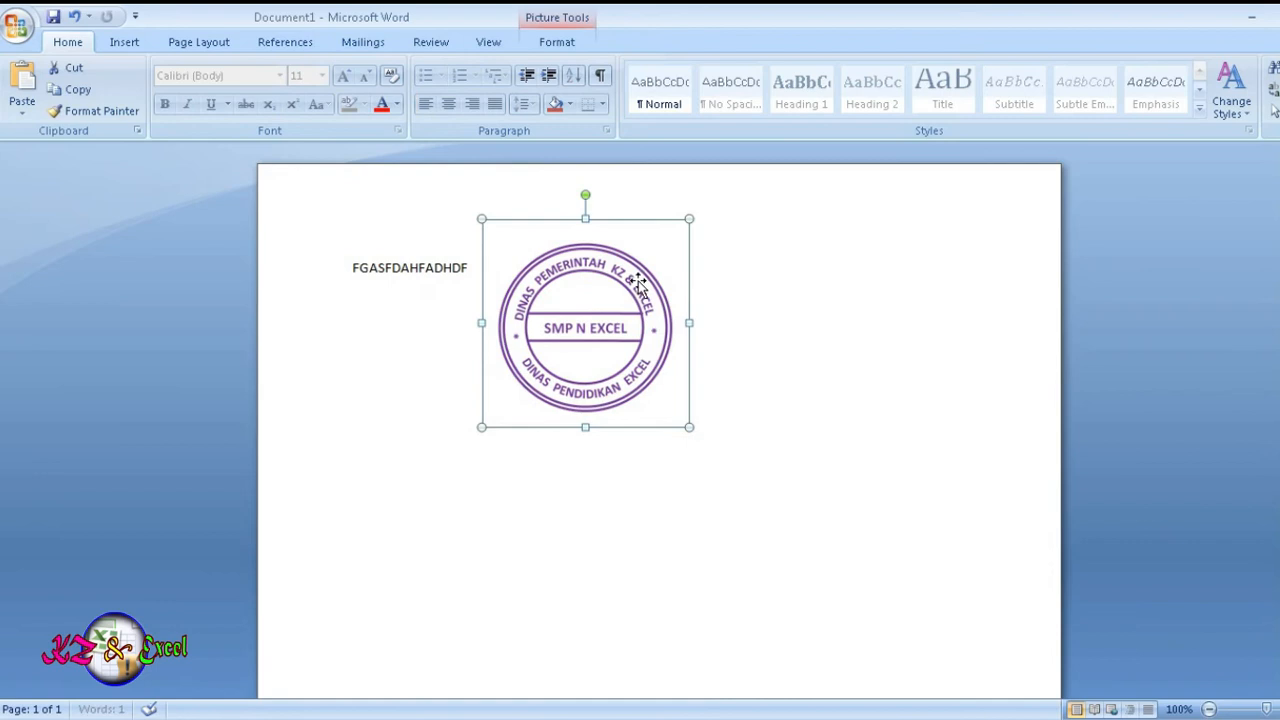
pyautogui.click(792, 446)
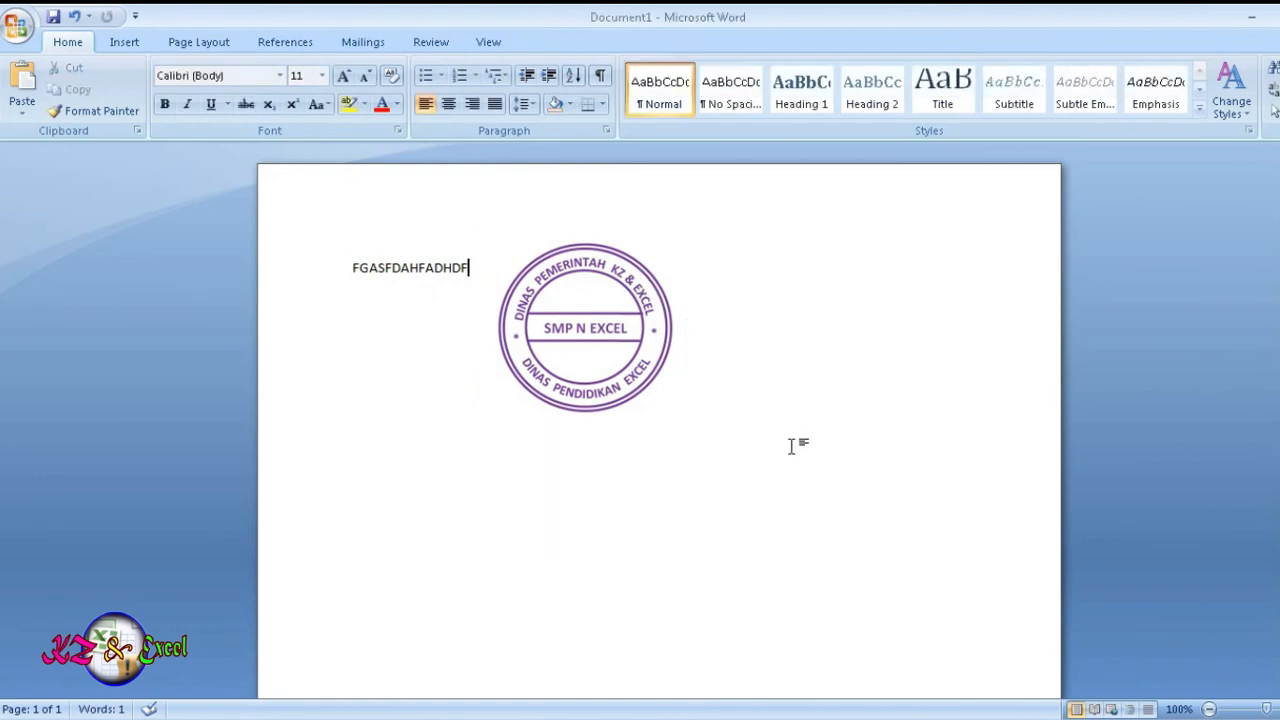
# Switch back to the Excel workbook and open the empty Sheet2
pyautogui.click(1251, 17)
pyautogui.click(851, 514)
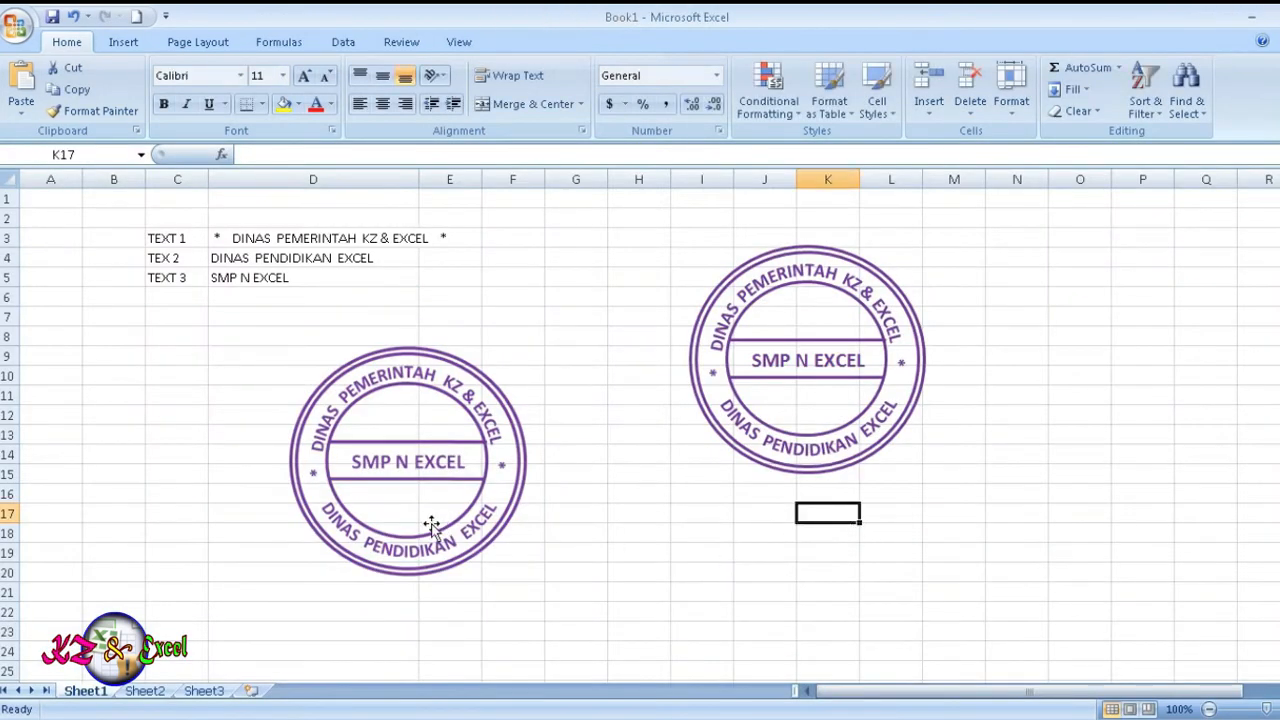
pyautogui.click(148, 691)
pyautogui.click(483, 392)
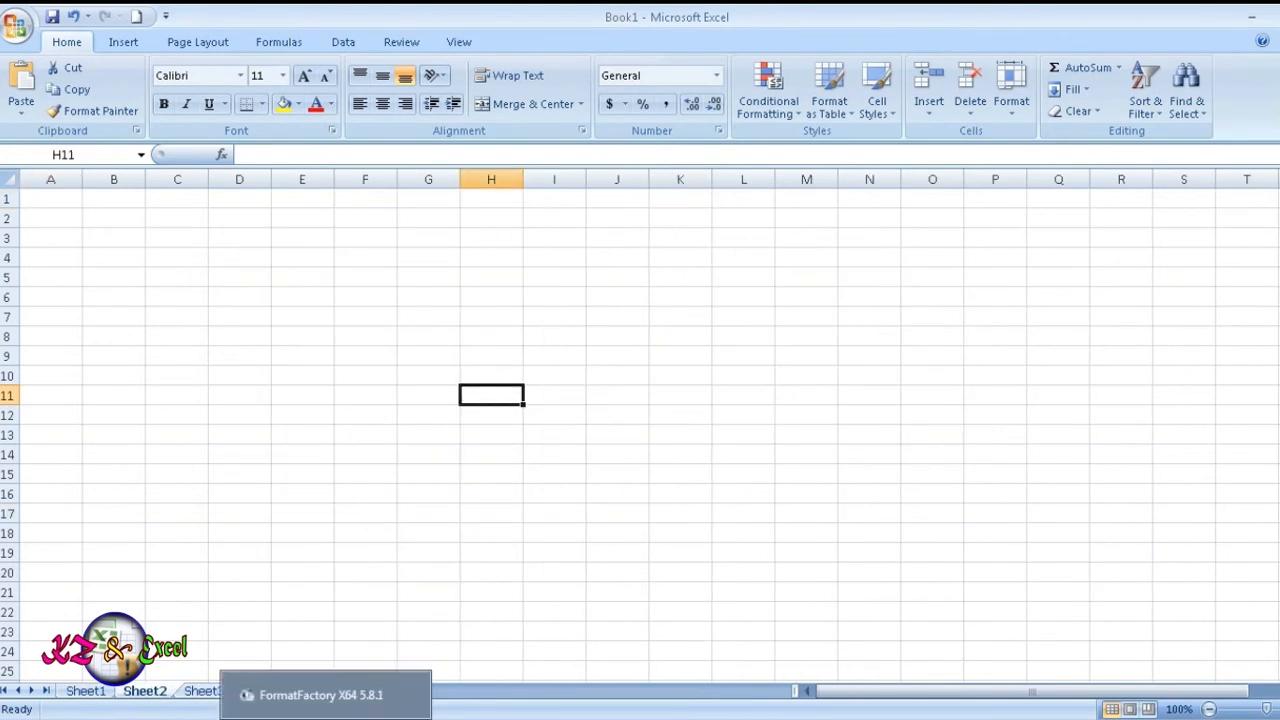
# Enter the label TEXT 1 in cells D2 and D3 of Sheet2
pyautogui.click(237, 217)
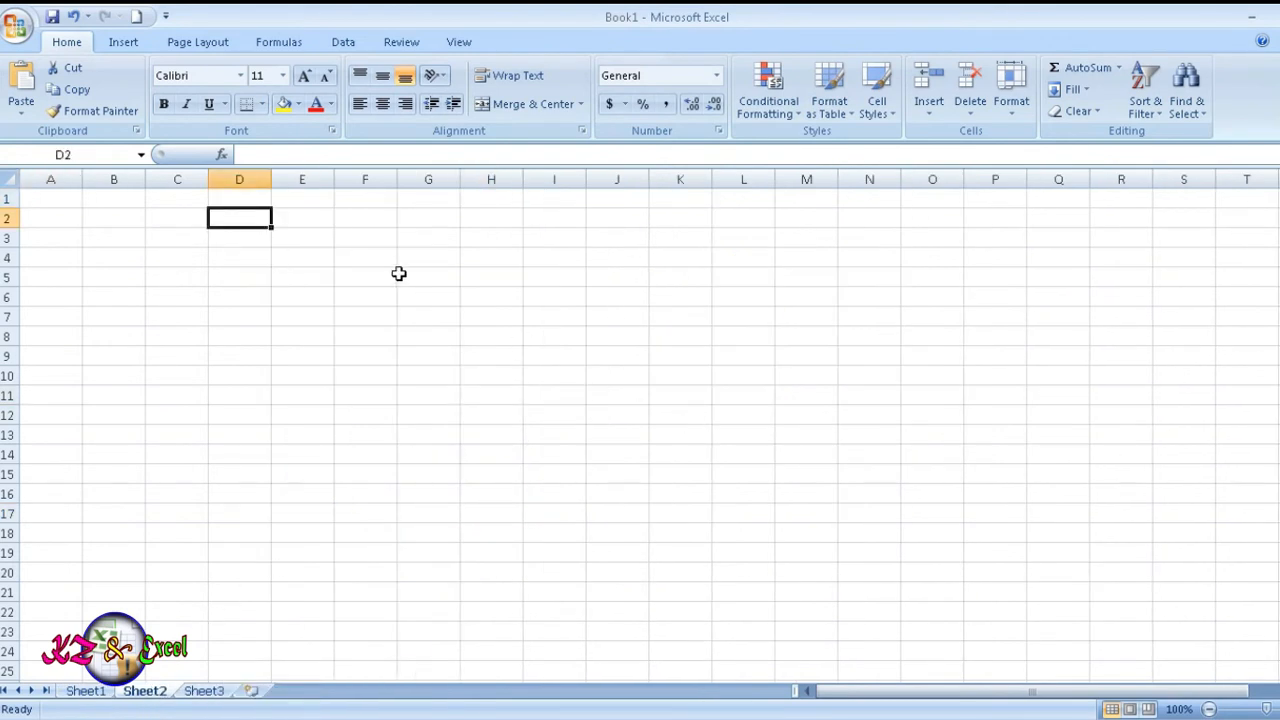
pyautogui.write('TEXT 1')
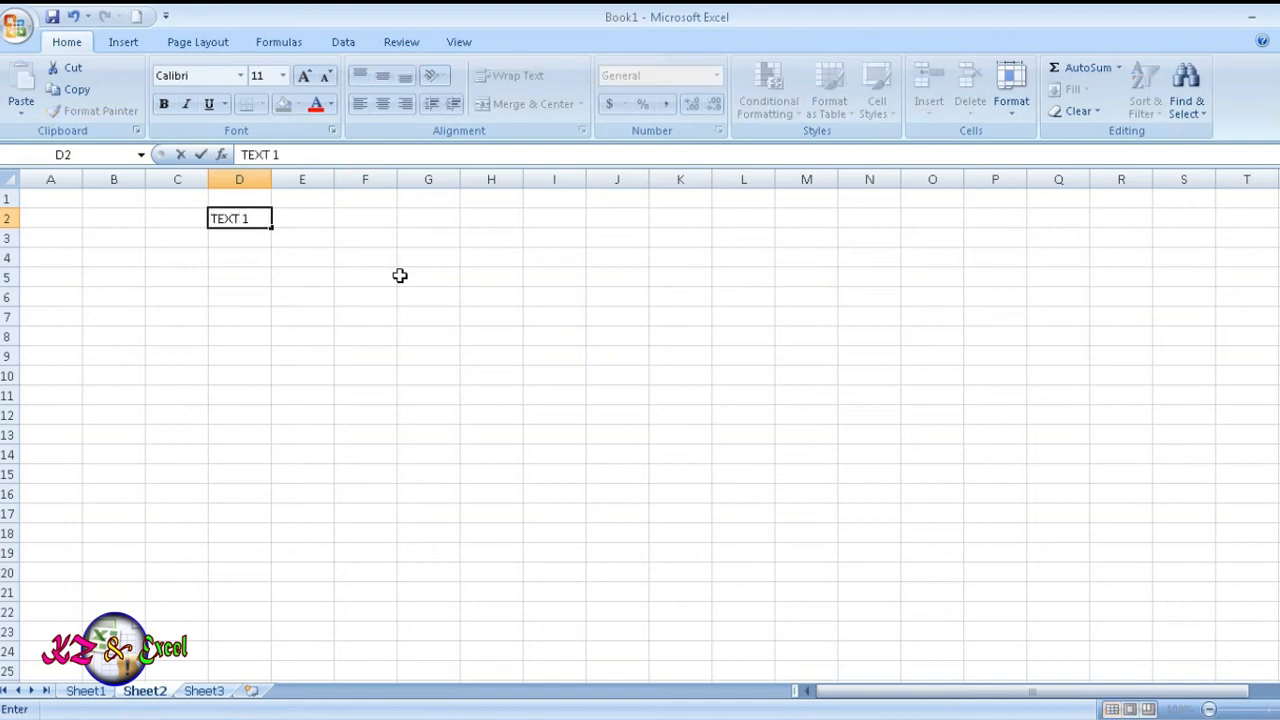
pyautogui.press('Return')
pyautogui.write('TEXT 1')
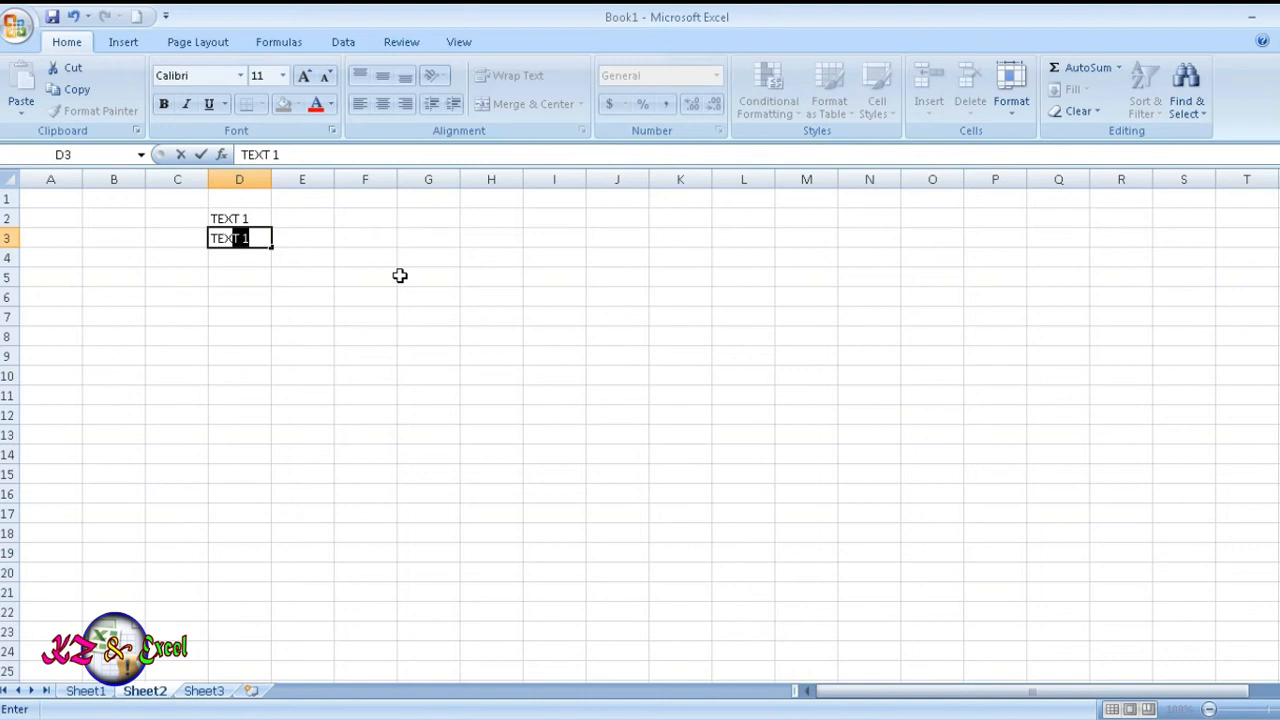
# Replace the labels with NAMA TOKO in cell D2 and ALAMAT in cell D3
pyautogui.click(249, 218)
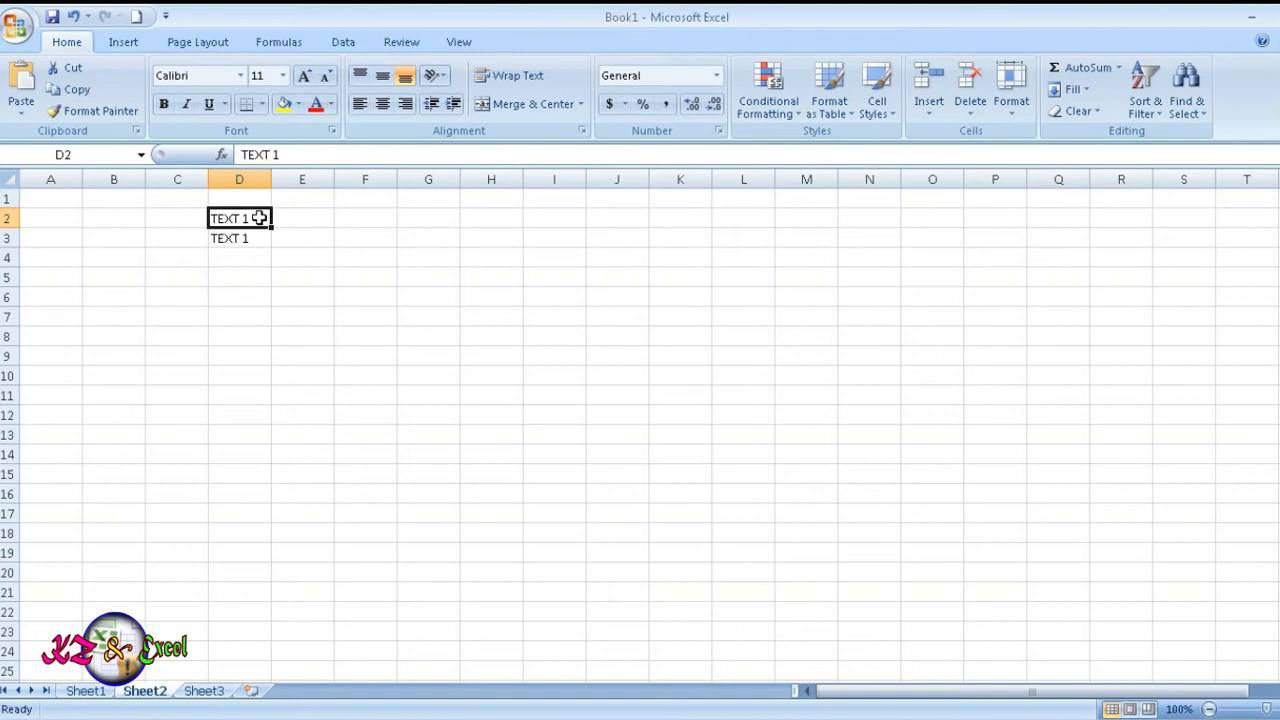
pyautogui.write('NAMA')
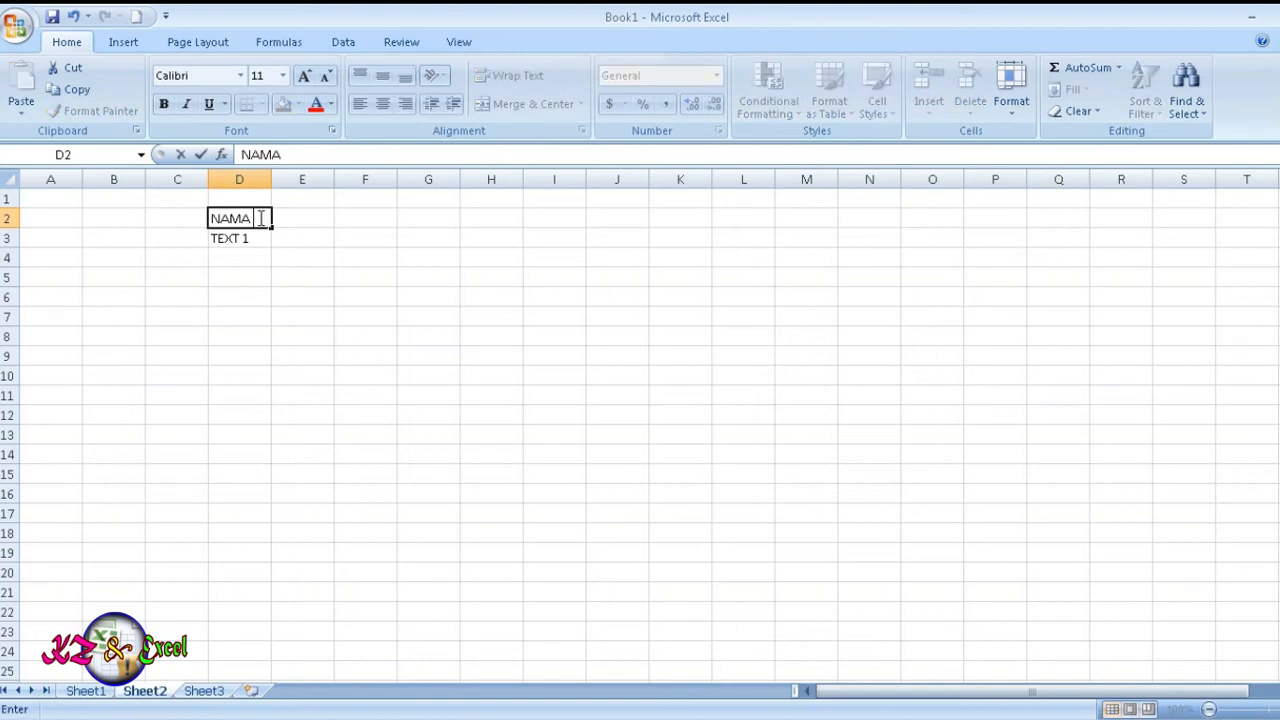
pyautogui.write(' TOKO')
pyautogui.press('Return')
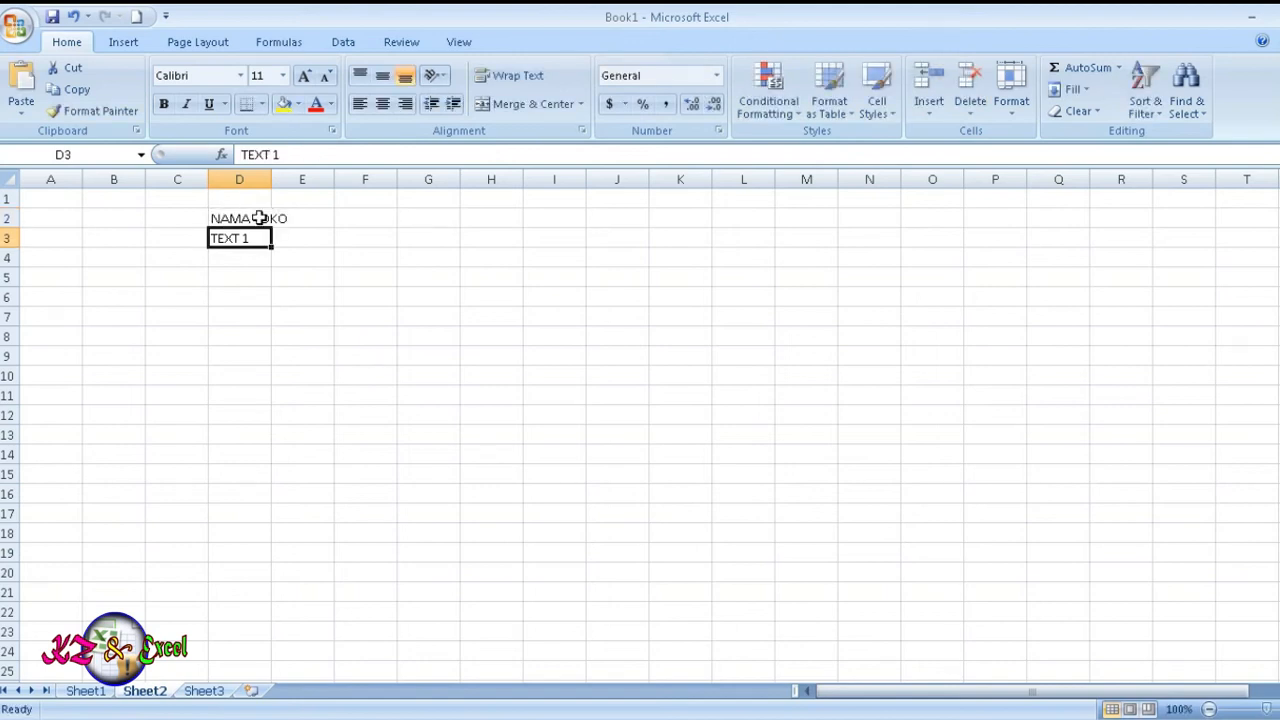
pyautogui.write('ALA')
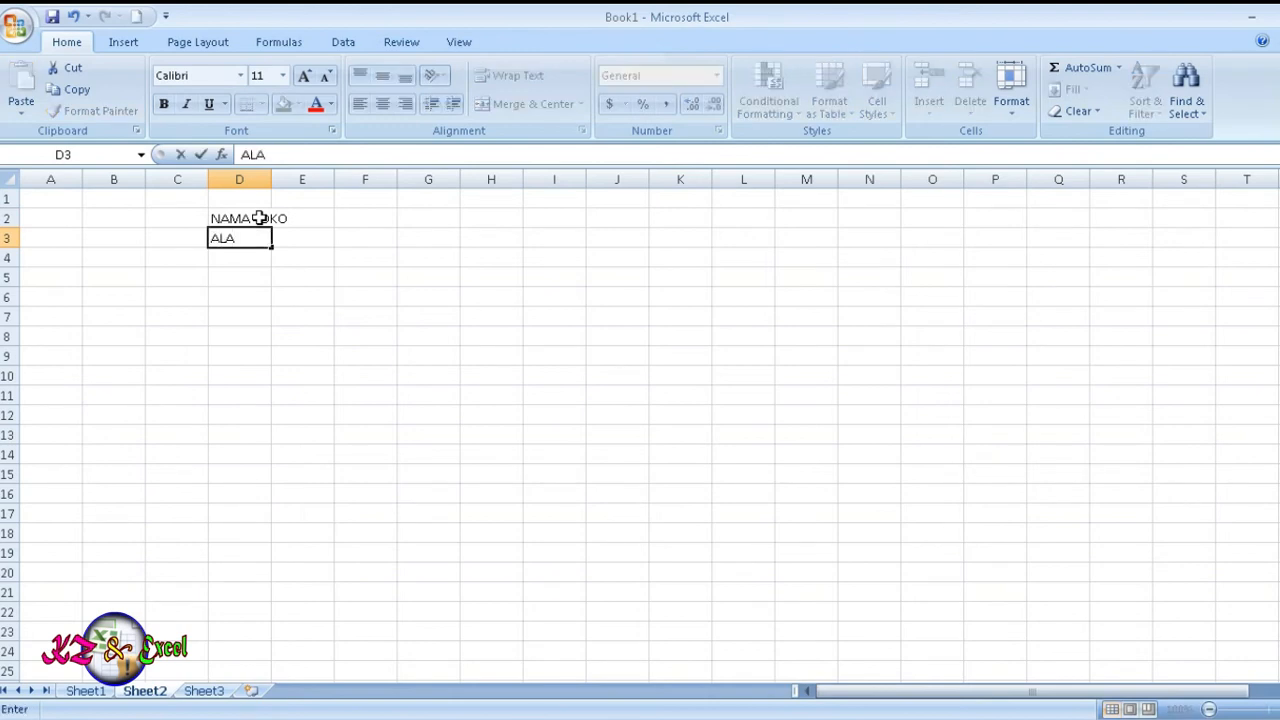
pyautogui.write('MAT')
pyautogui.press('Return')
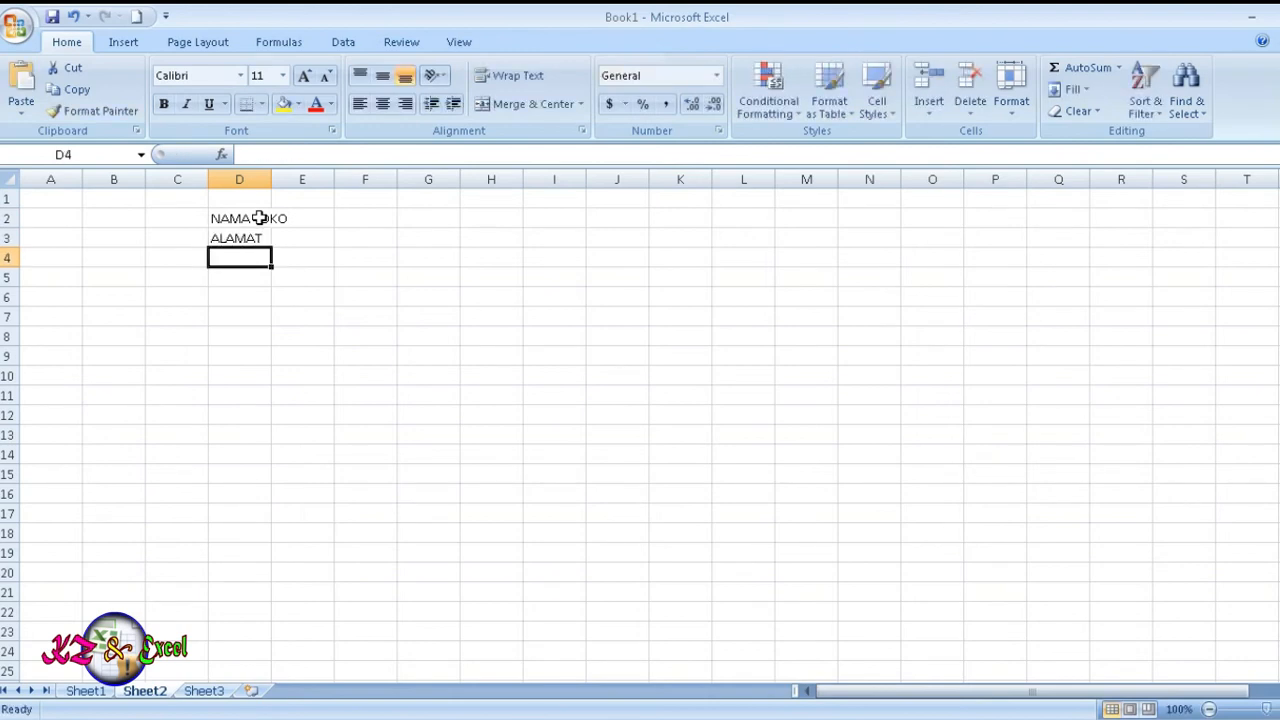
# Widen column D to fit its labels and column E to about three times its default width
pyautogui.moveTo(273, 179); pyautogui.dragTo(514, 266)
pyautogui.click(357, 216)
pyautogui.click(641, 312)
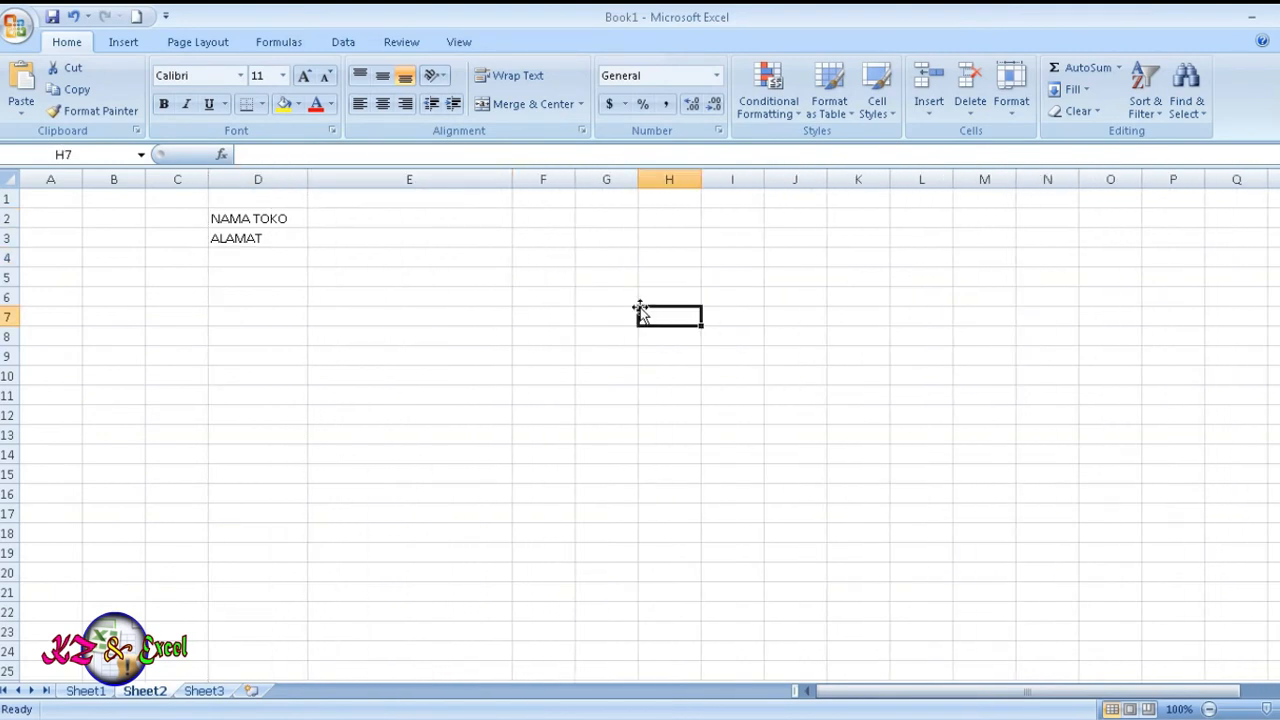
# Draw a rectangle shape about 3.62" wide and 1.09" high across columns G to M, starting in row 6
pyautogui.click(140, 50)
pyautogui.click(211, 82)
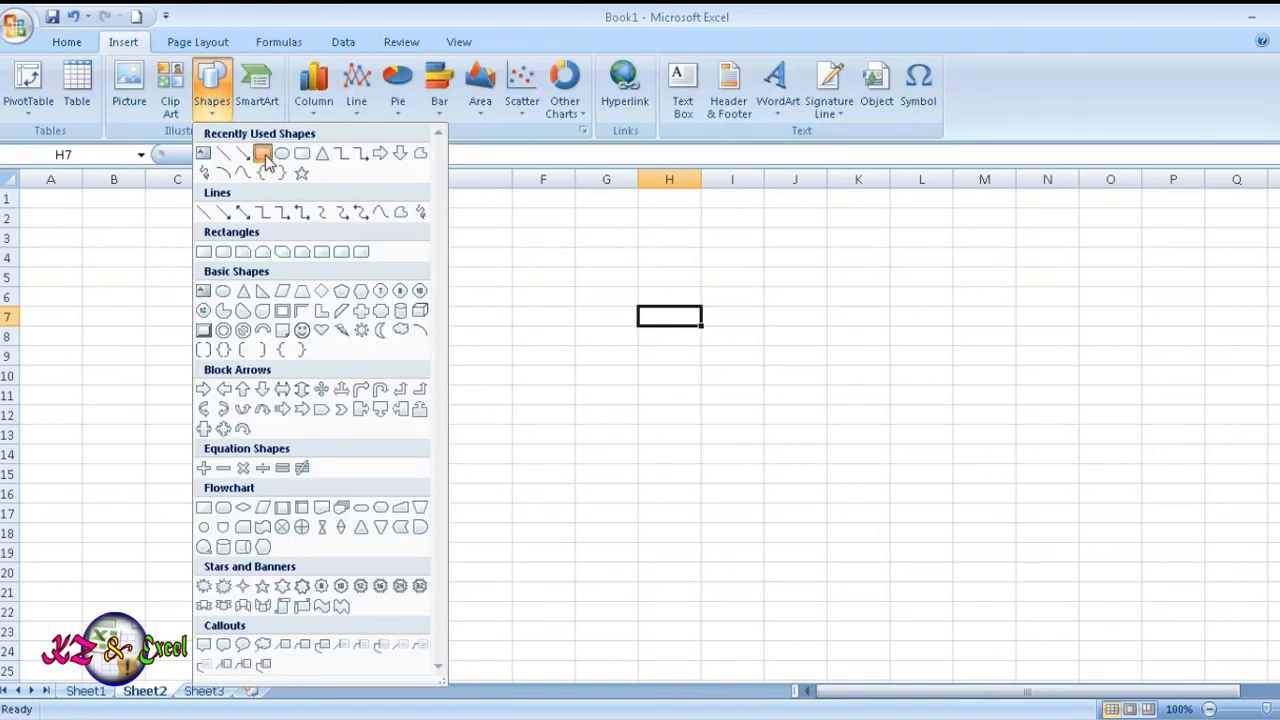
pyautogui.click(266, 155)
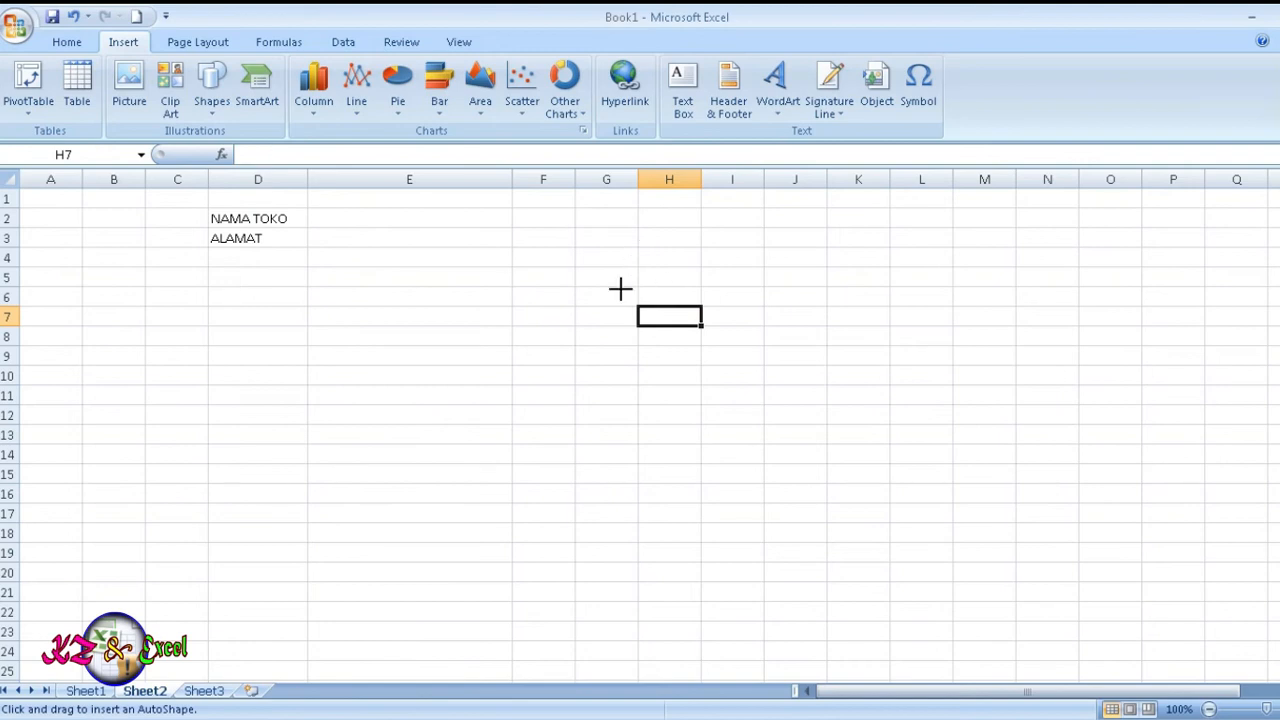
pyautogui.moveTo(620, 289)
pyautogui.mouseDown()
pyautogui.moveTo(963, 423)
pyautogui.moveTo(963, 392)
pyautogui.mouseUp()
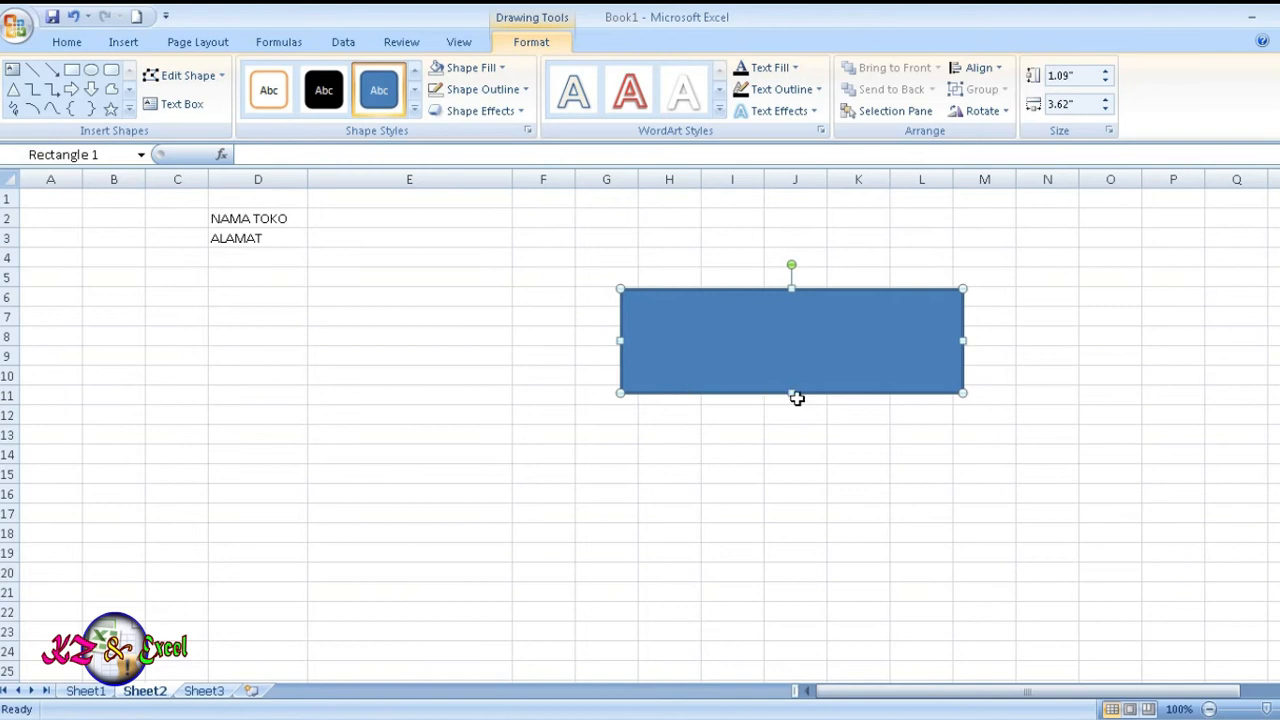
# Enlarge the rectangle to about 3.63" wide and 1.35" high and move it up so it starts in row 4
pyautogui.moveTo(962, 393); pyautogui.dragTo(964, 418)
pyautogui.moveTo(841, 342); pyautogui.dragTo(837, 296)
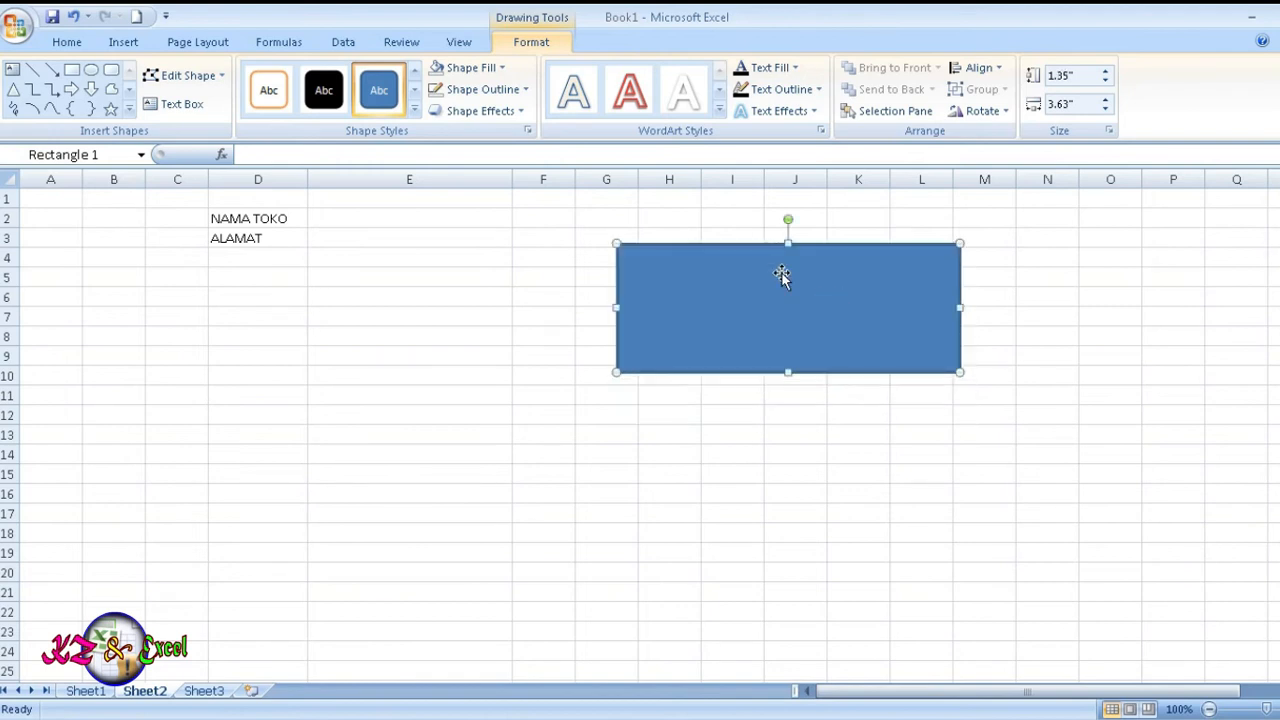
# Give the rectangle a 2¼ pt purple outline and no fill
pyautogui.click(504, 92)
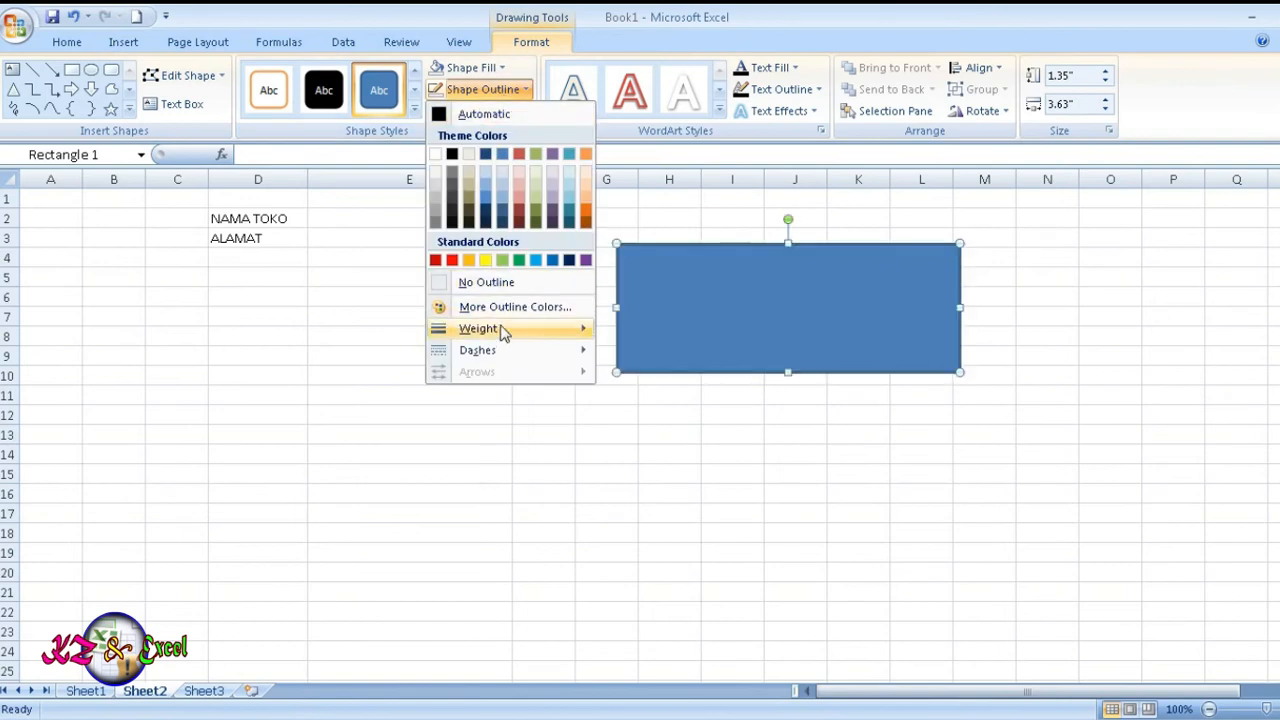
pyautogui.moveTo(478, 328)
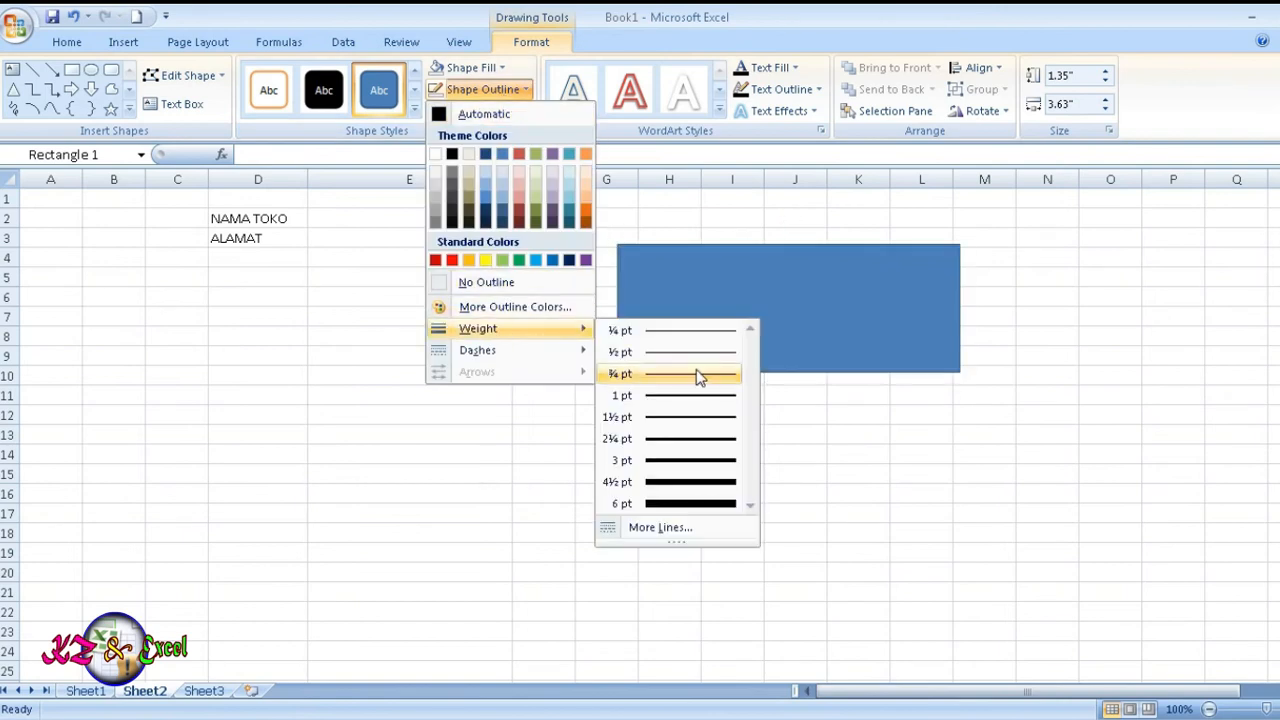
pyautogui.click(690, 443)
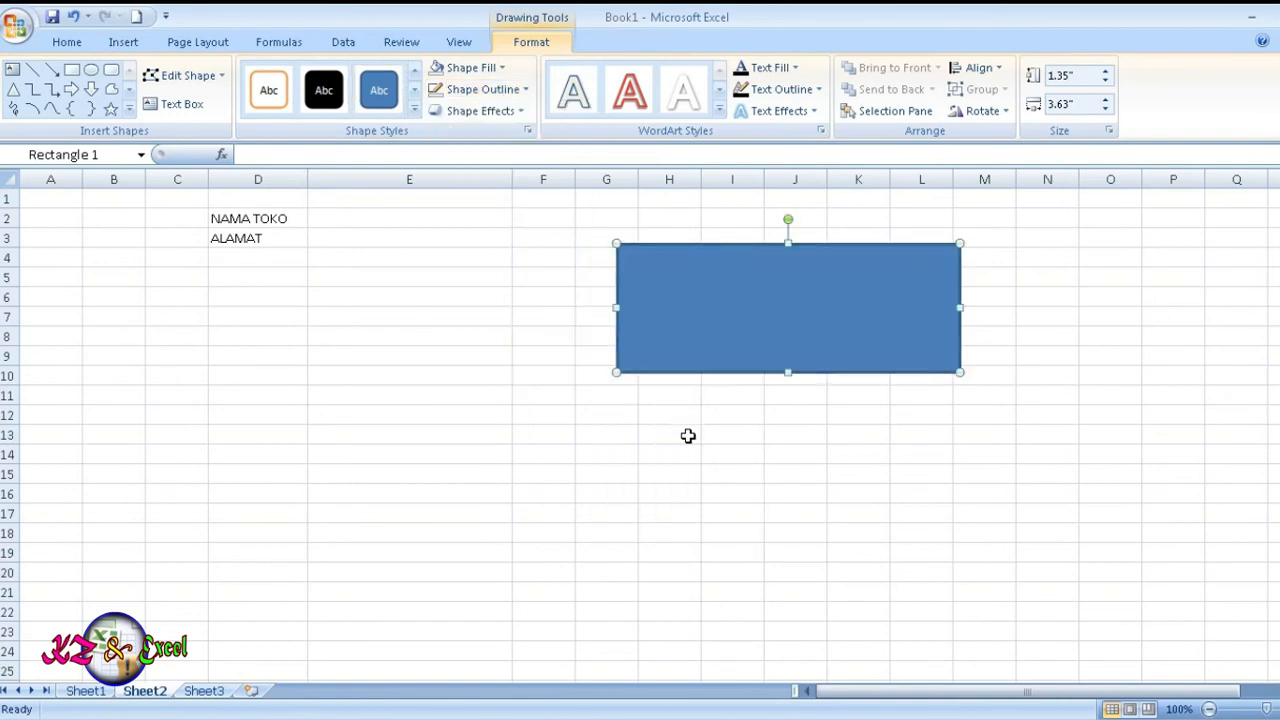
pyautogui.click(470, 90)
pyautogui.click(586, 260)
pyautogui.click(470, 67)
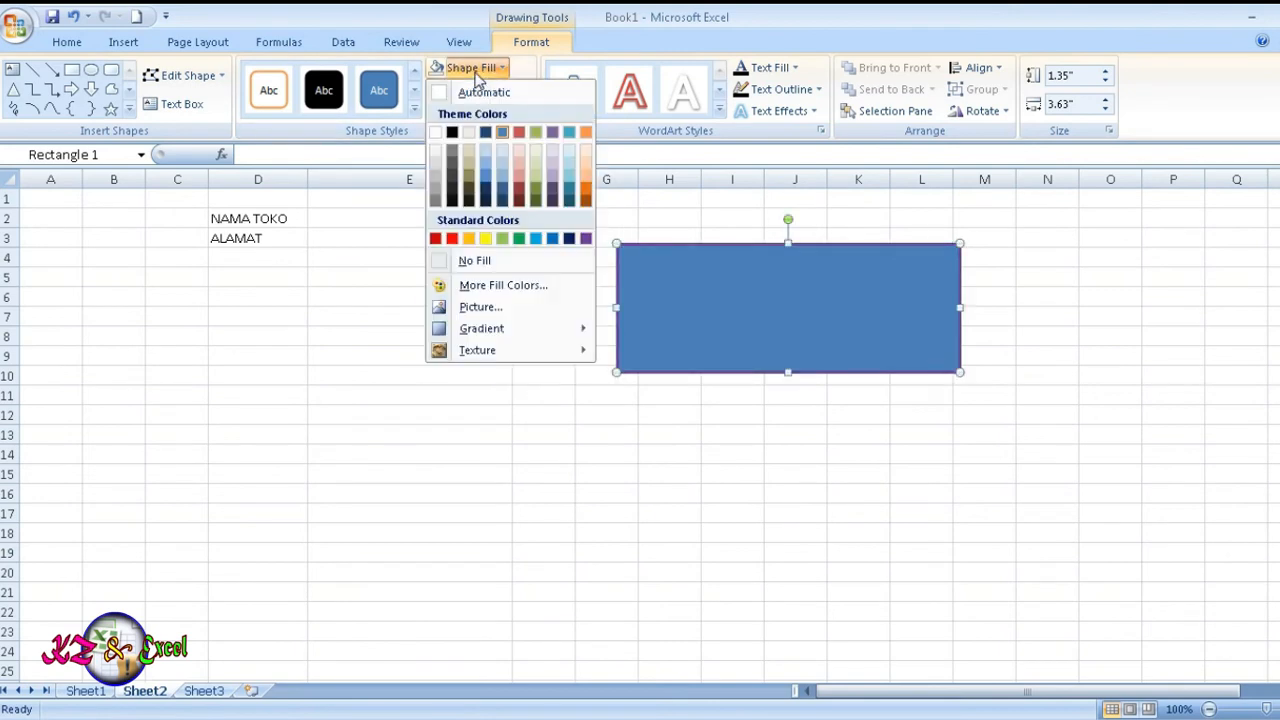
pyautogui.click(487, 259)
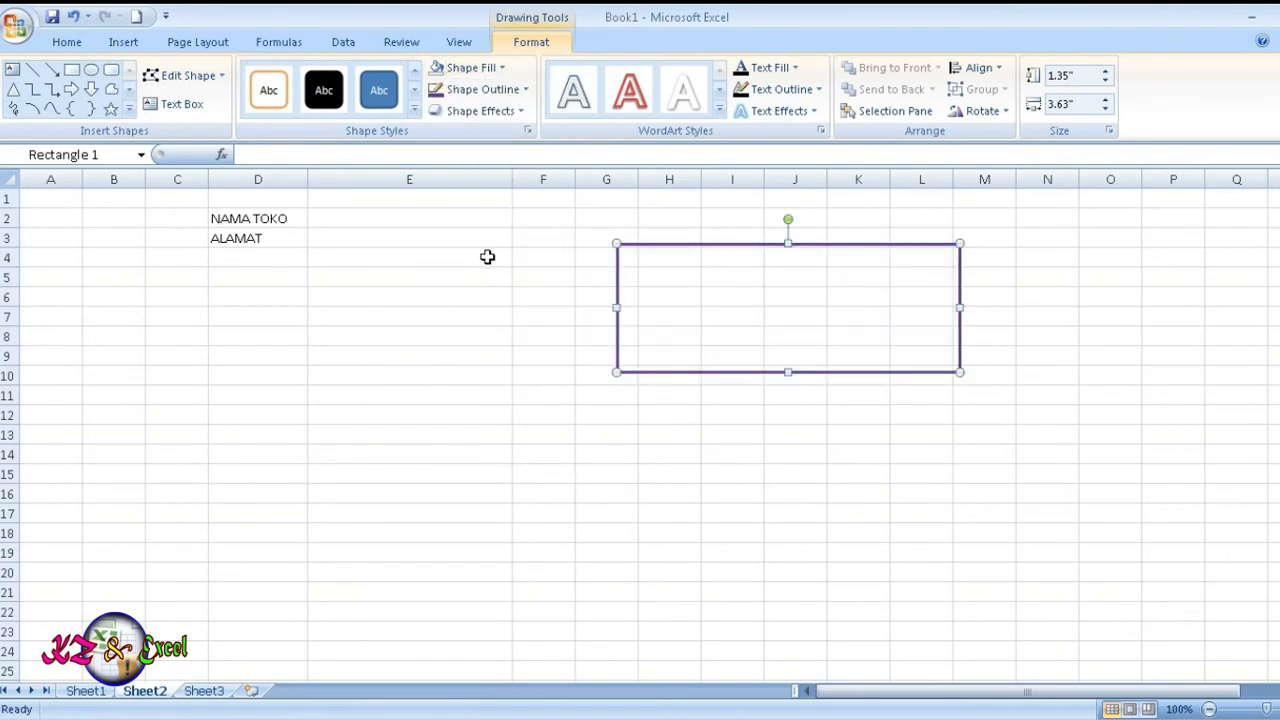
# Copy the purple rectangle and paste the duplicate at cell J13
pyautogui.rightClick(618, 283)
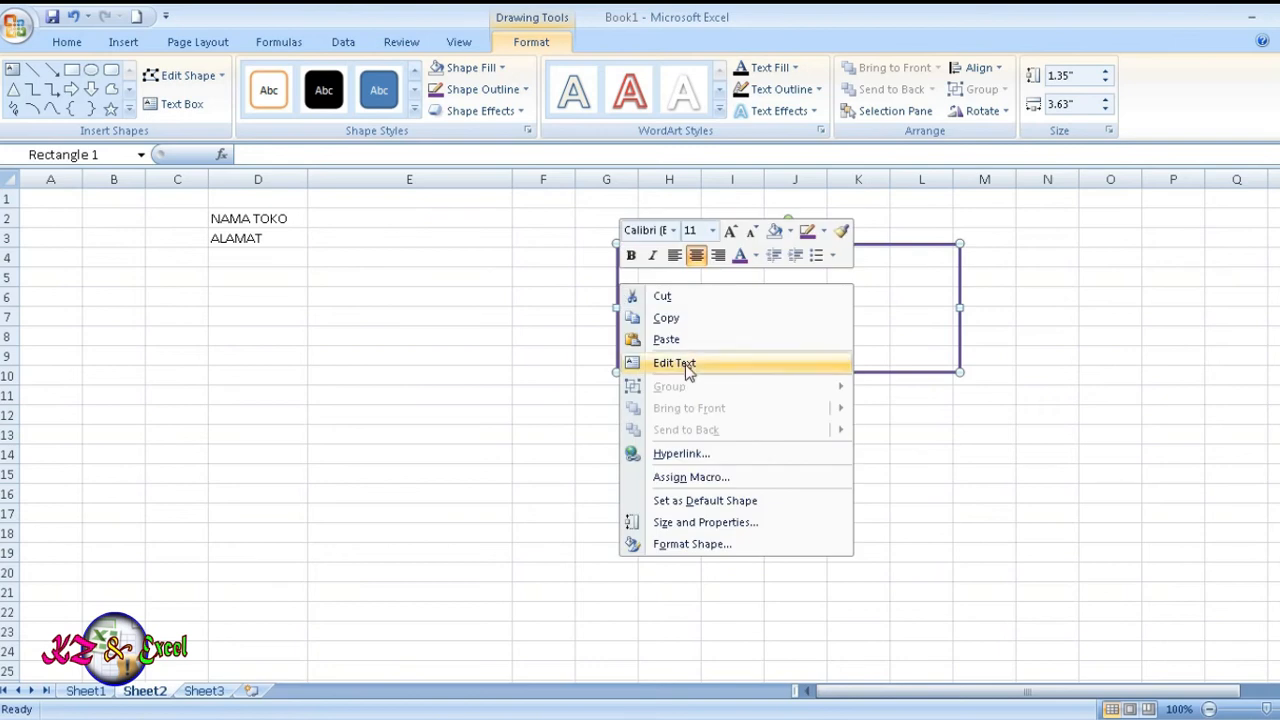
pyautogui.click(706, 320)
pyautogui.click(793, 432)
pyautogui.rightClick(793, 432)
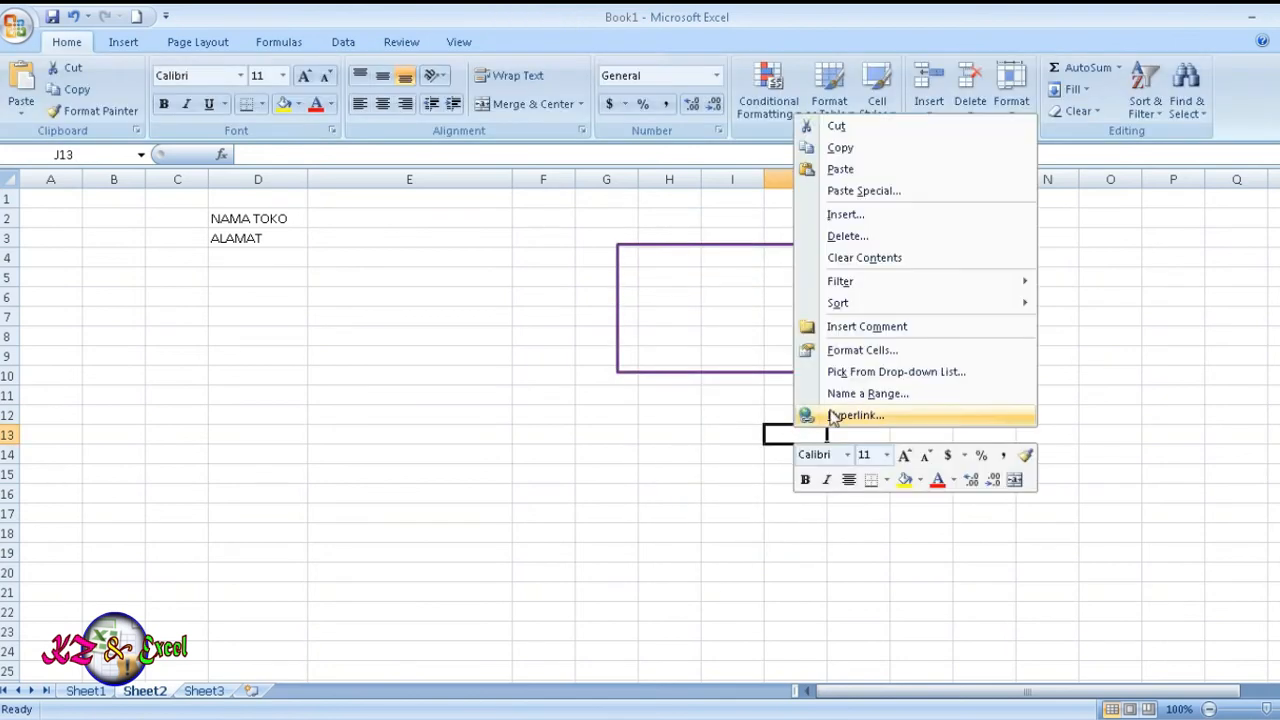
pyautogui.click(850, 170)
pyautogui.moveTo(880, 487); pyautogui.dragTo(757, 380)
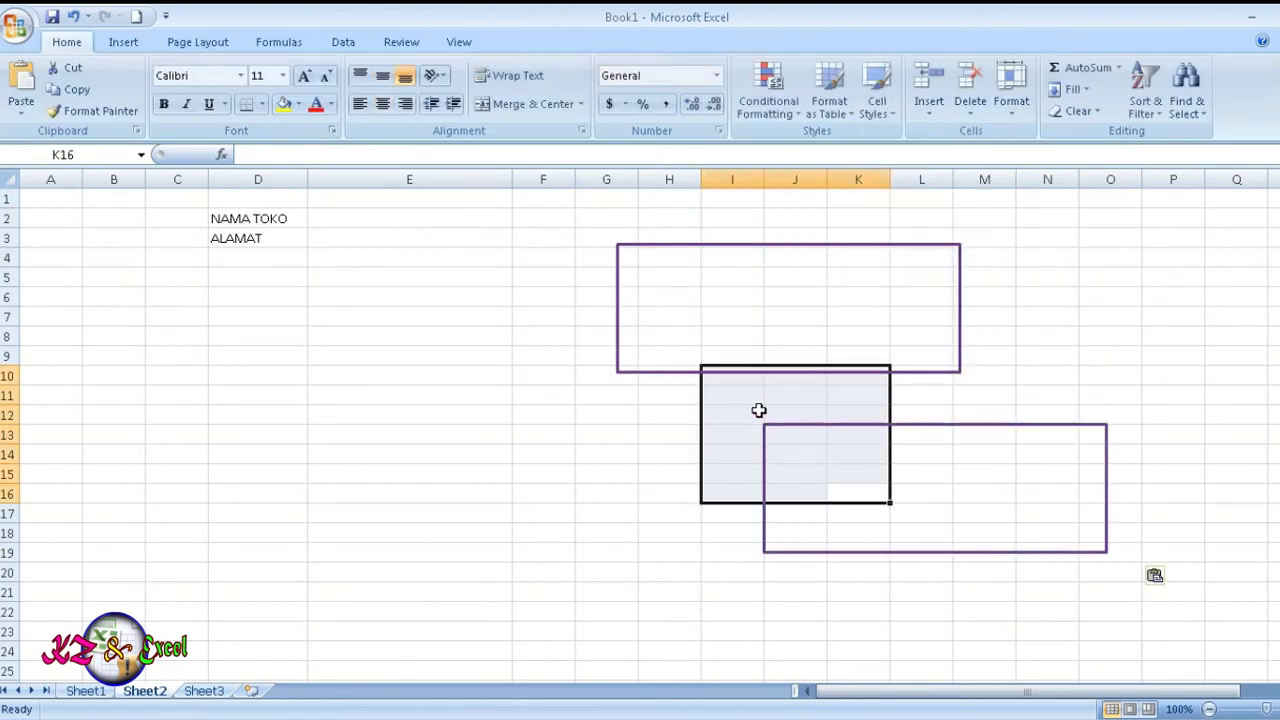
# Move the duplicate onto the original rectangle and enlarge it slightly to frame the original with a narrow, even gap
pyautogui.click(786, 431)
pyautogui.moveTo(786, 431); pyautogui.dragTo(628, 243)
pyautogui.moveTo(951, 366); pyautogui.dragTo(968, 379)
pyautogui.click(1110, 395)
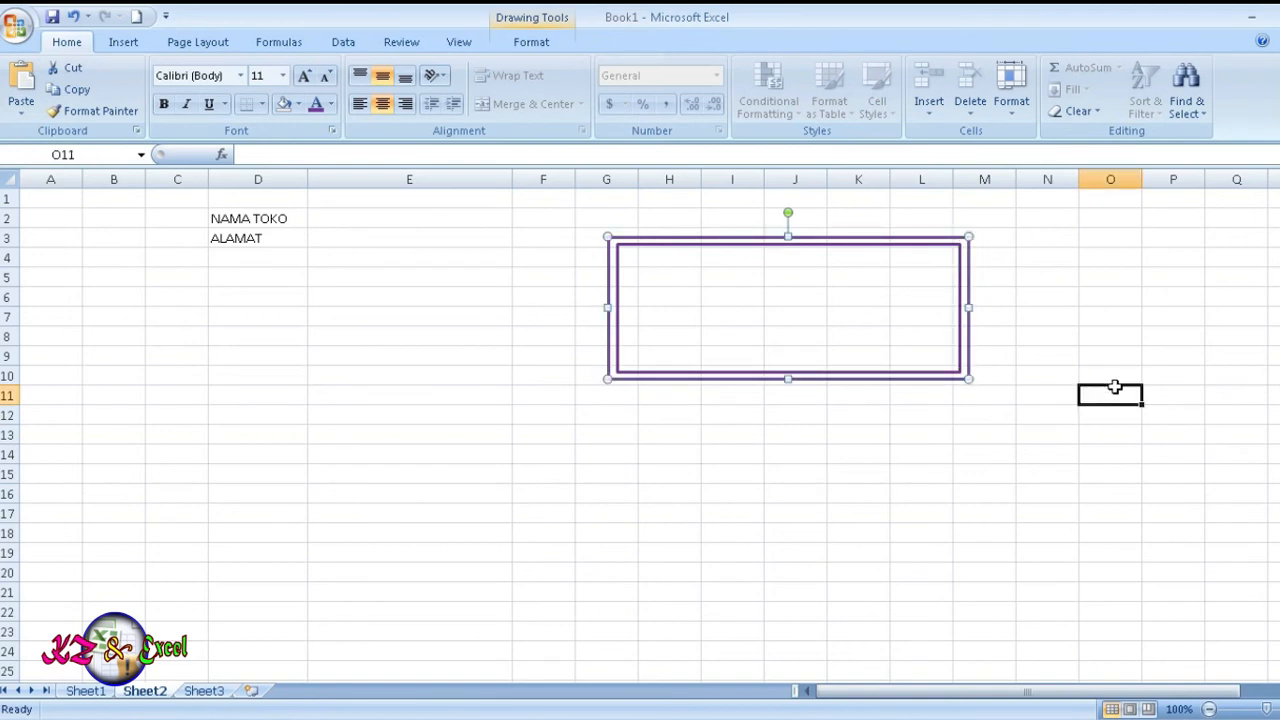
# Draw a third rectangle about 3.46" wide and 0.69" high inside the upper half of the double frame
pyautogui.click(123, 42)
pyautogui.click(211, 88)
pyautogui.click(261, 172)
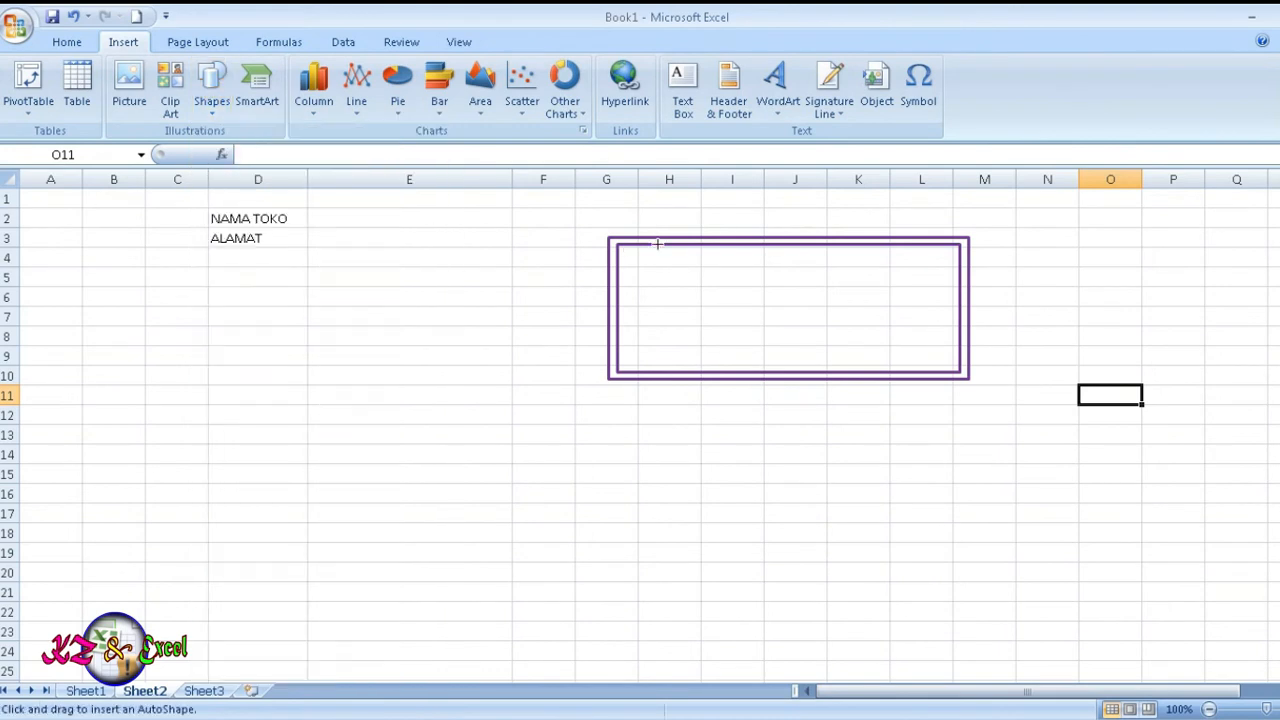
pyautogui.moveTo(623, 253)
pyautogui.mouseDown()
pyautogui.moveTo(929, 326)
pyautogui.moveTo(952, 313)
pyautogui.mouseUp()
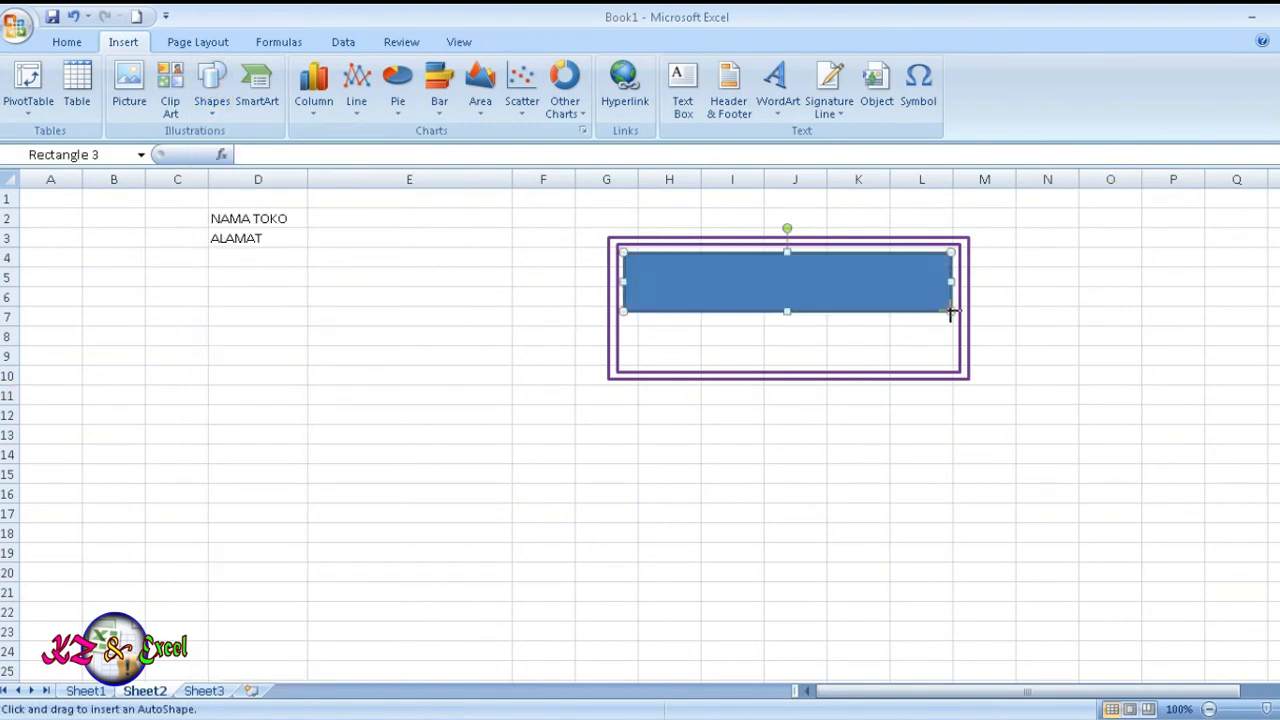
pyautogui.moveTo(791, 320); pyautogui.dragTo(794, 322)
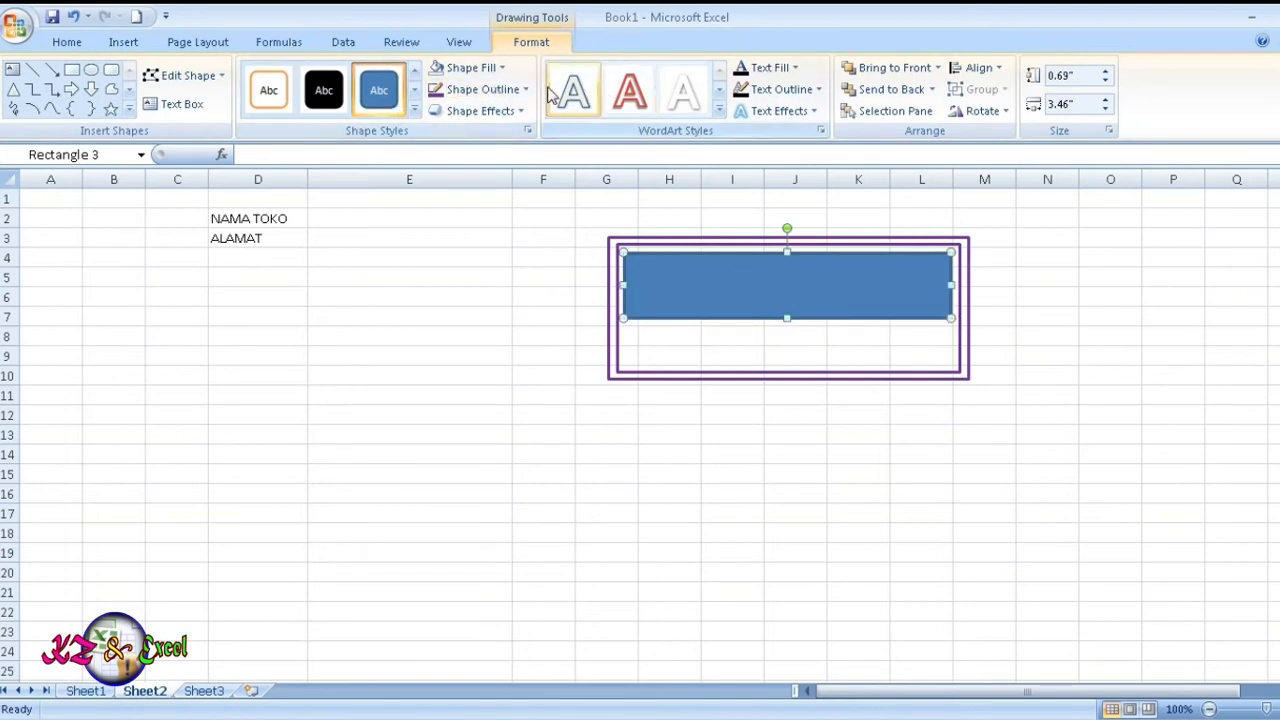
pyautogui.click(495, 92)
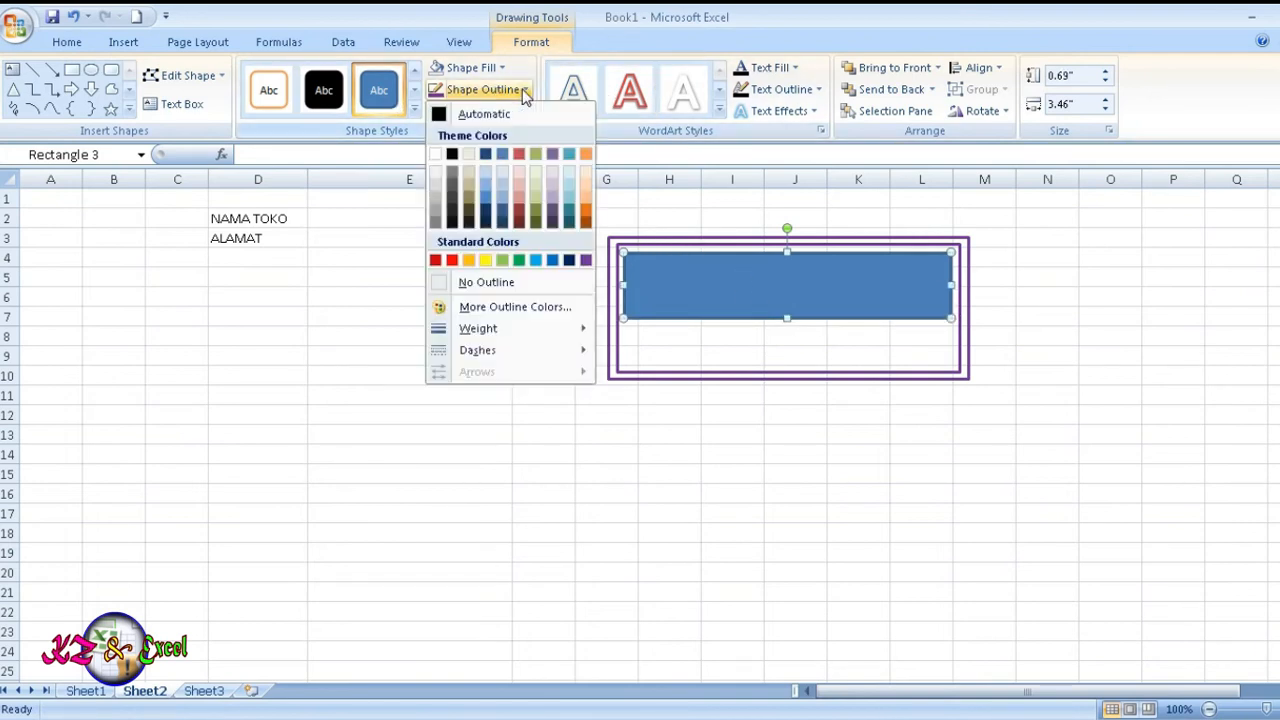
pyautogui.click(718, 111)
pyautogui.click(502, 163)
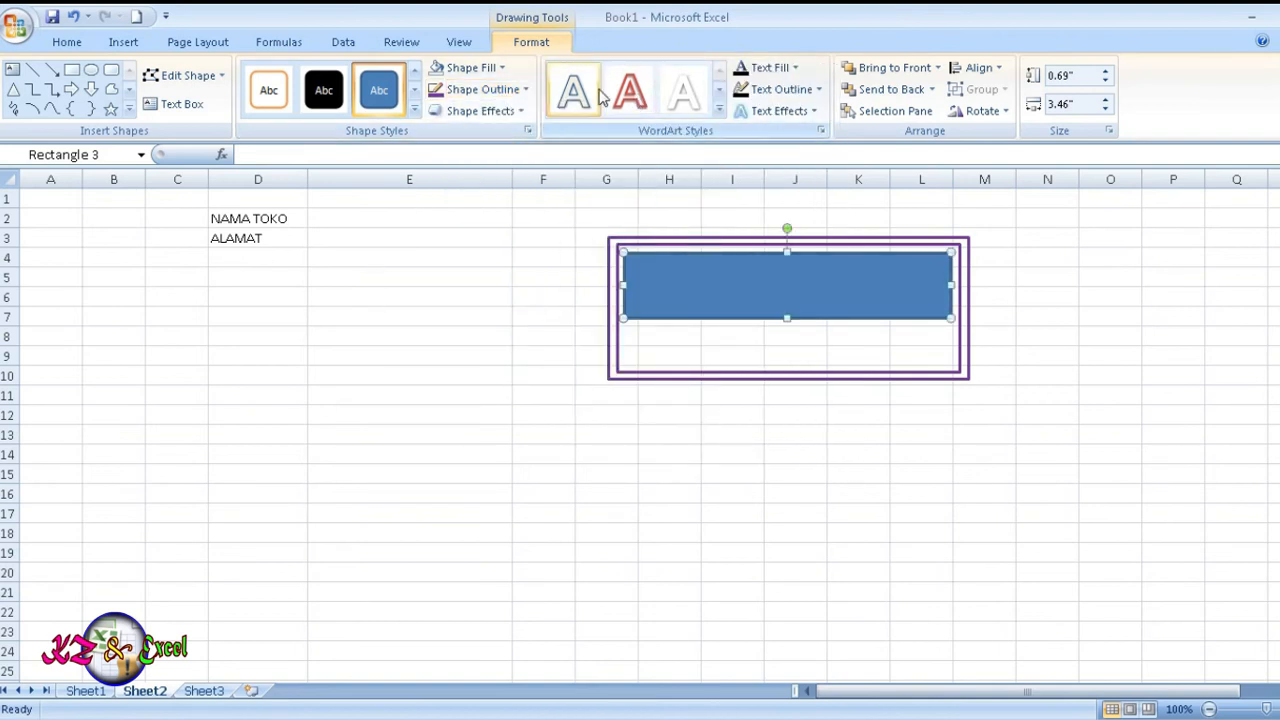
# Apply the purple gradient shape style from the fifth style row to the selected rectangle and link its text to cell E2
pyautogui.click(414, 110)
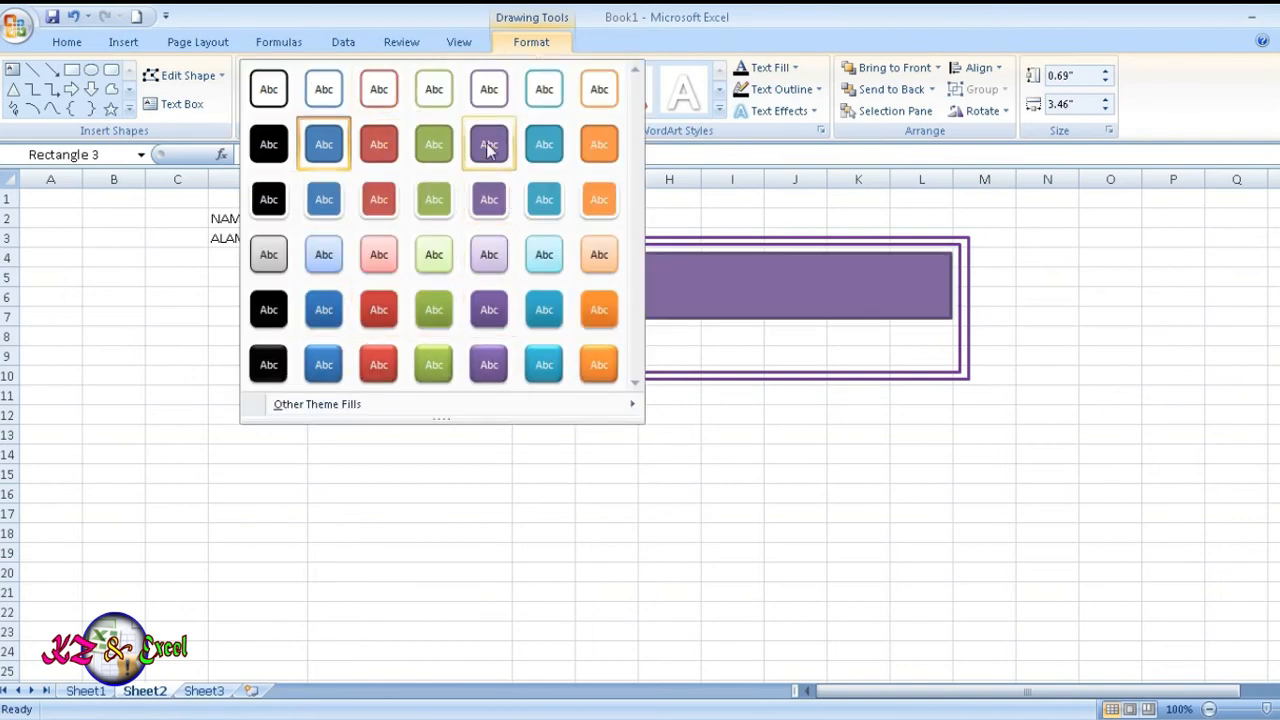
pyautogui.click(489, 325)
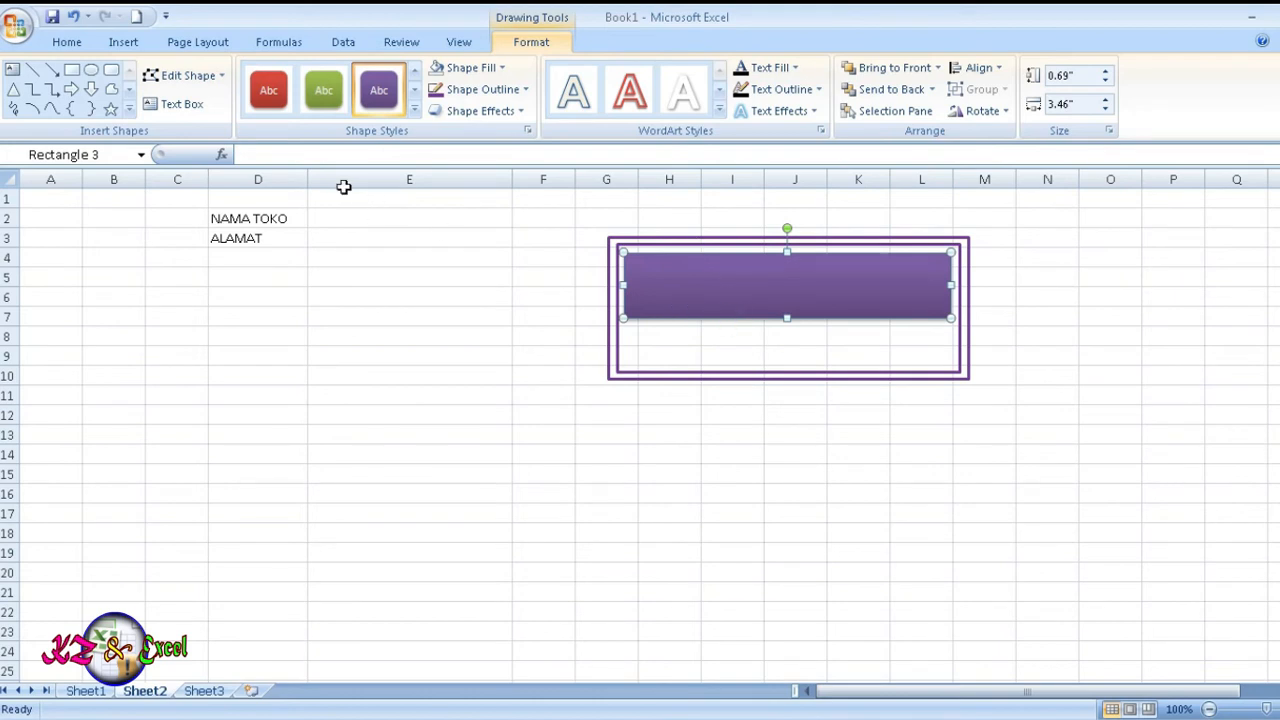
pyautogui.click(260, 155)
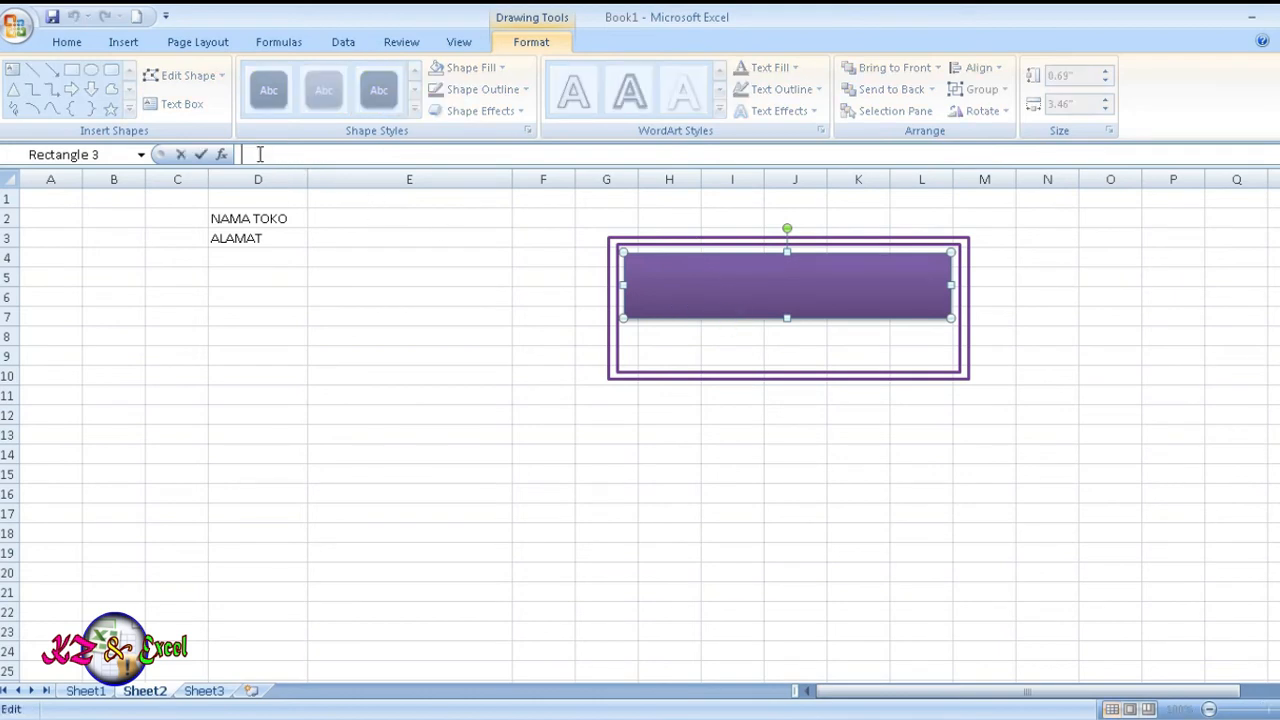
pyautogui.write('=')
pyautogui.click(326, 220)
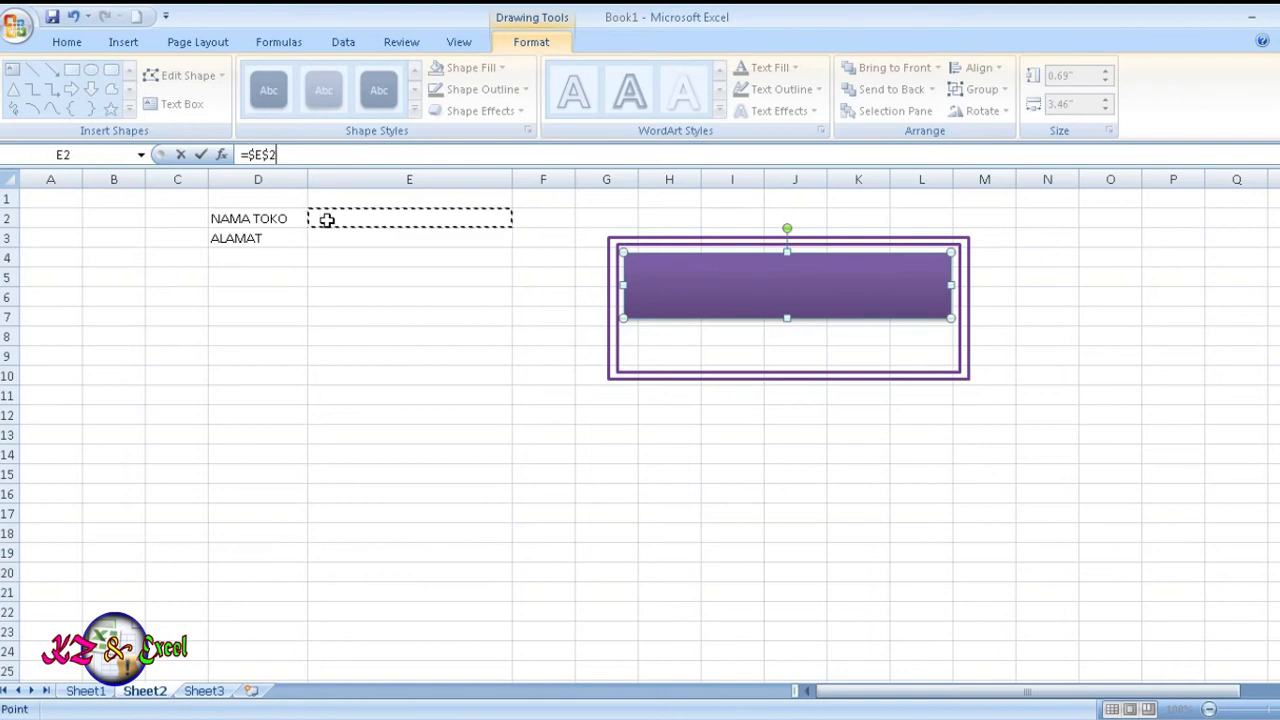
pyautogui.press('Return')
# Enter DUA SAUDARA as the store name in cell E2
pyautogui.click(326, 220)
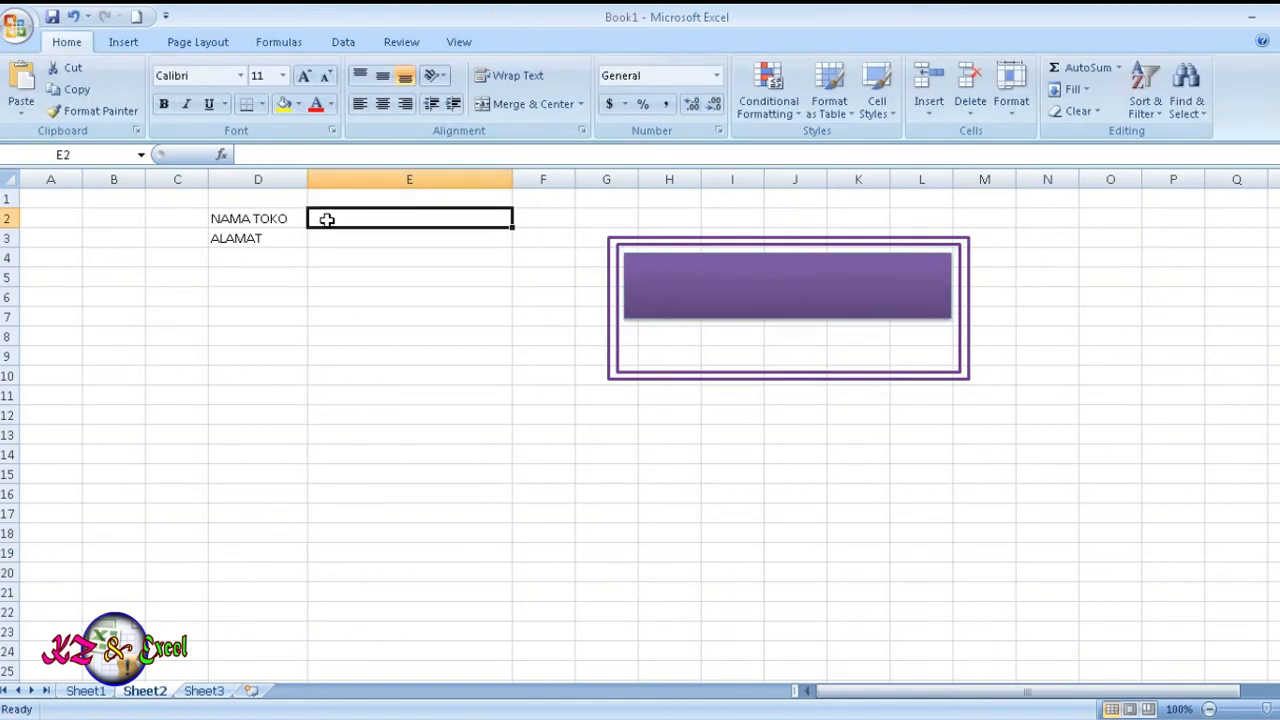
pyautogui.write('DUA SAU')
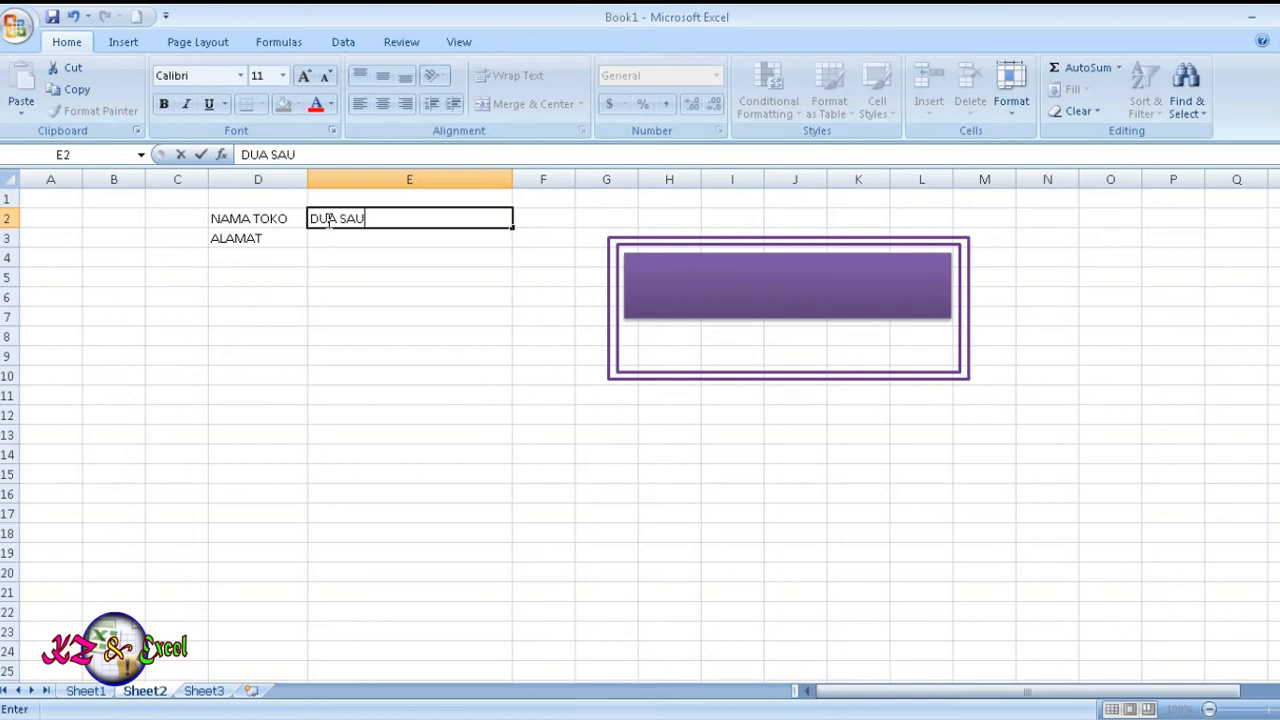
pyautogui.write('DARA')
pyautogui.press('Return')
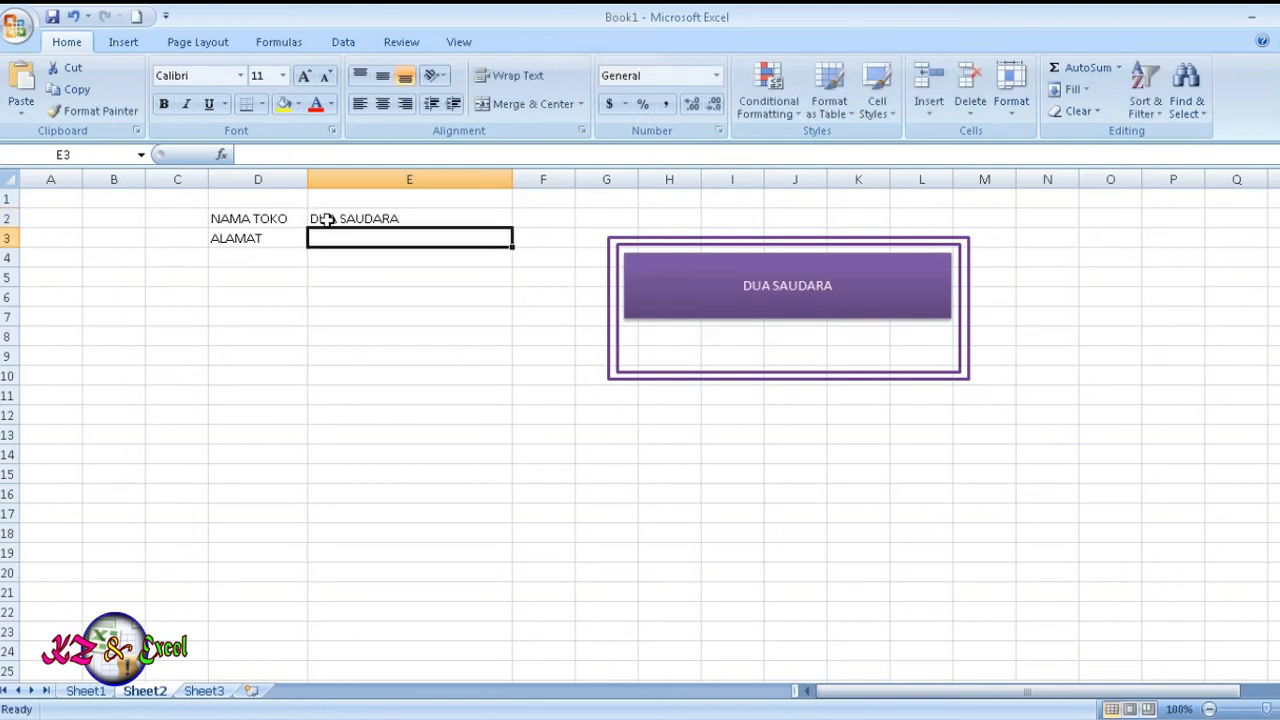
# Make the store name text in the upper rectangle bold and set its font size to 28
pyautogui.click(770, 290)
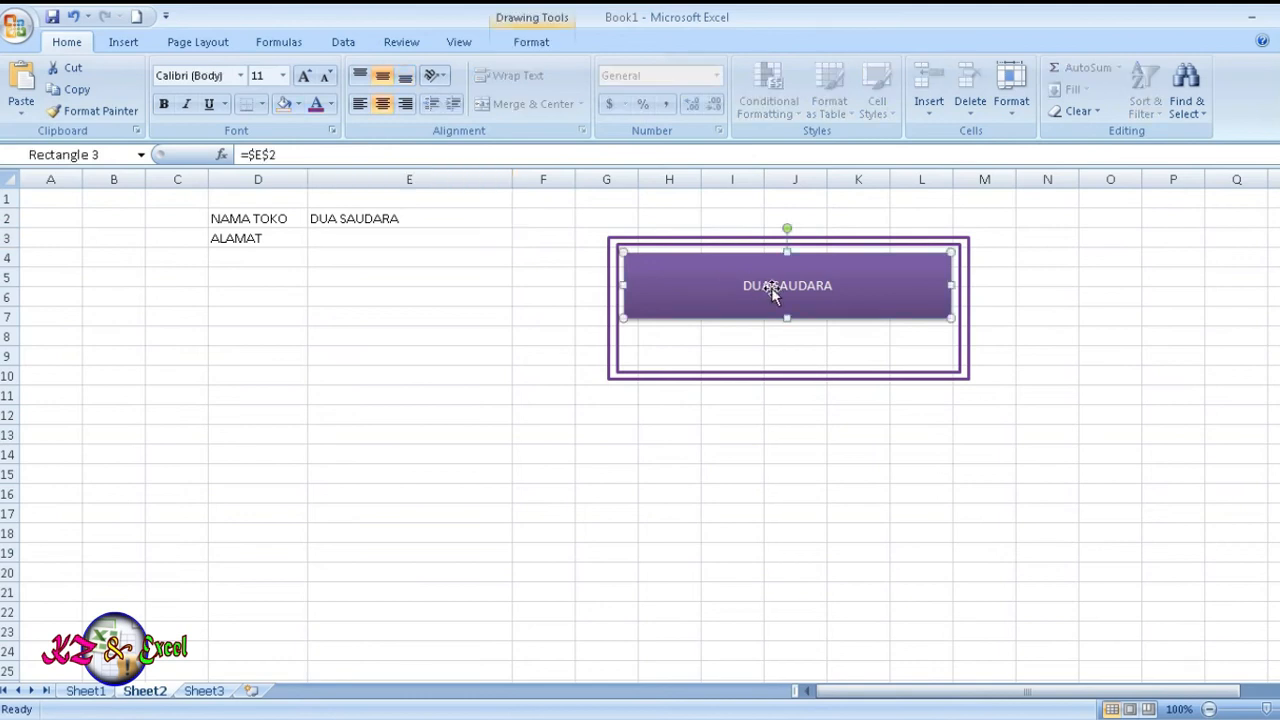
pyautogui.click(163, 104)
pyautogui.click(281, 80)
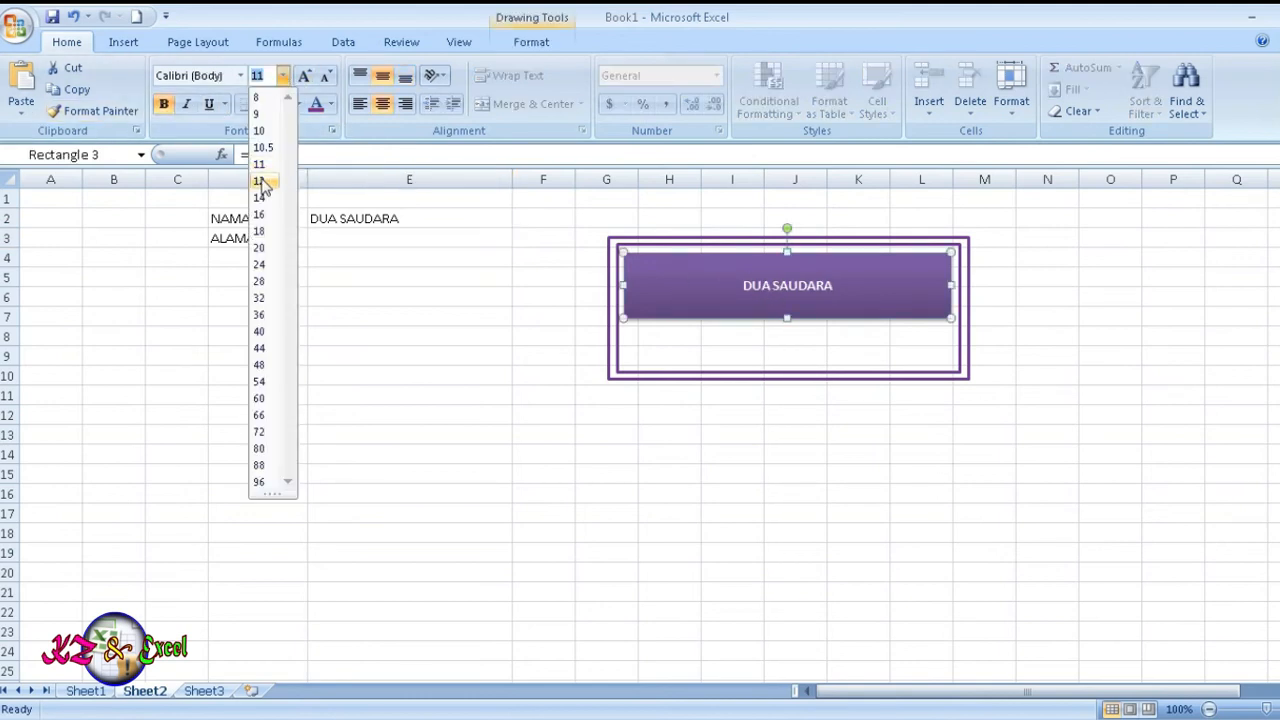
pyautogui.click(258, 282)
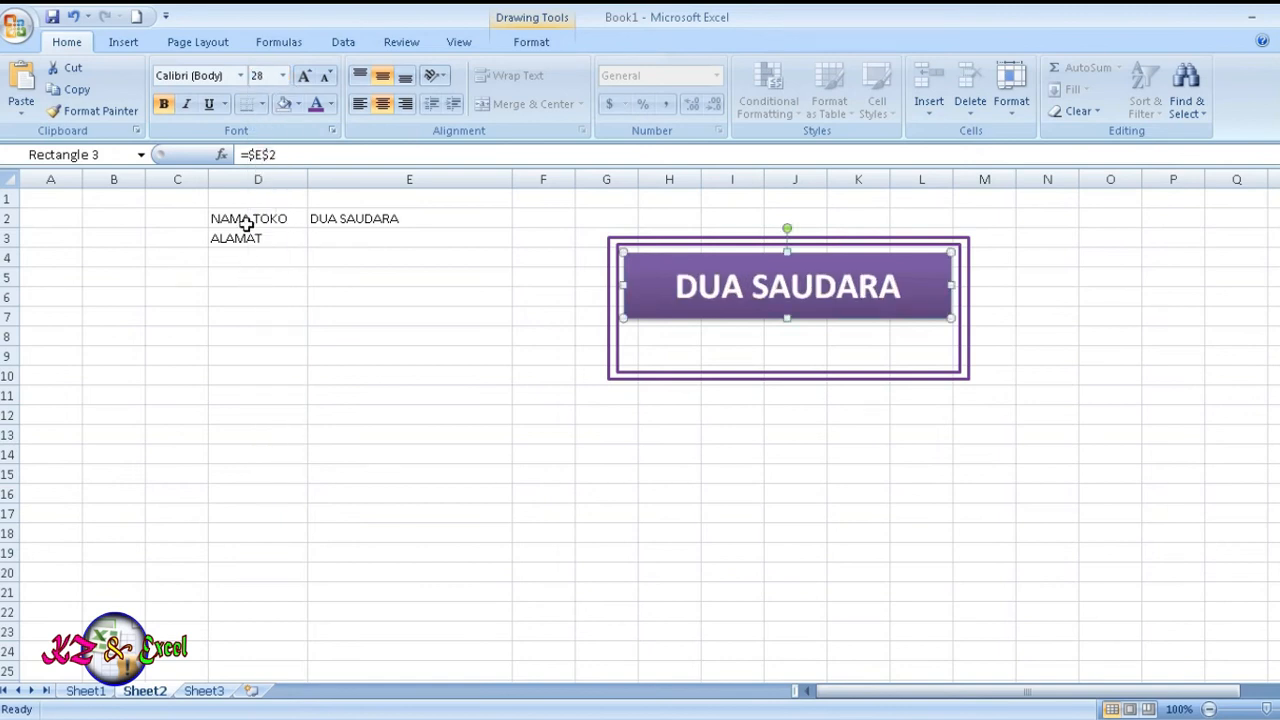
# Change the font of the store name in the upper rectangle to Brush Script MT
pyautogui.click(241, 77)
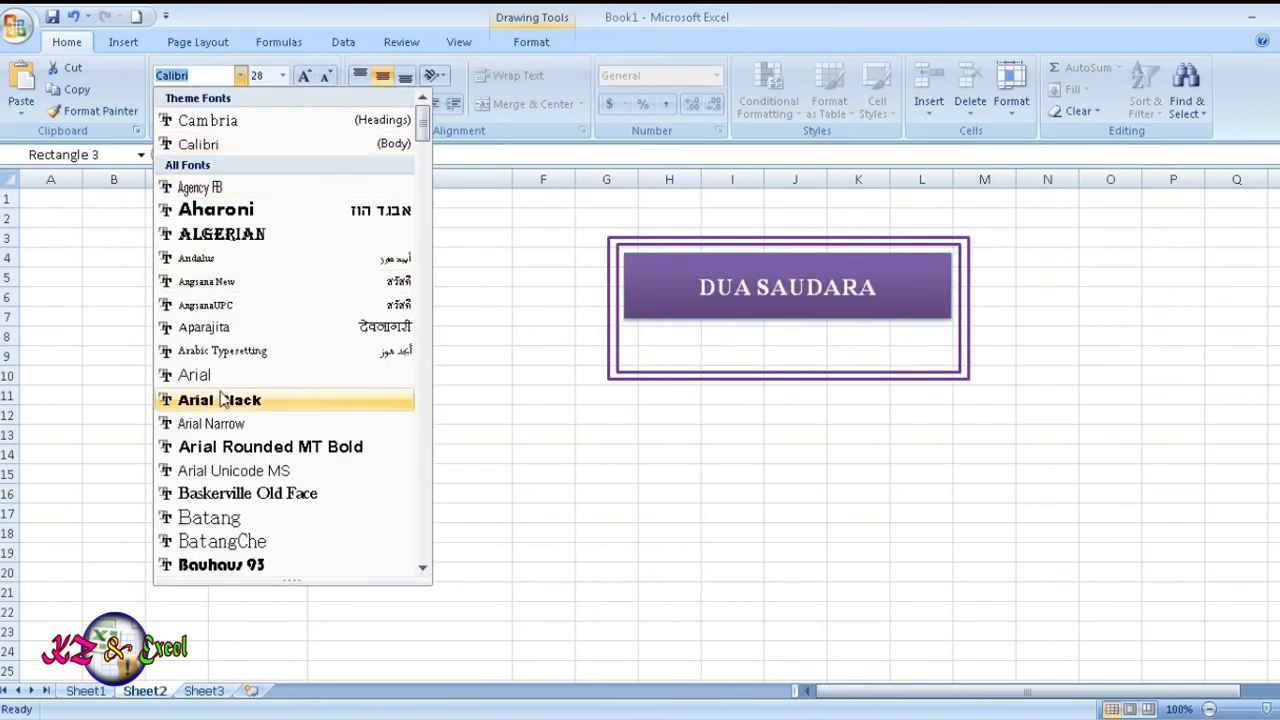
pyautogui.scroll(-4, 240, 495)
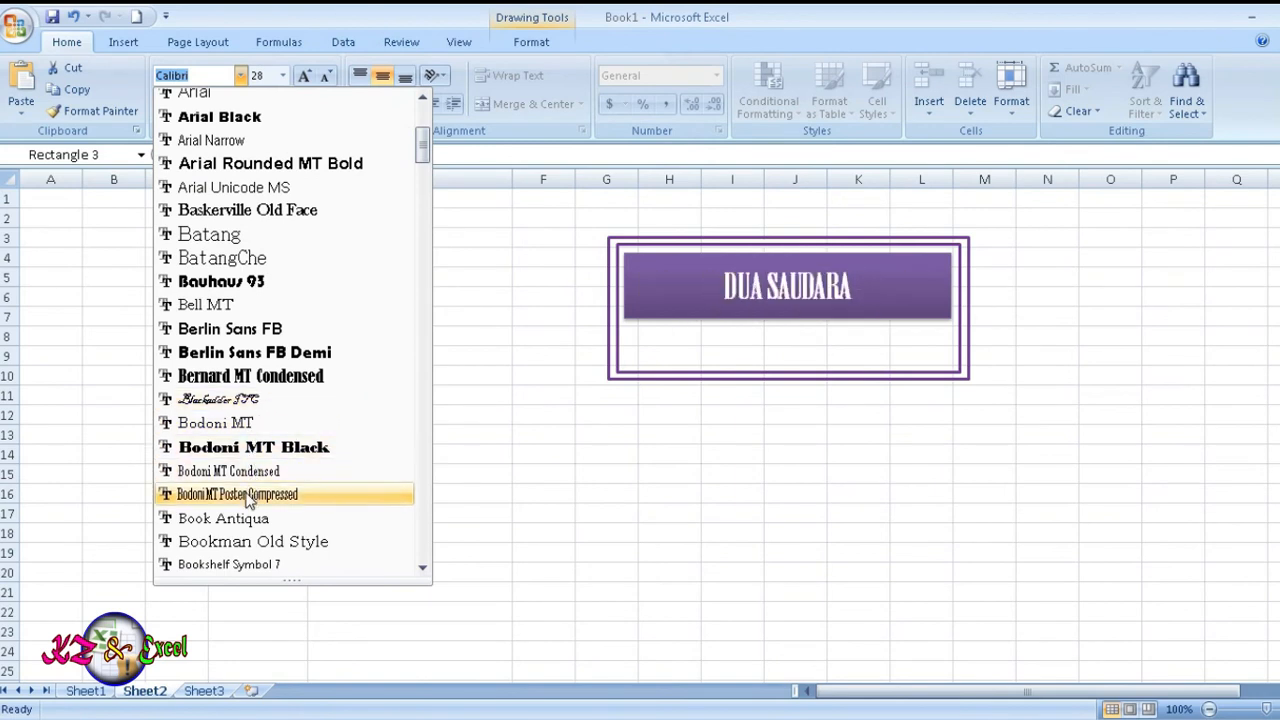
pyautogui.scroll(-2, 250, 485)
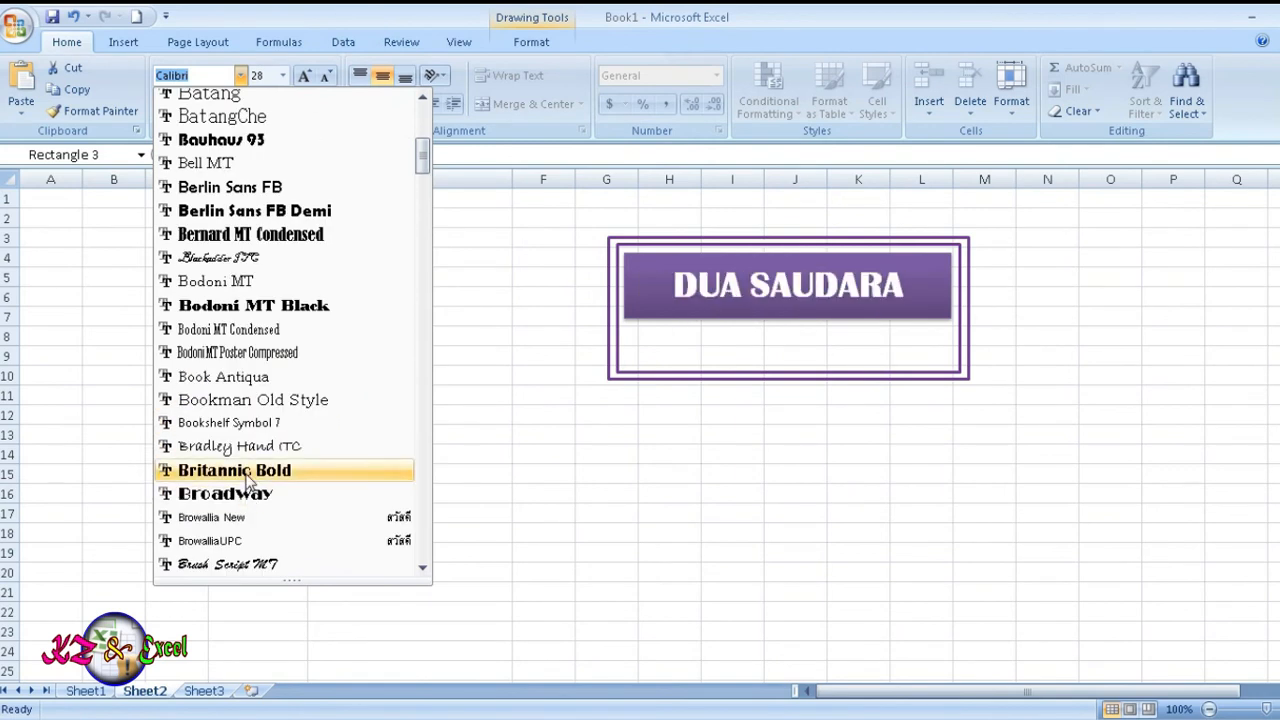
pyautogui.scroll(-2, 255, 492)
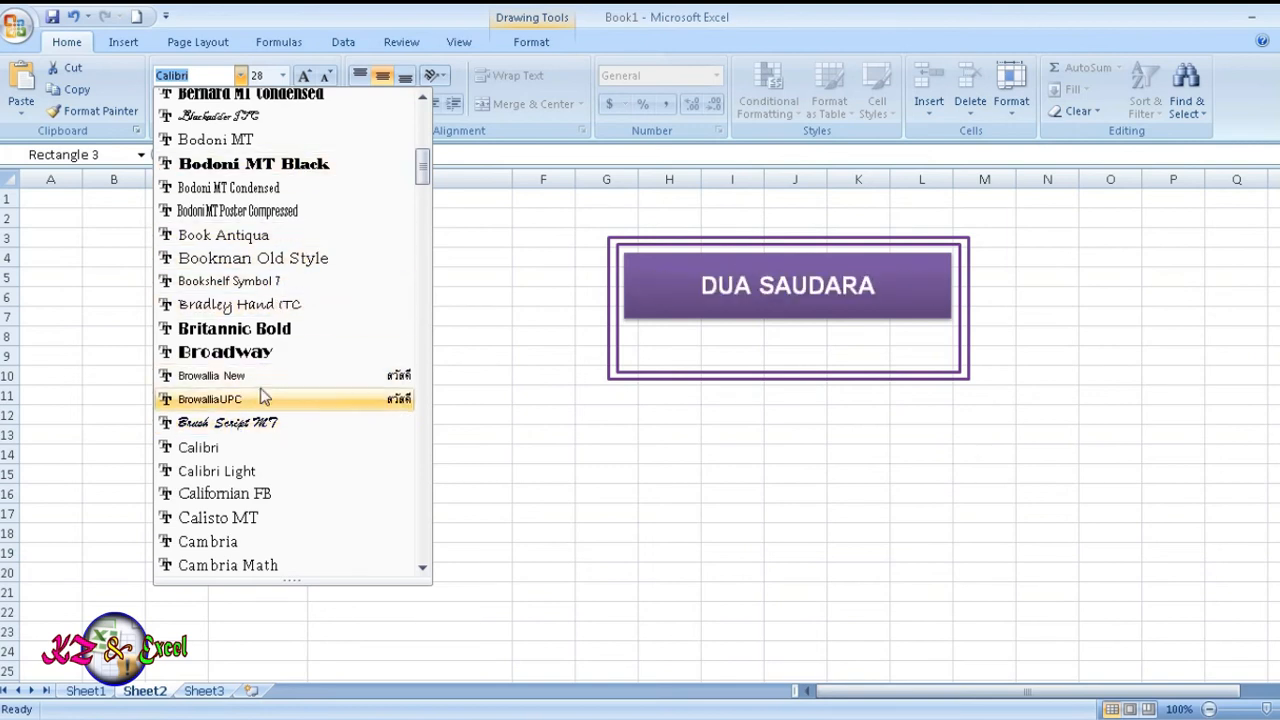
pyautogui.click(245, 422)
pyautogui.click(1052, 512)
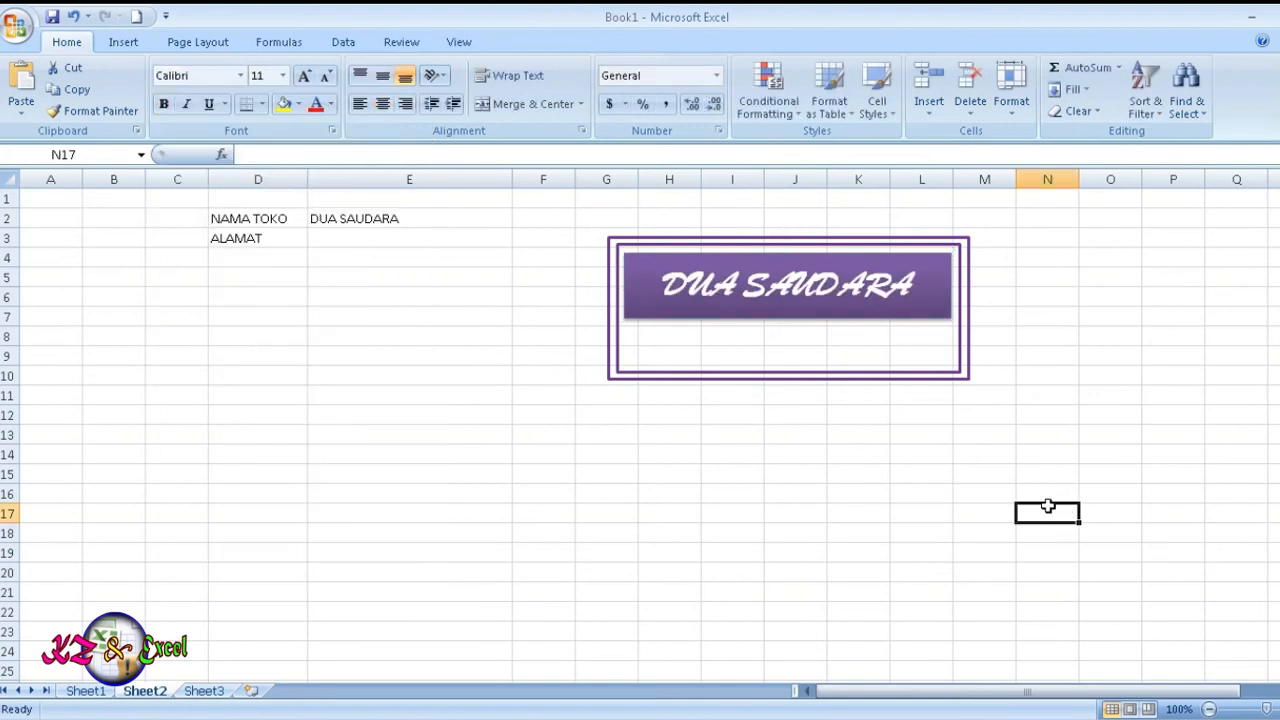
# Draw a rectangle about 0.43" high and 3.43" wide below the store name rectangle and give it the same purple gradient style
pyautogui.click(778, 430)
pyautogui.click(780, 350)
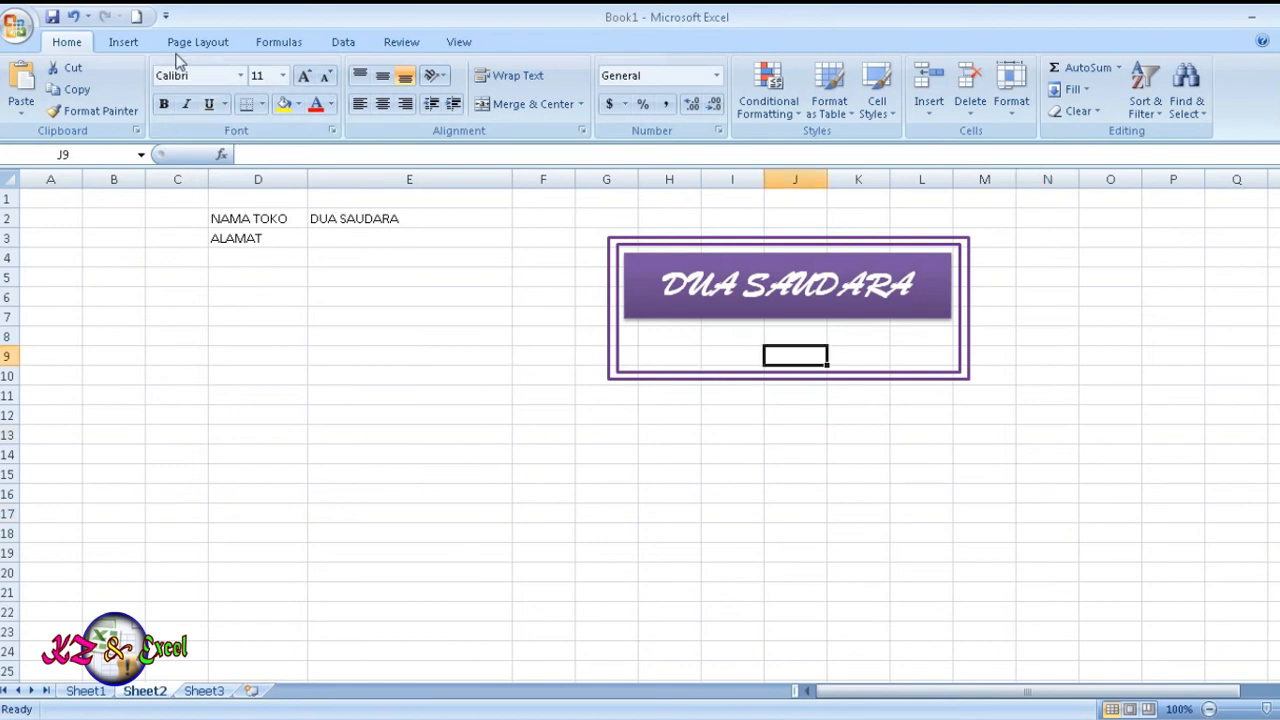
pyautogui.click(122, 42)
pyautogui.click(212, 92)
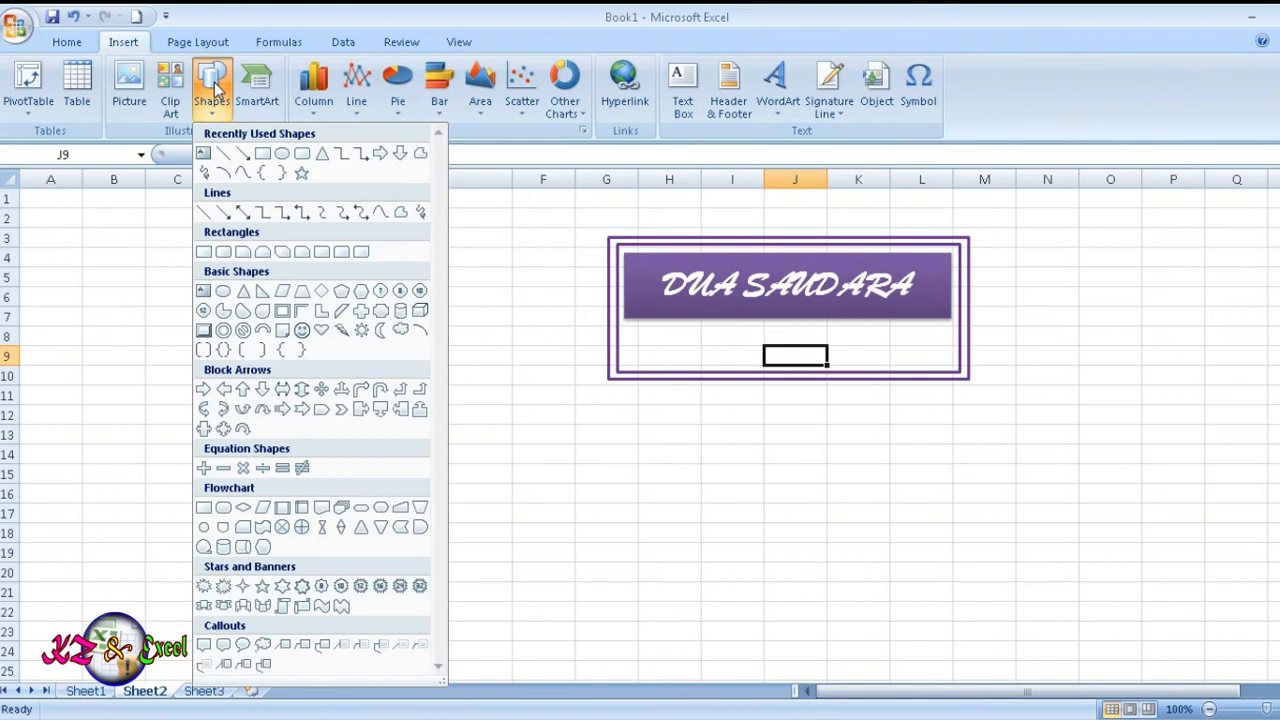
pyautogui.click(254, 153)
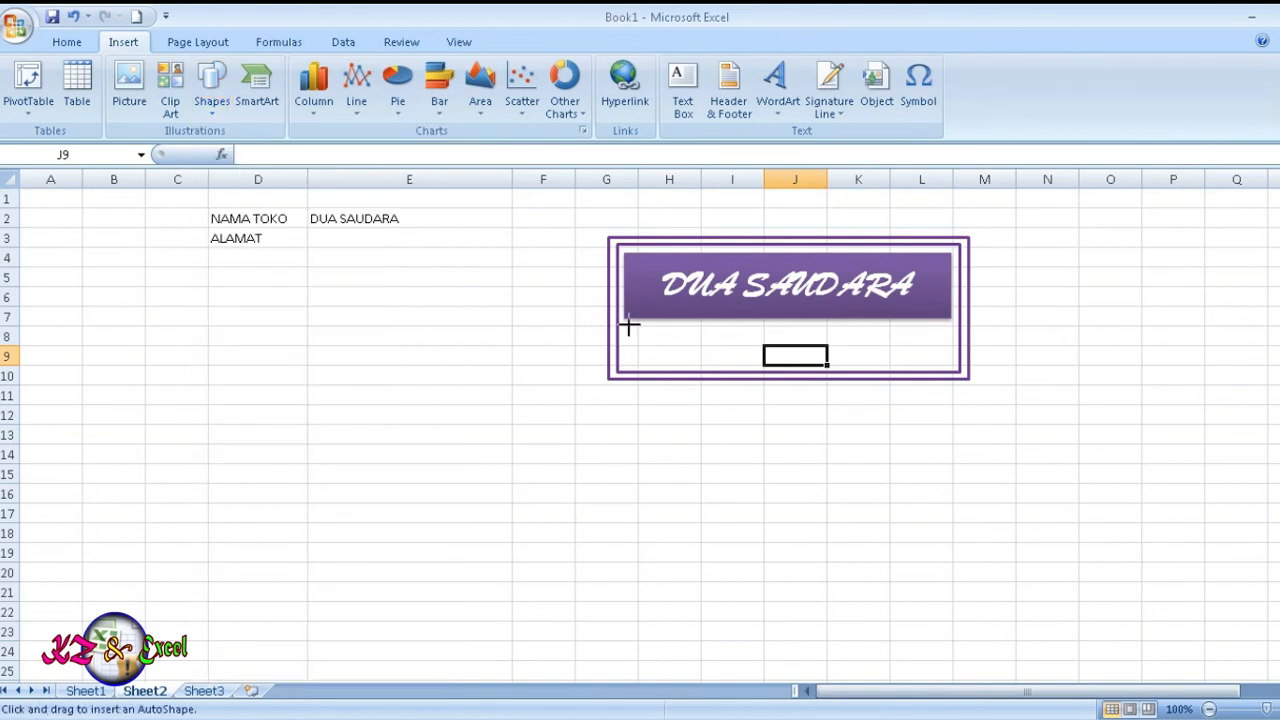
pyautogui.moveTo(628, 325)
pyautogui.mouseDown()
pyautogui.moveTo(776, 362)
pyautogui.moveTo(950, 365)
pyautogui.mouseUp()
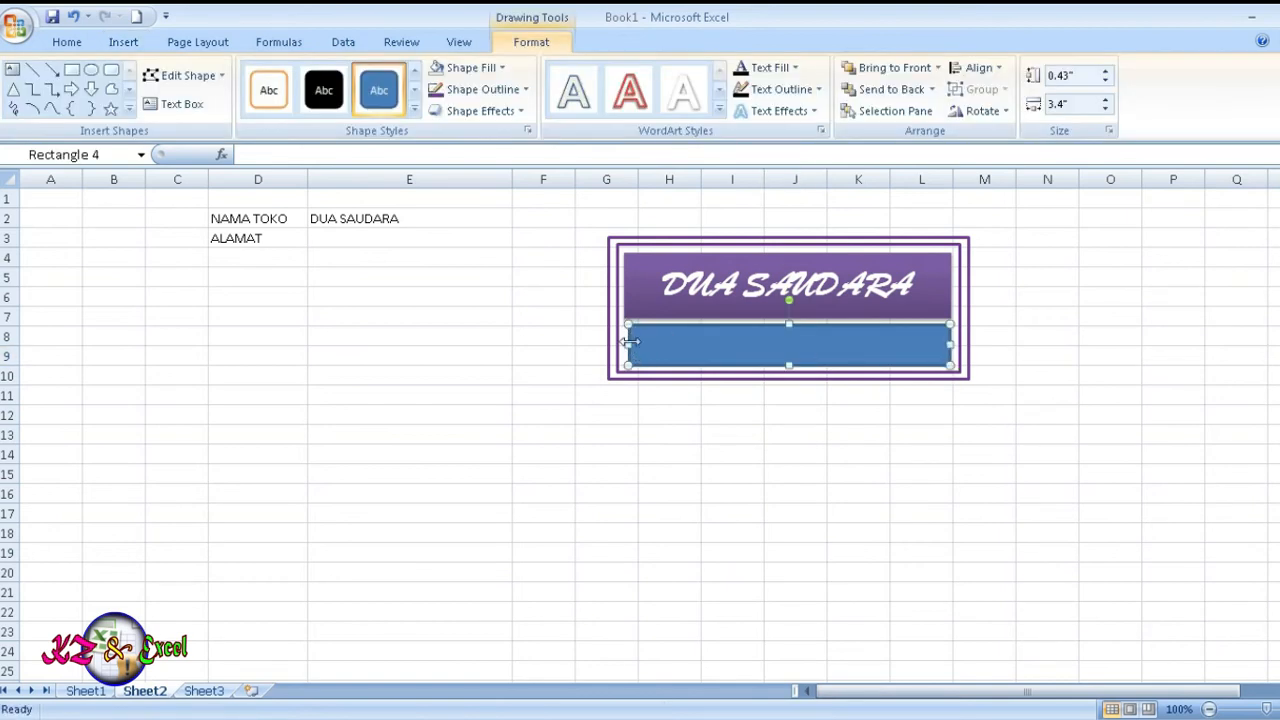
pyautogui.moveTo(628, 345); pyautogui.dragTo(625, 345)
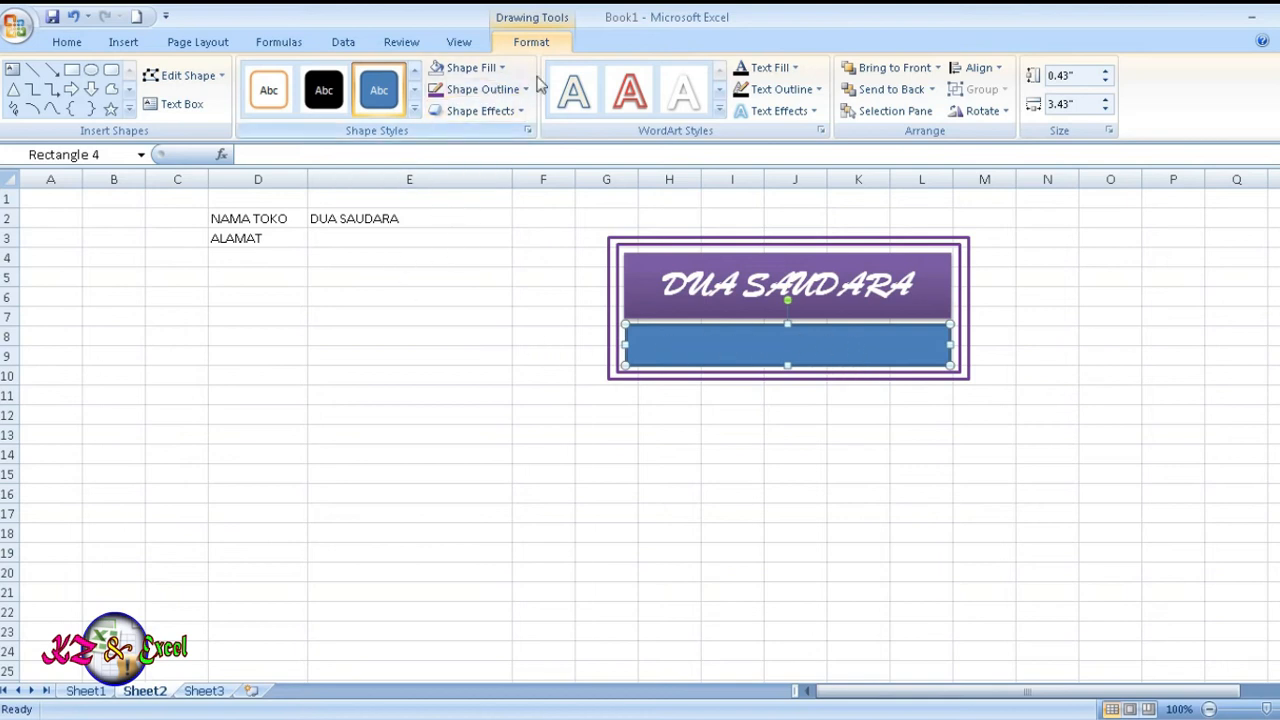
pyautogui.click(415, 110)
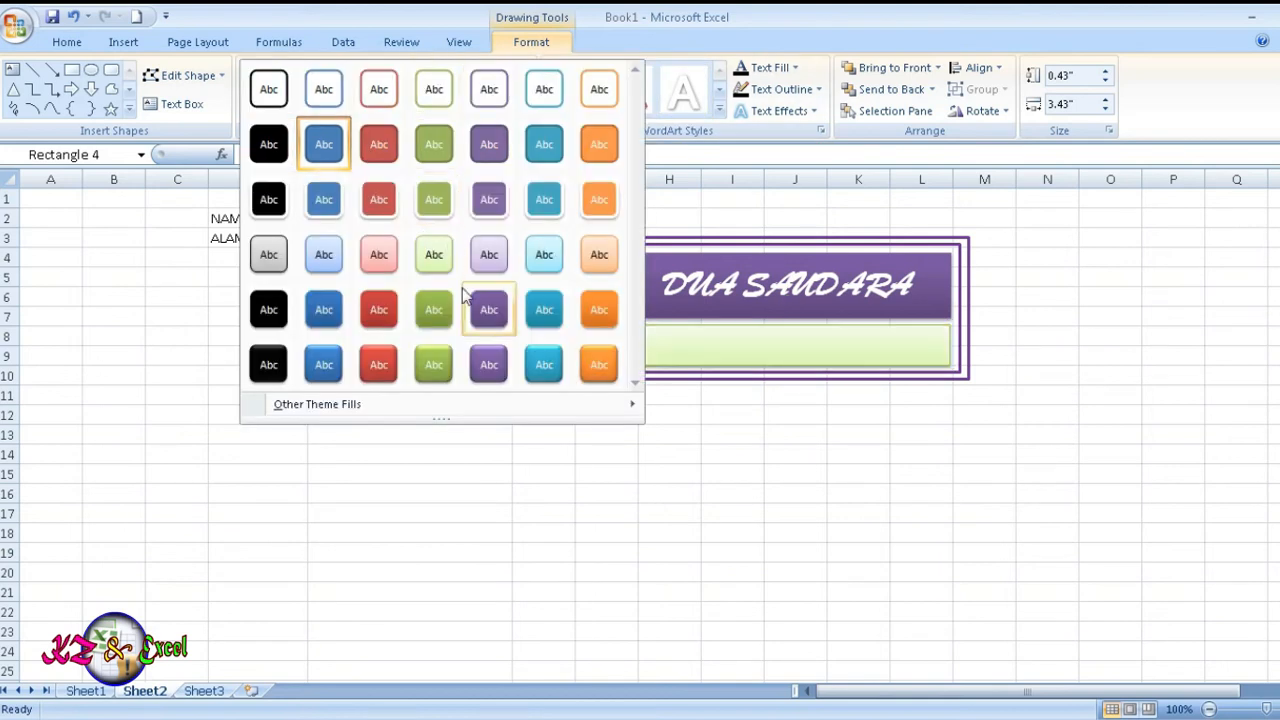
pyautogui.click(492, 306)
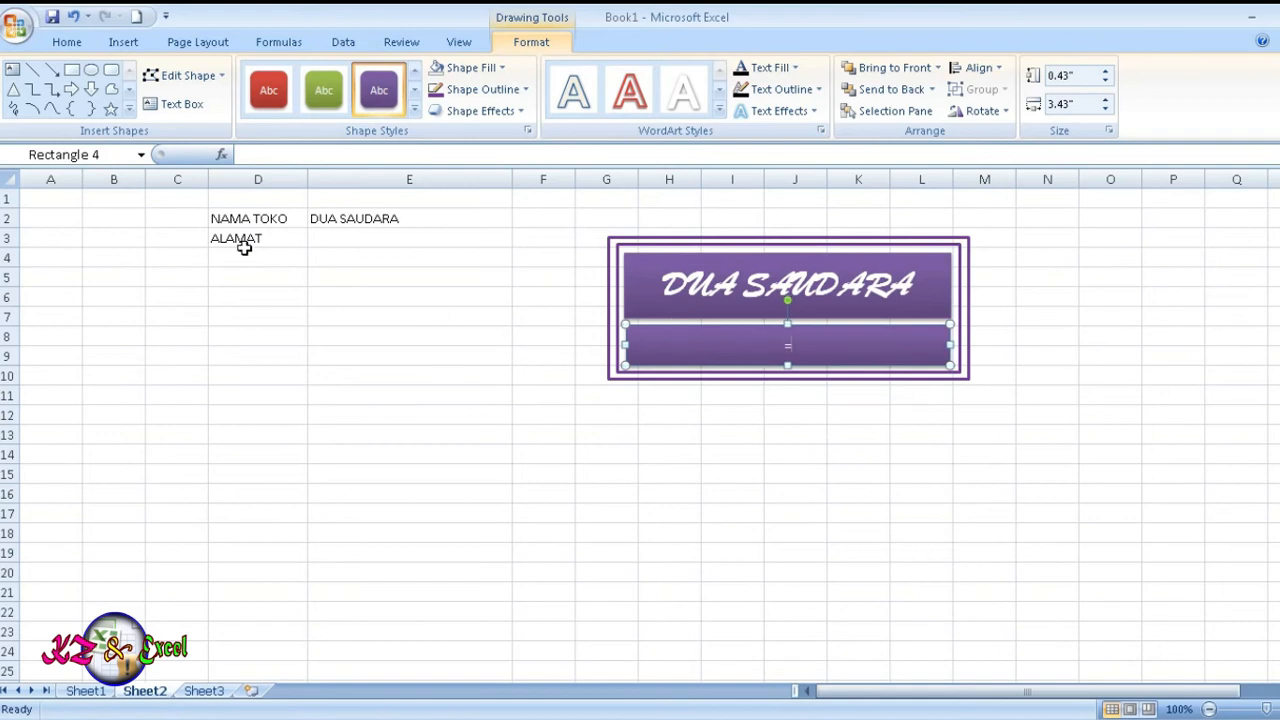
pyautogui.click(324, 239)
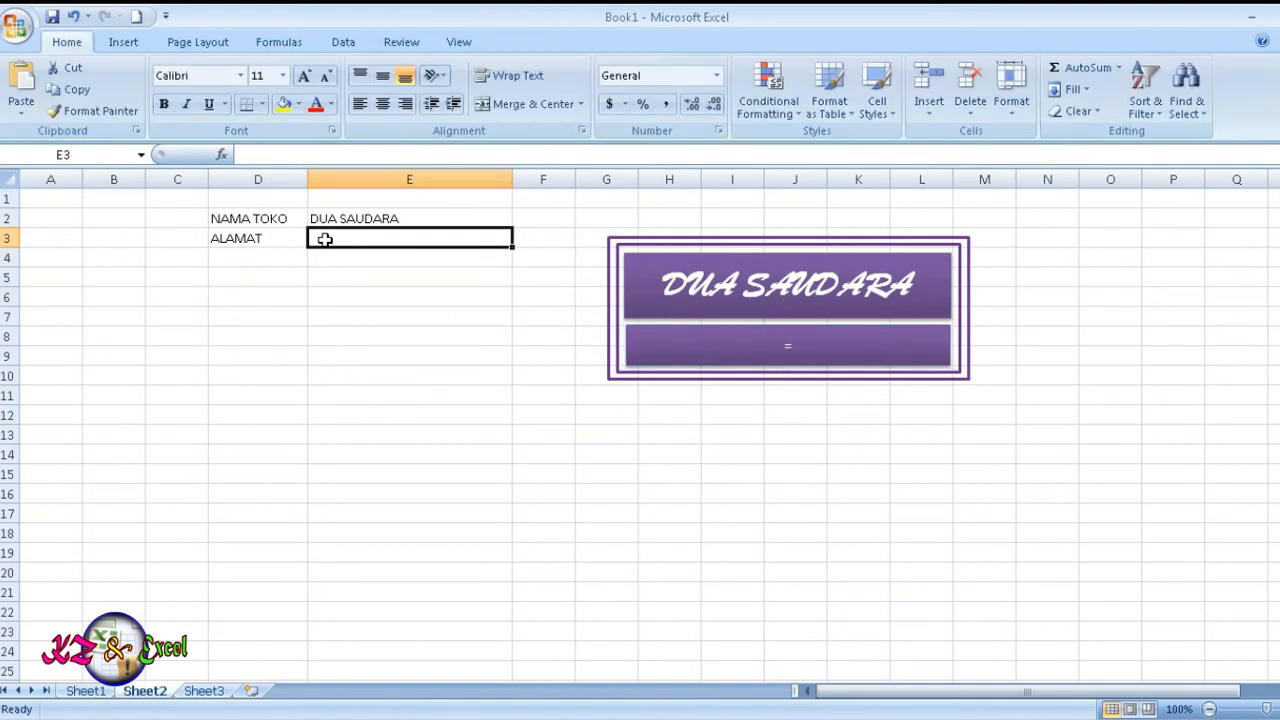
pyautogui.click(797, 347)
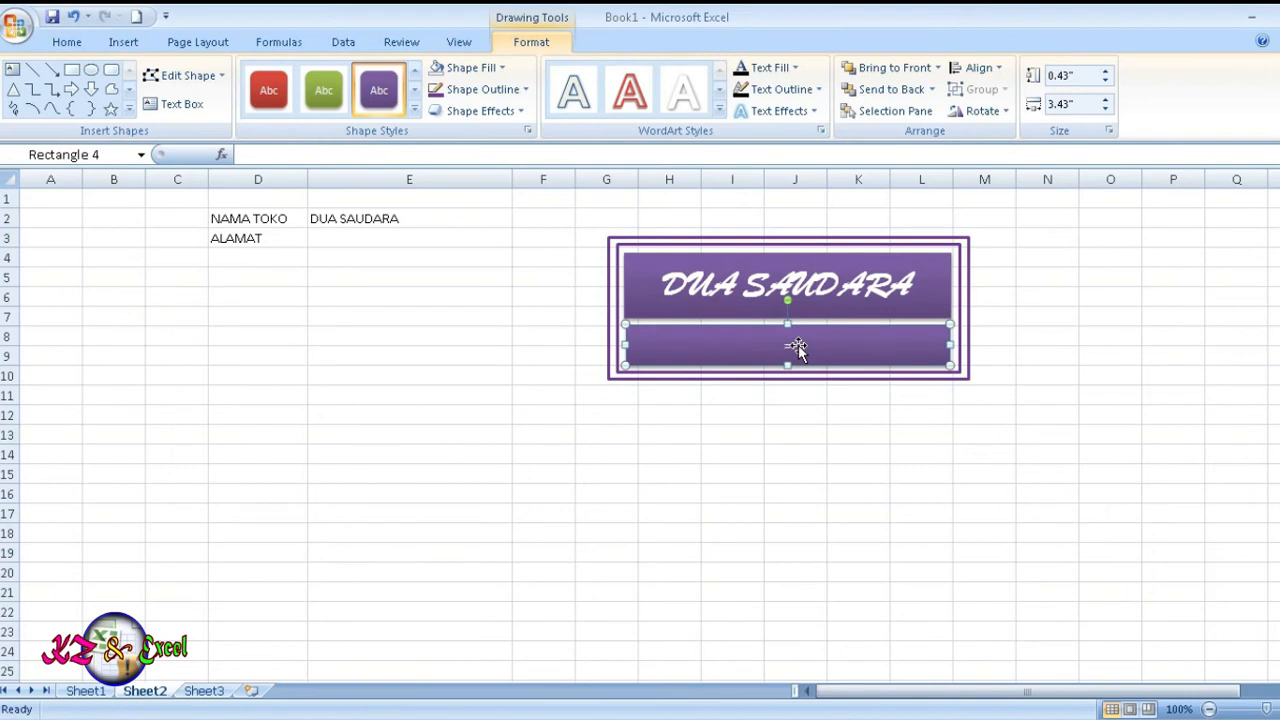
pyautogui.click(789, 346)
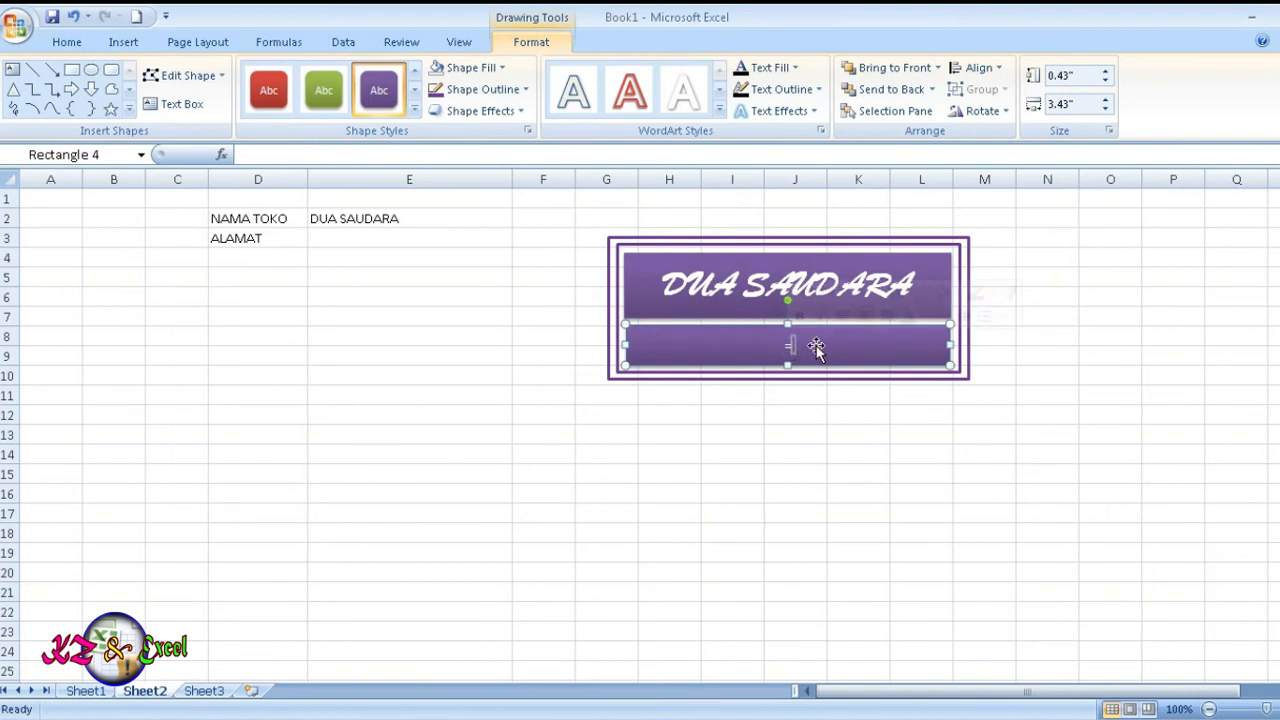
pyautogui.write('=')
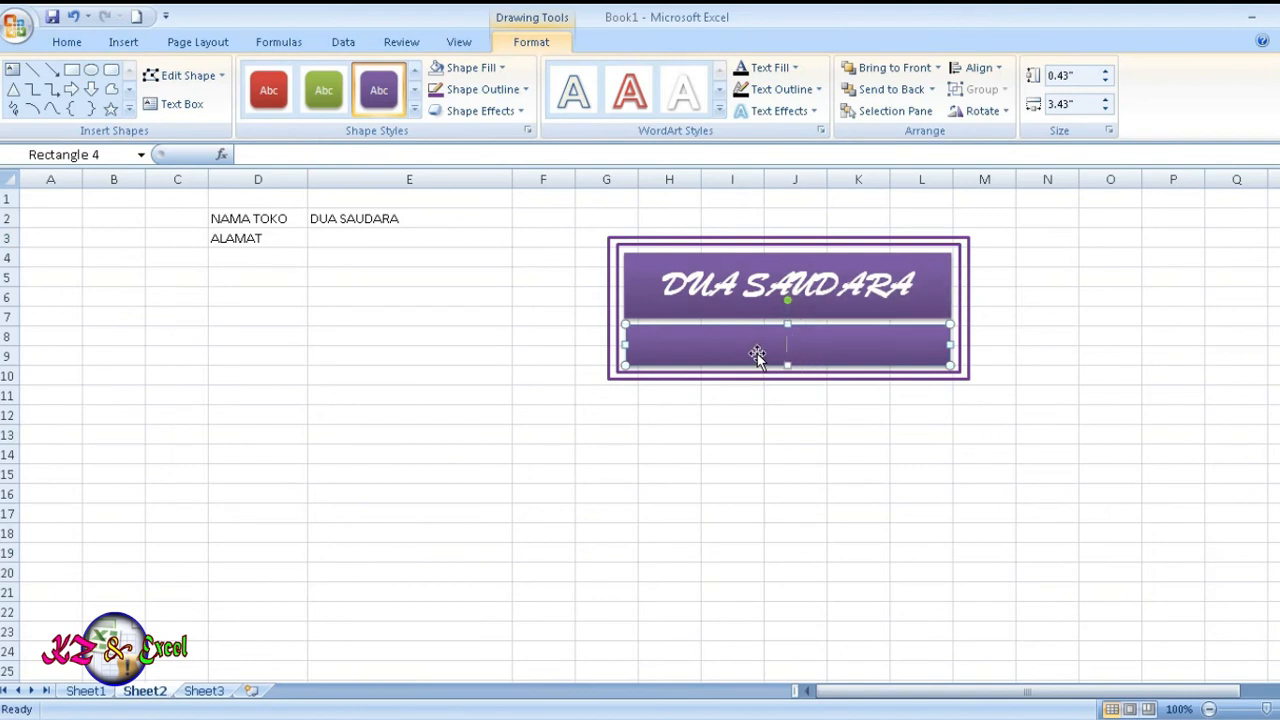
# Link the lower rectangle's text to cell E3 with the formula =$E$3
pyautogui.click(326, 150)
pyautogui.write('=')
pyautogui.click(346, 237)
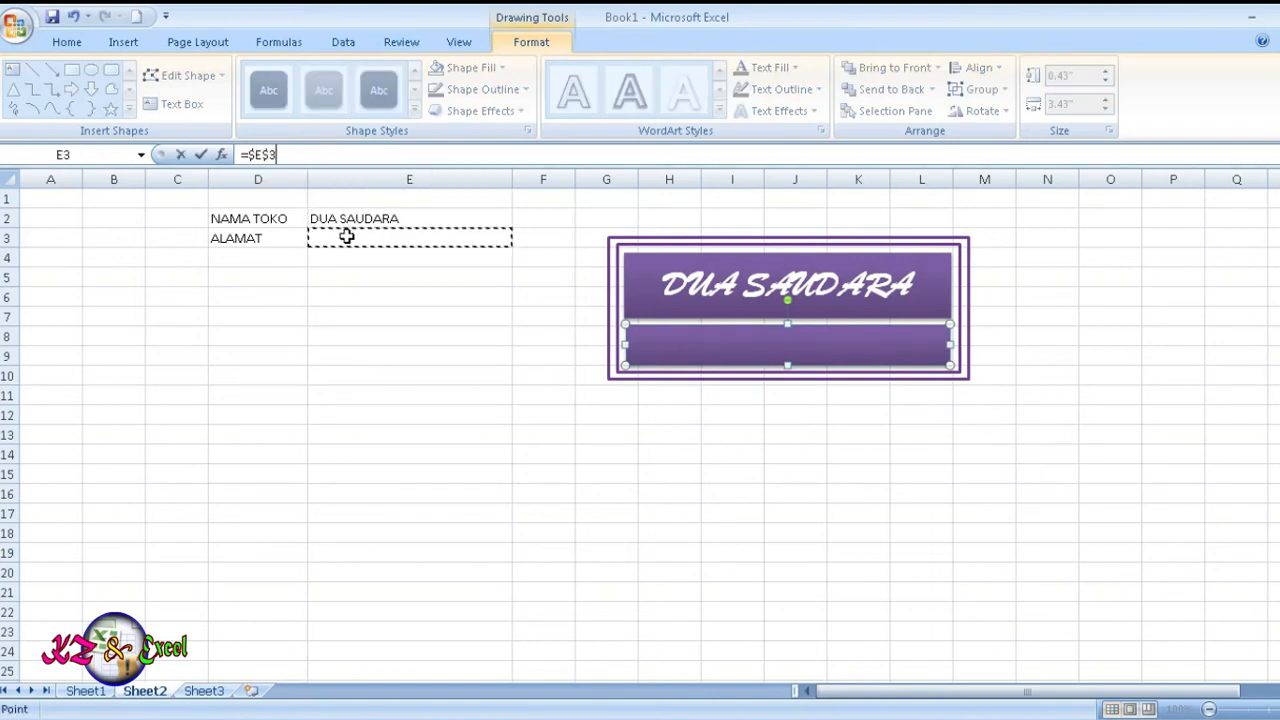
pyautogui.press('Return')
# Enter the store's street address in cell E3 beside the ALAMAT label
pyautogui.click(349, 237)
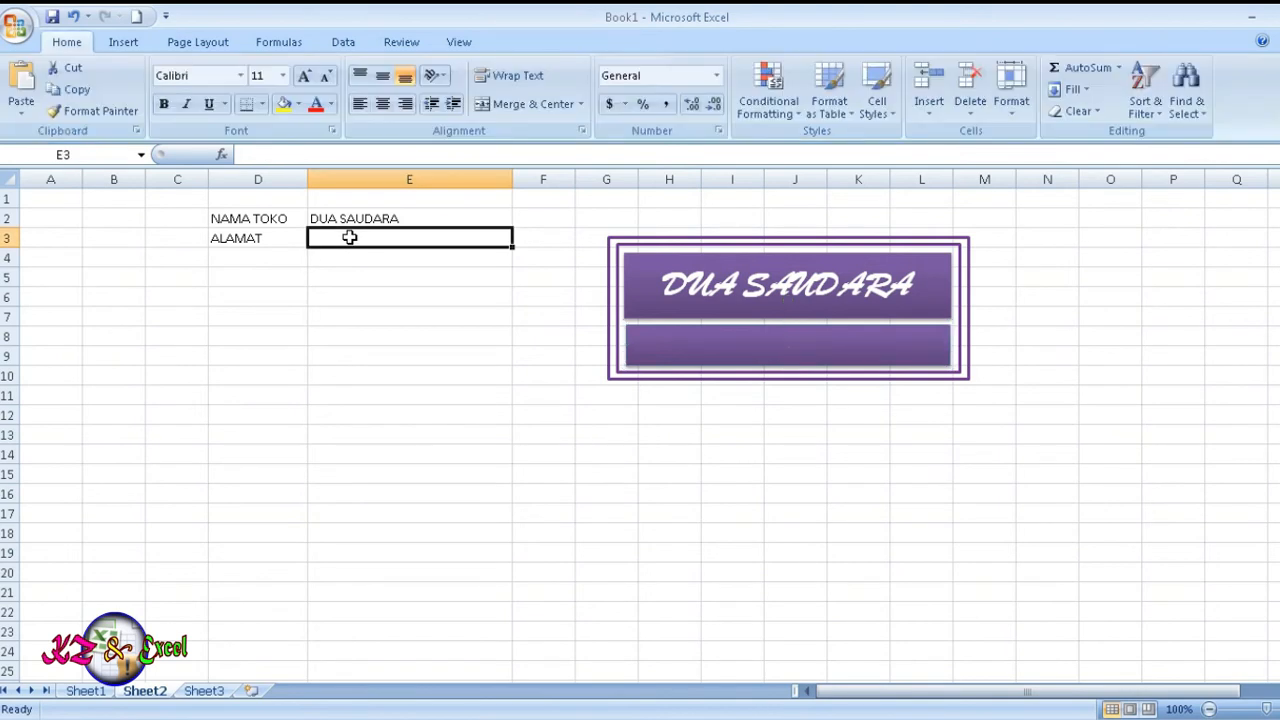
pyautogui.write('JL. PATIMURA NO 12 JAMBI')
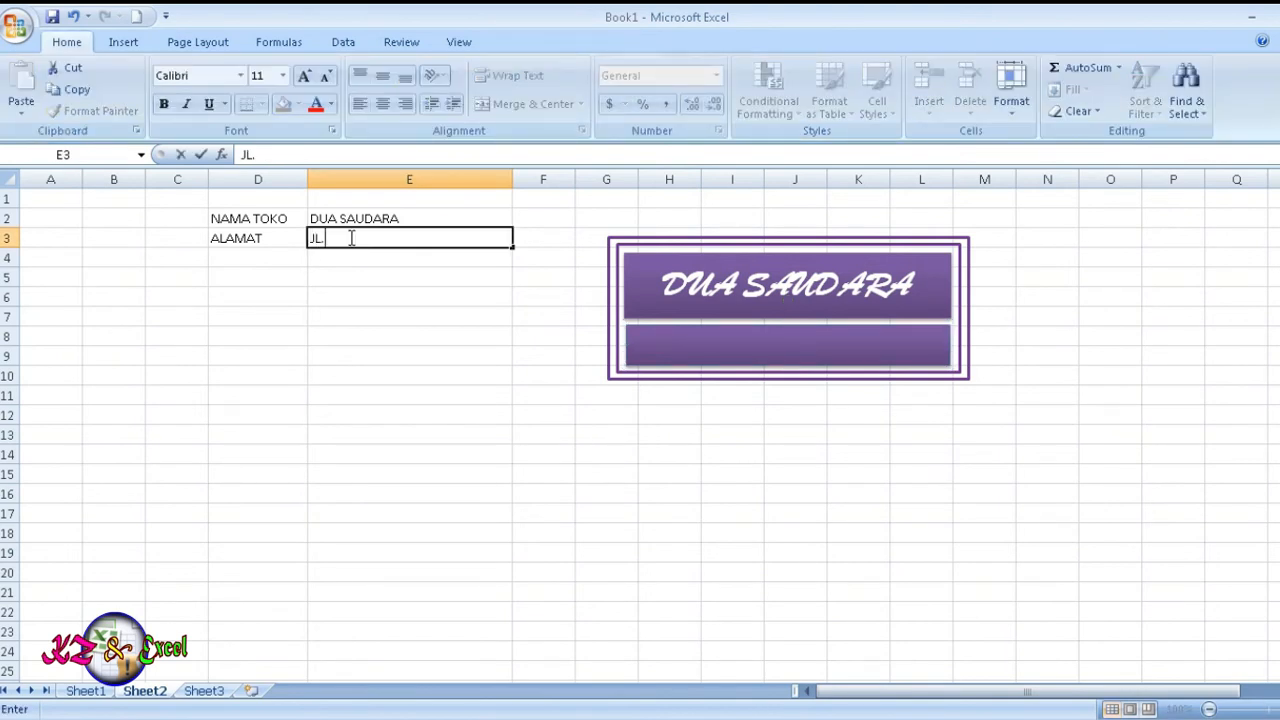
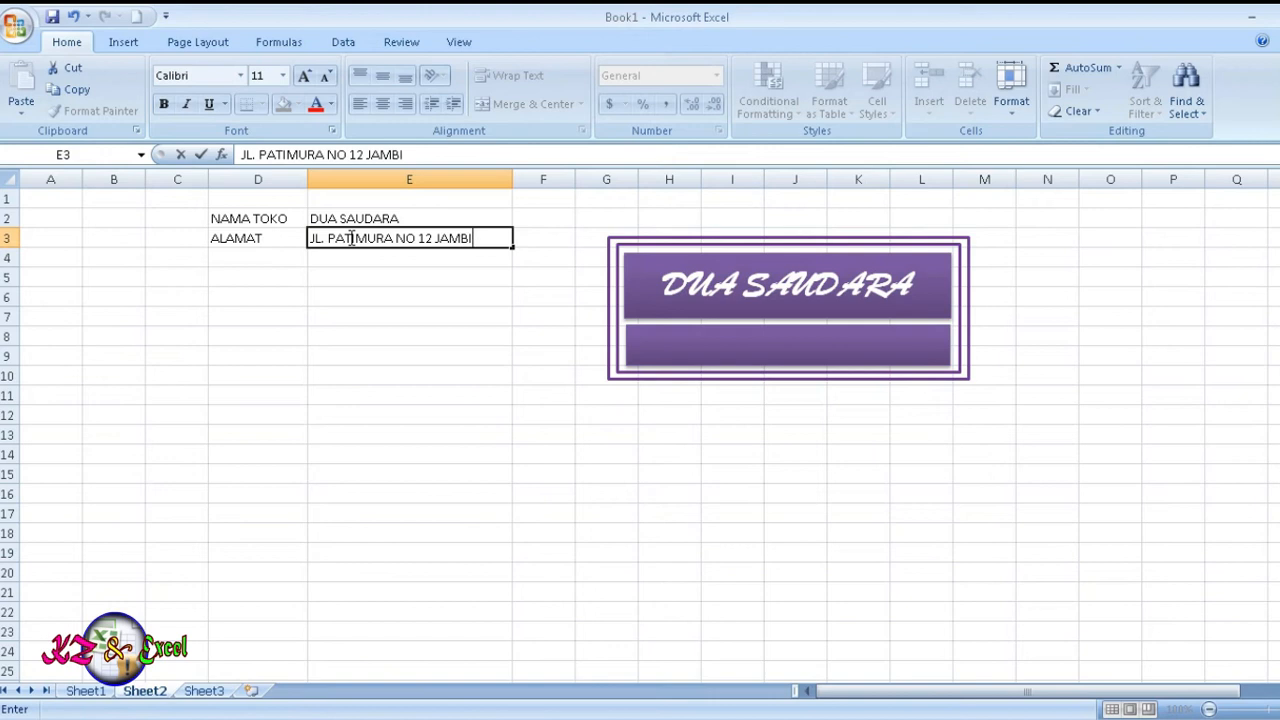
pyautogui.press('Return')
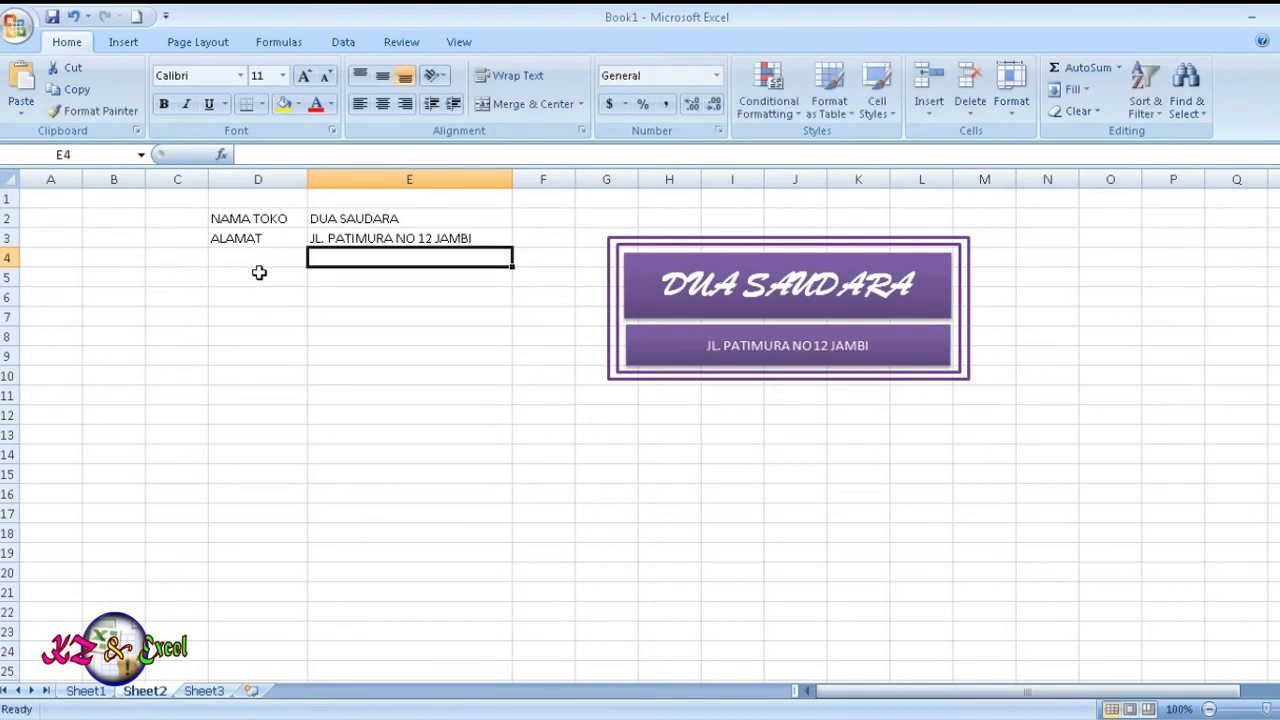
# Set the font size of the address text in the lower rectangle to 16
pyautogui.click(420, 236)
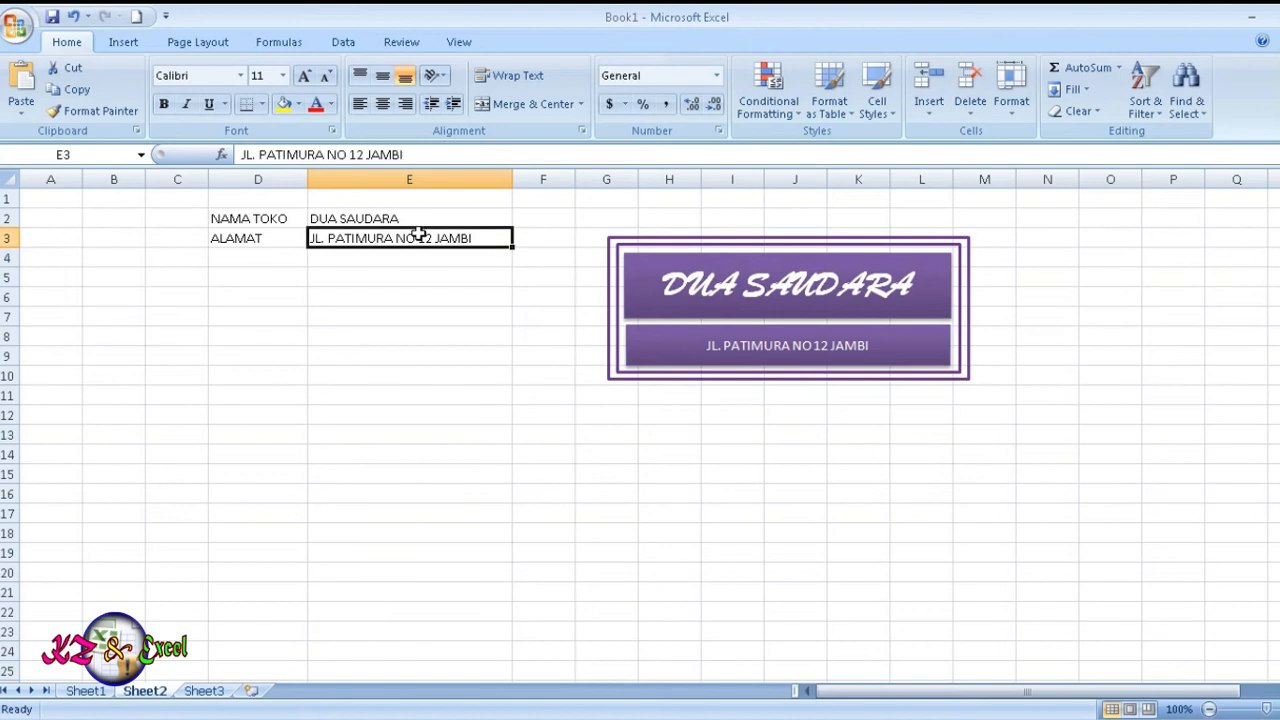
pyautogui.click(284, 76)
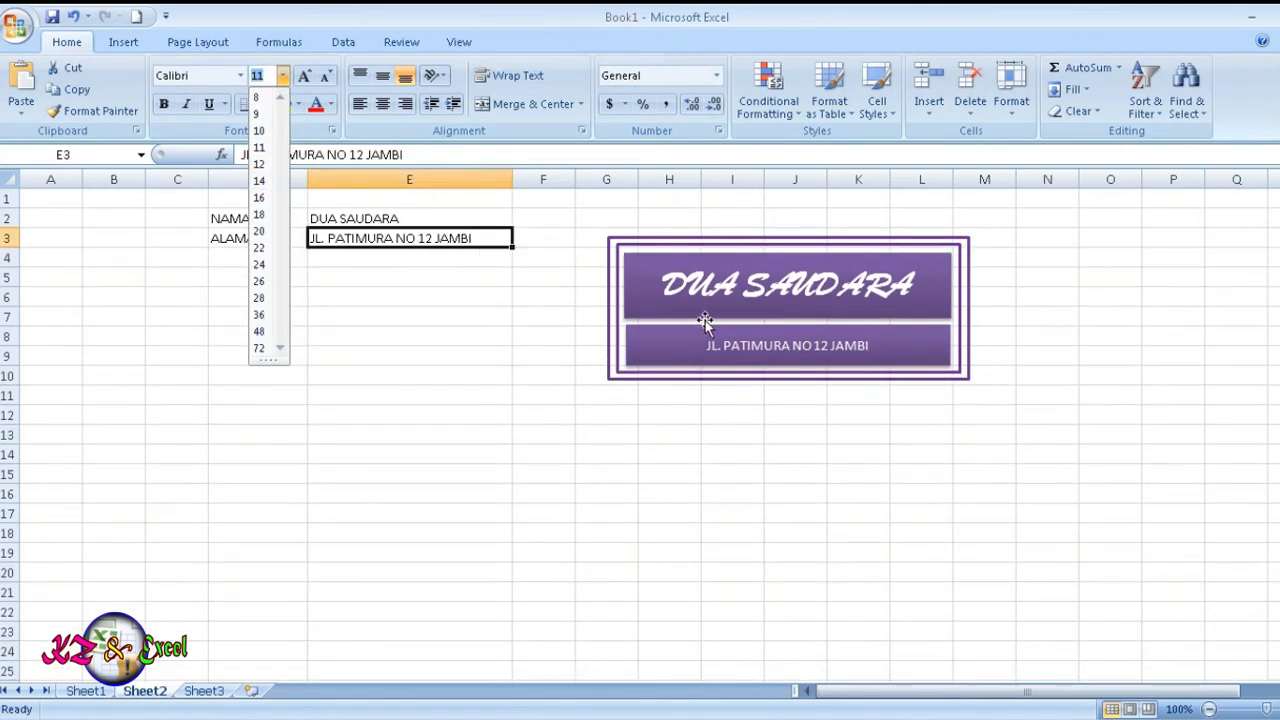
pyautogui.click(764, 341)
pyautogui.click(742, 350)
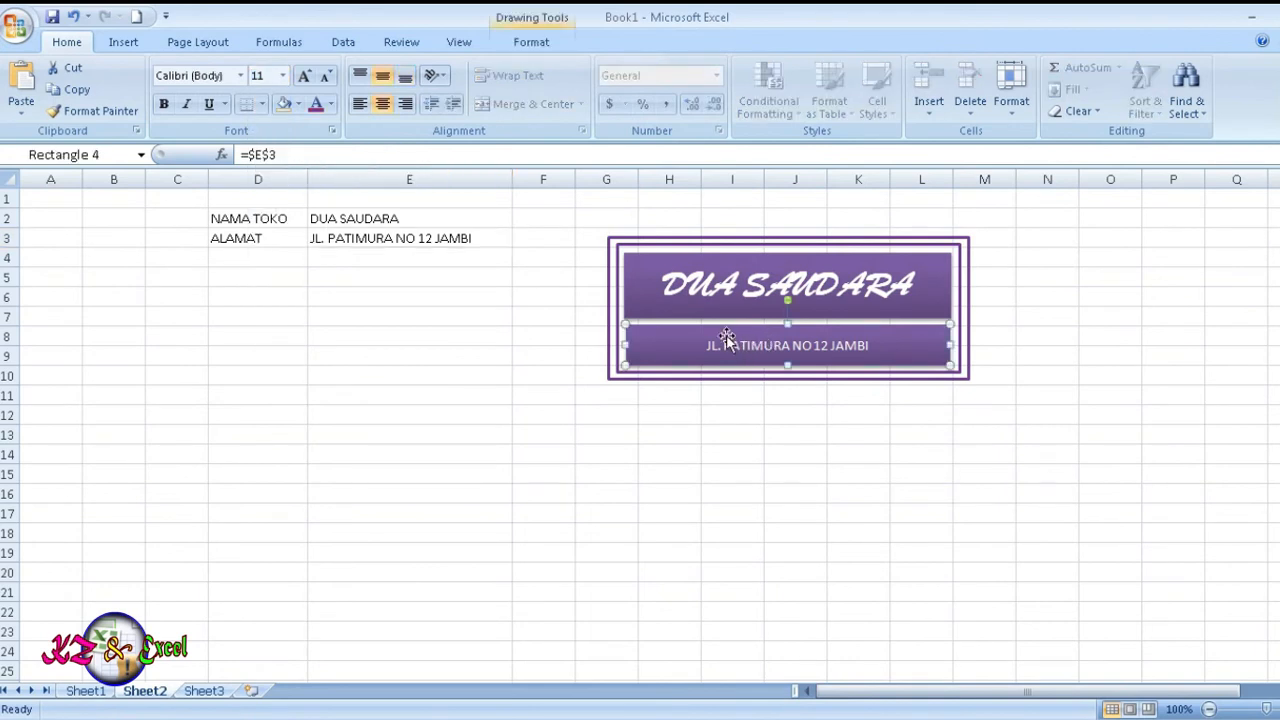
pyautogui.click(284, 76)
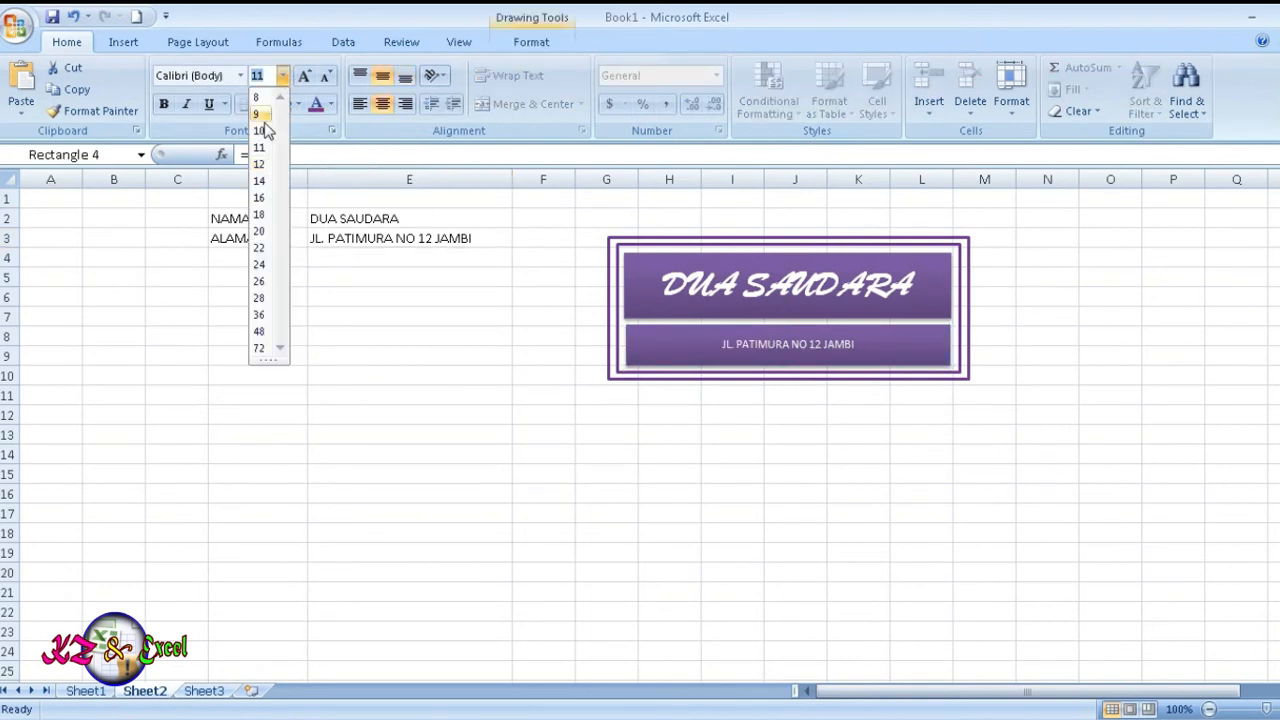
pyautogui.click(259, 199)
pyautogui.click(878, 478)
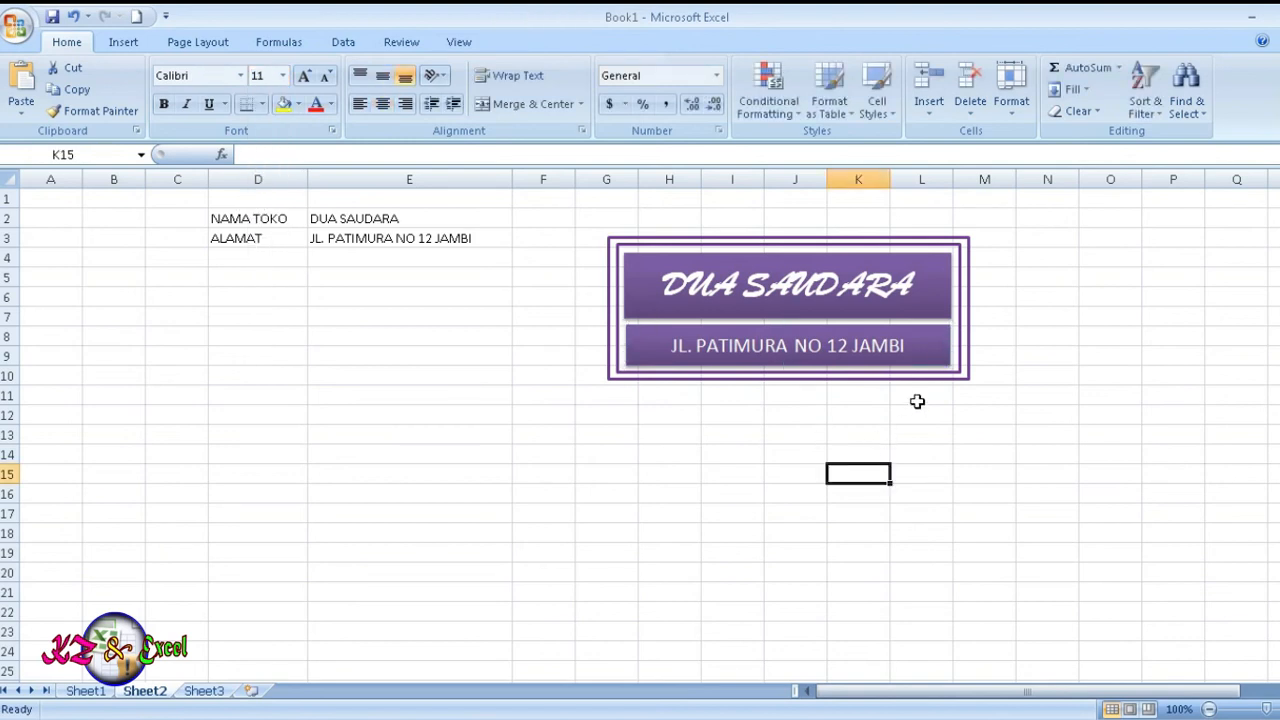
pyautogui.click(855, 368)
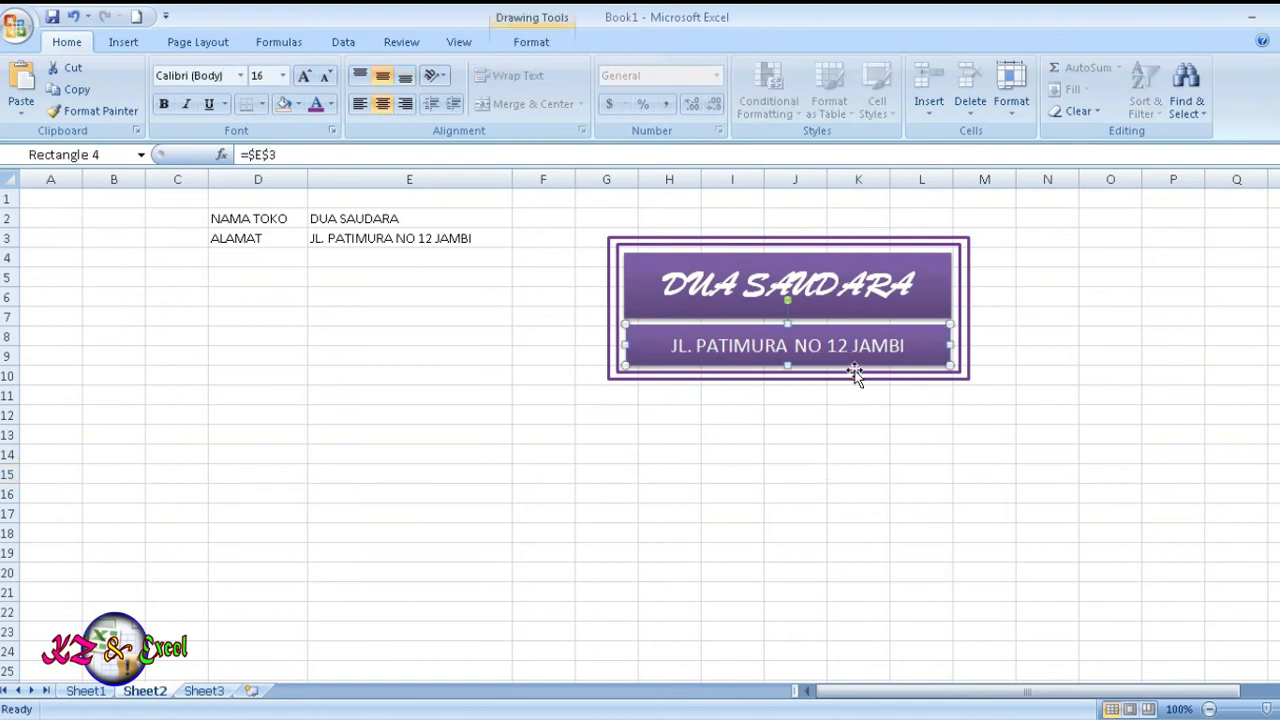
pyautogui.click(797, 414)
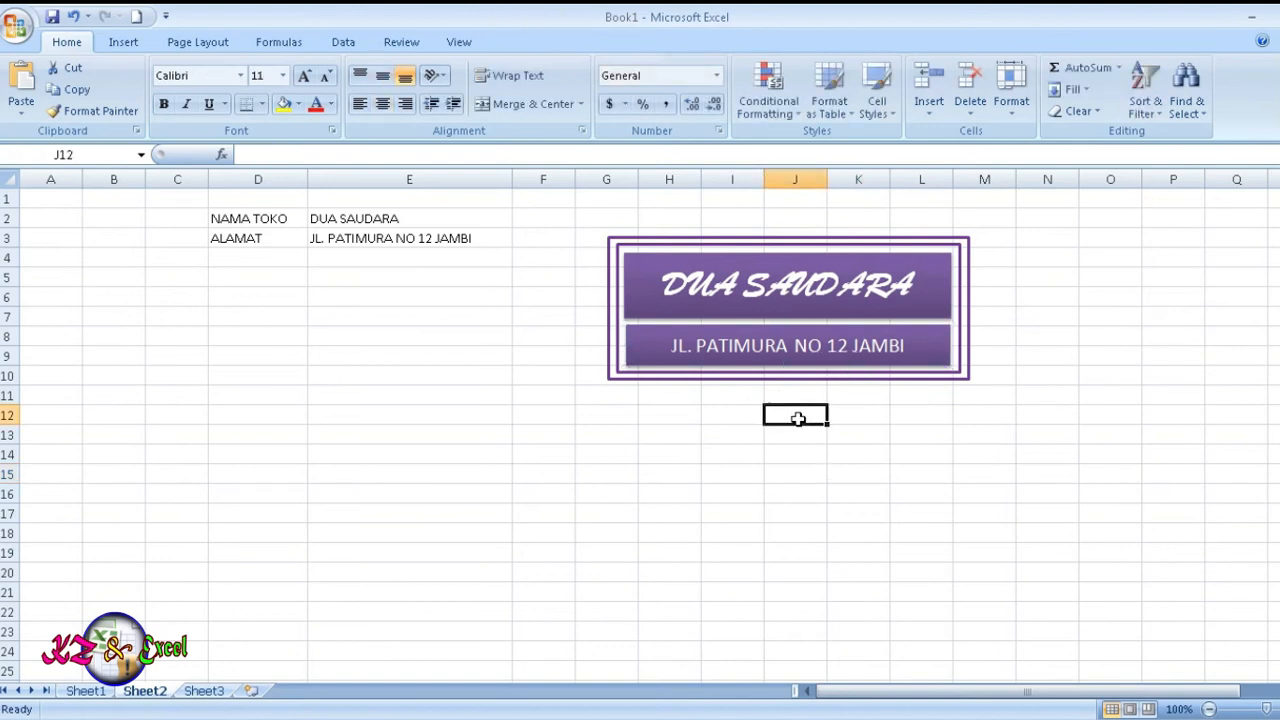
# Group the two text rectangles with the two frame outlines and move the group slightly down and to the right
pyautogui.click(769, 365)
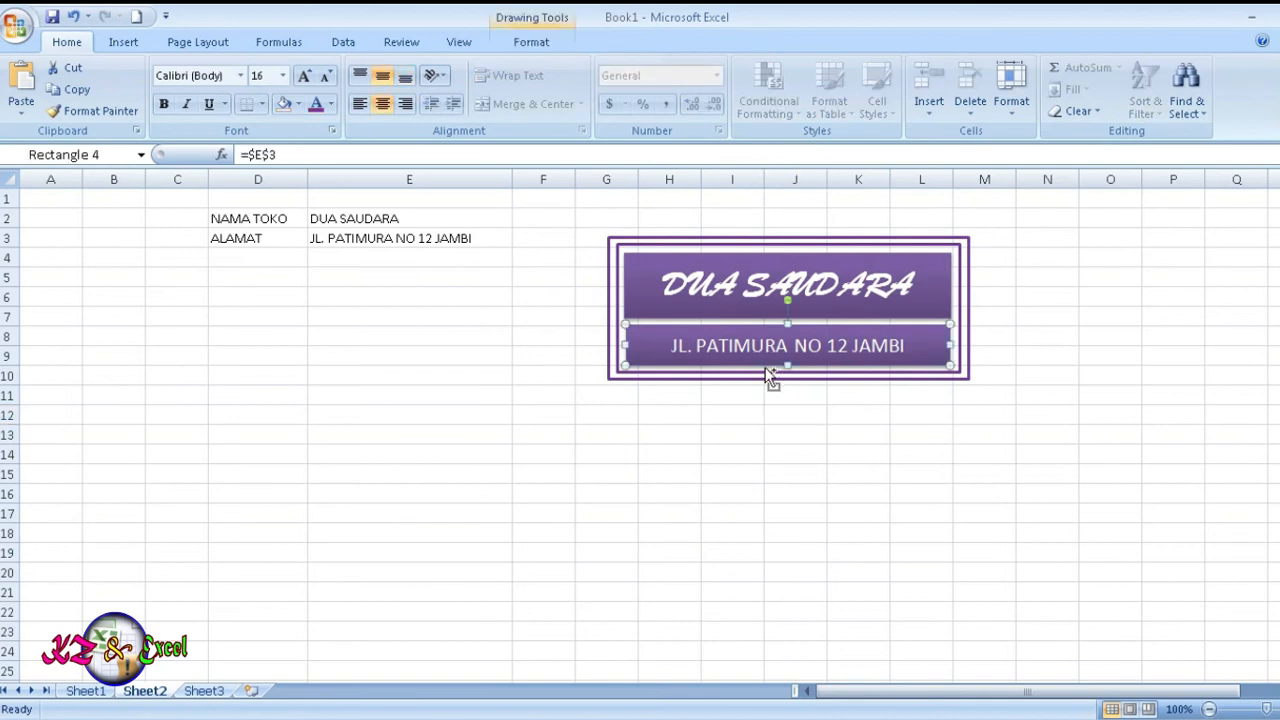
pyautogui.keyDown('shift'); pyautogui.click(763, 375); pyautogui.keyUp('shift')
pyautogui.keyDown('shift'); pyautogui.click(759, 379); pyautogui.keyUp('shift')
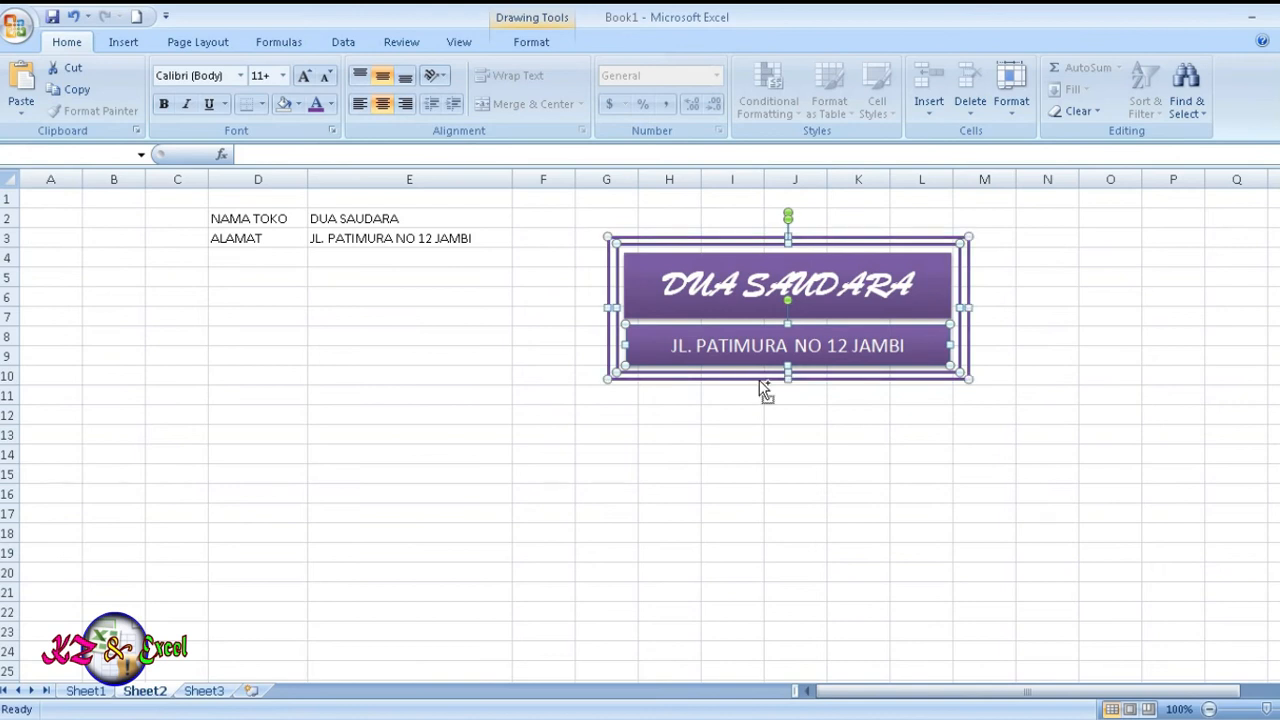
pyautogui.keyDown('shift'); pyautogui.click(731, 306); pyautogui.keyUp('shift')
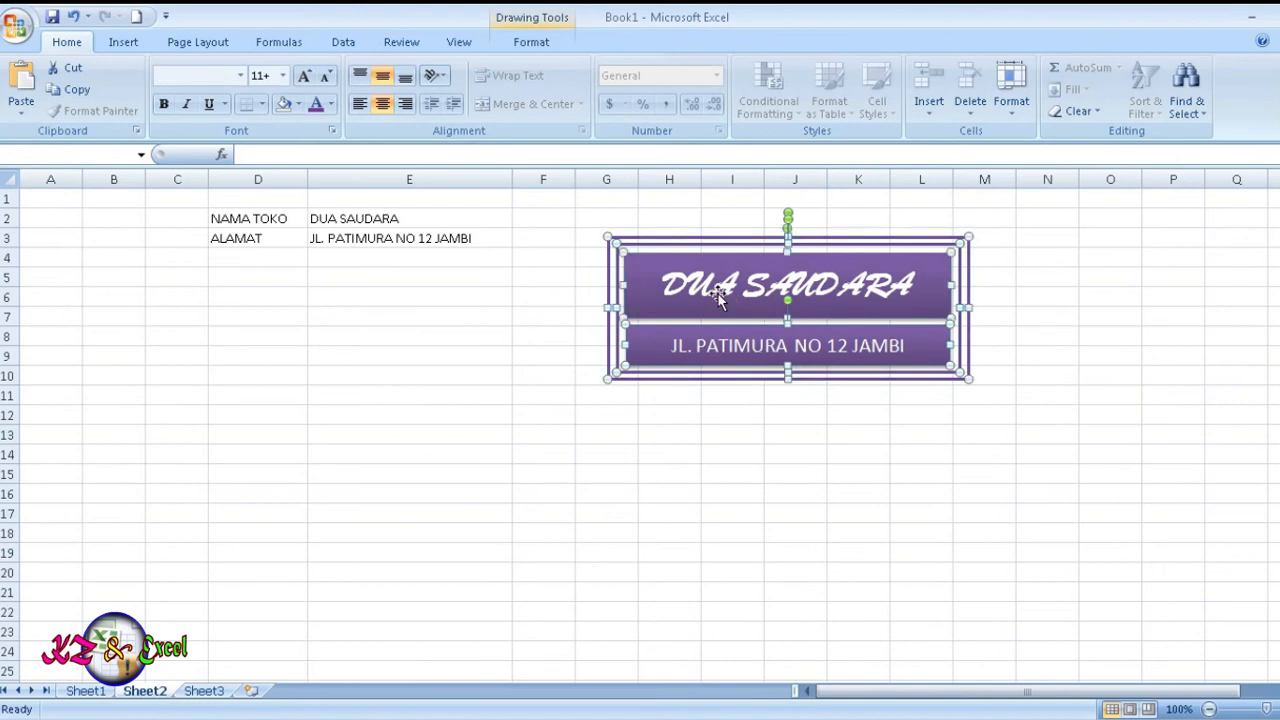
pyautogui.rightClick(719, 298)
pyautogui.moveTo(779, 375)
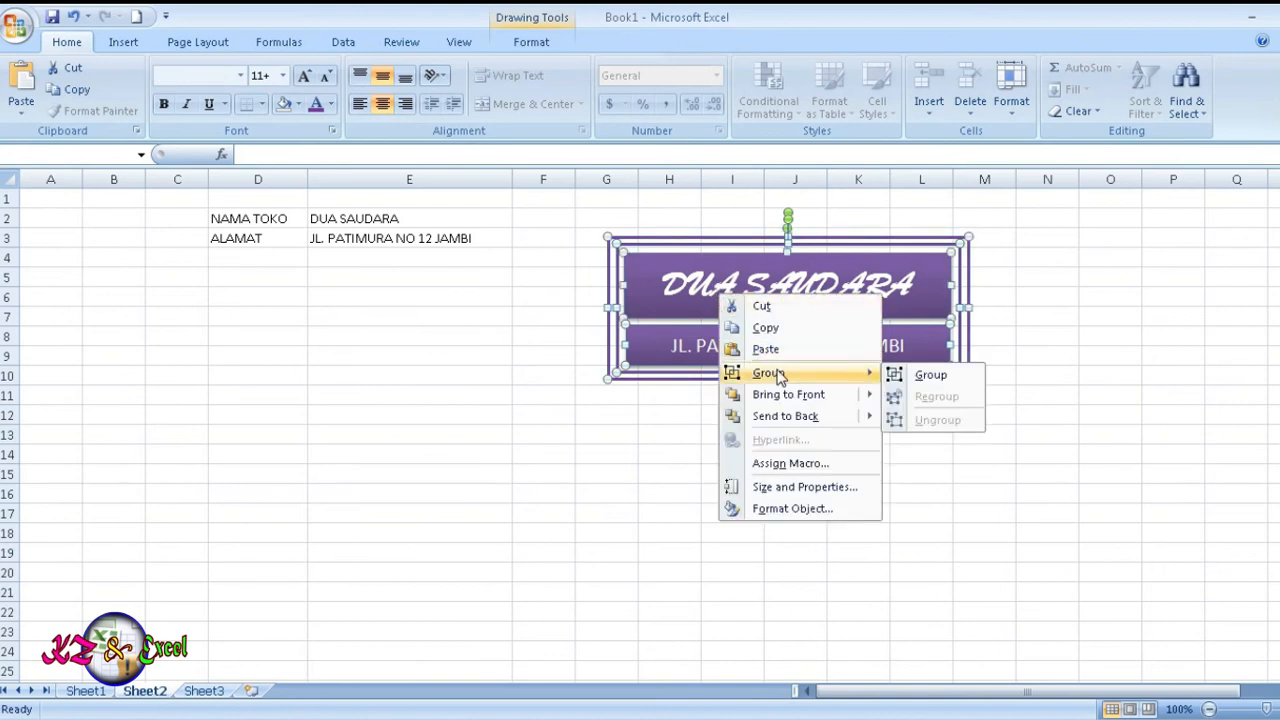
pyautogui.click(931, 375)
pyautogui.click(750, 474)
pyautogui.moveTo(731, 377)
pyautogui.mouseDown()
pyautogui.moveTo(633, 427)
pyautogui.moveTo(806, 396)
pyautogui.mouseUp()
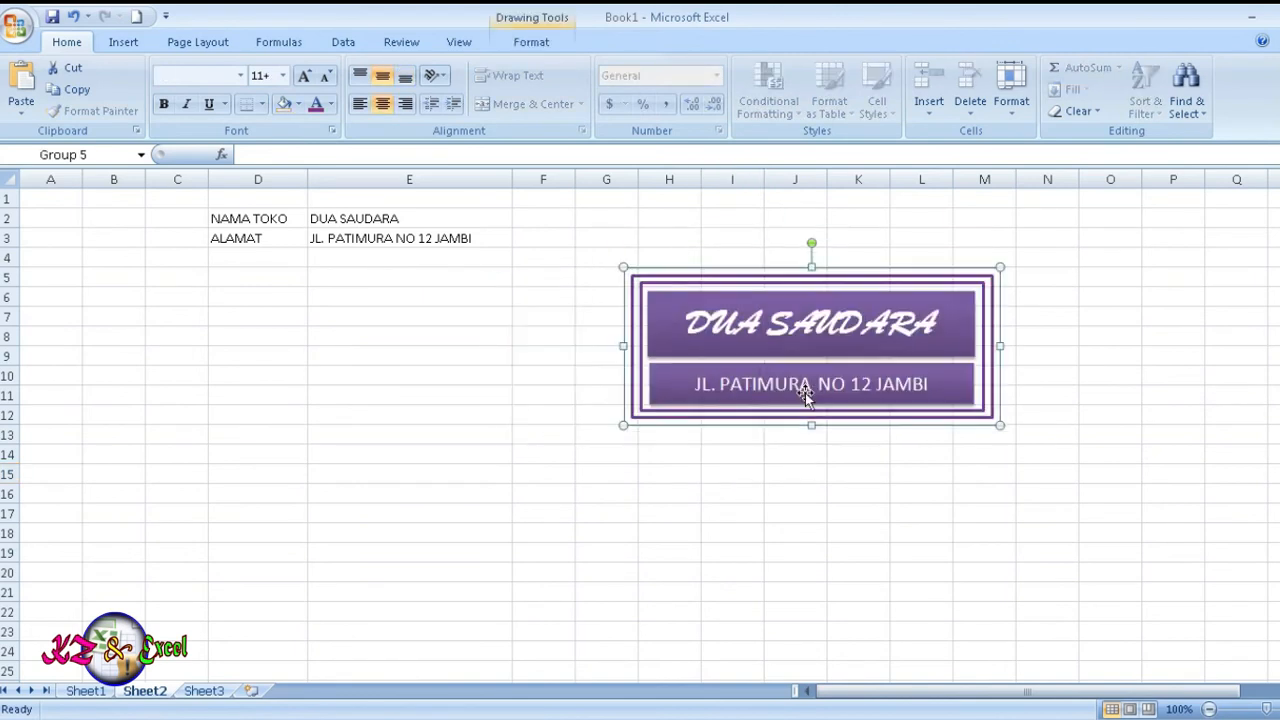
# Copy the grouped header, paste it as a Picture (PNG), and place the picture below the NAMA TOKO and ALAMAT cells
pyautogui.rightClick(697, 404)
pyautogui.click(744, 436)
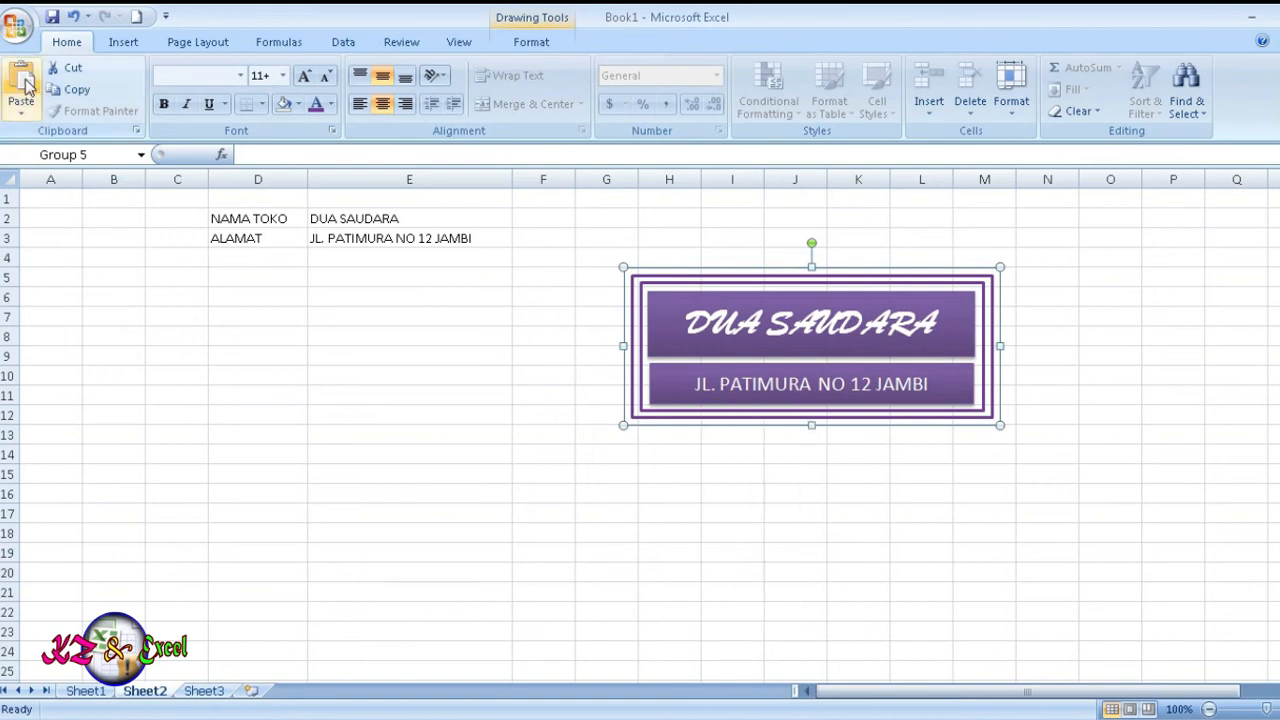
pyautogui.click(22, 112)
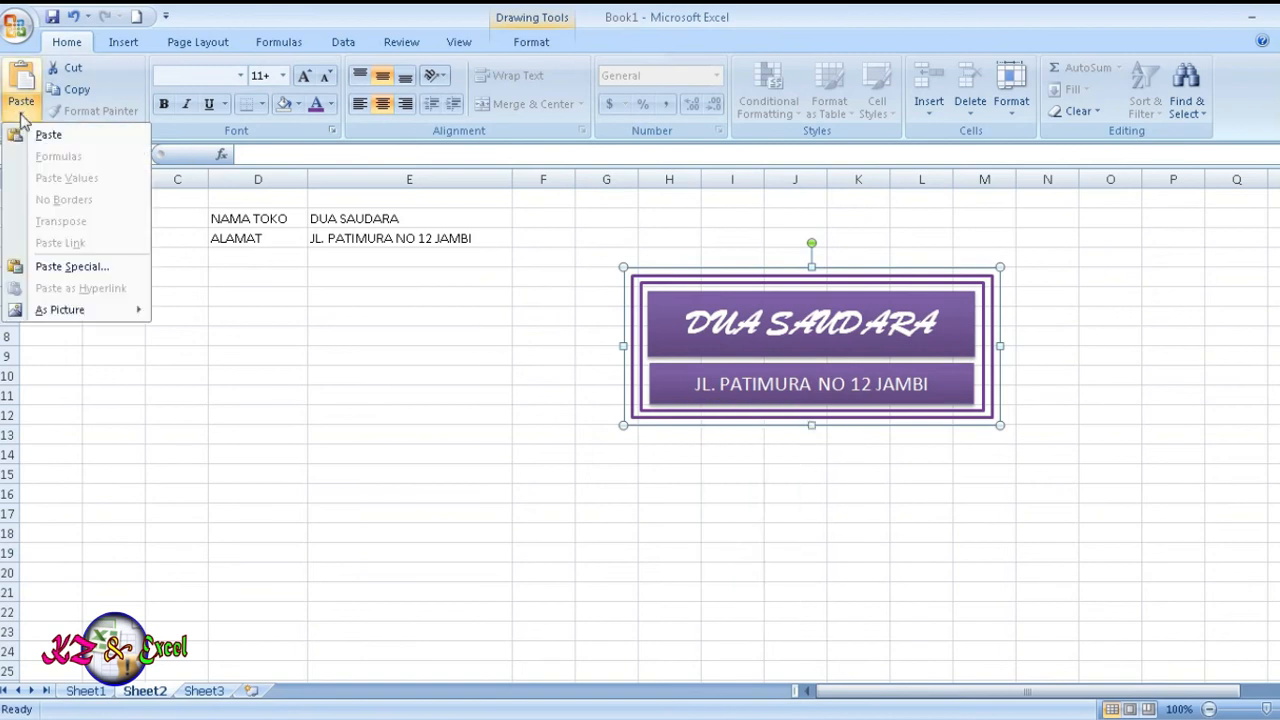
pyautogui.click(148, 277)
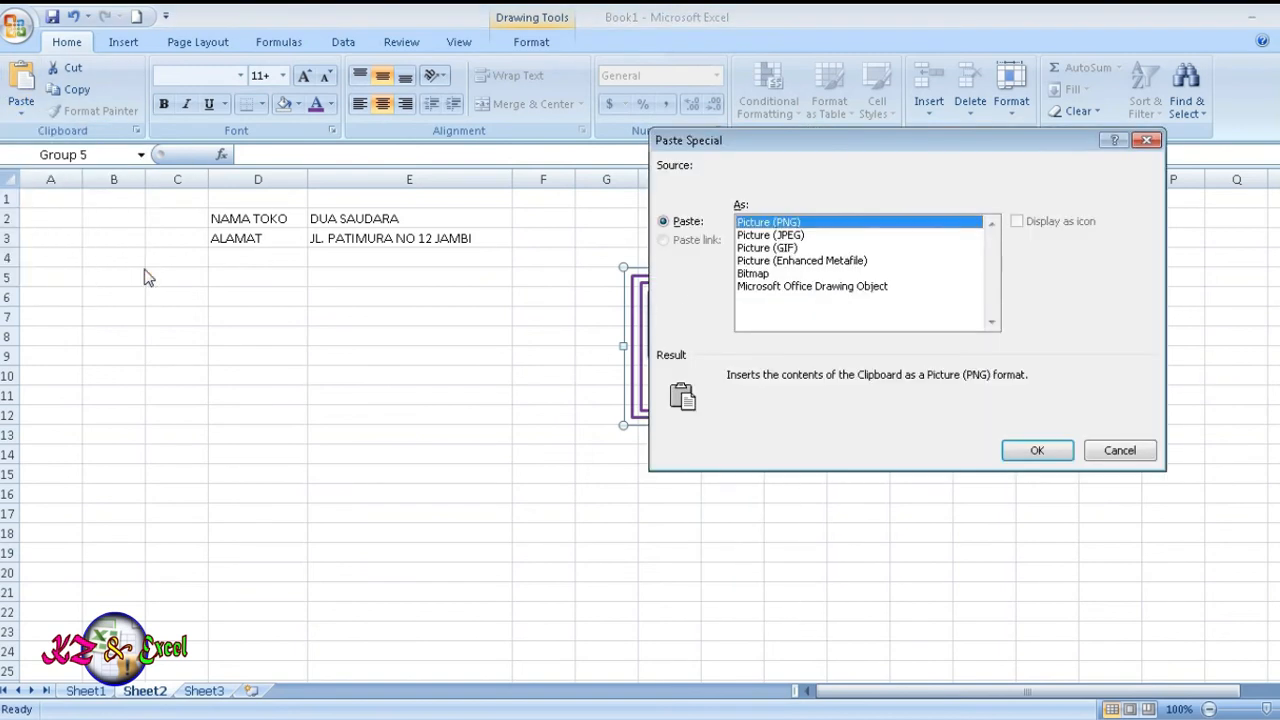
pyautogui.click(1050, 450)
pyautogui.moveTo(709, 414); pyautogui.dragTo(228, 474)
pyautogui.rightClick(313, 449)
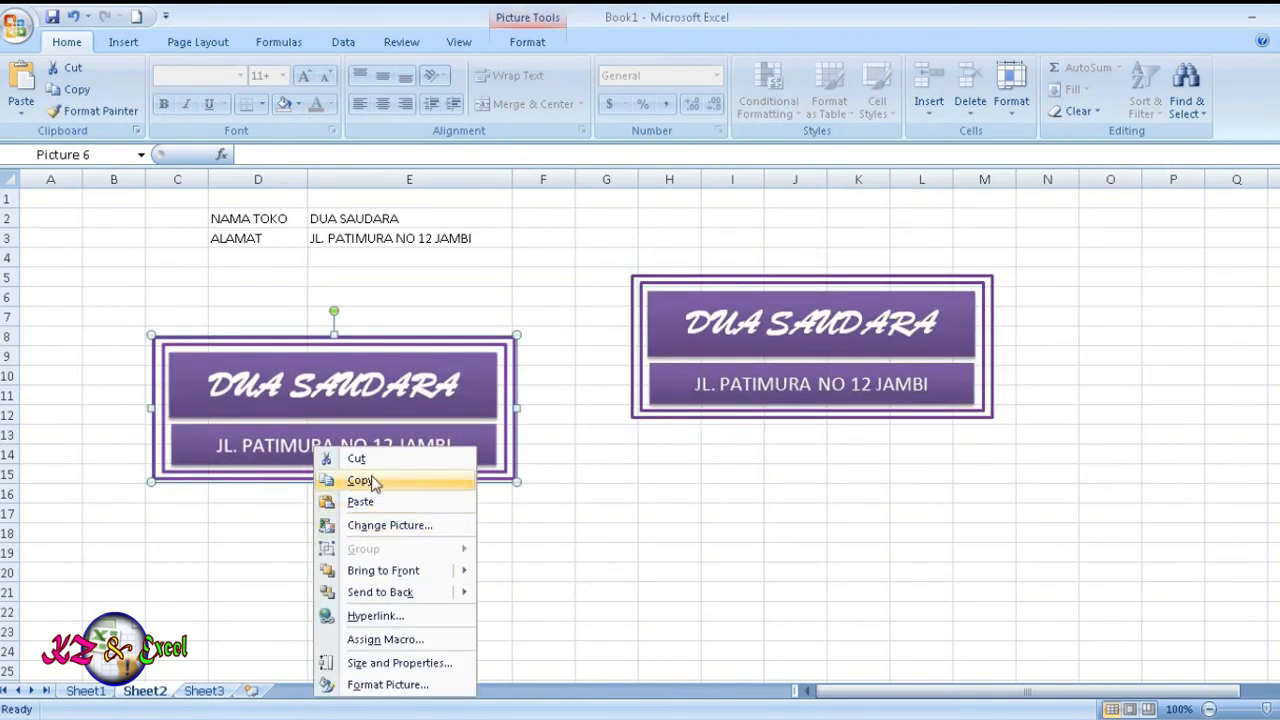
pyautogui.click(293, 387)
pyautogui.moveTo(271, 404)
pyautogui.mouseDown()
pyautogui.moveTo(342, 320)
pyautogui.moveTo(254, 454)
pyautogui.moveTo(363, 516)
pyautogui.moveTo(280, 395)
pyautogui.mouseUp()
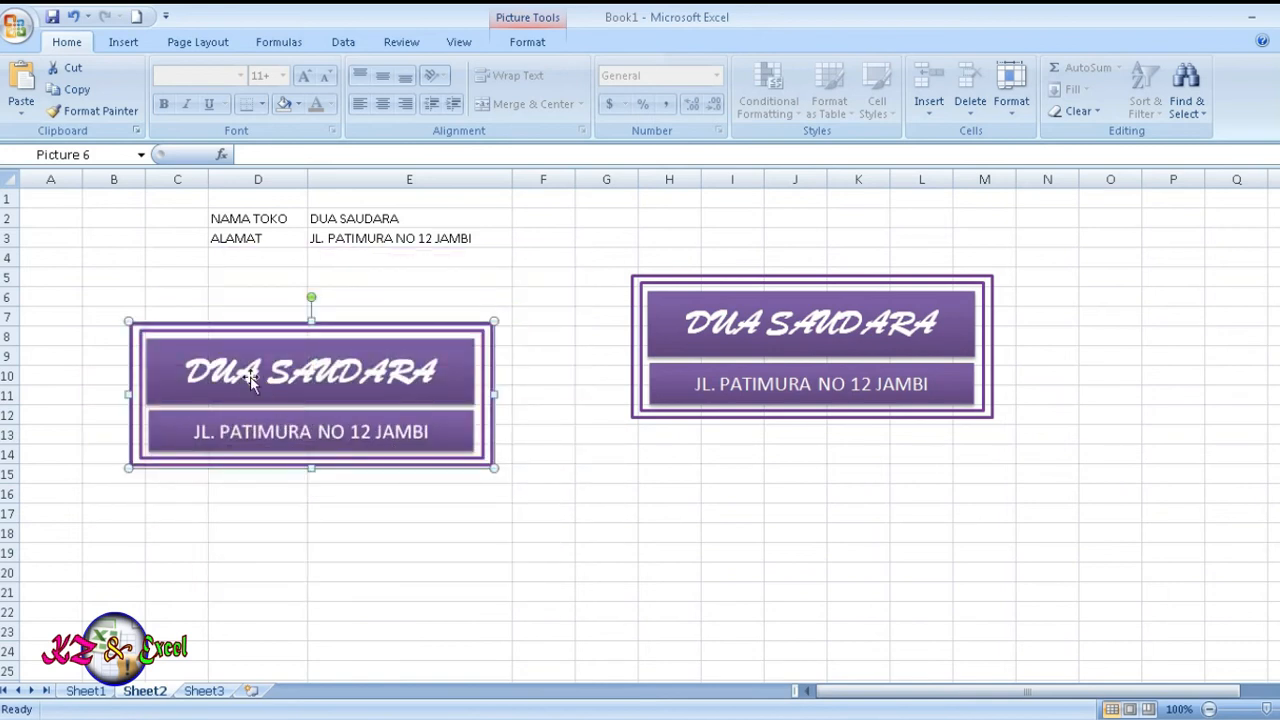
# Copy the header picture into the Word document after the existing text and move the round stamp below it
pyautogui.rightClick(357, 437)
pyautogui.click(395, 469)
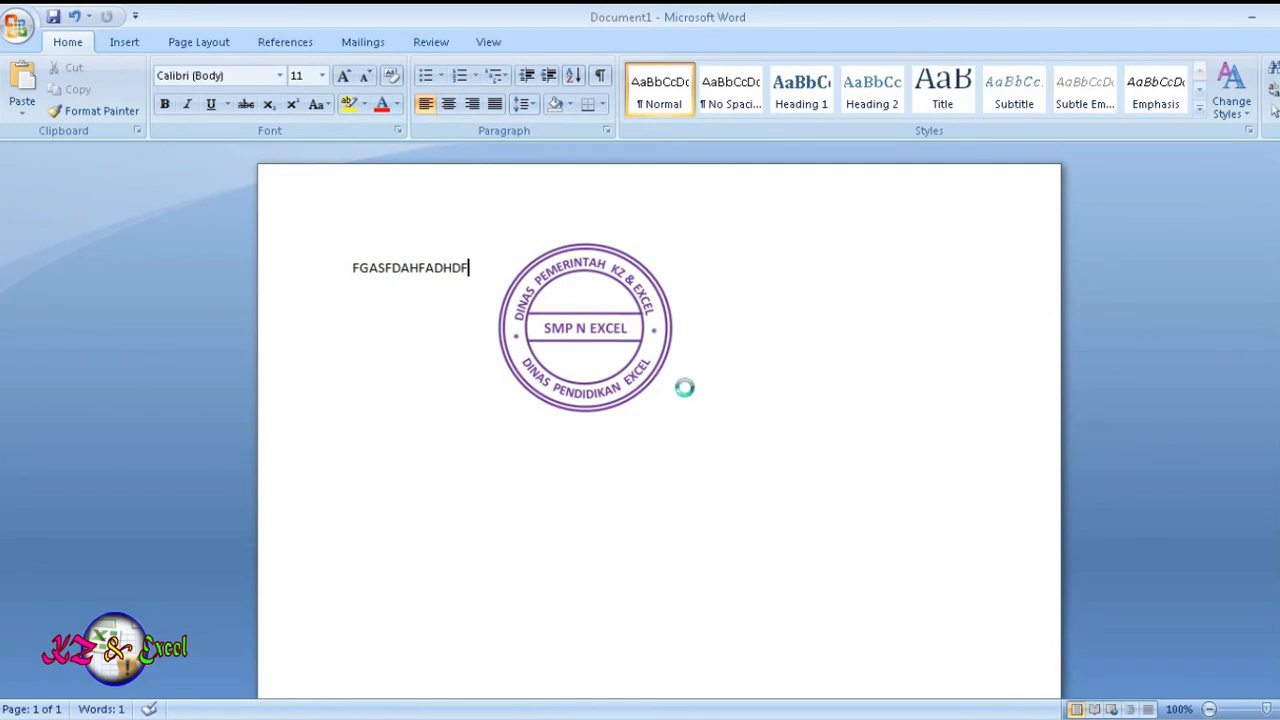
pyautogui.hotkey('ctrl', 'v')
pyautogui.click(740, 370)
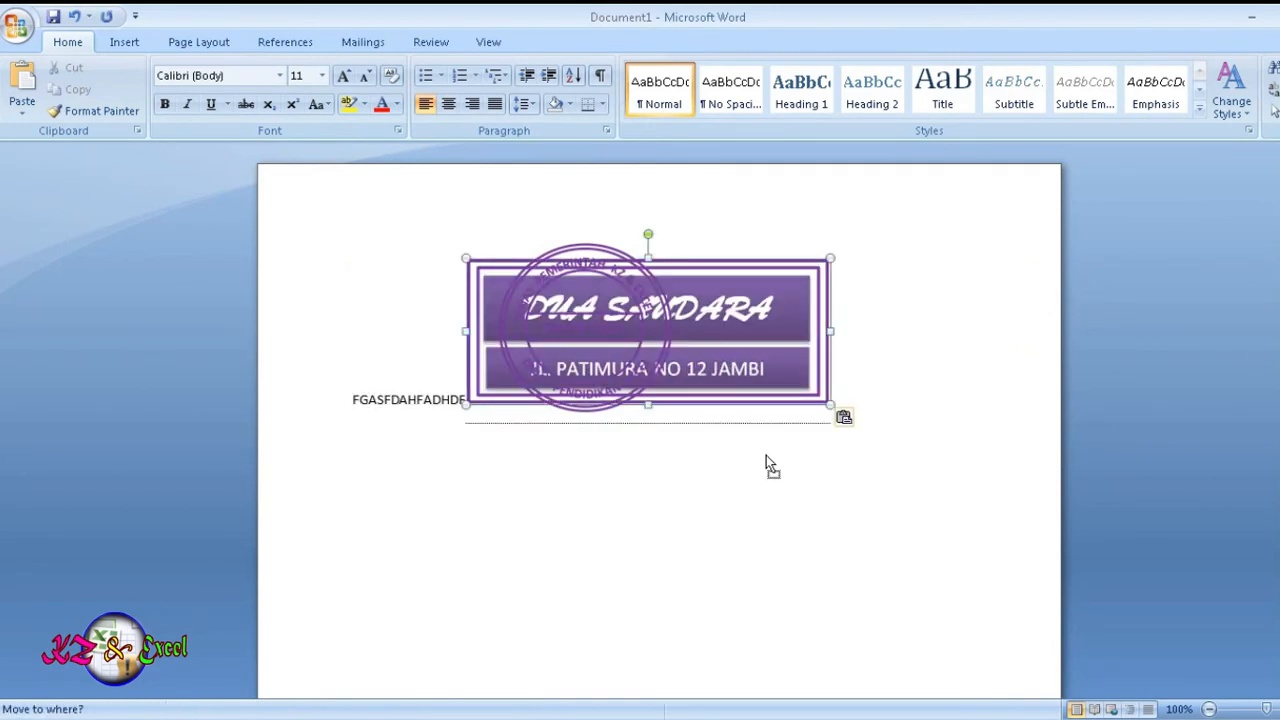
pyautogui.rightClick(714, 370)
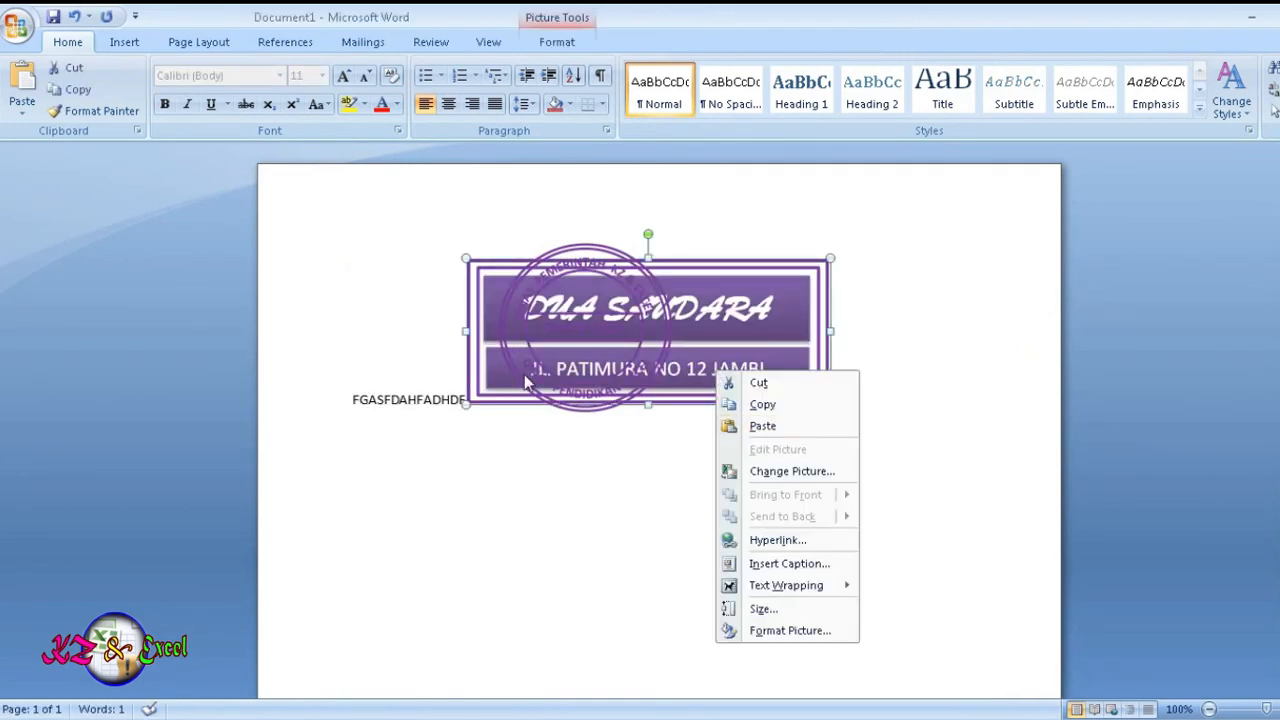
pyautogui.press('Escape')
pyautogui.moveTo(525, 378); pyautogui.dragTo(445, 643)
# Set the header picture's text wrapping to In Front of Text, then reposition the header and round stamp clear of each other
pyautogui.click(618, 365)
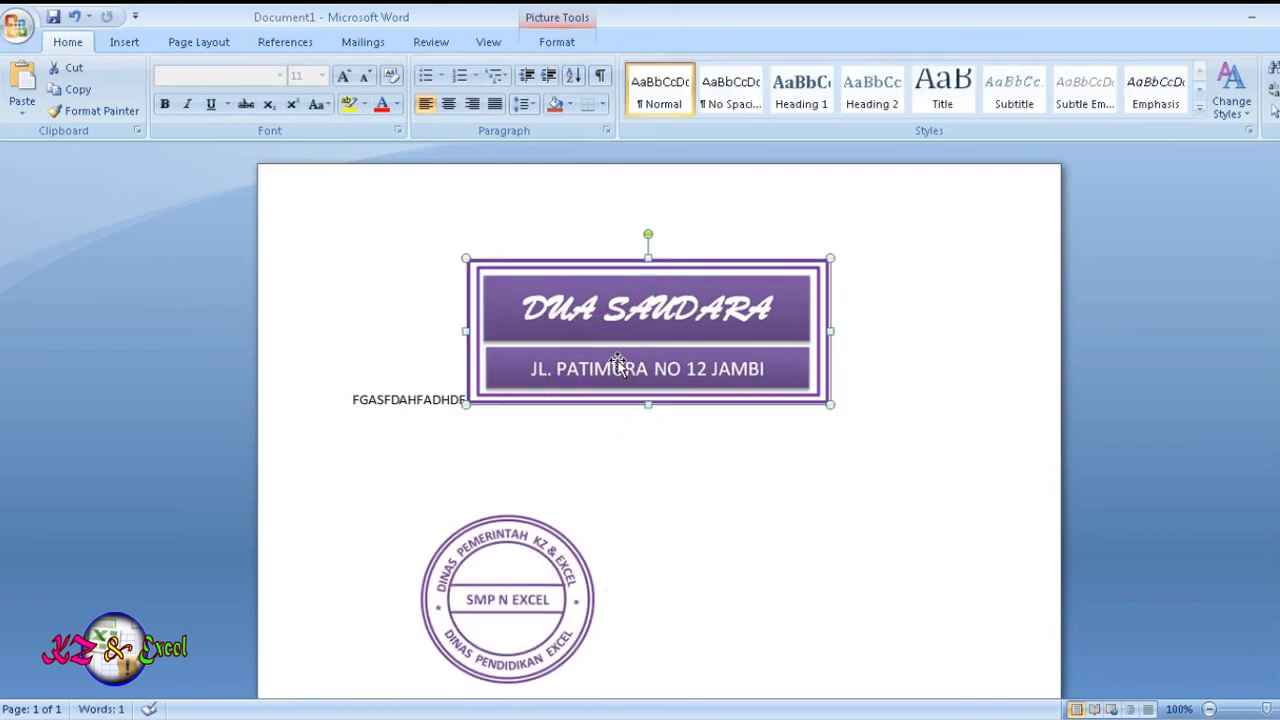
pyautogui.rightClick(618, 365)
pyautogui.moveTo(690, 580)
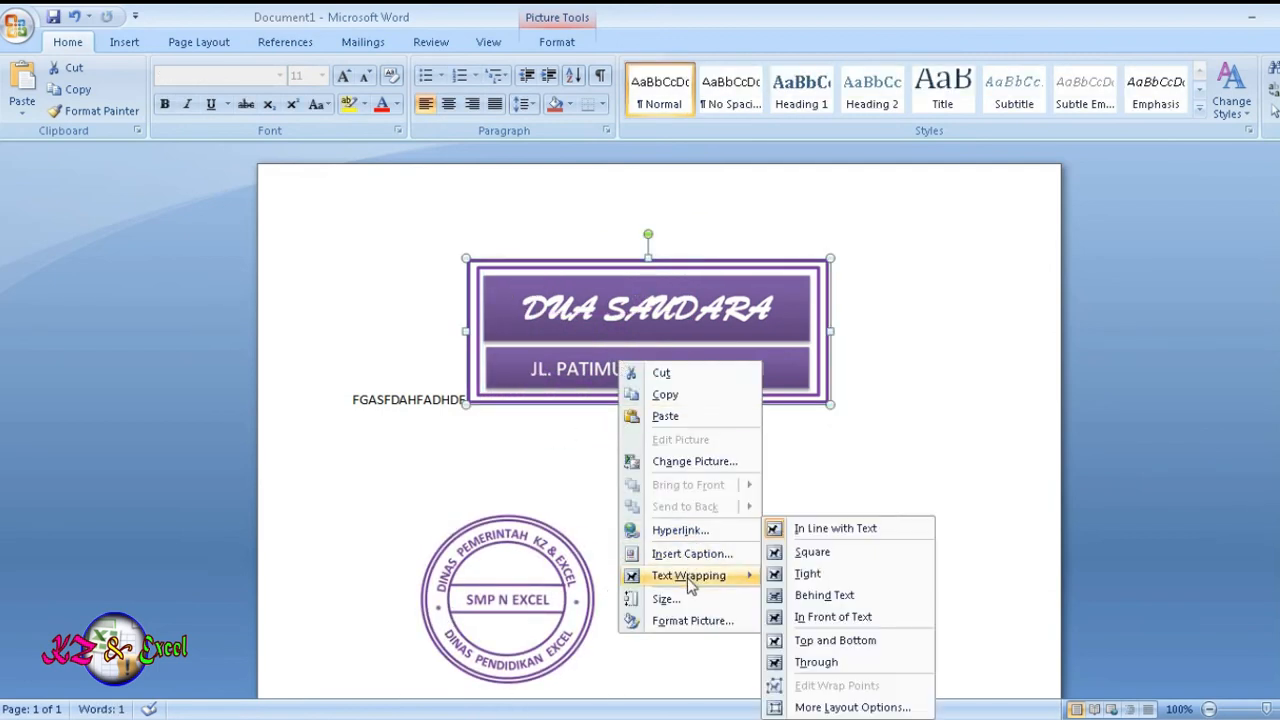
pyautogui.click(849, 621)
pyautogui.moveTo(735, 402); pyautogui.dragTo(810, 414)
pyautogui.click(714, 517)
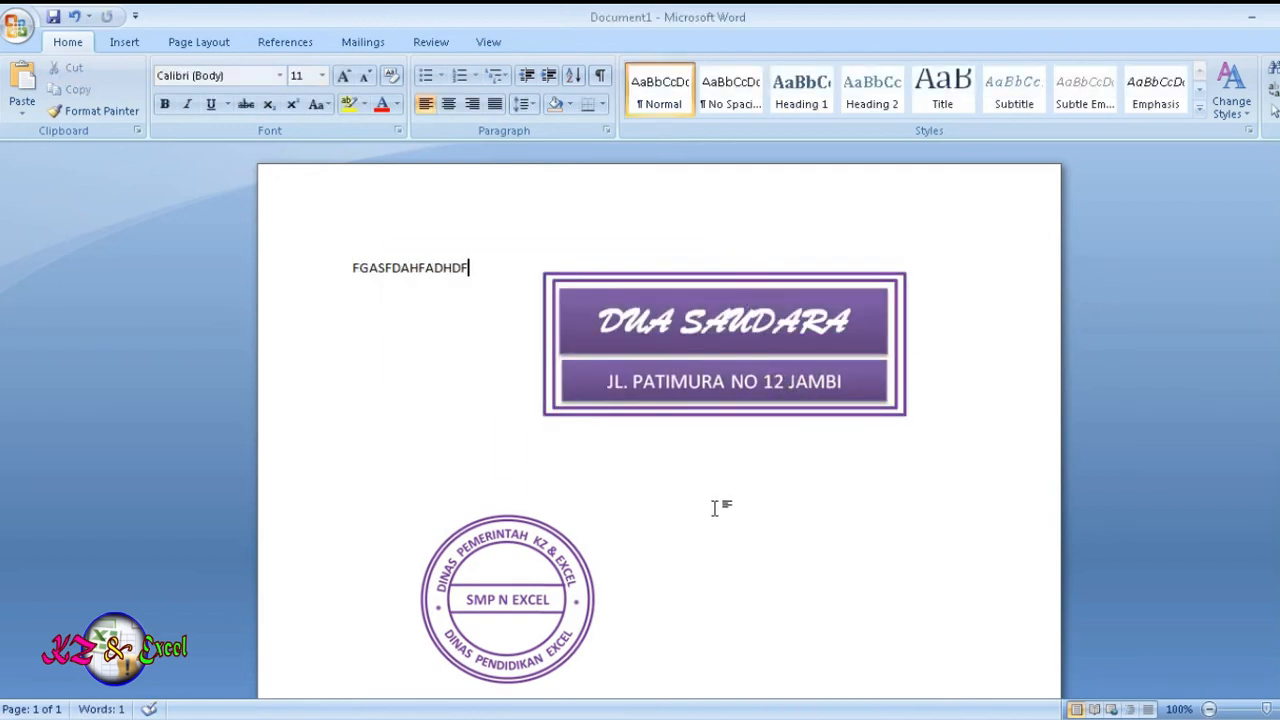
pyautogui.moveTo(503, 528); pyautogui.dragTo(471, 416)
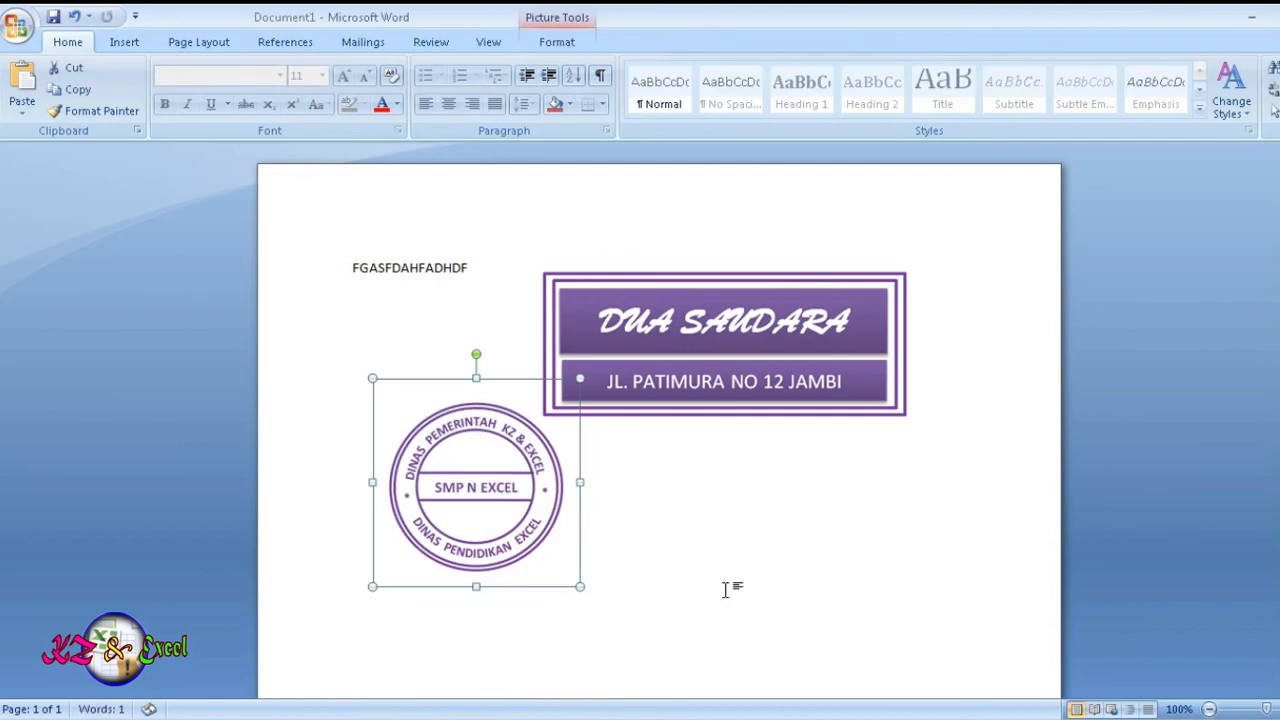
pyautogui.click(731, 589)
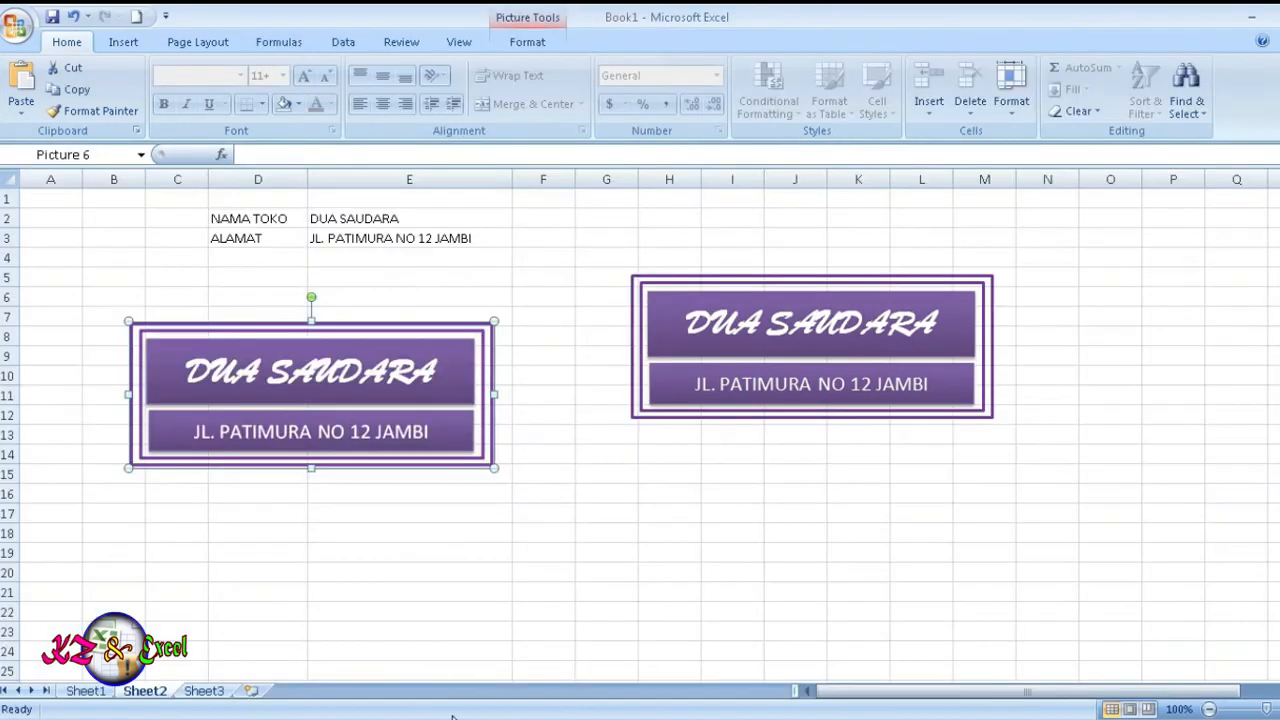
# Switch back to the Excel workbook and open the empty worksheet Sheet3
pyautogui.click(593, 573)
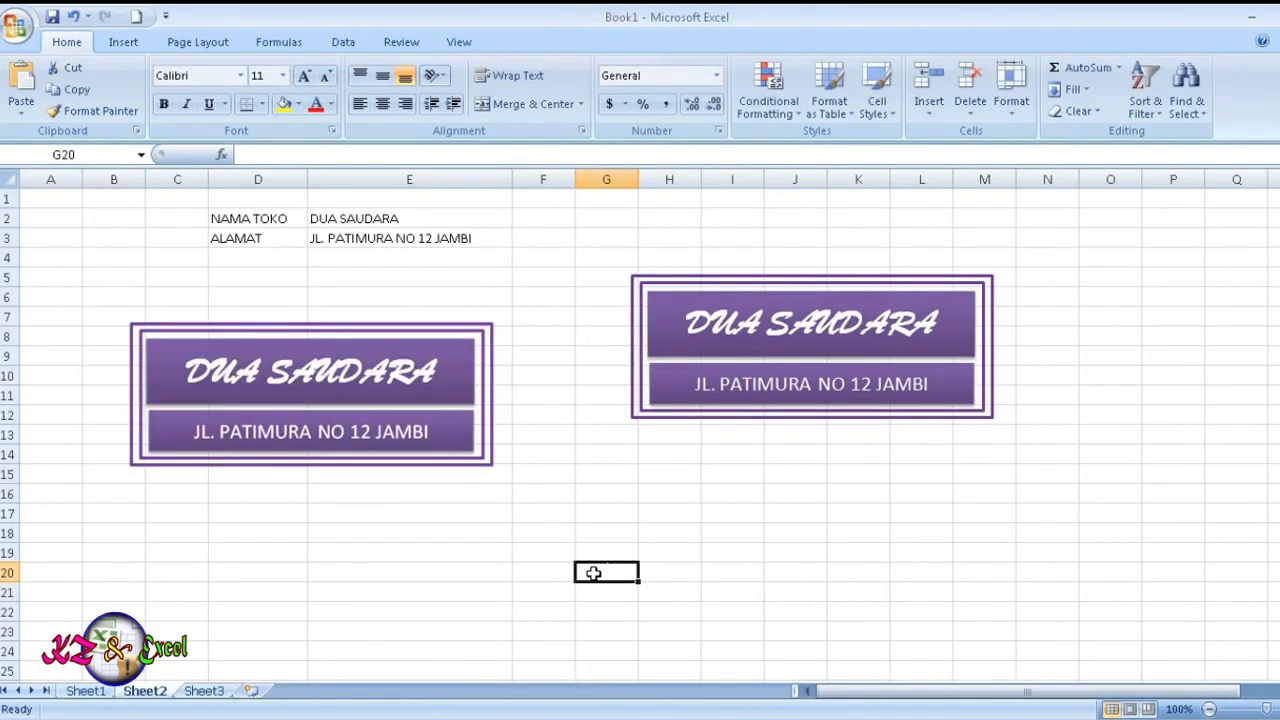
pyautogui.click(90, 692)
pyautogui.click(140, 694)
pyautogui.click(205, 692)
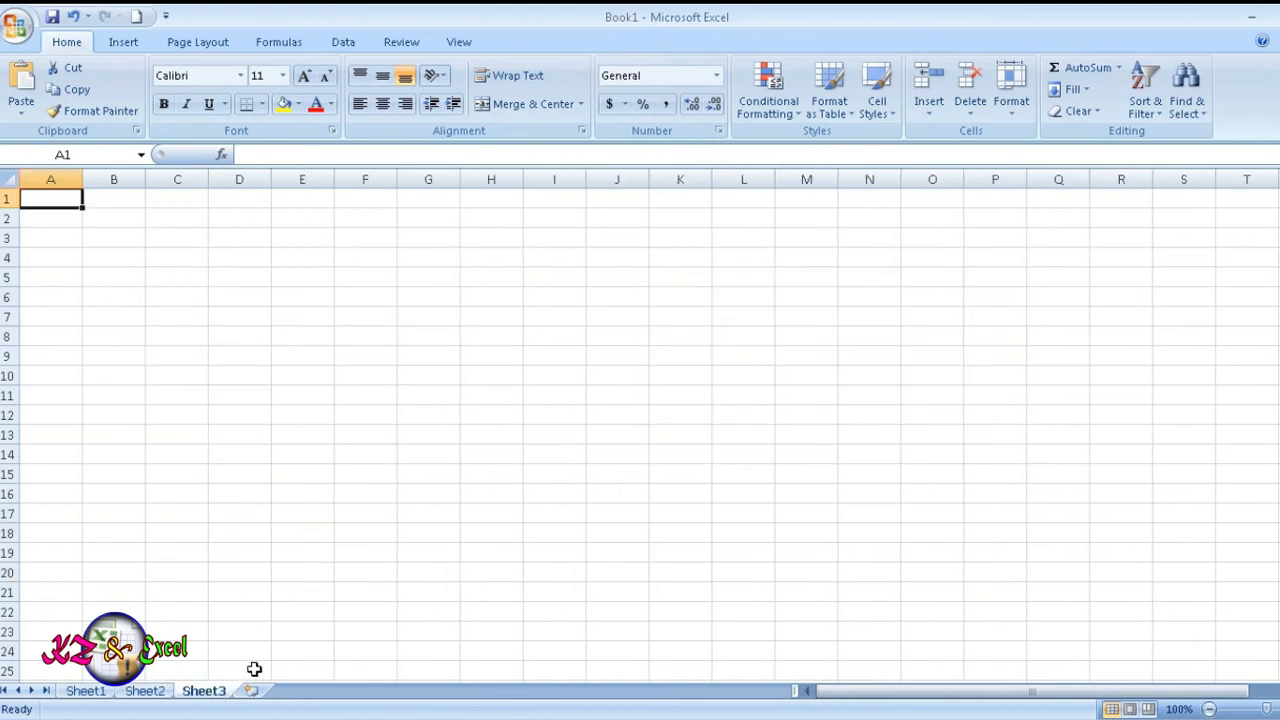
pyautogui.click(387, 372)
# Enter the labels TEXT 1, TEXT 2 and RTEXT 3 in cells D2 to D4
pyautogui.click(247, 218)
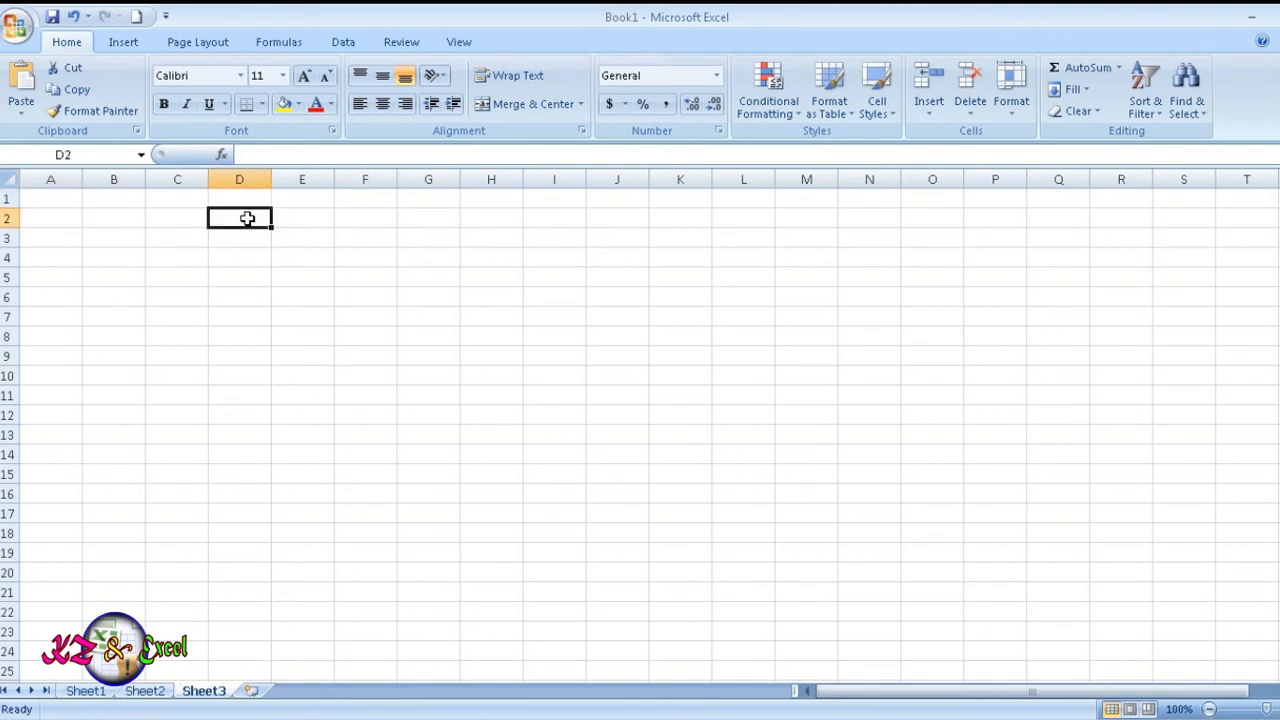
pyautogui.write('TEXT 1')
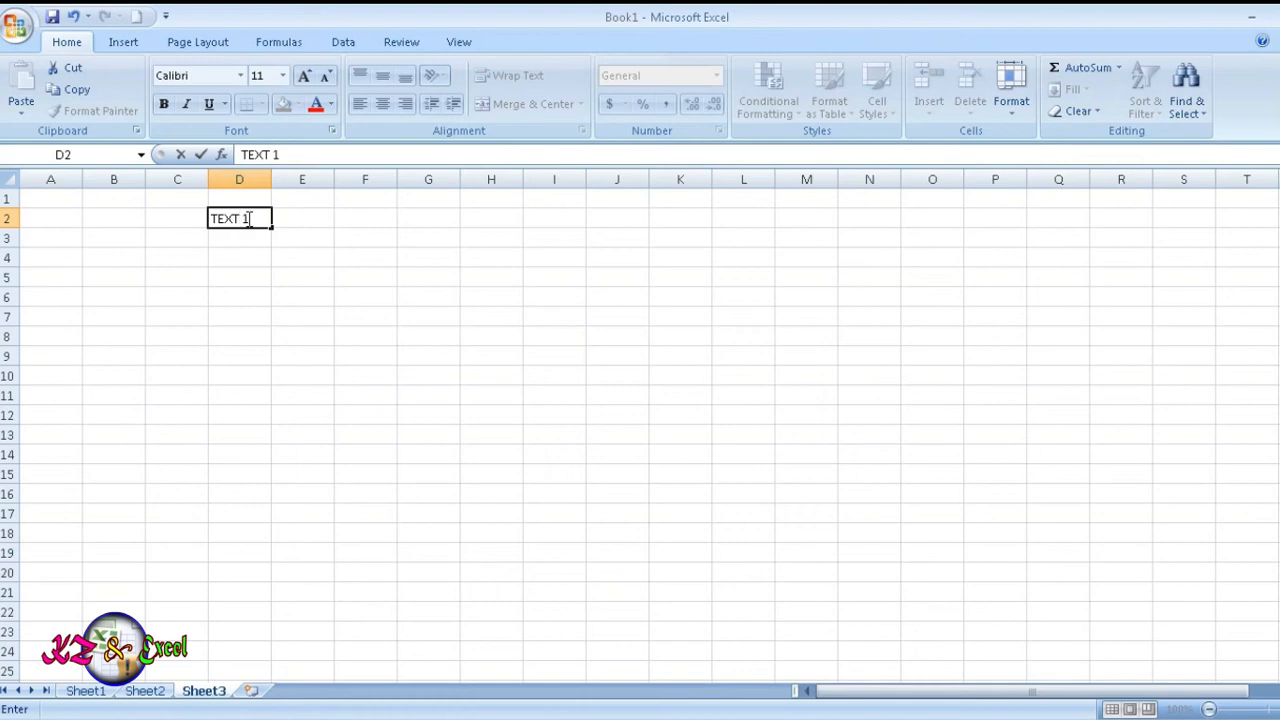
pyautogui.press('Return')
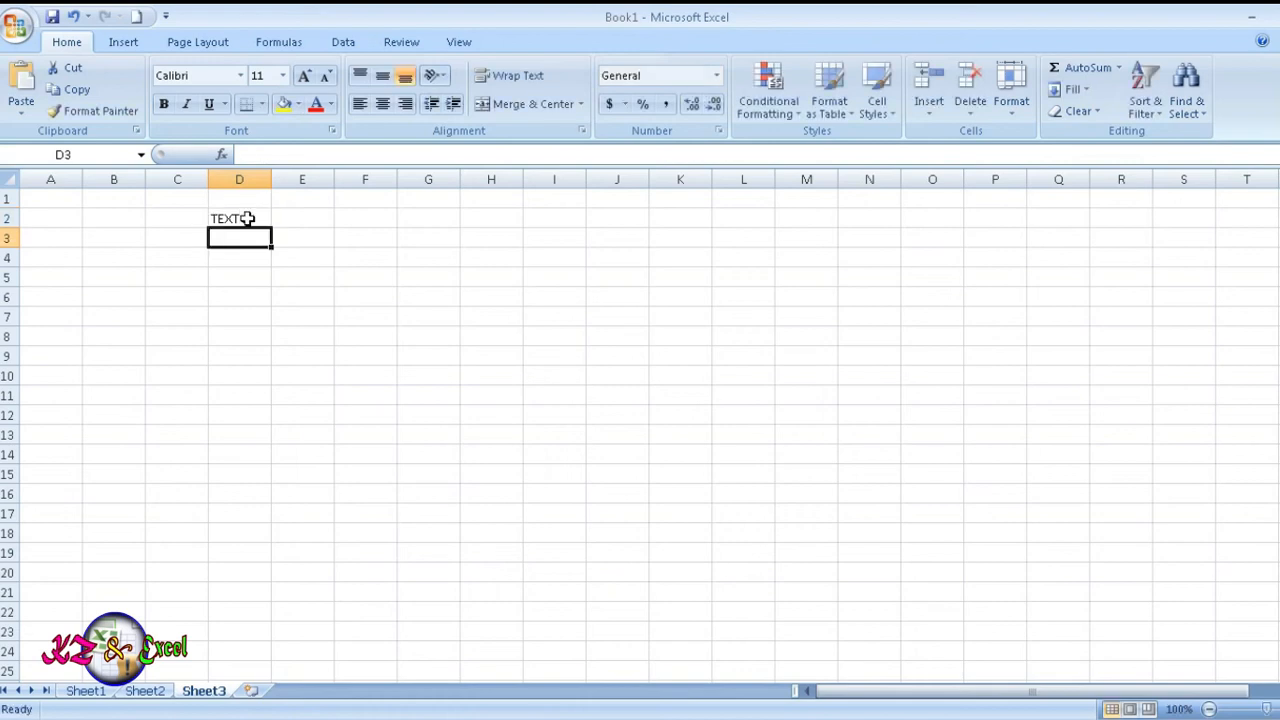
pyautogui.write('TEXT 2')
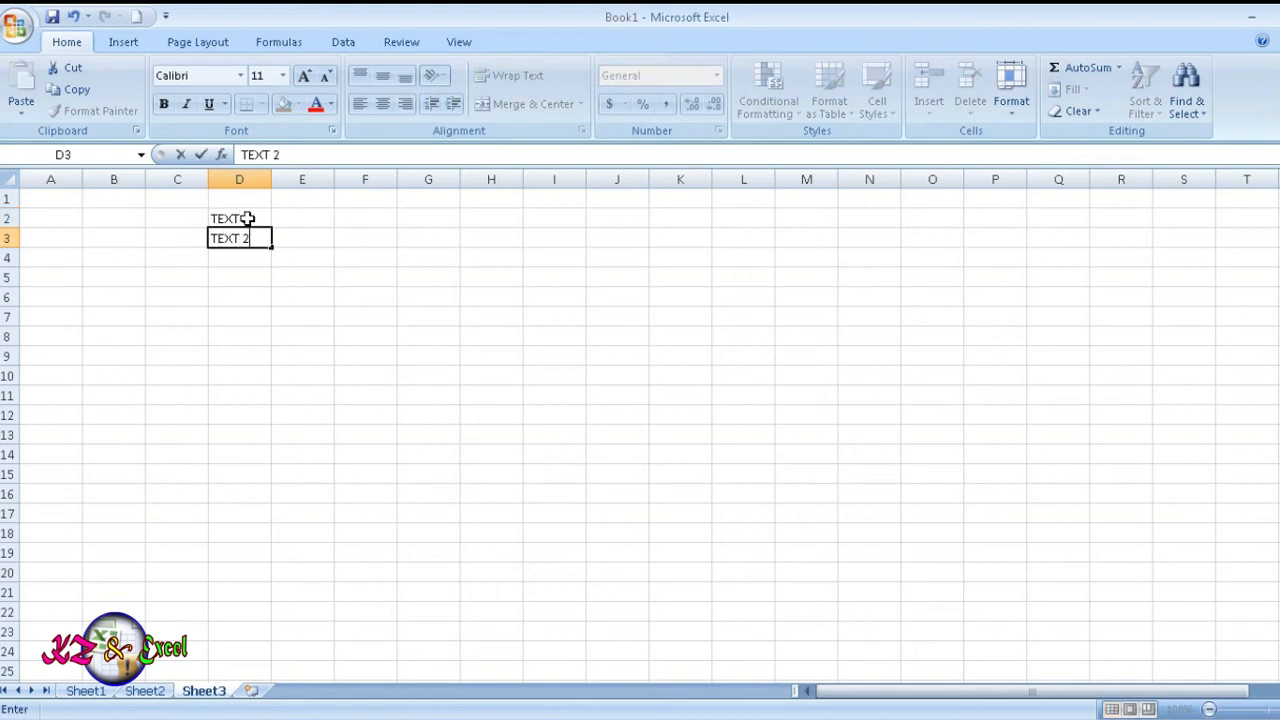
pyautogui.press('Return')
pyautogui.write('RTEXT')
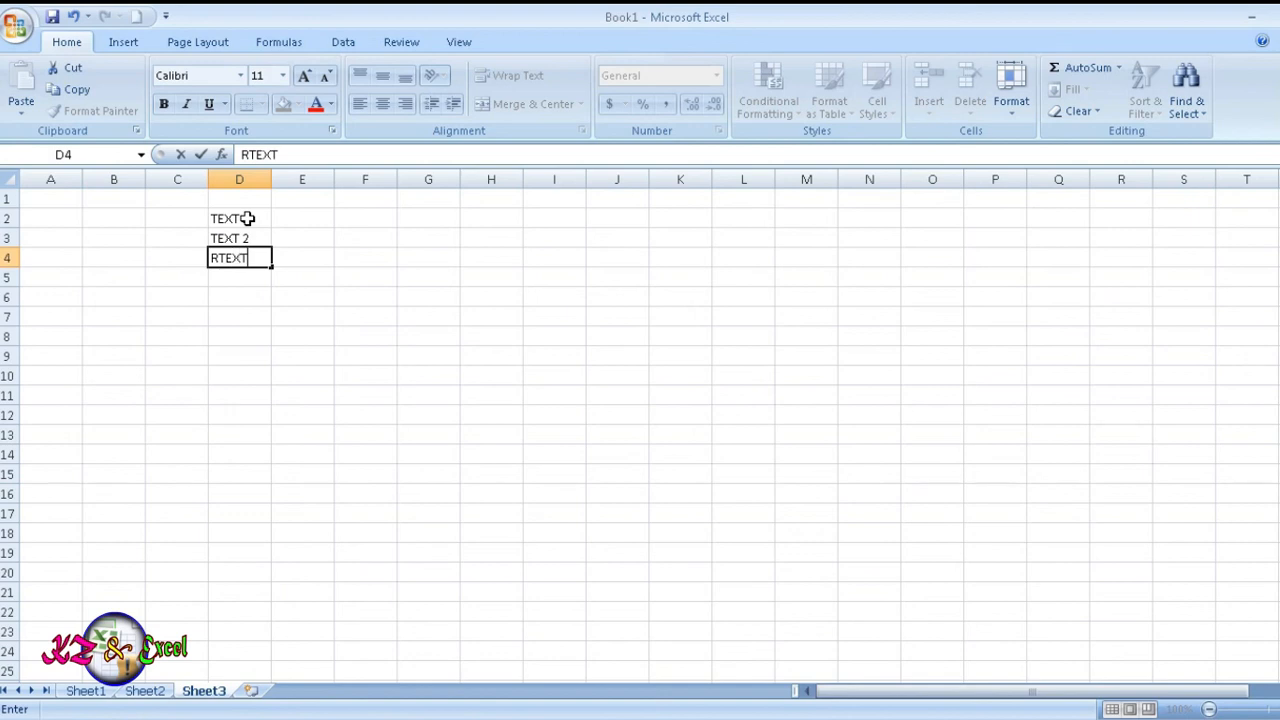
pyautogui.write(' 3')
pyautogui.press('Return')
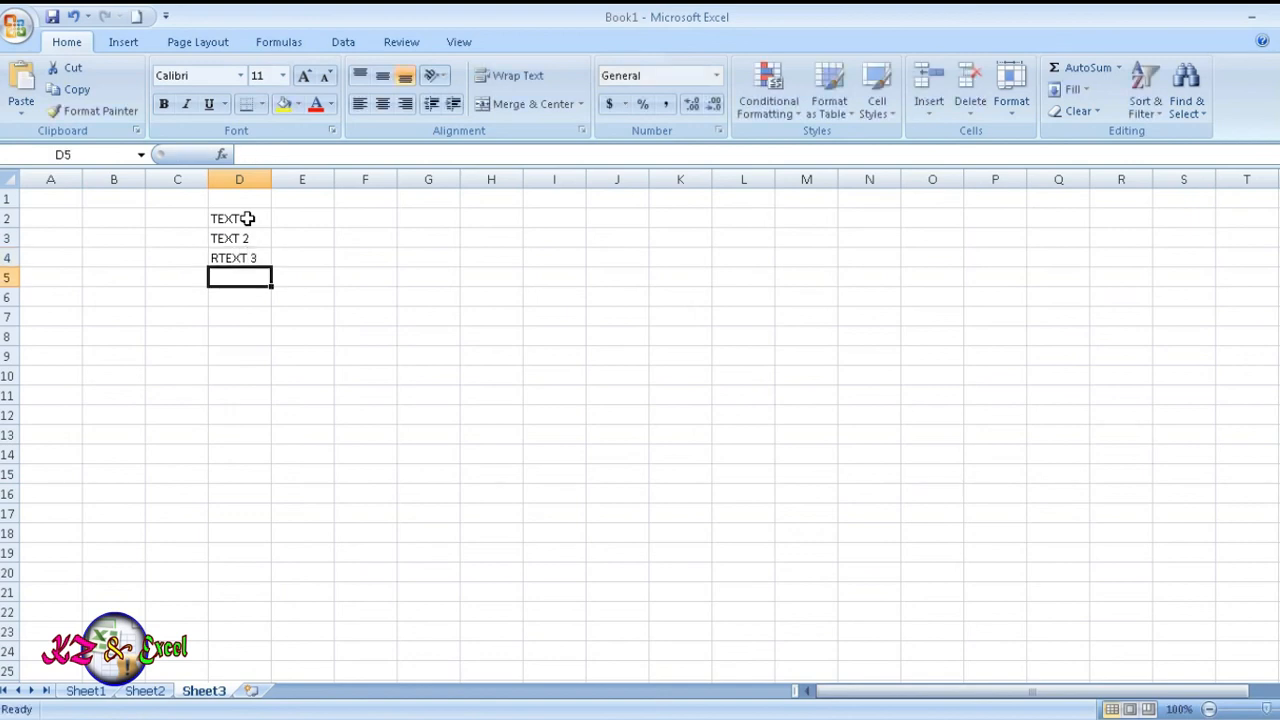
# Correct the label in cell D4 to TEXT 3
pyautogui.click(216, 258)
pyautogui.doubleClick(219, 258)
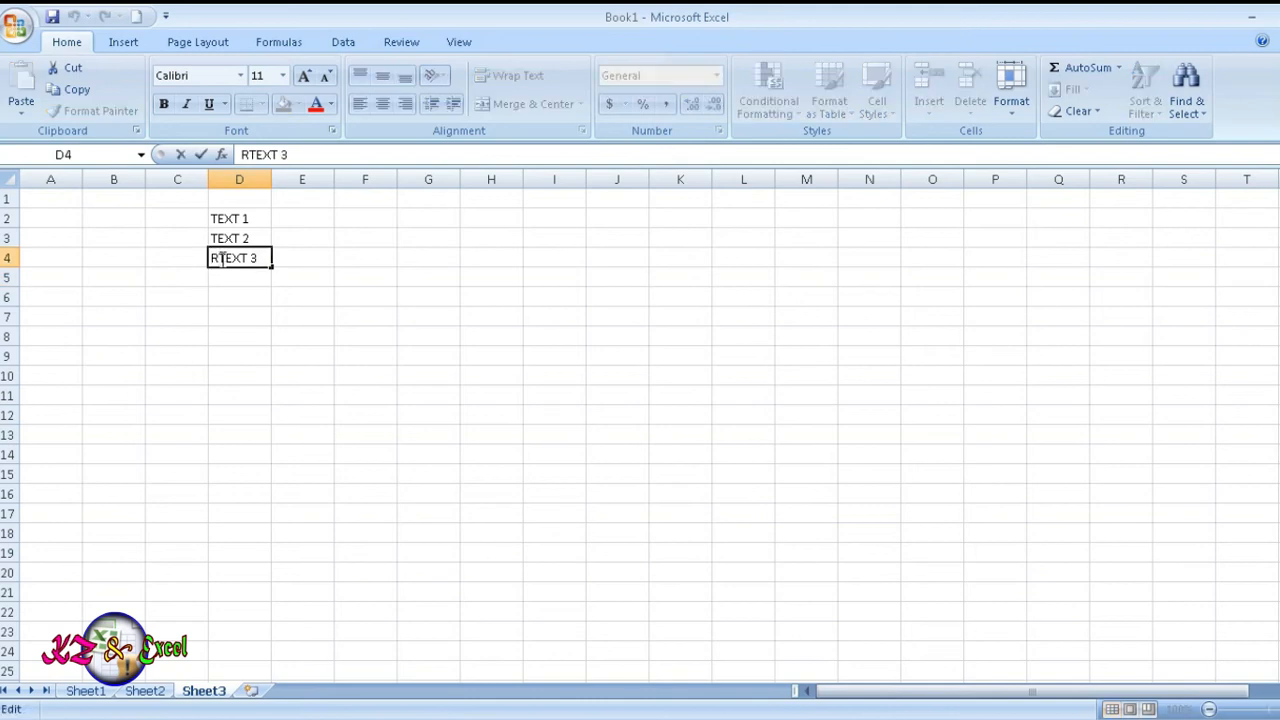
pyautogui.press('BackSpace')
pyautogui.press('Return')
pyautogui.click(310, 312)
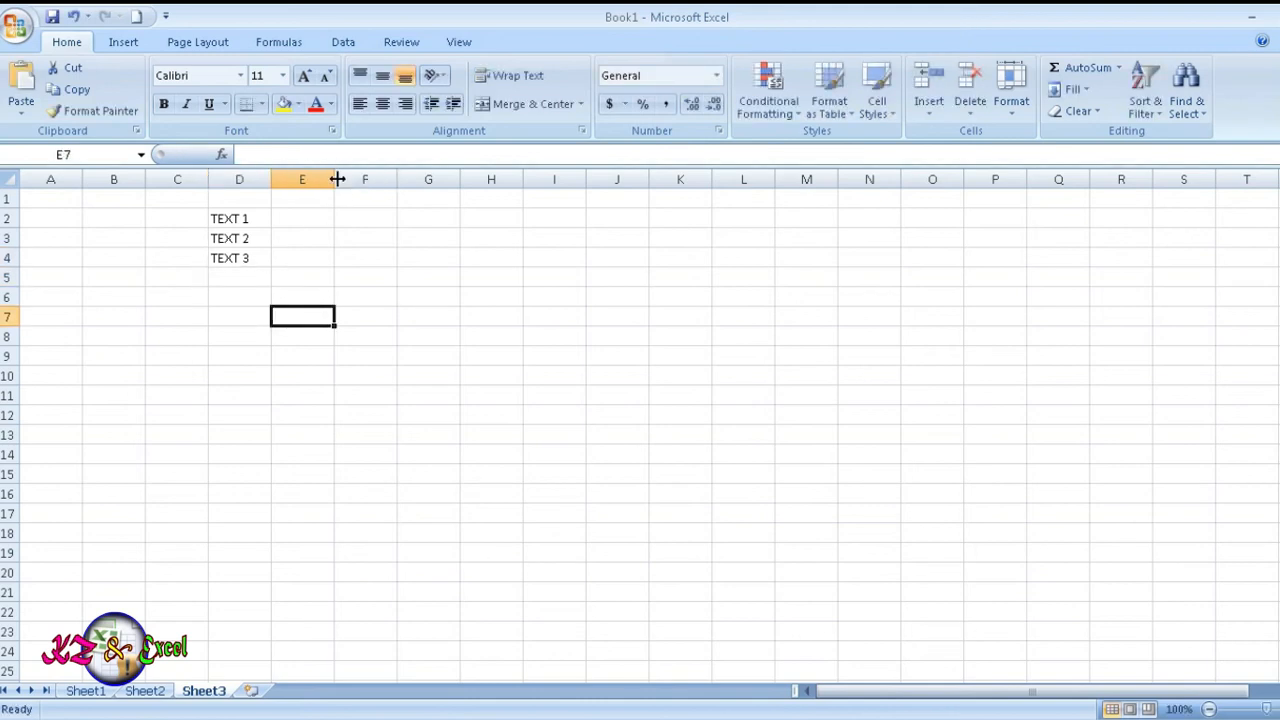
# Widen column E beside the text labels to several times its standard width
pyautogui.moveTo(334, 179); pyautogui.dragTo(504, 250)
pyautogui.click(598, 300)
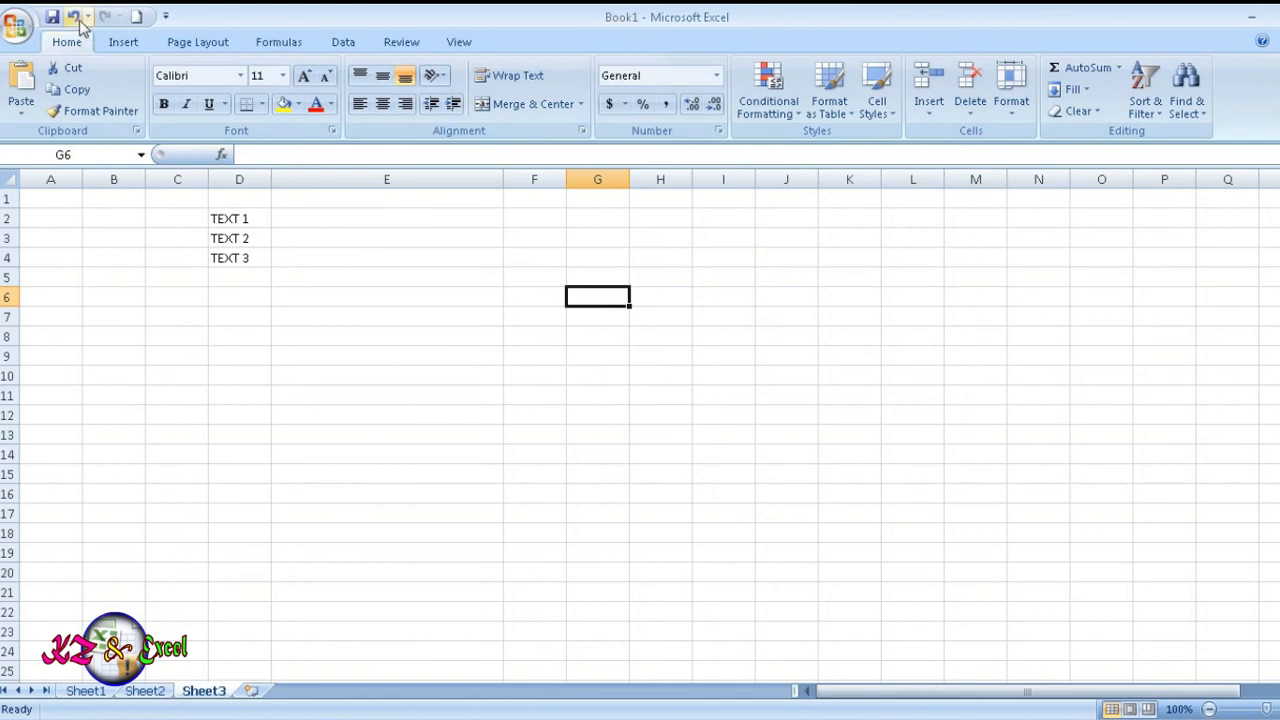
# Draw an isosceles triangle about 1.9" high and 2.19" wide and place it over columns G to K near row 3
pyautogui.click(124, 44)
pyautogui.click(211, 88)
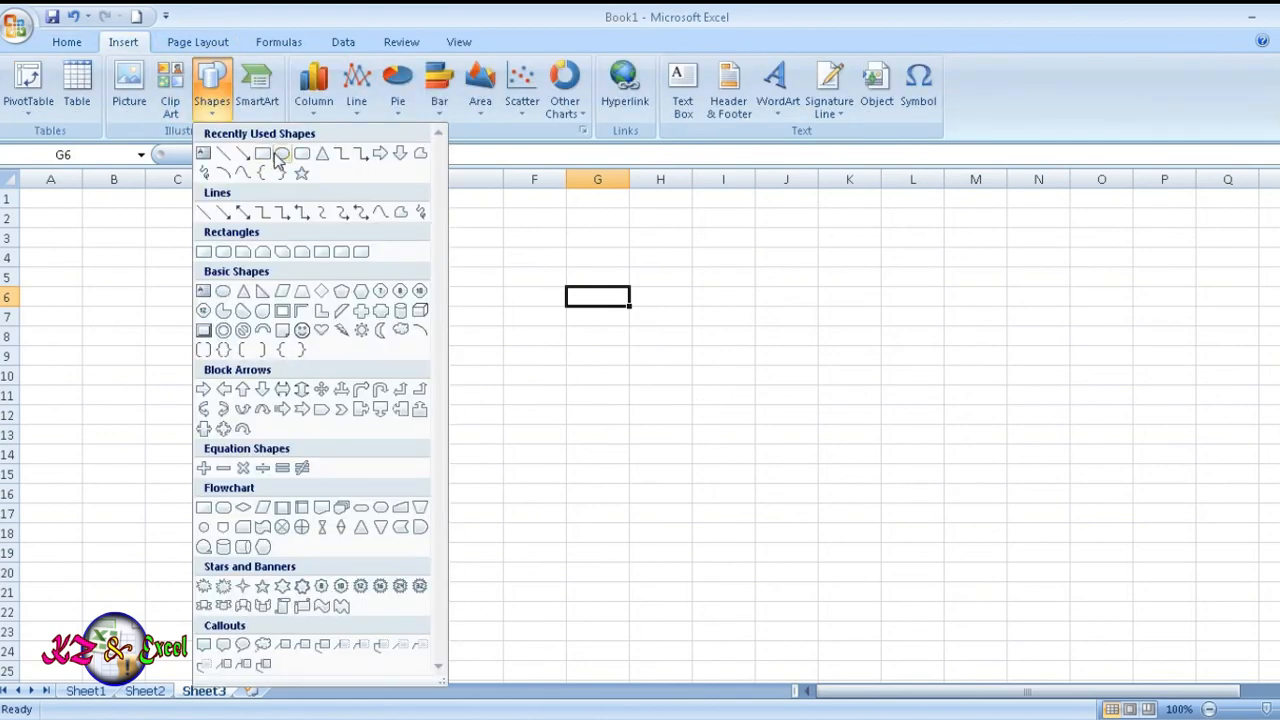
pyautogui.click(319, 152)
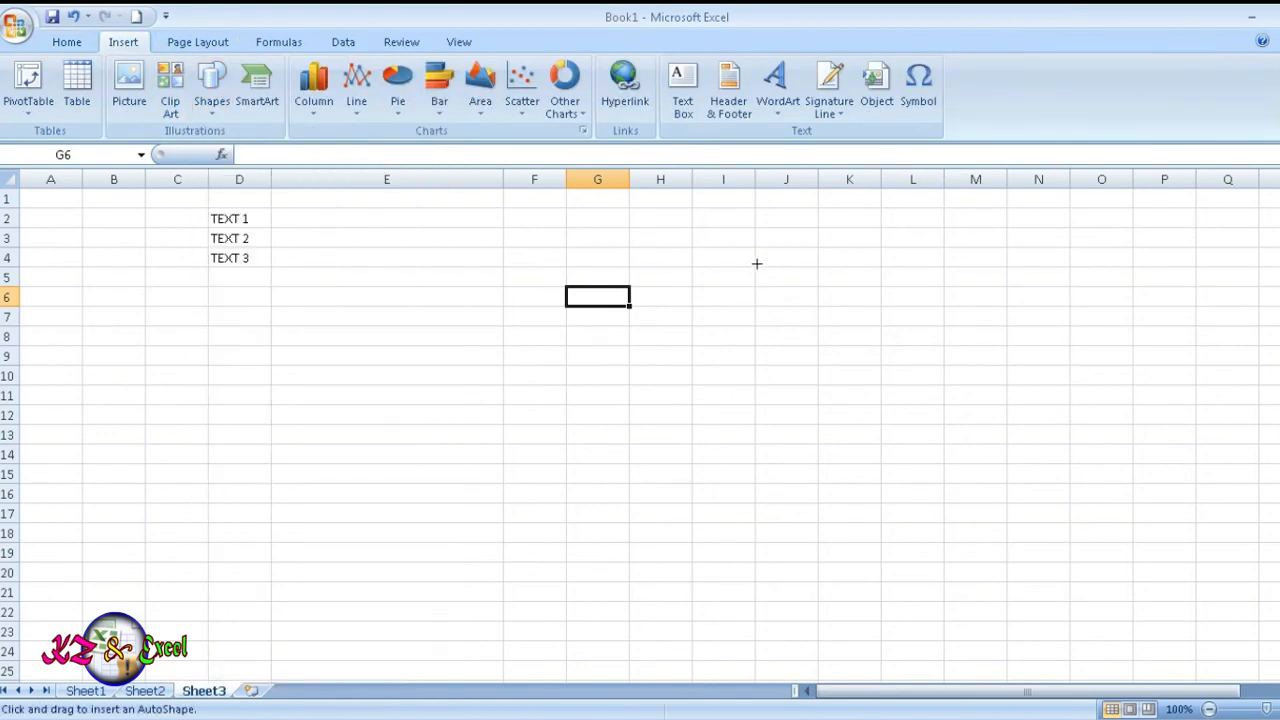
pyautogui.moveTo(757, 263); pyautogui.dragTo(964, 443)
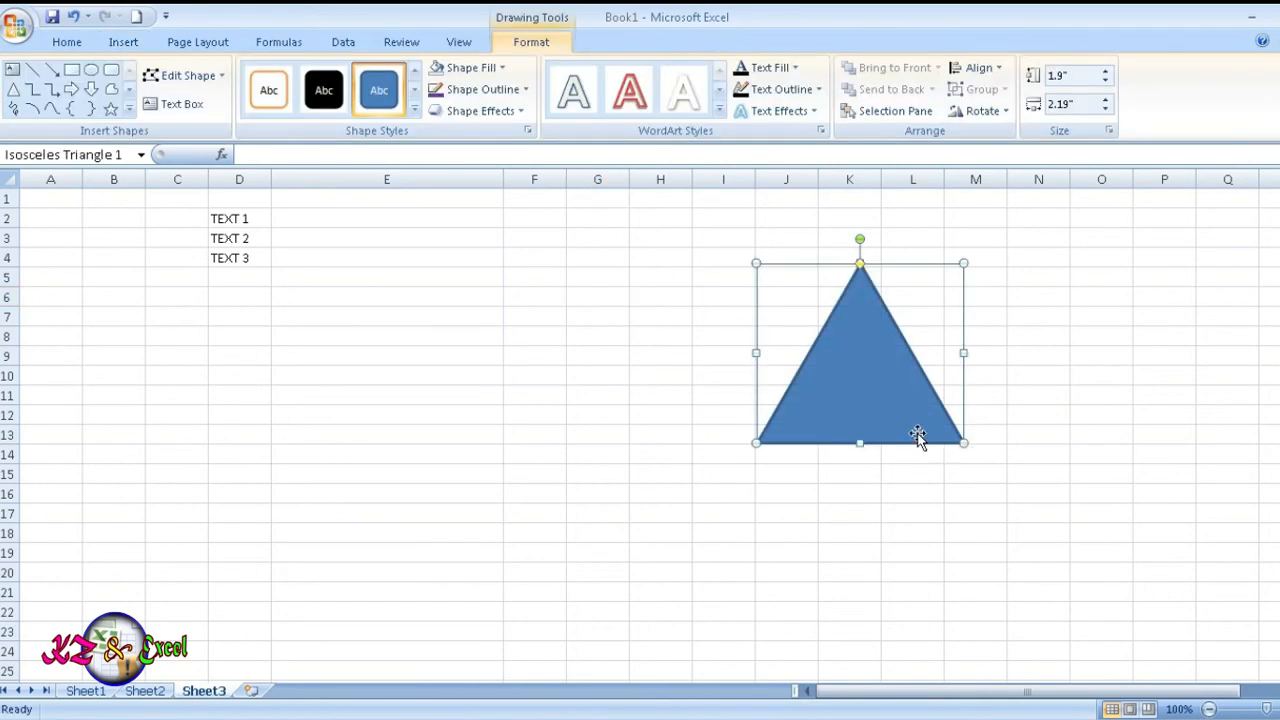
pyautogui.moveTo(846, 374); pyautogui.dragTo(715, 344)
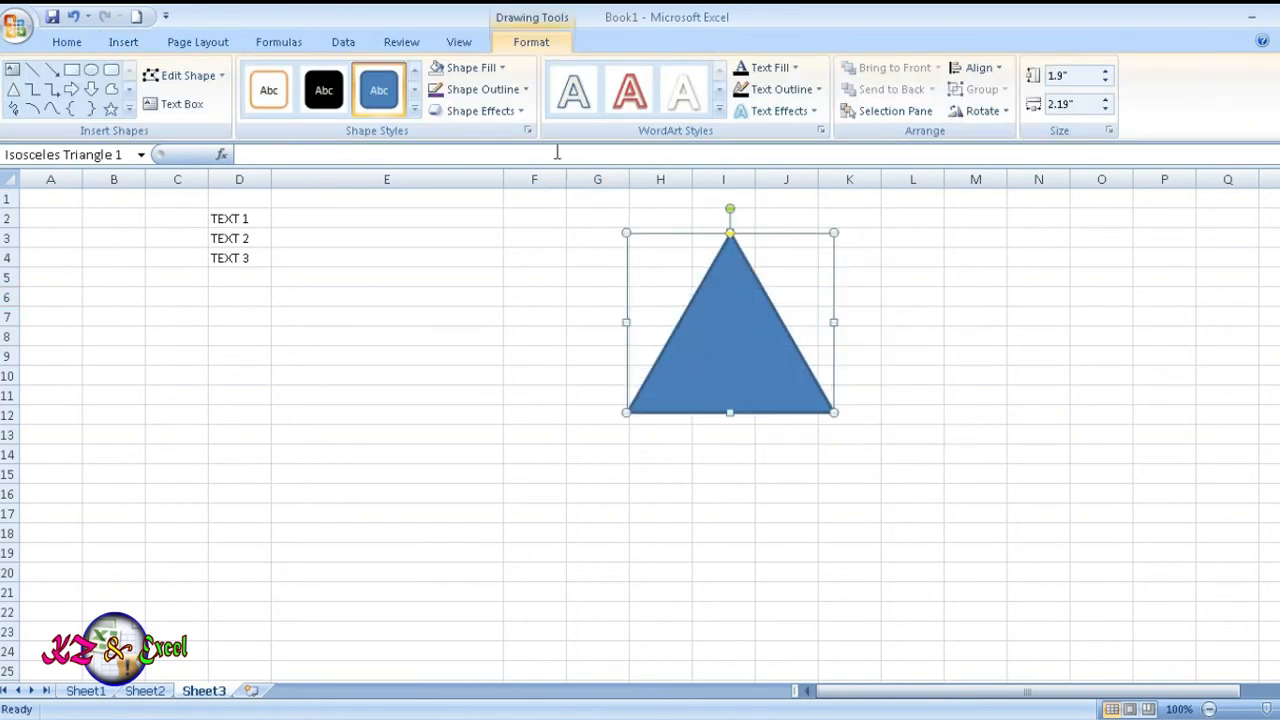
# Remove the triangle's fill and give it a standard purple outline with a 2¼ pt weight
pyautogui.click(490, 90)
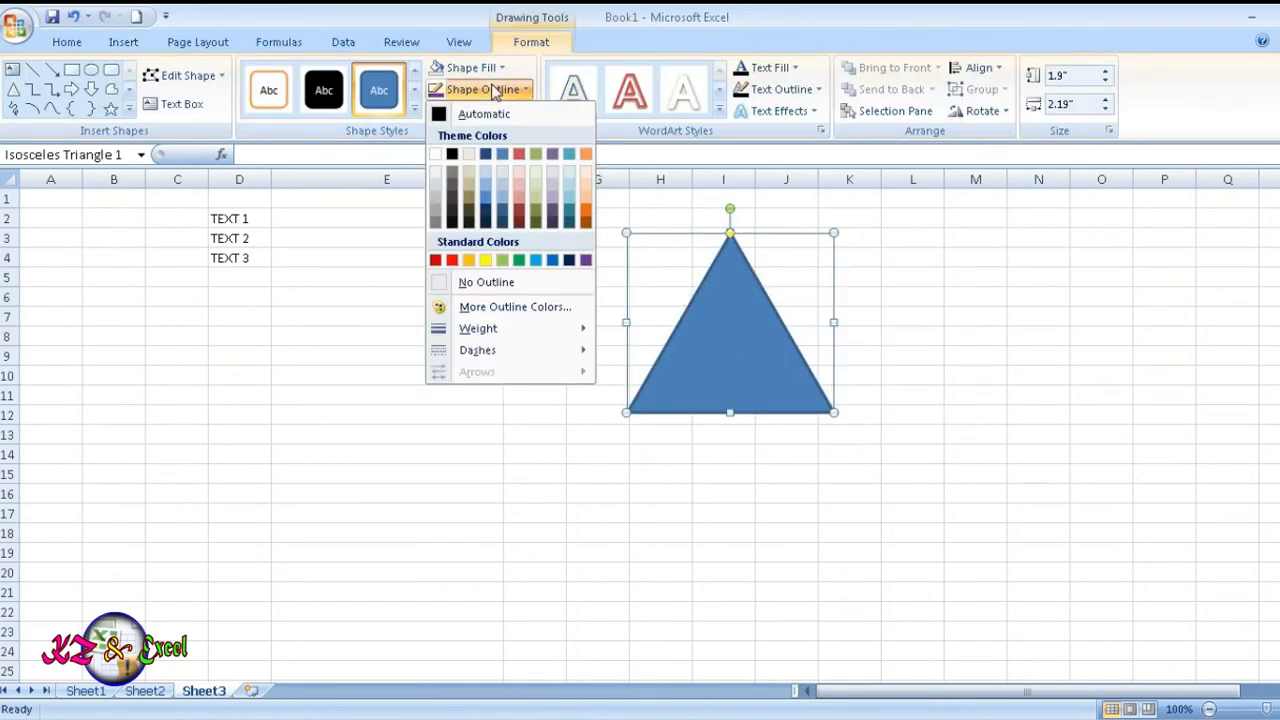
pyautogui.click(490, 68)
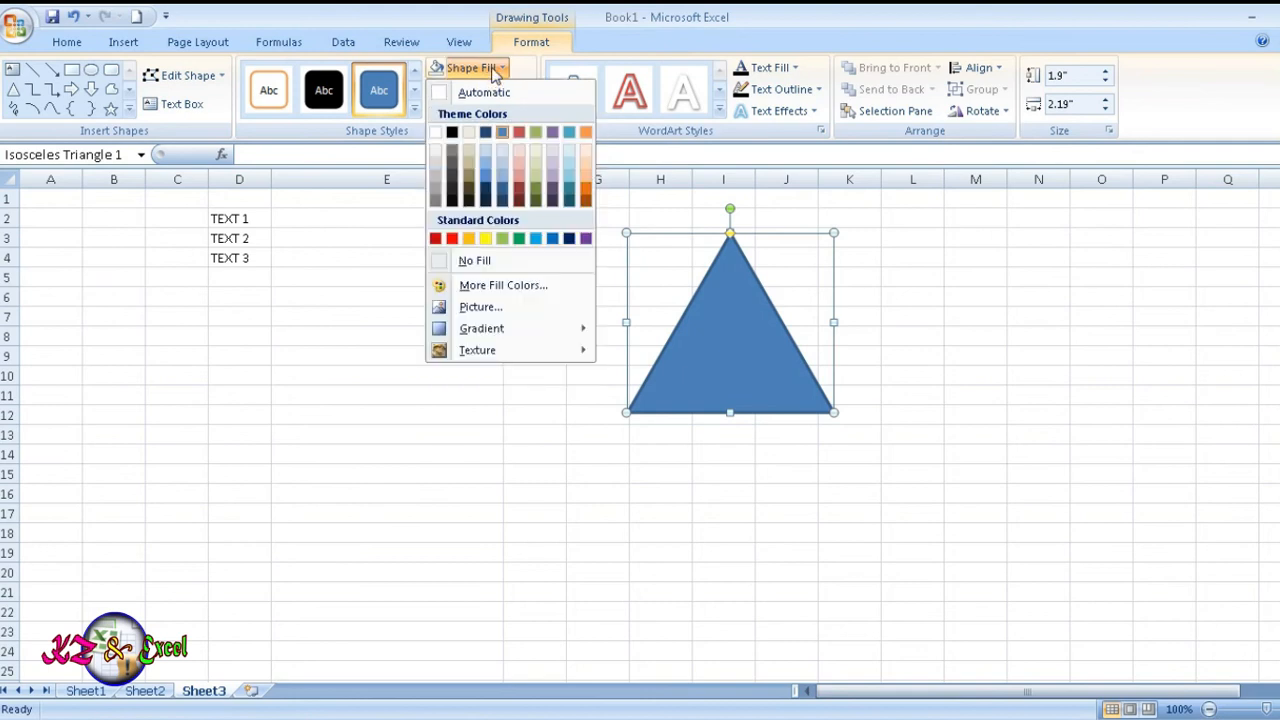
pyautogui.click(524, 260)
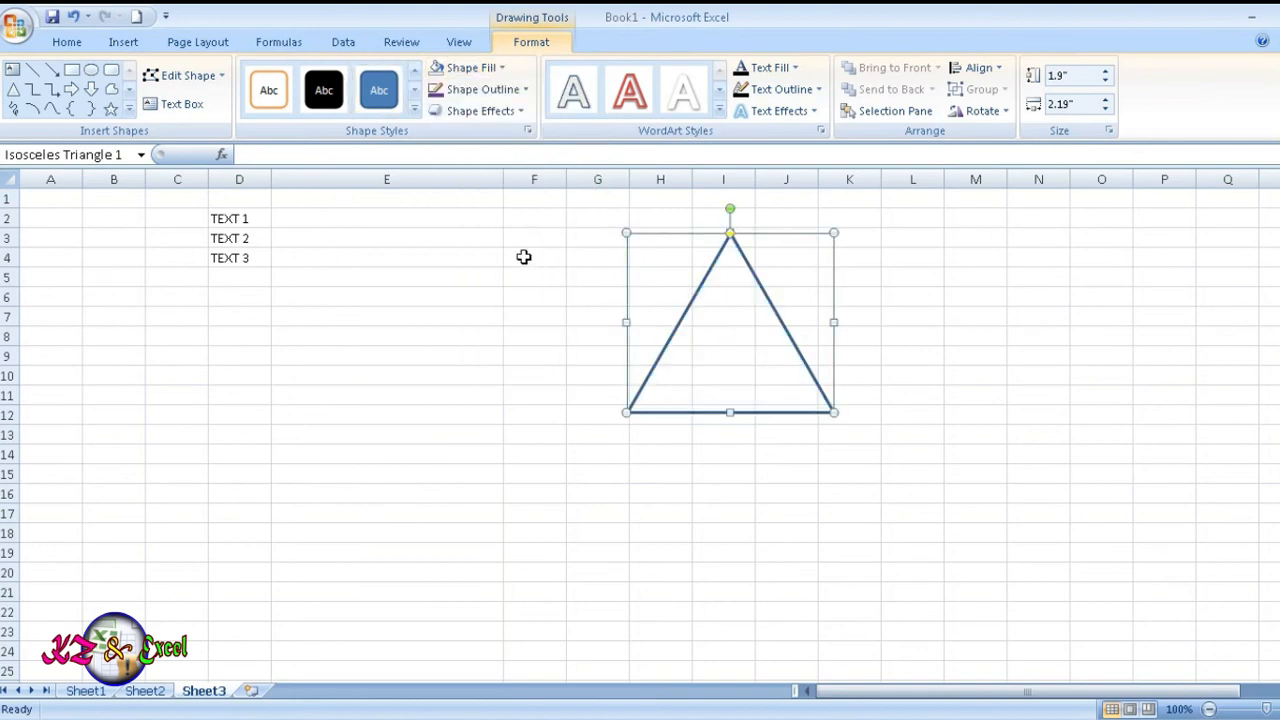
pyautogui.click(503, 91)
pyautogui.click(586, 261)
pyautogui.click(488, 90)
pyautogui.moveTo(489, 329)
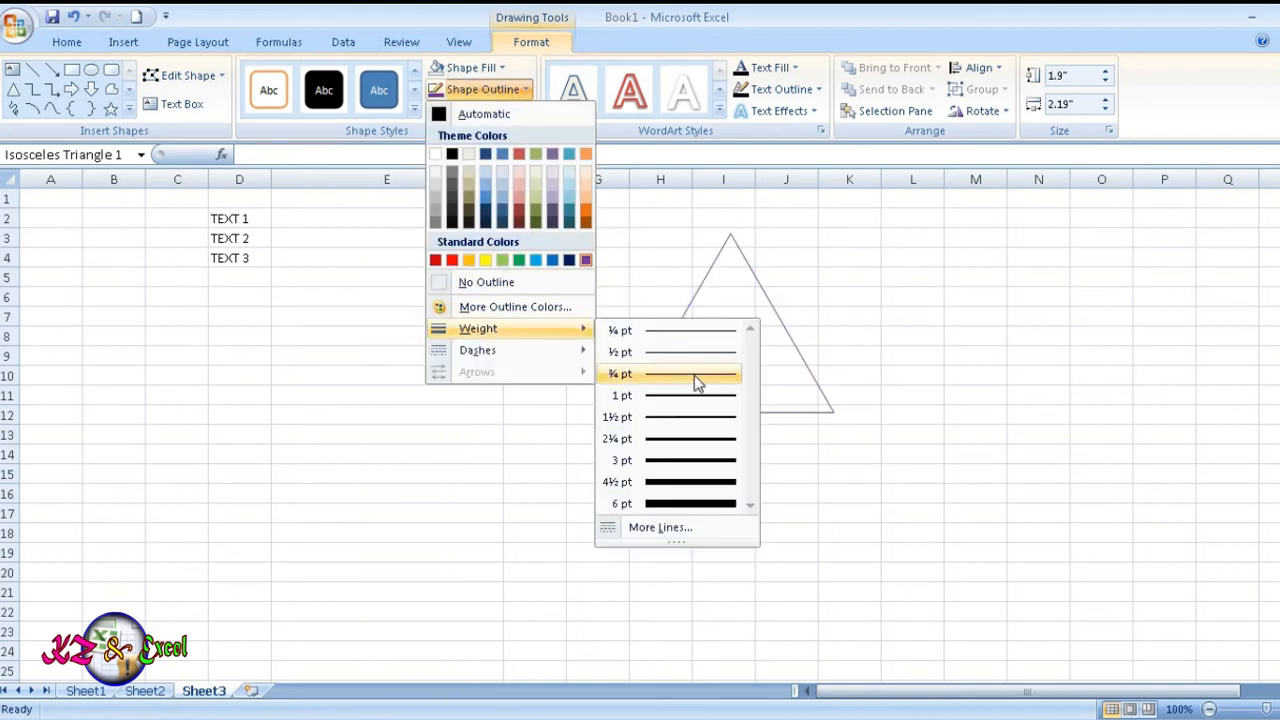
pyautogui.click(680, 445)
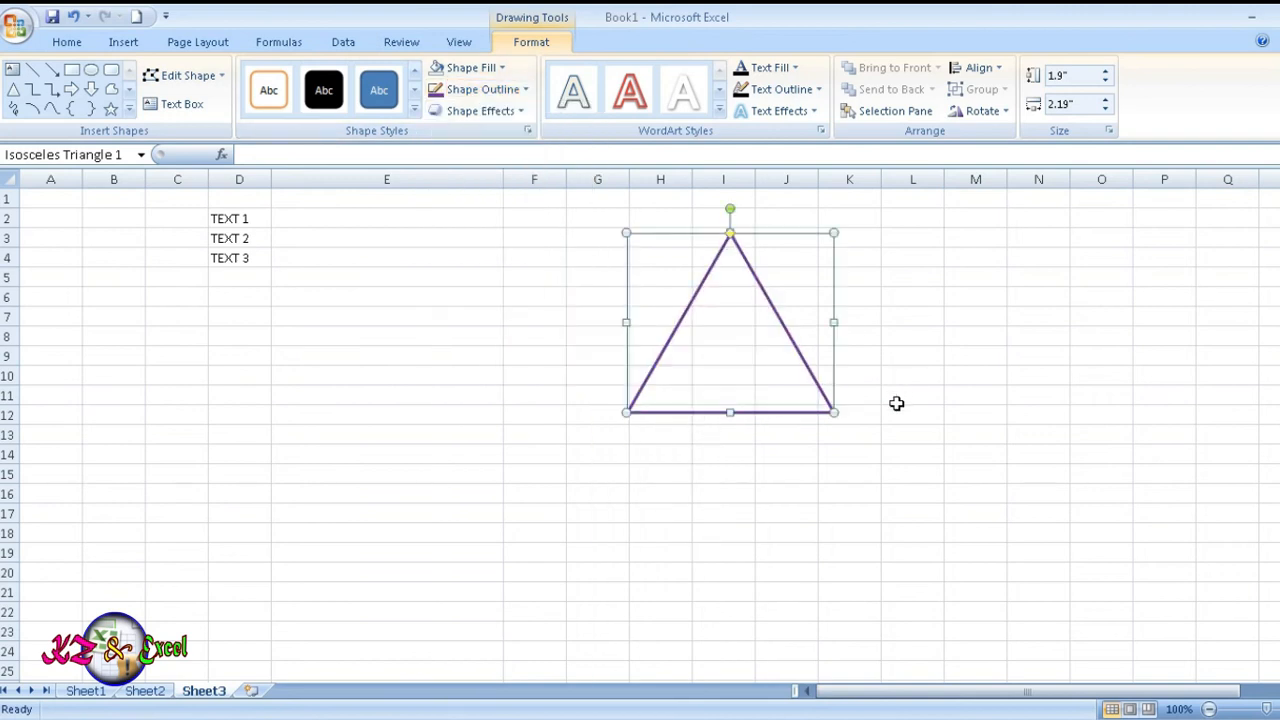
# Duplicate the purple triangle and place the copy over the original, slightly higher
pyautogui.rightClick(828, 413)
pyautogui.click(877, 445)
pyautogui.rightClick(894, 372)
pyautogui.click(940, 430)
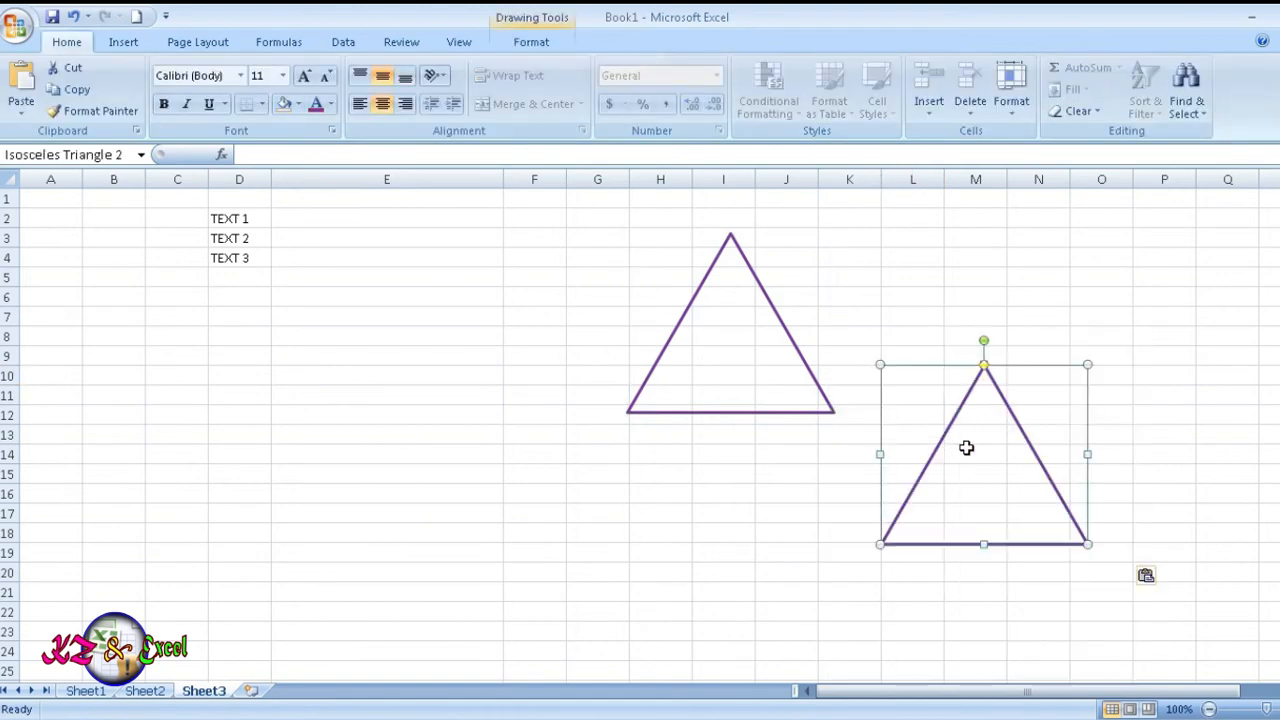
pyautogui.click(966, 447)
pyautogui.moveTo(701, 289); pyautogui.dragTo(685, 257)
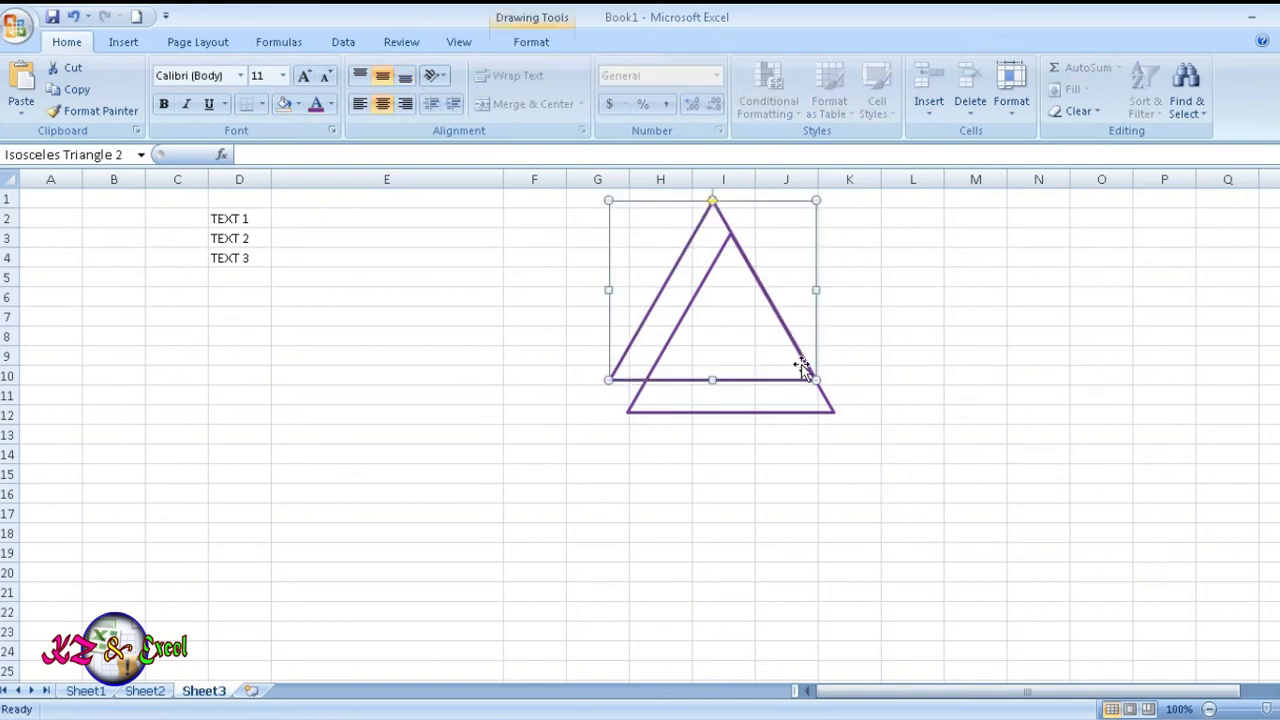
# Enlarge the triangle copy and nest the smaller triangle centred inside it with their bases aligned on row 15
pyautogui.moveTo(813, 382); pyautogui.dragTo(848, 410)
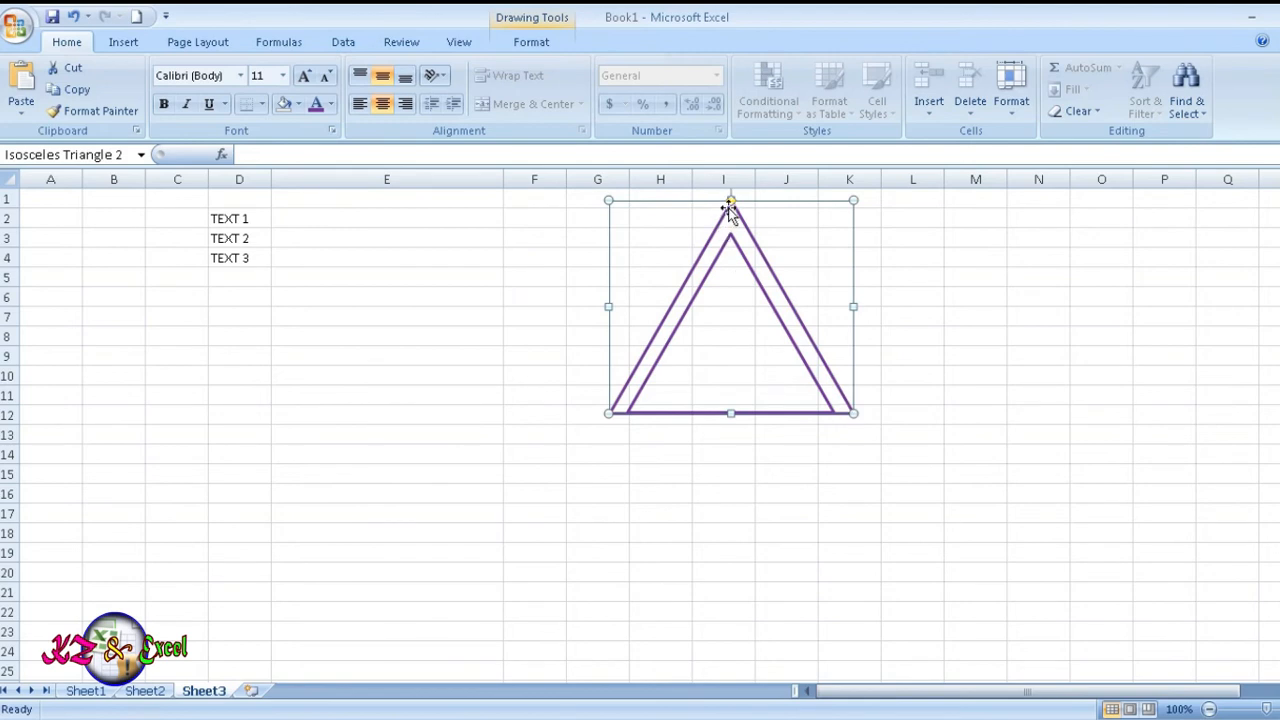
pyautogui.moveTo(608, 200); pyautogui.dragTo(597, 174)
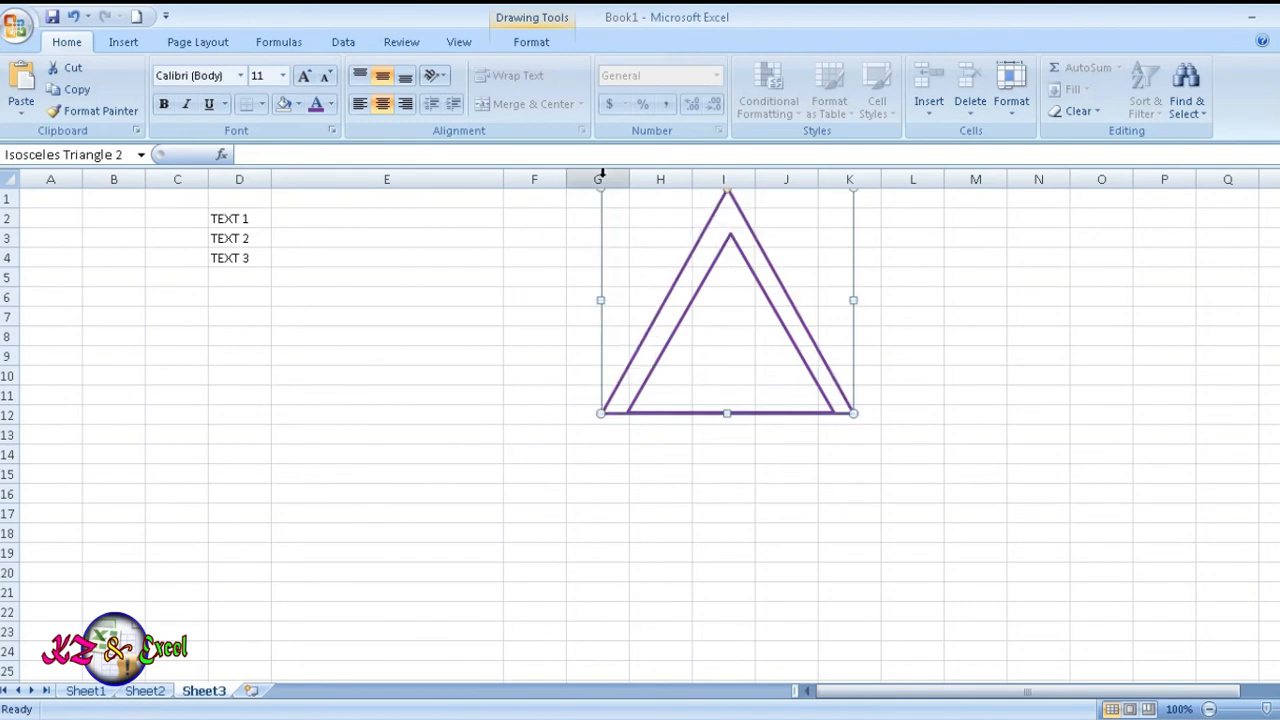
pyautogui.moveTo(717, 418); pyautogui.dragTo(729, 466)
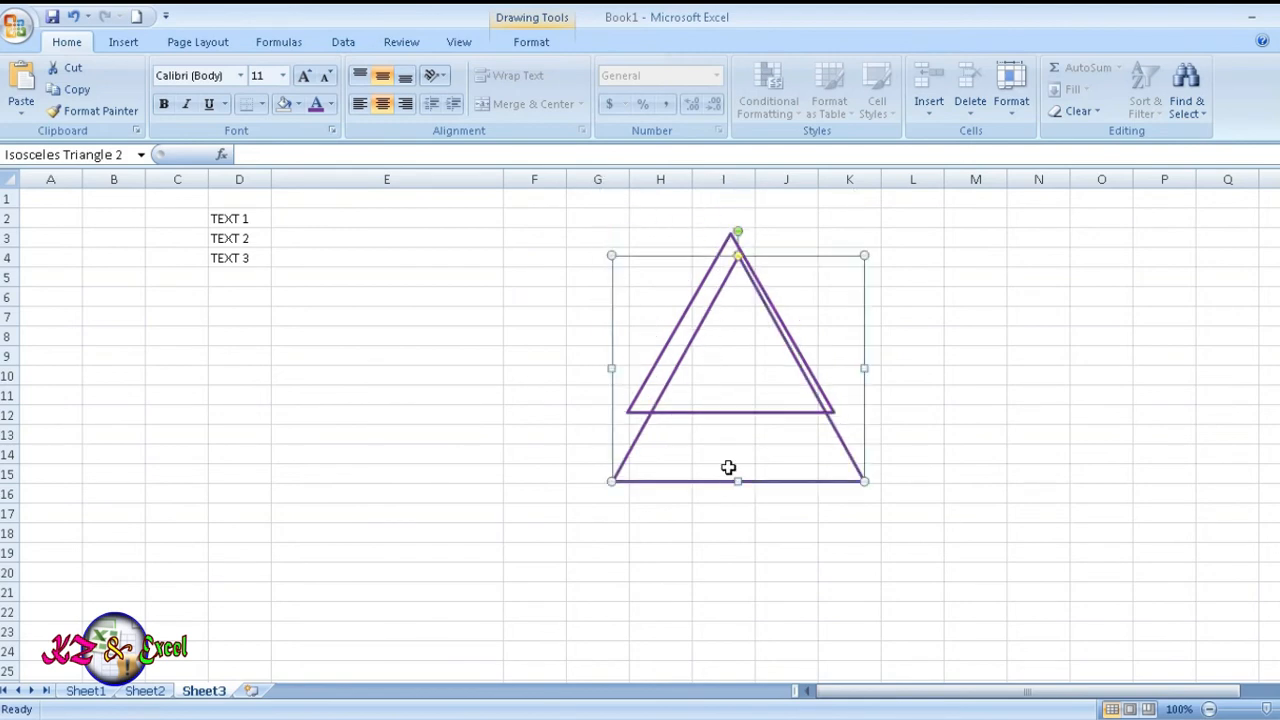
pyautogui.moveTo(704, 270); pyautogui.dragTo(714, 337)
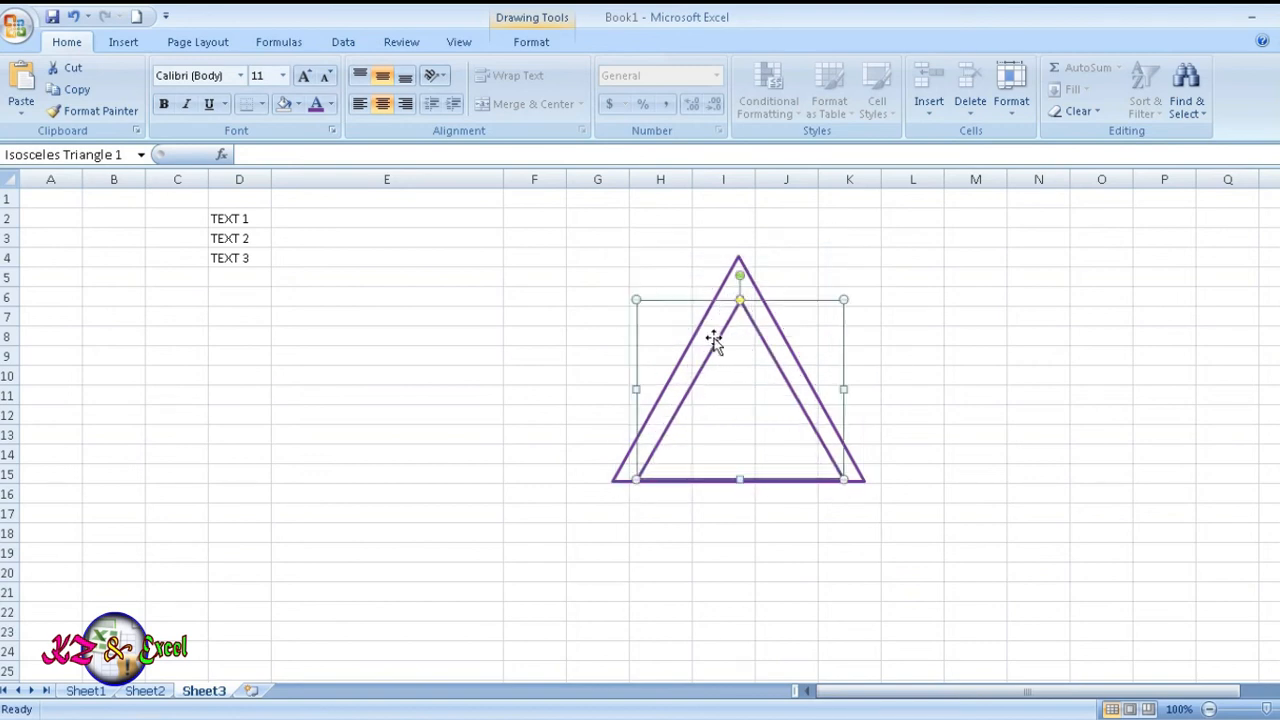
pyautogui.click(744, 261)
pyautogui.click(1036, 322)
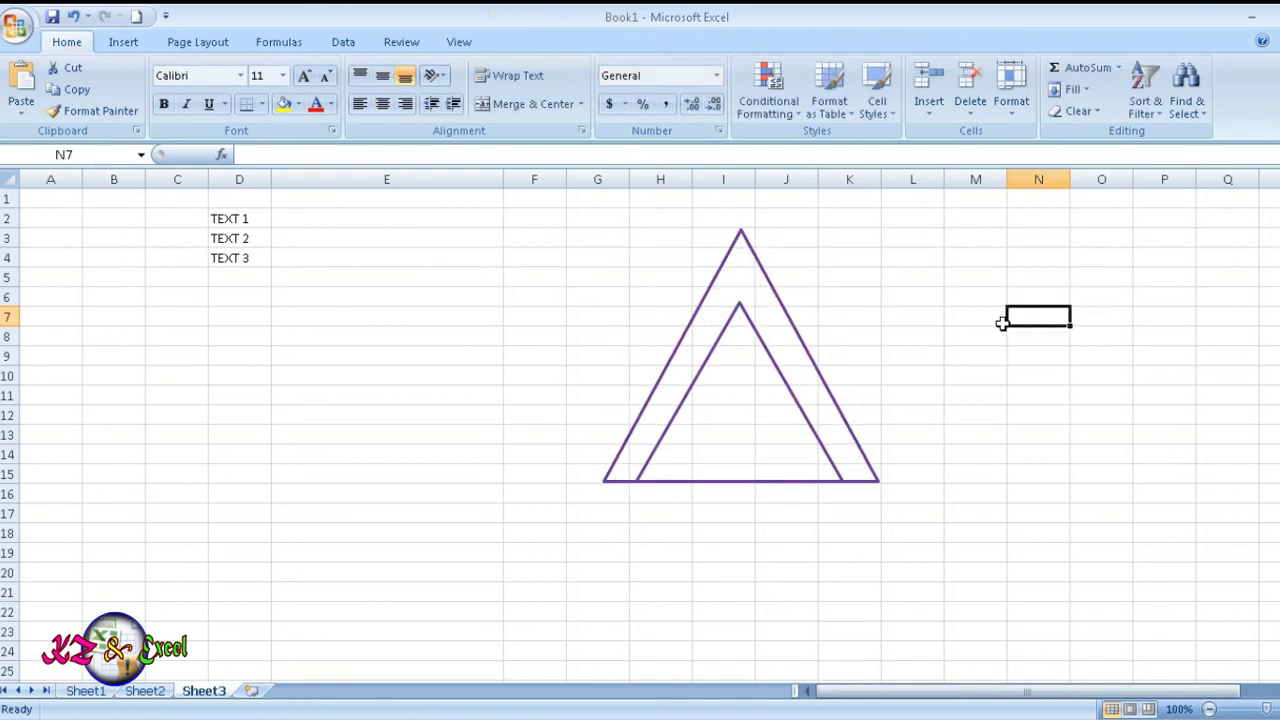
pyautogui.click(966, 553)
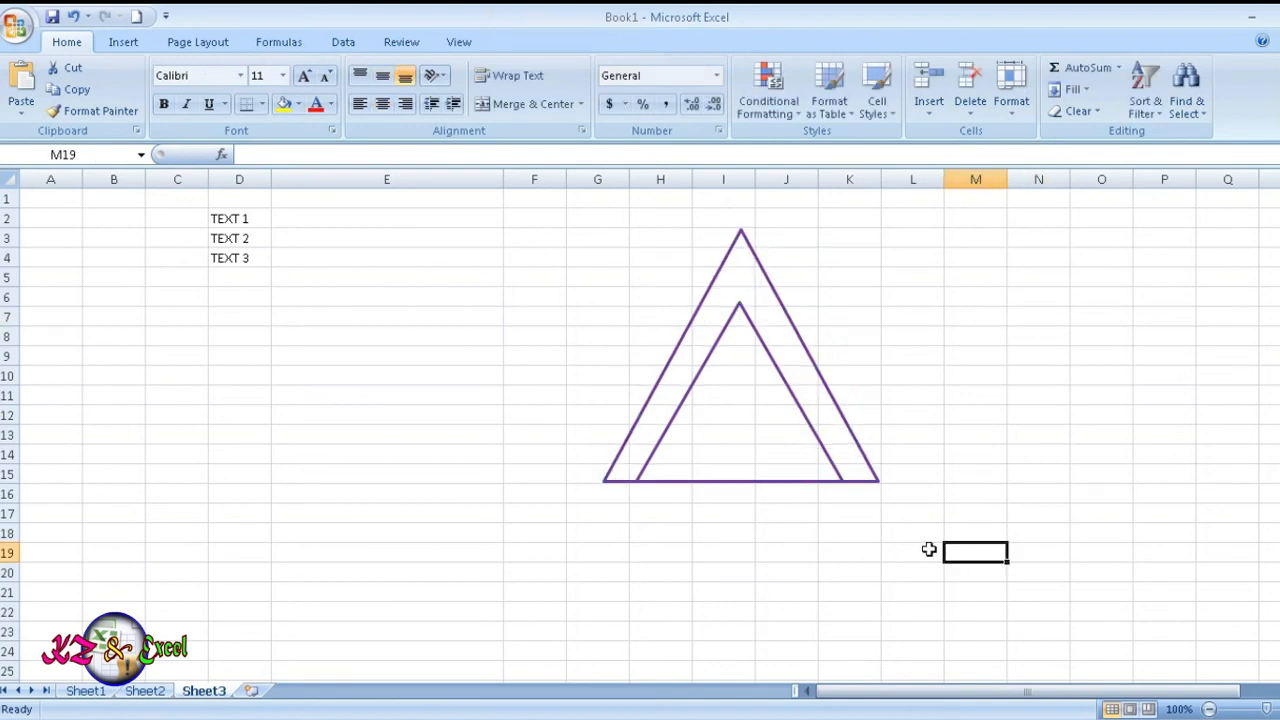
# Draw a Curved Up Ribbon banner about 1.28" high and 4.58" wide below the triangles
pyautogui.click(128, 42)
pyautogui.click(205, 85)
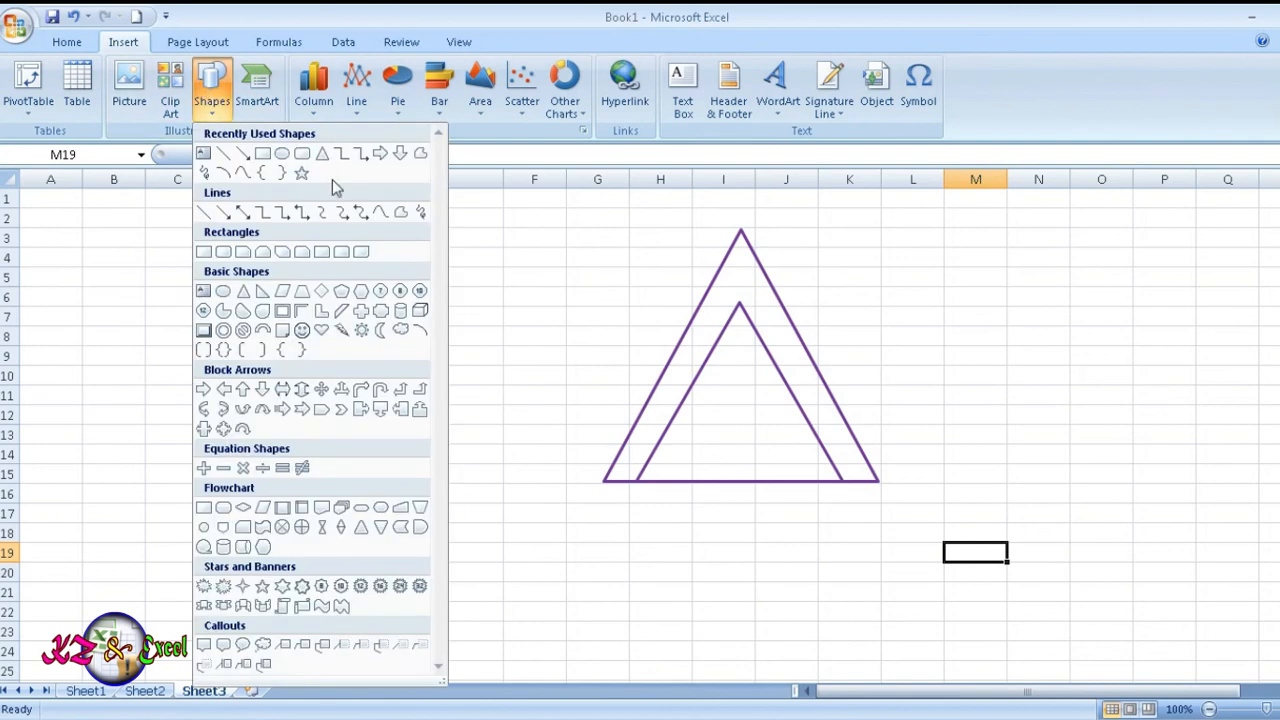
pyautogui.click(243, 607)
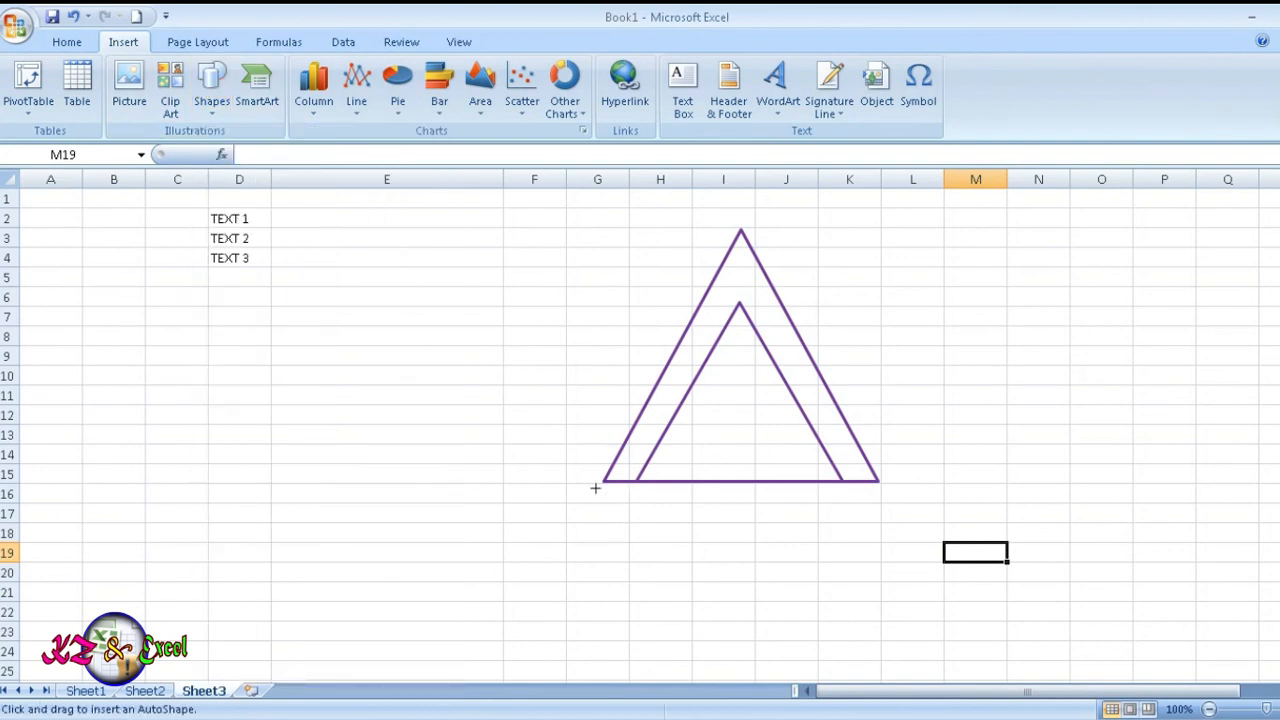
pyautogui.moveTo(573, 489); pyautogui.dragTo(1006, 609)
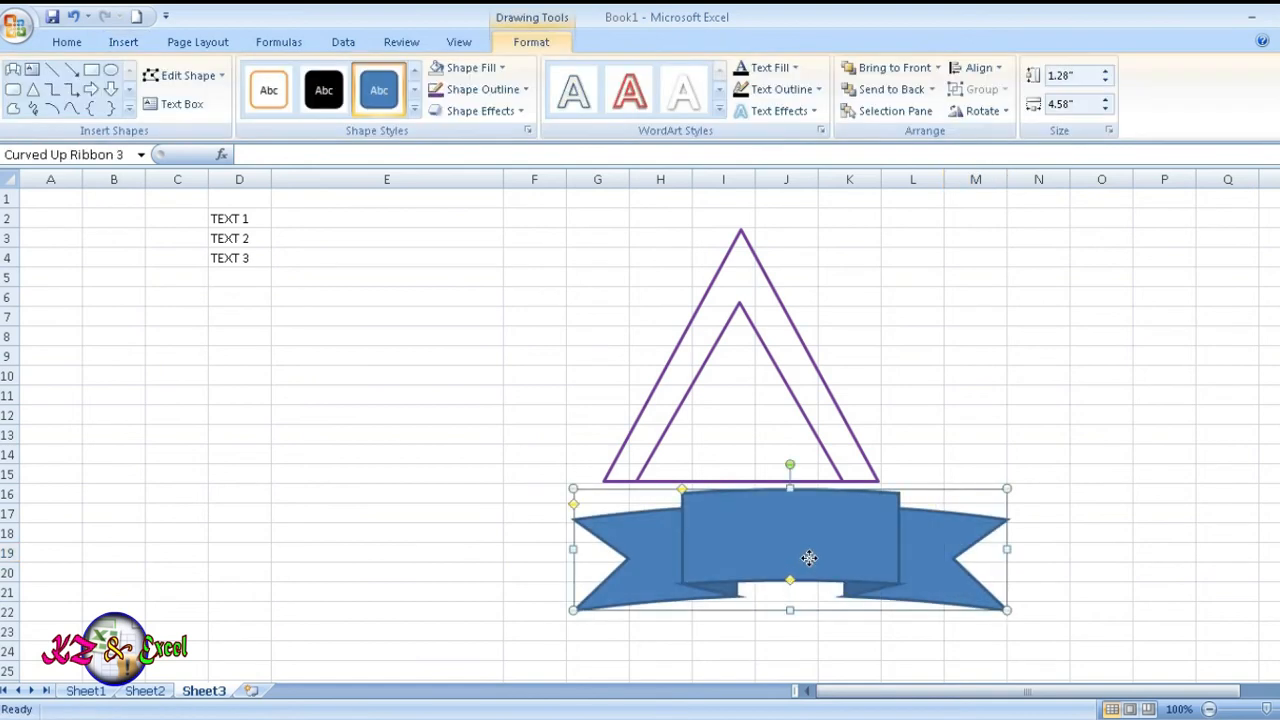
# Centre the ribbon over the triangles' base, deepen its curve and widen its middle band to match the outer triangle
pyautogui.moveTo(809, 557); pyautogui.dragTo(735, 531)
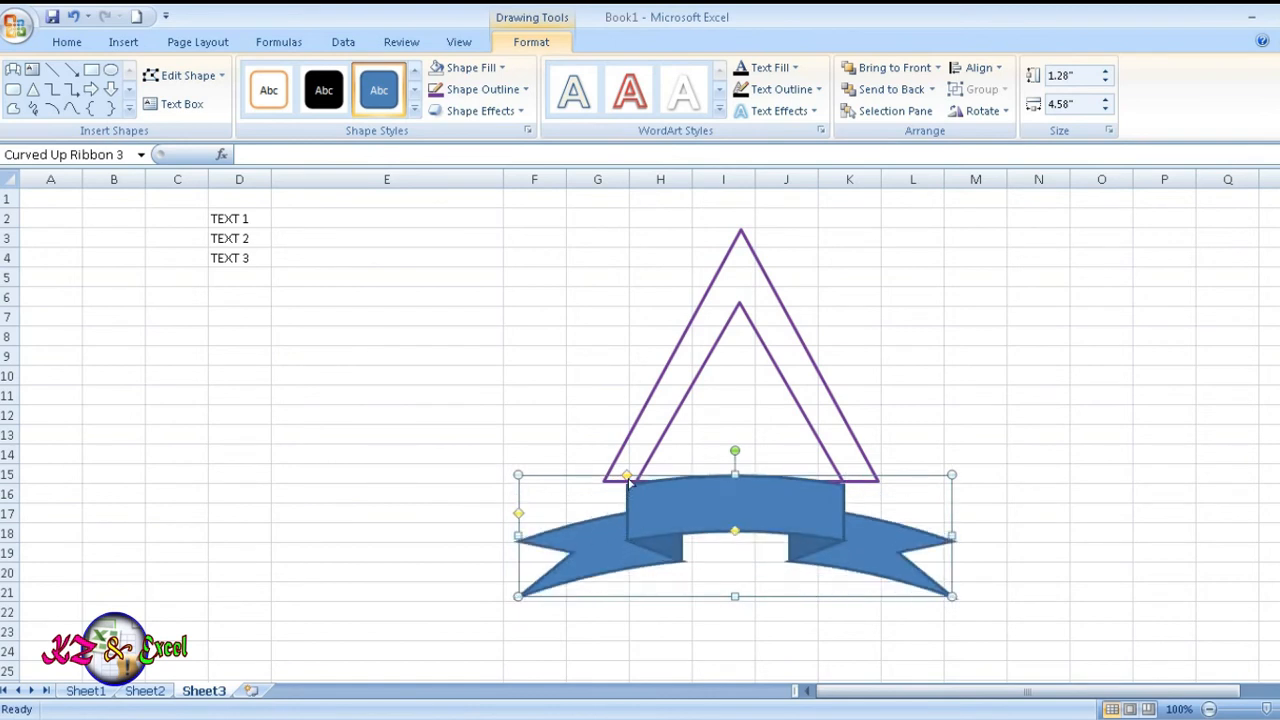
pyautogui.moveTo(627, 476); pyautogui.dragTo(594, 476)
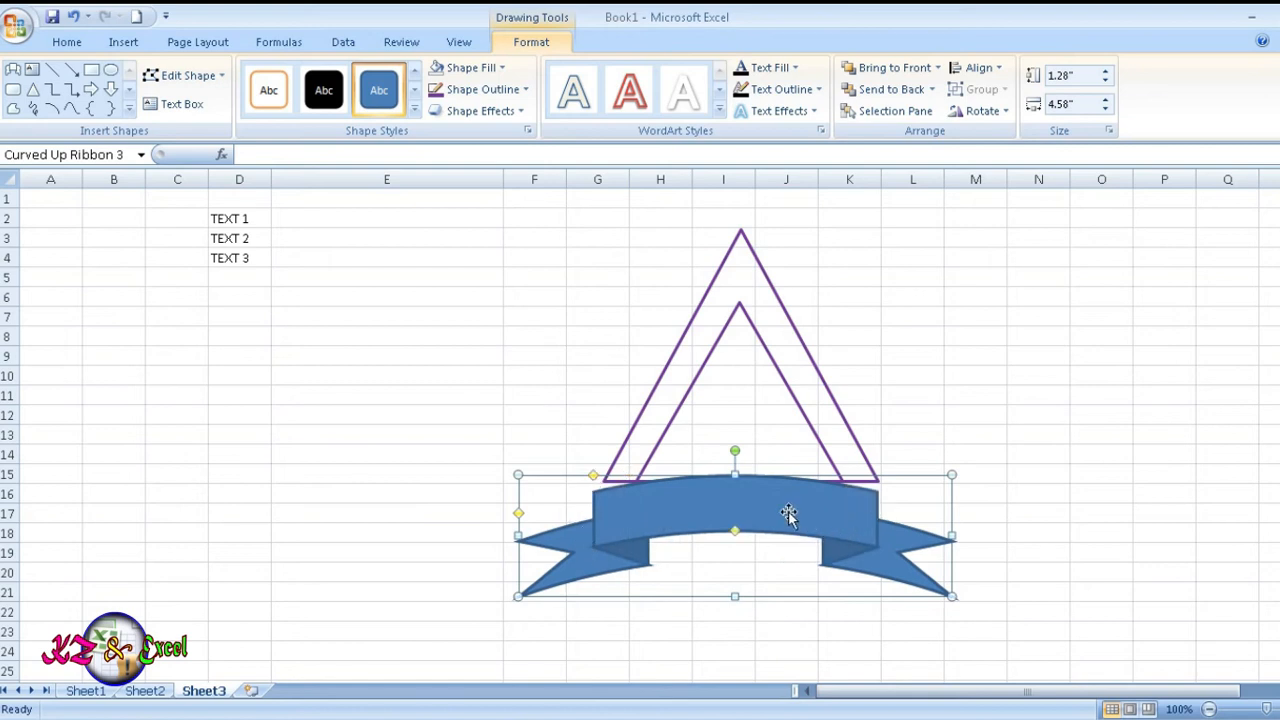
pyautogui.moveTo(788, 512); pyautogui.dragTo(794, 502)
pyautogui.click(1149, 511)
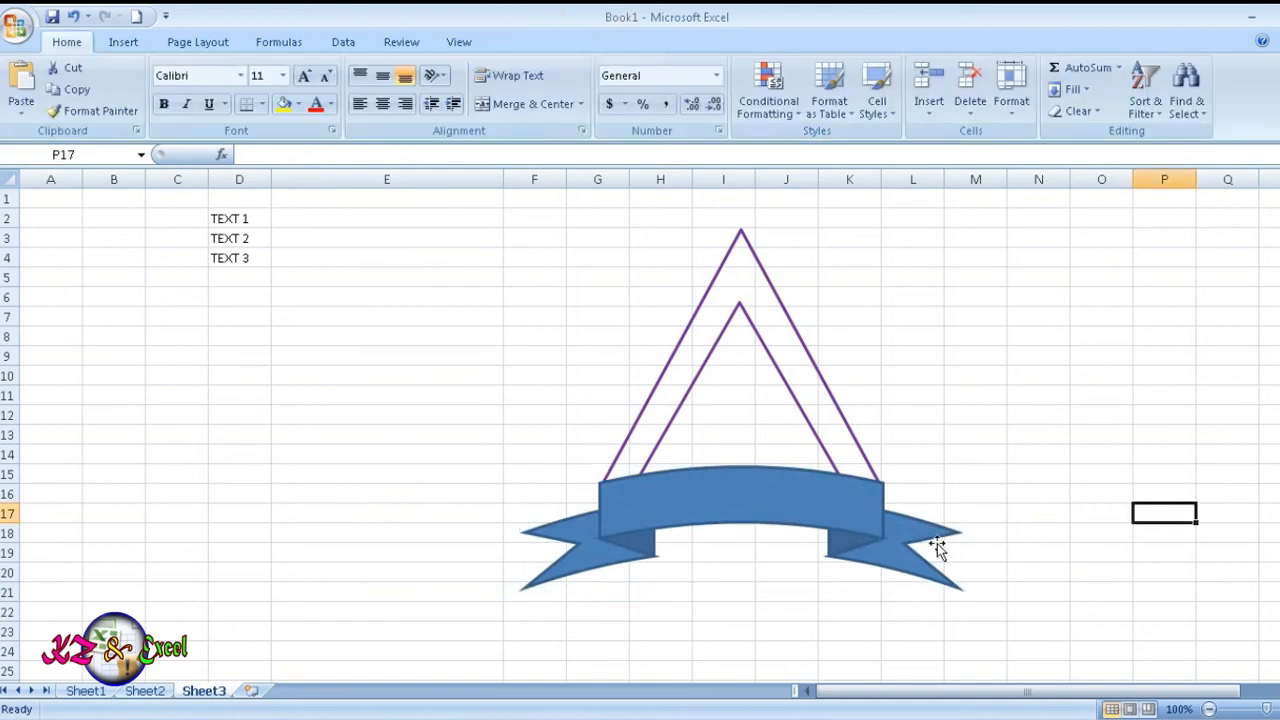
# Slim the ribbon's middle band and reduce the ribbon's height to about 1.23"
pyautogui.click(901, 558)
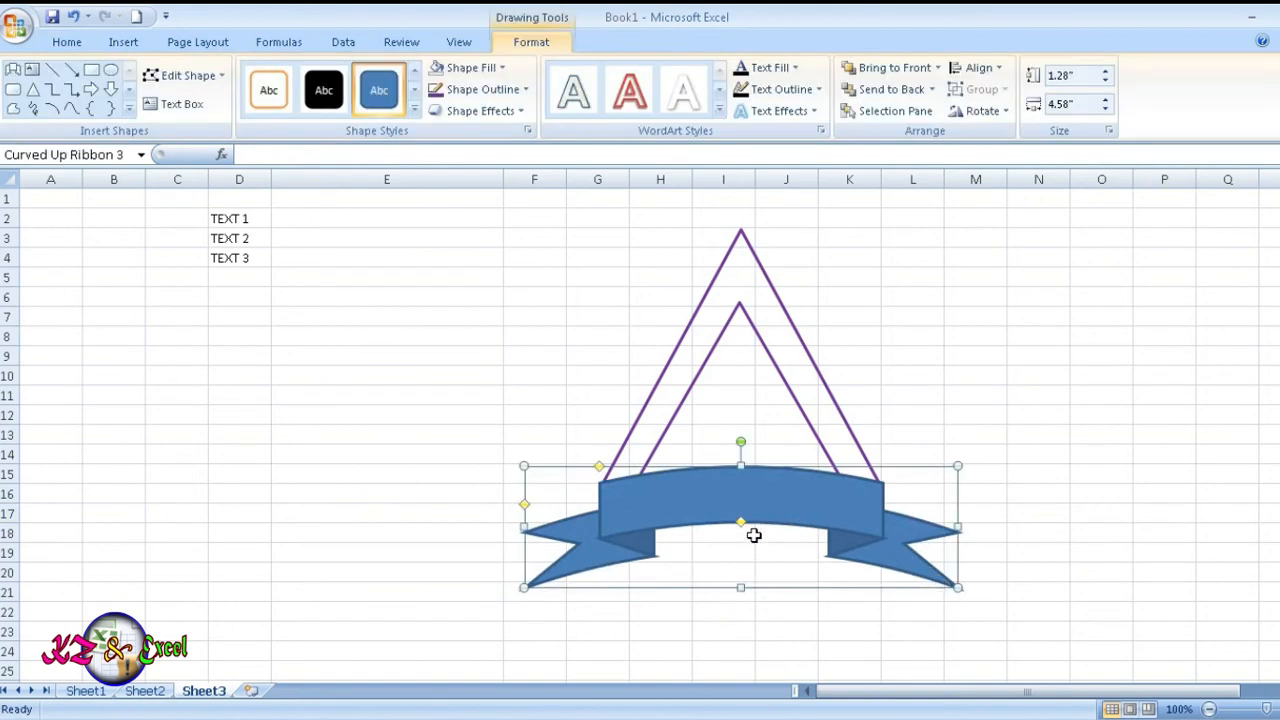
pyautogui.moveTo(741, 522); pyautogui.dragTo(743, 518)
pyautogui.moveTo(740, 590); pyautogui.dragTo(740, 582)
pyautogui.click(1060, 489)
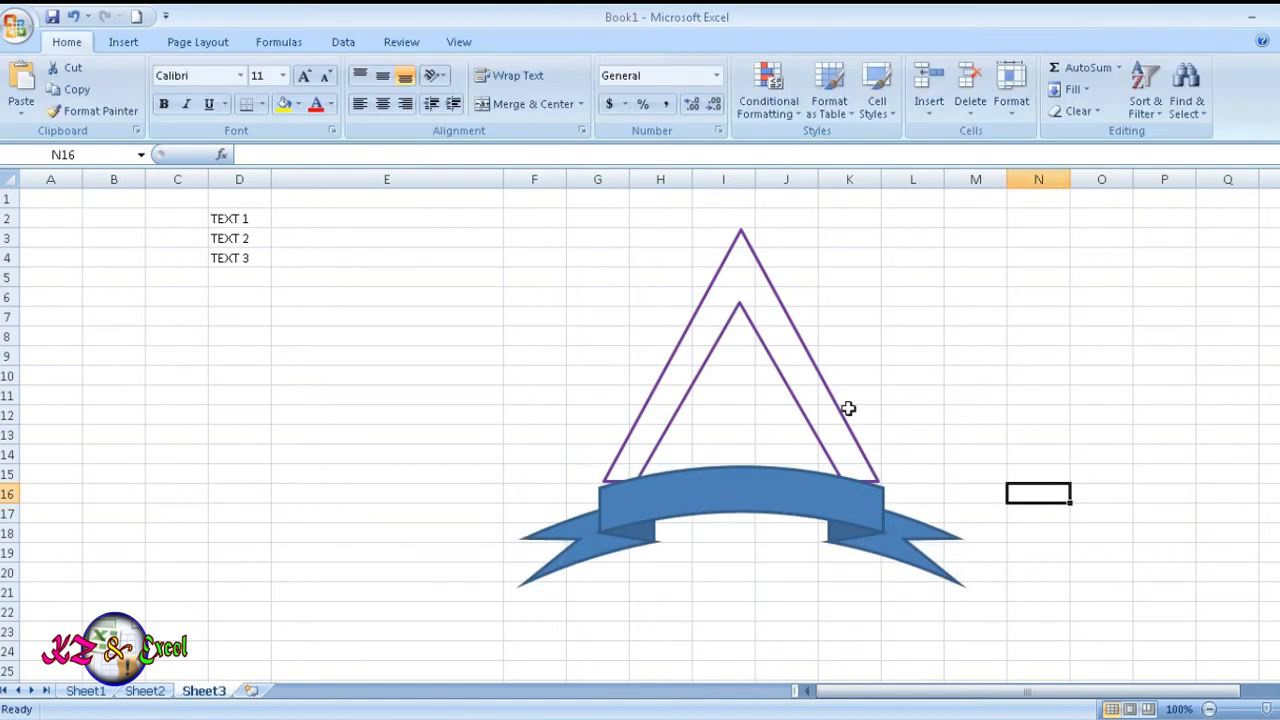
# Apply the flat purple fill shape style with a darker outline to the ribbon
pyautogui.click(713, 410)
pyautogui.click(731, 507)
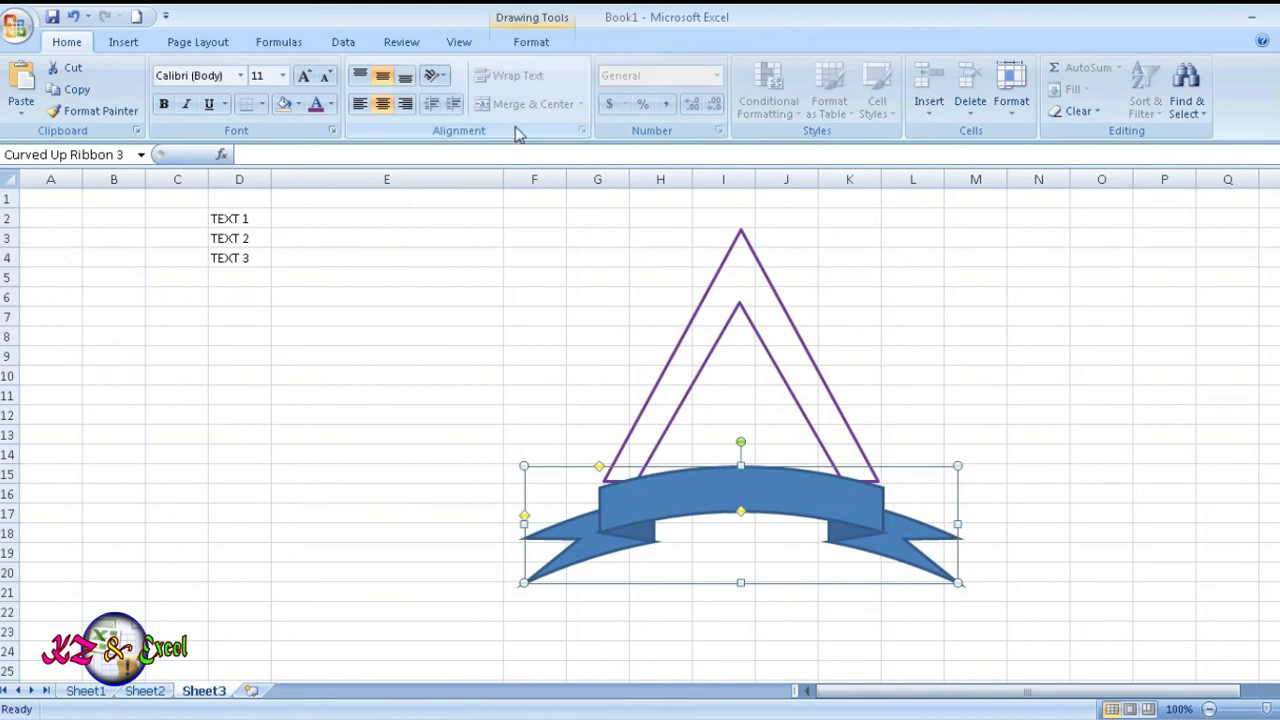
pyautogui.click(531, 42)
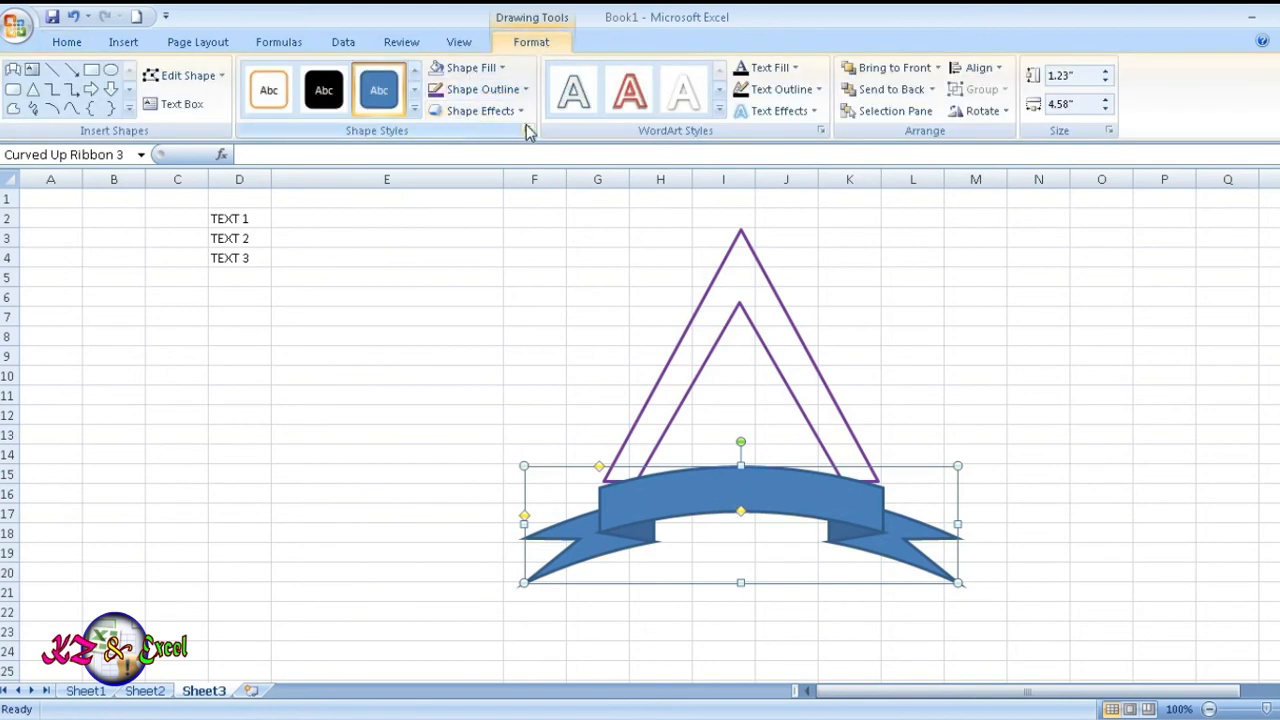
pyautogui.click(414, 110)
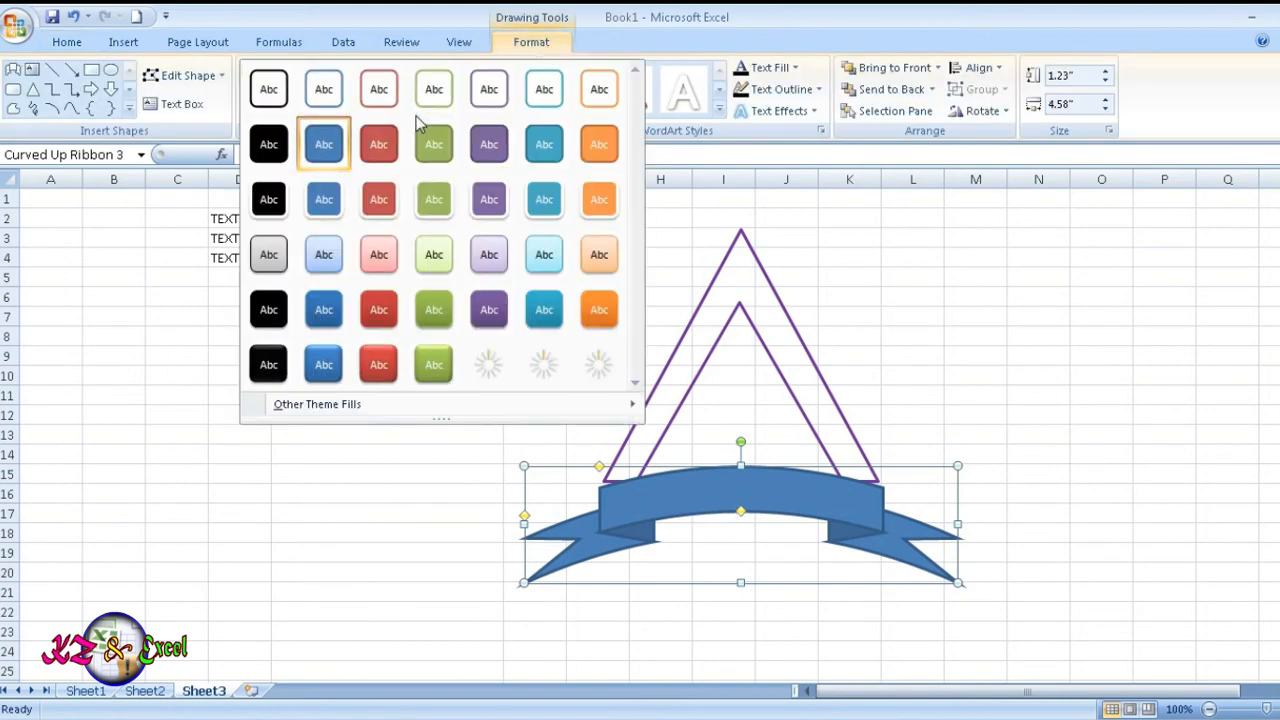
pyautogui.click(494, 165)
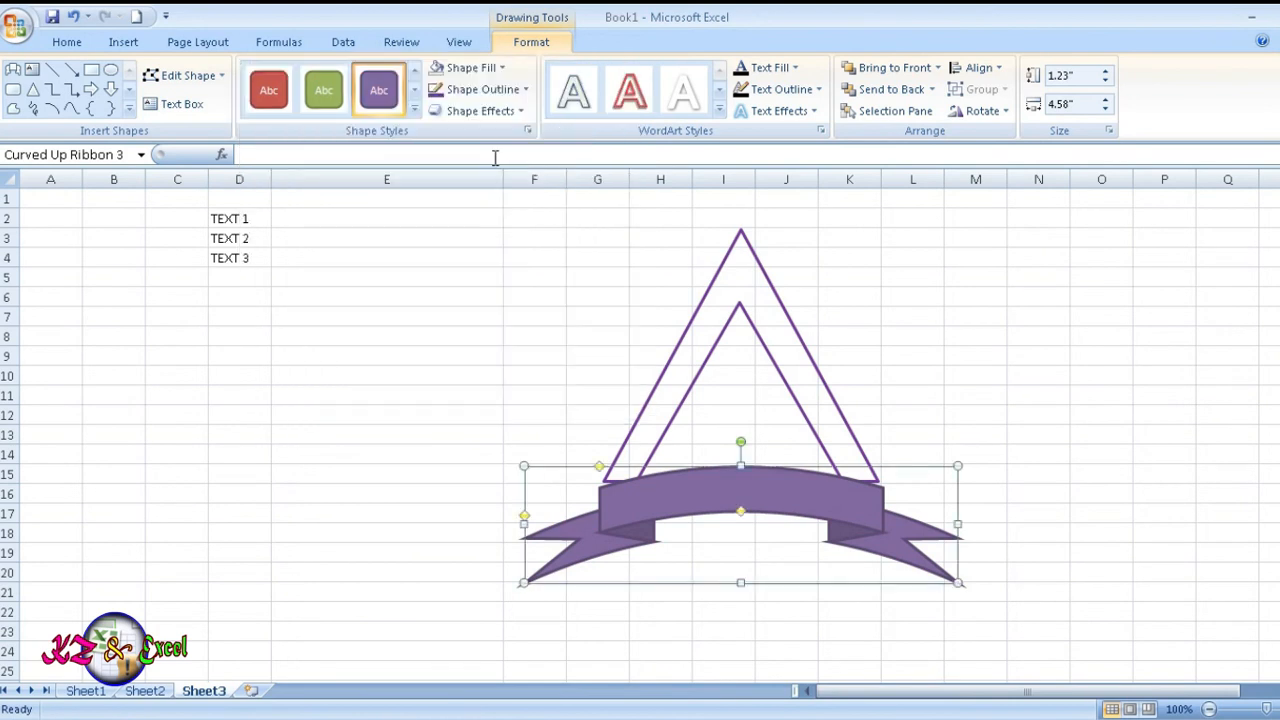
pyautogui.click(1028, 278)
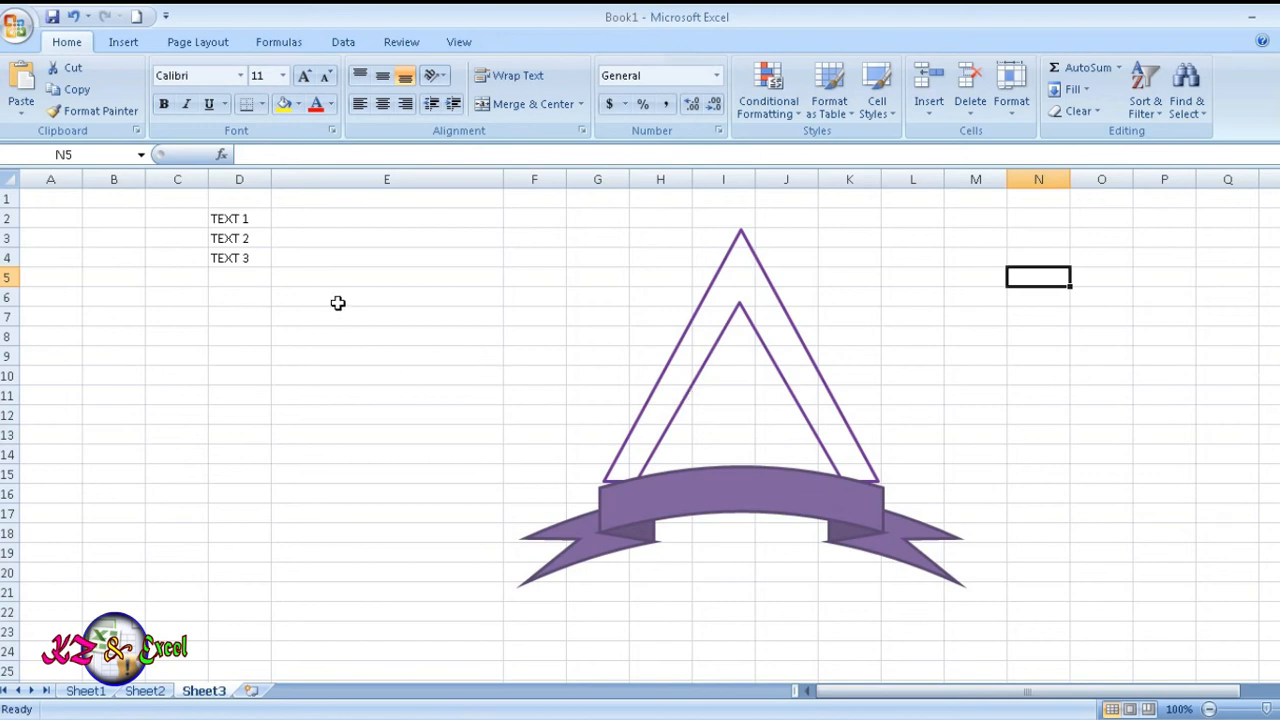
# Bring up the clip art search and list all clips from all collections without a keyword
pyautogui.click(135, 42)
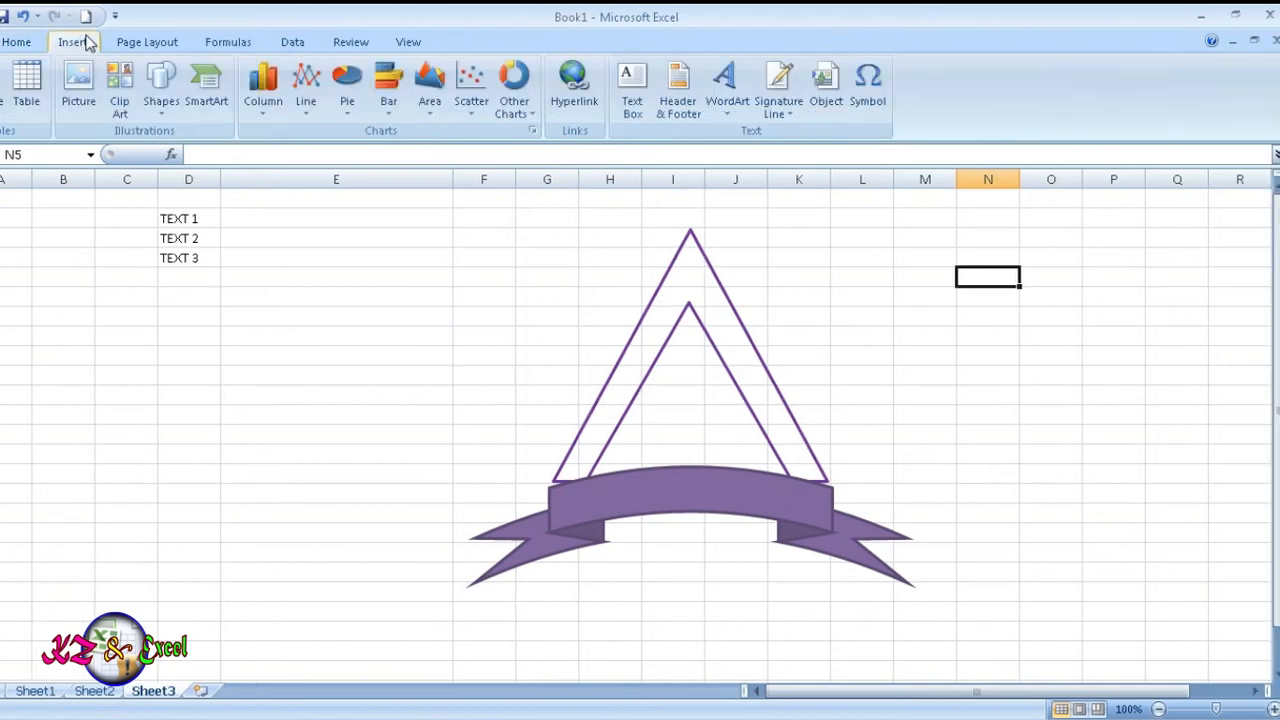
pyautogui.click(120, 94)
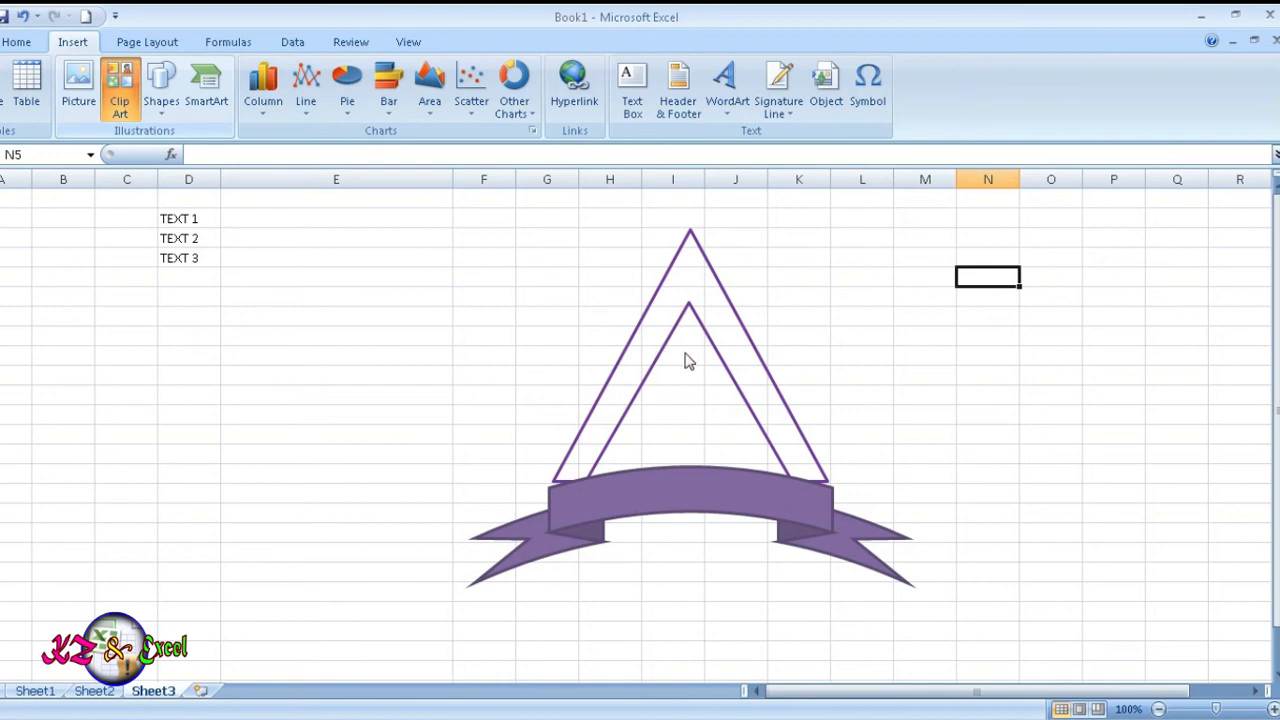
pyautogui.click(128, 100)
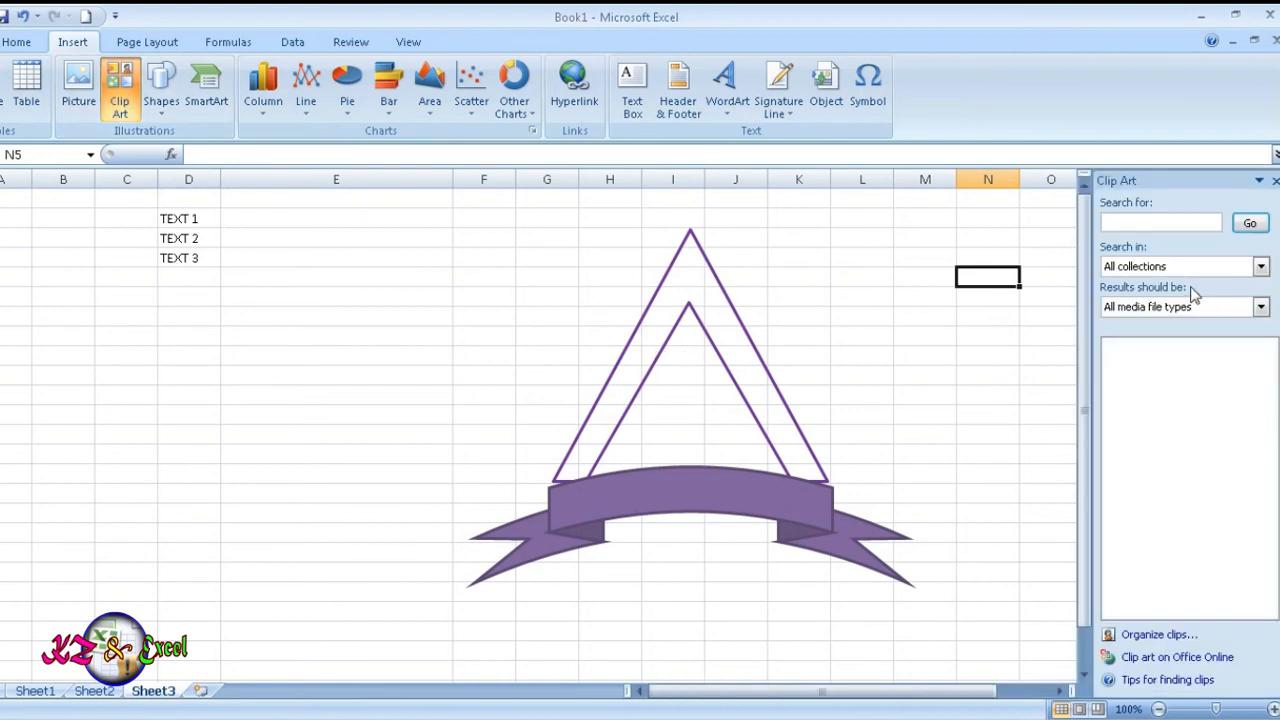
pyautogui.click(1262, 267)
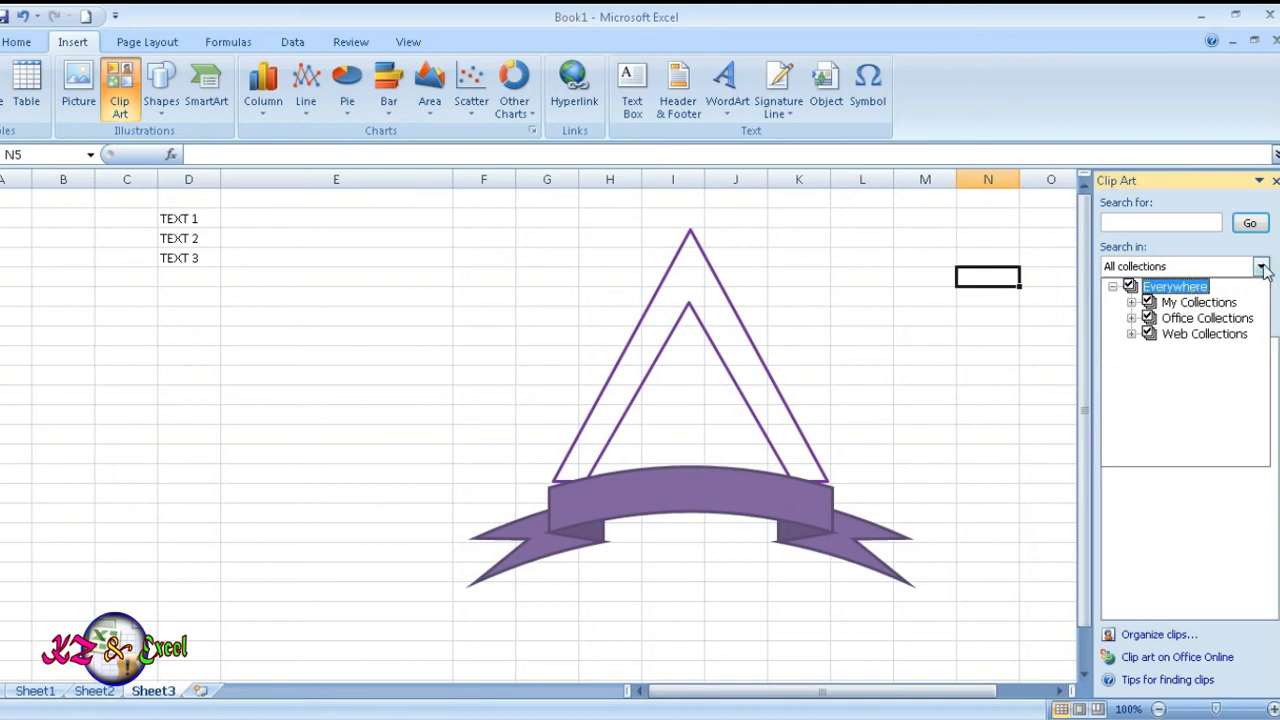
pyautogui.click(1252, 225)
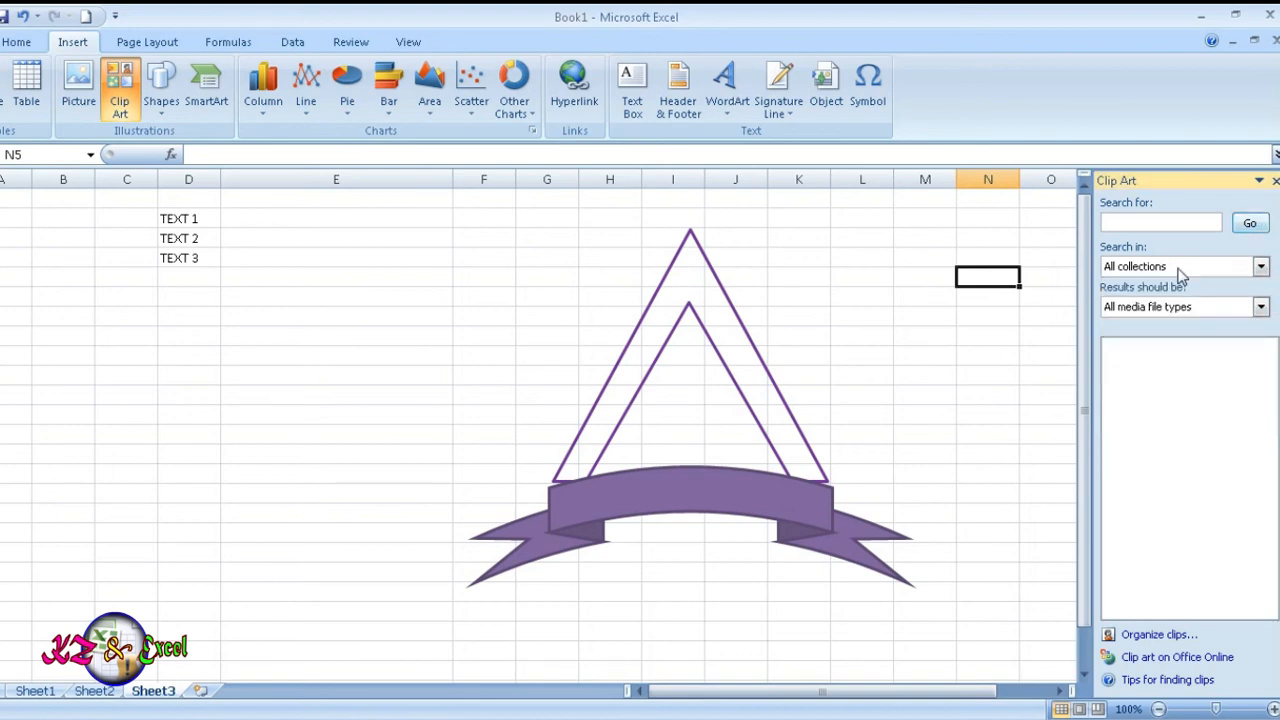
pyautogui.click(1261, 268)
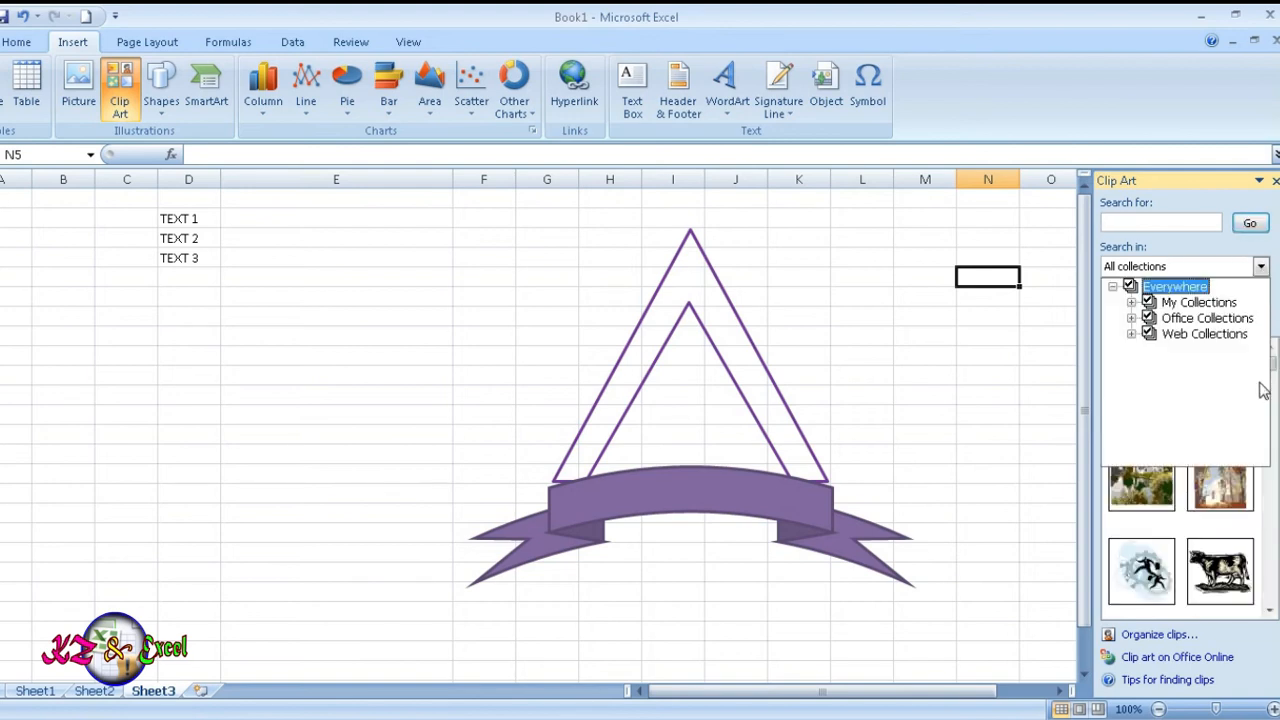
# Try out the clip art of a white church among trees and remove it from the sheet
pyautogui.click(1220, 500)
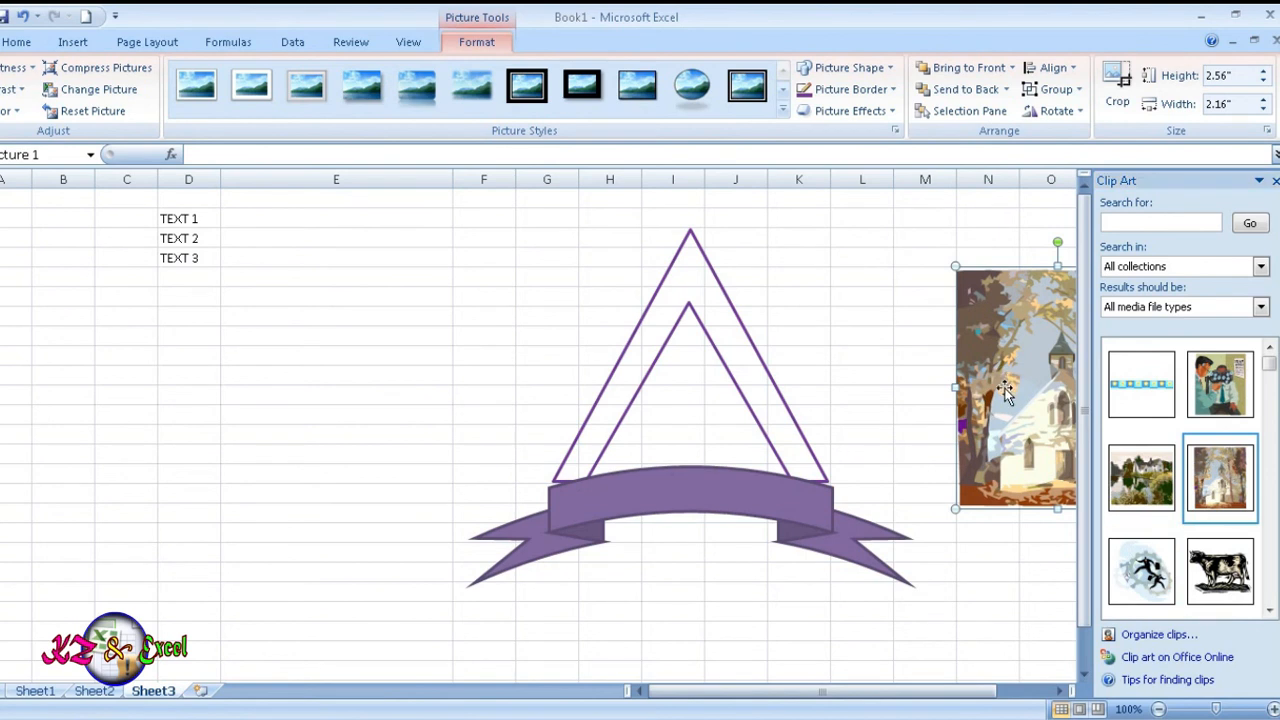
pyautogui.press('Delete')
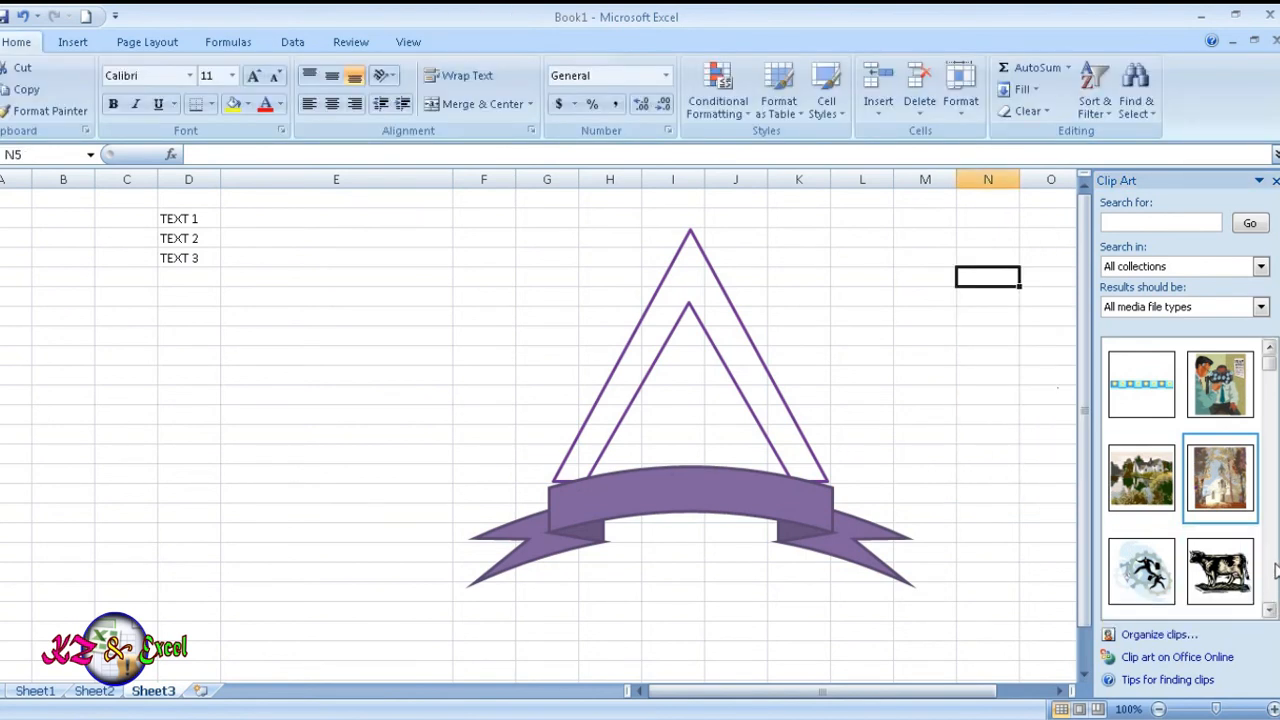
# Insert the blue balance-scales clip art and place it over the inner triangle, above the ribbon
pyautogui.click(1268, 609)
pyautogui.click(1268, 609)
pyautogui.click(1268, 609)
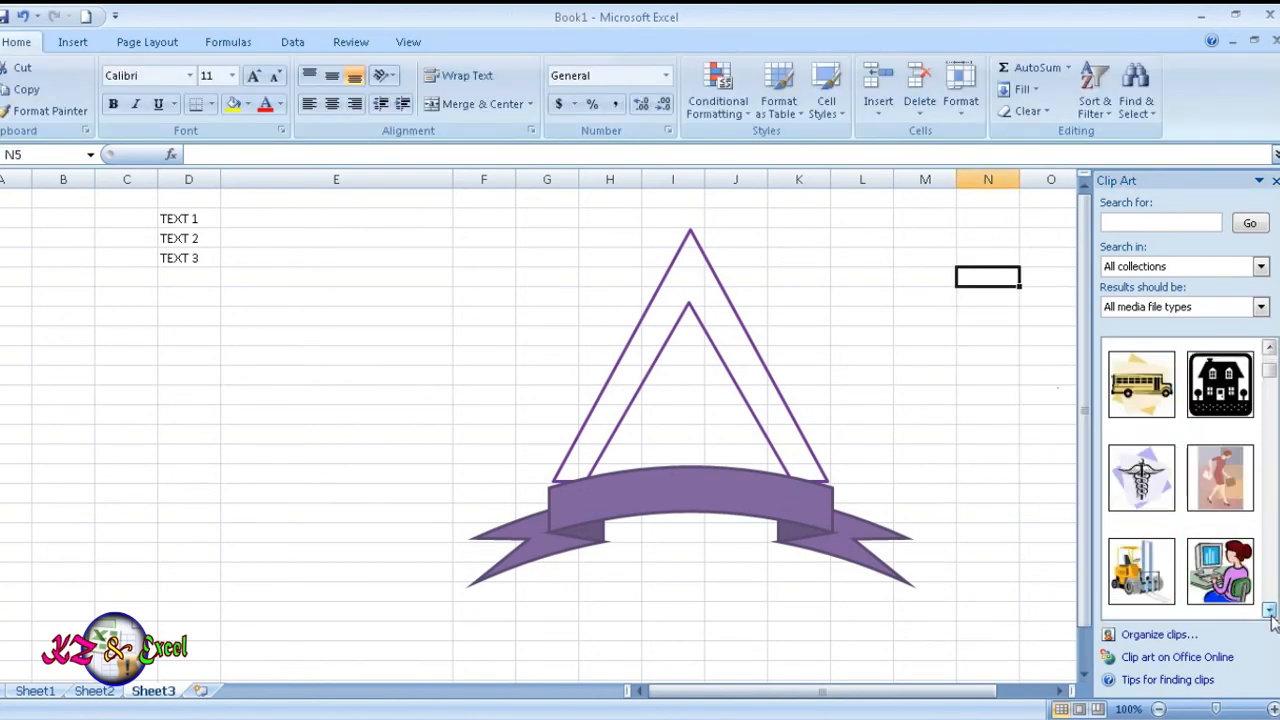
pyautogui.click(1268, 609)
pyautogui.click(1268, 610)
pyautogui.click(1268, 610)
pyautogui.click(1268, 610)
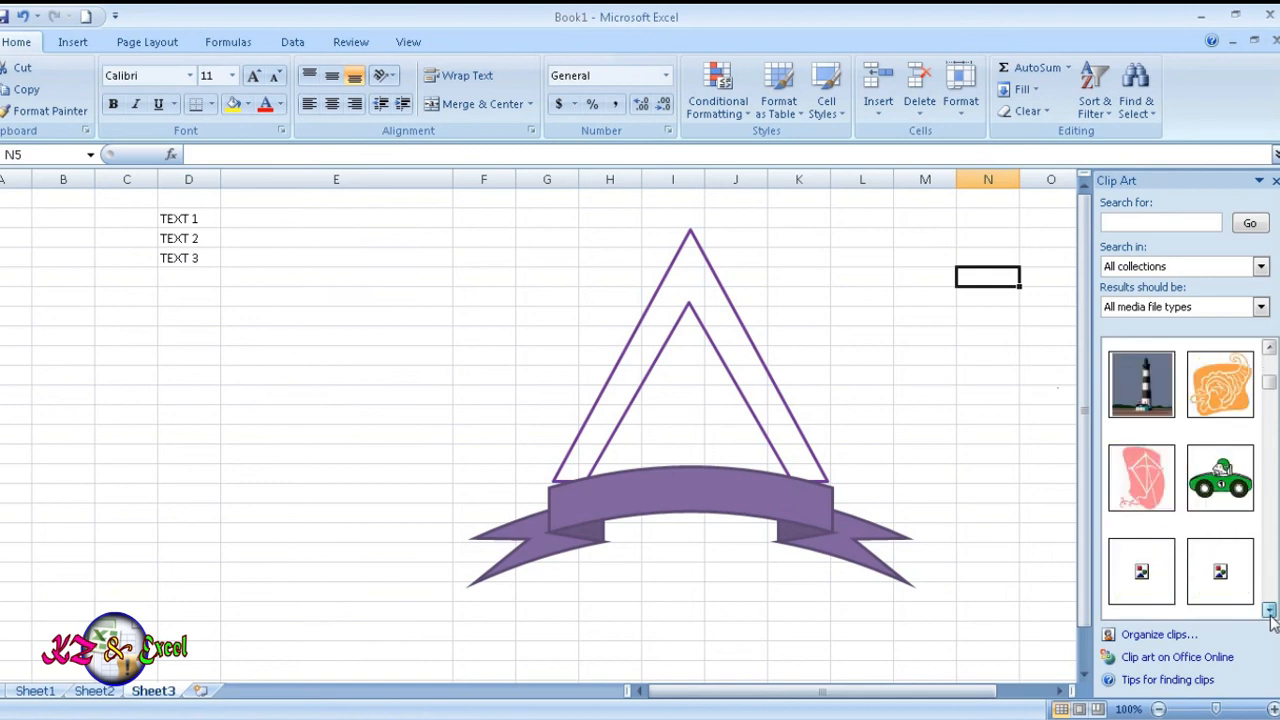
pyautogui.click(1268, 610)
pyautogui.click(1268, 610)
pyautogui.click(1268, 610)
pyautogui.click(1268, 610)
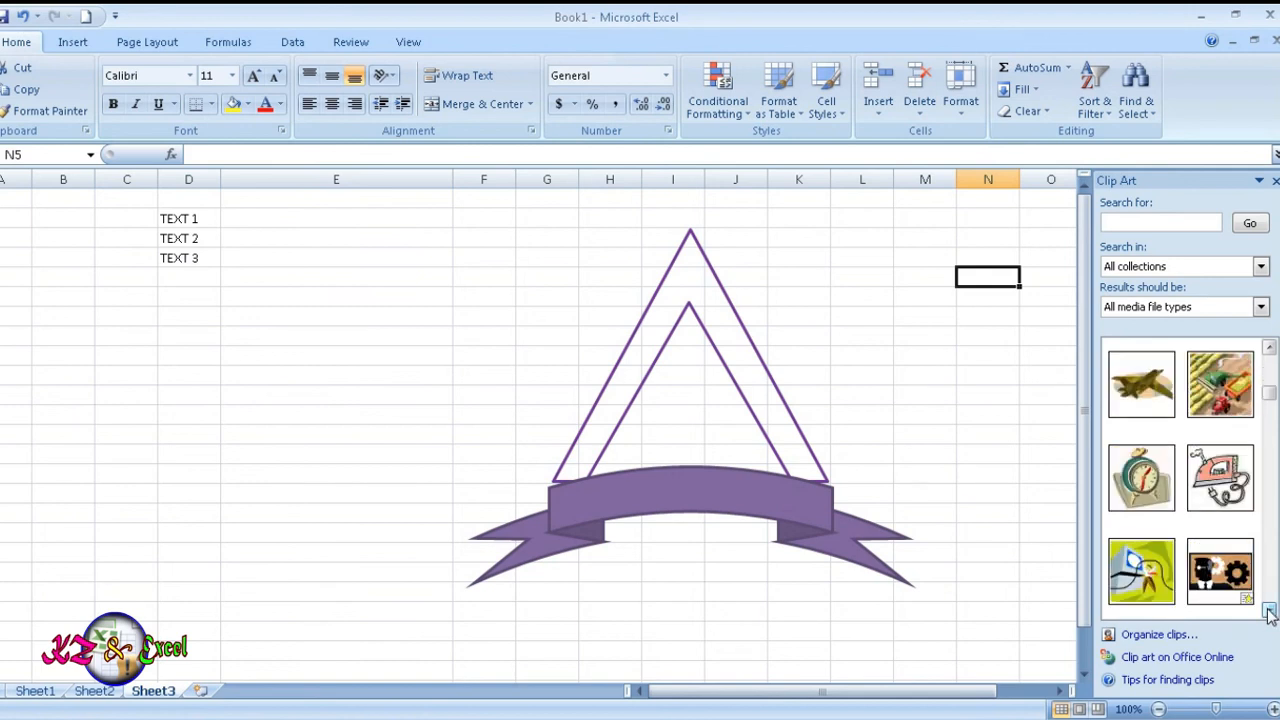
pyautogui.click(1268, 610)
pyautogui.click(1268, 610)
pyautogui.click(1268, 610)
pyautogui.click(1268, 610)
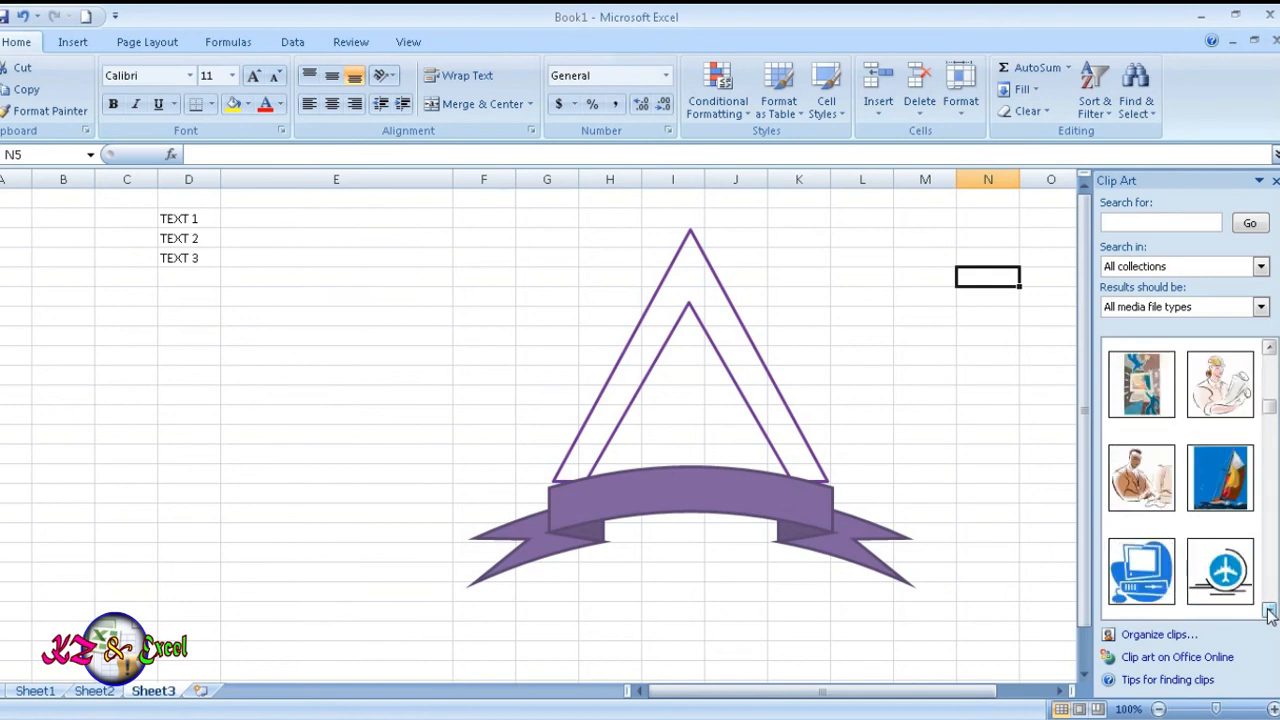
pyautogui.click(1268, 610)
pyautogui.click(1268, 610)
pyautogui.click(1268, 610)
pyautogui.click(1268, 610)
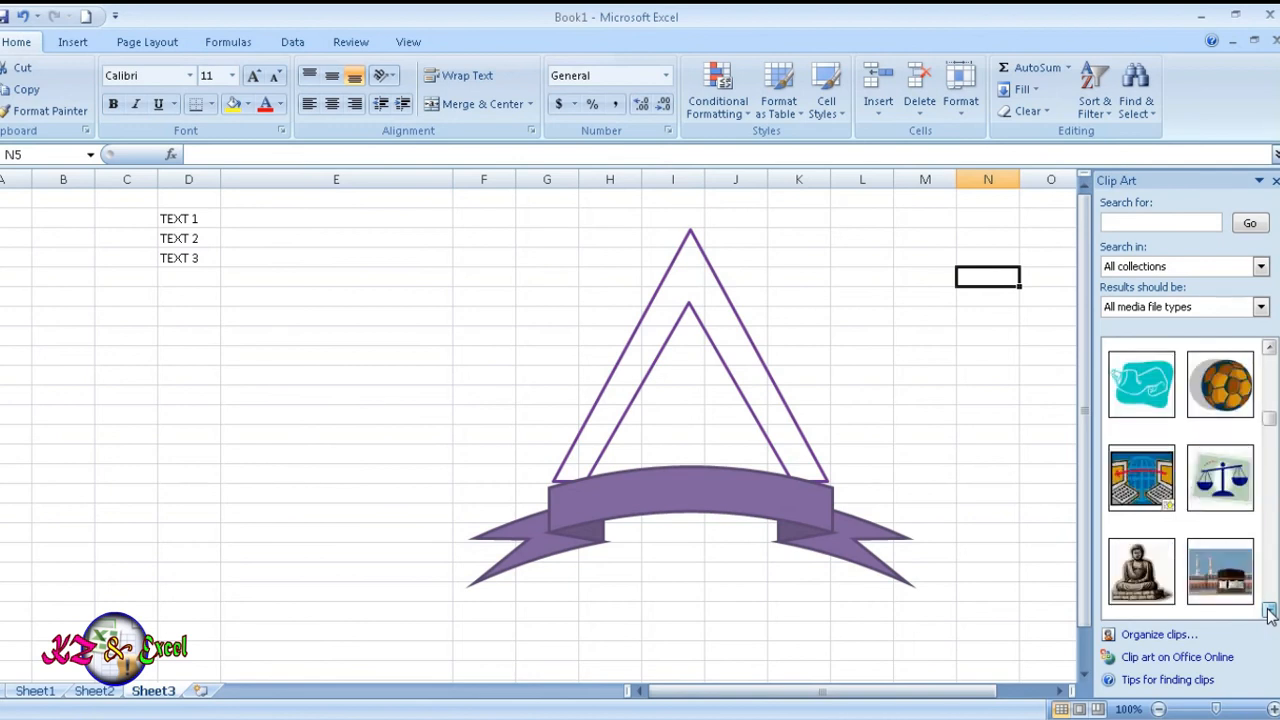
pyautogui.click(1268, 610)
pyautogui.click(1229, 385)
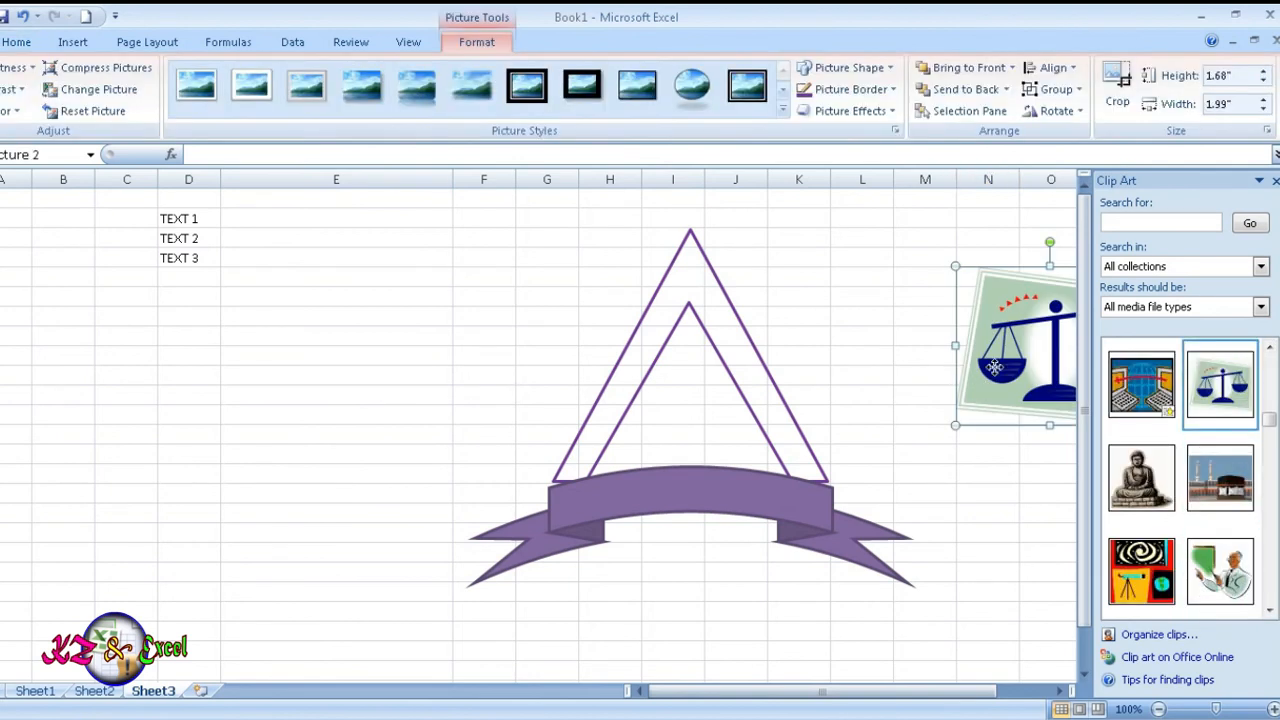
pyautogui.moveTo(990, 365); pyautogui.dragTo(645, 423)
# Send the scales picture behind the triangles and ribbon and shrink it to about 1.27" high and 1.51" wide, centred in the triangle
pyautogui.rightClick(712, 440)
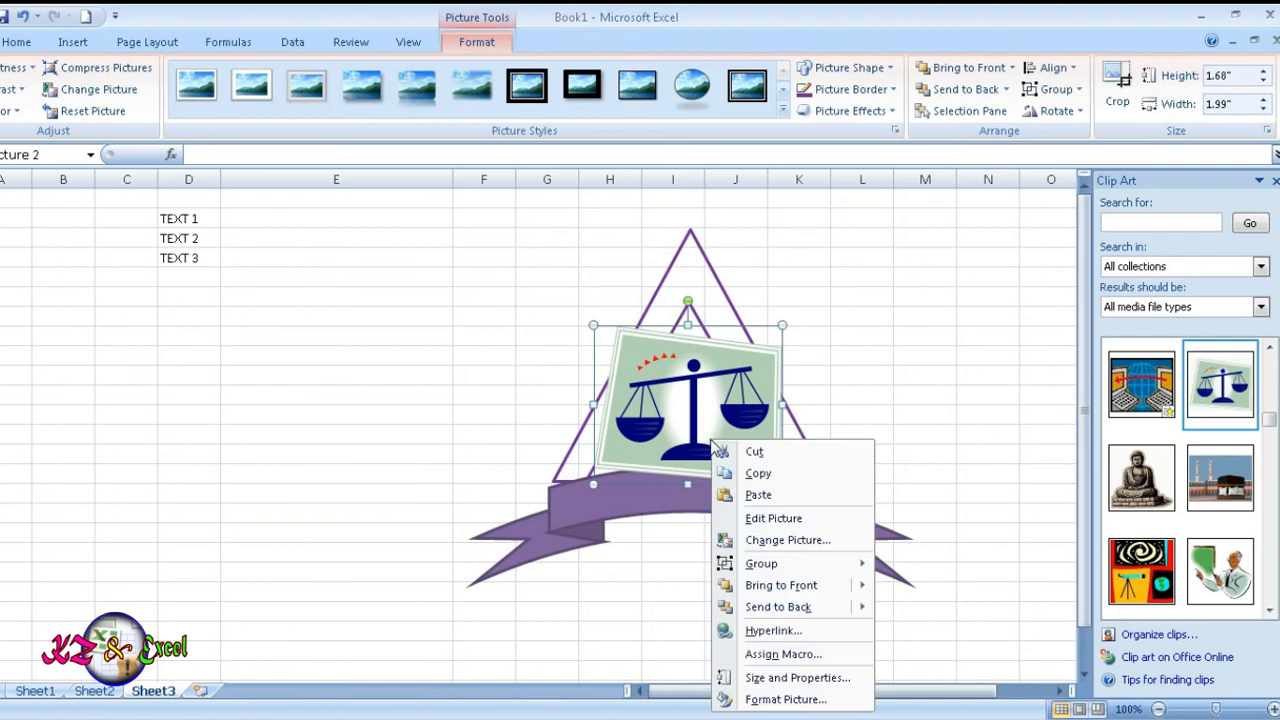
pyautogui.moveTo(790, 607)
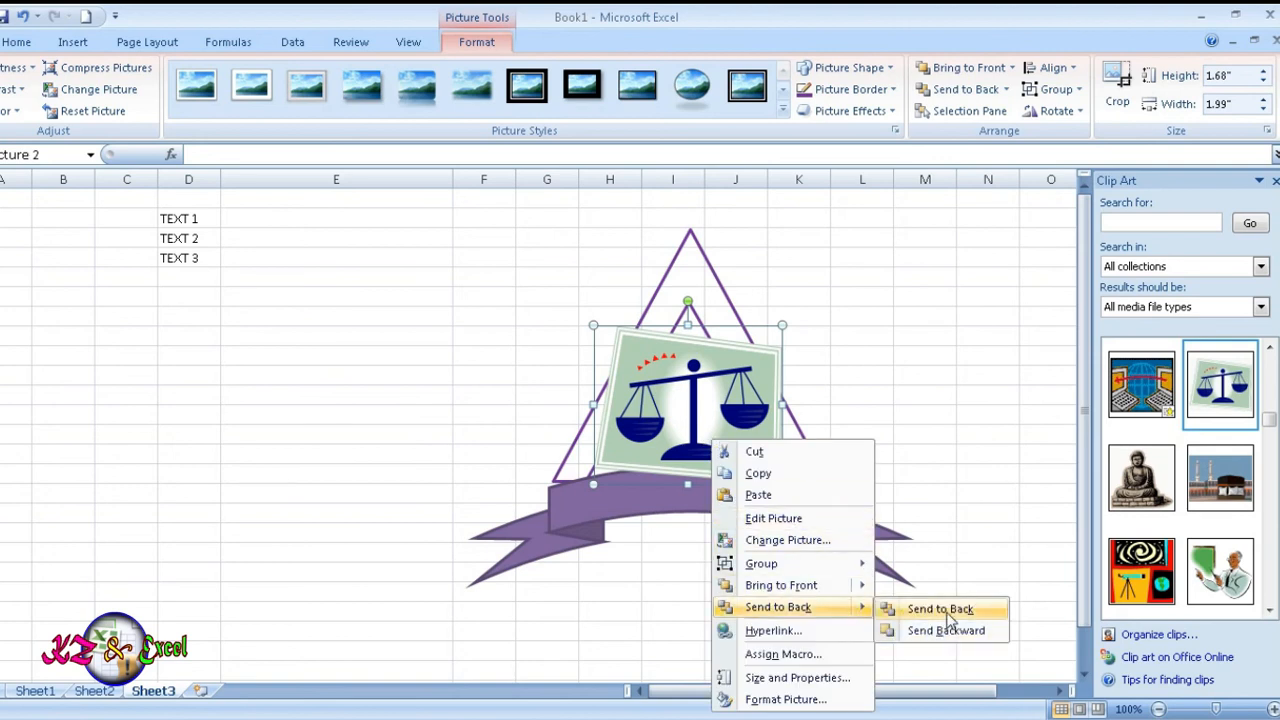
pyautogui.click(940, 609)
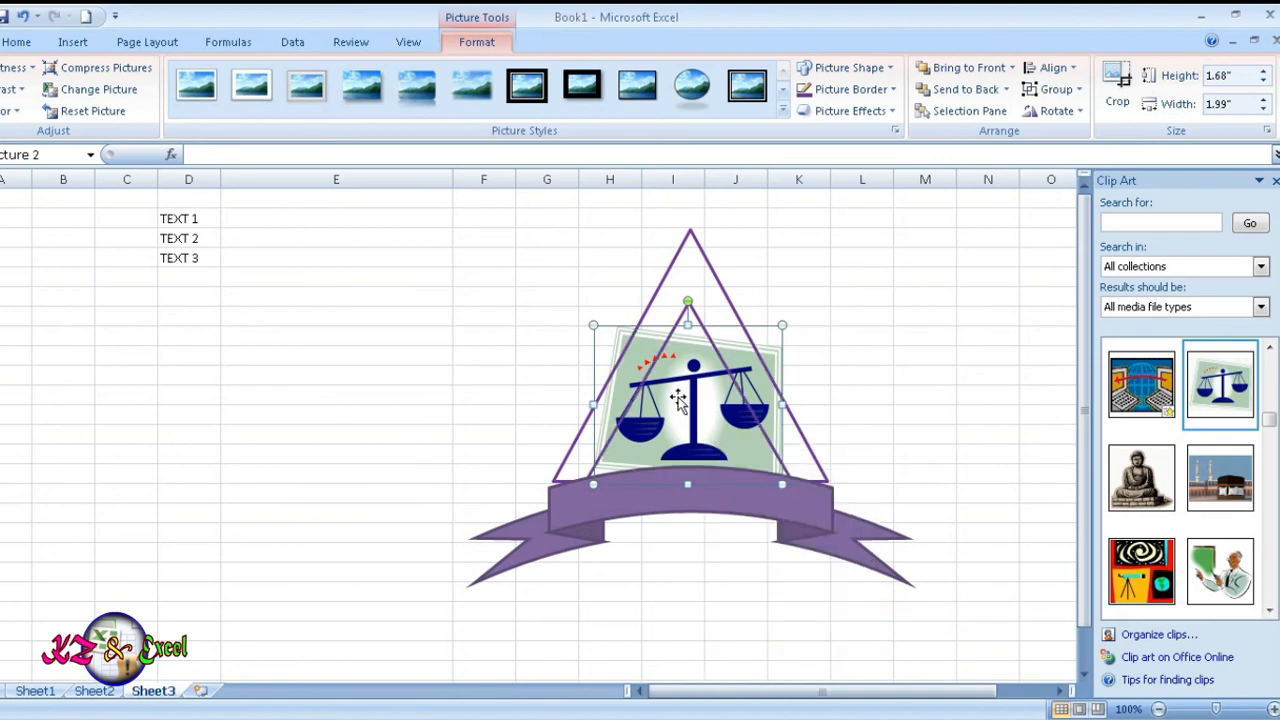
pyautogui.moveTo(781, 325); pyautogui.dragTo(716, 400)
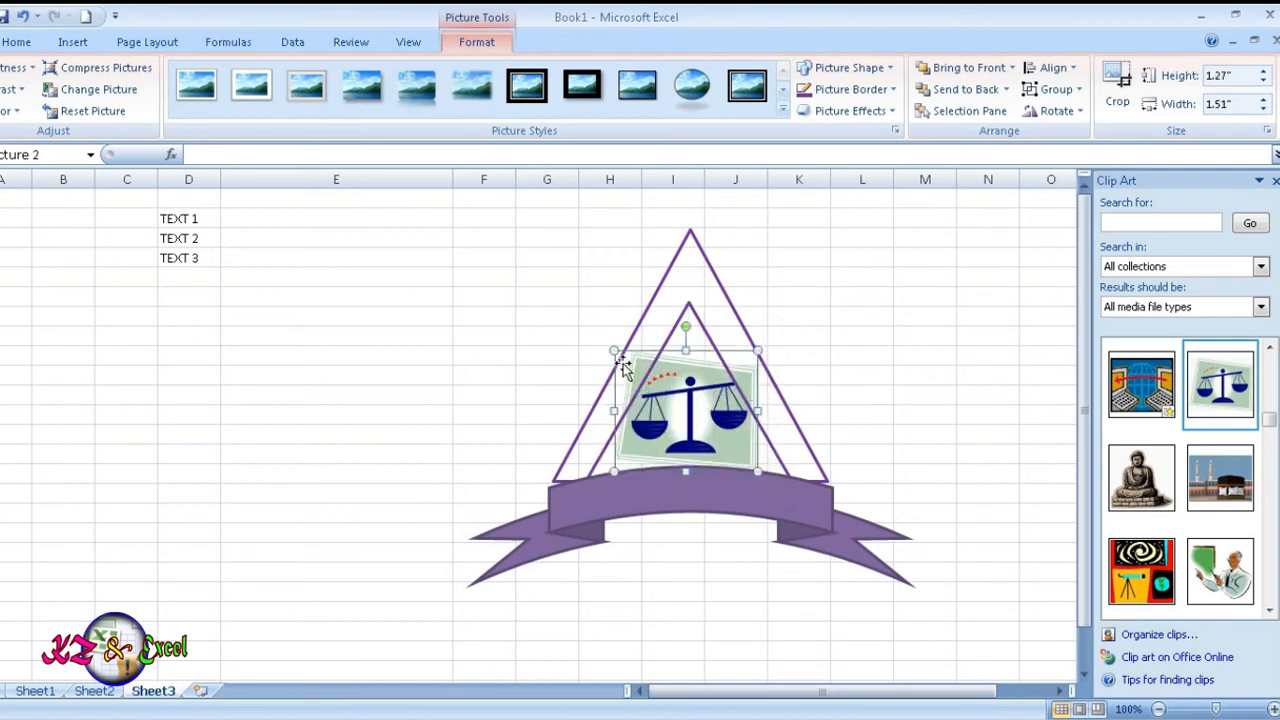
pyautogui.click(948, 315)
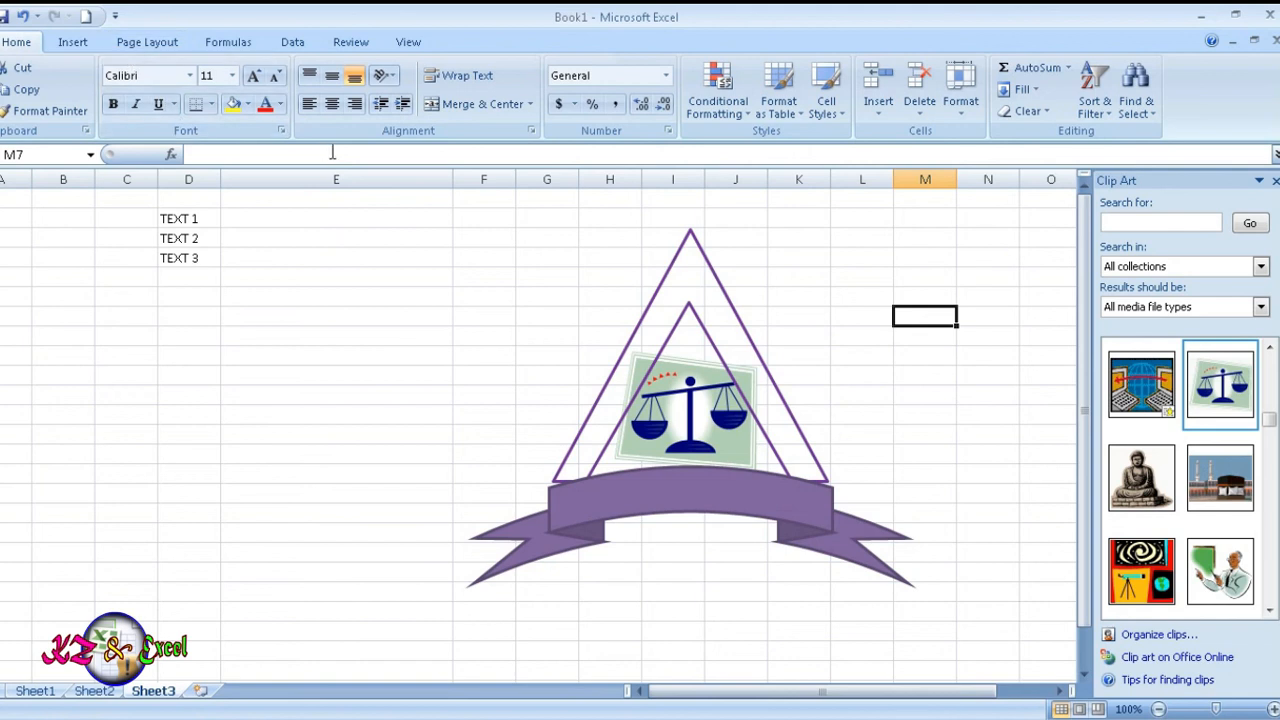
# Draw a rectangle about 0.56" high and 3.19" wide and place it beside the triangles, below the TEXT labels
pyautogui.click(70, 43)
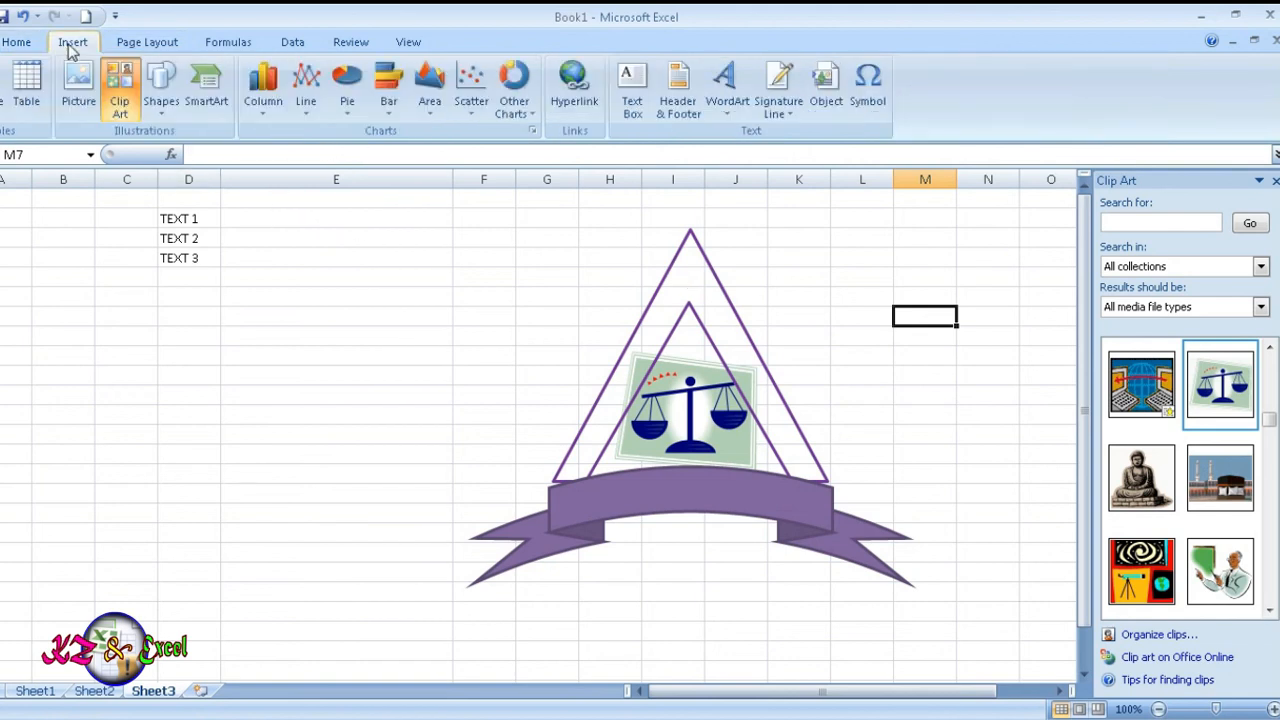
pyautogui.click(152, 90)
pyautogui.click(230, 155)
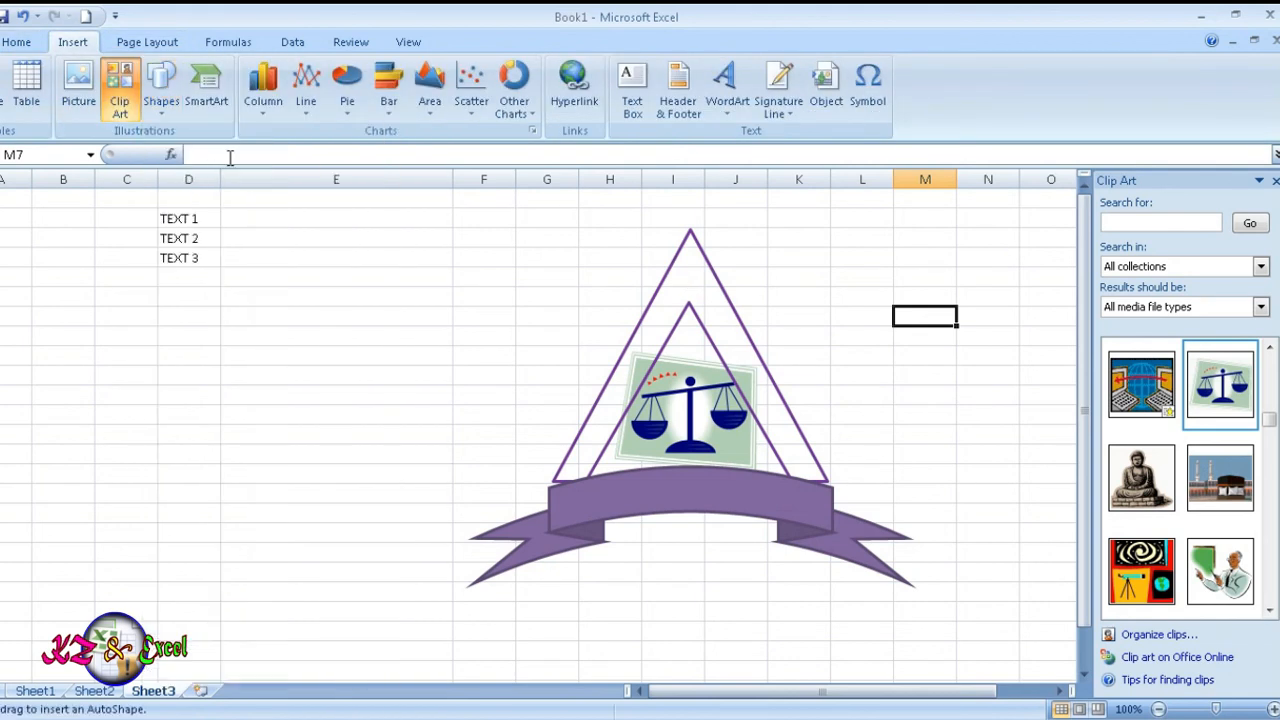
pyautogui.moveTo(448, 368)
pyautogui.mouseDown()
pyautogui.moveTo(646, 302)
pyautogui.moveTo(837, 350)
pyautogui.moveTo(766, 305)
pyautogui.moveTo(752, 313)
pyautogui.mouseUp()
pyautogui.moveTo(526, 337); pyautogui.dragTo(363, 334)
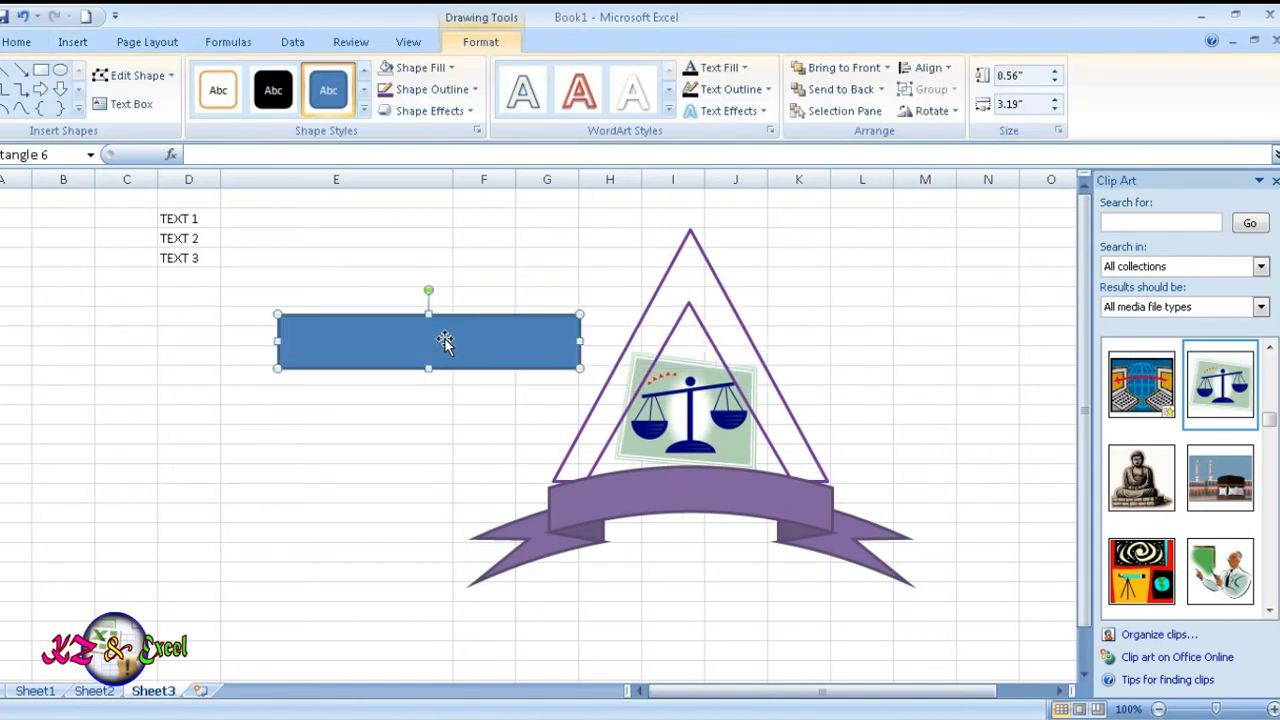
# Remove the rectangle's fill by setting it to No Fill
pyautogui.rightClick(445, 342)
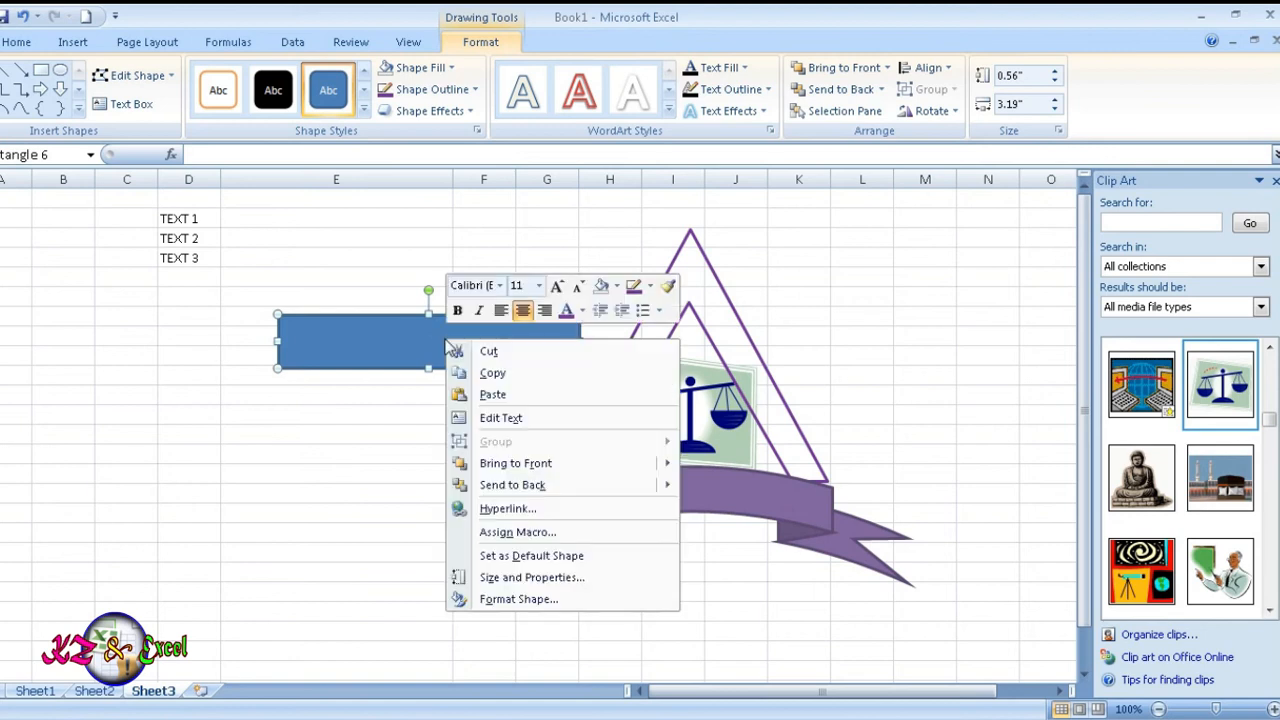
pyautogui.click(369, 338)
pyautogui.click(429, 70)
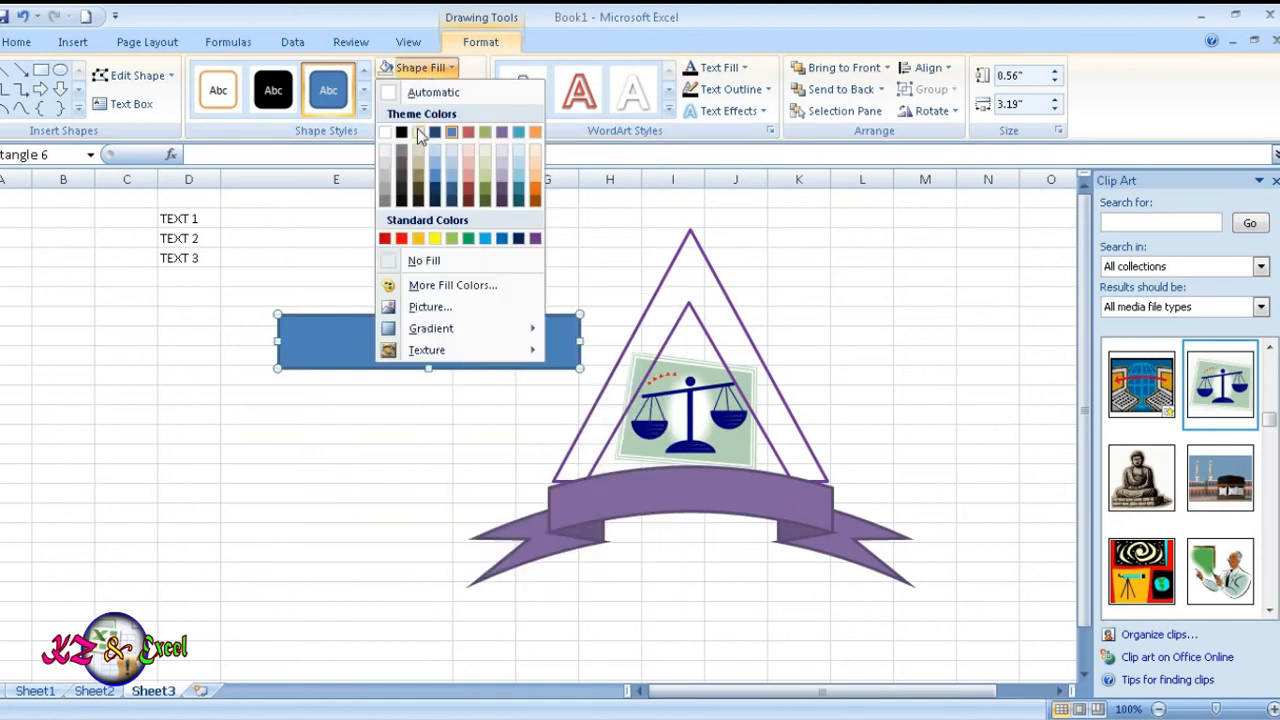
pyautogui.click(424, 261)
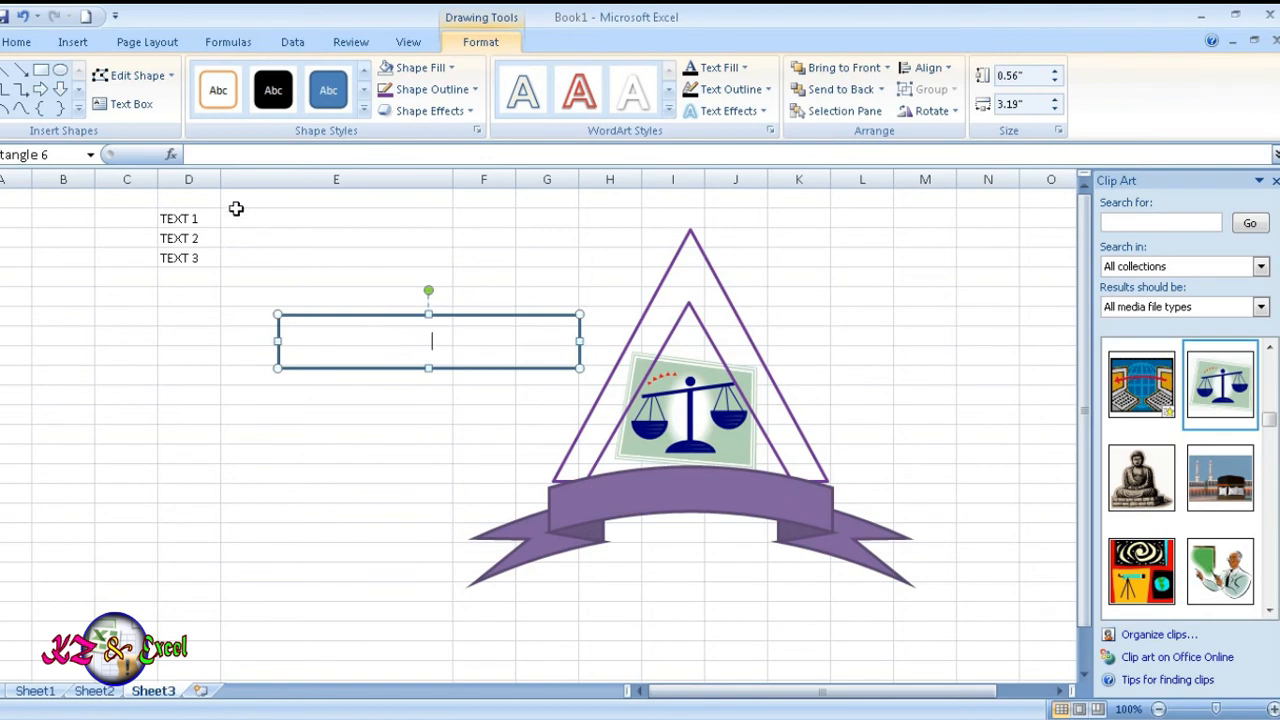
# Link the unfilled rectangle's text to cell E2 with the formula =$E$2
pyautogui.click(472, 342)
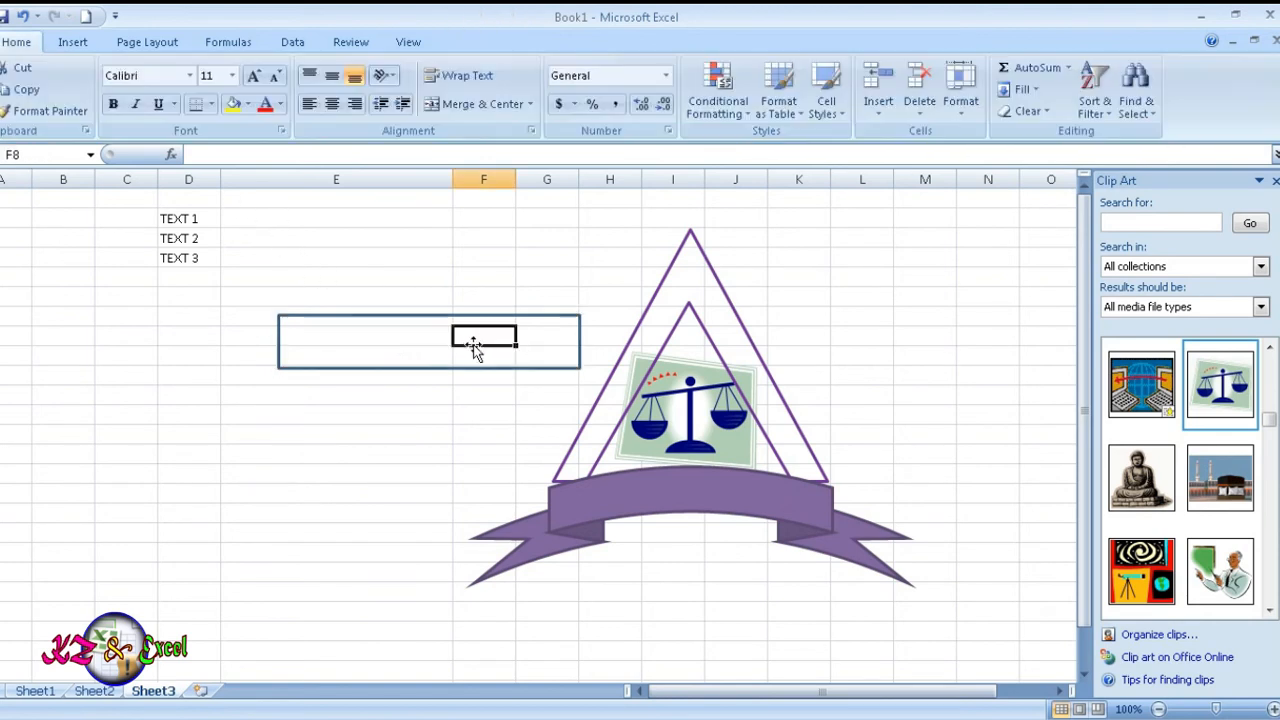
pyautogui.click(403, 361)
pyautogui.click(200, 158)
pyautogui.write('=')
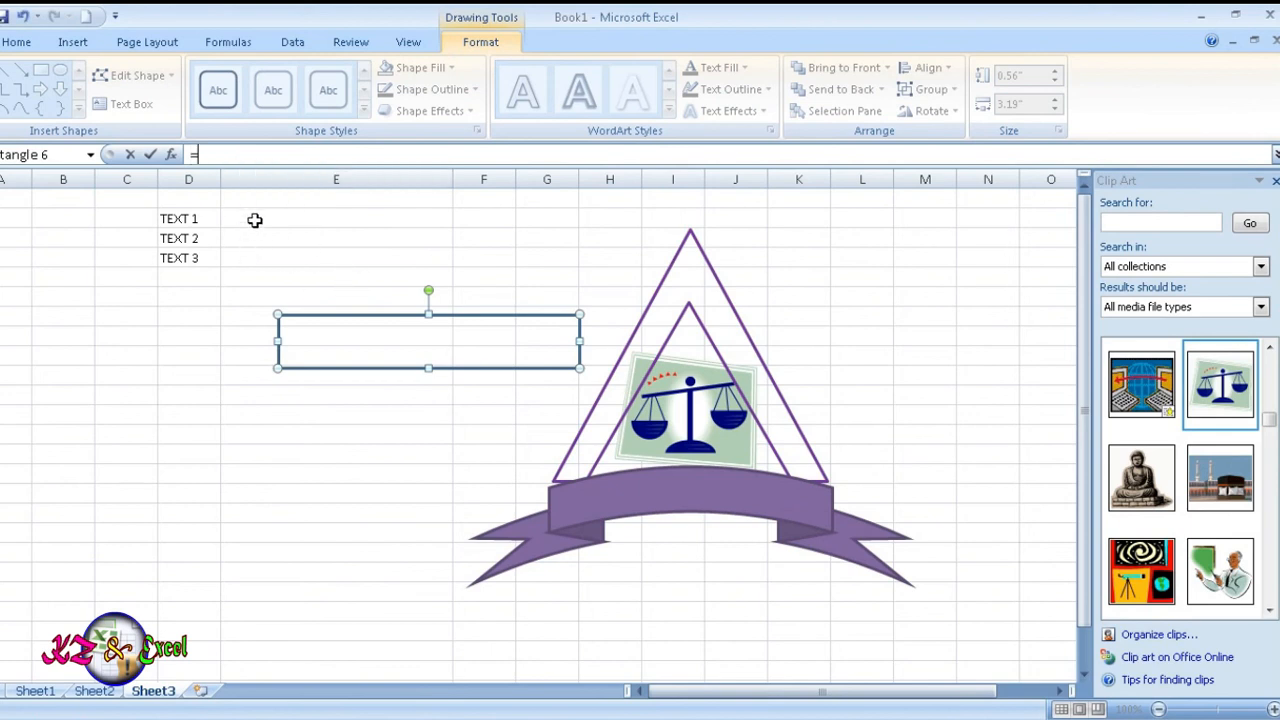
pyautogui.click(255, 219)
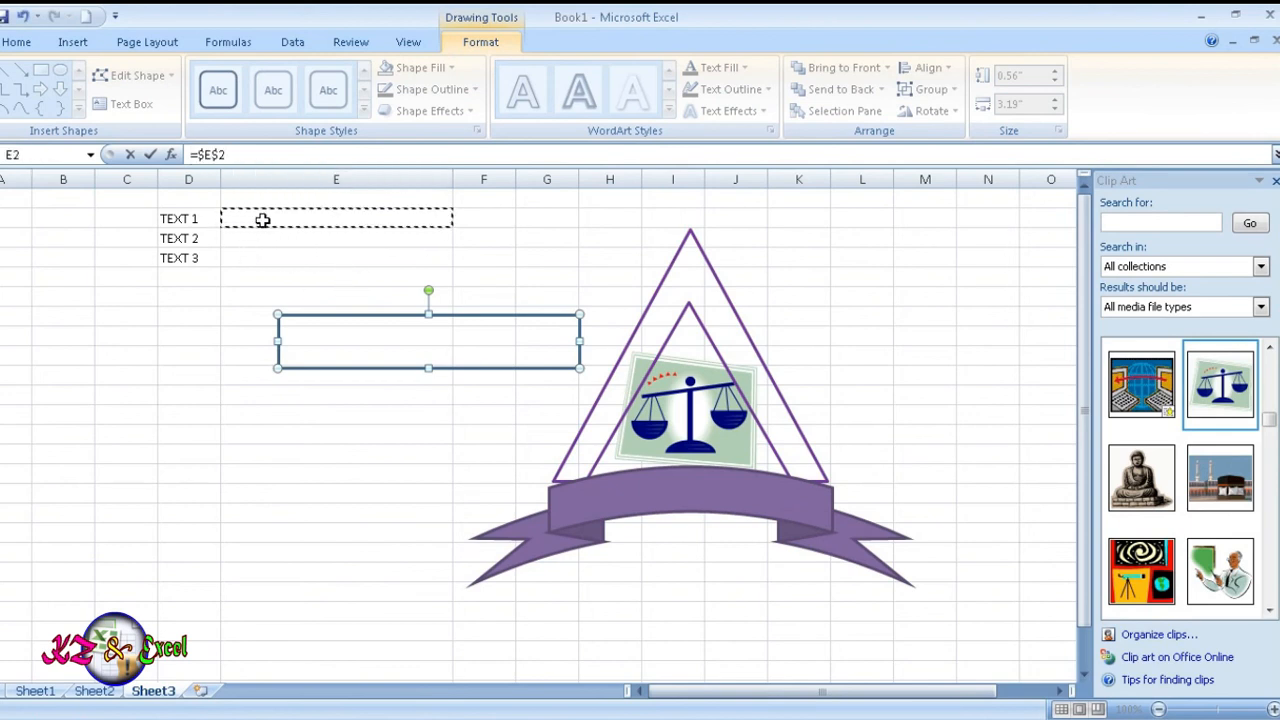
pyautogui.press('Return')
# Enter KOPERASI SEJAHTERA in cell E2 beside the TEXT 1 label
pyautogui.click(270, 217)
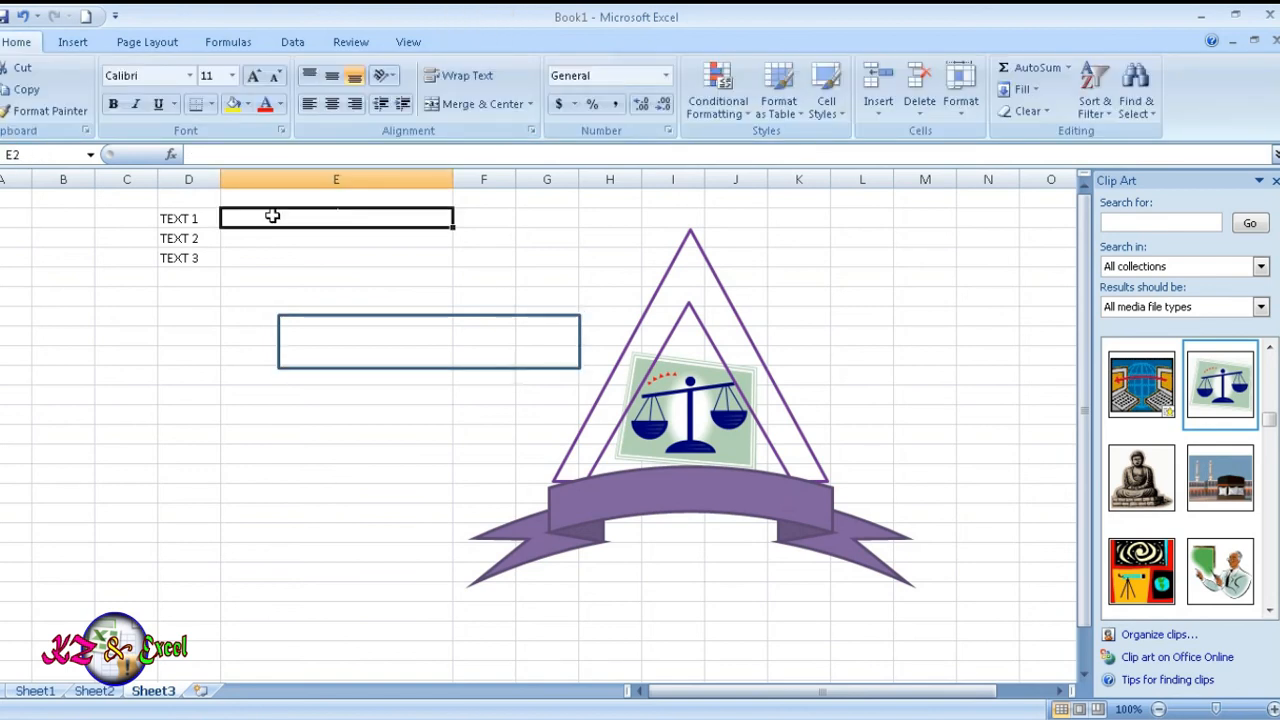
pyautogui.write('KOPERA')
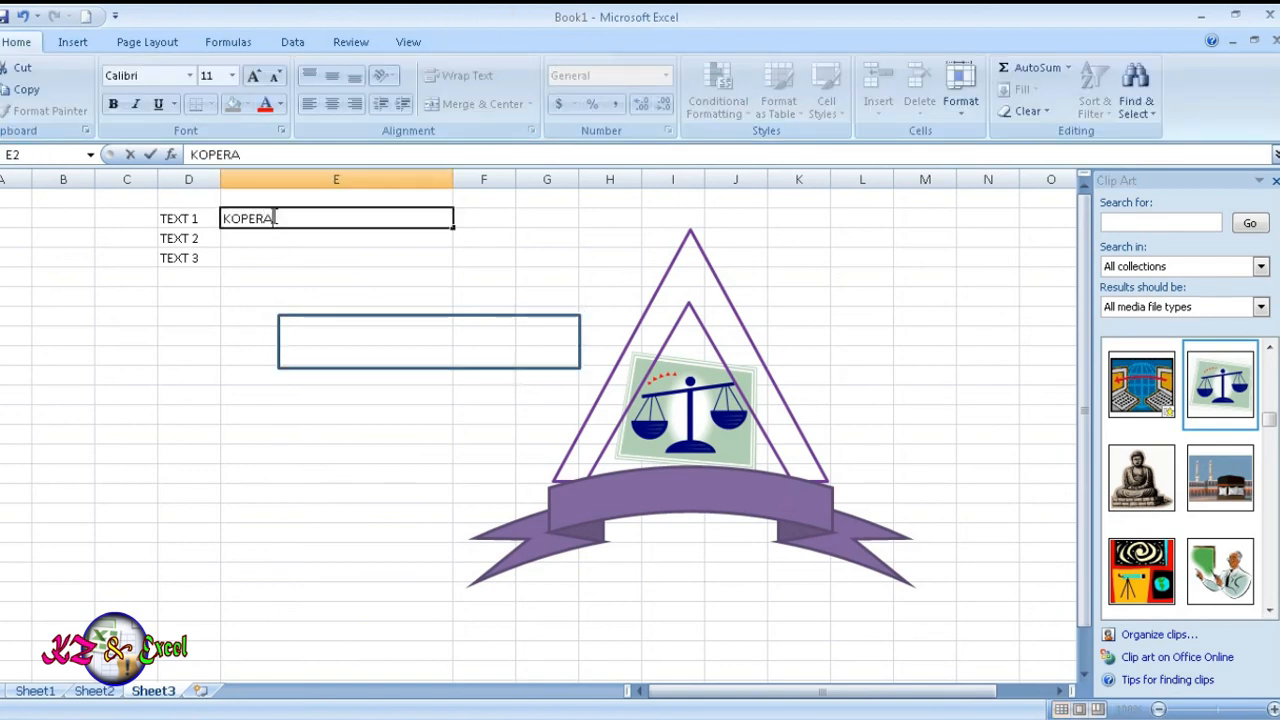
pyautogui.write('SI SEJA')
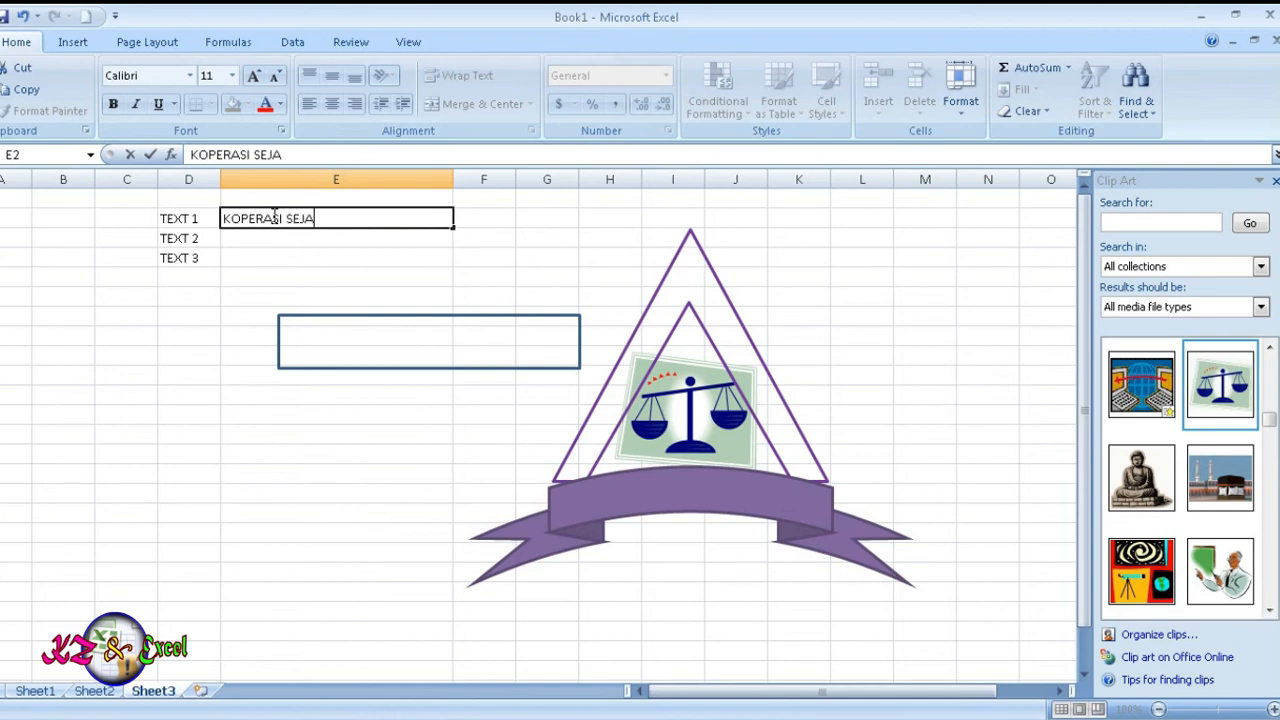
pyautogui.write('HTER')
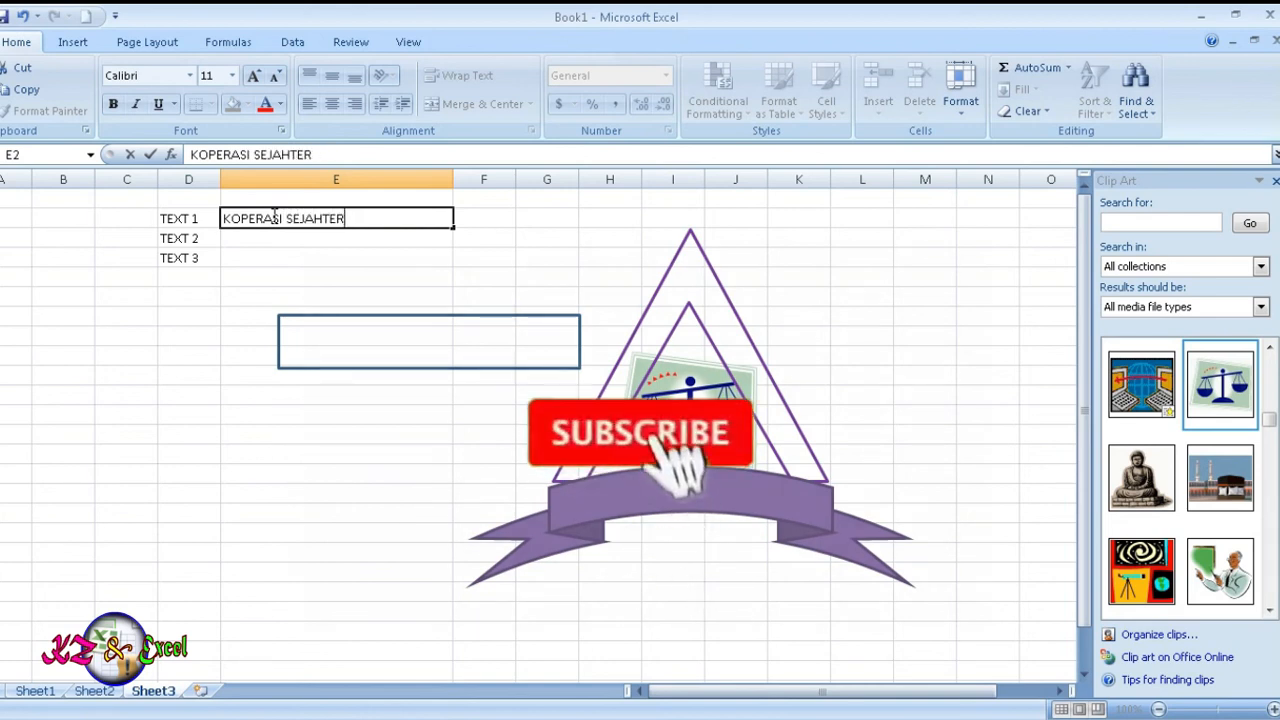
pyautogui.write('A')
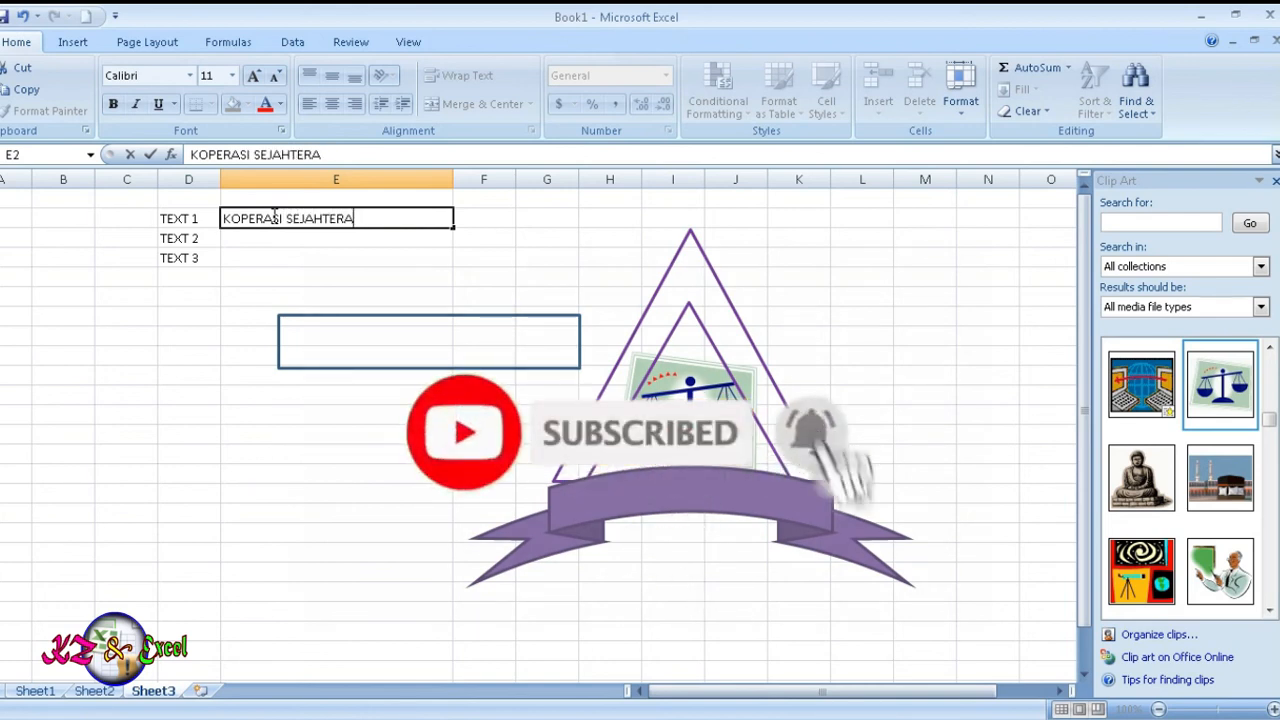
pyautogui.press('Return')
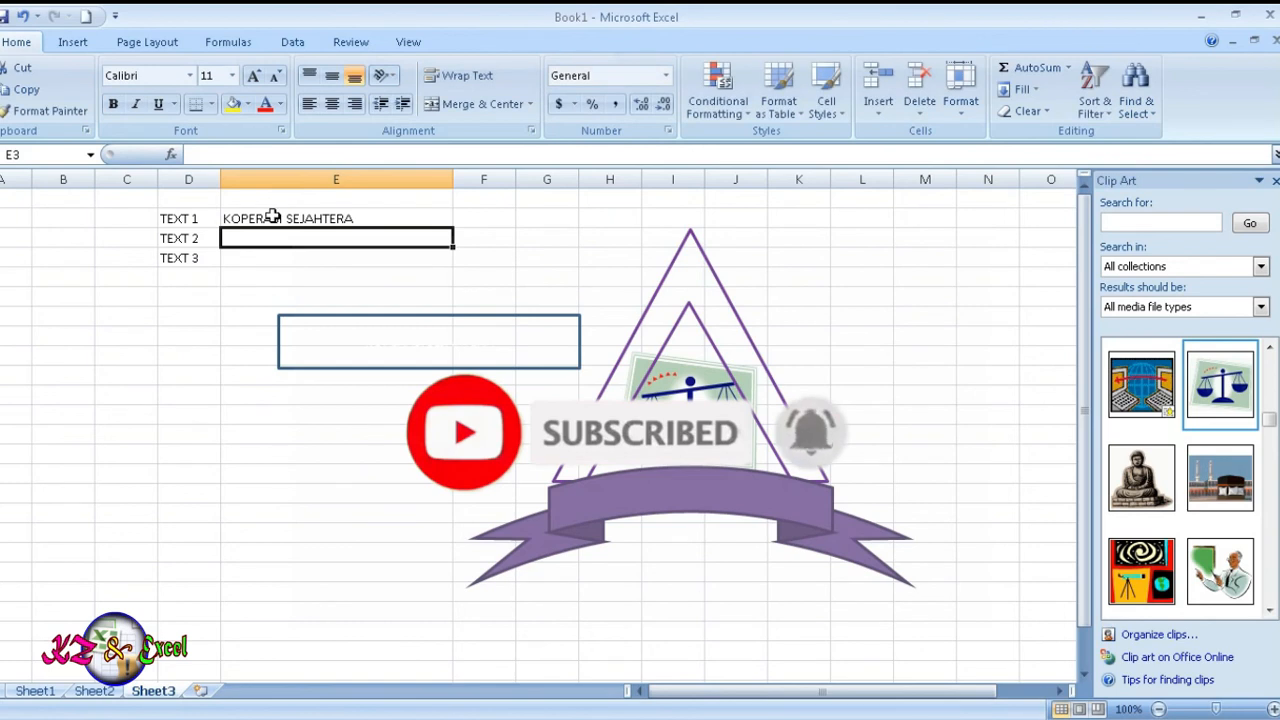
# Colour the rectangle's linked text purple
pyautogui.click(475, 350)
pyautogui.click(262, 107)
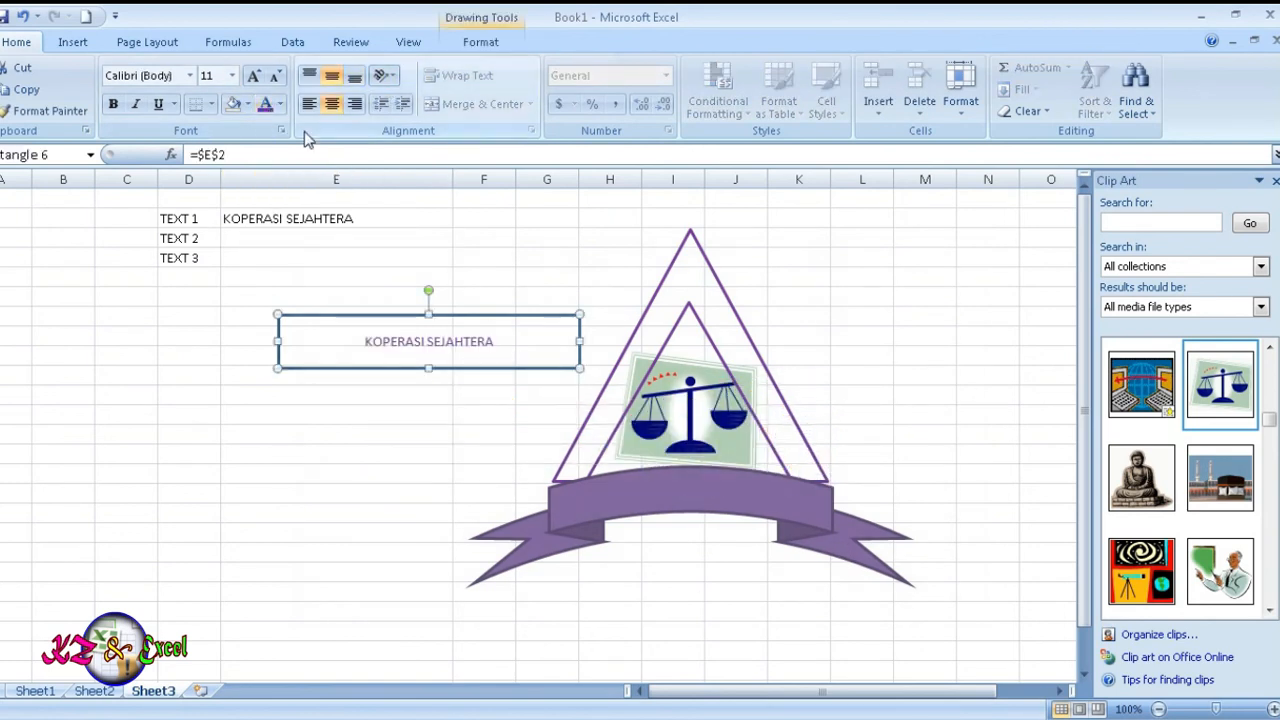
# Set the linked KOPERASI SEJAHTERA text in the rectangle to size 16 and bold
pyautogui.click(231, 76)
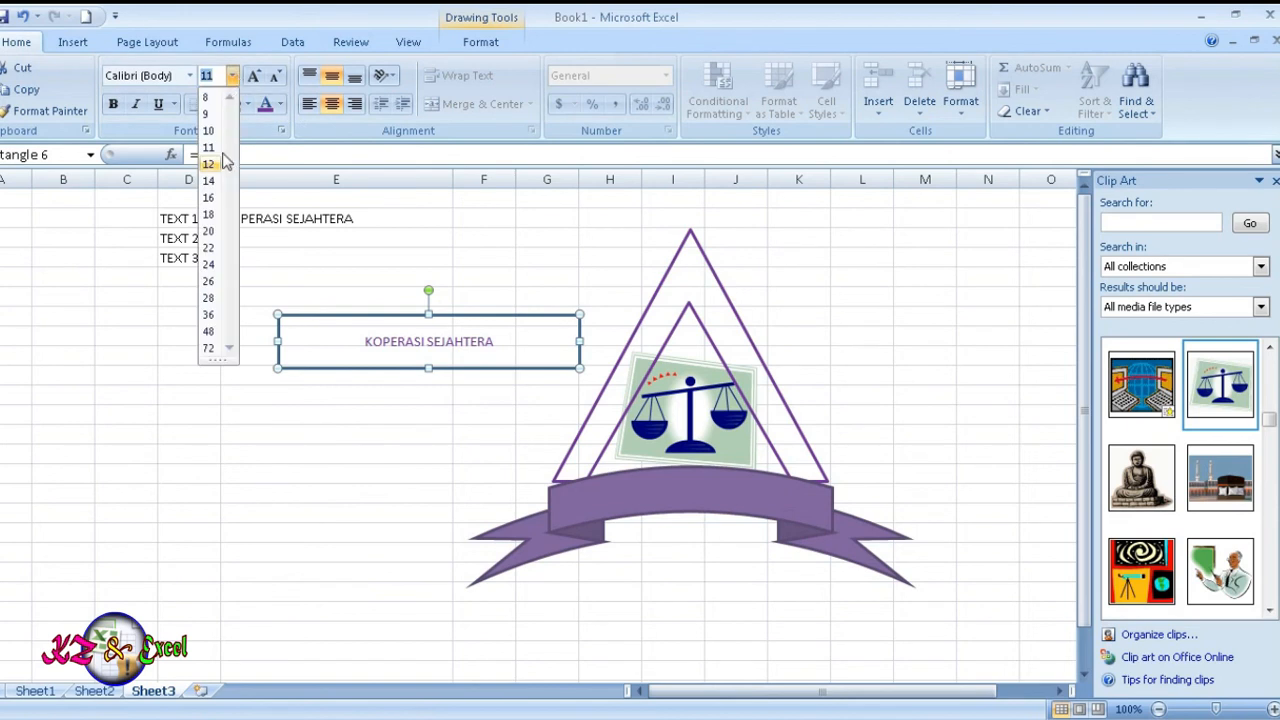
pyautogui.click(208, 197)
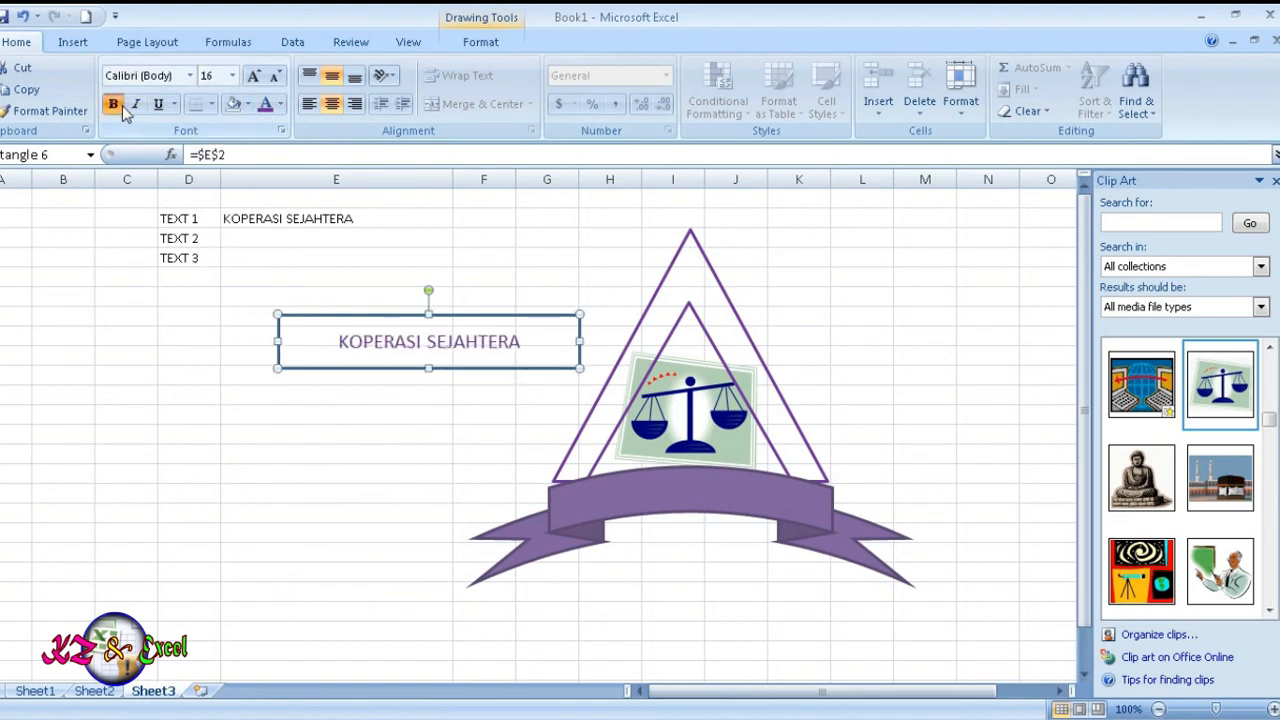
pyautogui.click(113, 104)
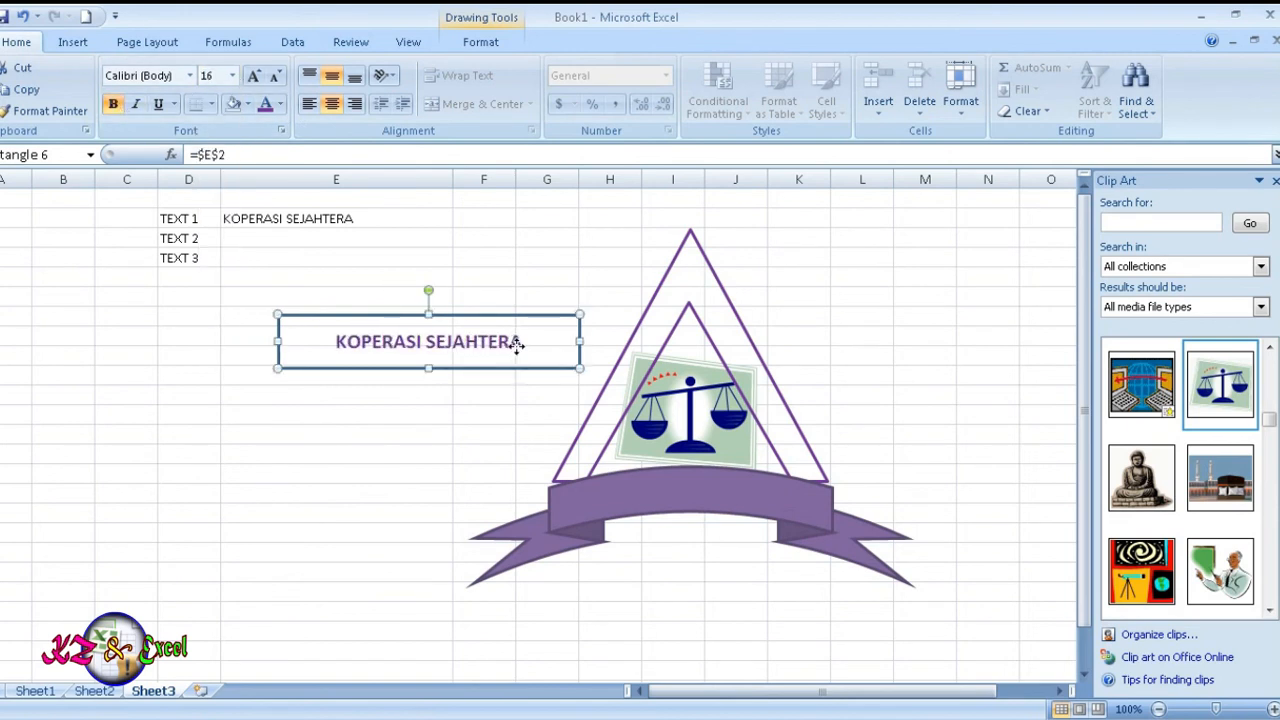
# Rotate the KOPERASI SEJAHTERA rectangle to the triangle's left slope and place it between the outer and inner triangle edges
pyautogui.moveTo(531, 341); pyautogui.dragTo(649, 341)
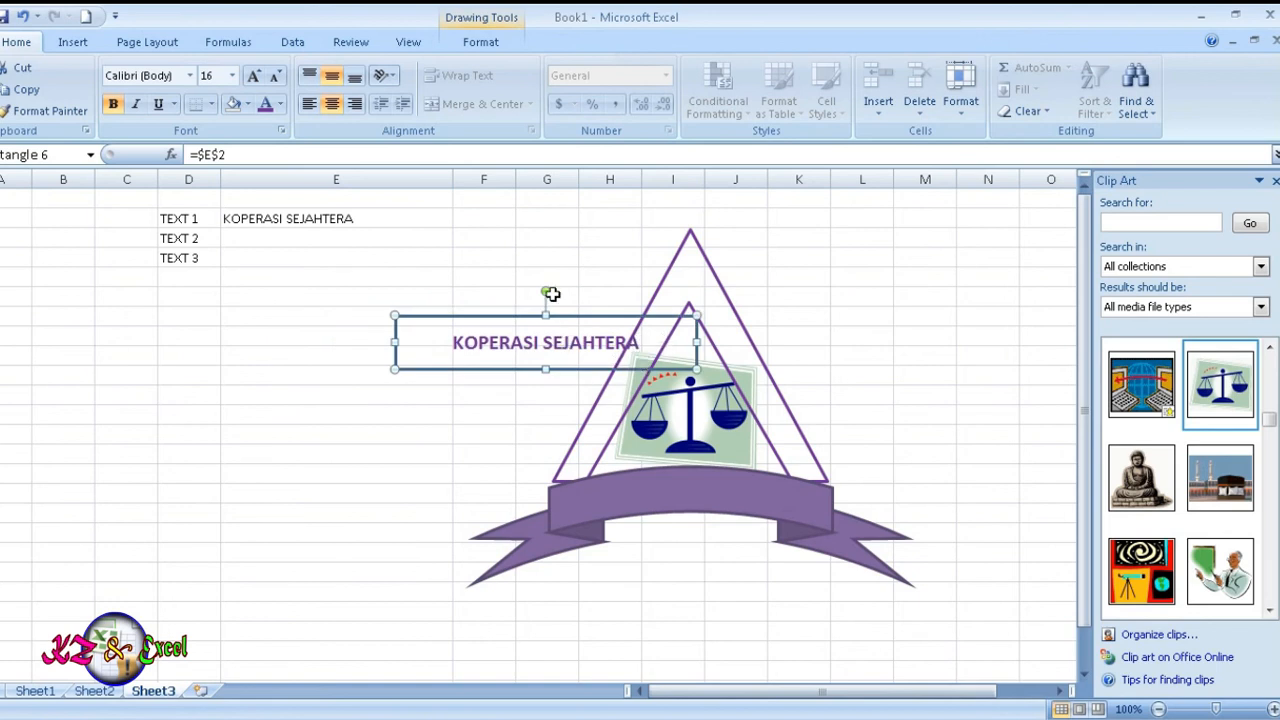
pyautogui.moveTo(545, 296); pyautogui.dragTo(494, 310)
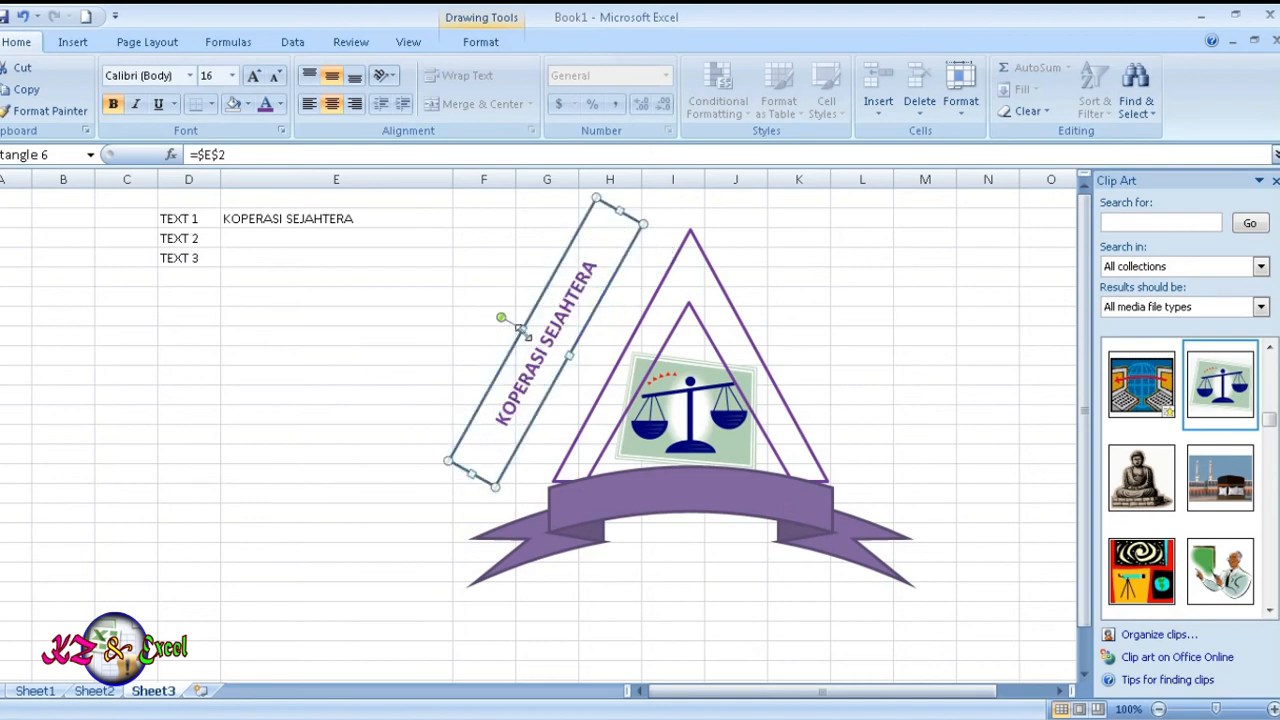
pyautogui.moveTo(542, 357); pyautogui.dragTo(634, 383)
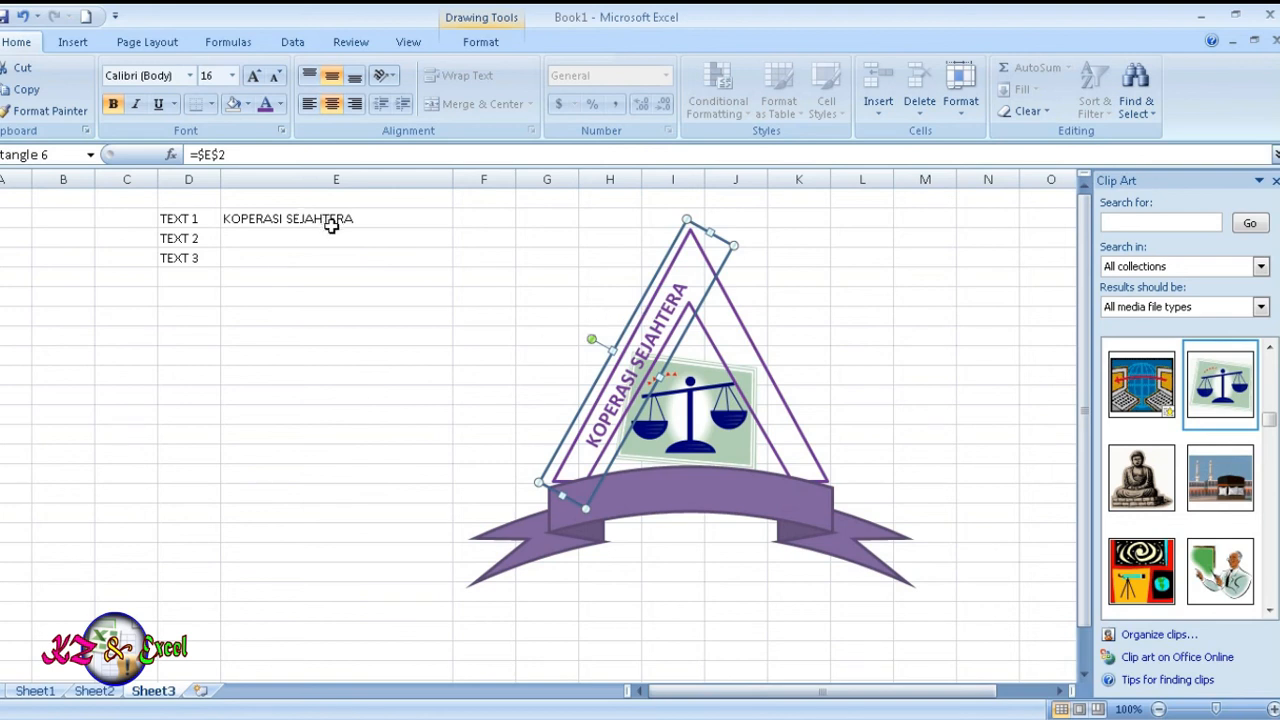
# Extend the TEXT 1 entry in cell E2 with two spaces and two asterisks after KOPERASI SEJAHTERA
pyautogui.click(366, 220)
pyautogui.doubleClick(373, 220)
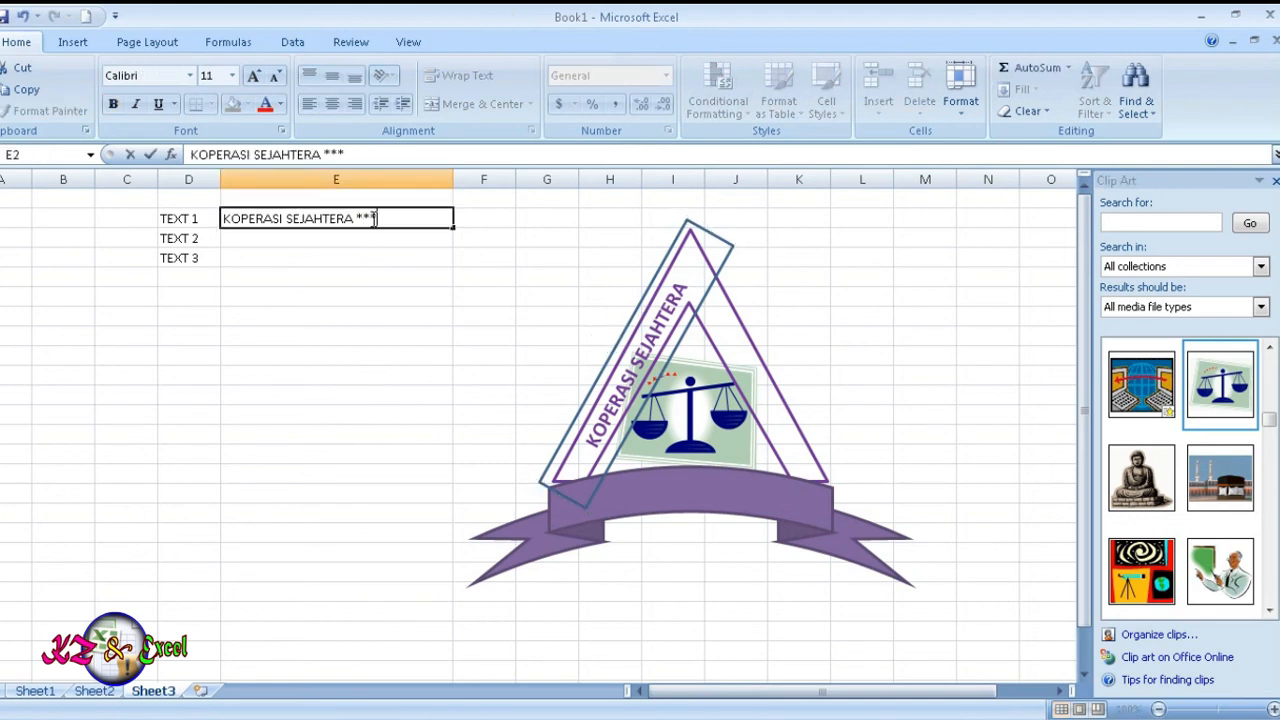
pyautogui.press('Return')
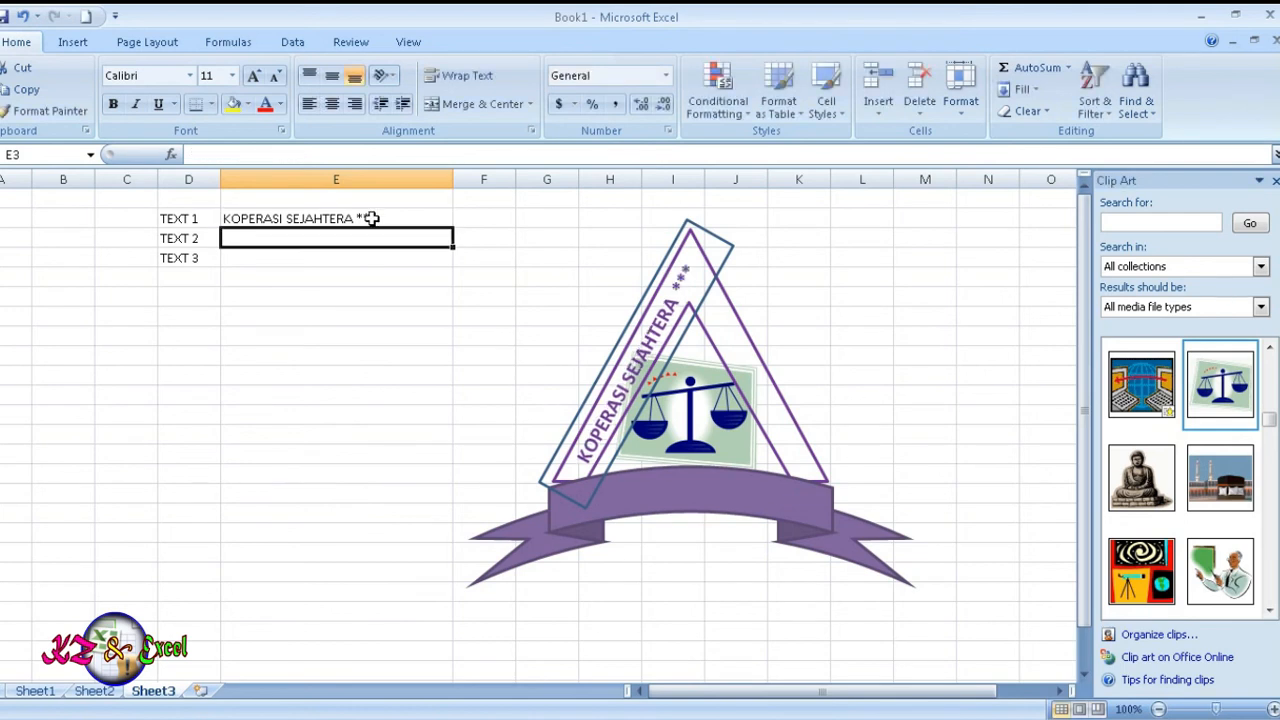
pyautogui.click(366, 216)
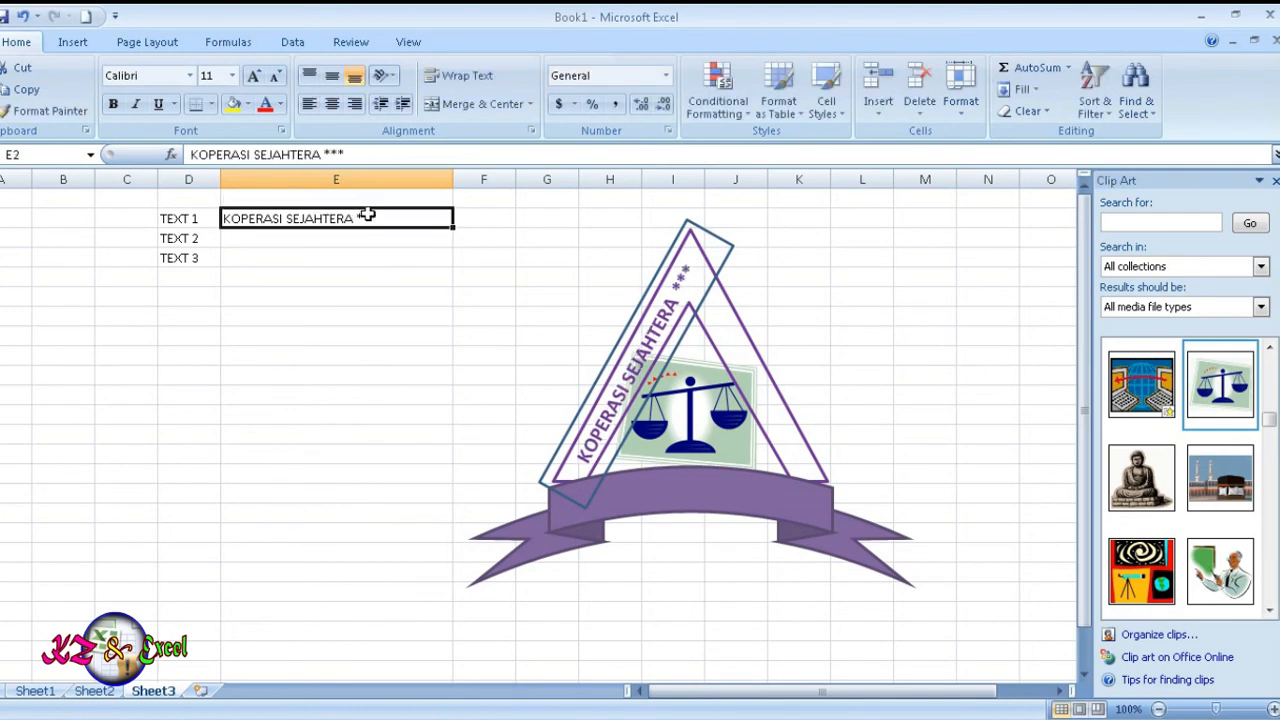
pyautogui.click(345, 154)
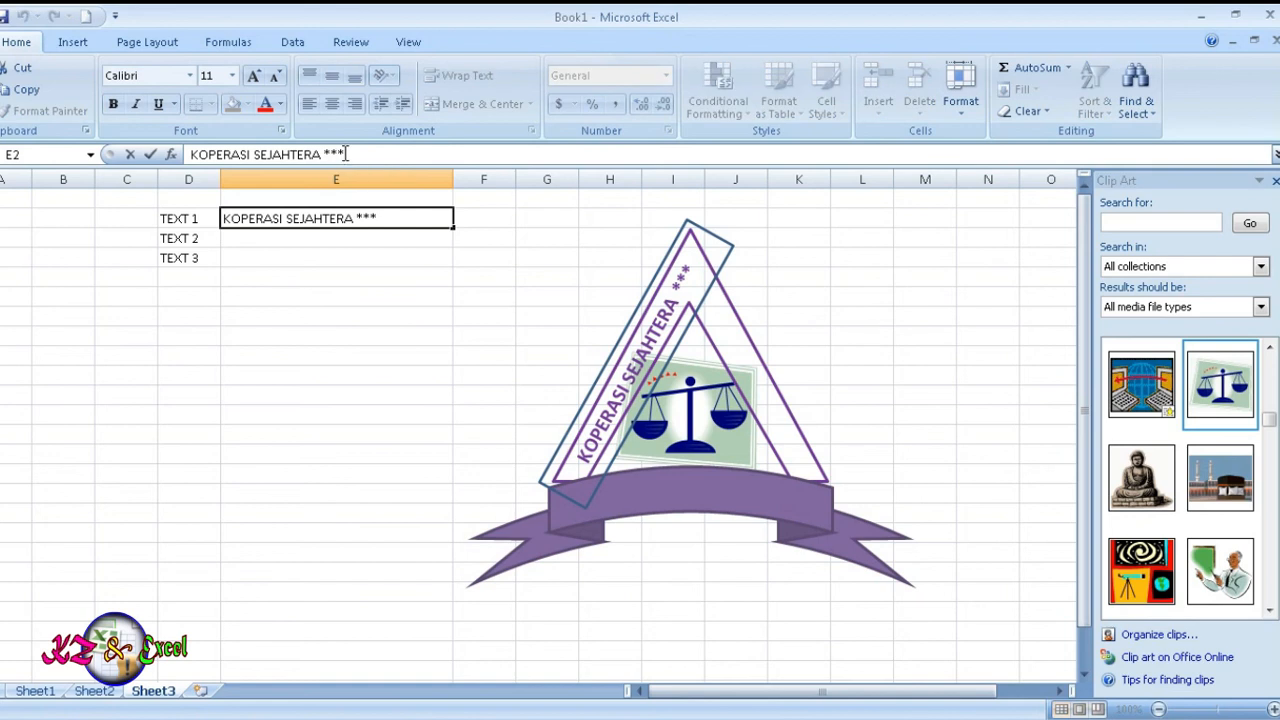
pyautogui.write('*')
pyautogui.press('Return')
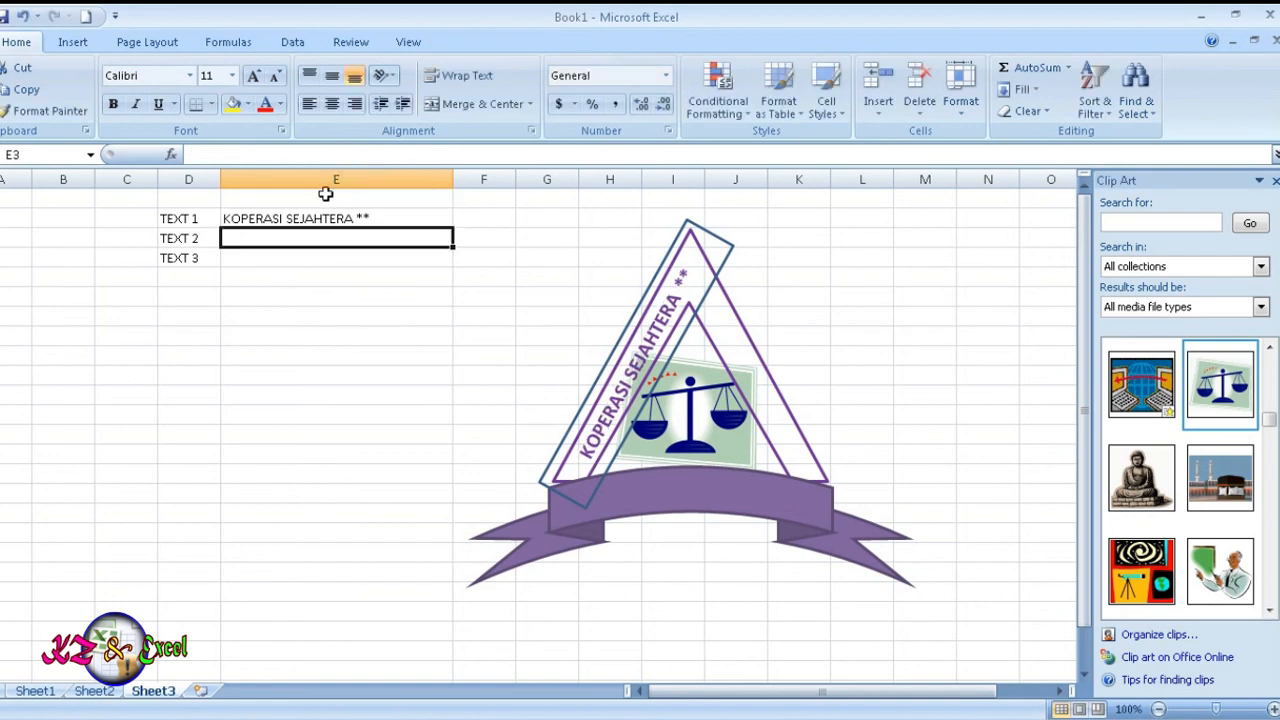
pyautogui.doubleClick(358, 220)
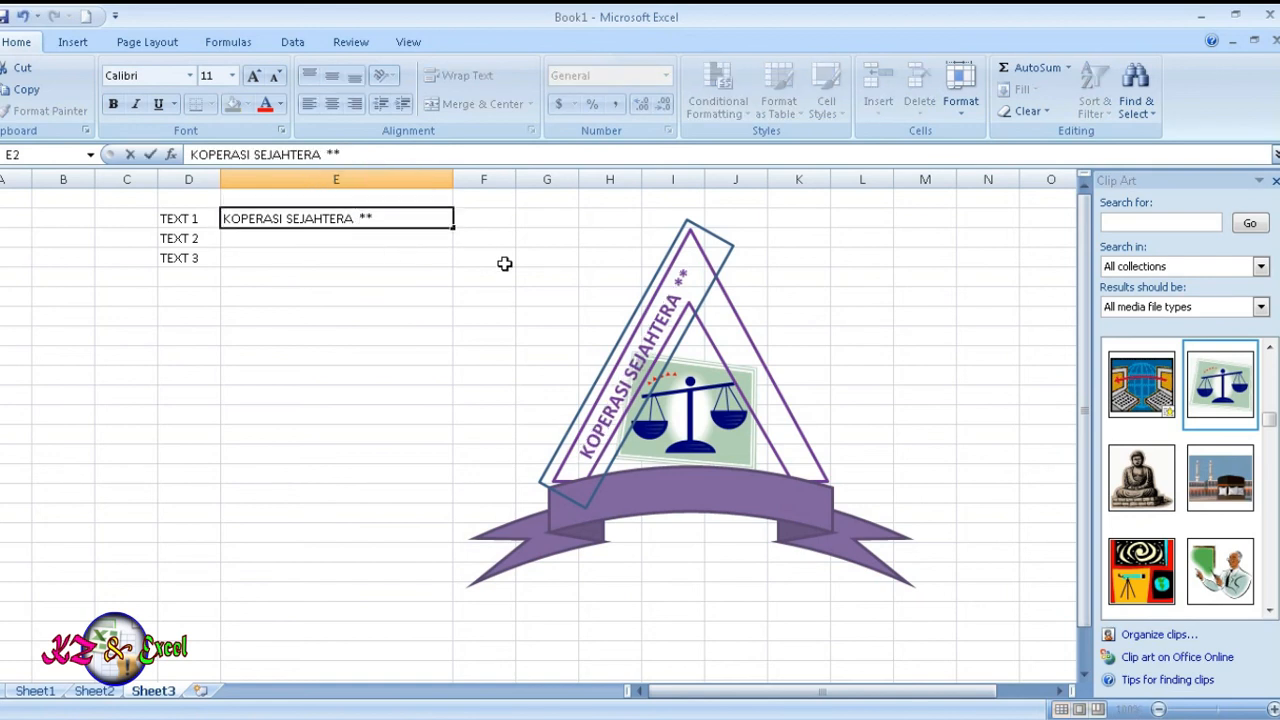
pyautogui.click(817, 320)
# Remove the outline of the KOPERASI SEJAHTERA rectangle by setting it to No Outline
pyautogui.click(709, 290)
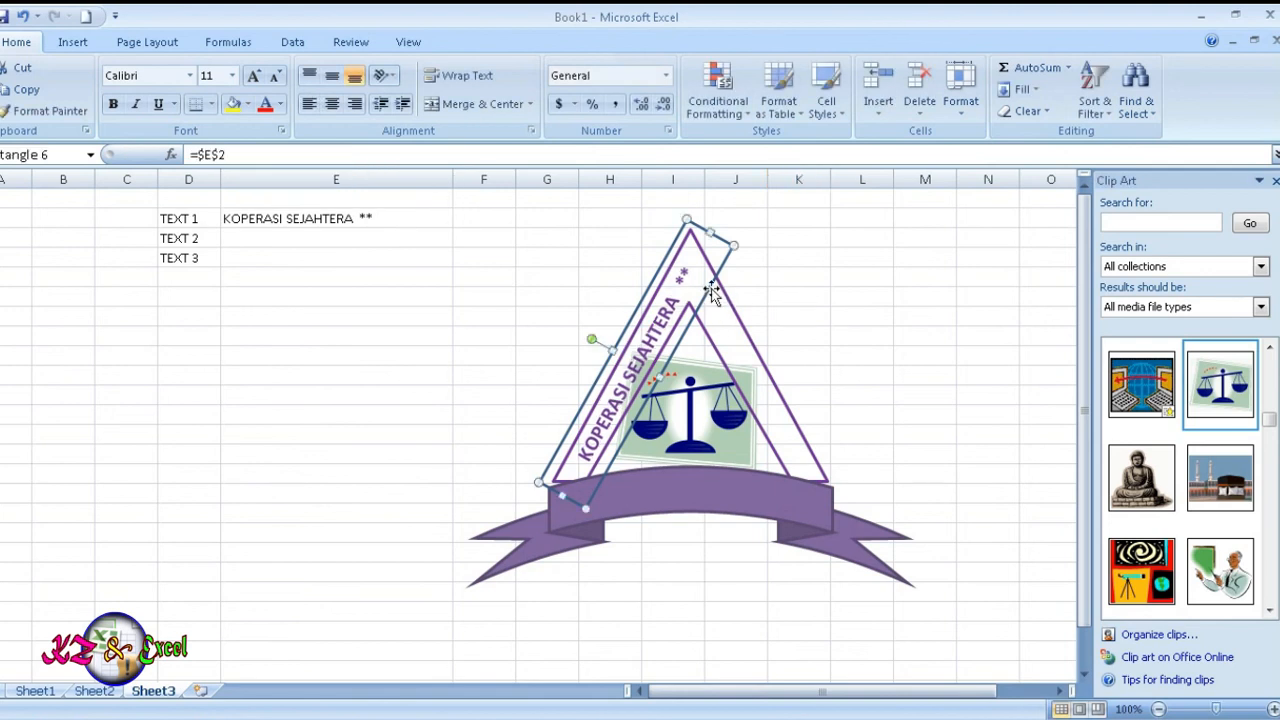
pyautogui.click(480, 42)
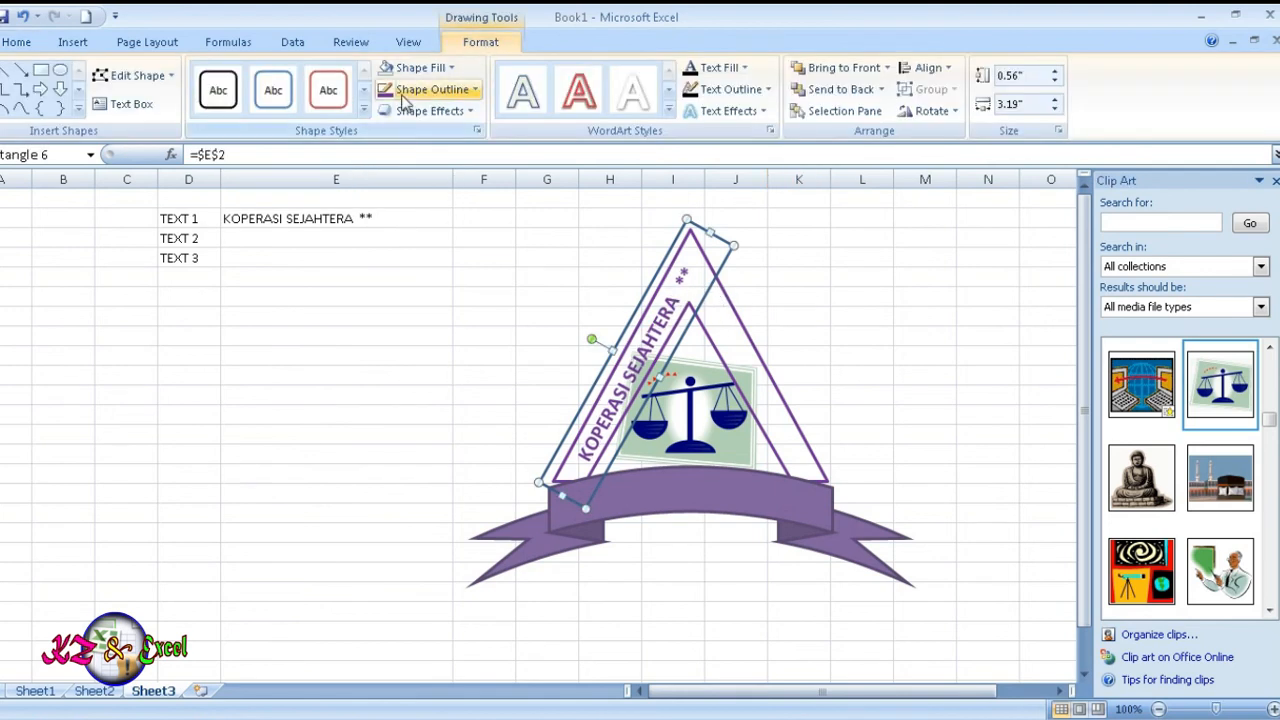
pyautogui.click(435, 90)
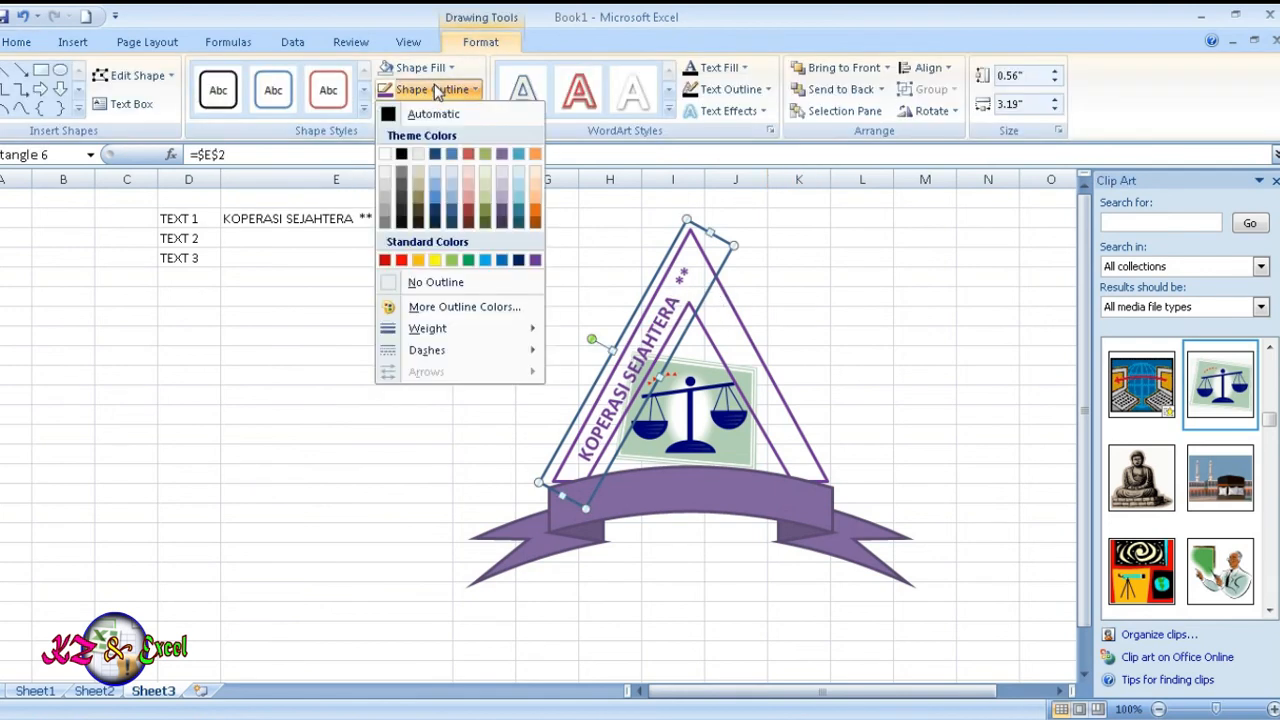
pyautogui.click(440, 283)
pyautogui.click(777, 322)
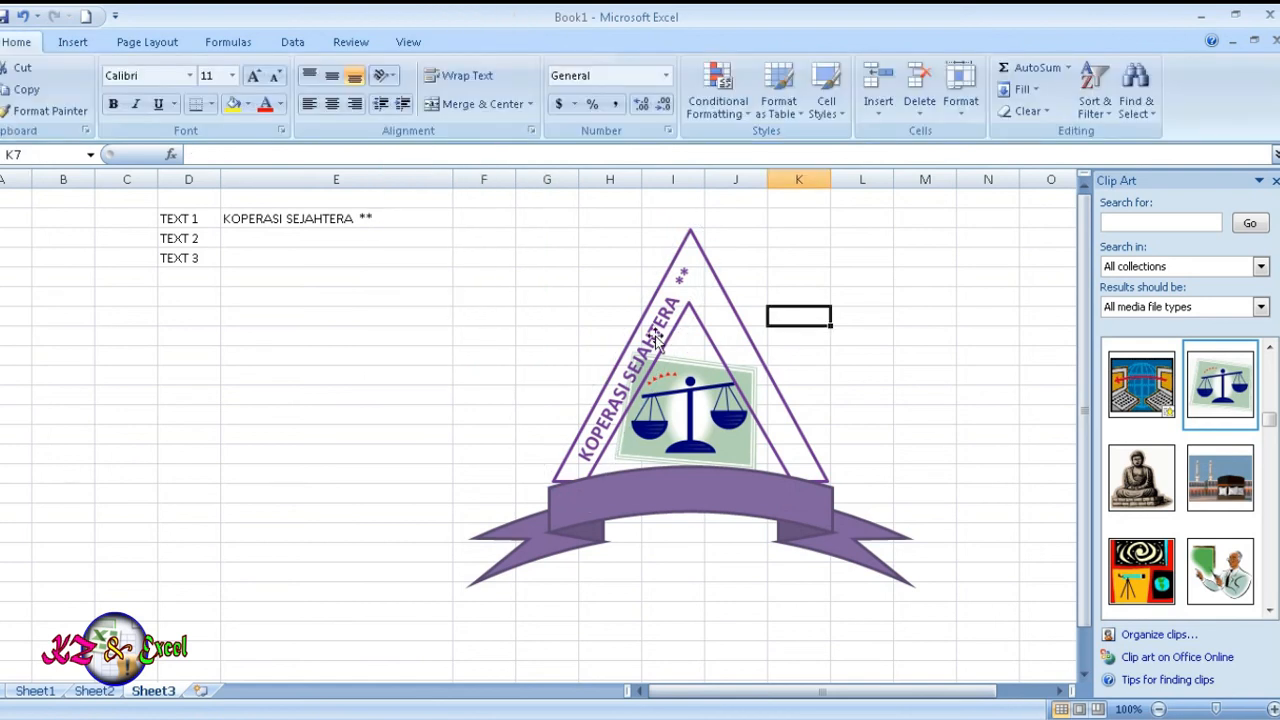
# Copy the slanted KOPERASI SEJAHTERA text rectangle and paste a duplicate onto the sheet
pyautogui.click(656, 340)
pyautogui.rightClick(656, 338)
pyautogui.click(748, 358)
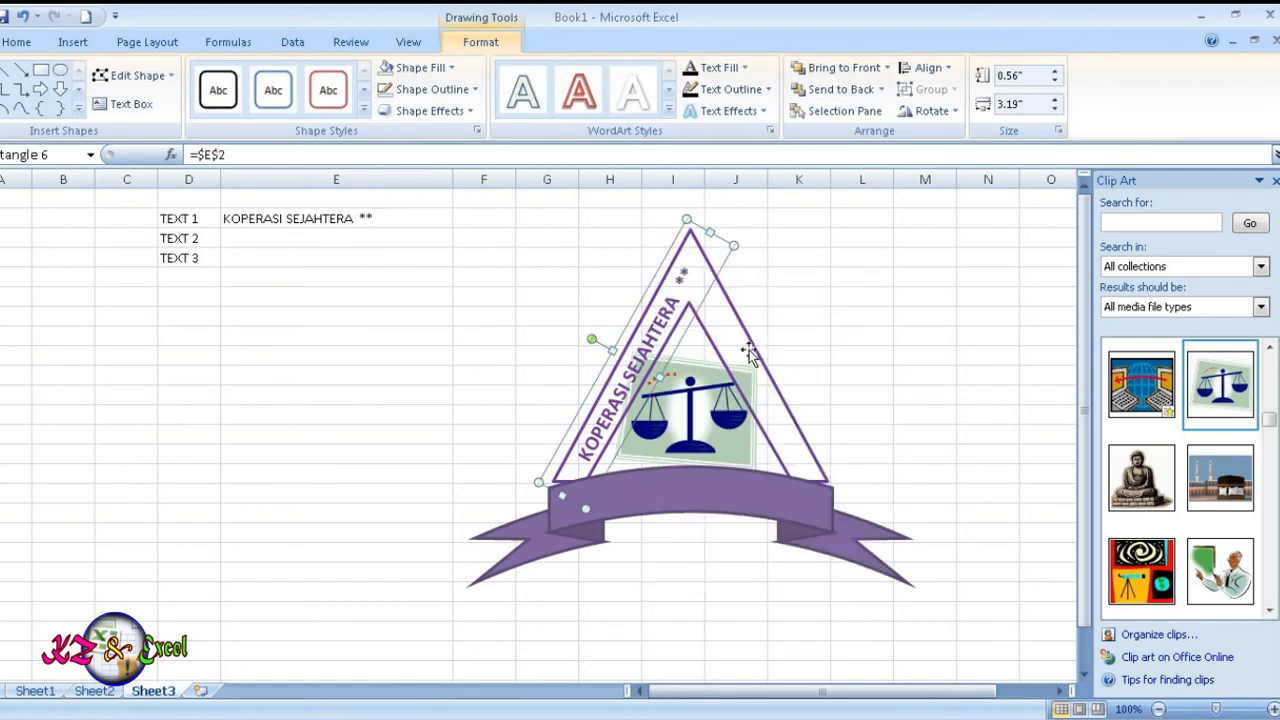
pyautogui.click(815, 317)
pyautogui.rightClick(815, 317)
pyautogui.click(898, 376)
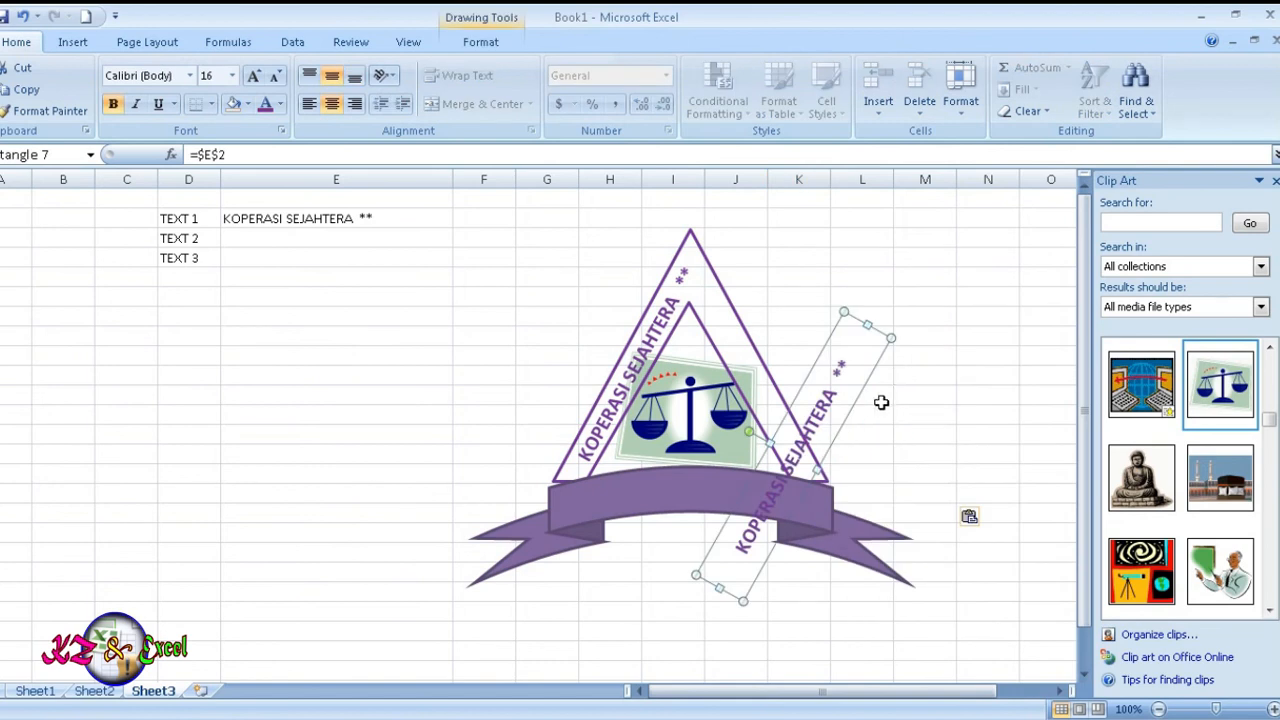
# Rotate the duplicated text rectangle to the triangle's right slope and fit it between the outer and inner edges
pyautogui.moveTo(840, 390); pyautogui.dragTo(862, 272)
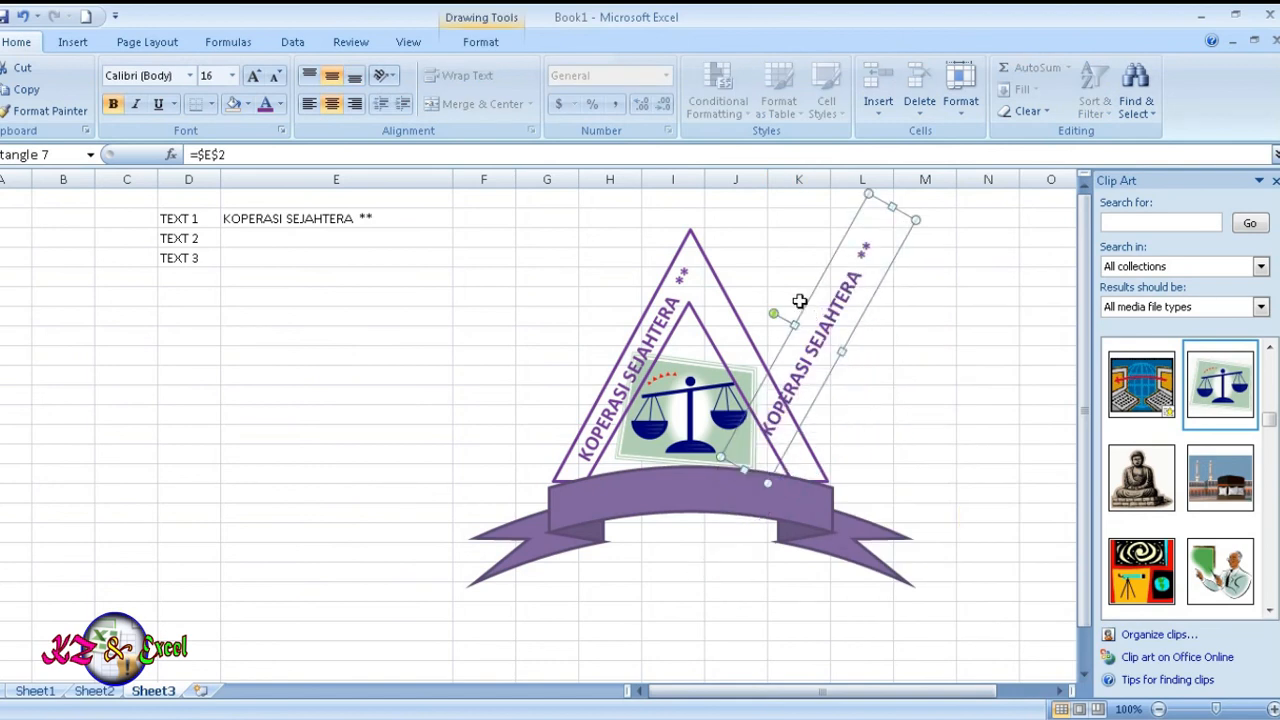
pyautogui.moveTo(773, 311); pyautogui.dragTo(747, 369)
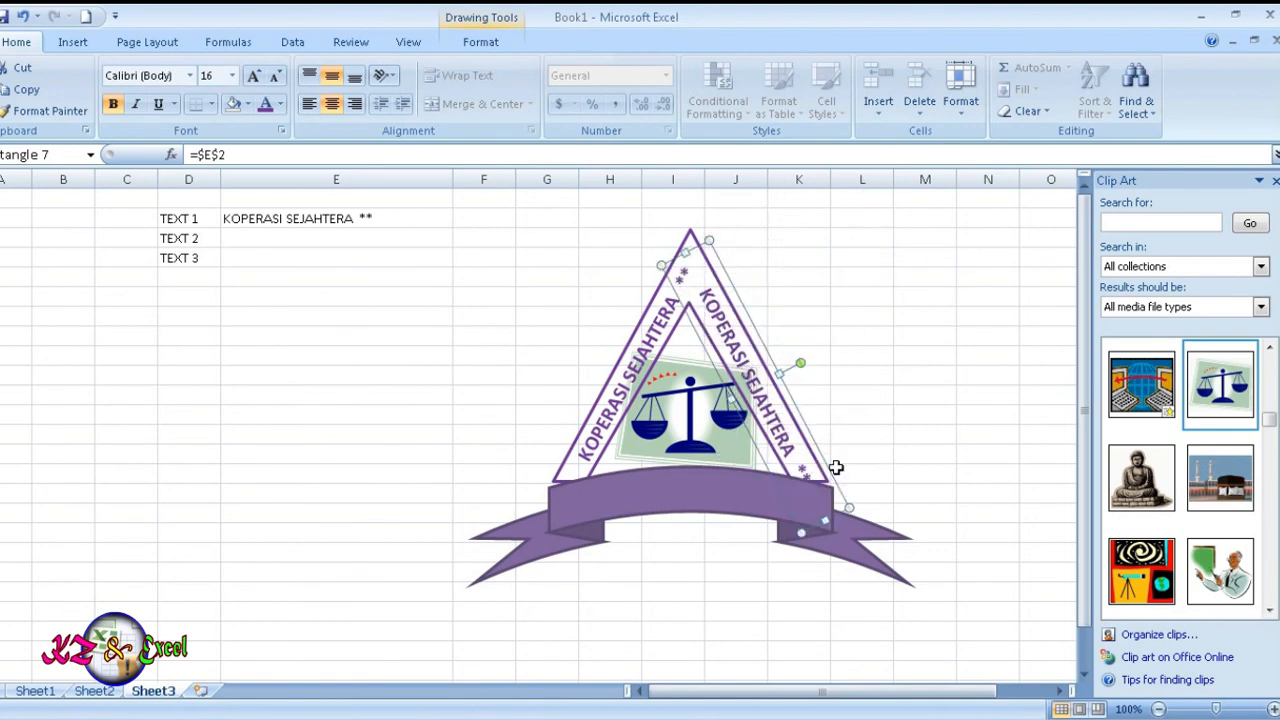
pyautogui.moveTo(796, 363); pyautogui.dragTo(797, 359)
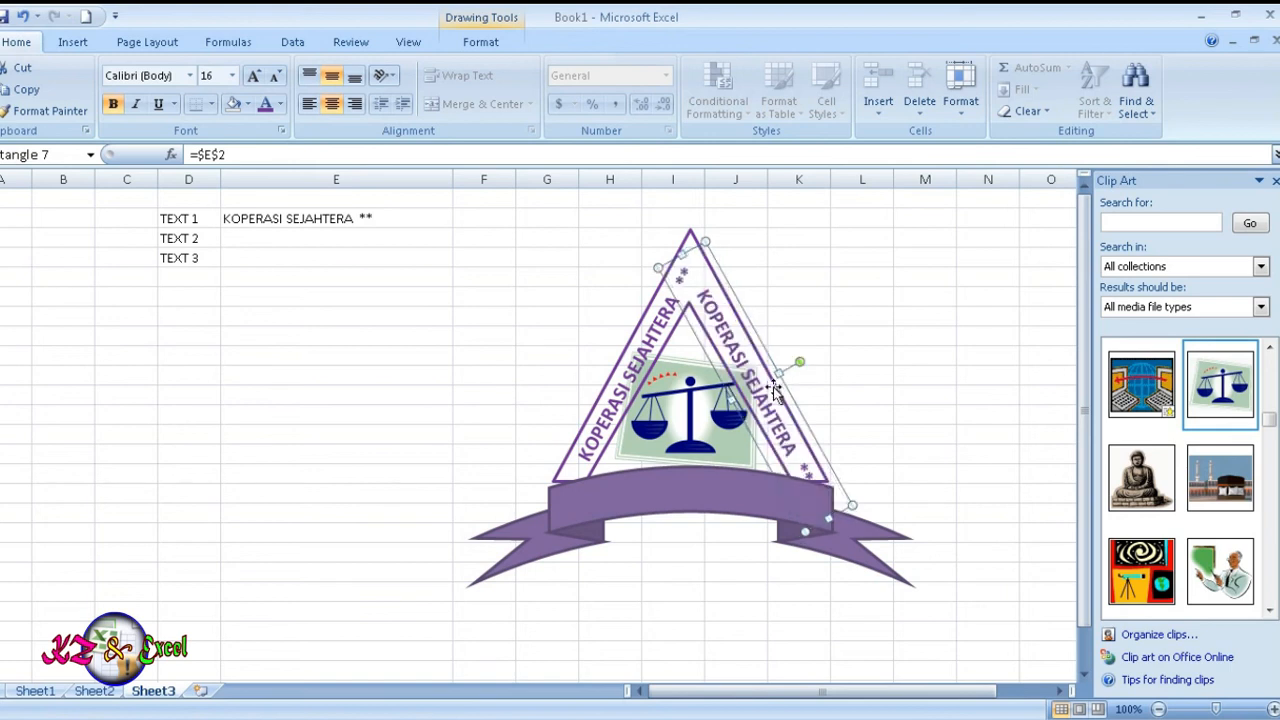
# Enter BERSAMA MANDIRI in cell E3 beside the TEXT 2 label
pyautogui.click(322, 235)
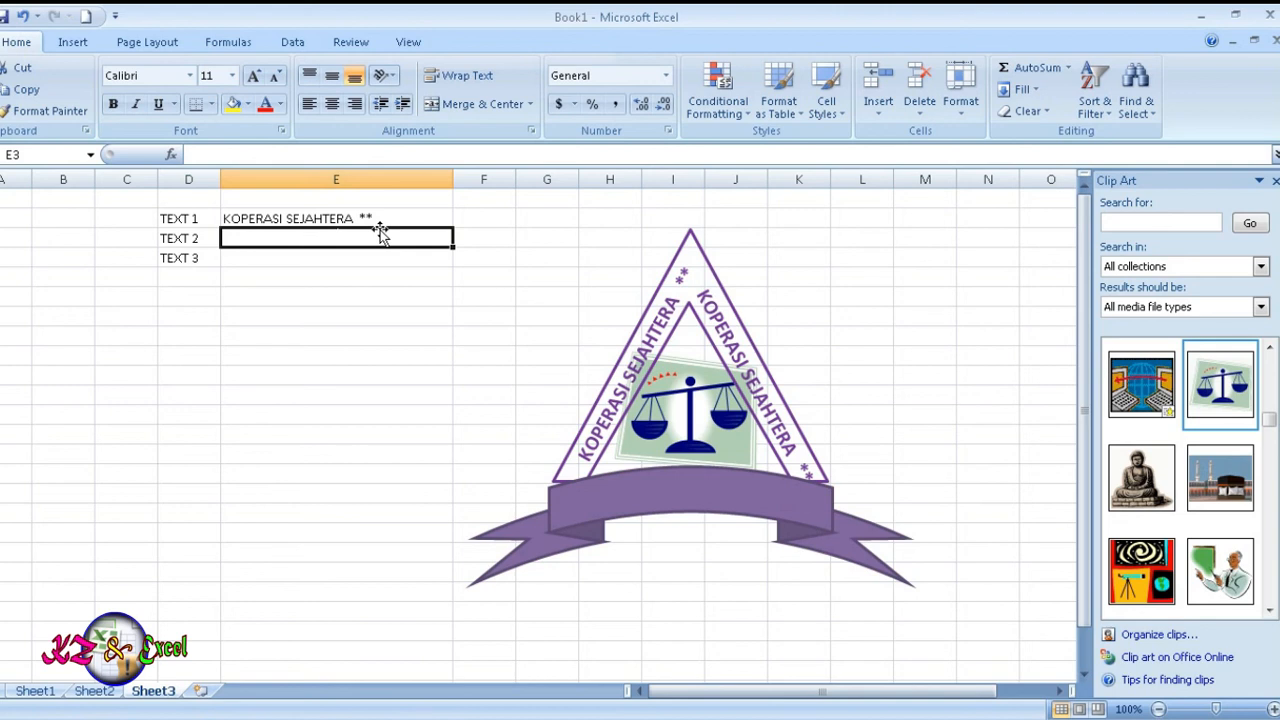
pyautogui.write('BERSA')
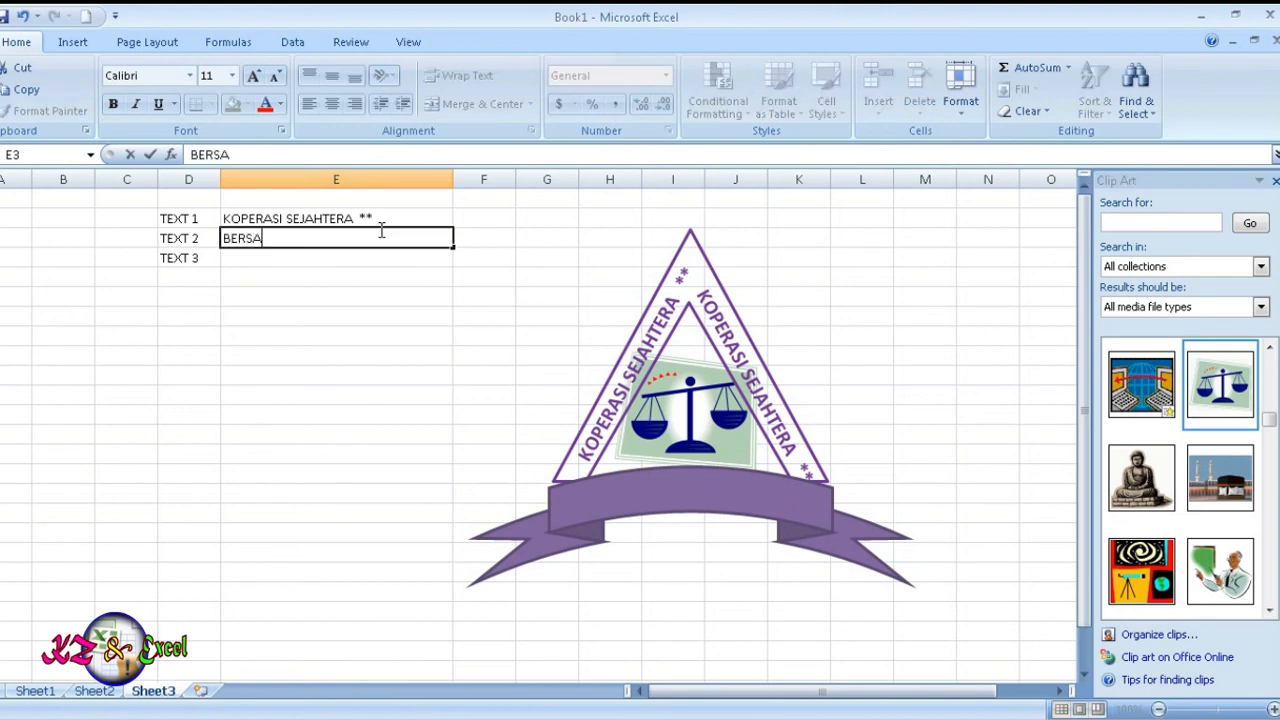
pyautogui.write('MA MANDIRI')
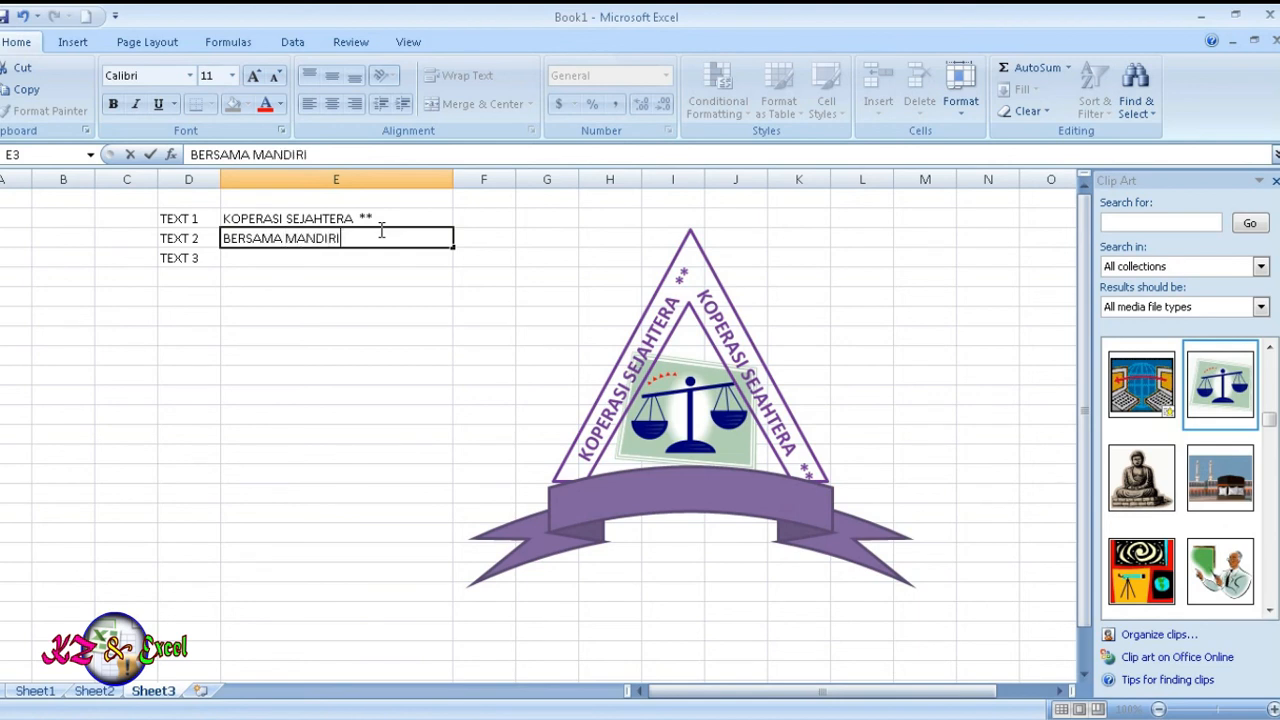
pyautogui.click(389, 290)
# Relink the text rectangle on the triangle's right side to cell E3 with the formula =$E$3
pyautogui.click(756, 403)
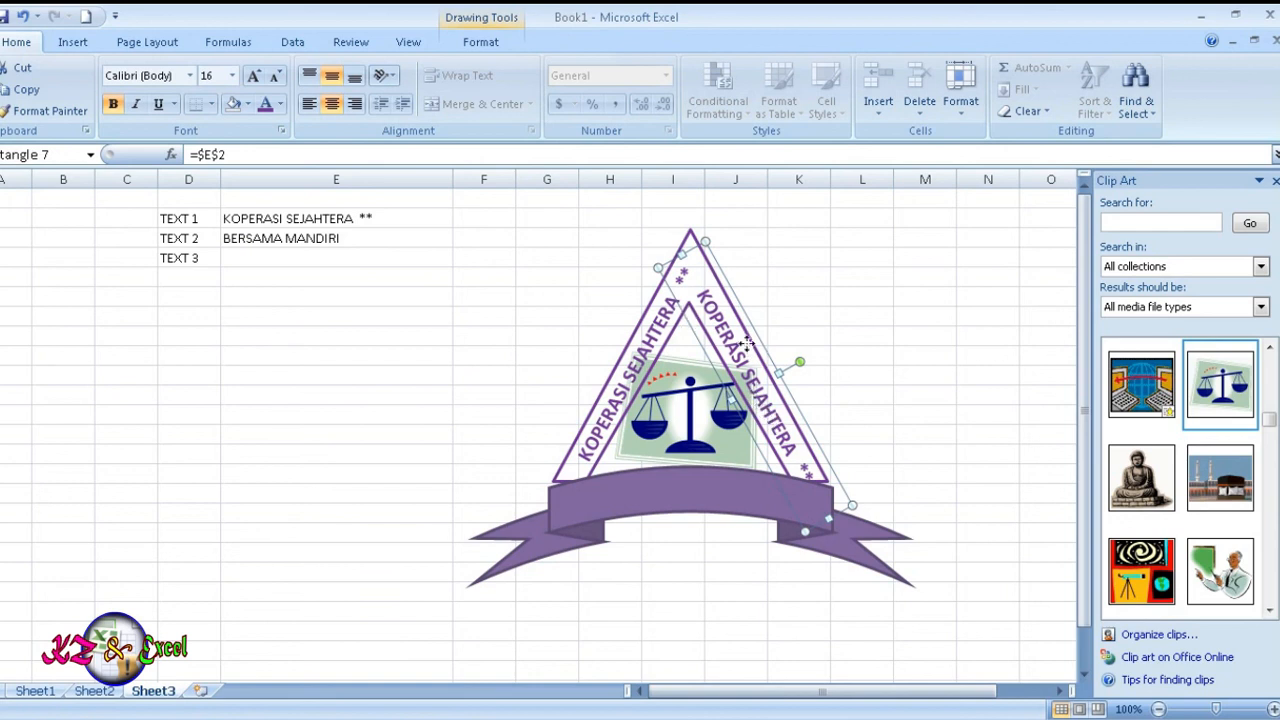
pyautogui.moveTo(260, 158); pyautogui.dragTo(128, 158)
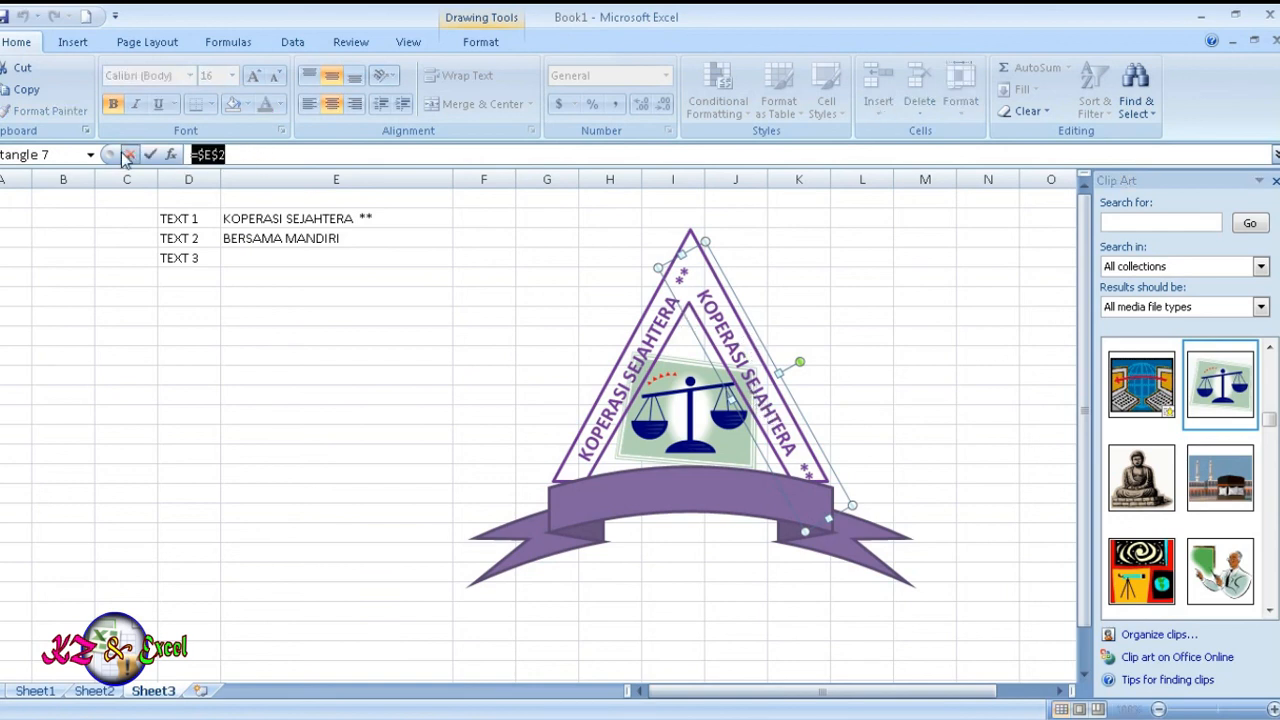
pyautogui.write('=')
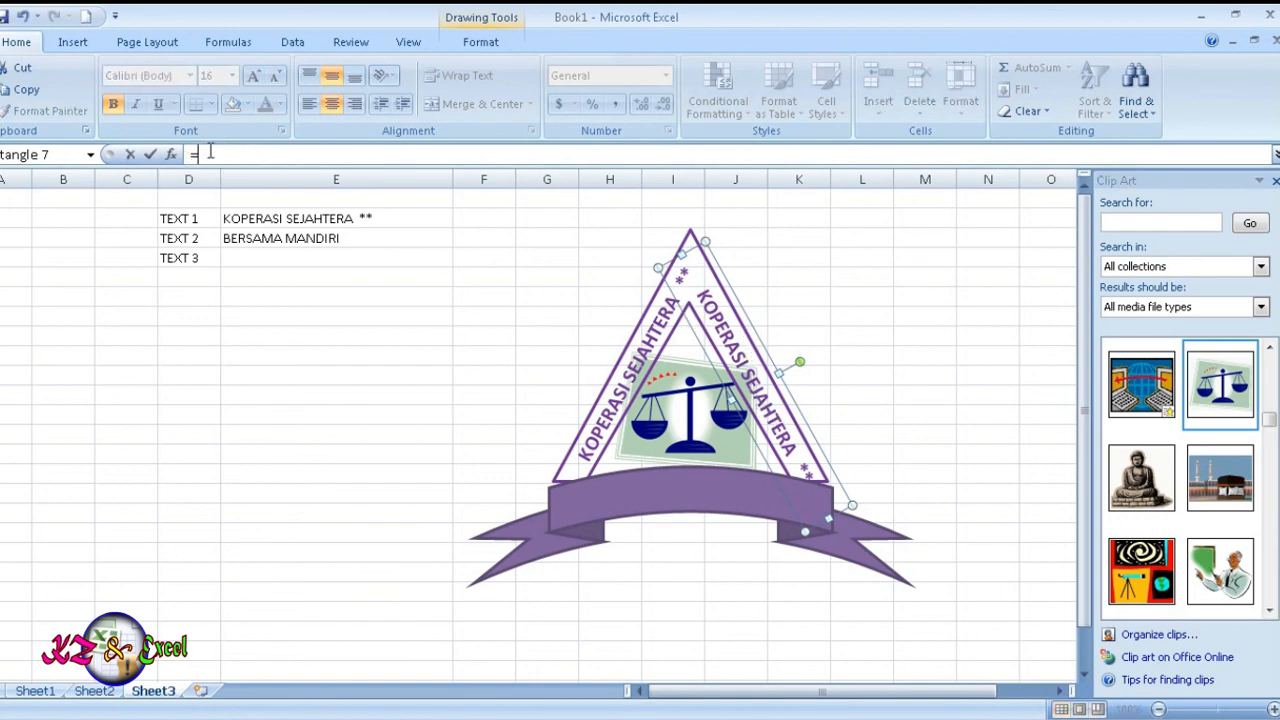
pyautogui.click(246, 236)
pyautogui.press('Return')
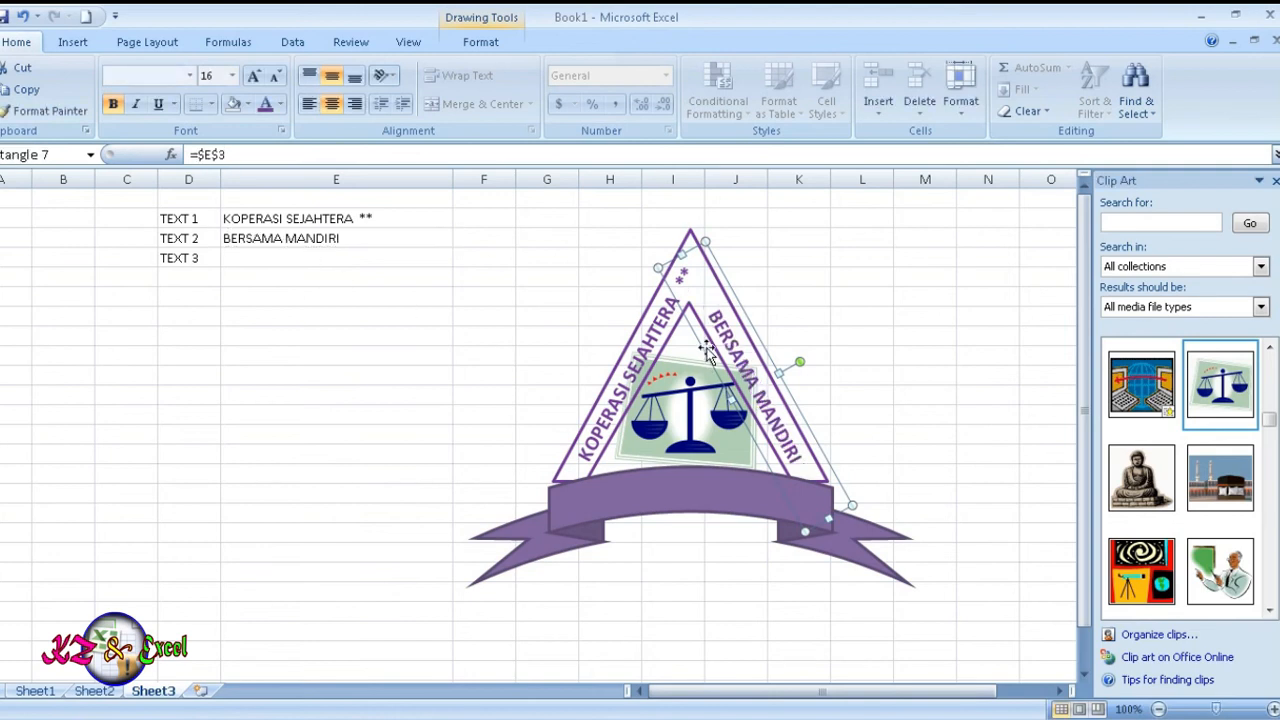
# Put an asterisk and a space in front of BERSAMA MANDIRI in cell E3
pyautogui.click(220, 239)
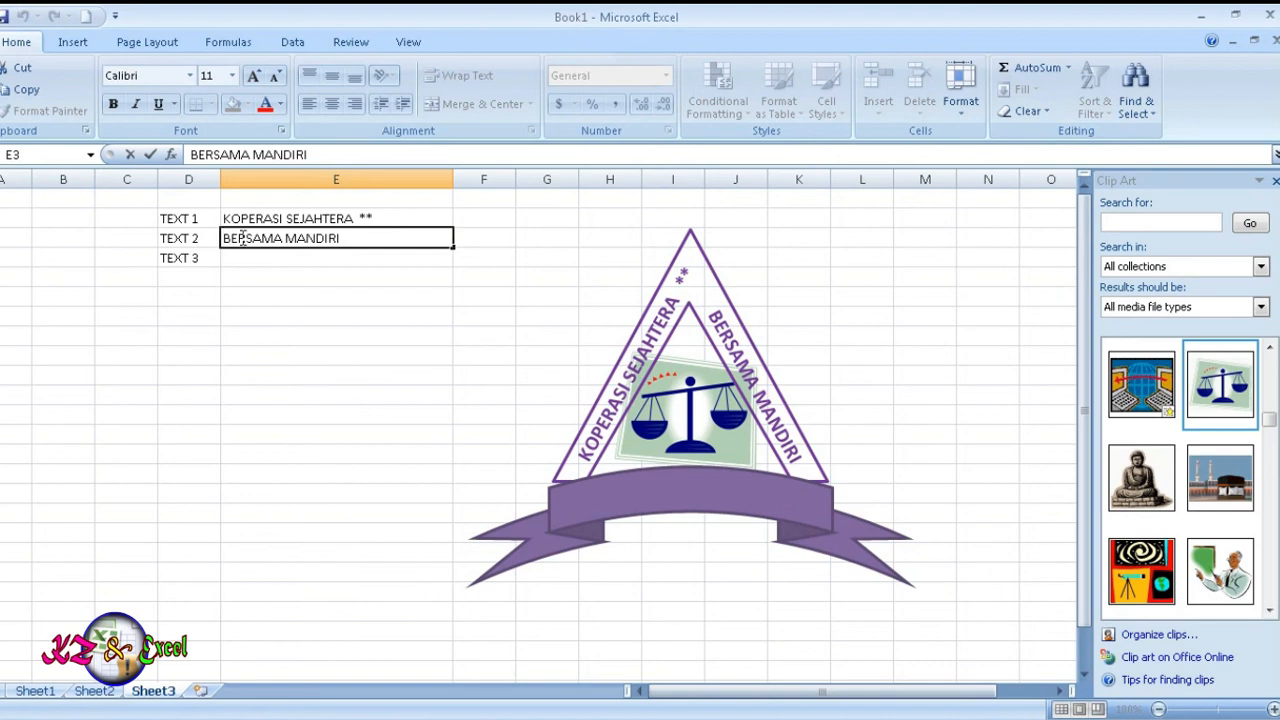
pyautogui.write('*')
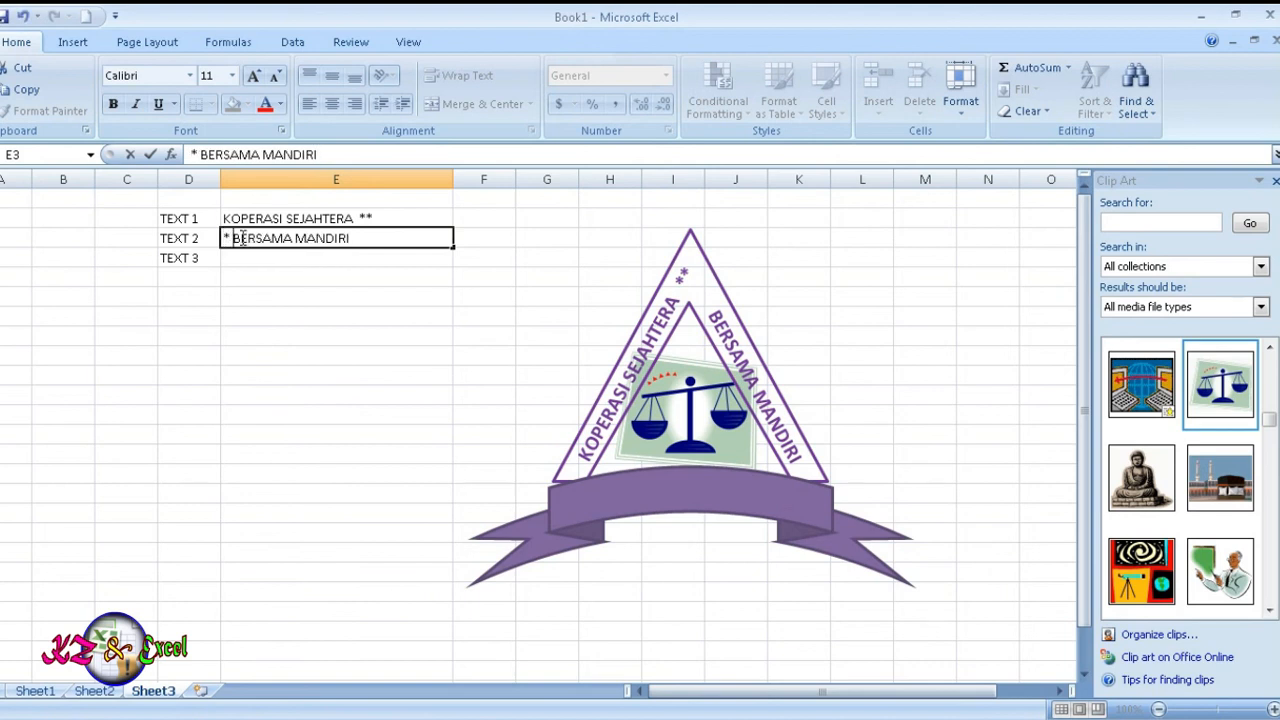
pyautogui.press('Return')
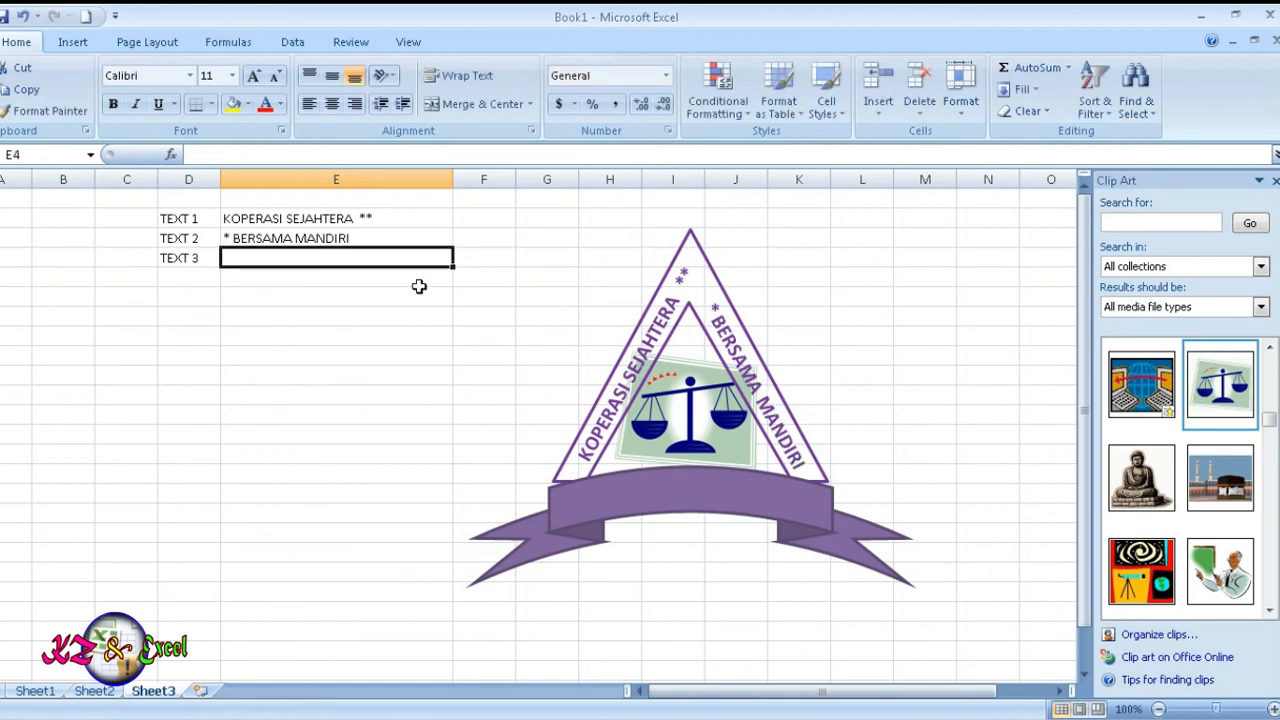
# Enlarge the BERSAMA MANDIRI rectangle slightly and shift it up along the triangle's right side
pyautogui.click(745, 337)
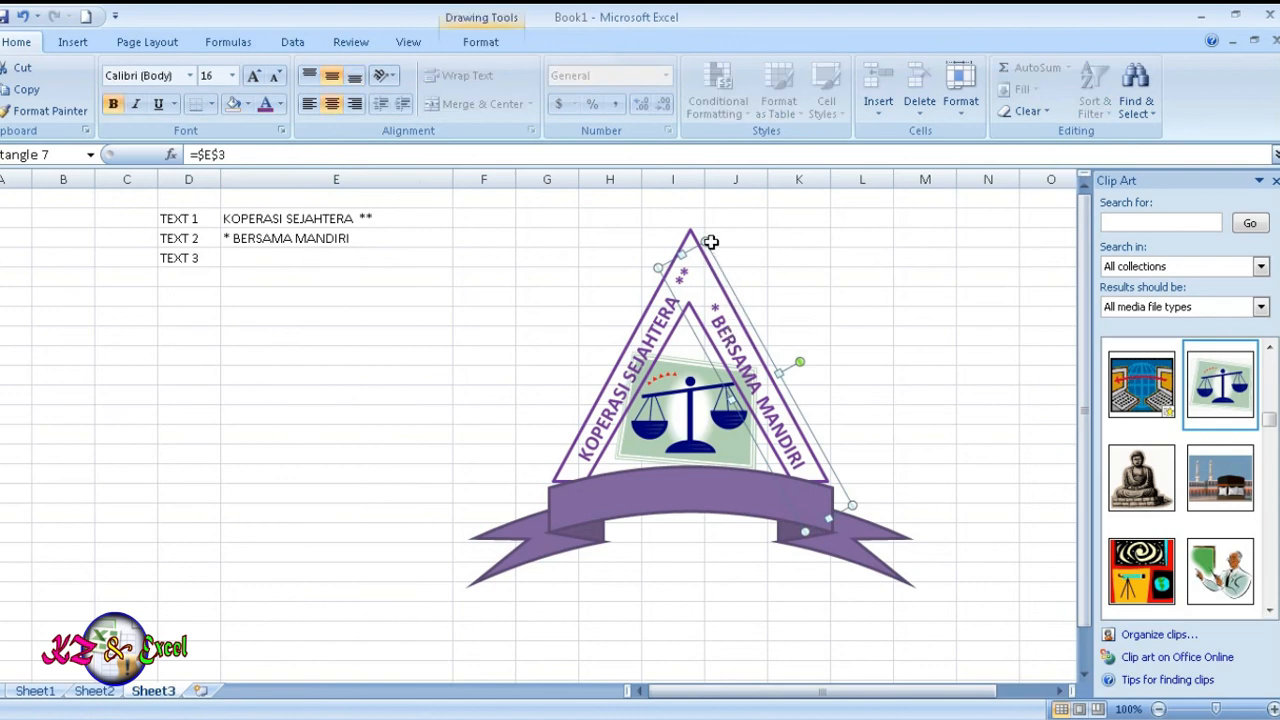
pyautogui.moveTo(707, 238); pyautogui.dragTo(709, 222)
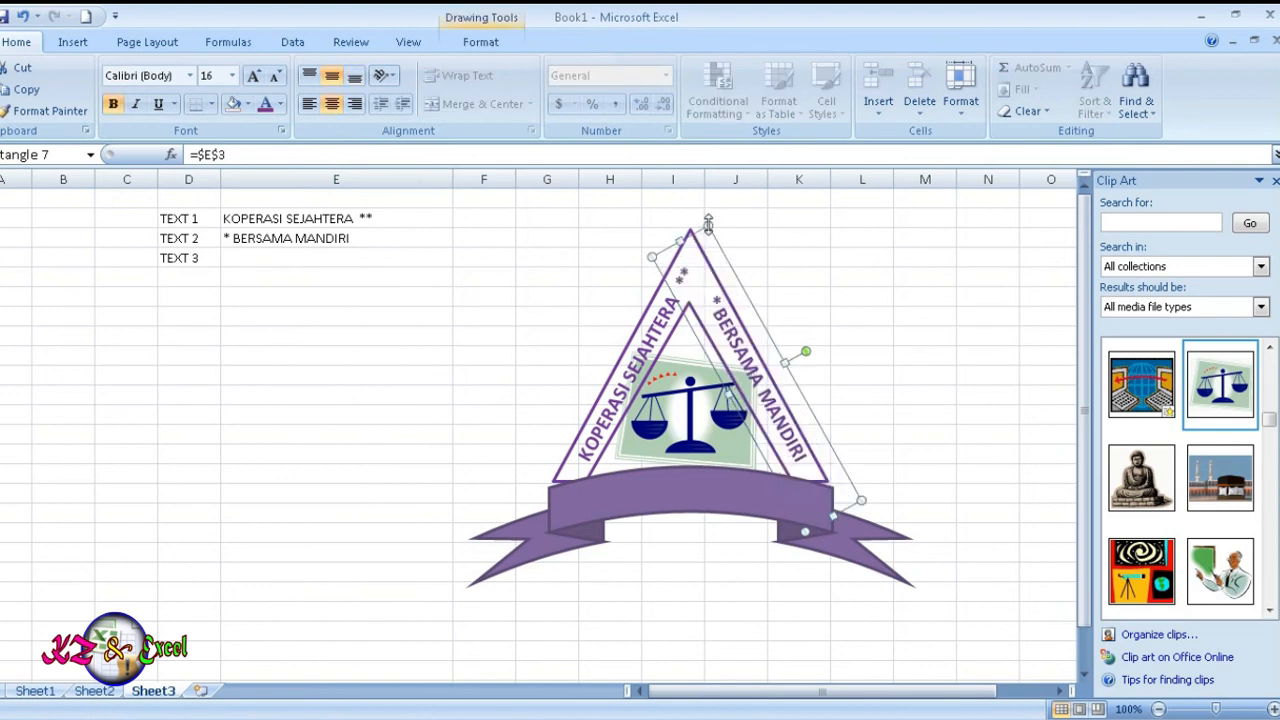
pyautogui.click(710, 323)
pyautogui.click(729, 326)
pyautogui.moveTo(730, 326); pyautogui.dragTo(717, 320)
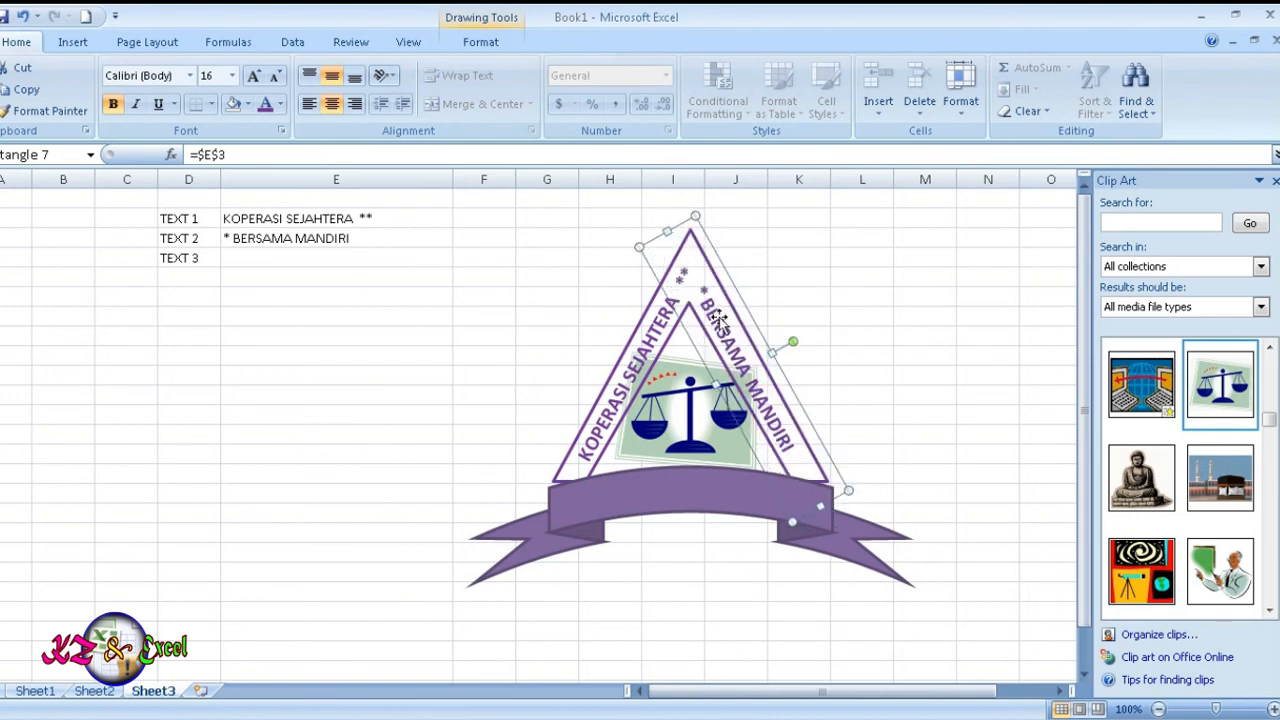
# Widen the gap after the asterisk in cell E3 and insert a space between the two asterisks in cell E2
pyautogui.click(237, 238)
pyautogui.doubleClick(237, 238)
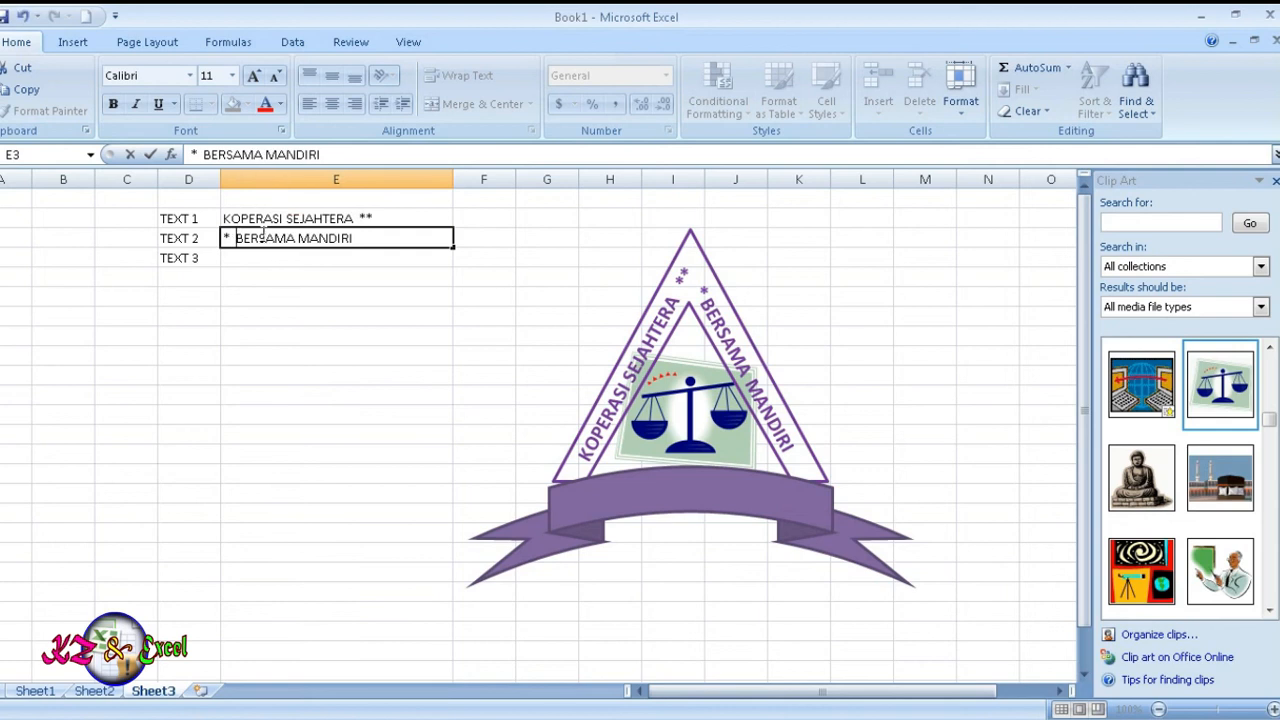
pyautogui.press('Return')
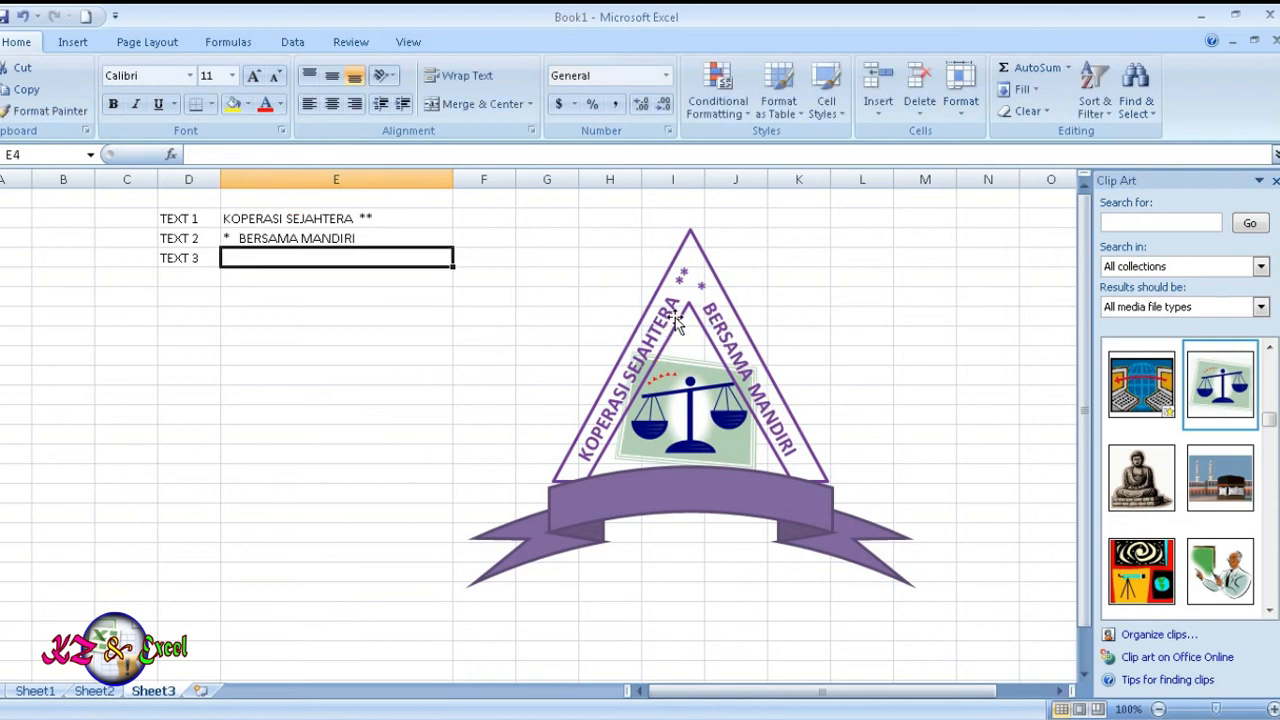
pyautogui.click(684, 282)
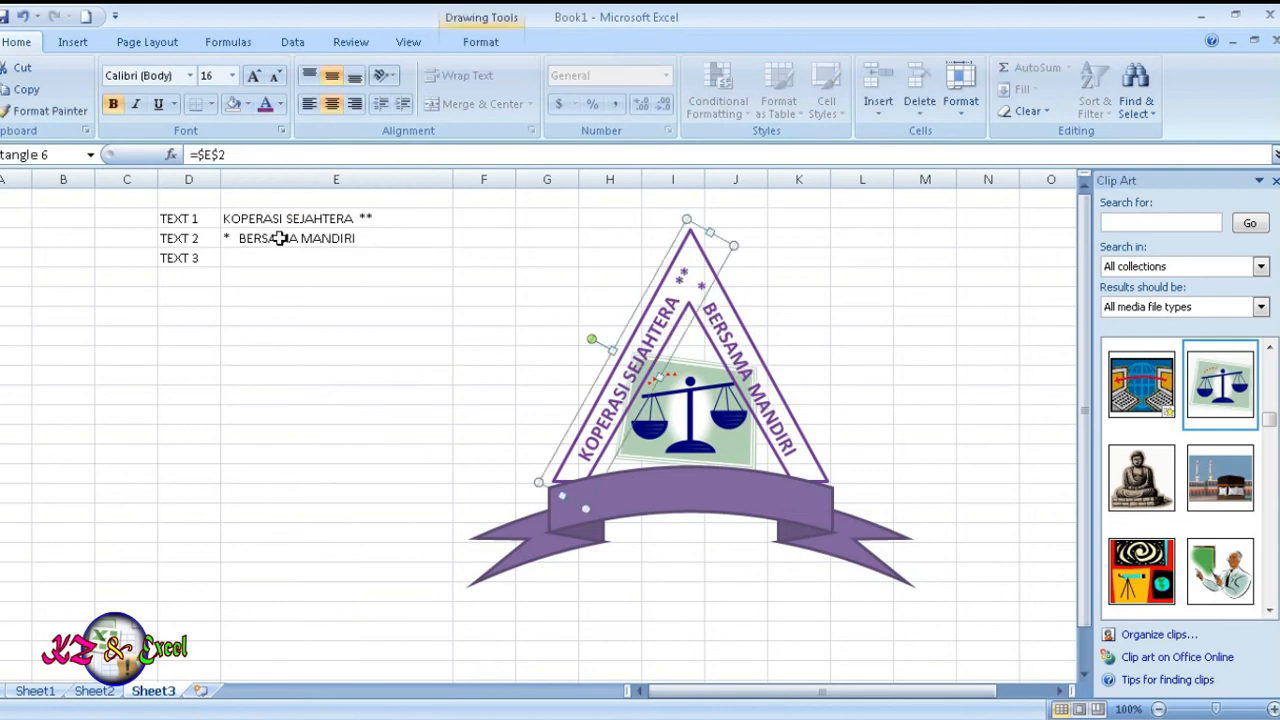
pyautogui.click(366, 216)
pyautogui.doubleClick(366, 216)
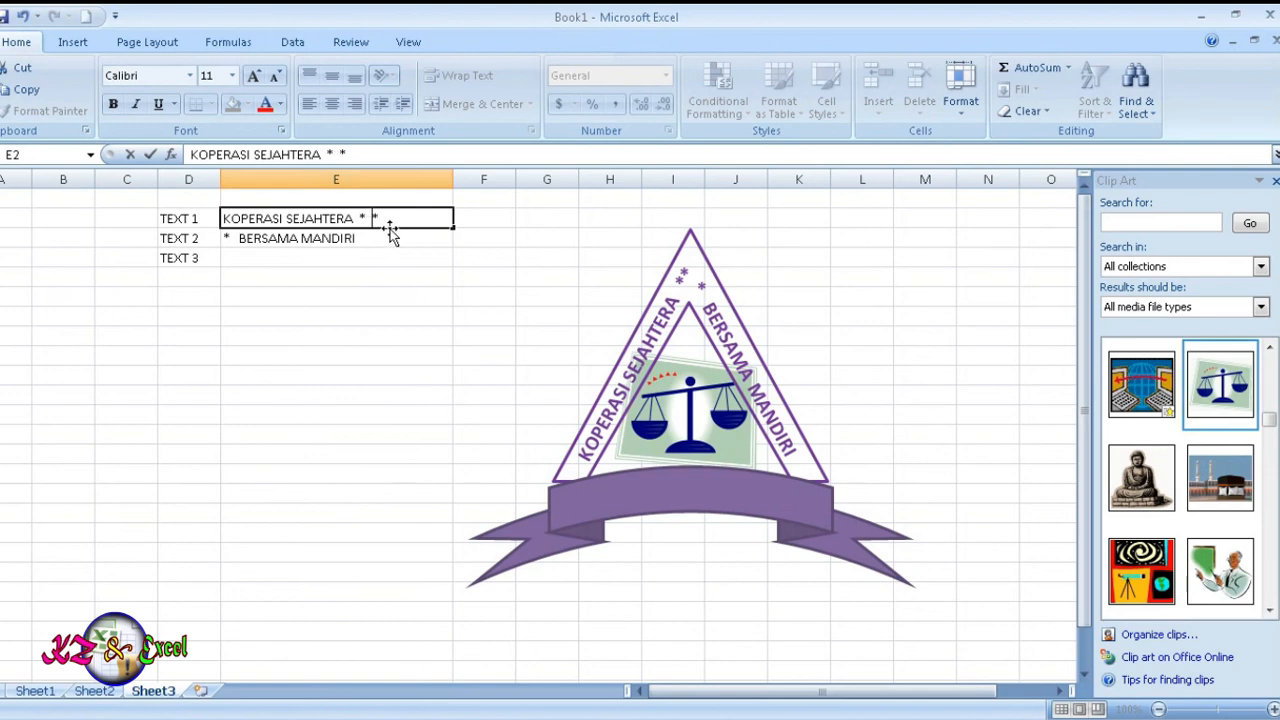
pyautogui.press('Return')
# Enter SMP NEGERI EXCEL in cell E4 beside the TEXT 3 label
pyautogui.click(853, 312)
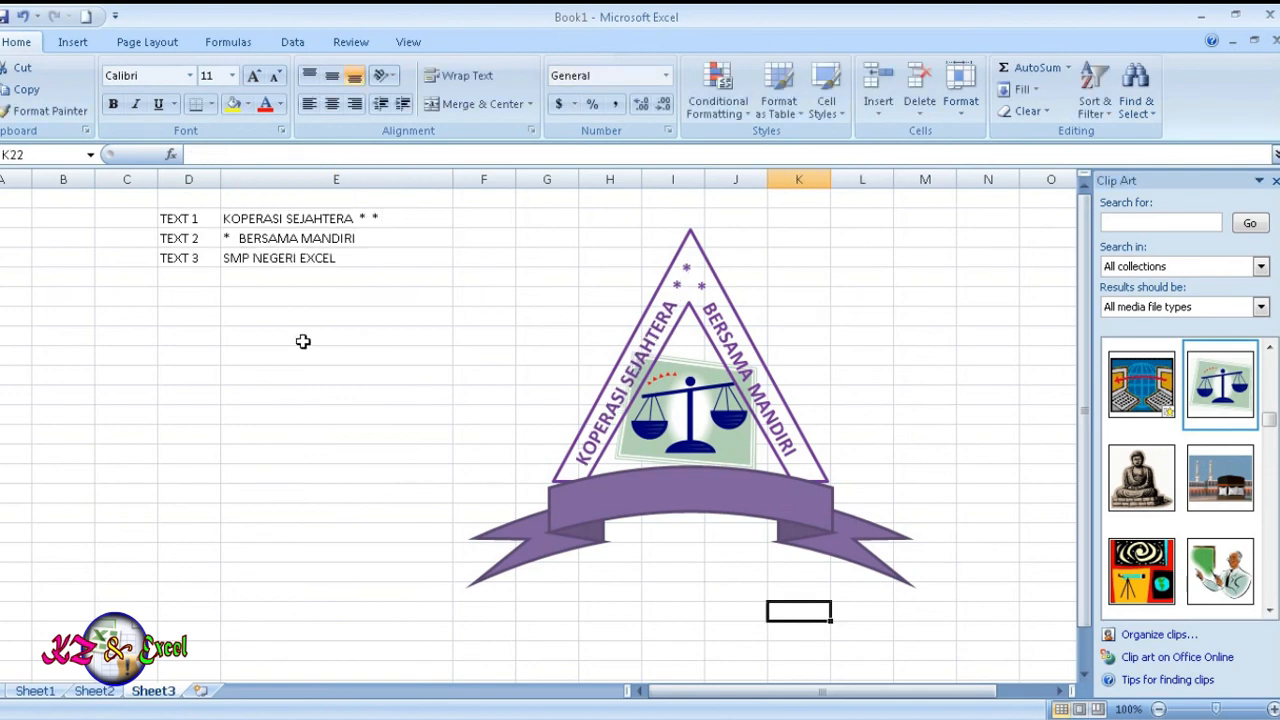
pyautogui.click(300, 352)
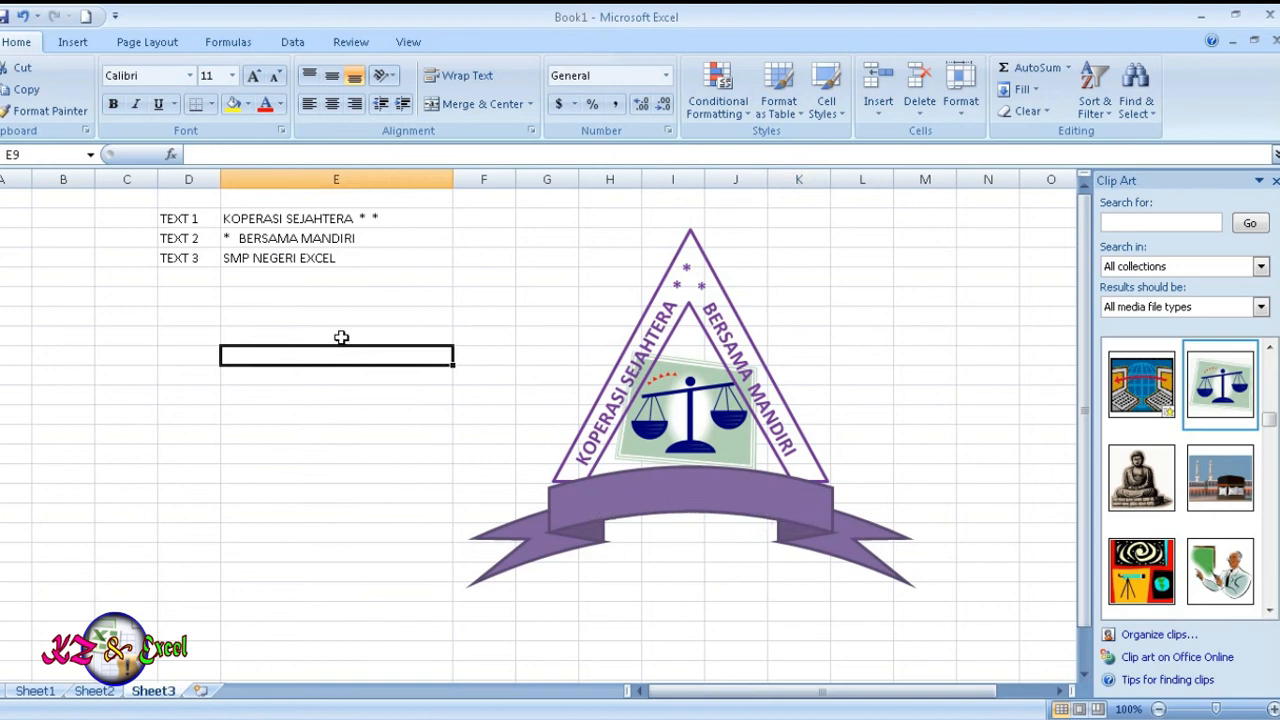
pyautogui.click(678, 588)
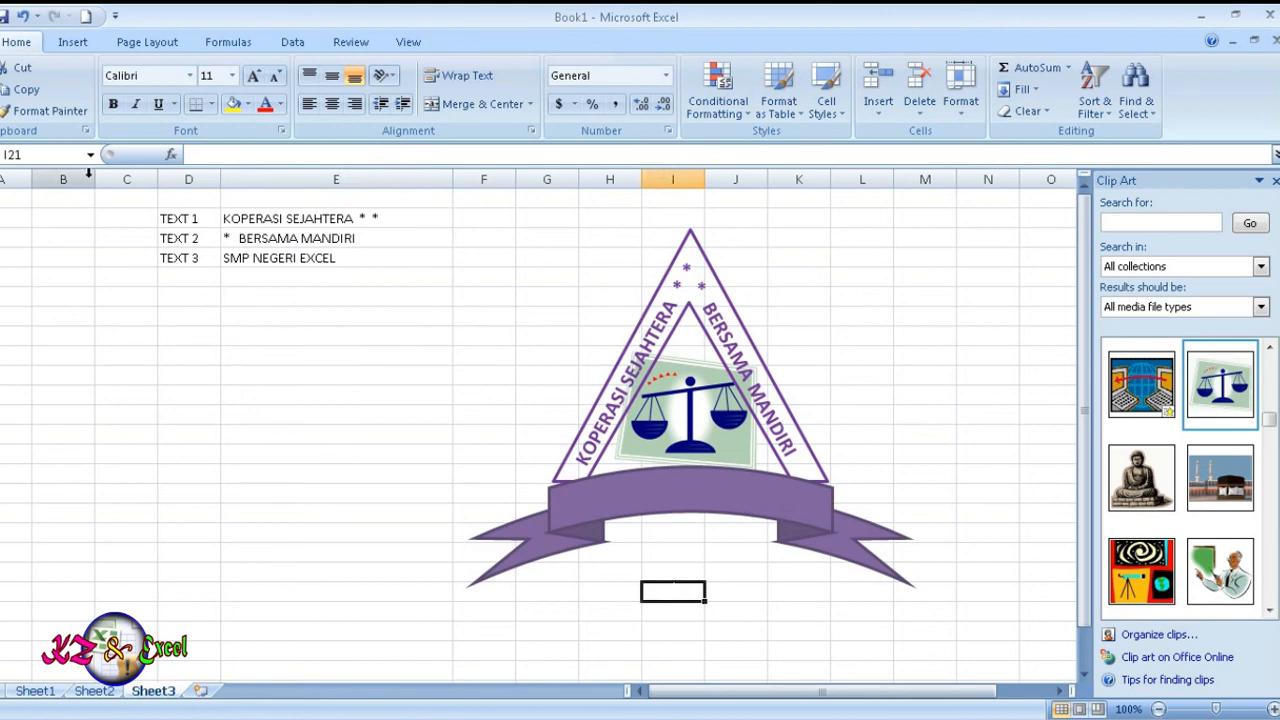
# Draw an oval about 2.69" wide and 2.42" high below the text cells, to the left of the logo
pyautogui.click(75, 46)
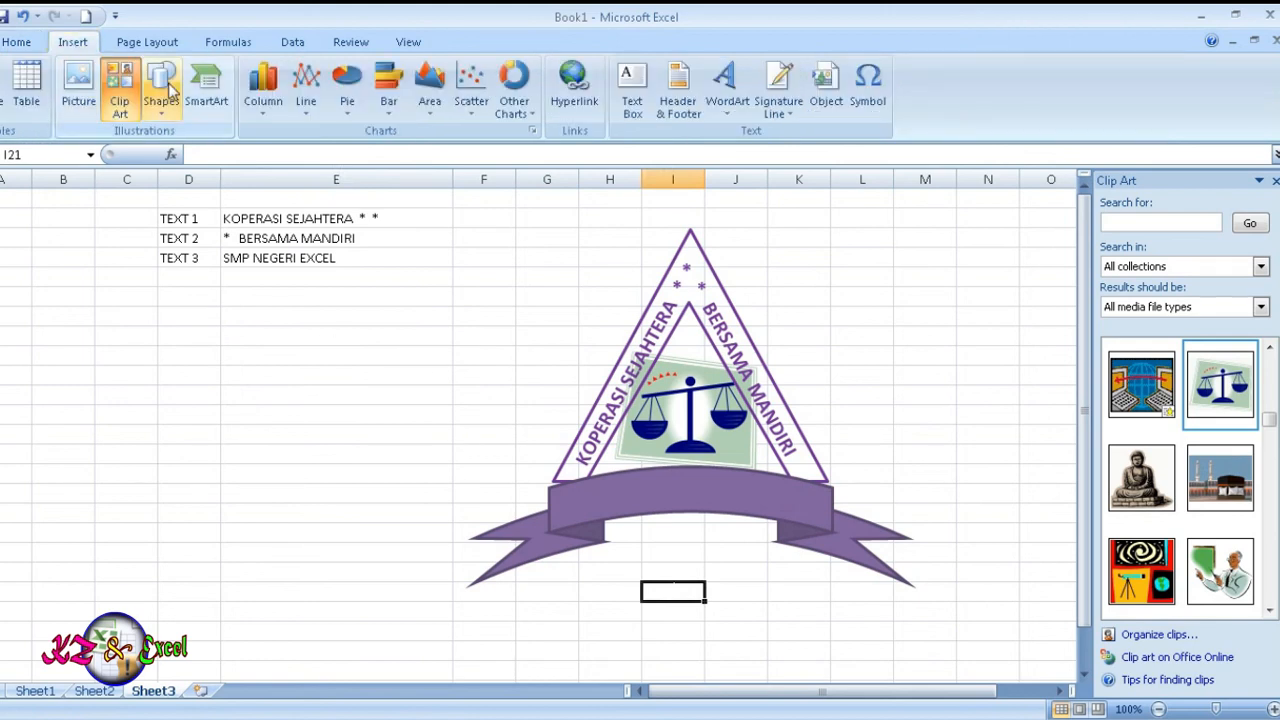
pyautogui.click(168, 92)
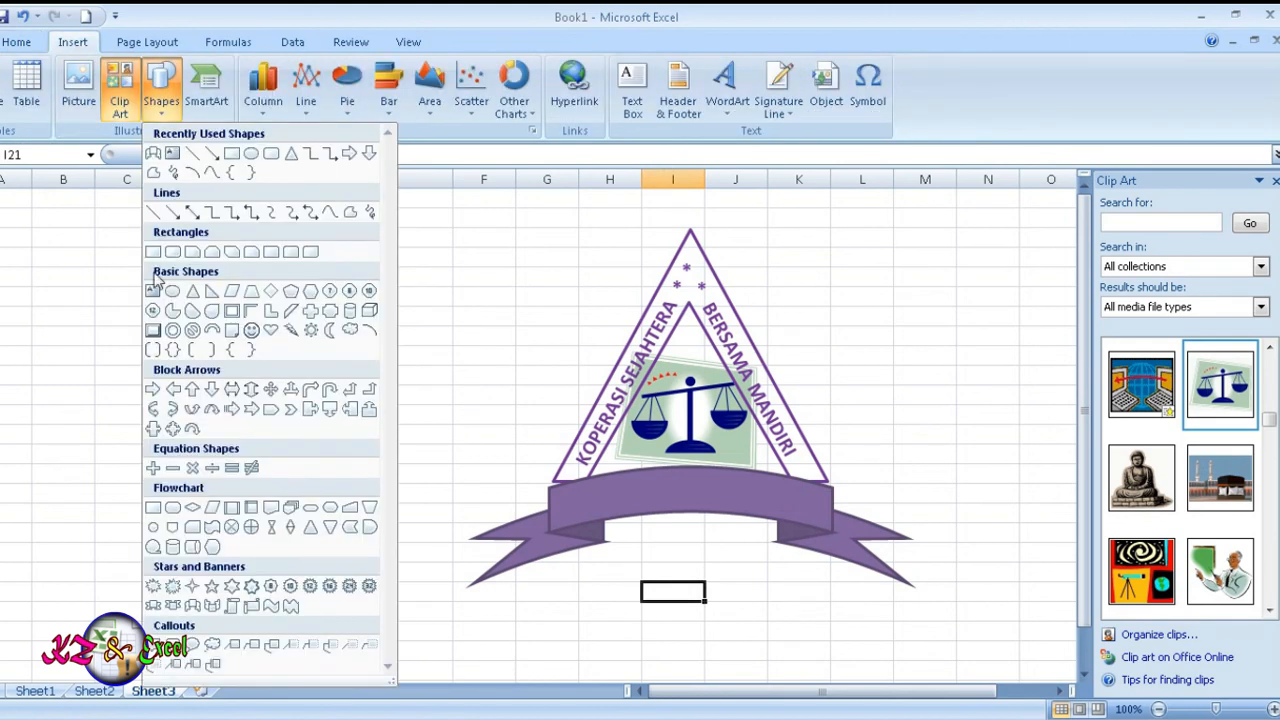
pyautogui.click(251, 154)
pyautogui.moveTo(210, 327)
pyautogui.mouseDown()
pyautogui.moveTo(340, 377)
pyautogui.moveTo(417, 517)
pyautogui.moveTo(429, 520)
pyautogui.moveTo(385, 465)
pyautogui.moveTo(434, 497)
pyautogui.moveTo(465, 556)
pyautogui.mouseUp()
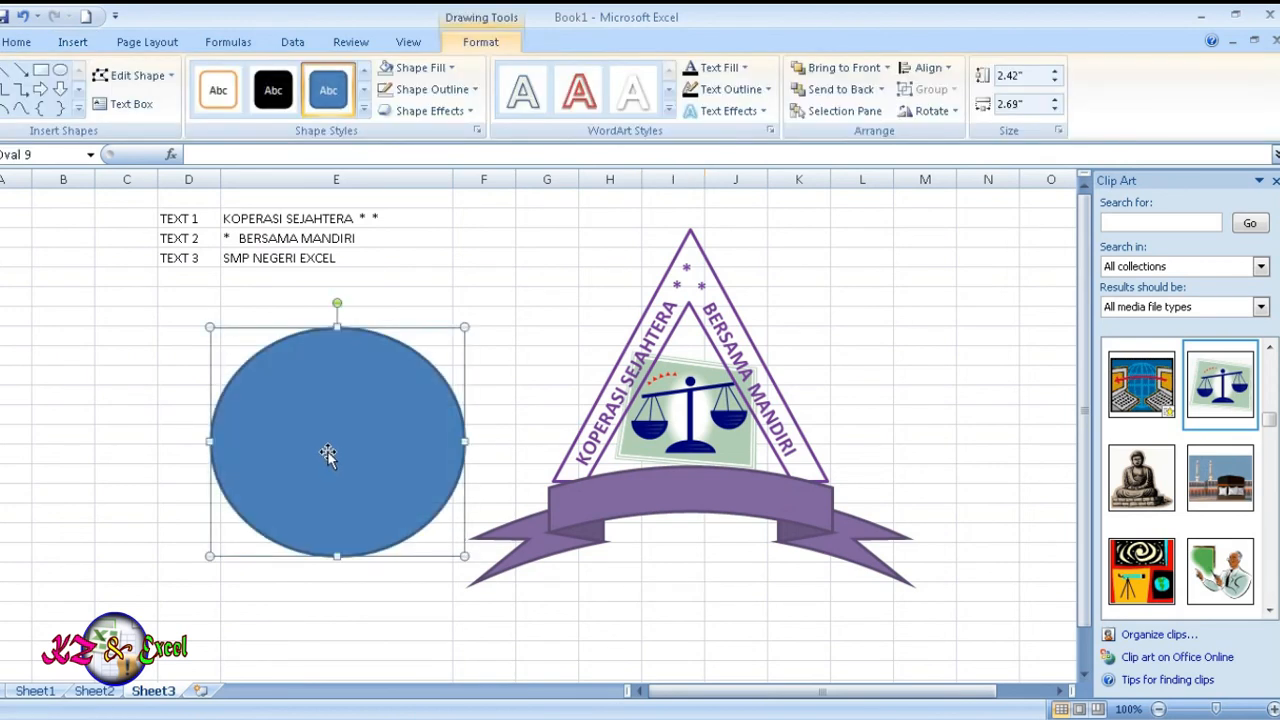
# Remove the outline and the fill from the new oval
pyautogui.click(434, 95)
pyautogui.click(425, 281)
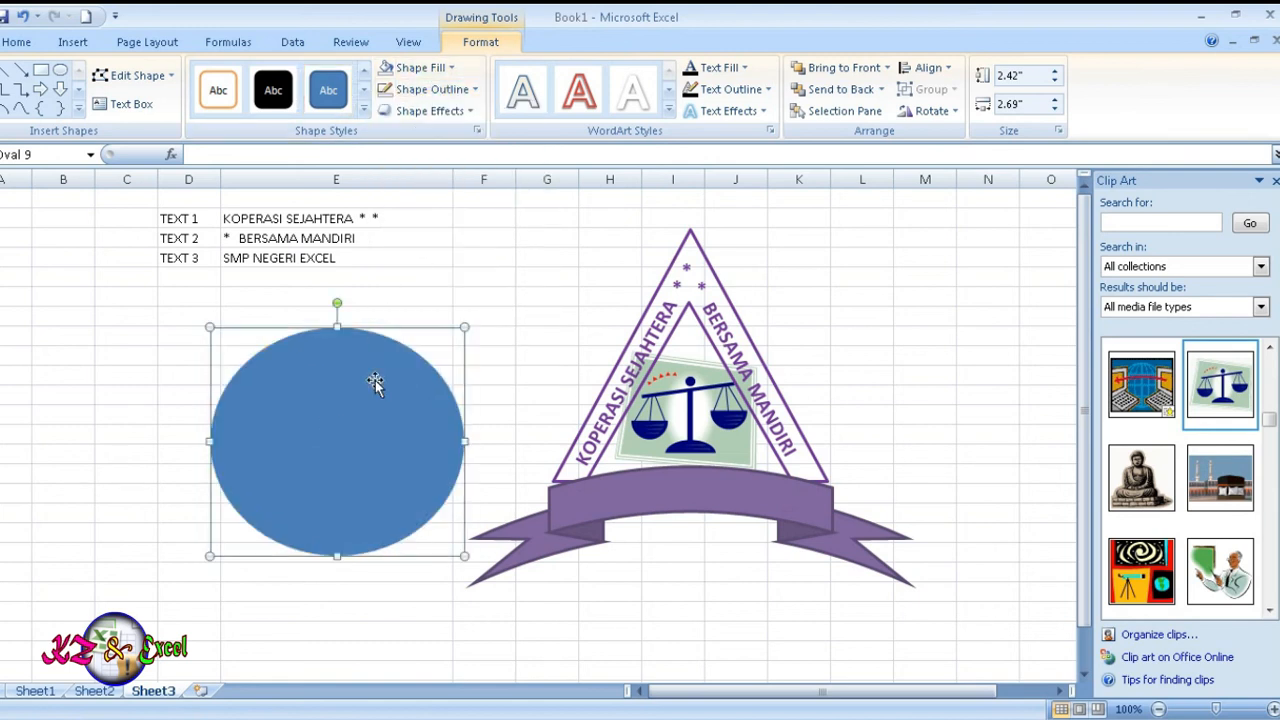
pyautogui.click(415, 67)
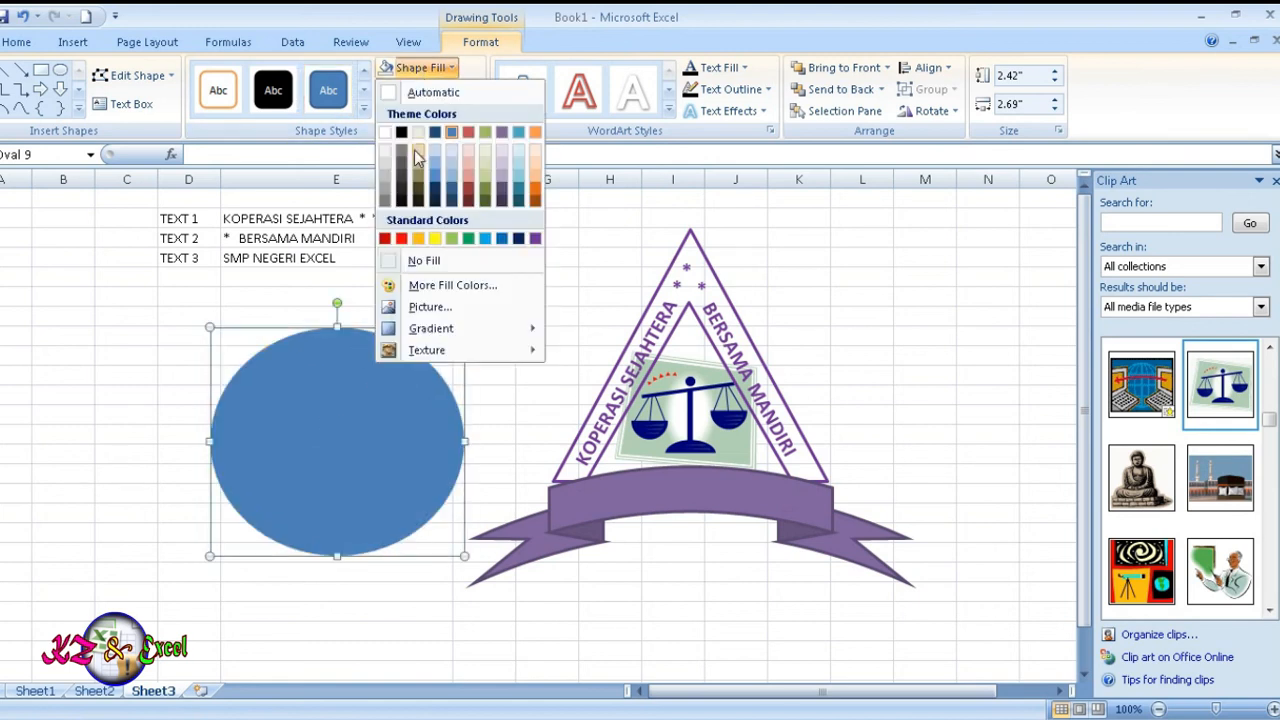
pyautogui.click(414, 259)
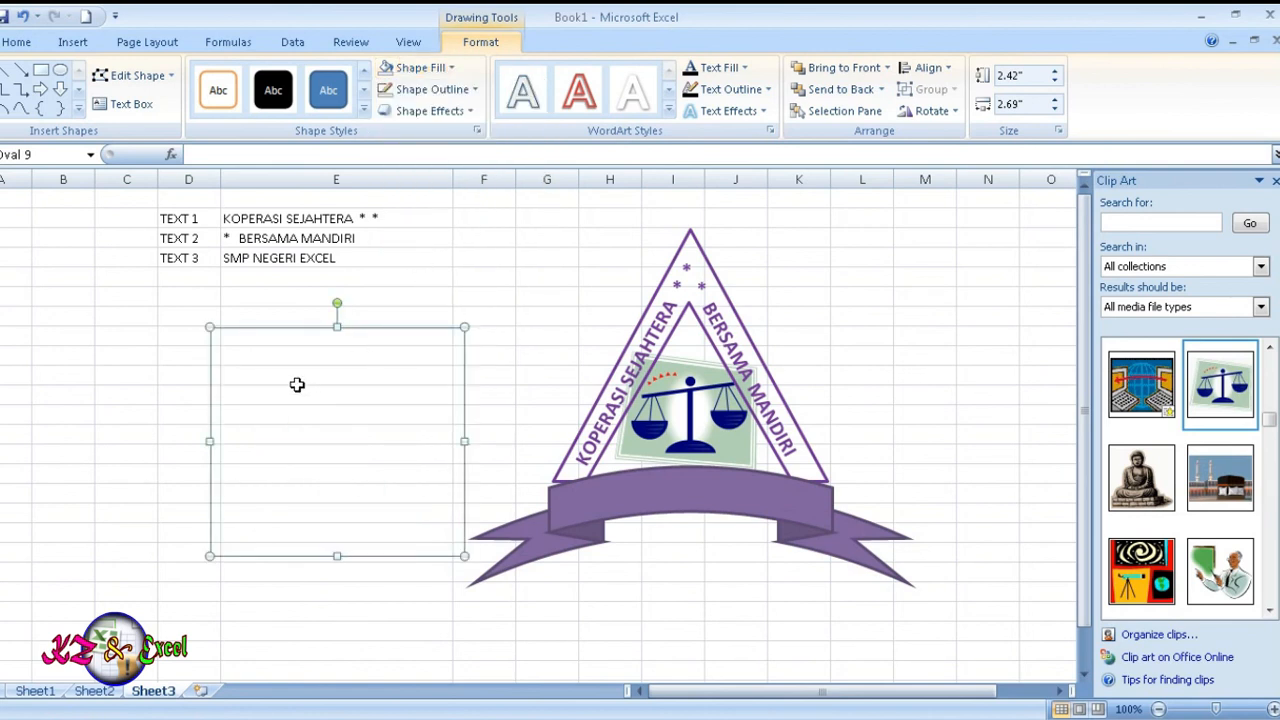
# Move the transparent oval over the logo's ribbon and link it to cell E4 with the formula =$E$4
pyautogui.moveTo(280, 331); pyautogui.dragTo(631, 404)
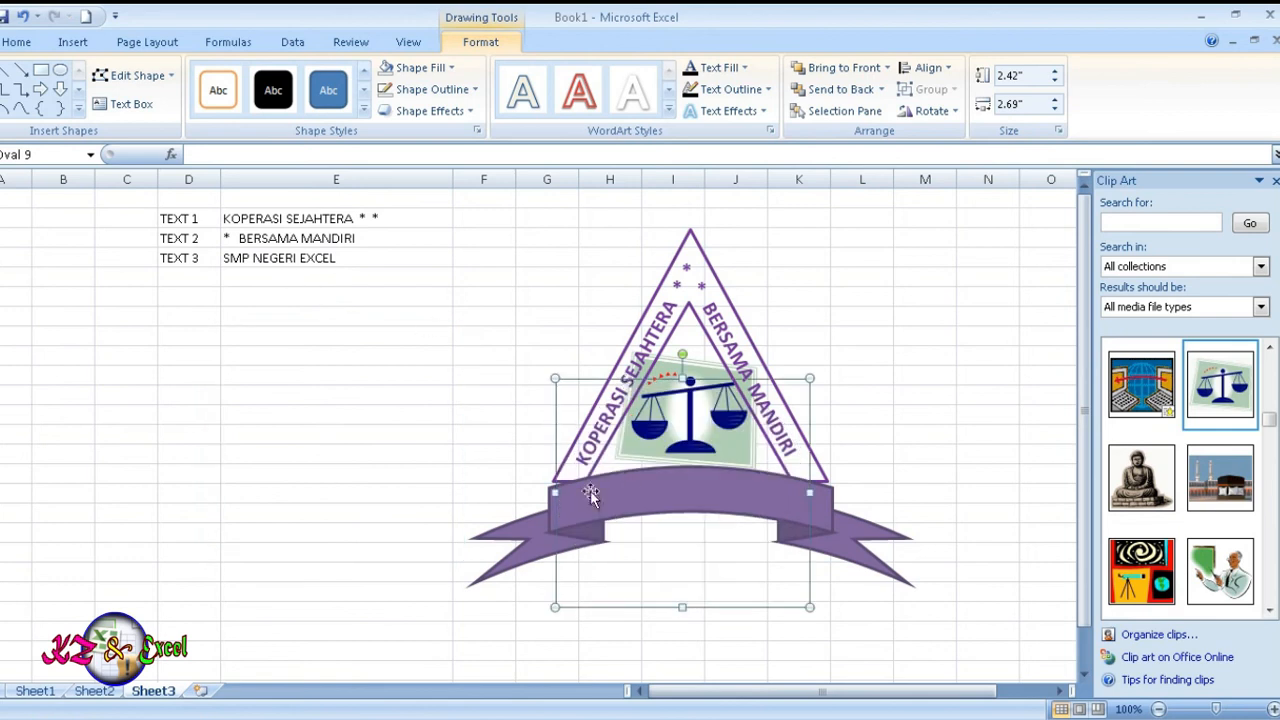
pyautogui.click(235, 155)
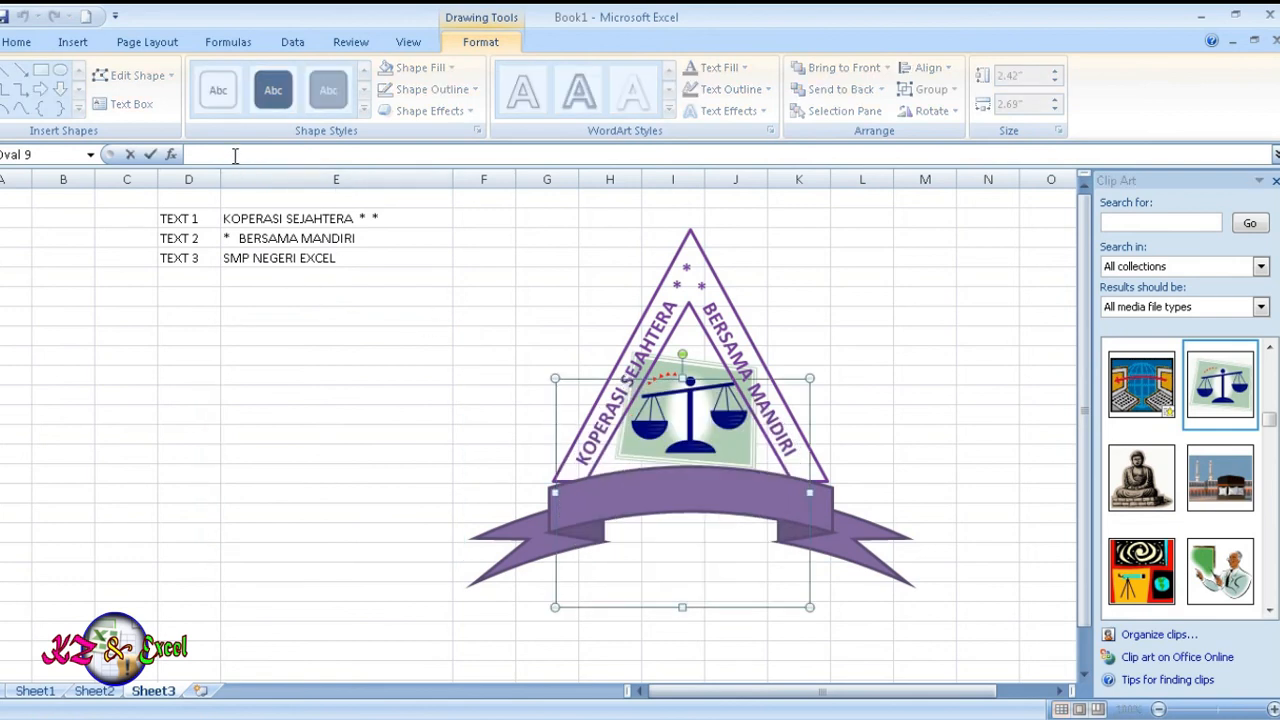
pyautogui.click(298, 260)
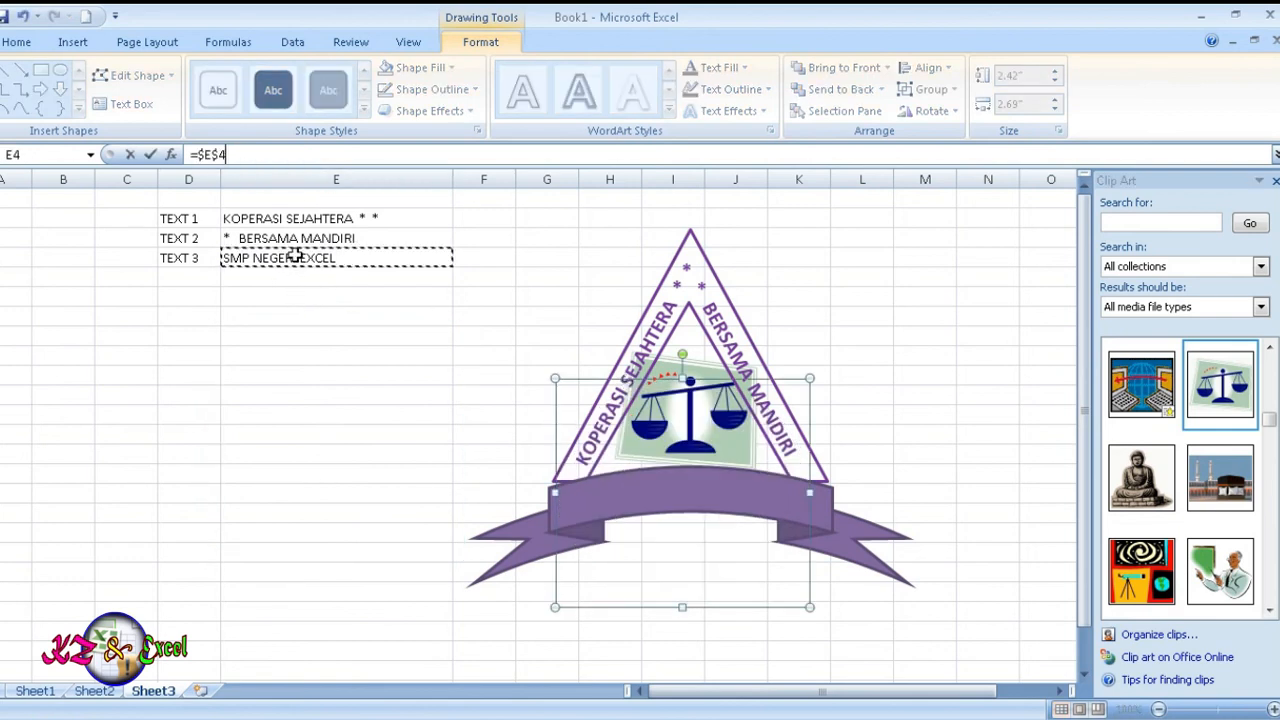
pyautogui.press('Return')
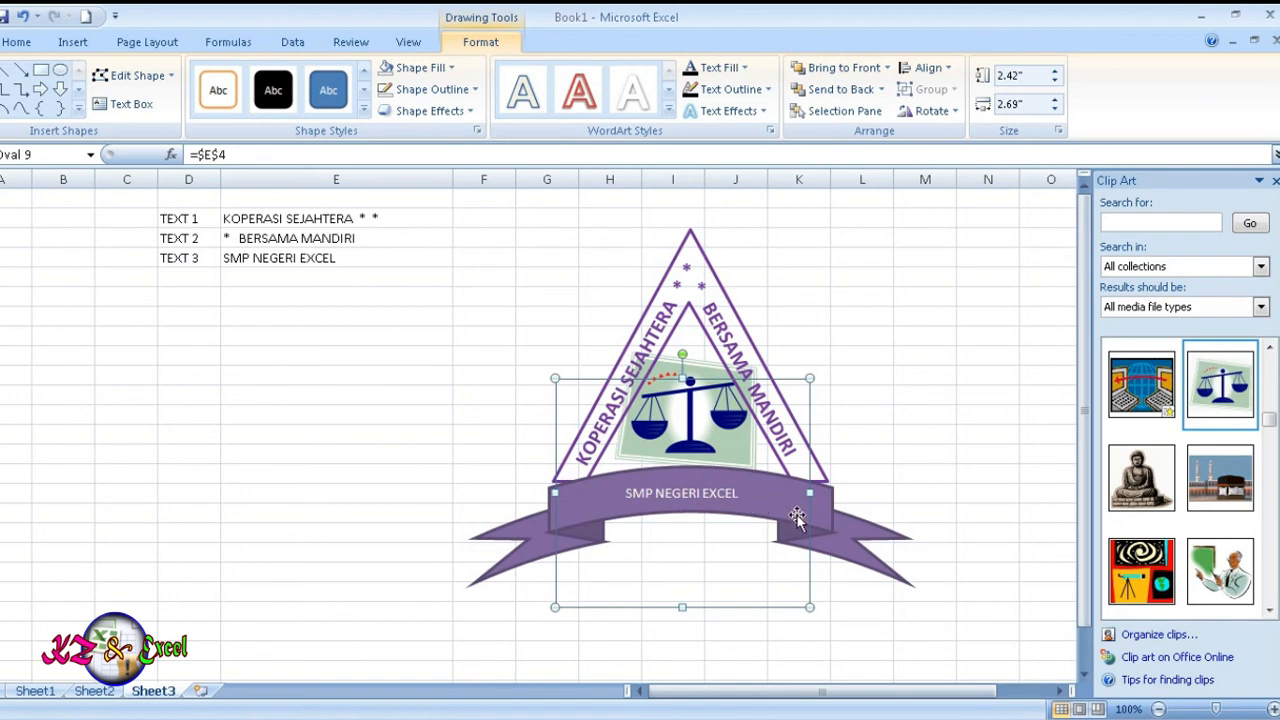
# Apply the upward-arching Follow Path text transform to SMP NEGERI EXCEL and move its oval down so the text sits on the ribbon
pyautogui.click(725, 110)
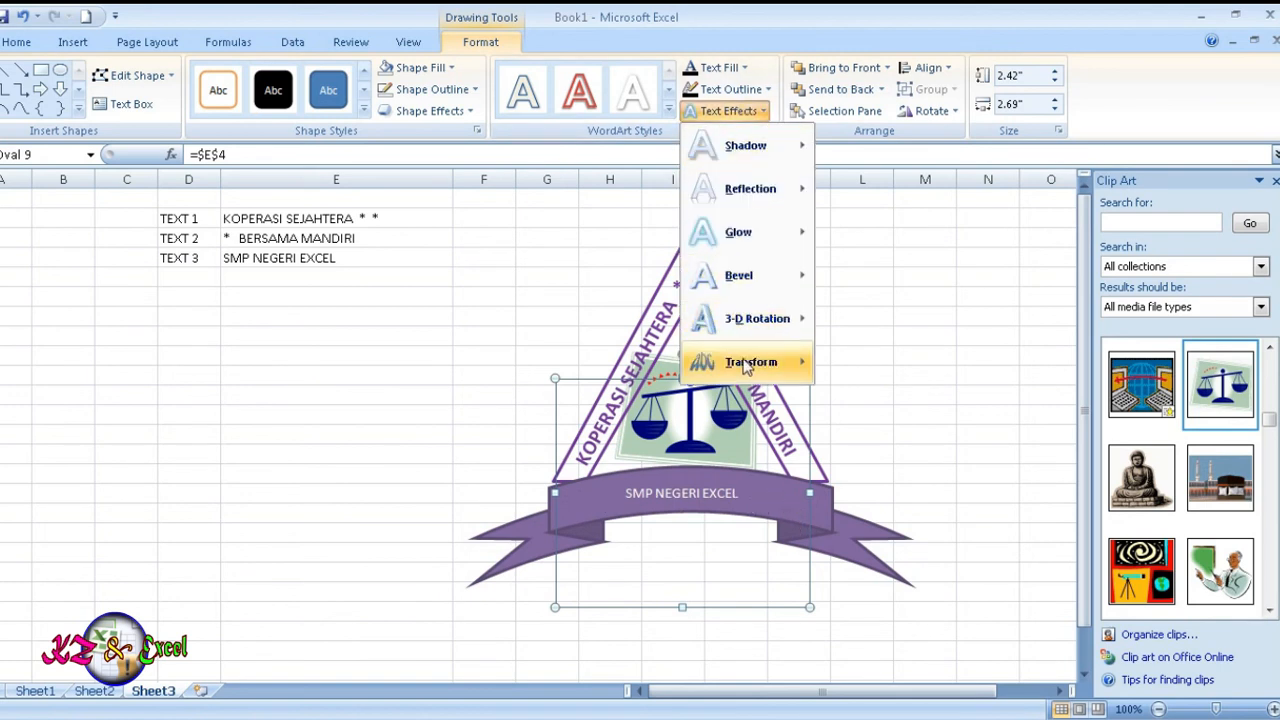
pyautogui.moveTo(745, 367)
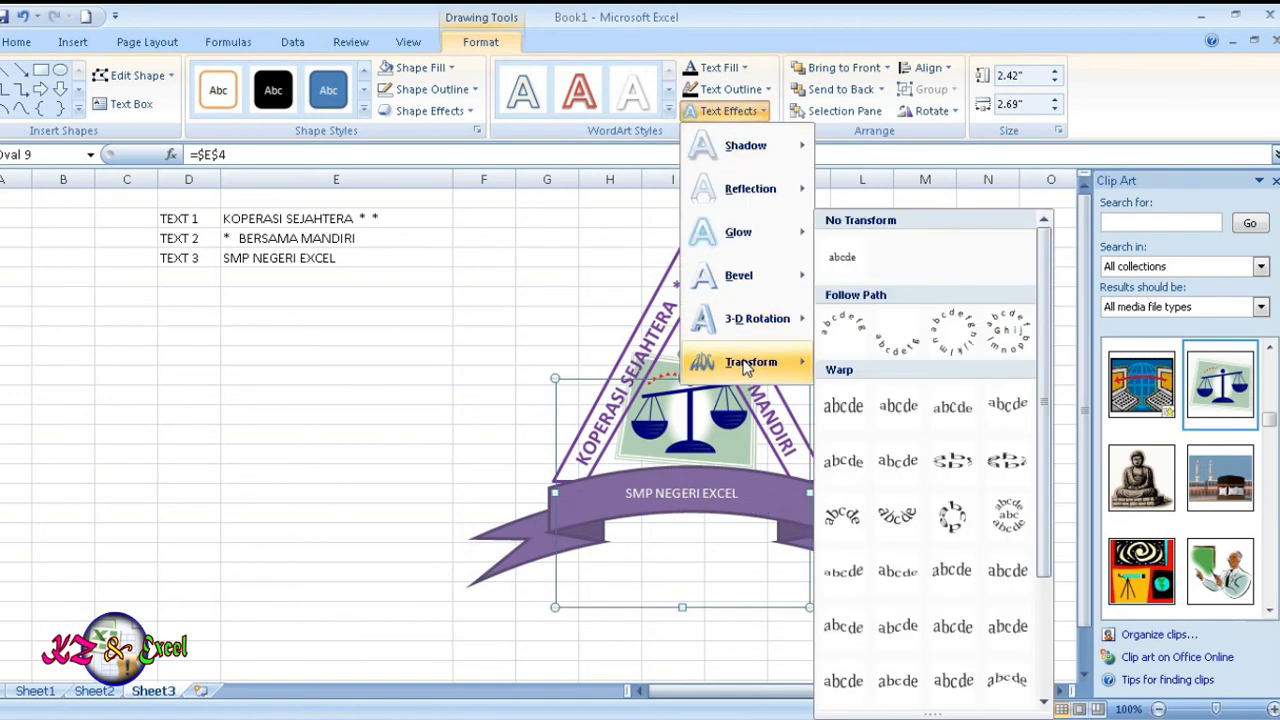
pyautogui.click(848, 336)
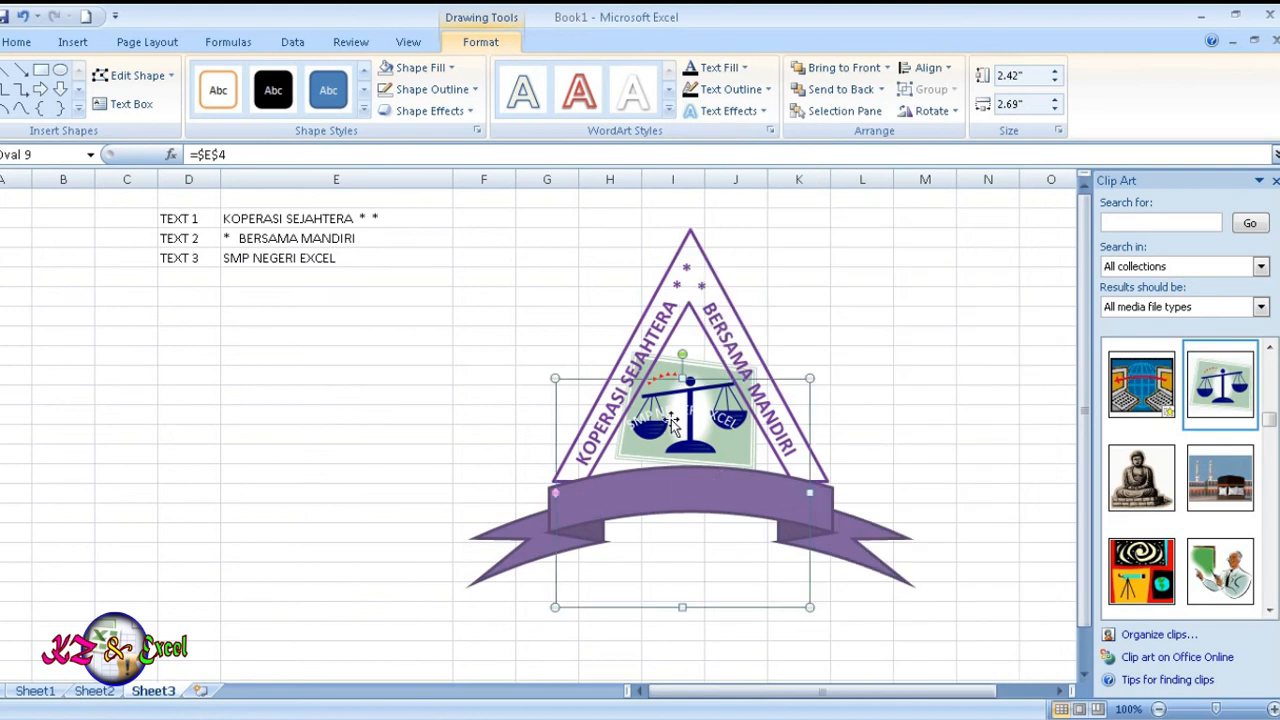
pyautogui.moveTo(670, 413); pyautogui.dragTo(673, 477)
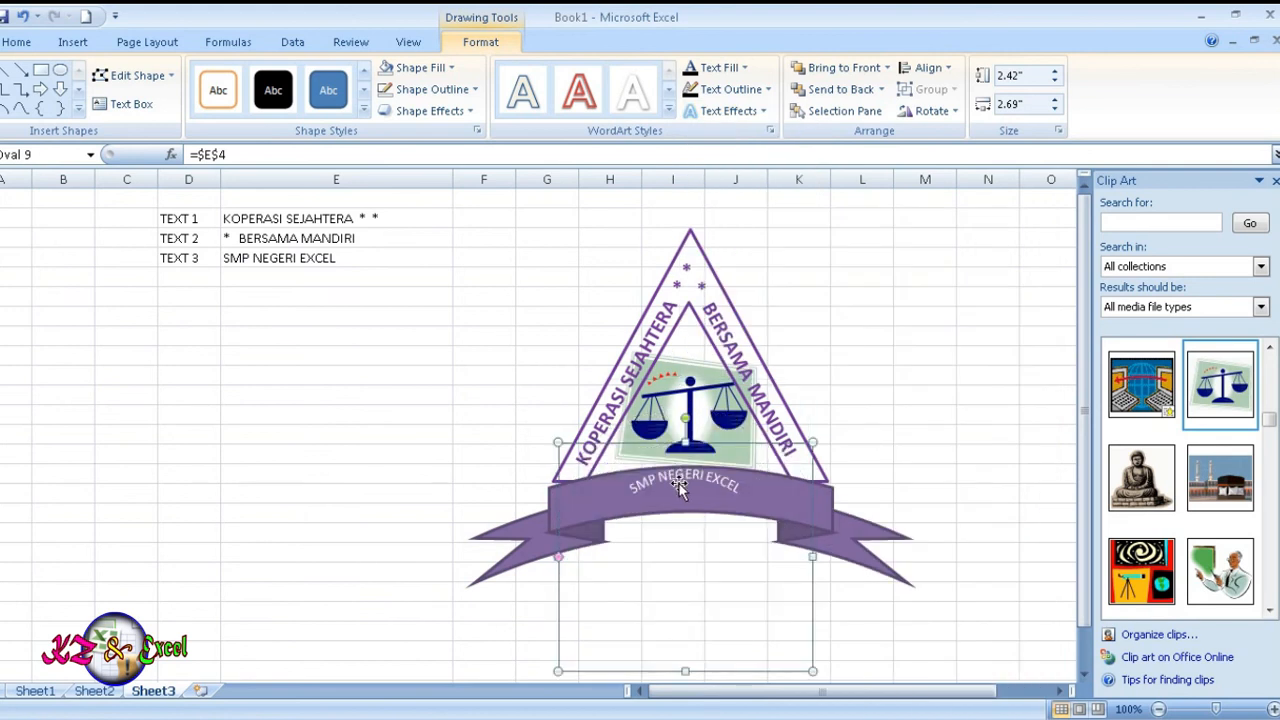
# Stretch the SMP NEGERI EXCEL oval to the right, well past the ribbon's right end, to flatten the text's curve
pyautogui.click(814, 556)
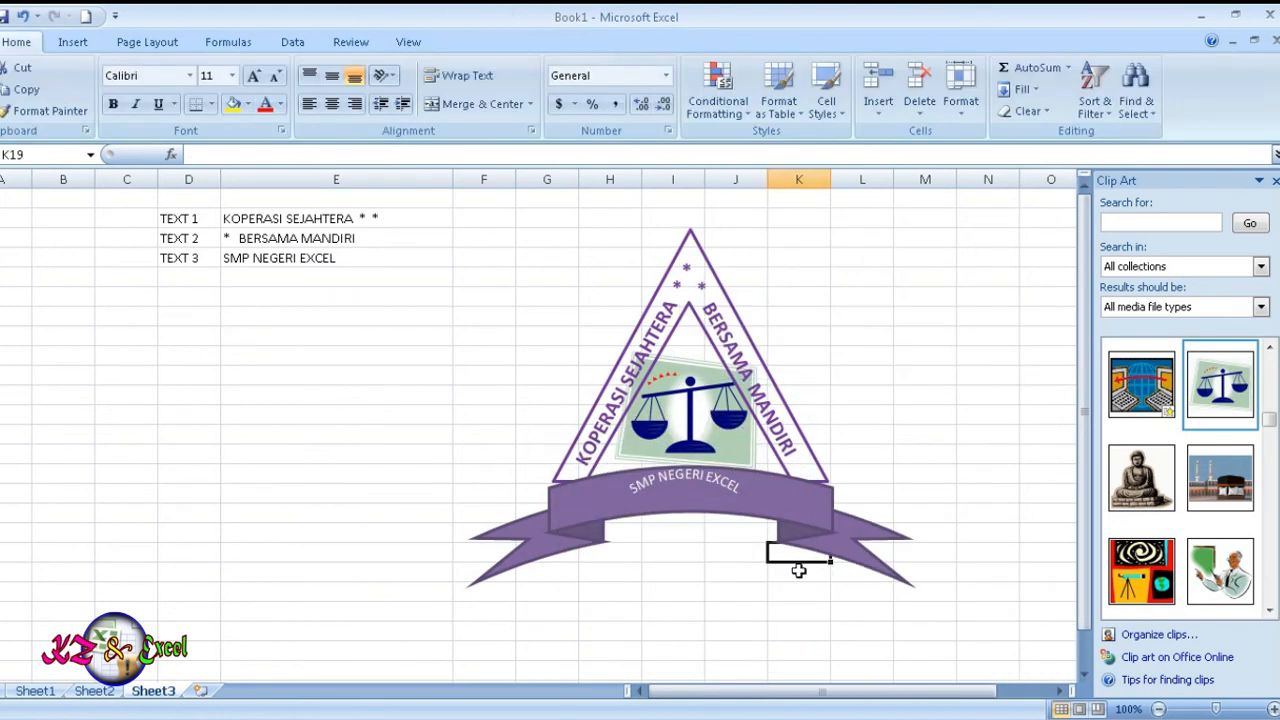
pyautogui.click(710, 497)
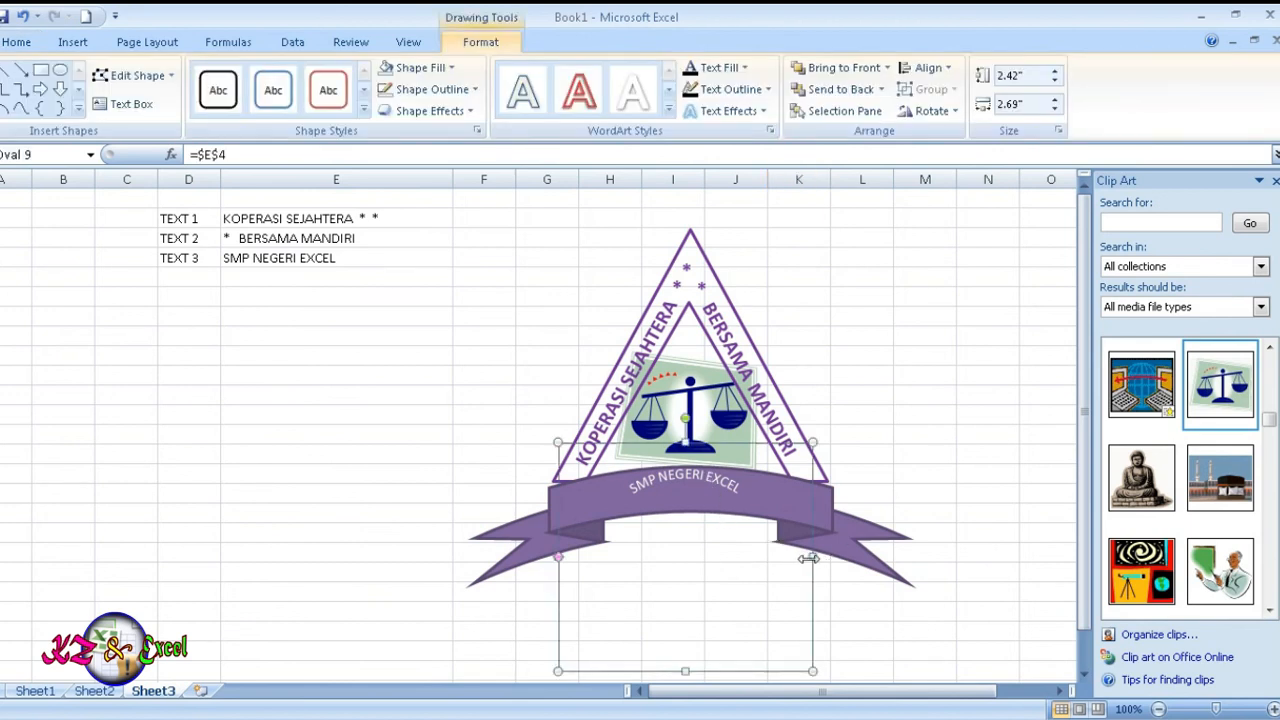
pyautogui.moveTo(808, 558); pyautogui.dragTo(885, 557)
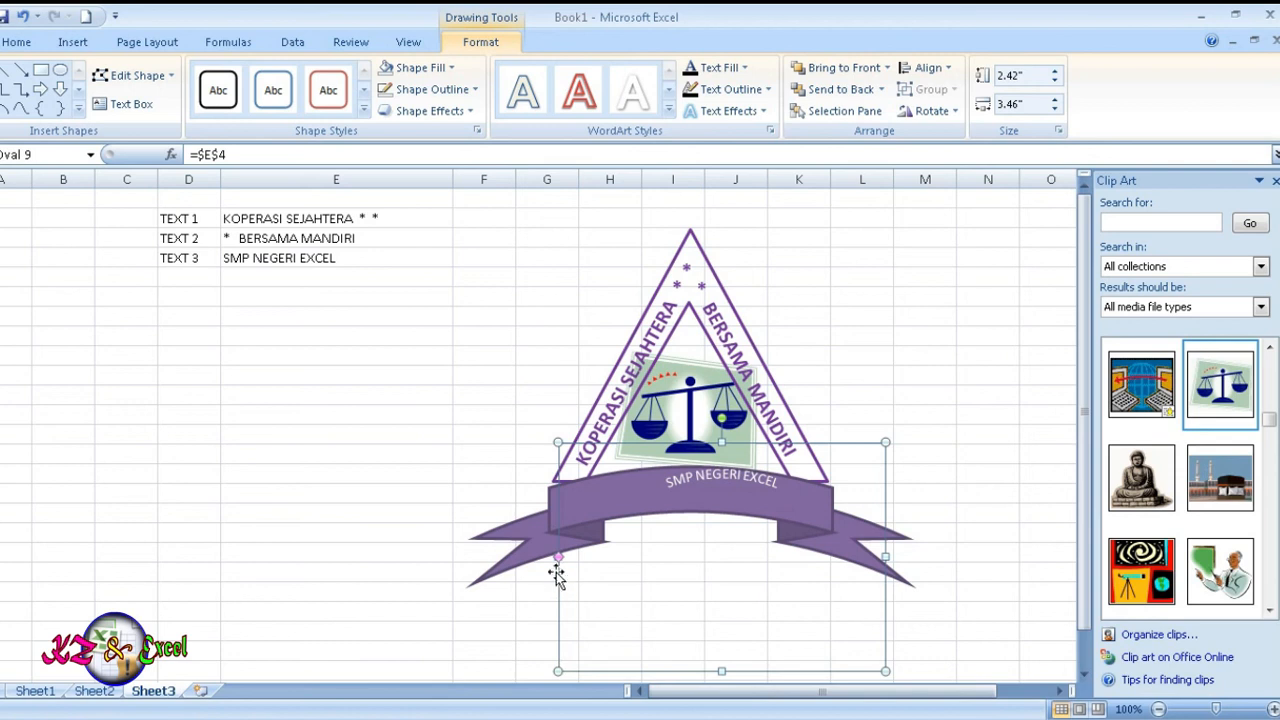
pyautogui.moveTo(885, 557); pyautogui.dragTo(1014, 557)
# Reselect the widened oval and move it left so SMP NEGERI EXCEL is centred on the ribbon
pyautogui.click(868, 562)
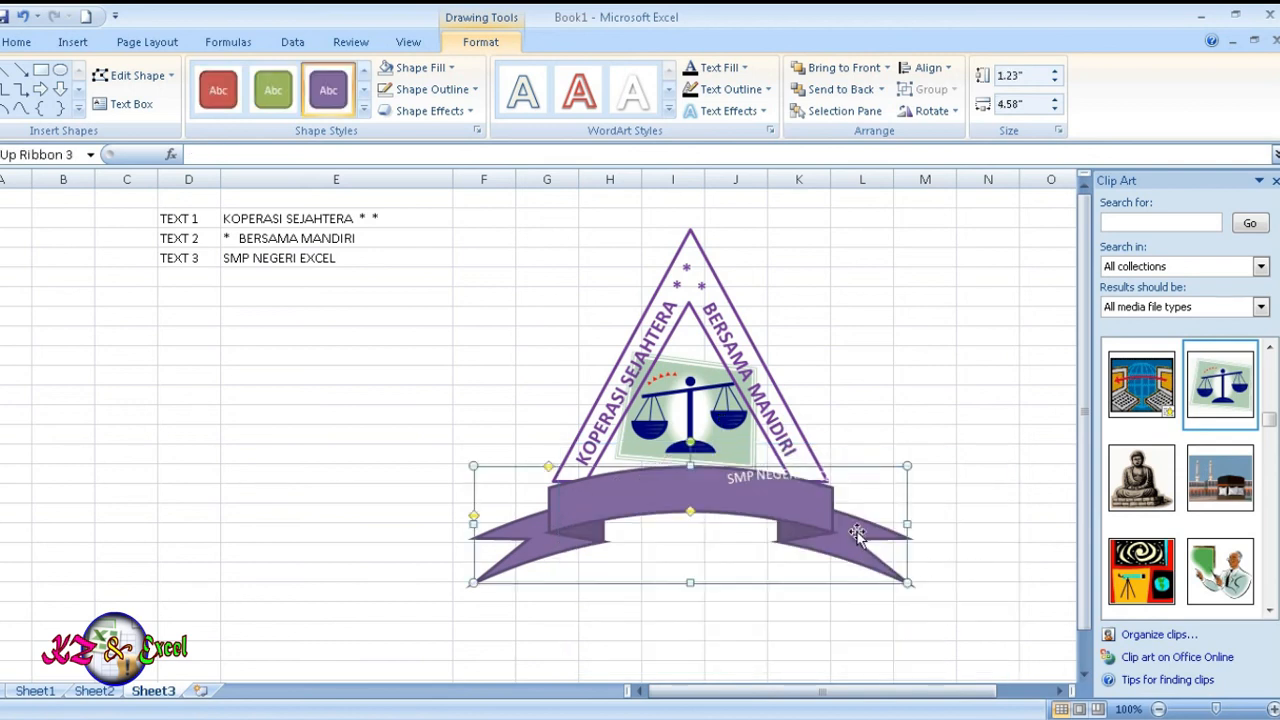
pyautogui.click(1007, 592)
pyautogui.click(954, 509)
pyautogui.click(935, 460)
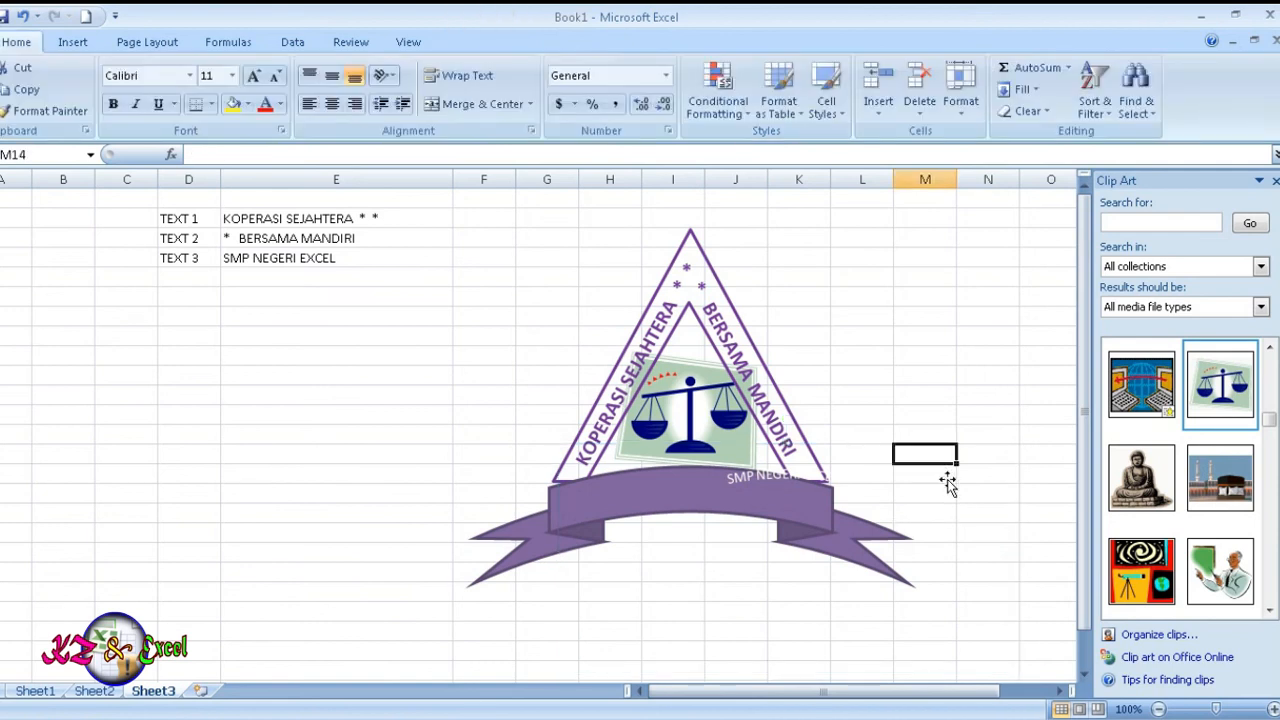
pyautogui.click(1014, 518)
pyautogui.moveTo(1019, 579); pyautogui.dragTo(1029, 583)
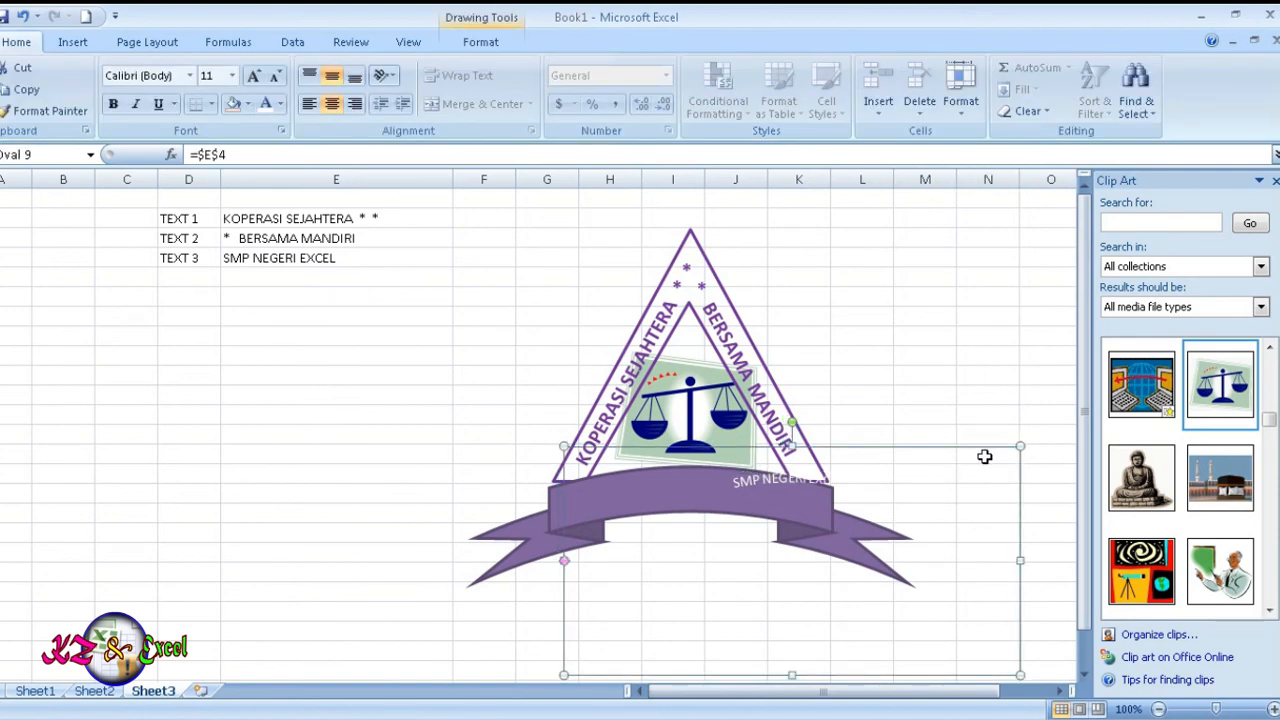
pyautogui.moveTo(989, 447); pyautogui.dragTo(878, 455)
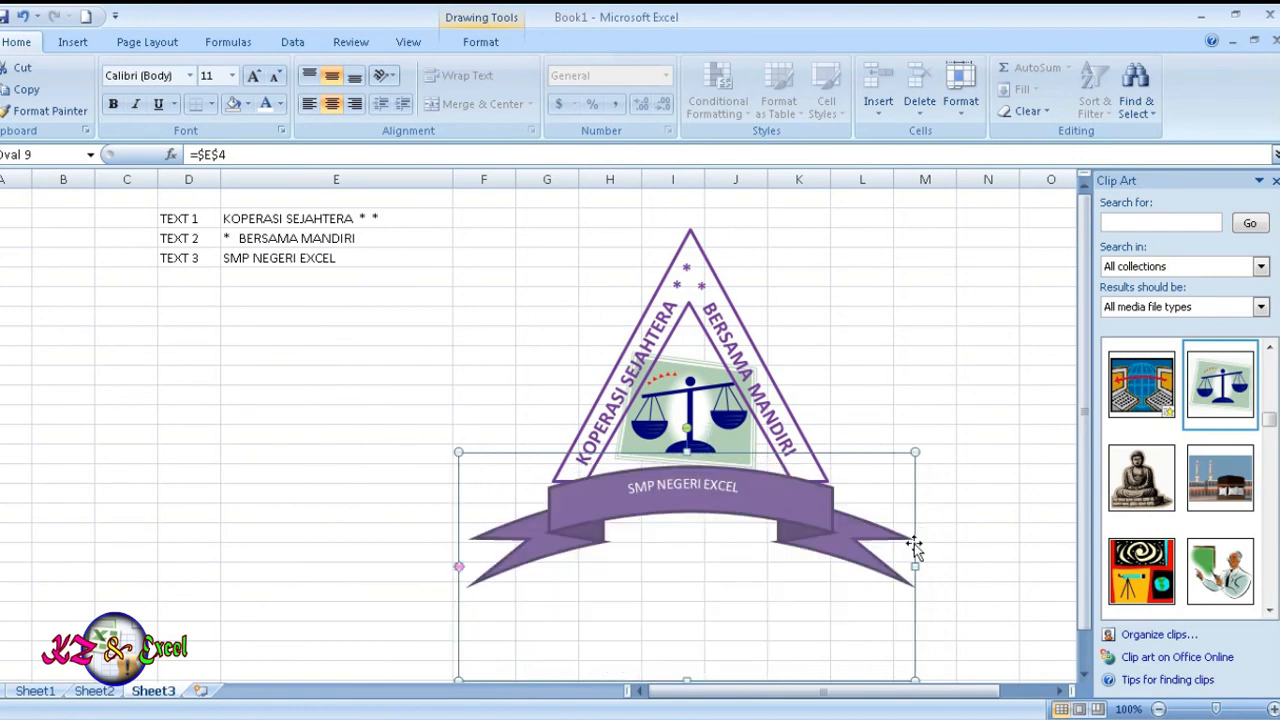
# Format the ribbon text as 18 pt bold and lower the top edge of its oval slightly
pyautogui.click(232, 77)
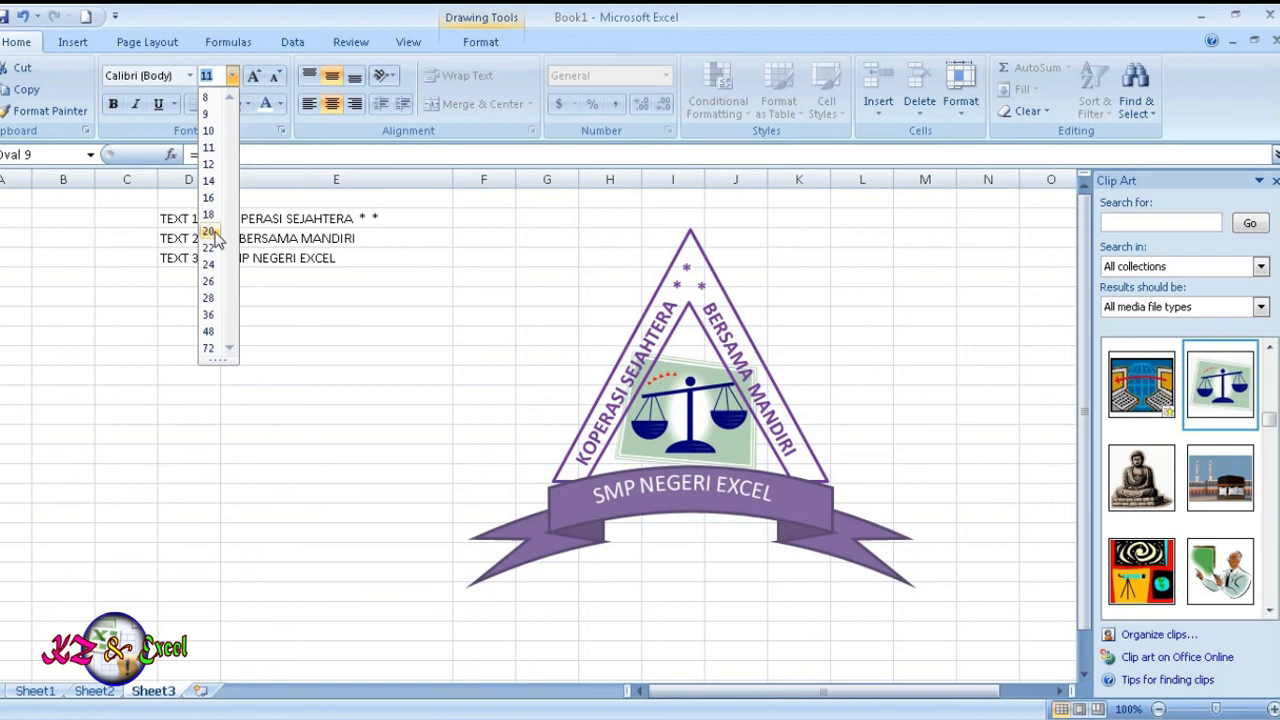
pyautogui.click(208, 214)
pyautogui.click(115, 107)
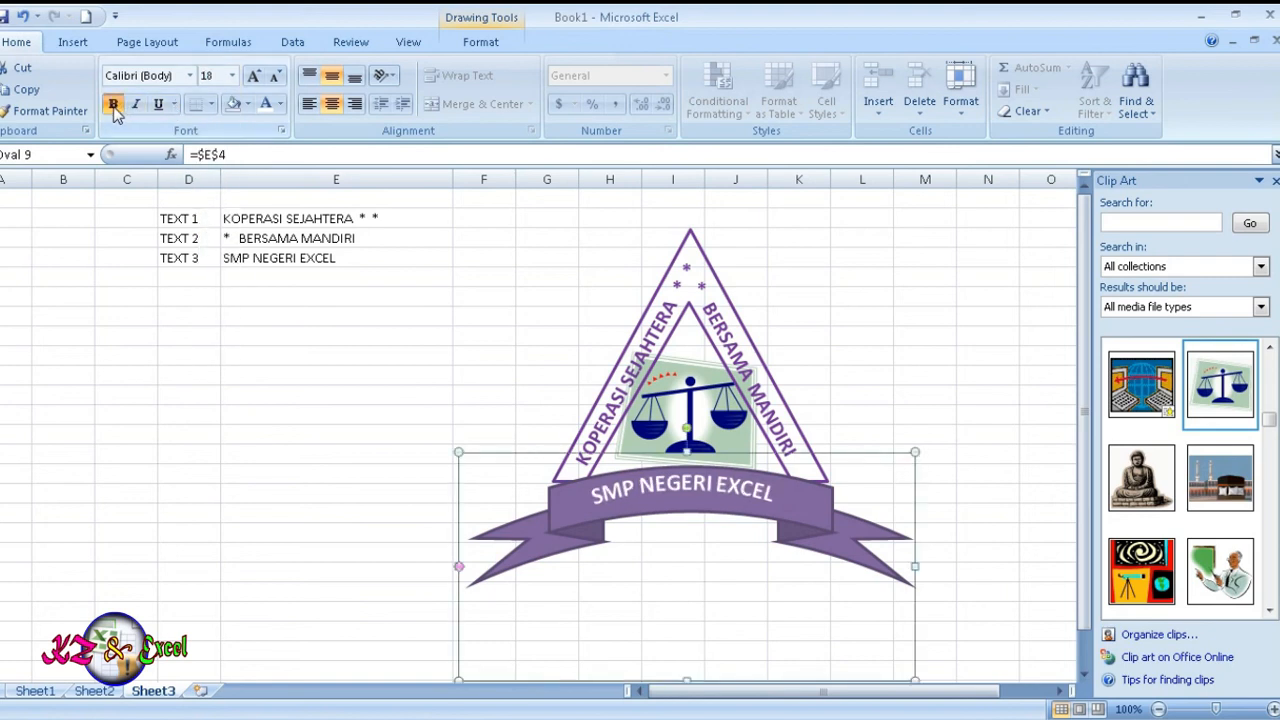
pyautogui.moveTo(689, 452); pyautogui.dragTo(686, 458)
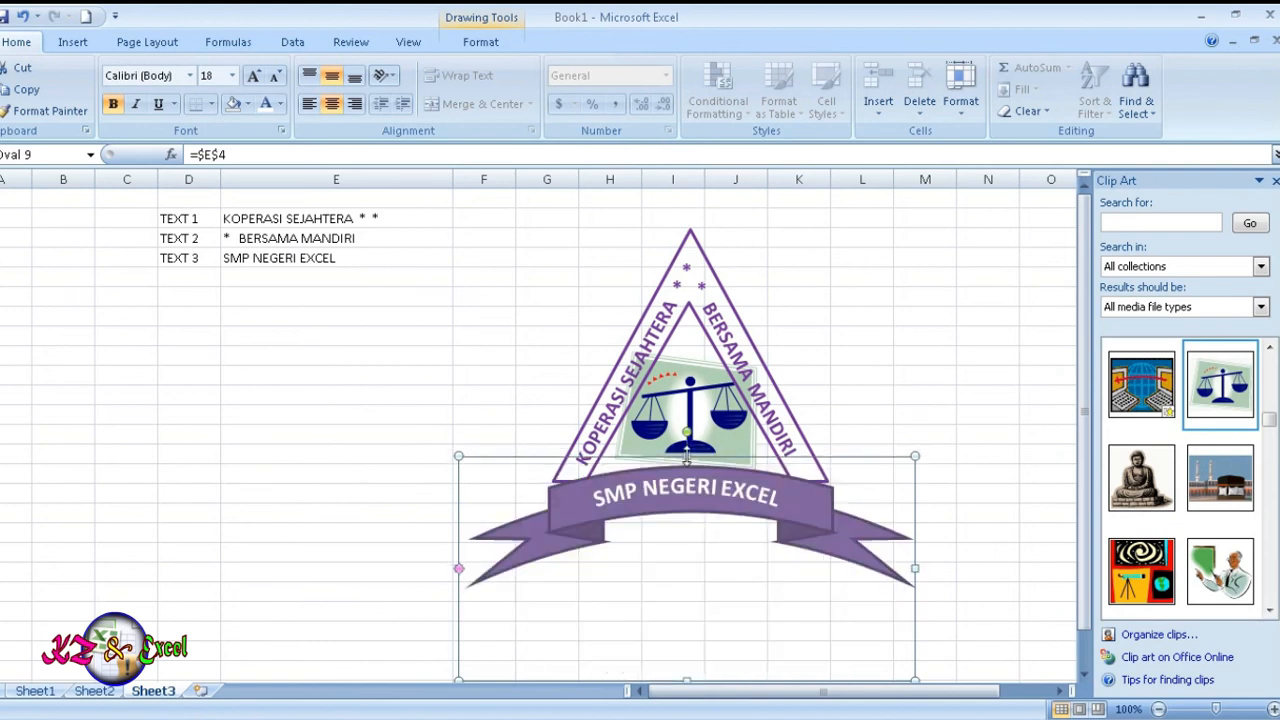
# Put an asterisk before and after the text in cell E4 so it reads * SMP NEGERI EXCEL *
pyautogui.doubleClick(225, 258)
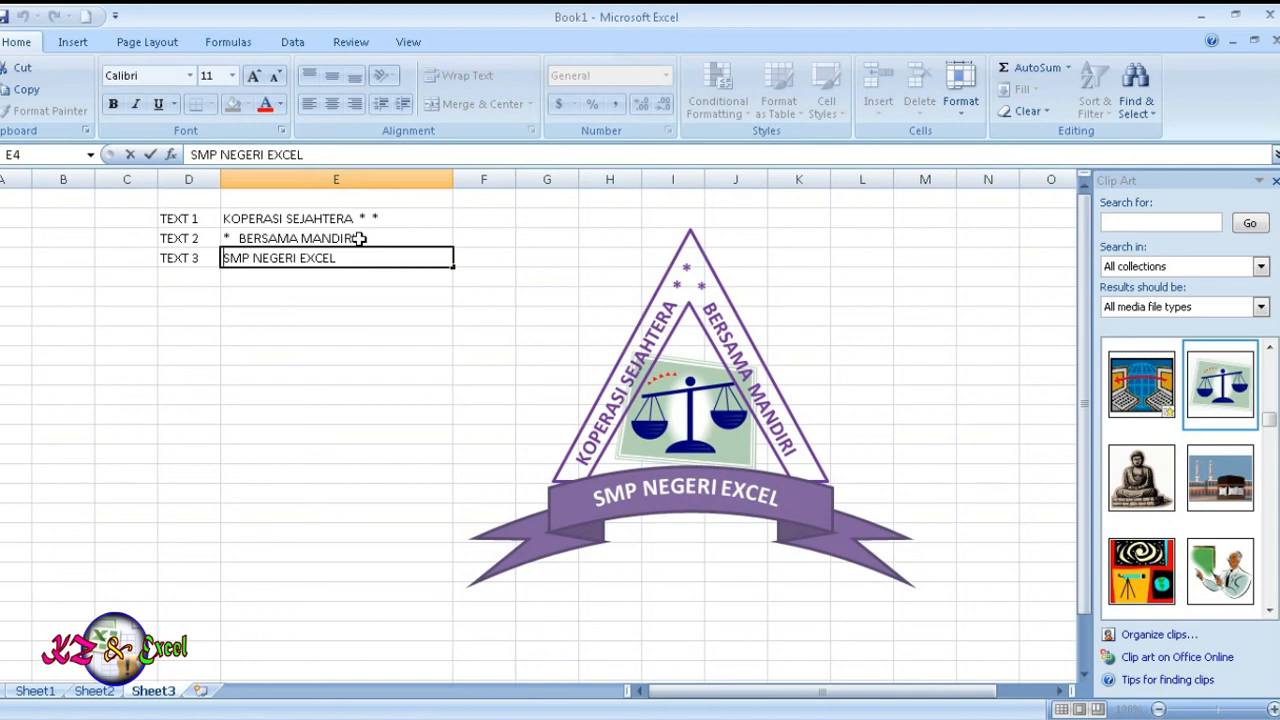
pyautogui.write('*')
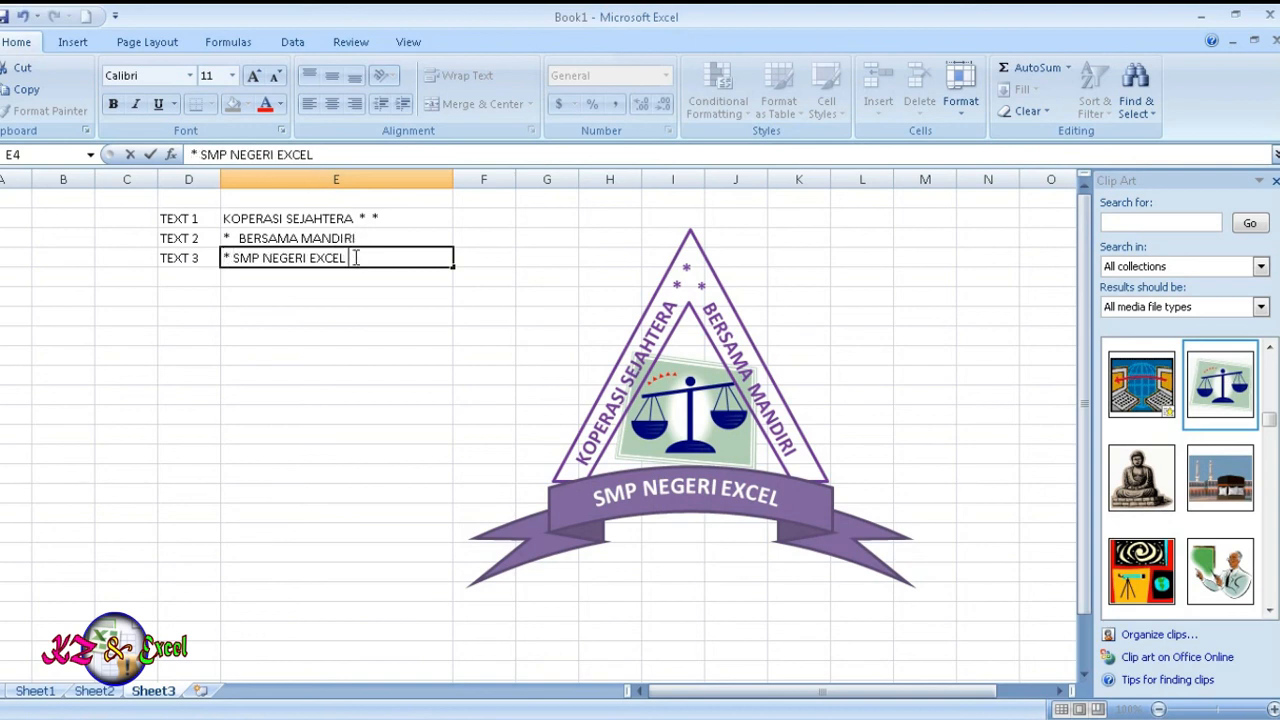
pyautogui.press('Return')
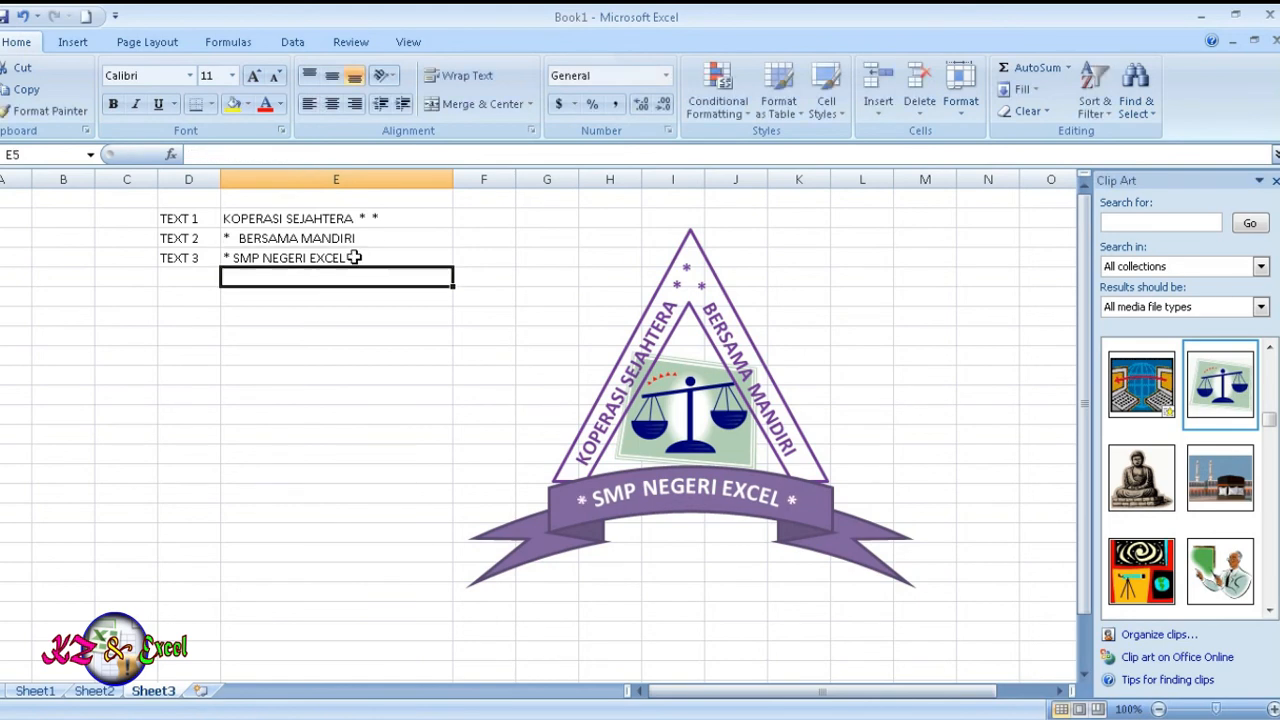
pyautogui.click(930, 412)
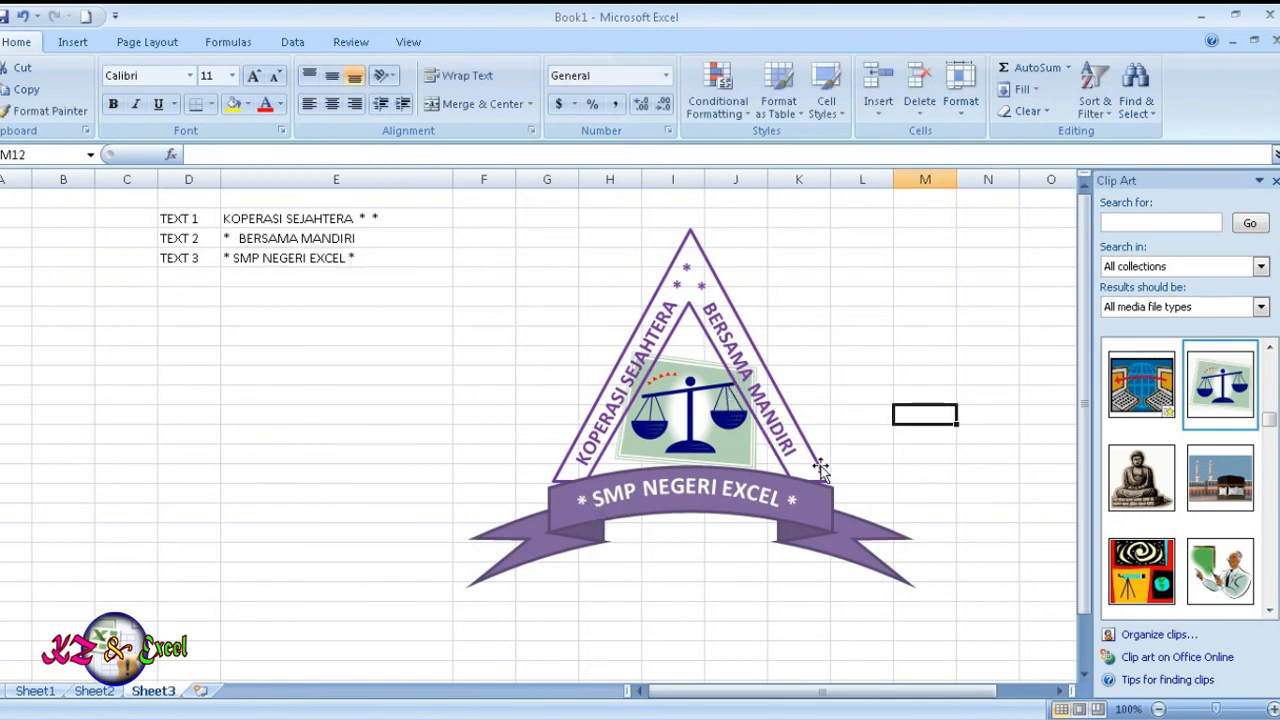
# Group the ribbon, both triangles, the three text shapes and the scales clip art into one object, and move it slightly up and left
pyautogui.click(641, 514)
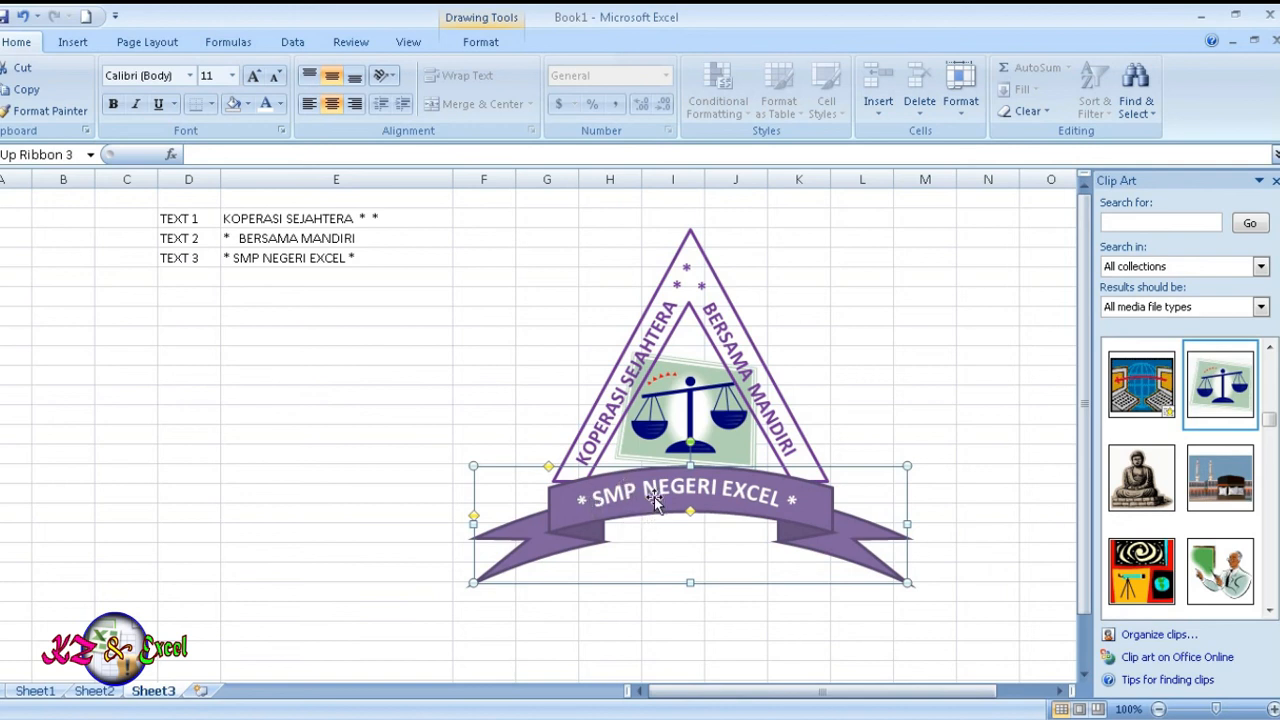
pyautogui.keyDown('shift'); pyautogui.click(652, 508); pyautogui.keyUp('shift')
pyautogui.keyDown('shift'); pyautogui.click(610, 445); pyautogui.keyUp('shift')
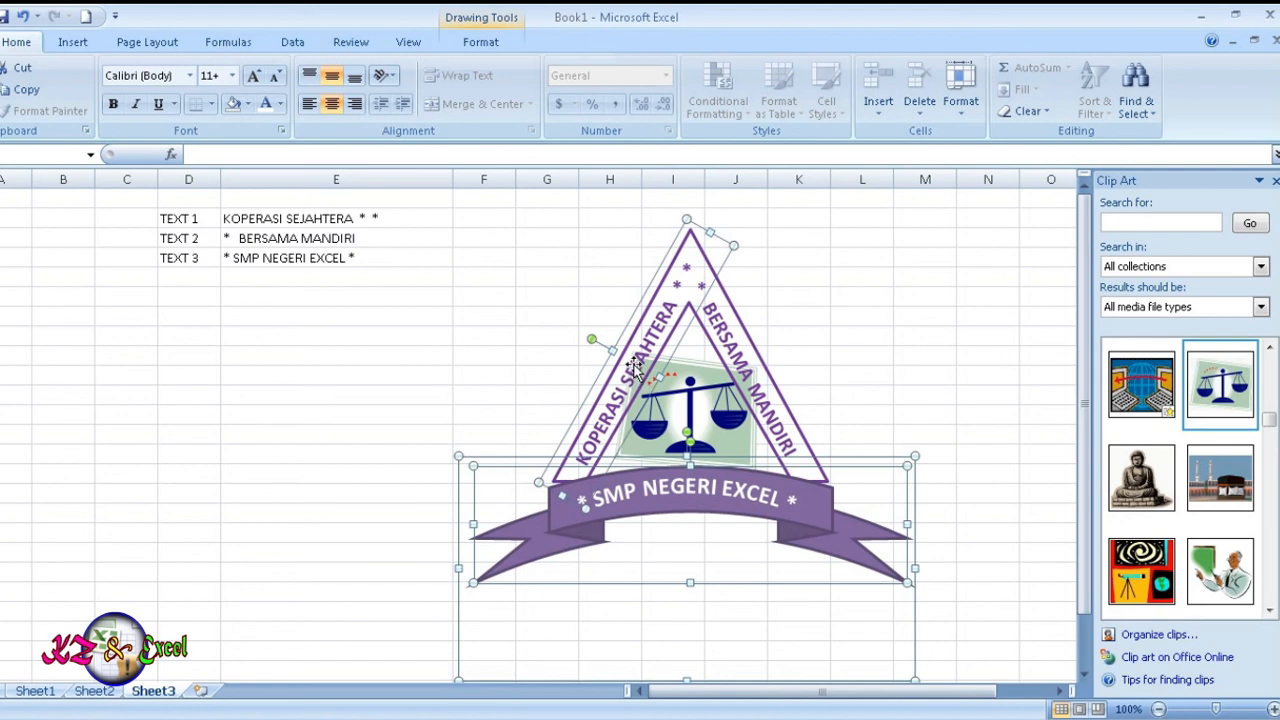
pyautogui.keyDown('shift'); pyautogui.click(682, 388); pyautogui.keyUp('shift')
pyautogui.keyDown('shift'); pyautogui.click(777, 400); pyautogui.keyUp('shift')
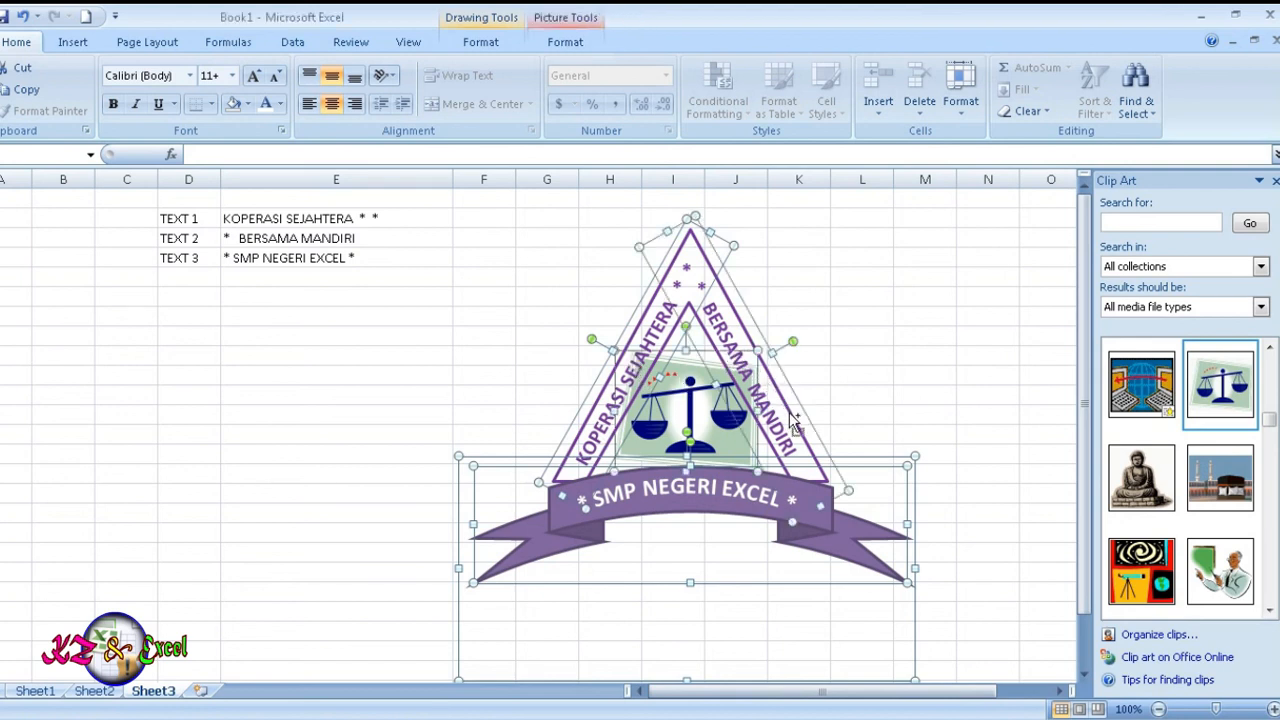
pyautogui.keyDown('shift'); pyautogui.click(806, 438); pyautogui.keyUp('shift')
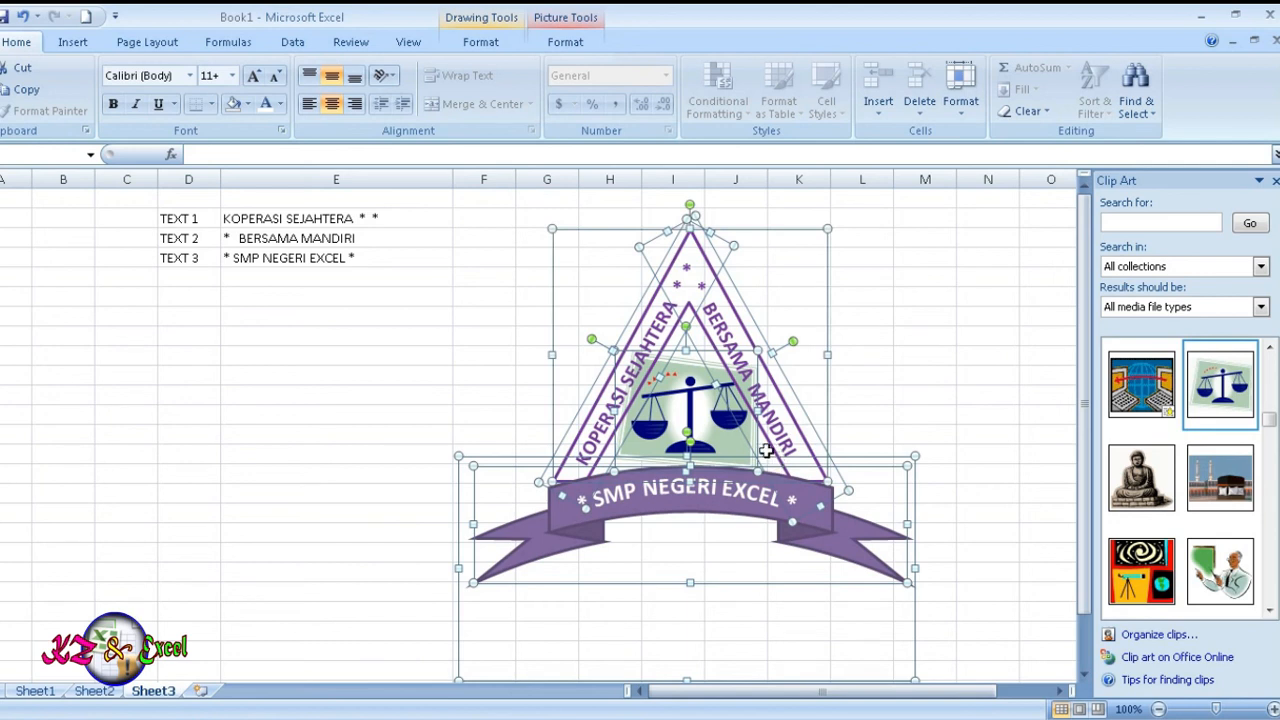
pyautogui.keyDown('shift'); pyautogui.click(772, 457); pyautogui.keyUp('shift')
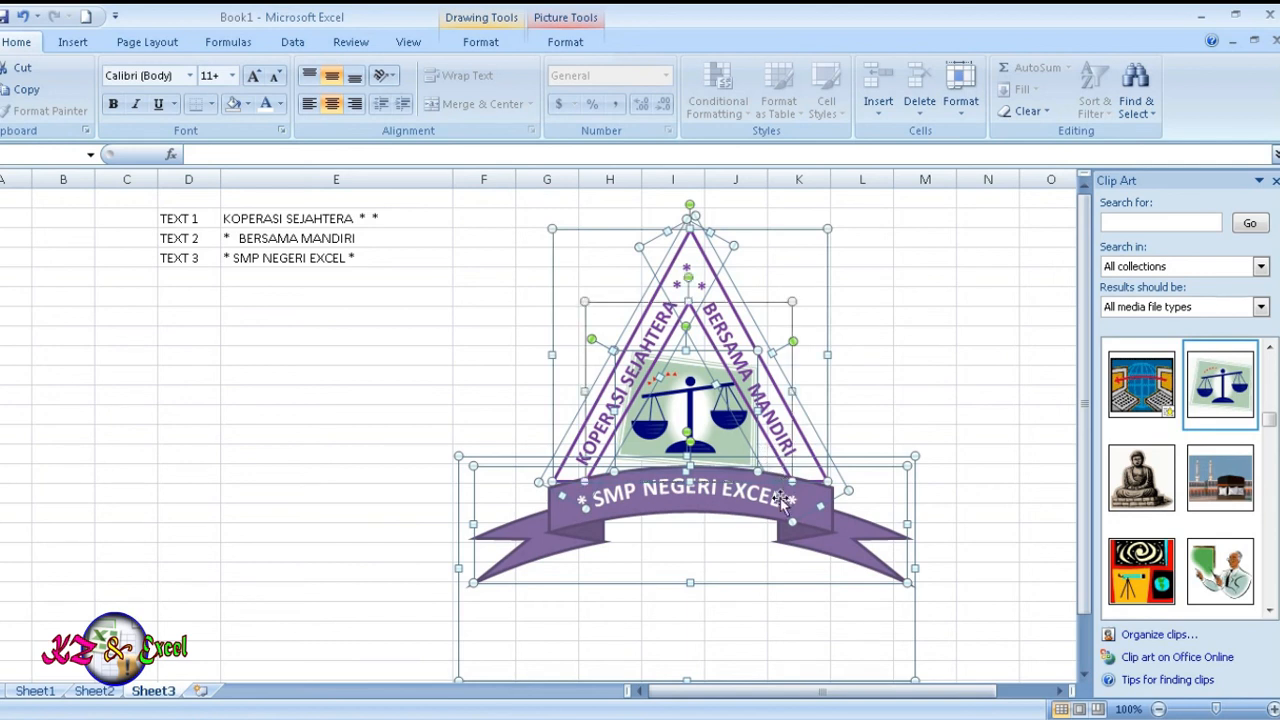
pyautogui.rightClick(497, 472)
pyautogui.moveTo(586, 546)
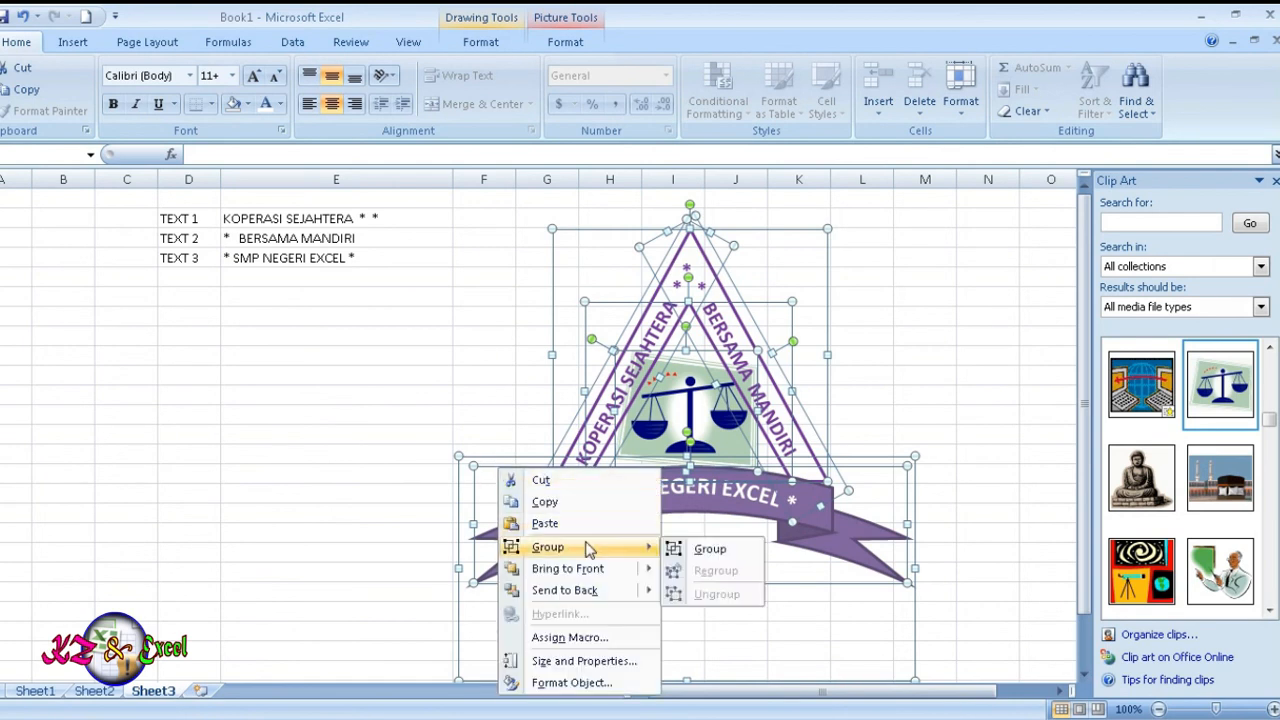
pyautogui.click(688, 558)
pyautogui.moveTo(764, 426); pyautogui.dragTo(635, 390)
# Copy the grouped logo and paste it back onto the sheet as a picture with Paste Special
pyautogui.rightClick(740, 425)
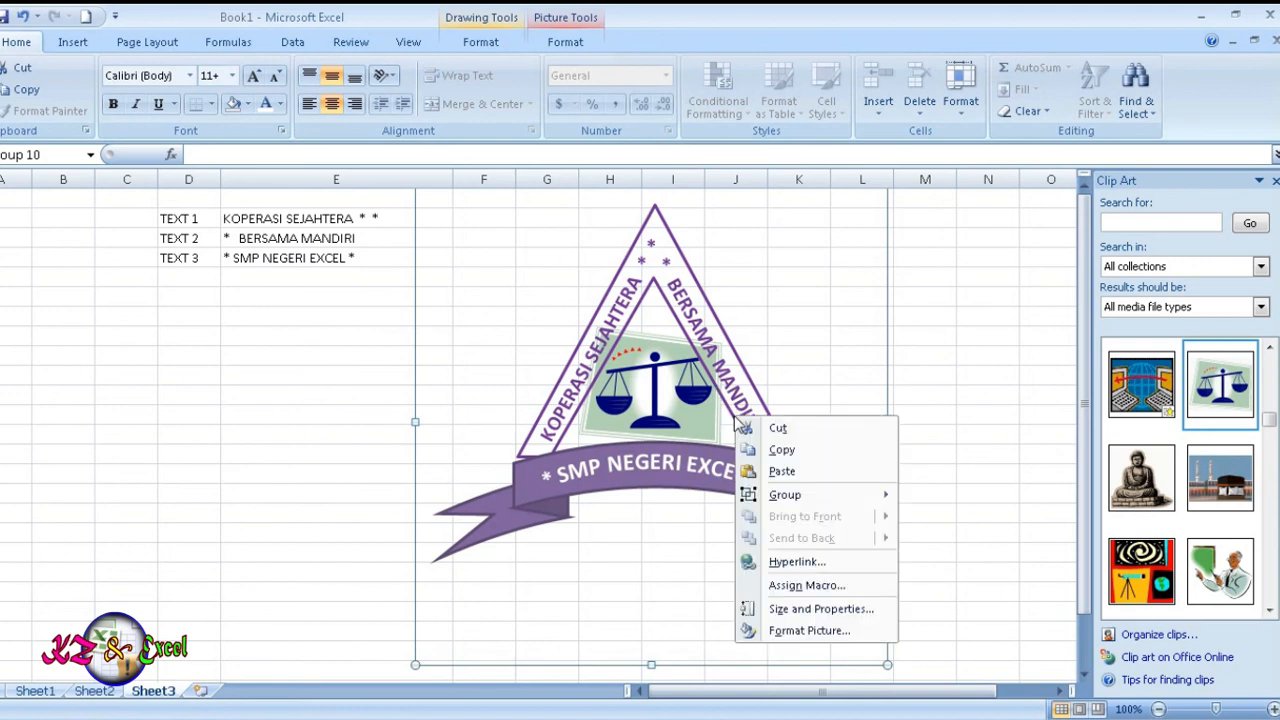
pyautogui.click(782, 449)
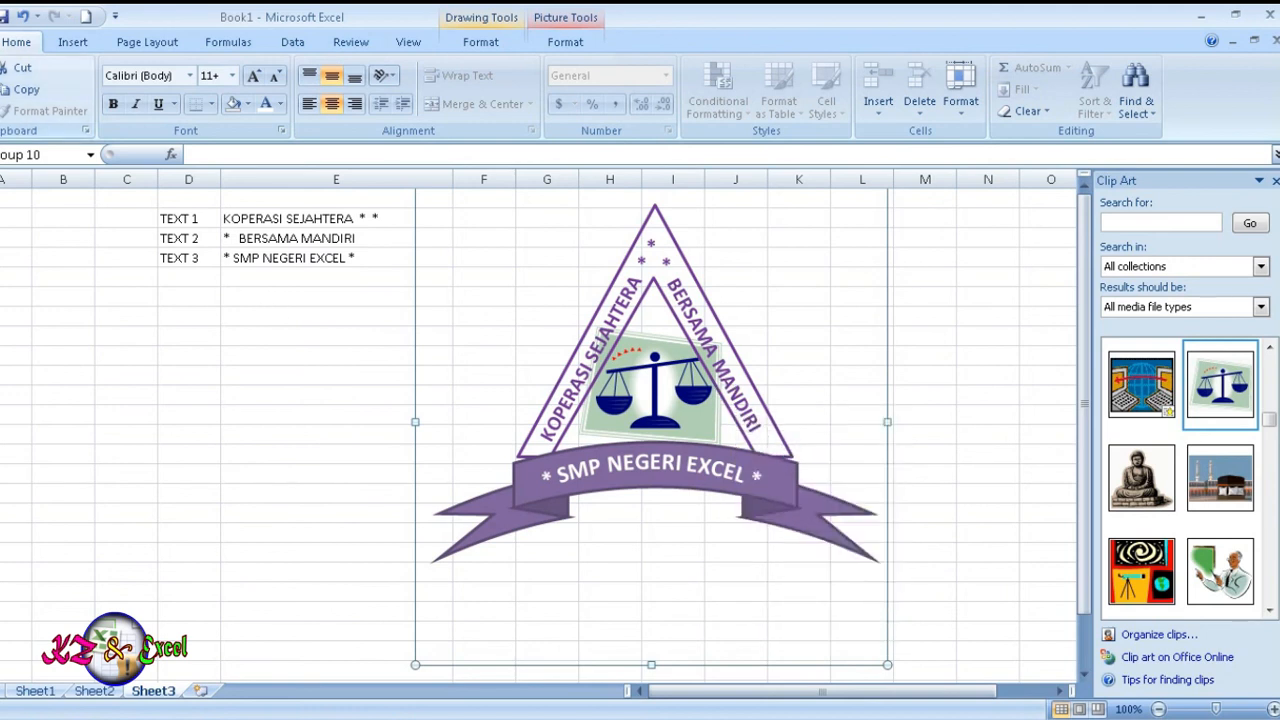
pyautogui.click(5, 115)
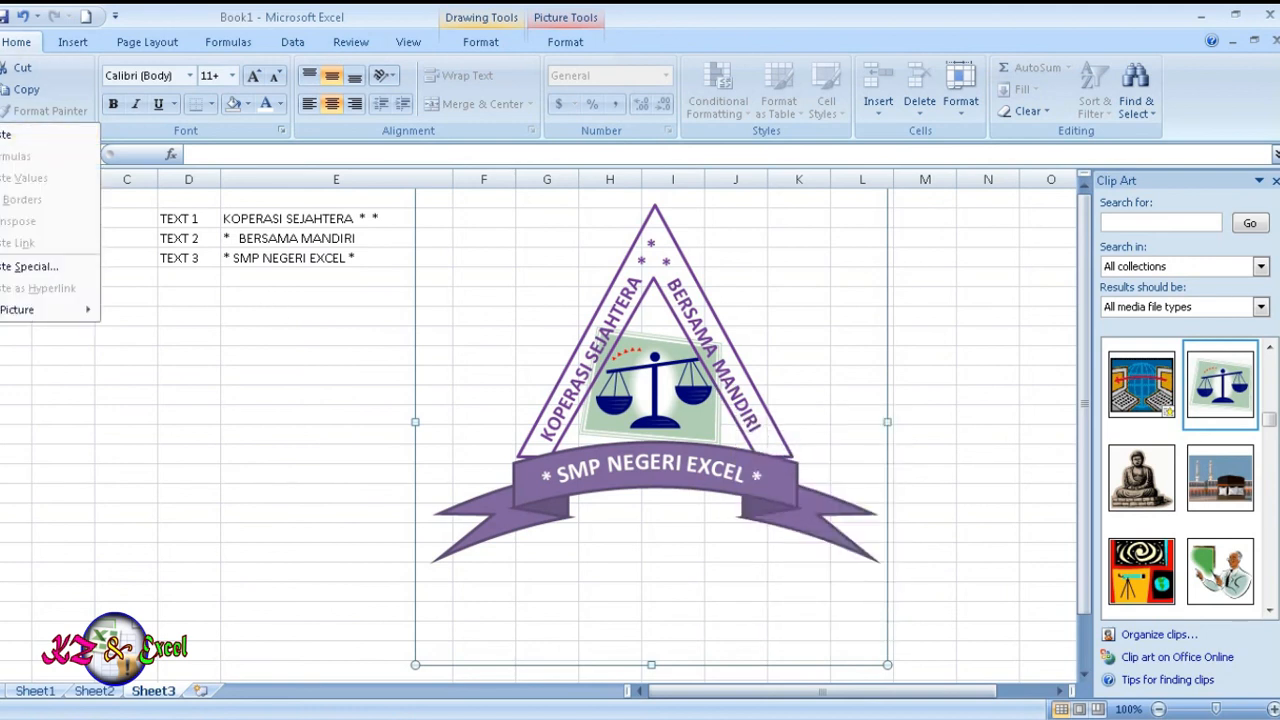
pyautogui.click(50, 265)
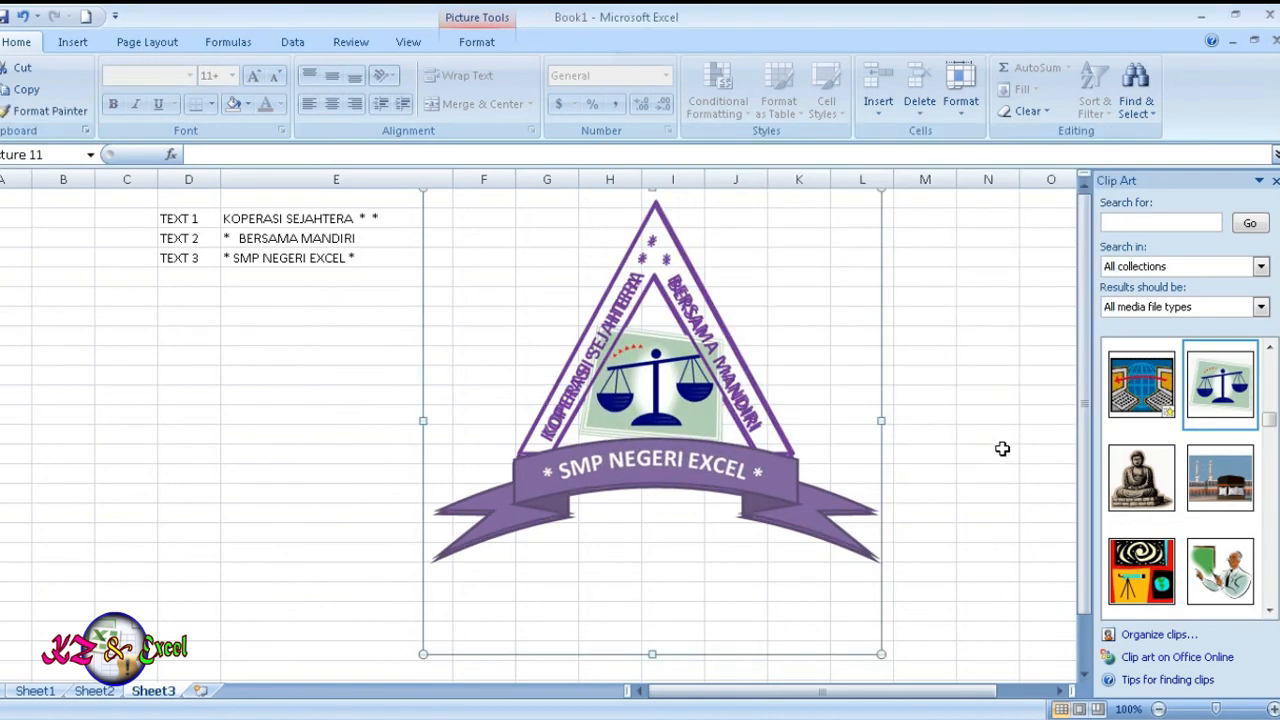
pyautogui.click(1005, 450)
# Move the logo picture left off the original group, and copy it into the open Word document
pyautogui.moveTo(605, 458); pyautogui.dragTo(165, 418)
pyautogui.rightClick(165, 418)
pyautogui.click(225, 450)
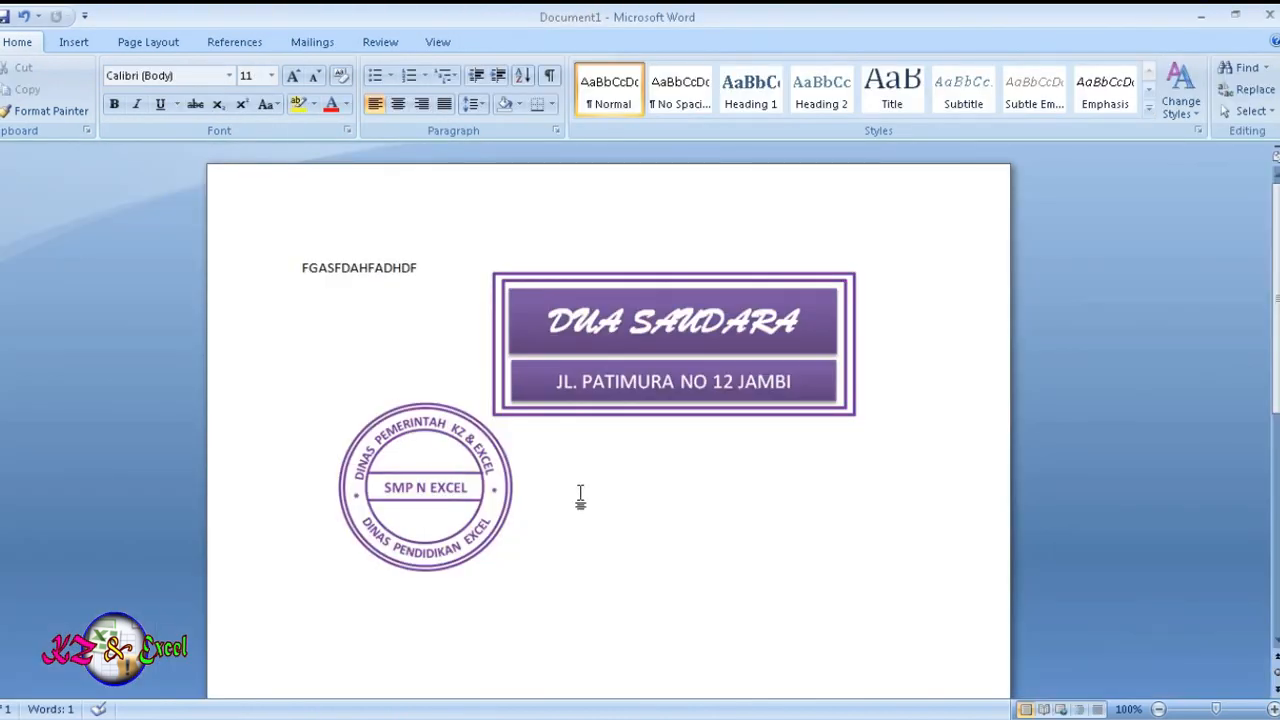
pyautogui.hotkey('ctrl', 'v')
# Set the text wrapping of the pasted logo picture to In Front of Text
pyautogui.click(650, 498)
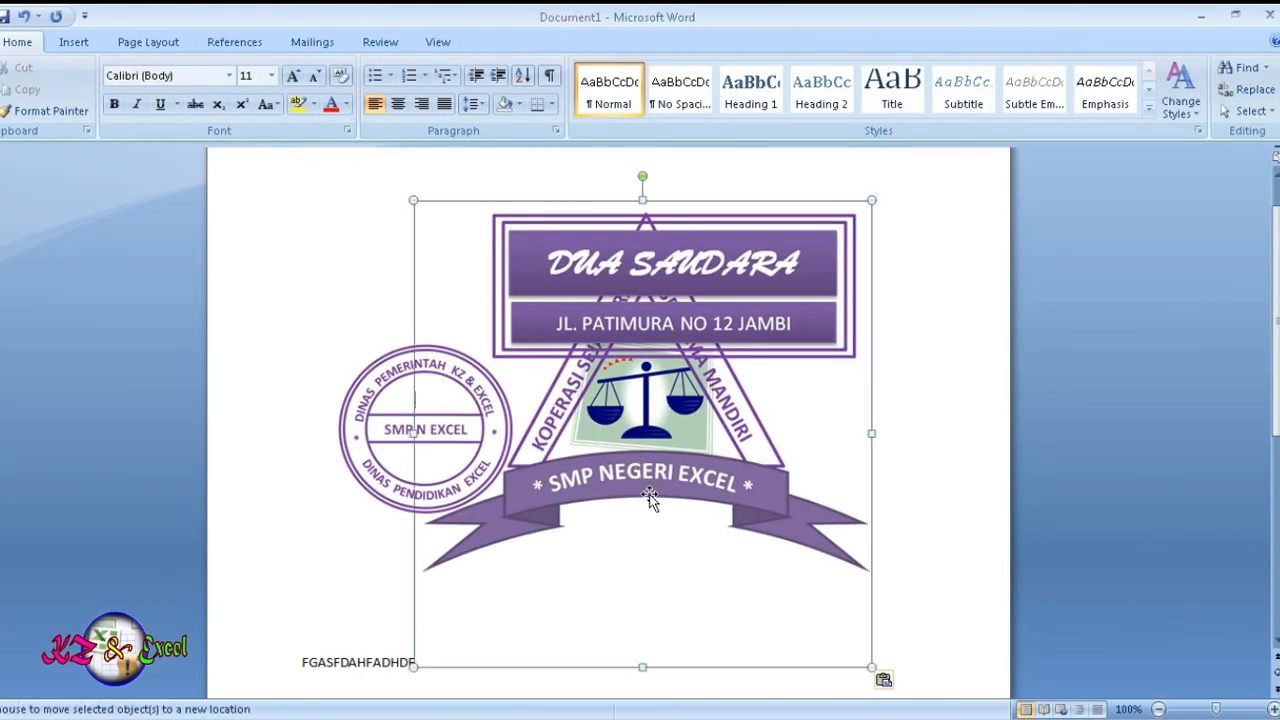
pyautogui.rightClick(653, 484)
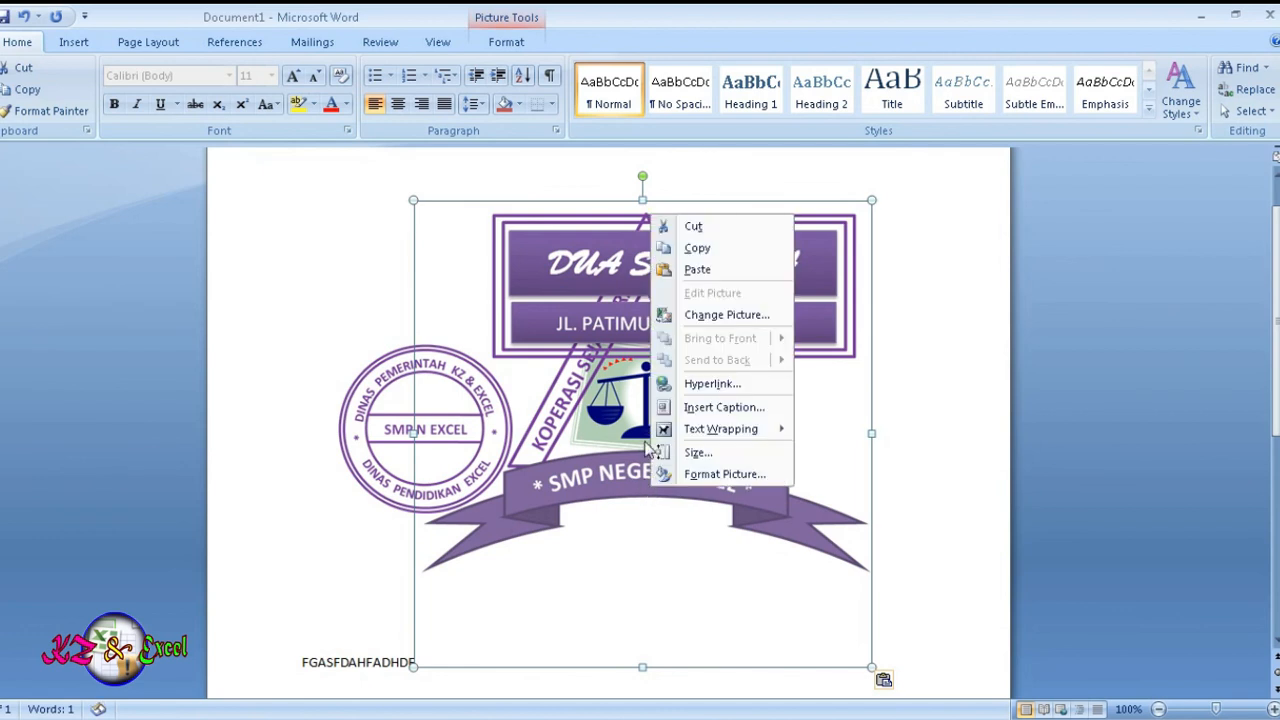
pyautogui.moveTo(720, 429)
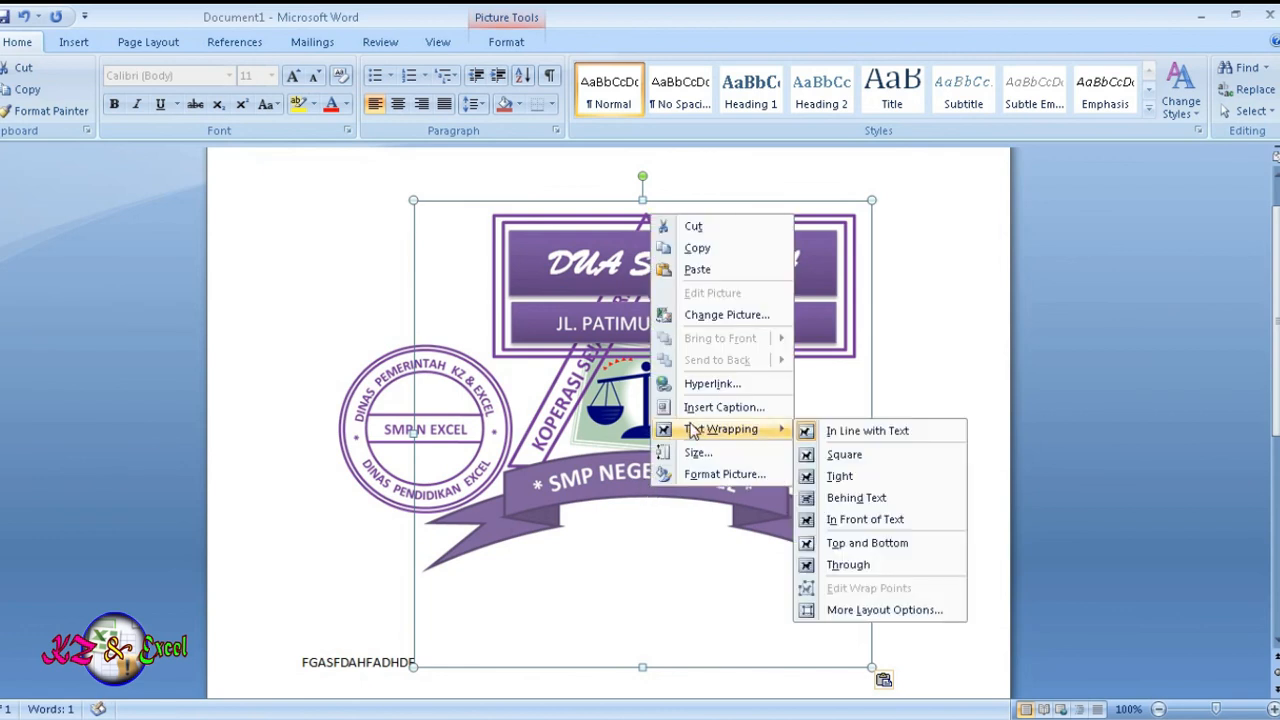
pyautogui.click(865, 519)
# Shrink the logo picture to about 70% of its width and place it beneath the DUA SAUDARA stamp, beside the round stamp
pyautogui.moveTo(620, 475); pyautogui.dragTo(704, 613)
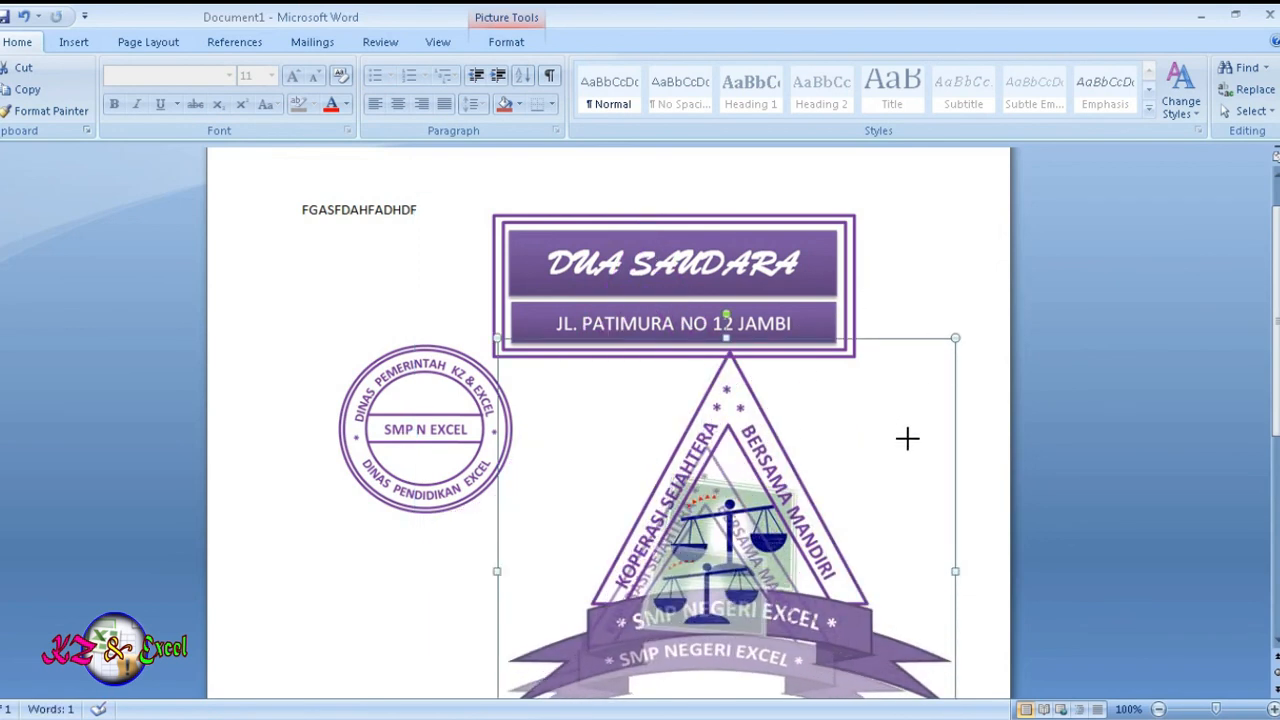
pyautogui.moveTo(907, 438); pyautogui.dragTo(809, 486)
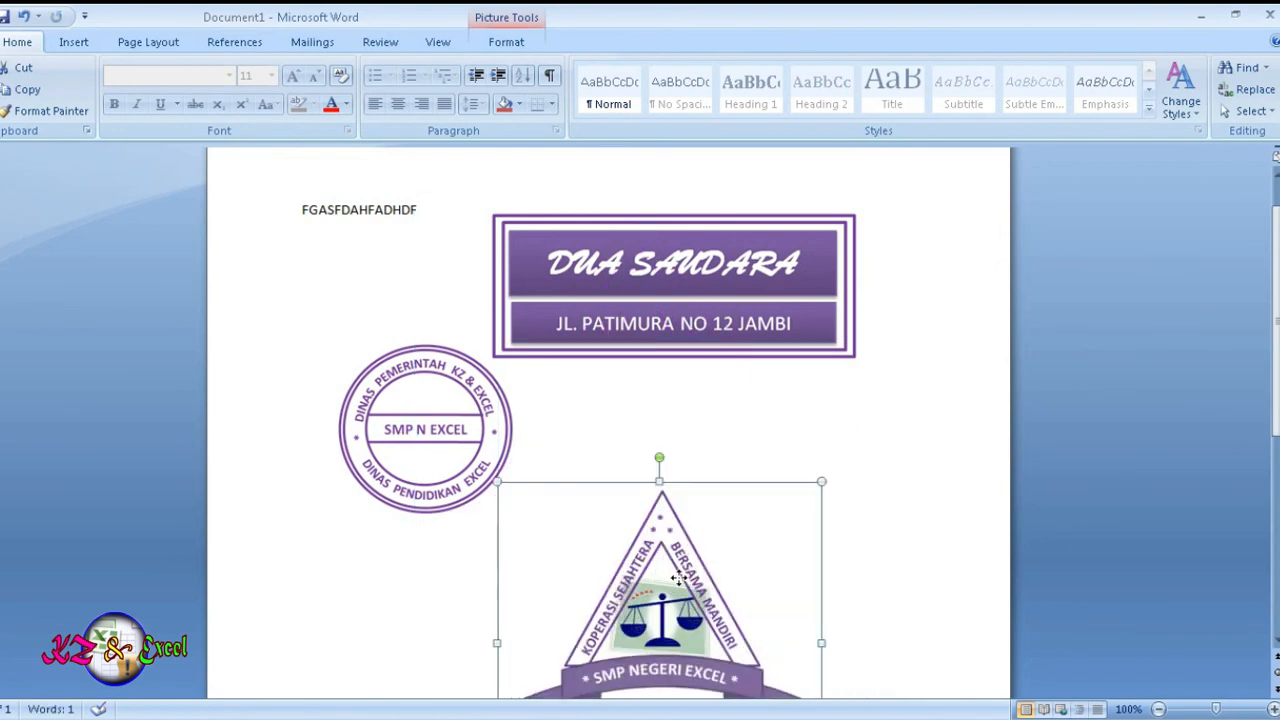
pyautogui.moveTo(678, 578); pyautogui.dragTo(694, 473)
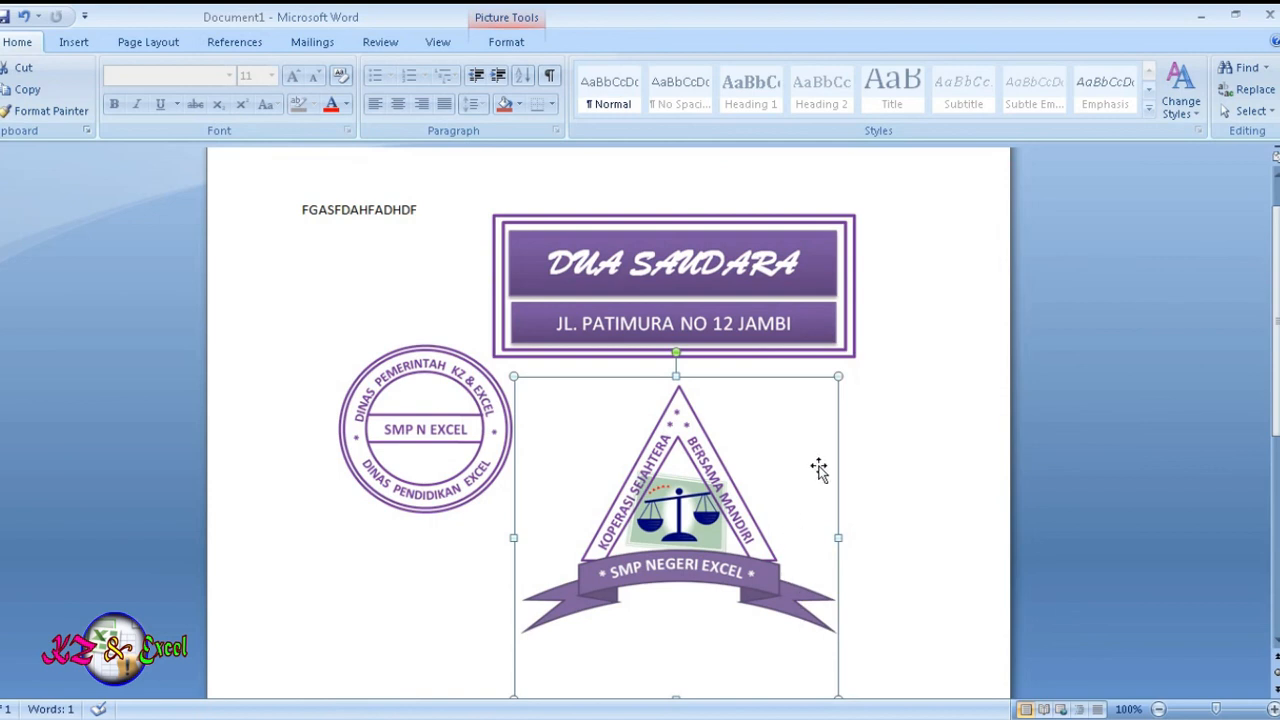
pyautogui.click(903, 362)
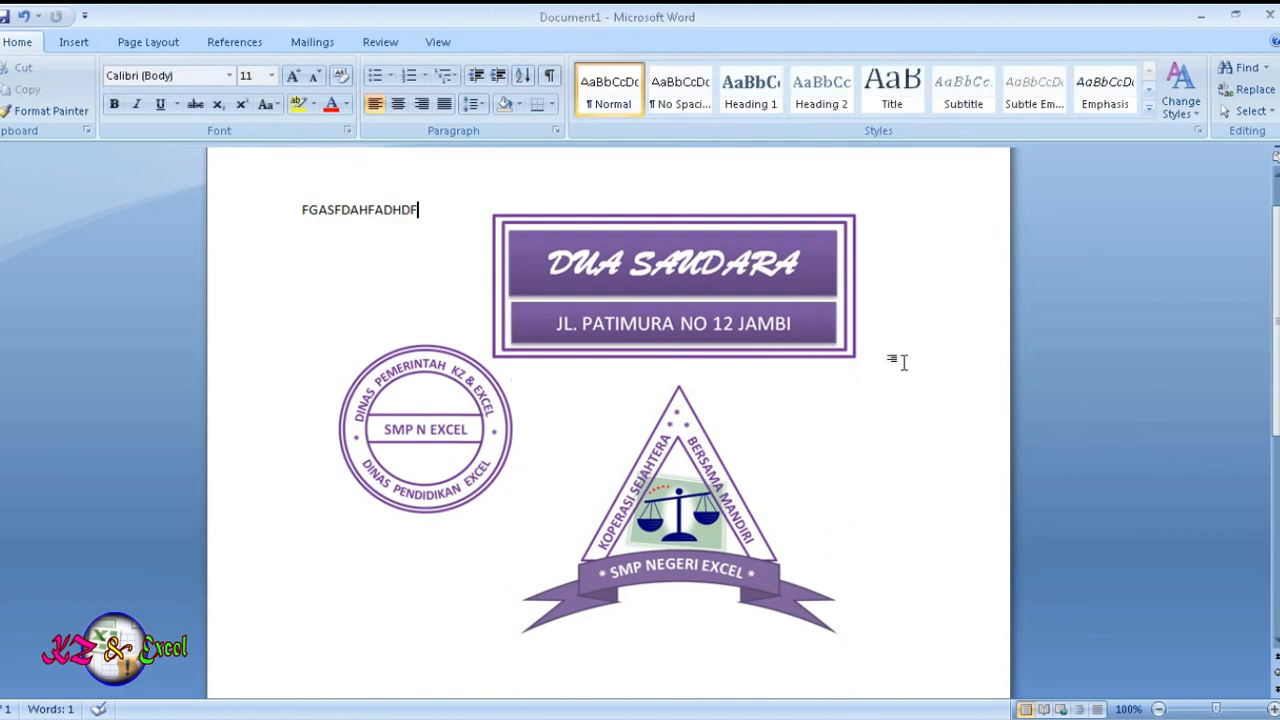